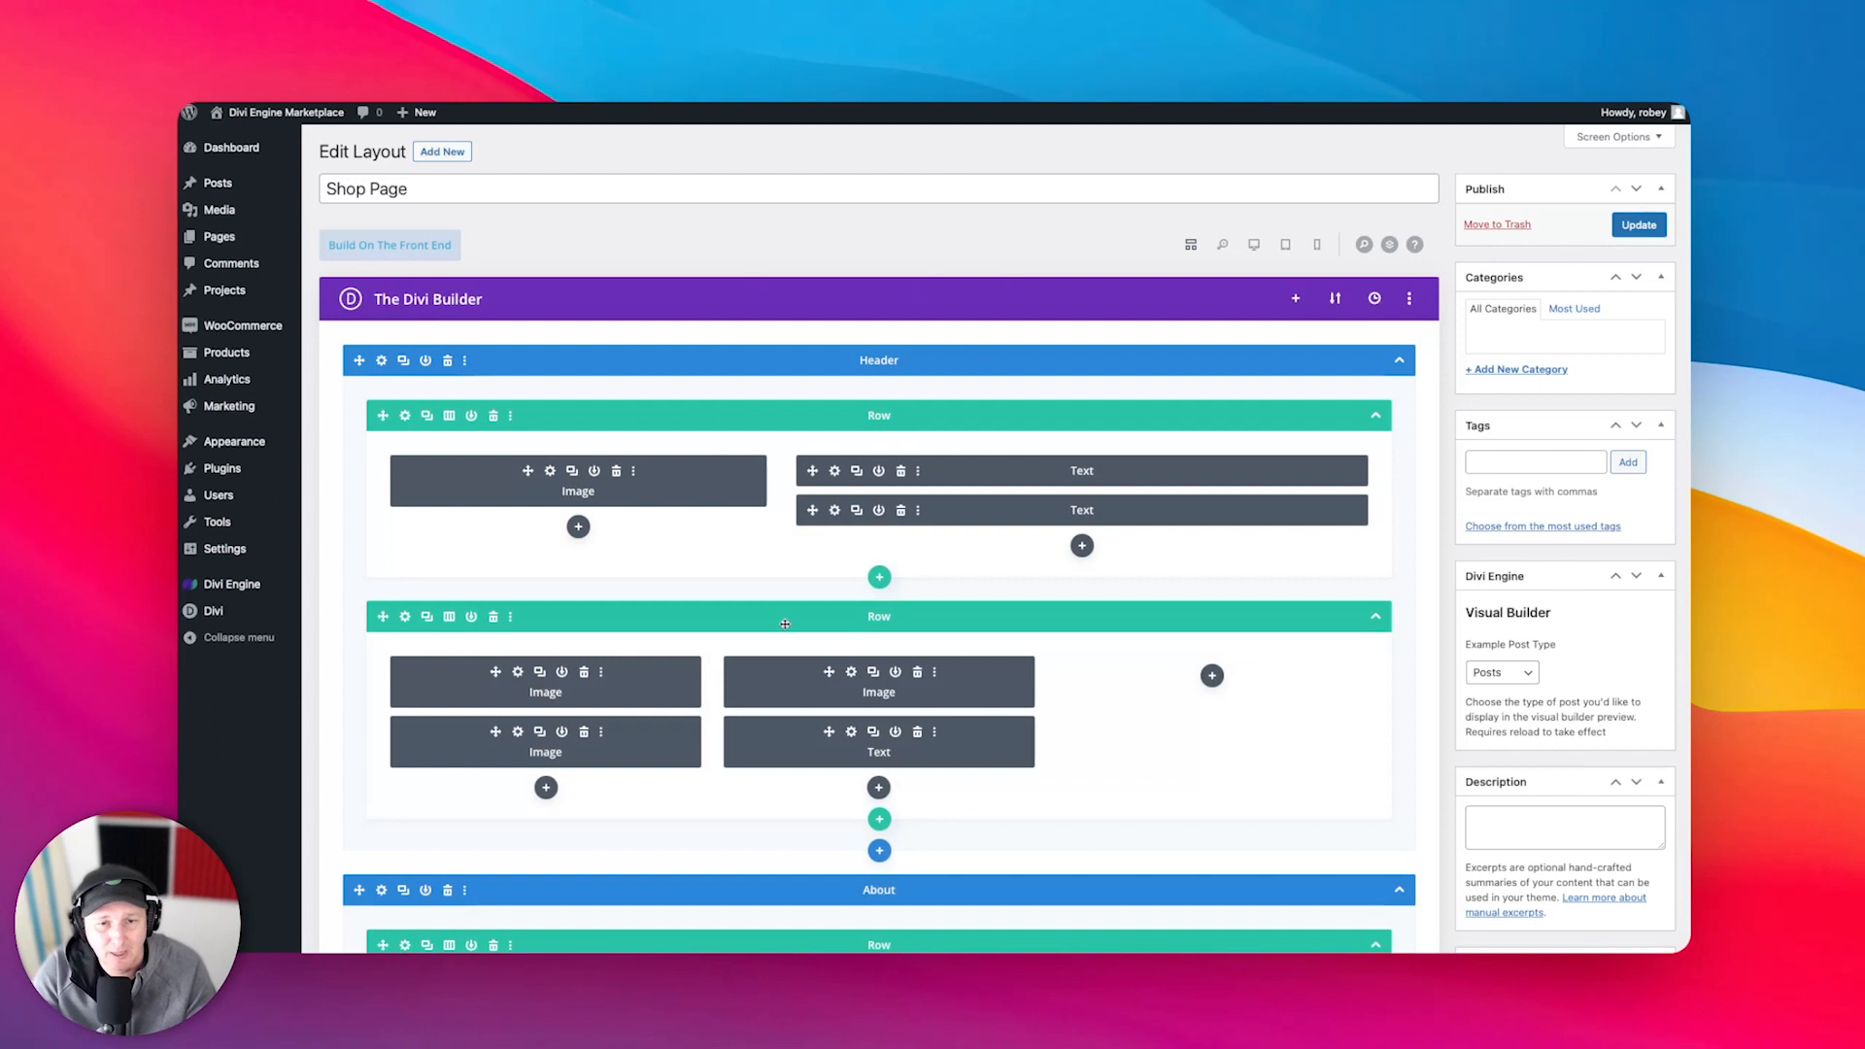
- Open the settings of the ARP OrderBy module above the product grid and set its position to Absolute
{"action": "scroll", "coordinate": [785, 623], "scroll_direction": "down", "scroll_amount": 10}
{"action": "scroll", "coordinate": [1187, 405], "scroll_direction": "up", "scroll_amount": 10}
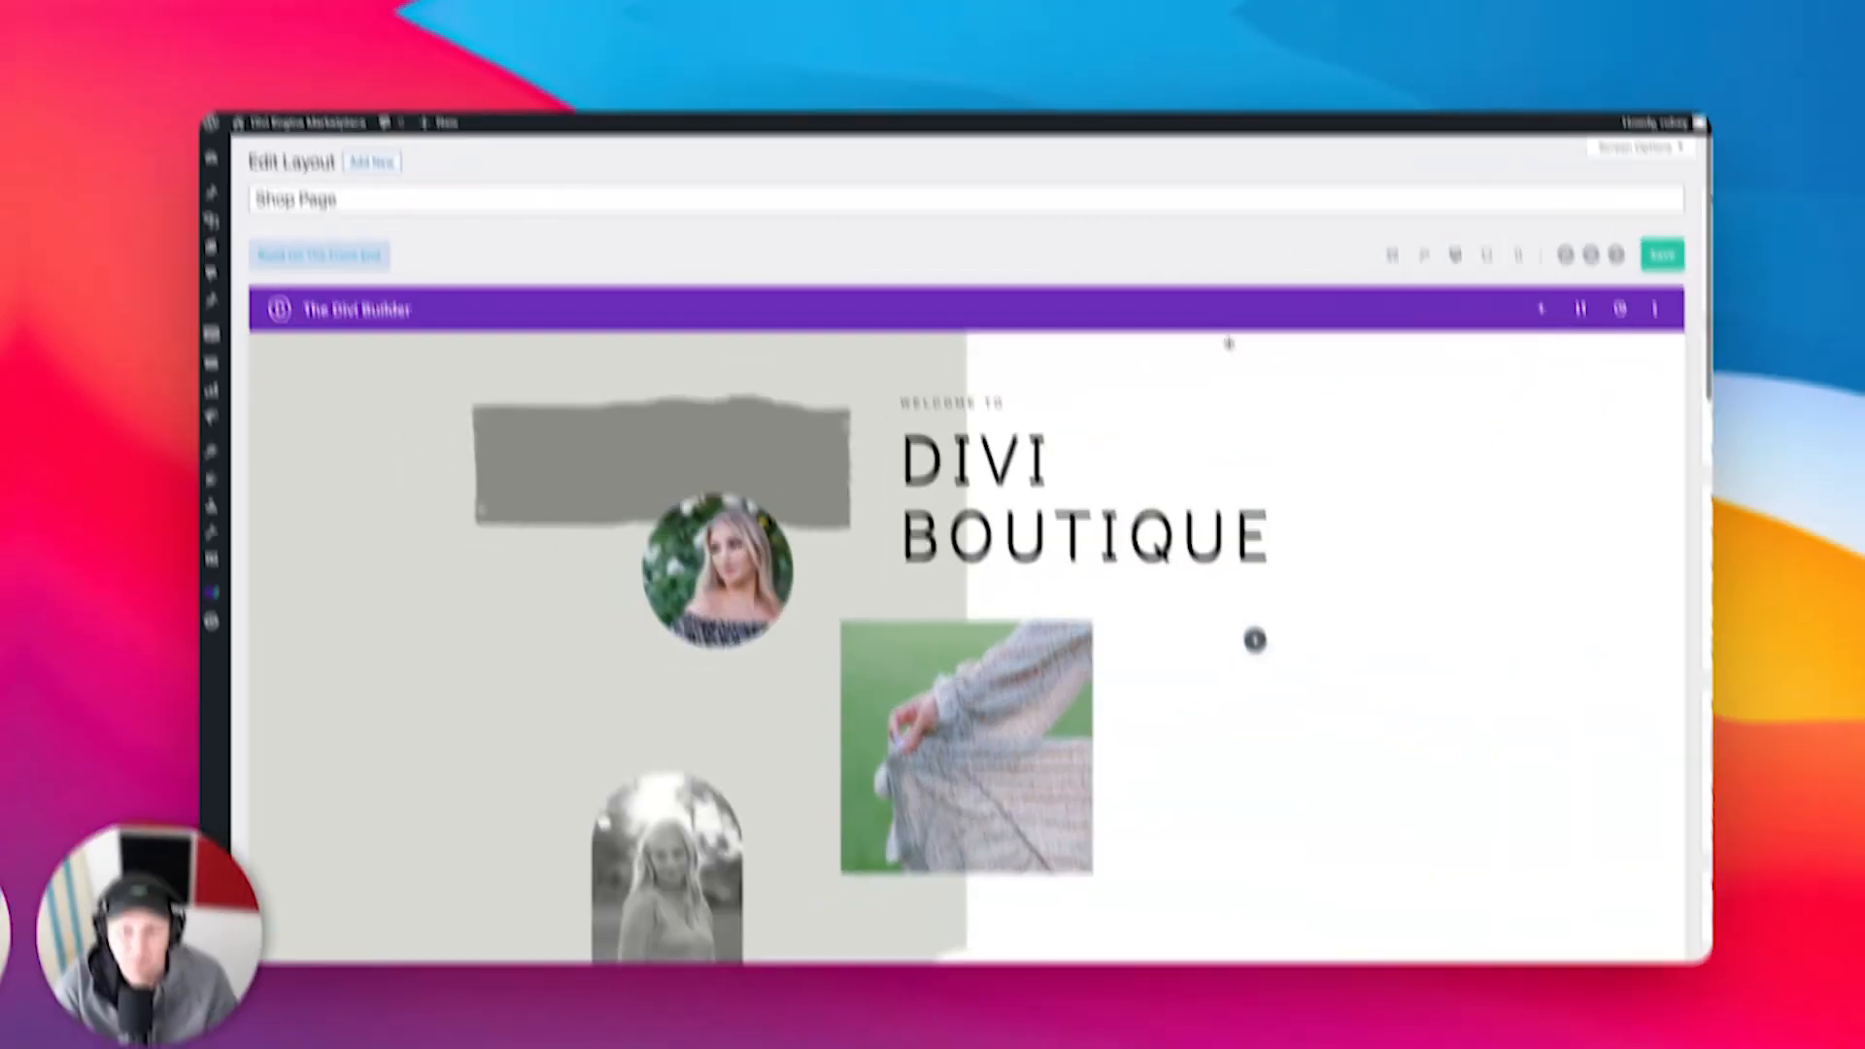
{"action": "scroll", "coordinate": [1006, 594], "scroll_direction": "down", "scroll_amount": 15}
{"action": "scroll", "coordinate": [1008, 594], "scroll_direction": "up", "scroll_amount": 10}
{"action": "scroll", "coordinate": [1008, 595], "scroll_direction": "down", "scroll_amount": 7}
{"action": "scroll", "coordinate": [1008, 594], "scroll_direction": "up", "scroll_amount": 1}
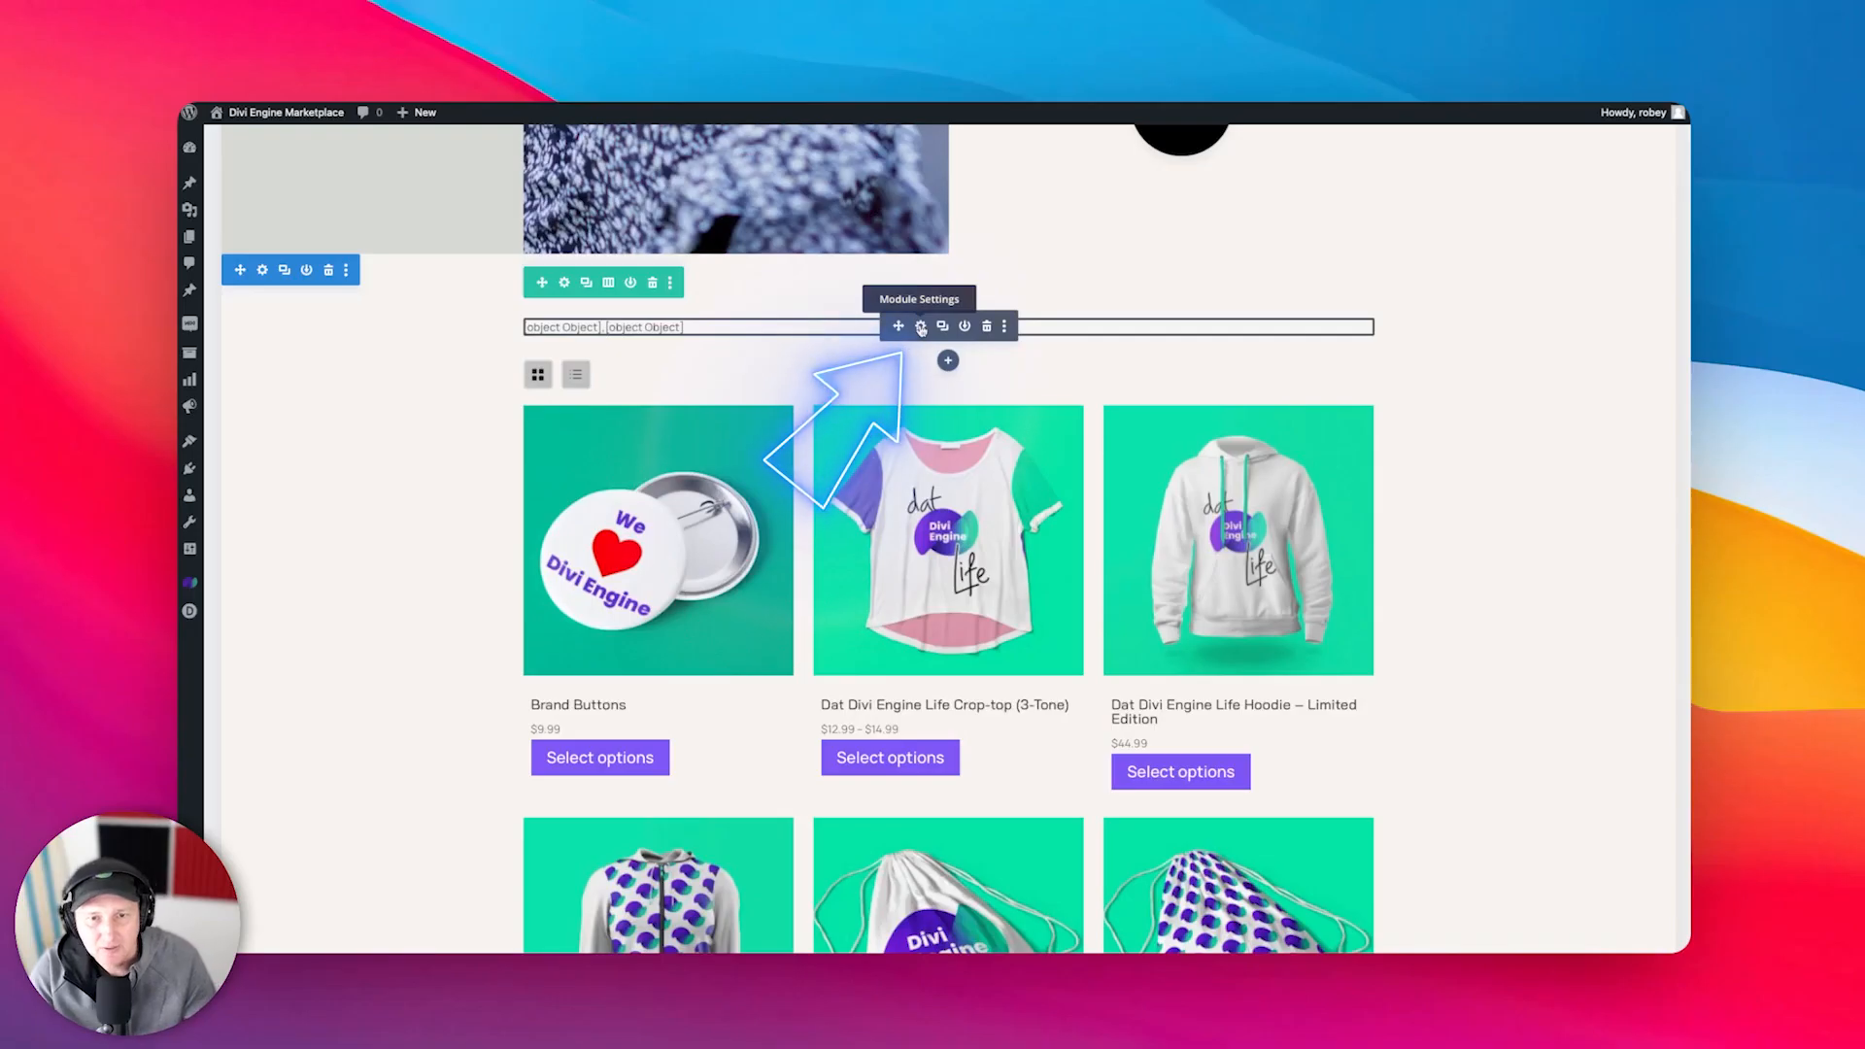
{"action": "left_click", "coordinate": [921, 327]}
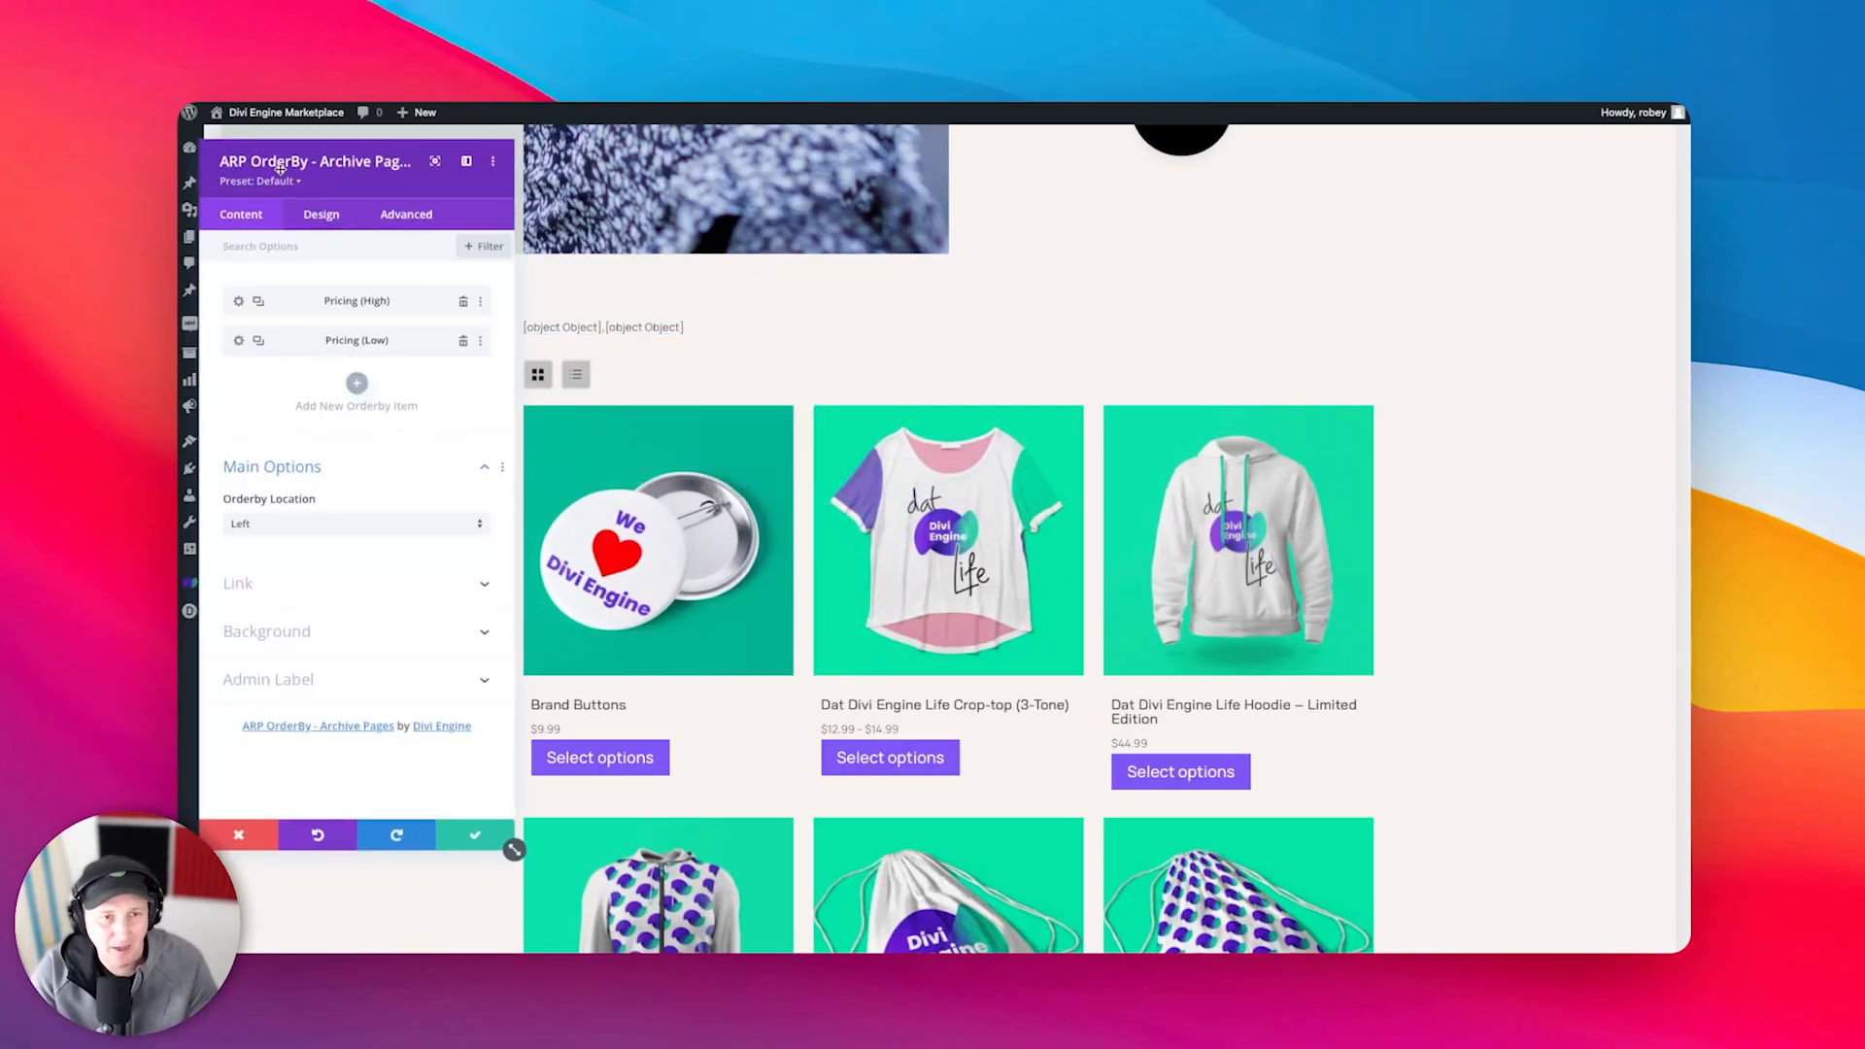
{"action": "left_click", "coordinate": [403, 215]}
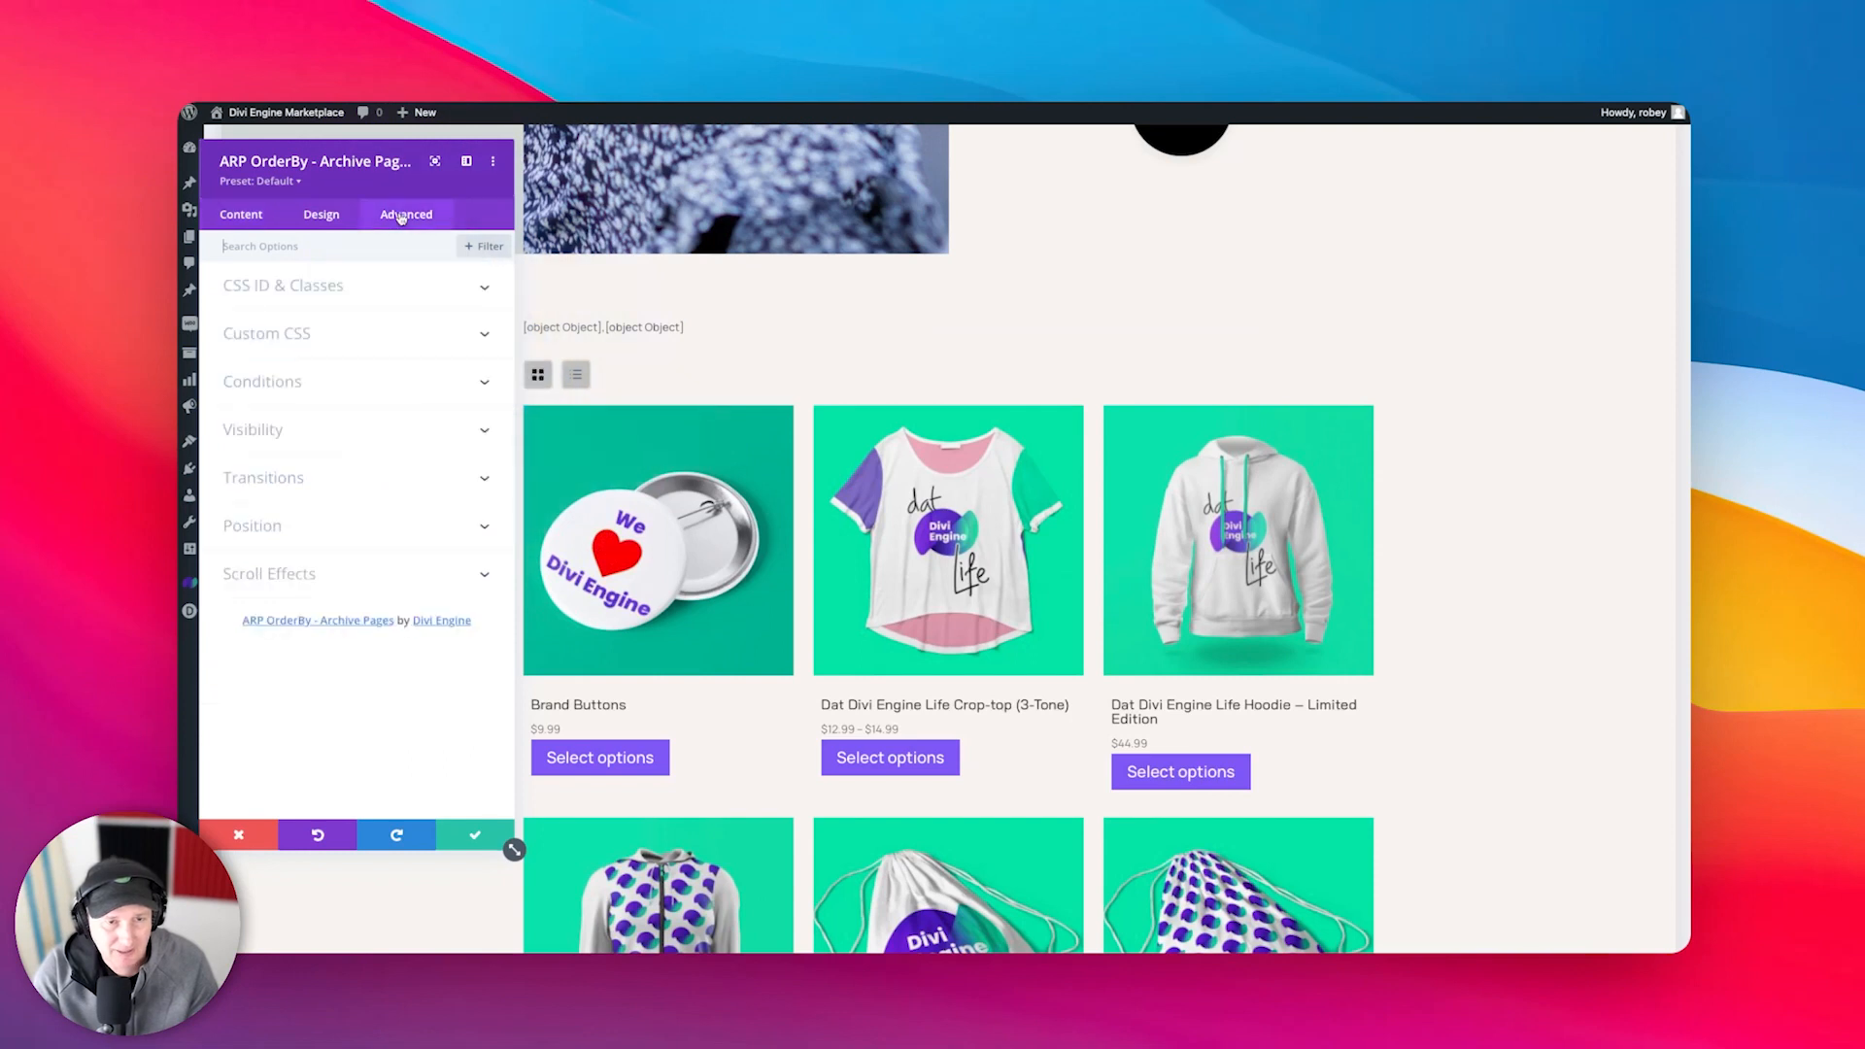
{"action": "left_click", "coordinate": [303, 530]}
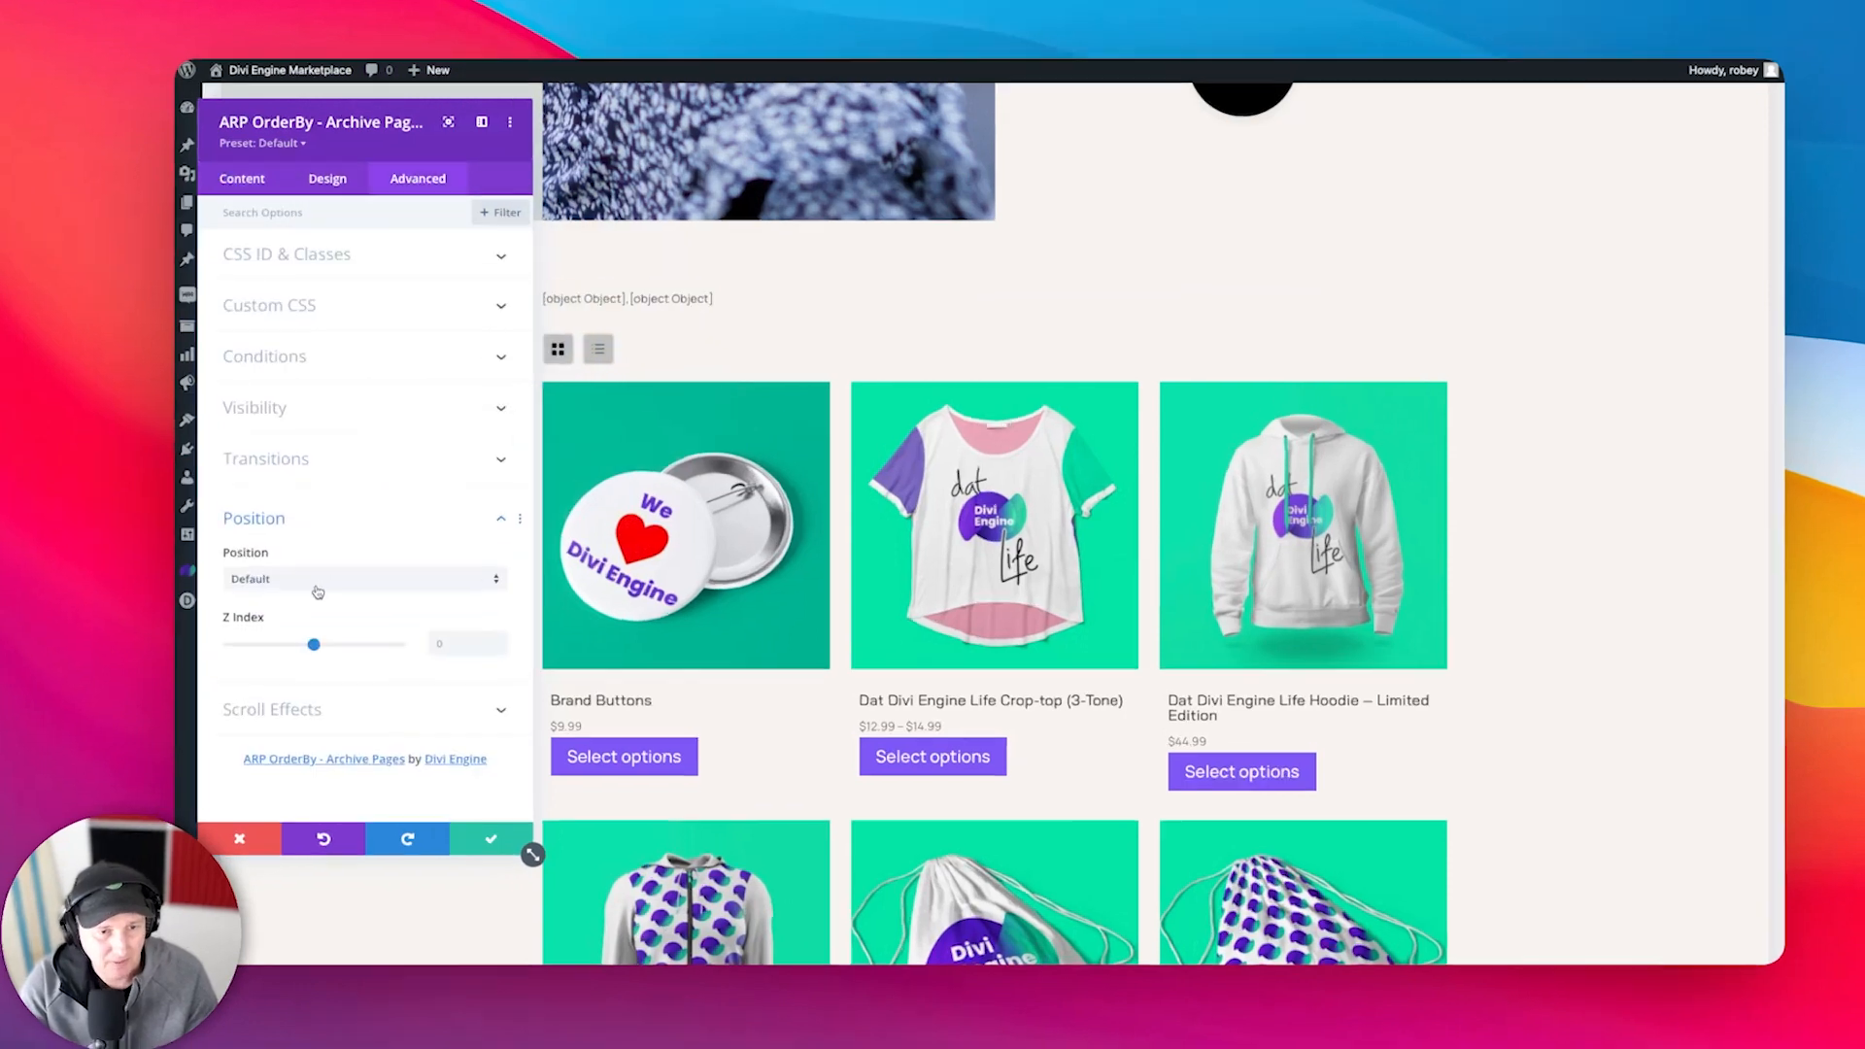
{"action": "left_click", "coordinate": [317, 583]}
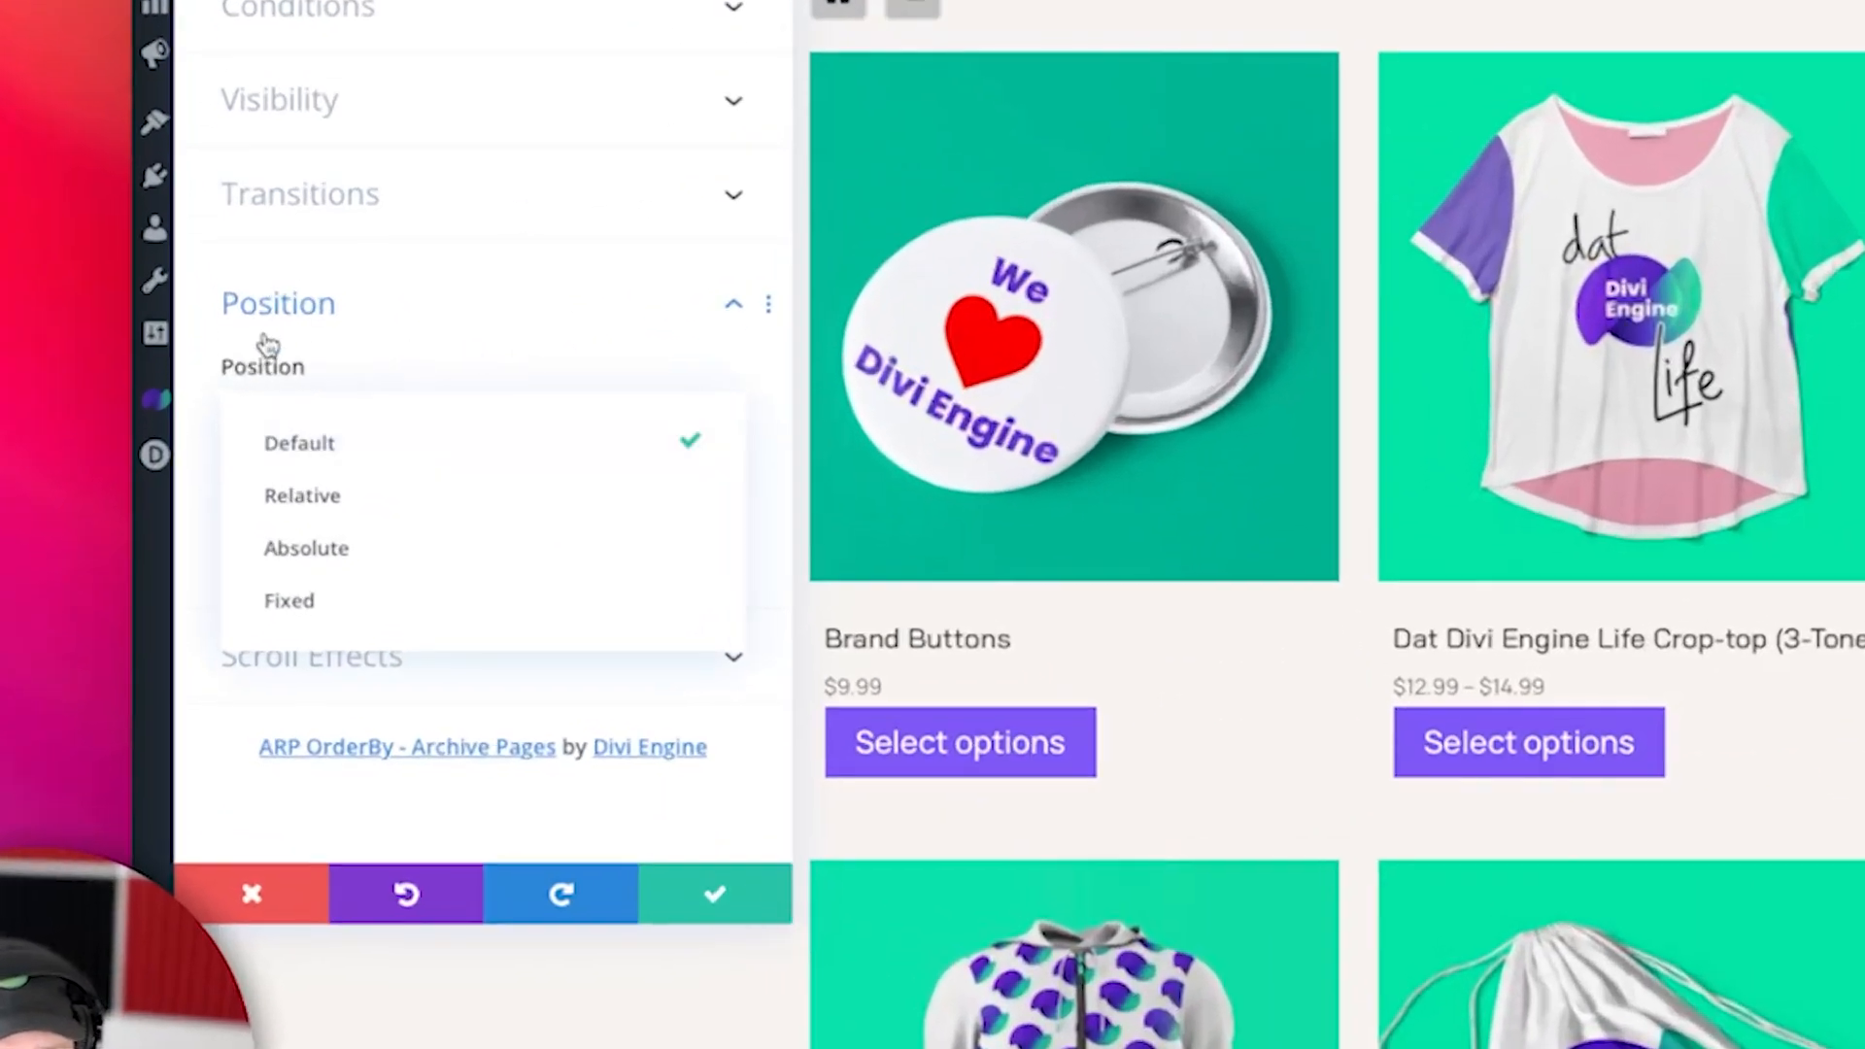
{"action": "left_click", "coordinate": [310, 547]}
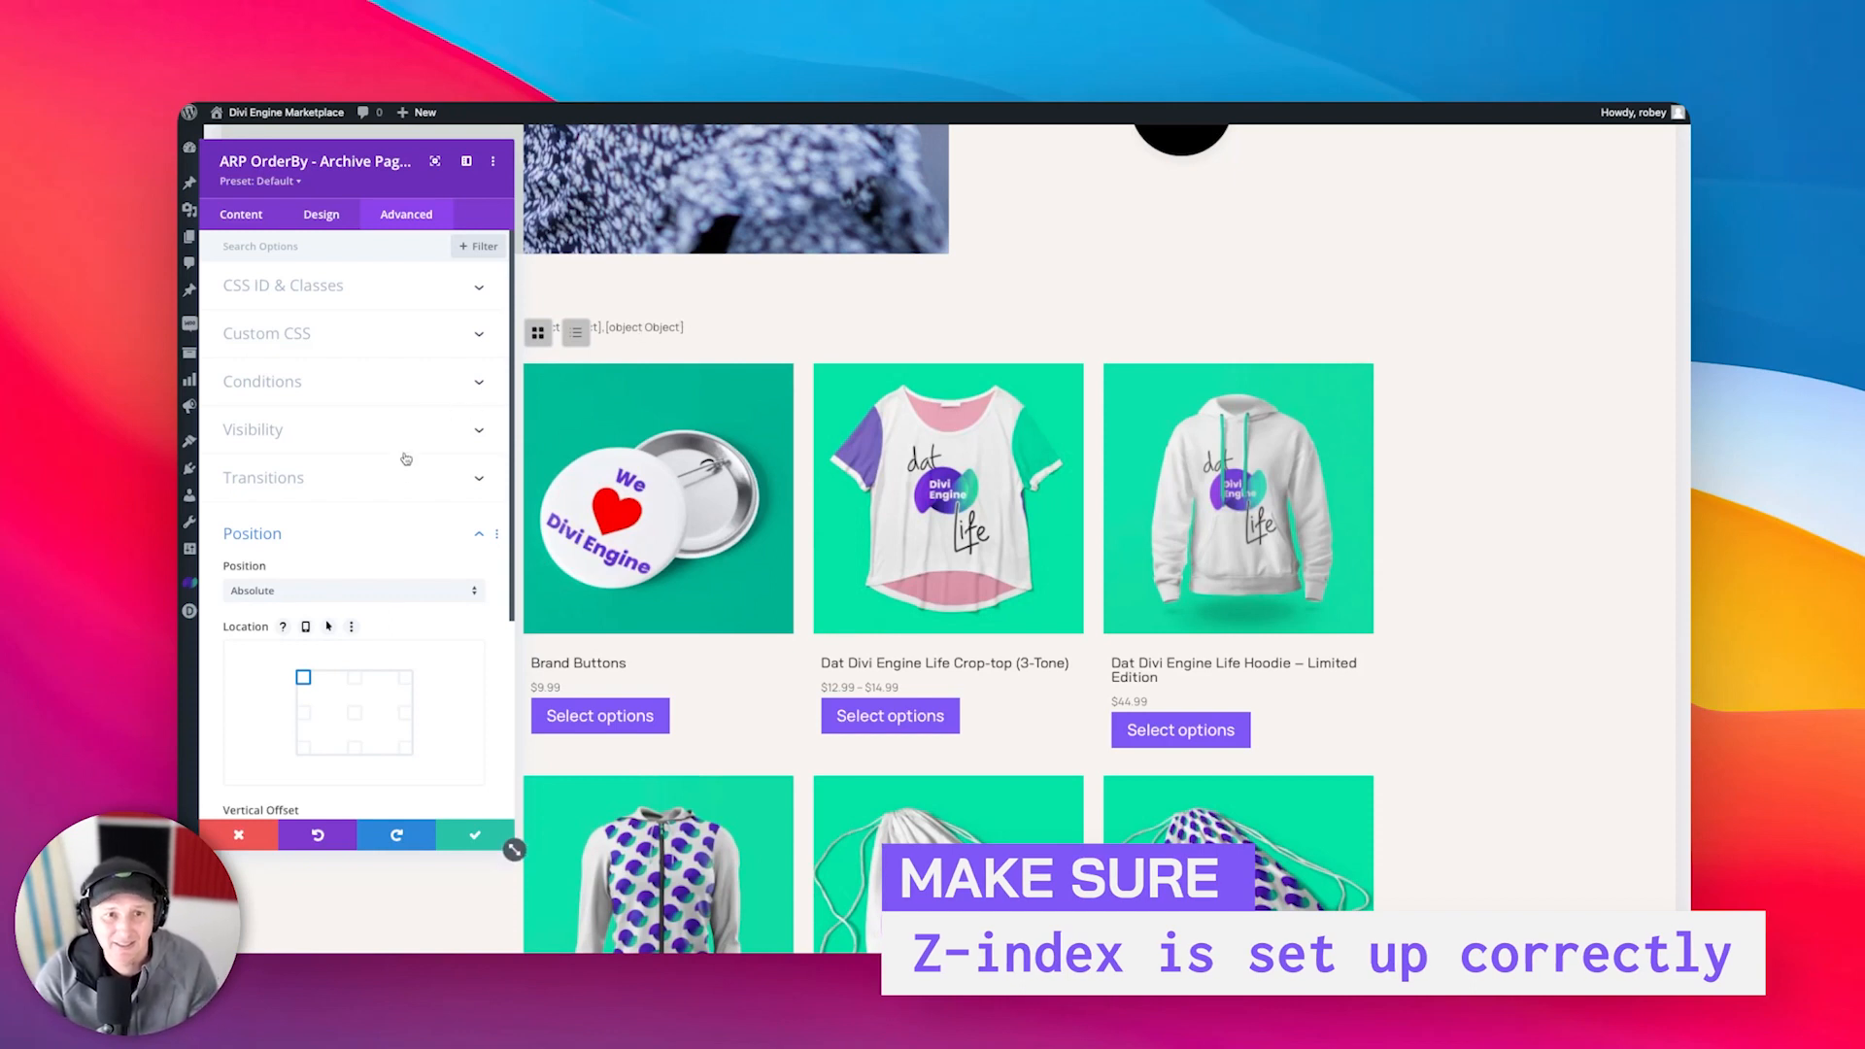
- Set the order-by module's Z Index to 1 and save the module settings
{"action": "scroll", "coordinate": [408, 436], "scroll_direction": "down", "scroll_amount": 4}
{"action": "left_click_drag", "start_coordinate": [307, 702], "coordinate": [313, 701]}
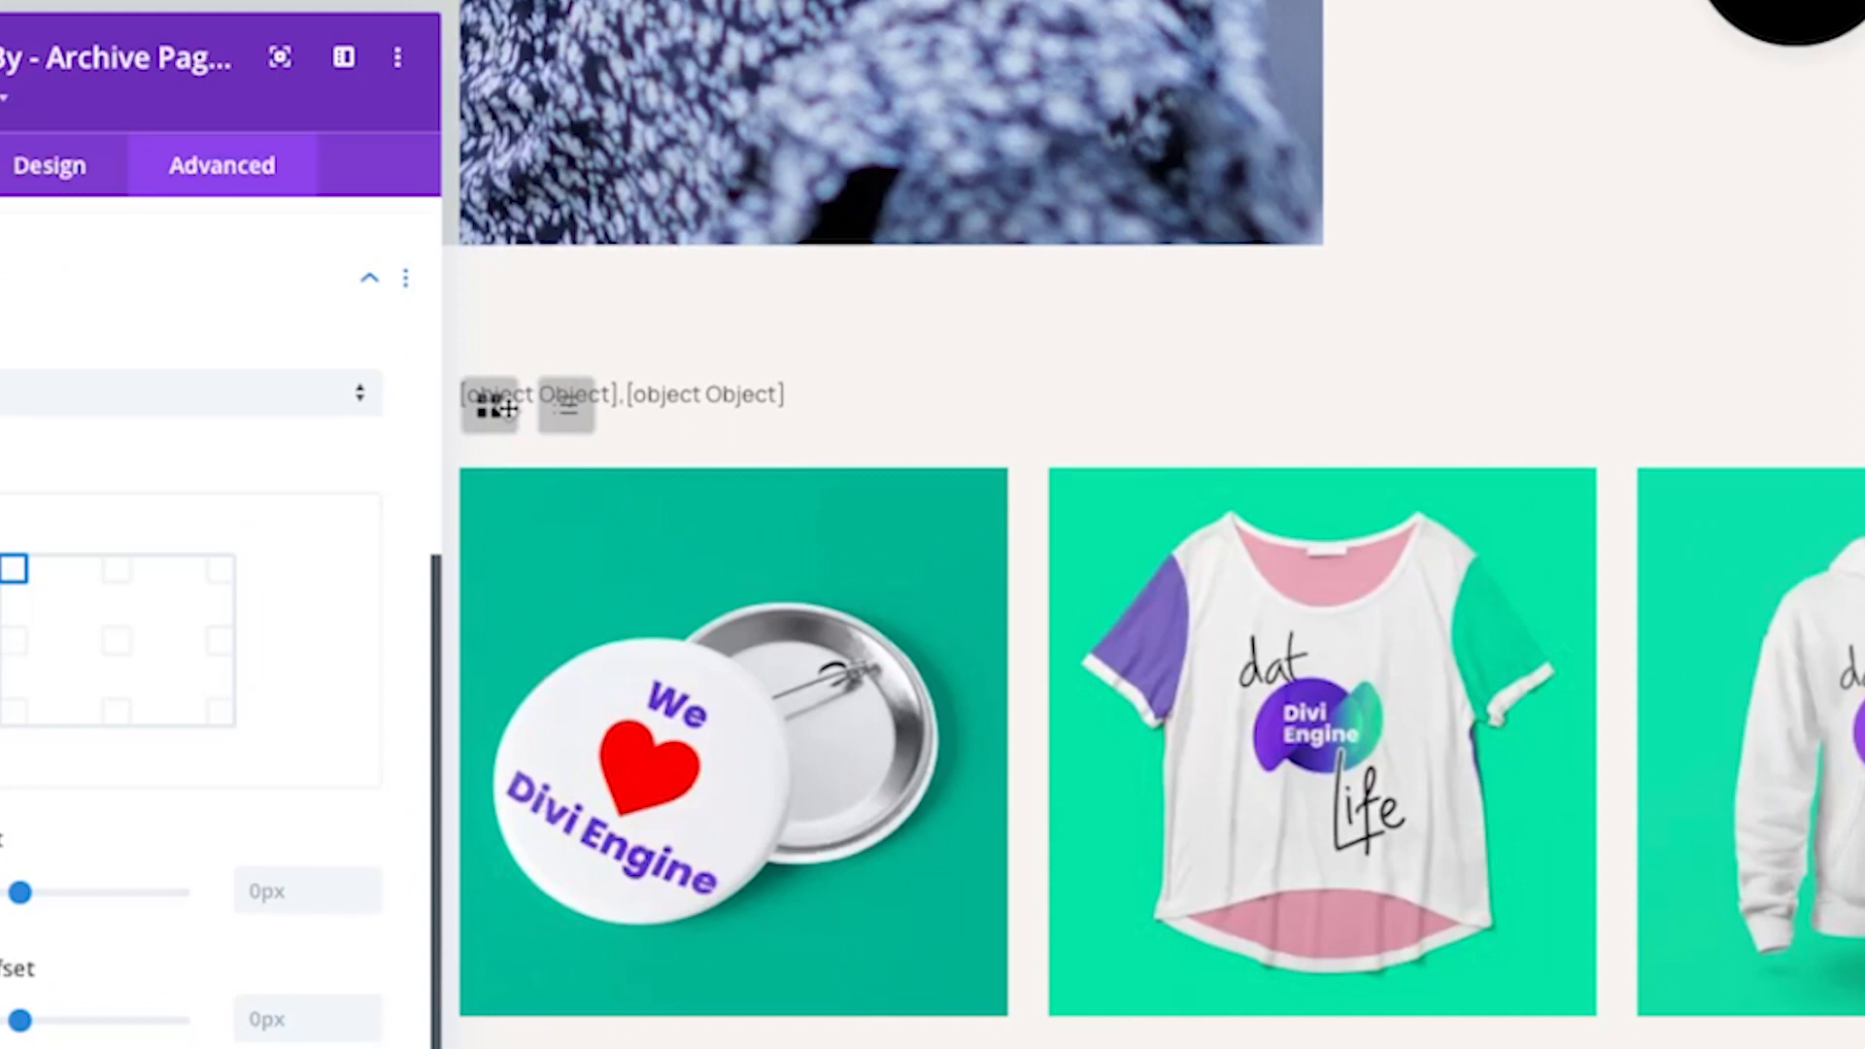
{"action": "mouse_move", "coordinate": [312, 701]}
{"action": "left_mouse_down"}
{"action": "mouse_move", "coordinate": [286, 702]}
{"action": "mouse_move", "coordinate": [312, 700]}
{"action": "left_mouse_up"}
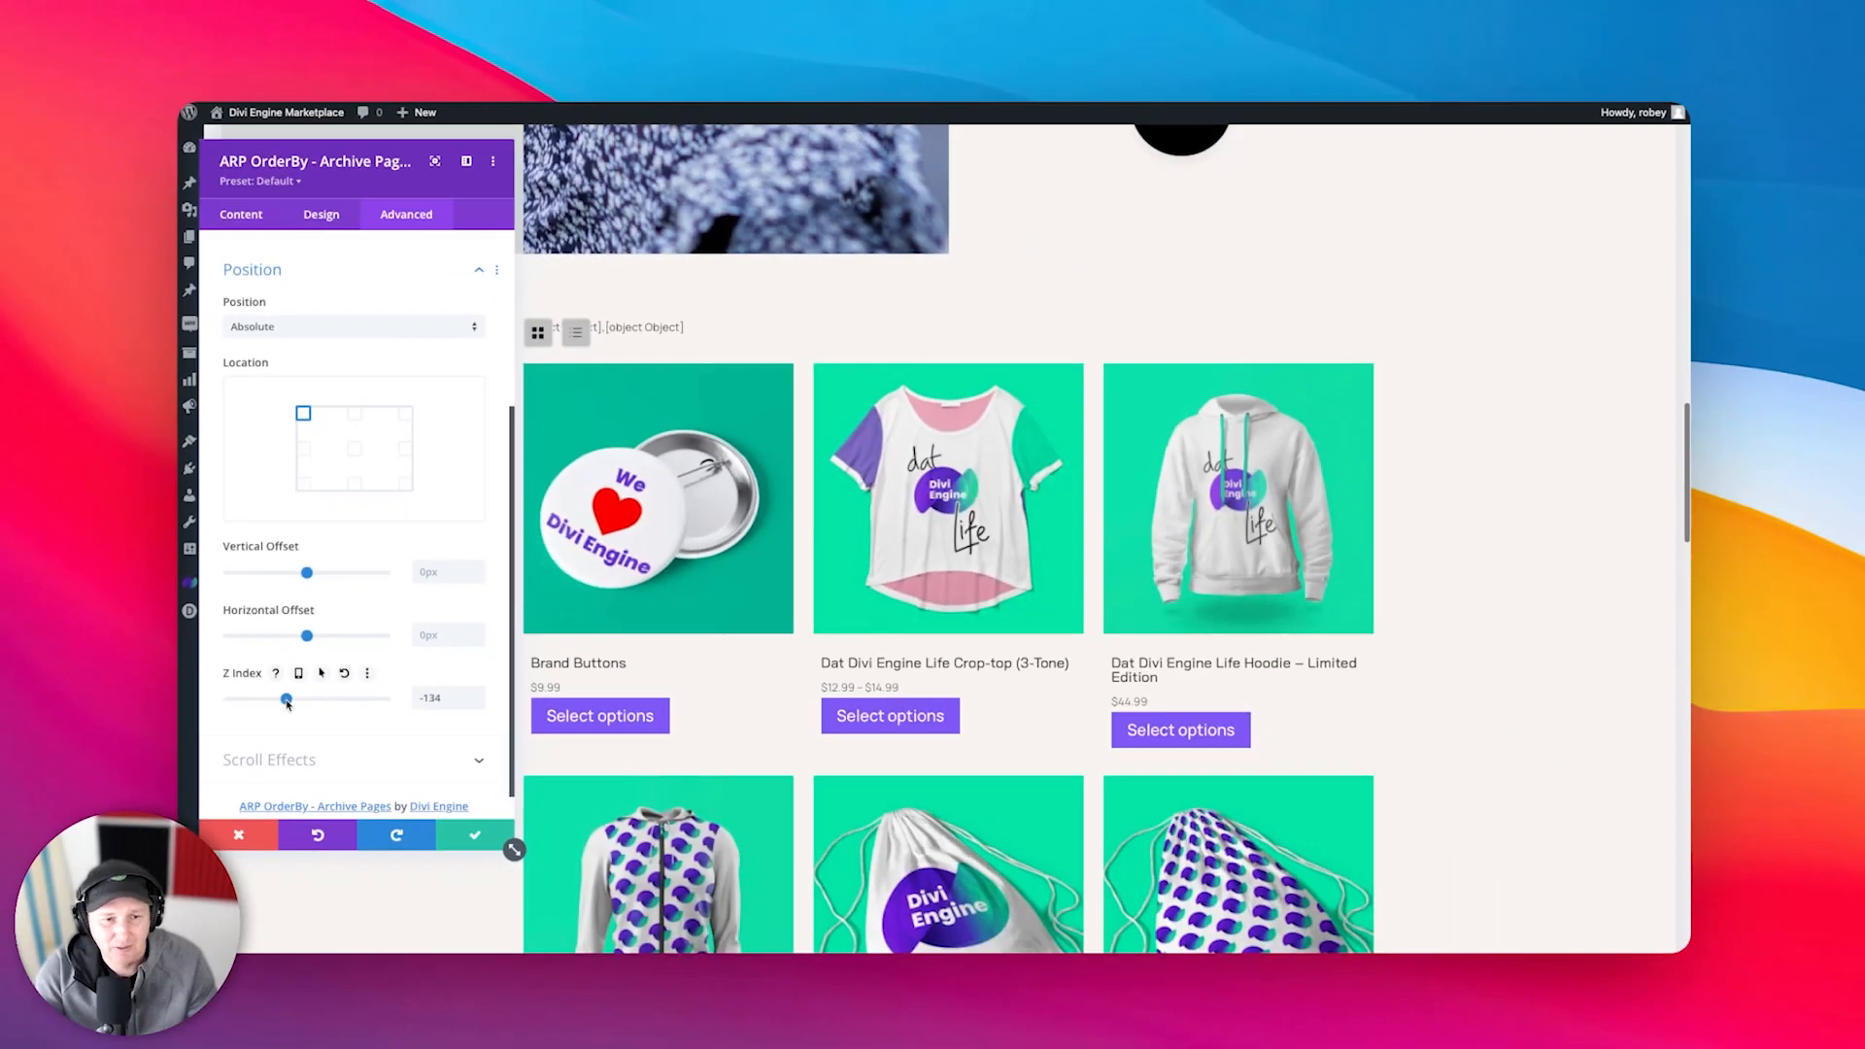
{"action": "double_click", "coordinate": [451, 698]}
{"action": "left_click", "coordinate": [446, 760]}
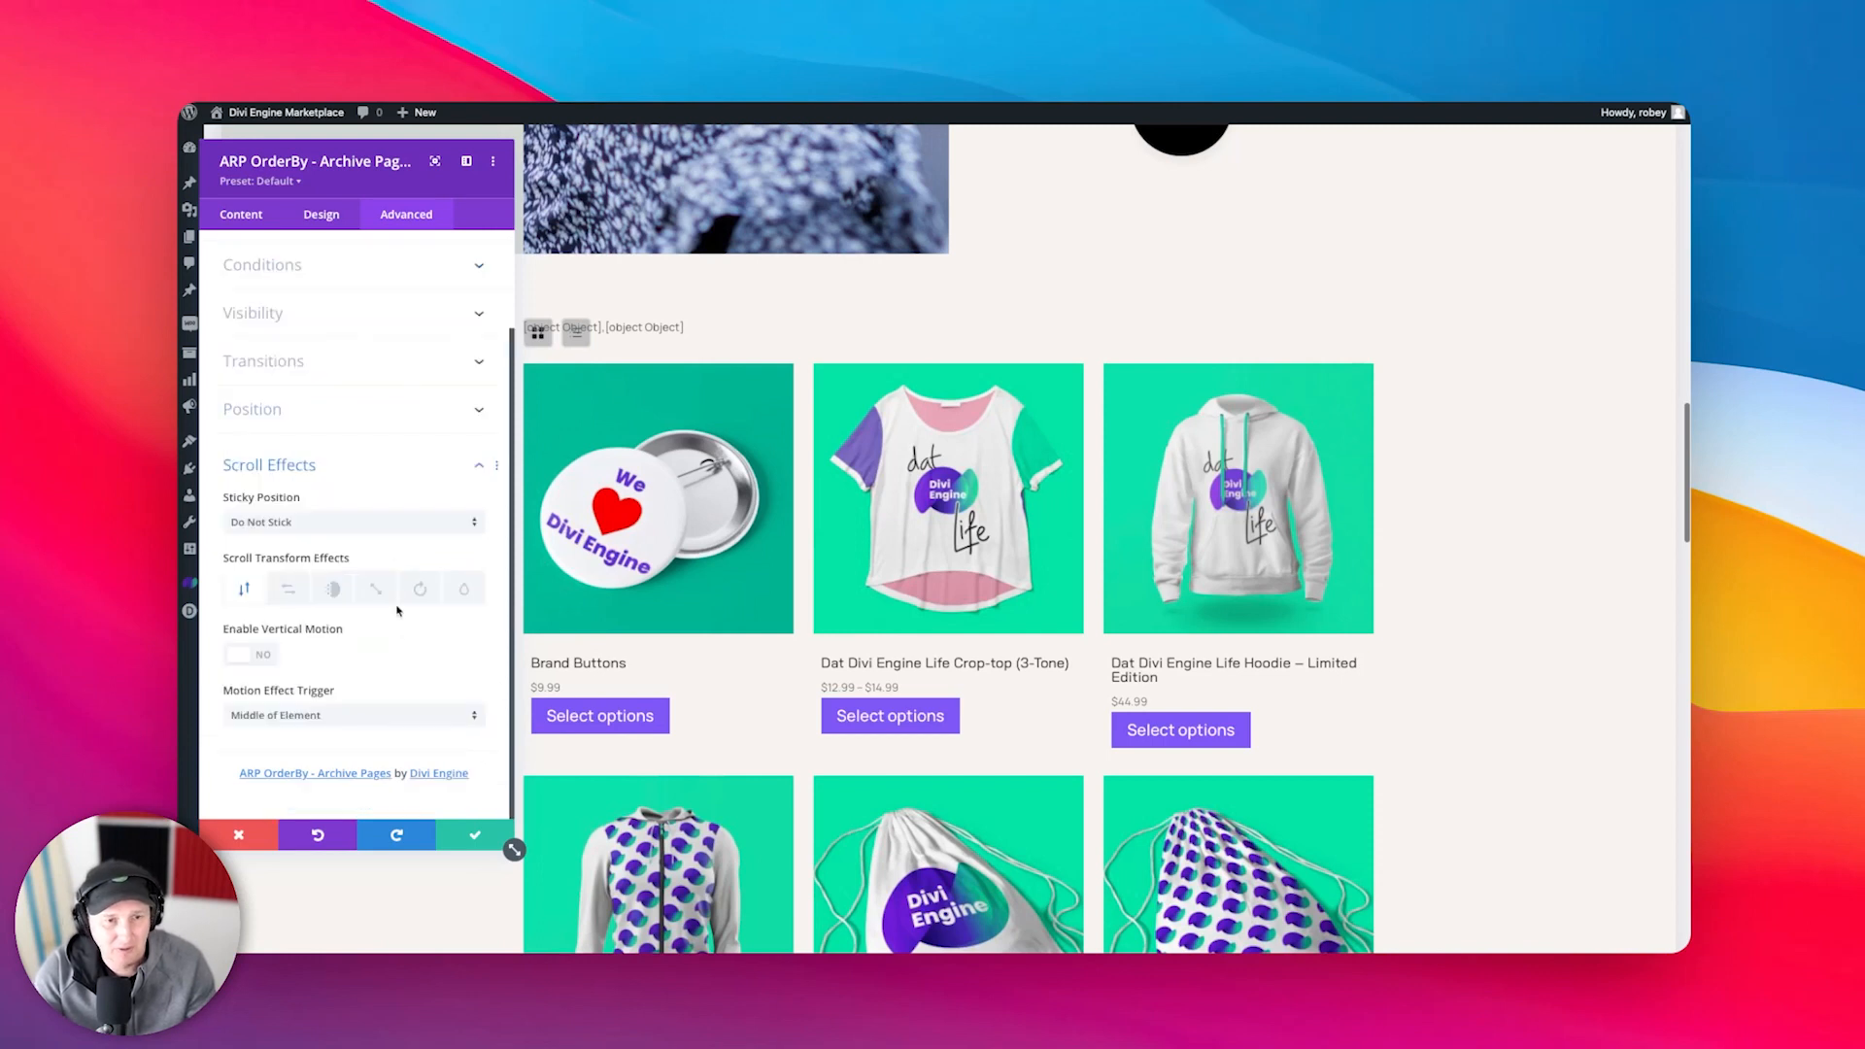
{"action": "left_click", "coordinate": [371, 419]}
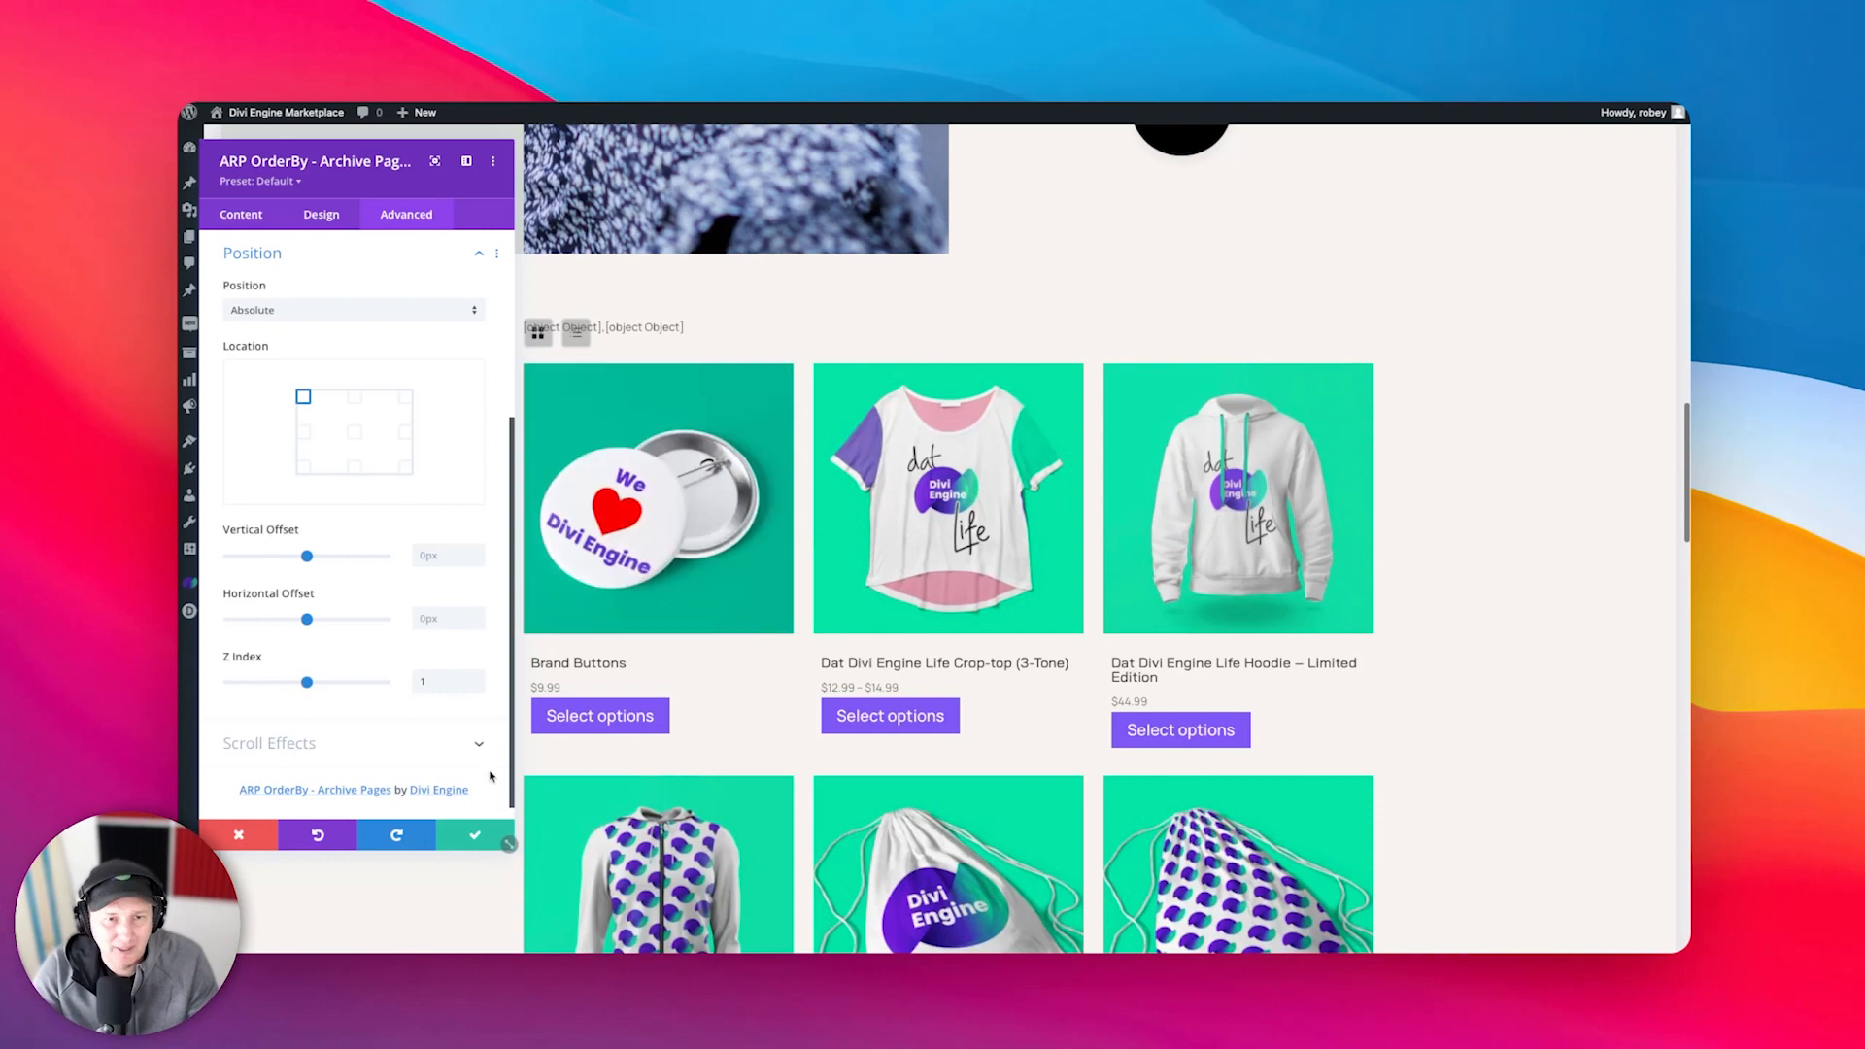
{"action": "left_click", "coordinate": [460, 835]}
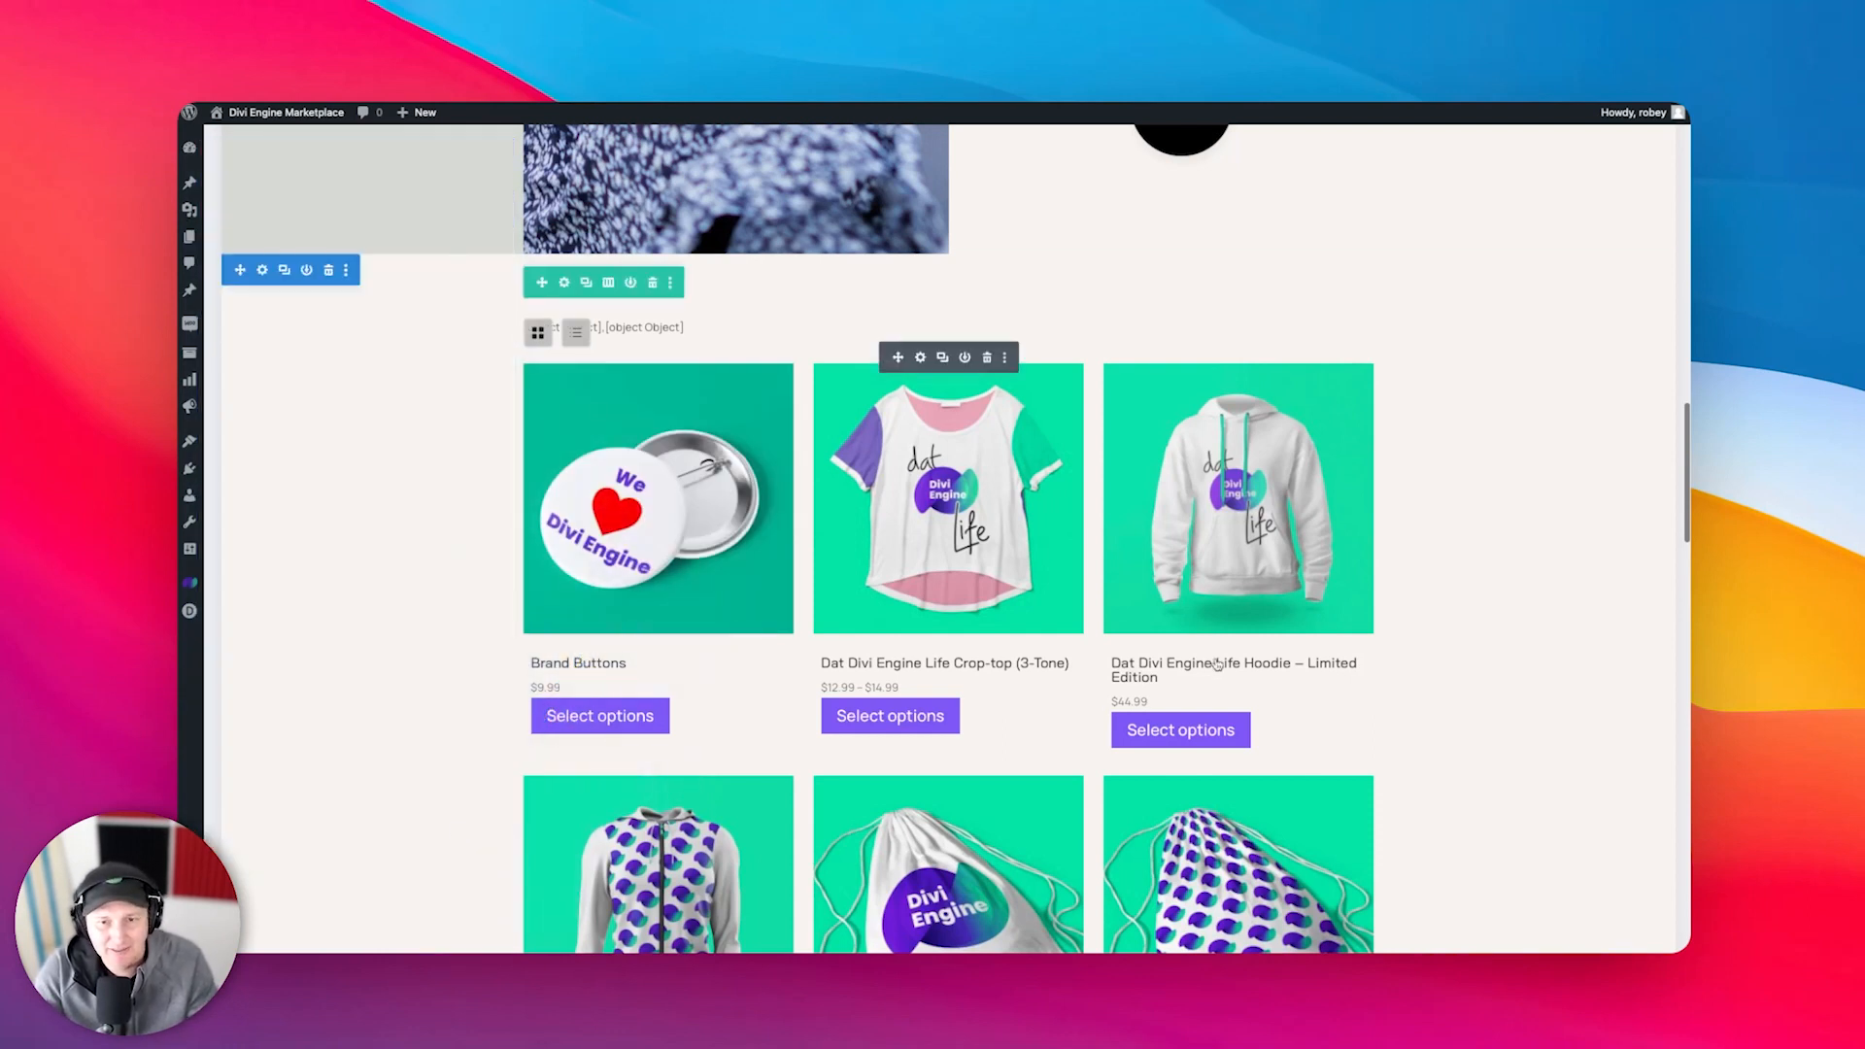
- Check the sorting dropdown and the list and grid view switches above the products on the live shop page
{"action": "scroll", "coordinate": [1380, 535], "scroll_direction": "up", "scroll_amount": 15}
{"action": "scroll", "coordinate": [1383, 543], "scroll_direction": "up", "scroll_amount": 5}
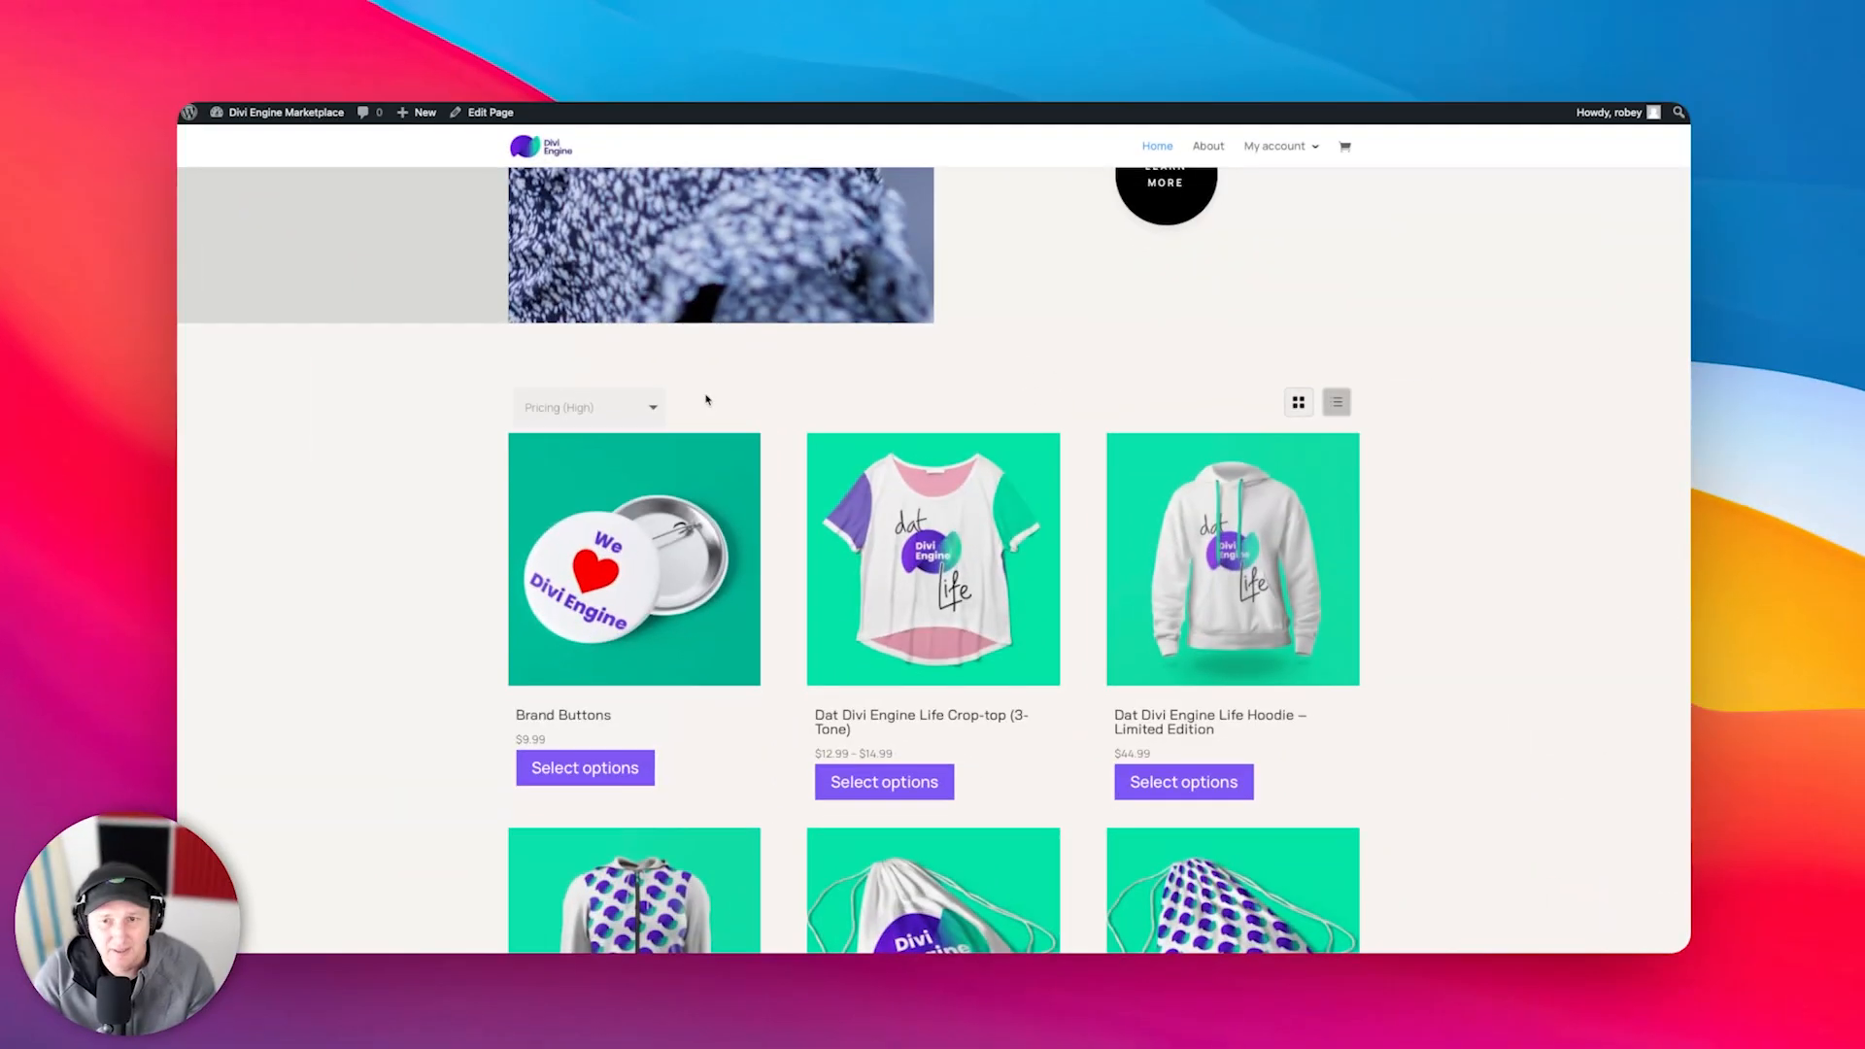
{"action": "left_click", "coordinate": [627, 401]}
{"action": "left_click", "coordinate": [776, 392]}
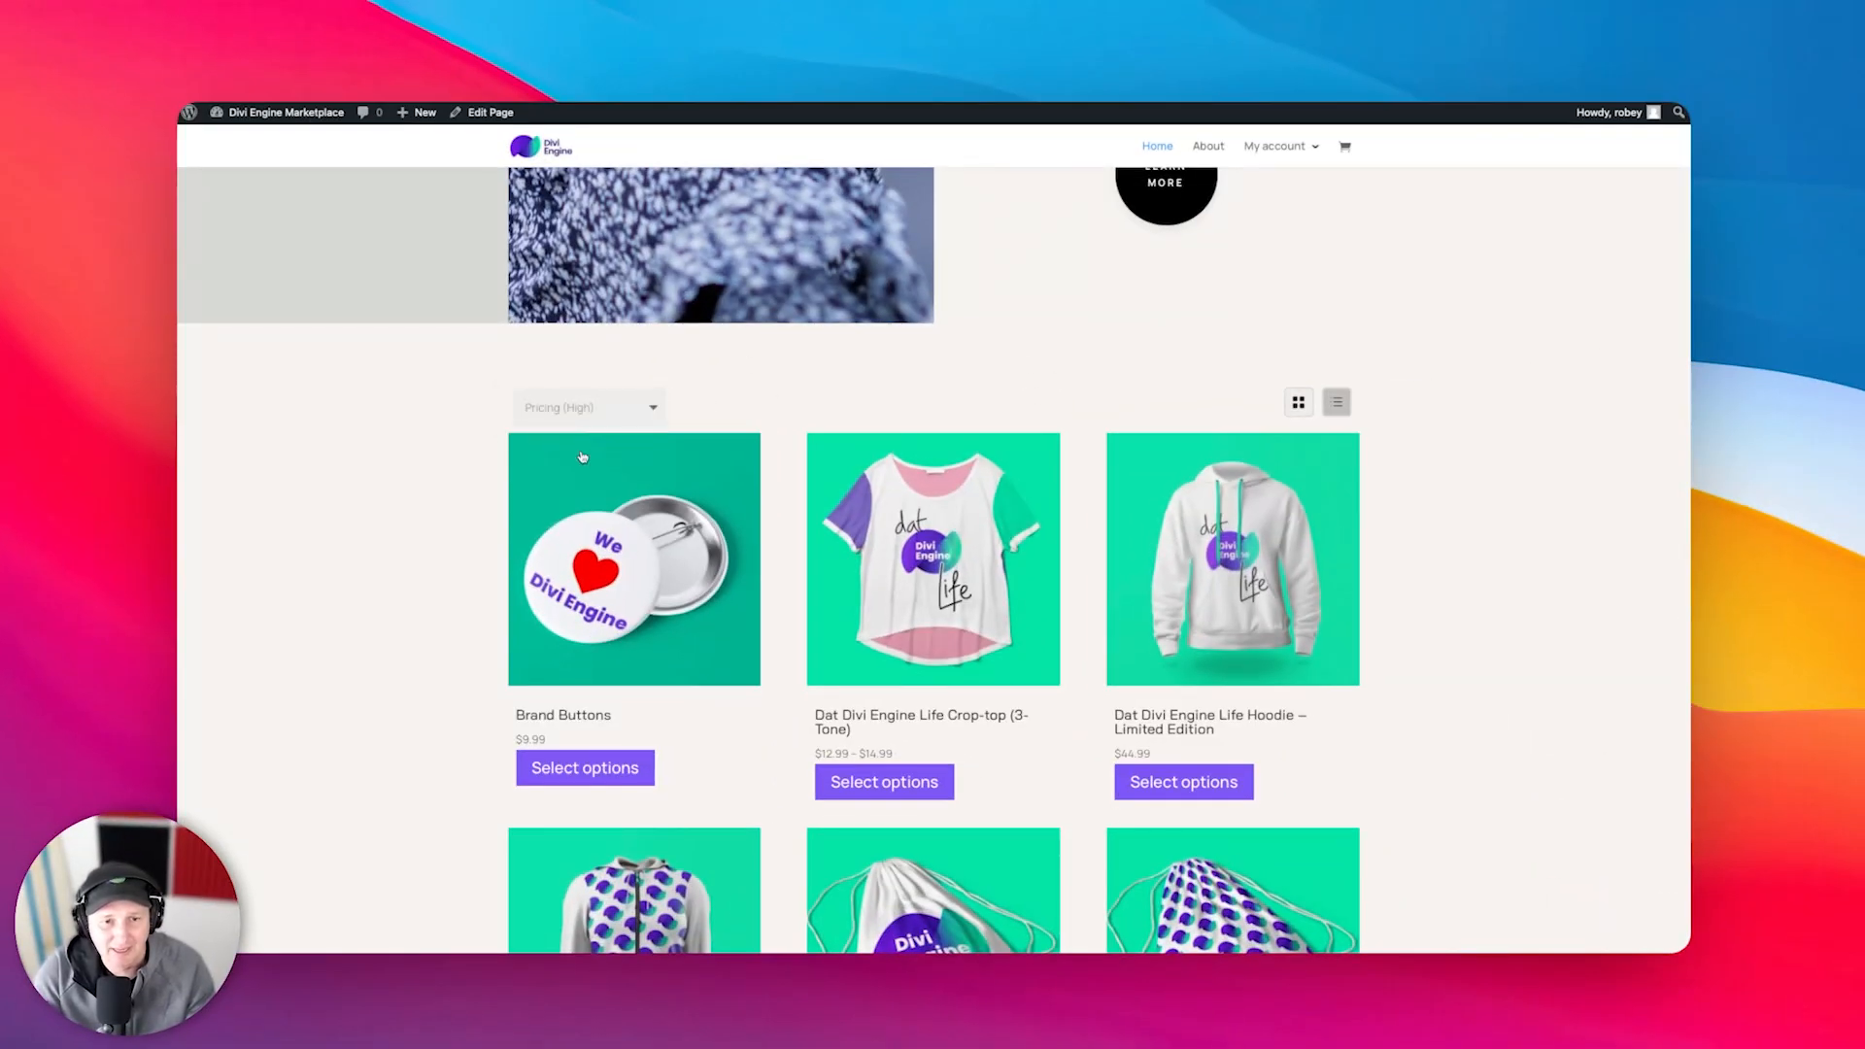
{"action": "left_click", "coordinate": [1338, 406]}
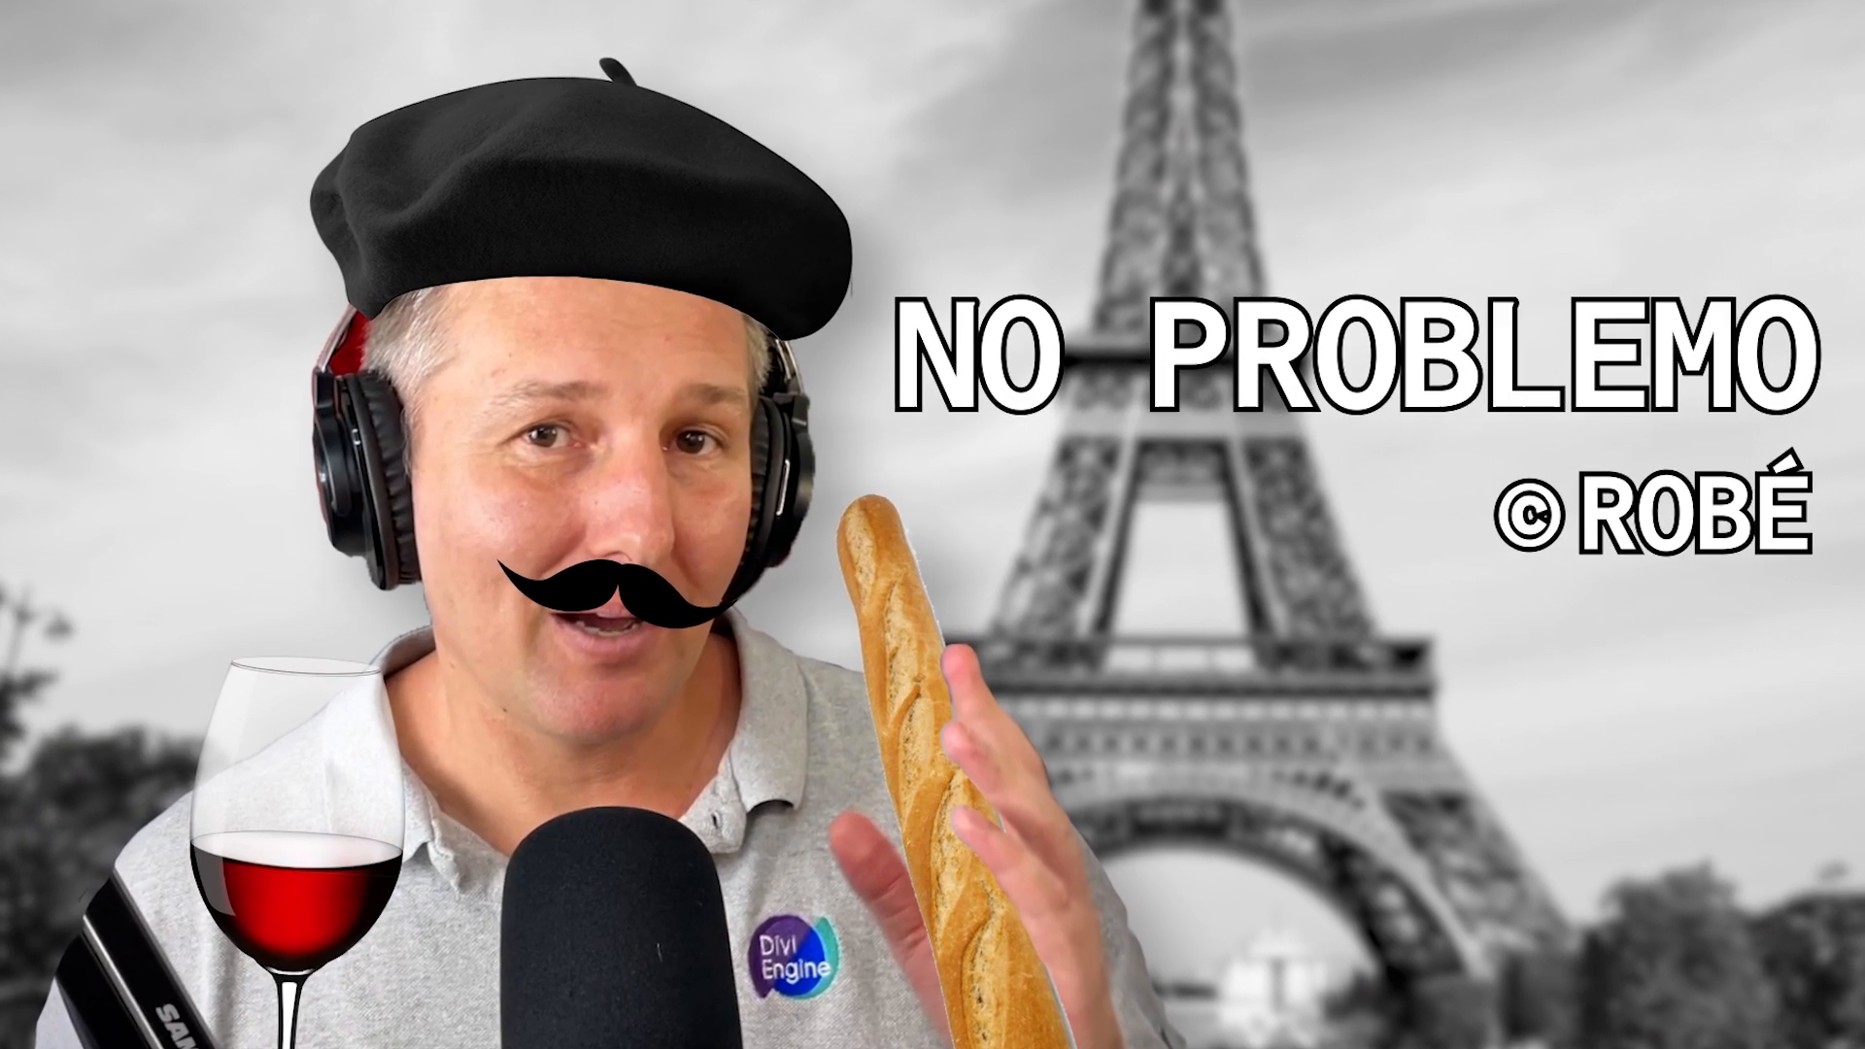
{"action": "left_click", "coordinate": [1298, 404]}
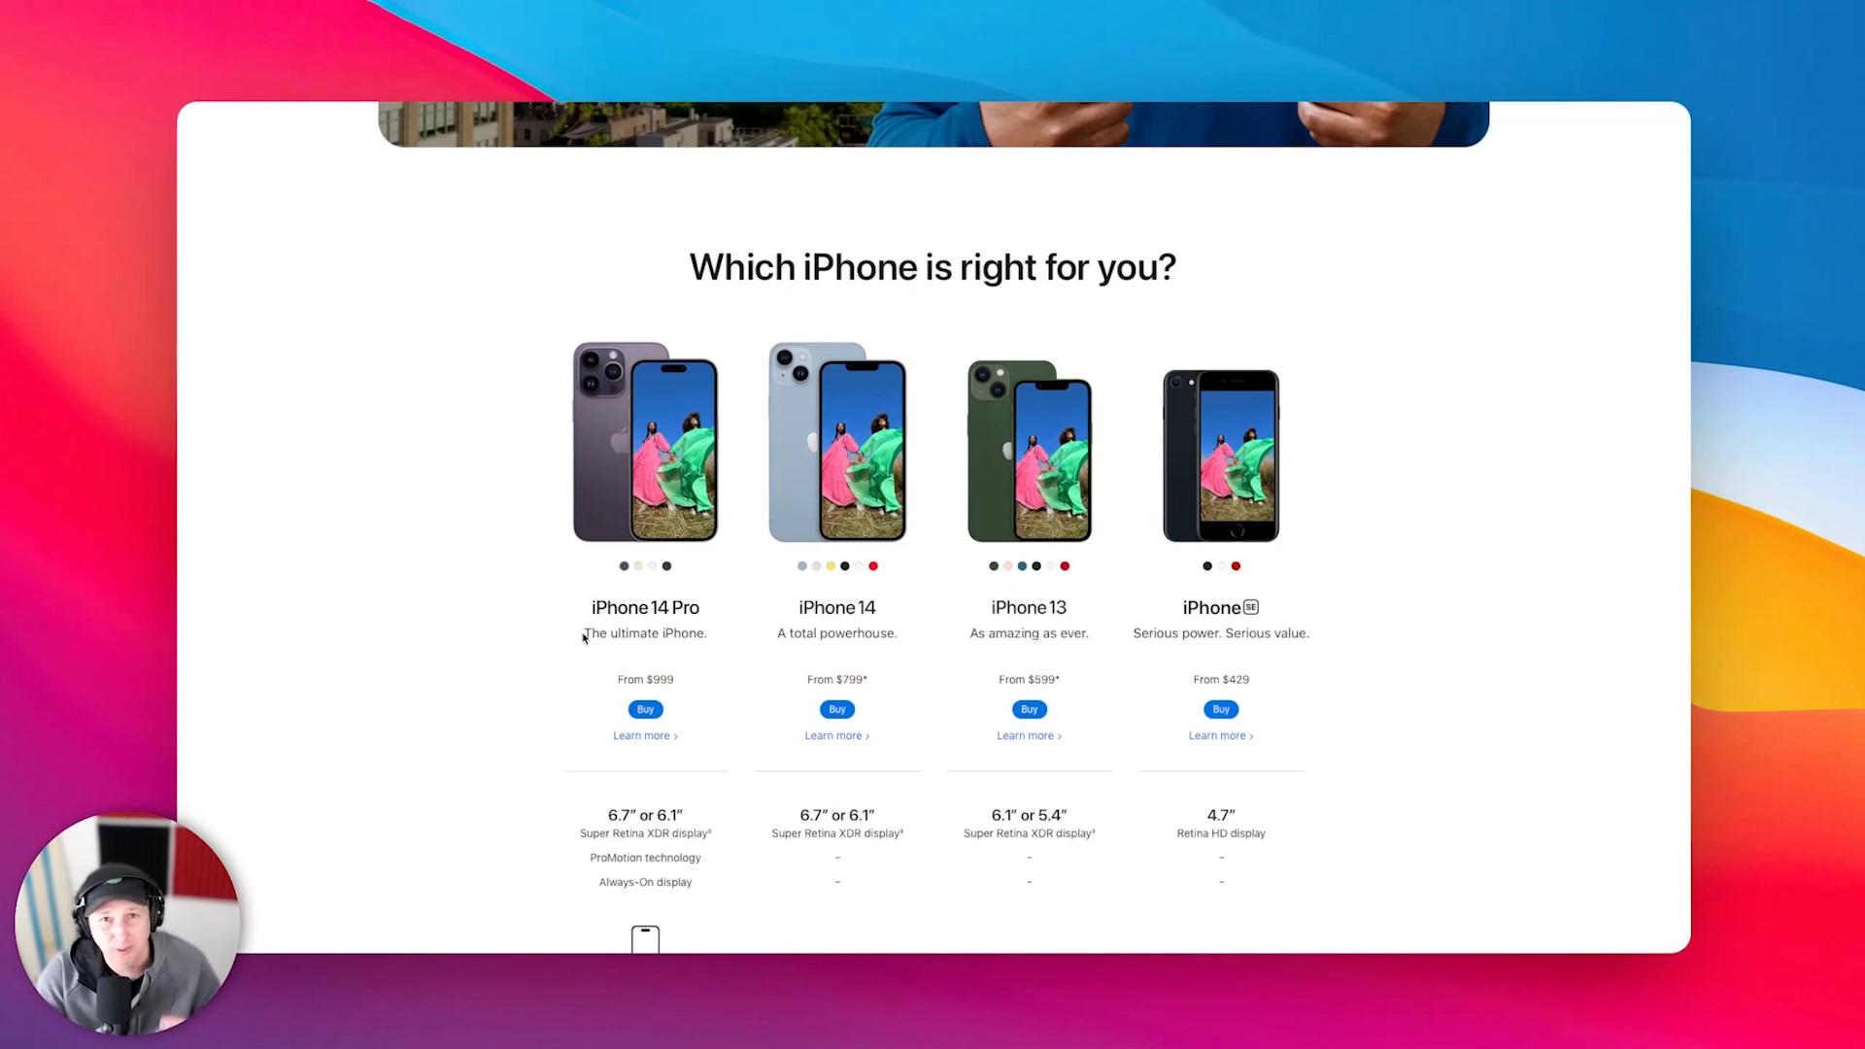
- Examine the layout of Apple's "Which iPhone is right for you?" comparison, including product images, prices, links and feature rows
{"action": "scroll", "coordinate": [583, 637], "scroll_direction": "down", "scroll_amount": 1}
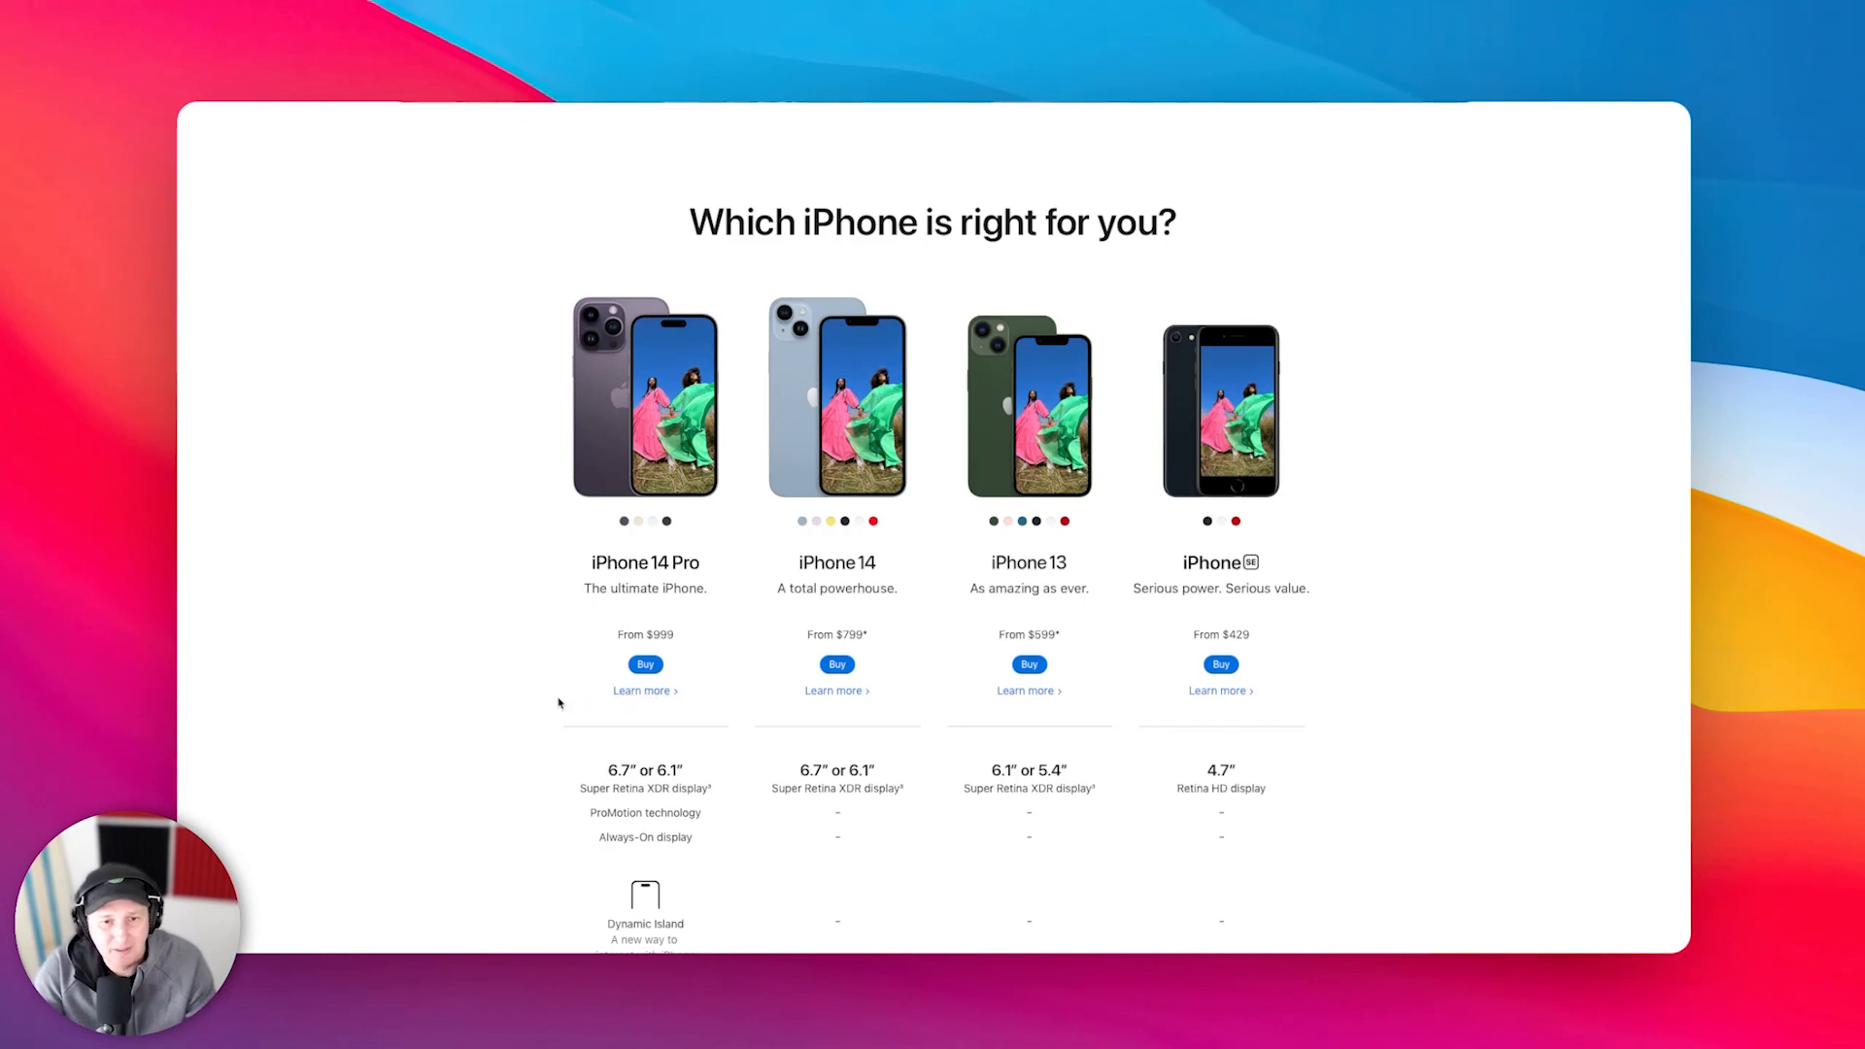
{"action": "scroll", "coordinate": [587, 705], "scroll_direction": "down", "scroll_amount": 5}
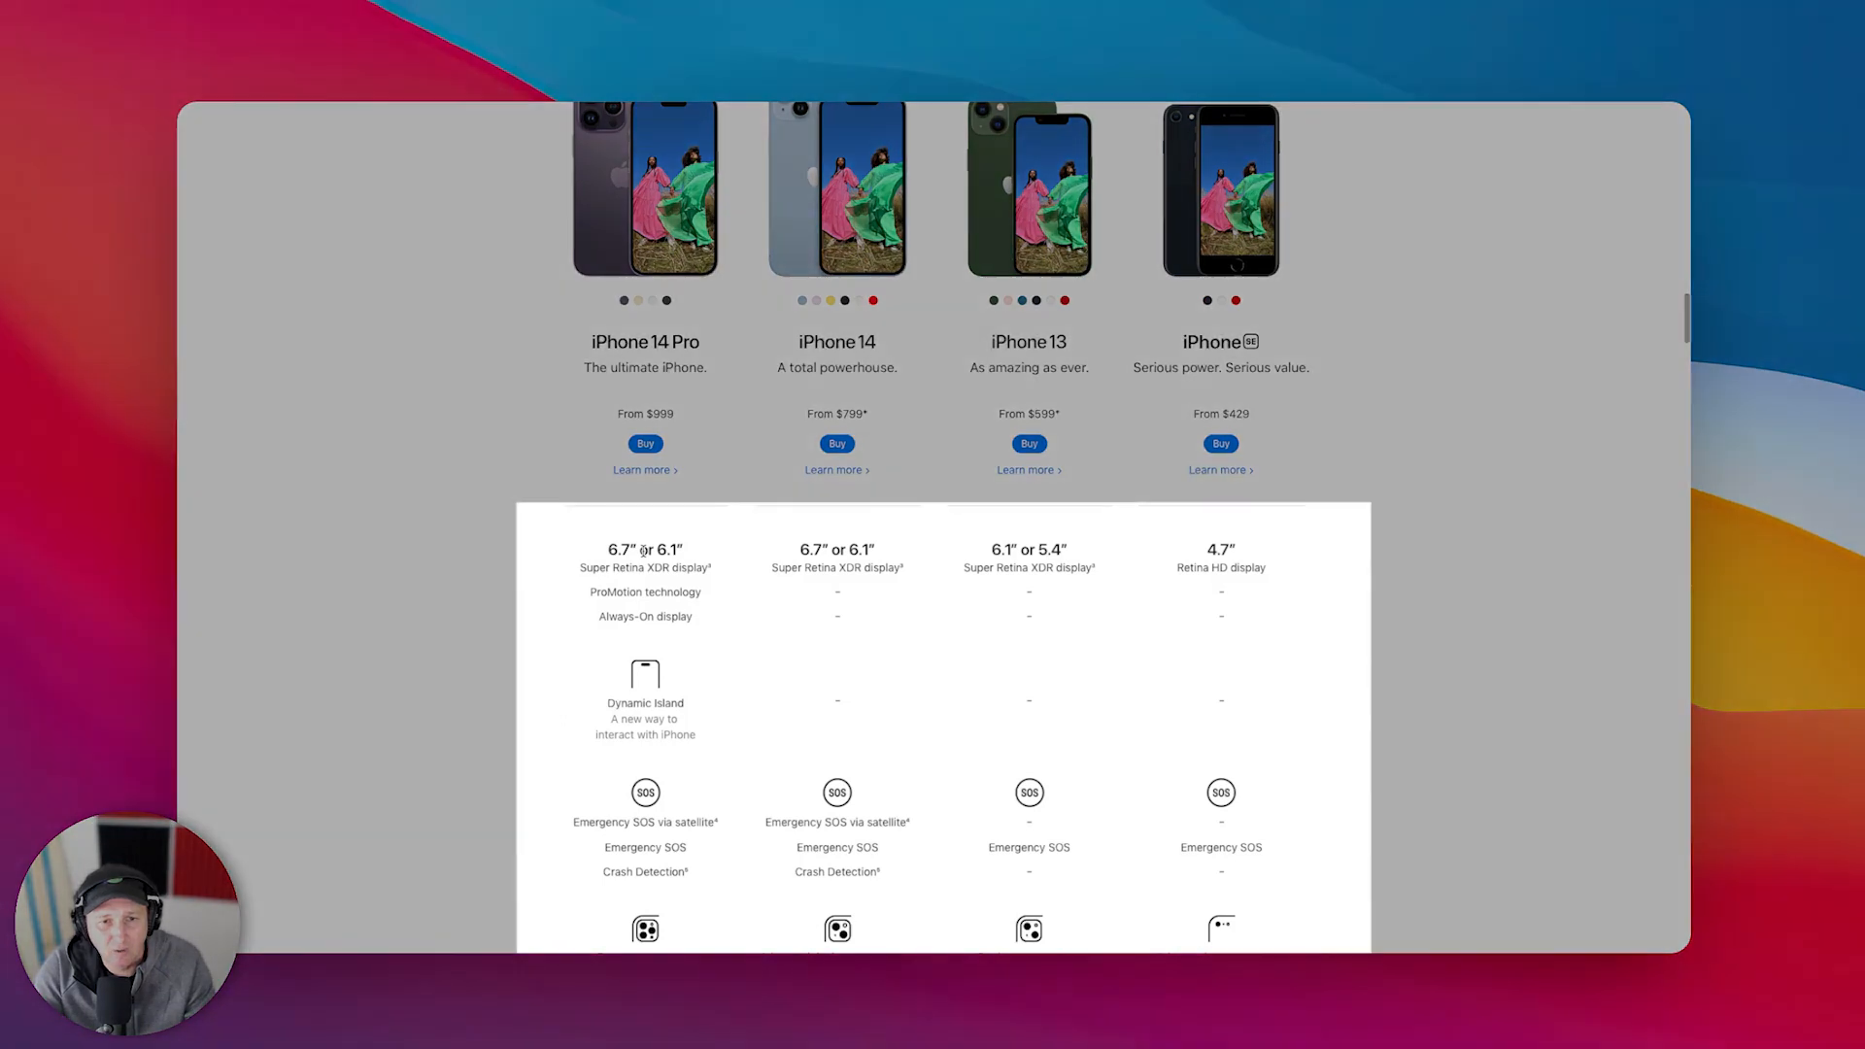
{"action": "scroll", "coordinate": [643, 570], "scroll_direction": "down", "scroll_amount": 2}
{"action": "scroll", "coordinate": [643, 570], "scroll_direction": "down", "scroll_amount": 12}
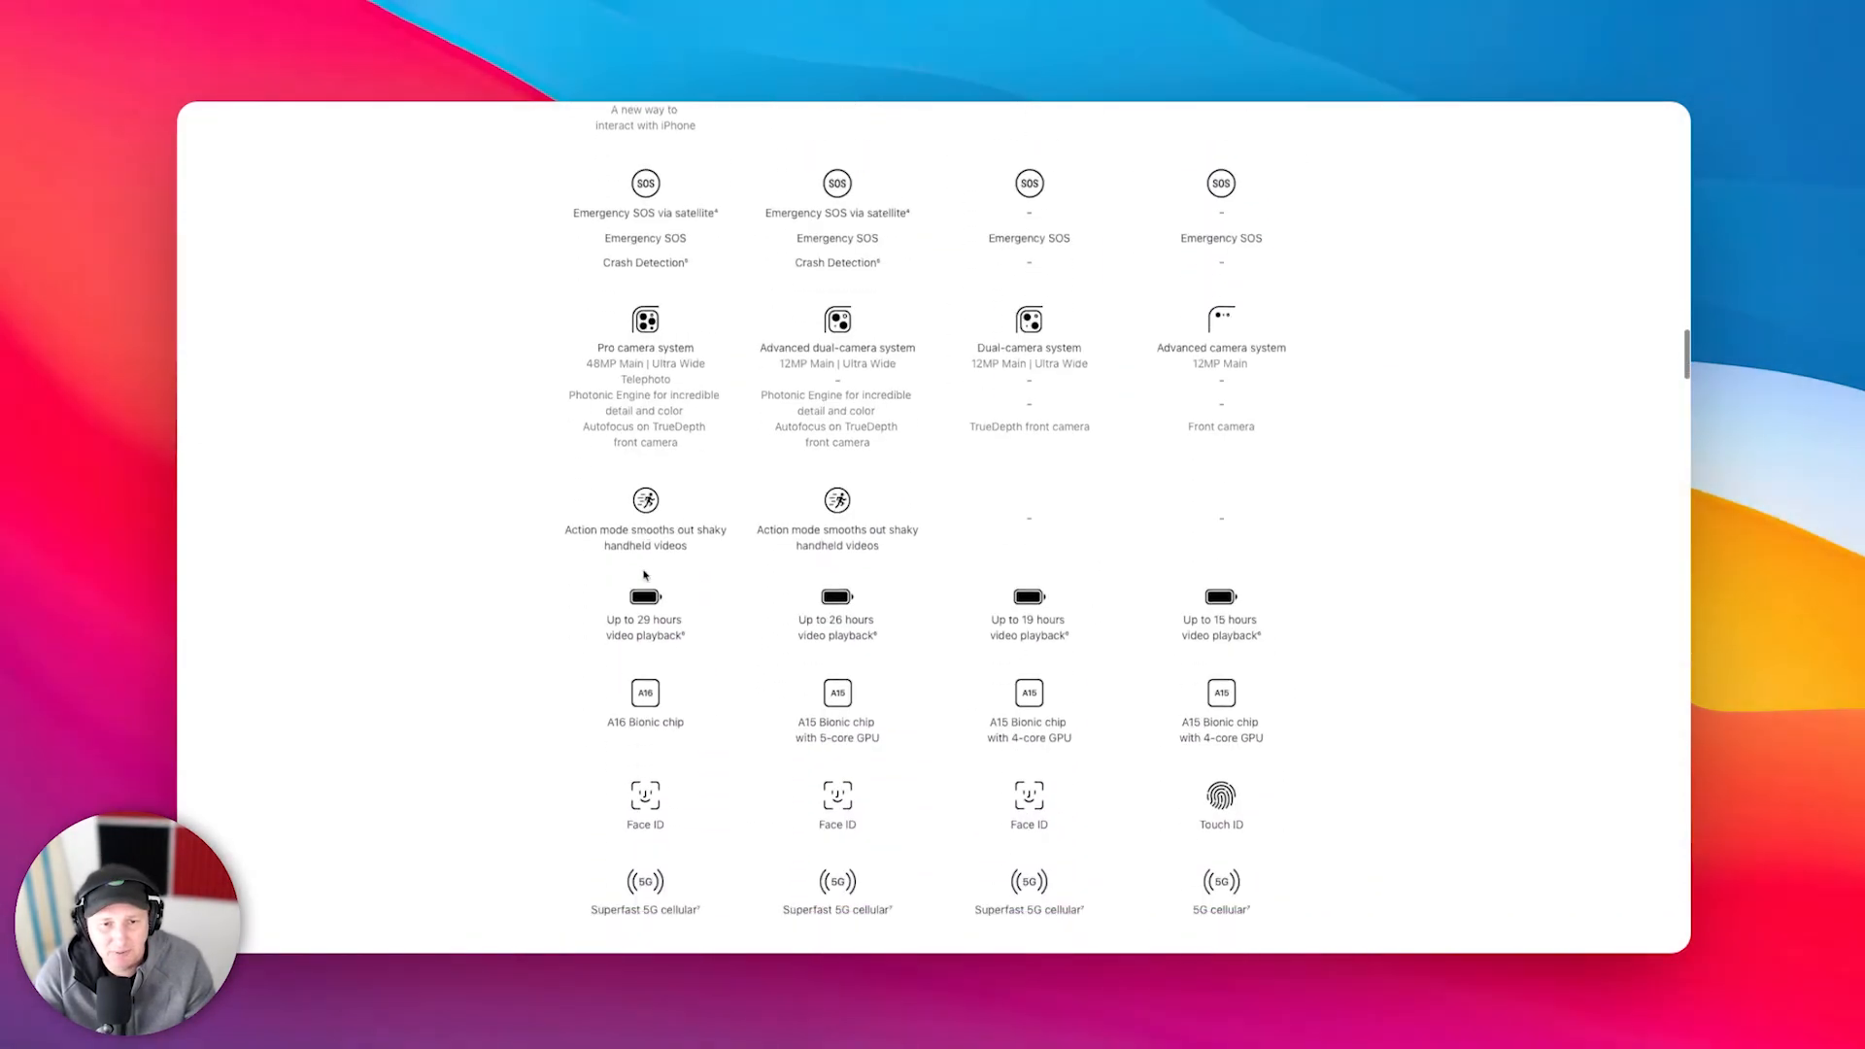
{"action": "scroll", "coordinate": [632, 568], "scroll_direction": "up", "scroll_amount": 12}
{"action": "scroll", "coordinate": [644, 575], "scroll_direction": "down", "scroll_amount": 2}
{"action": "scroll", "coordinate": [644, 575], "scroll_direction": "up", "scroll_amount": 6}
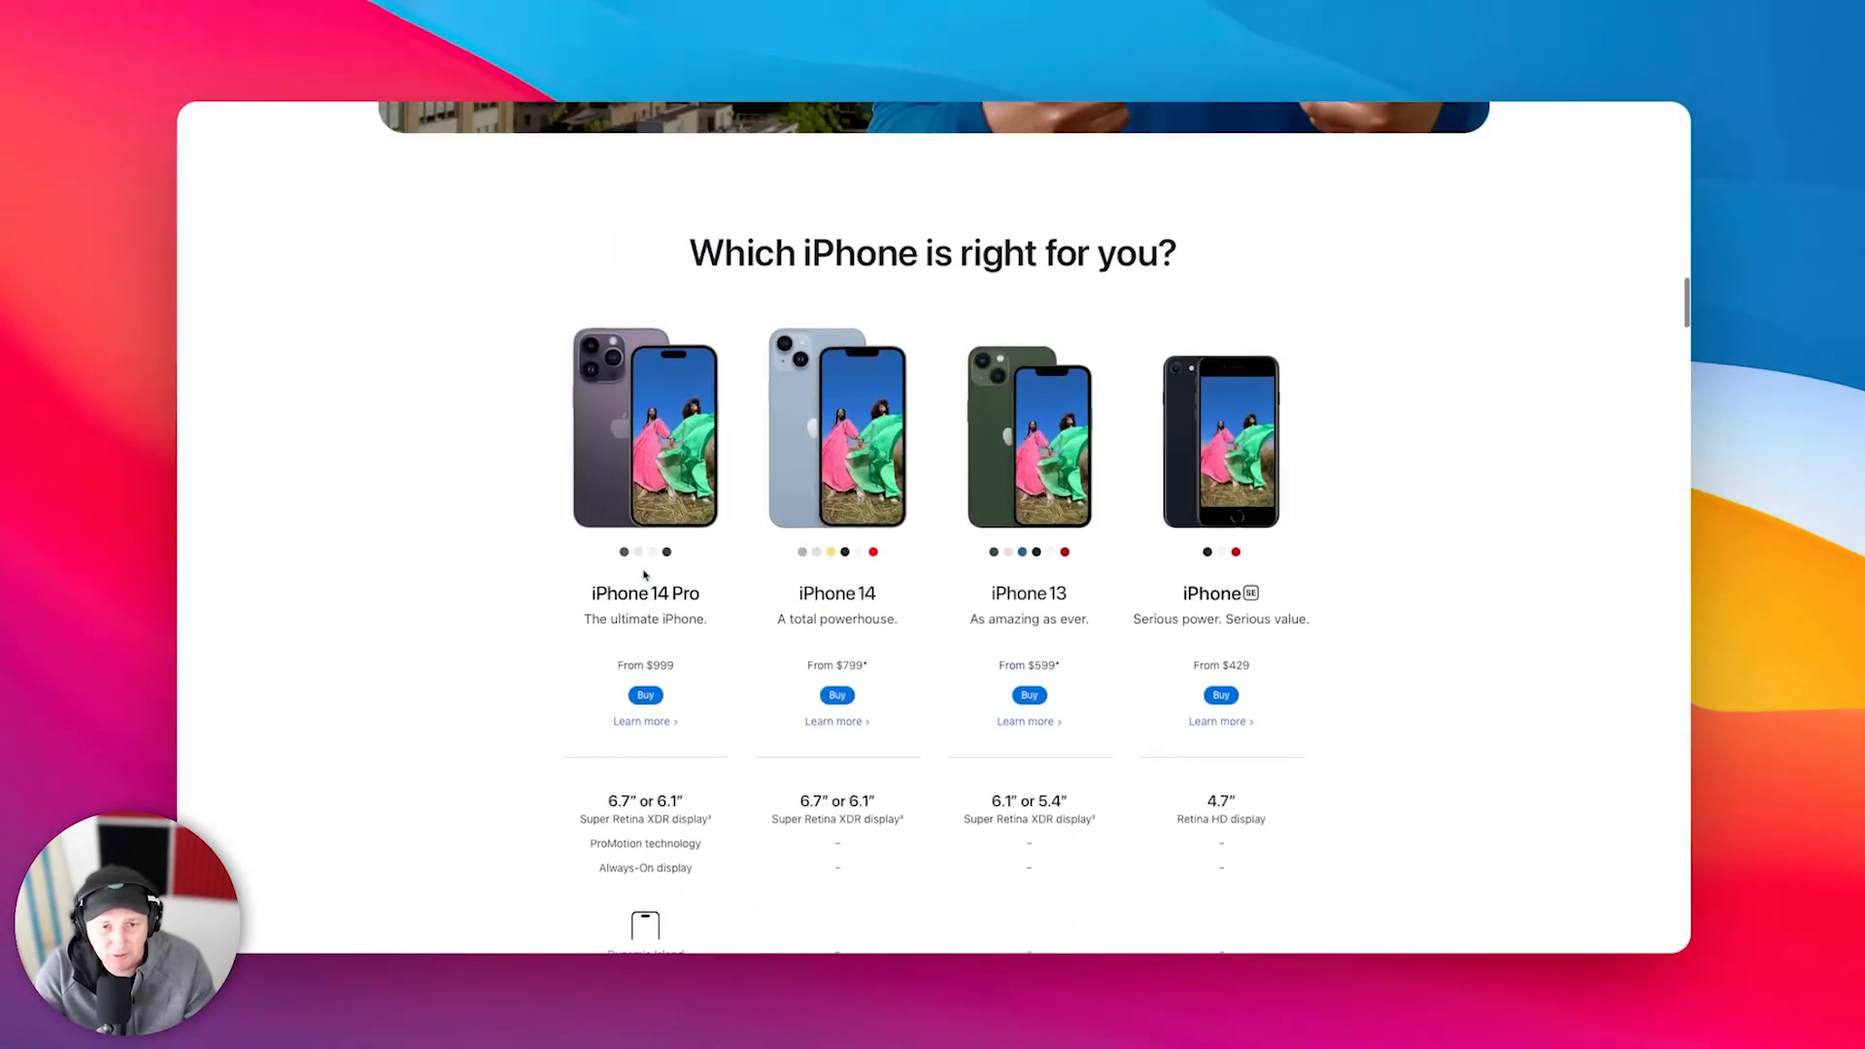
{"action": "scroll", "coordinate": [645, 575], "scroll_direction": "down", "scroll_amount": 2}
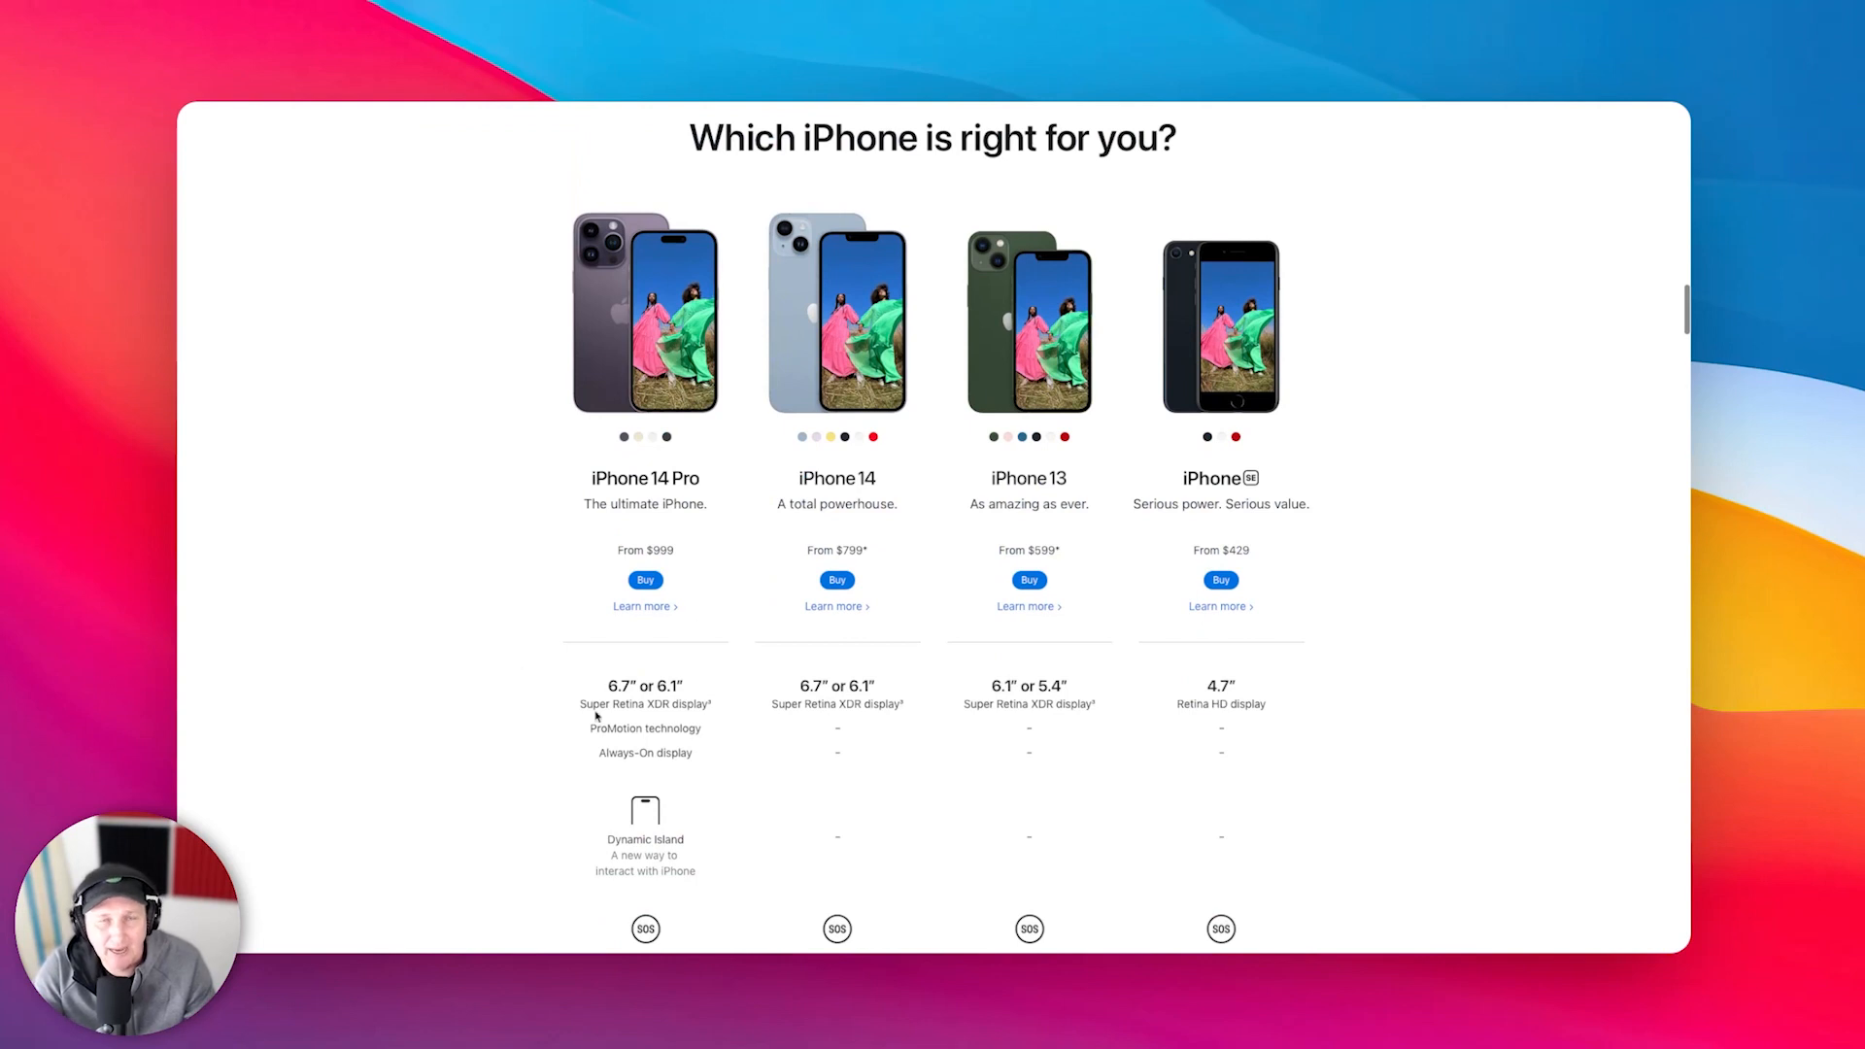
{"action": "scroll", "coordinate": [596, 716], "scroll_direction": "down", "scroll_amount": 2}
{"action": "scroll", "coordinate": [622, 882], "scroll_direction": "down", "scroll_amount": 4}
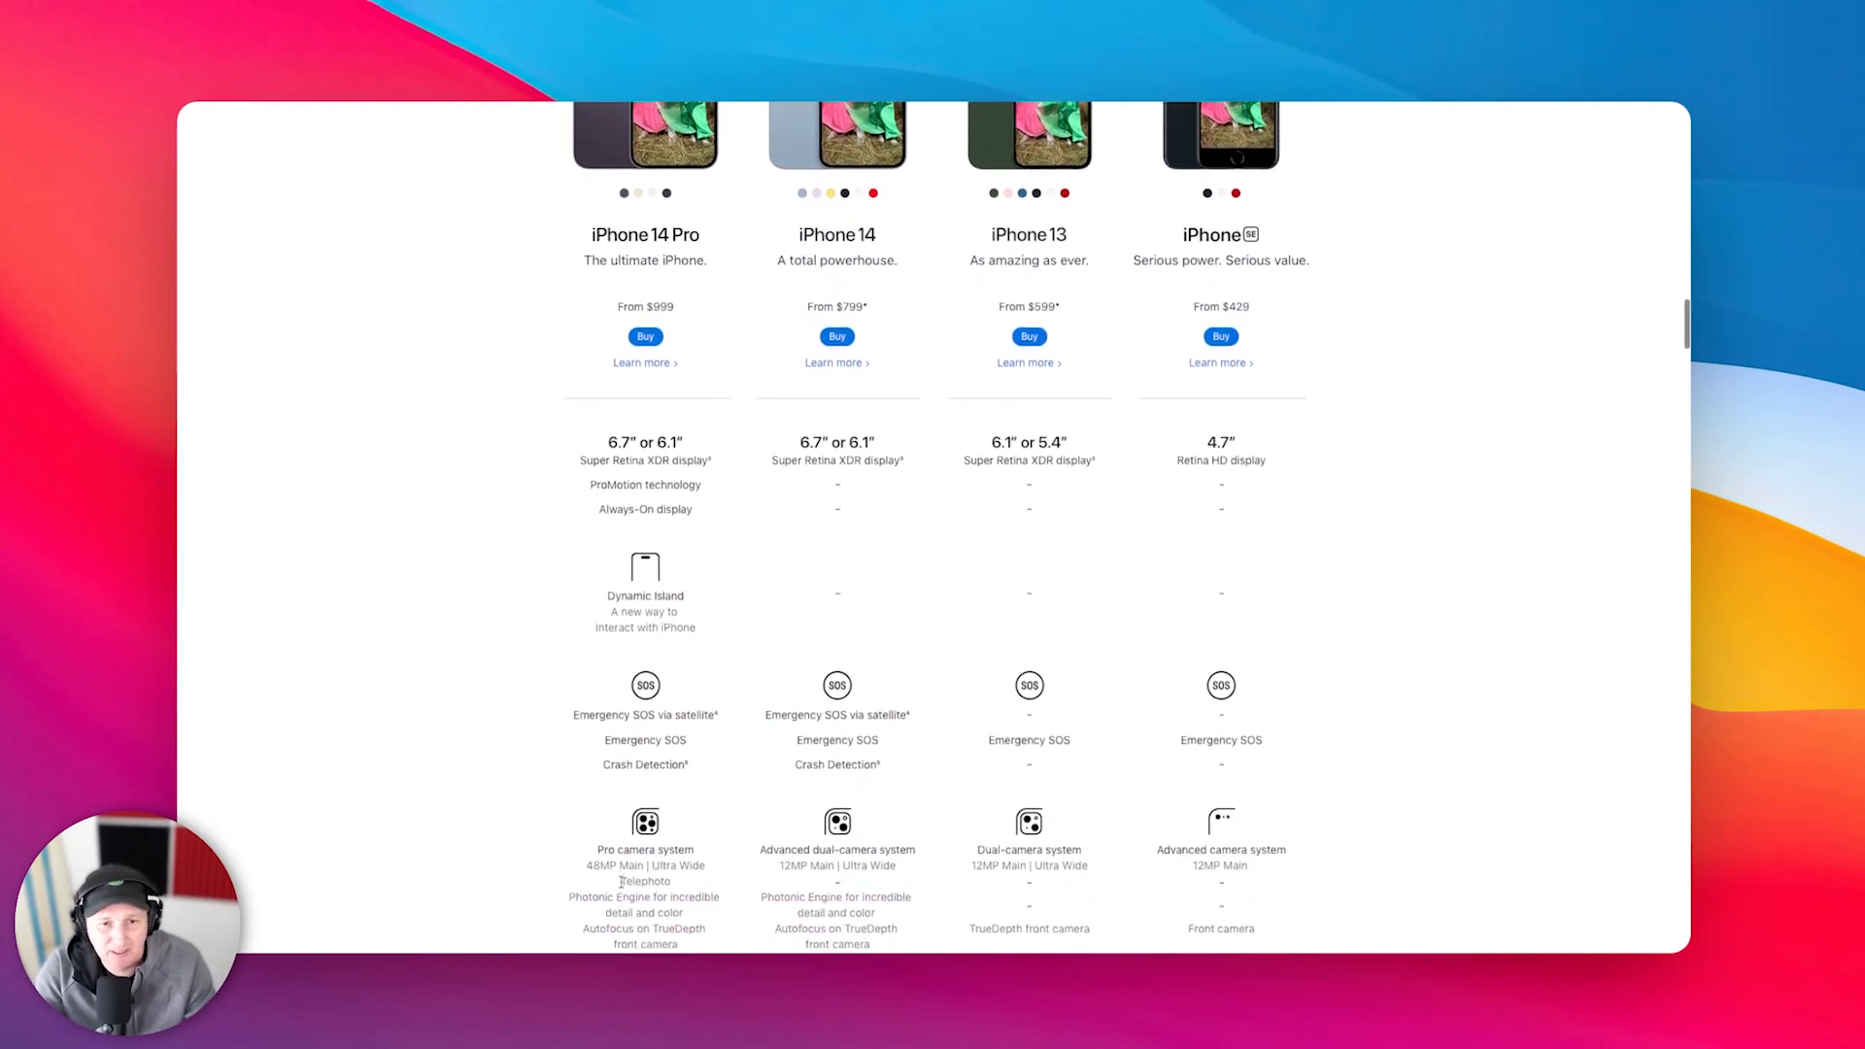
{"action": "scroll", "coordinate": [640, 542], "scroll_direction": "up", "scroll_amount": 6}
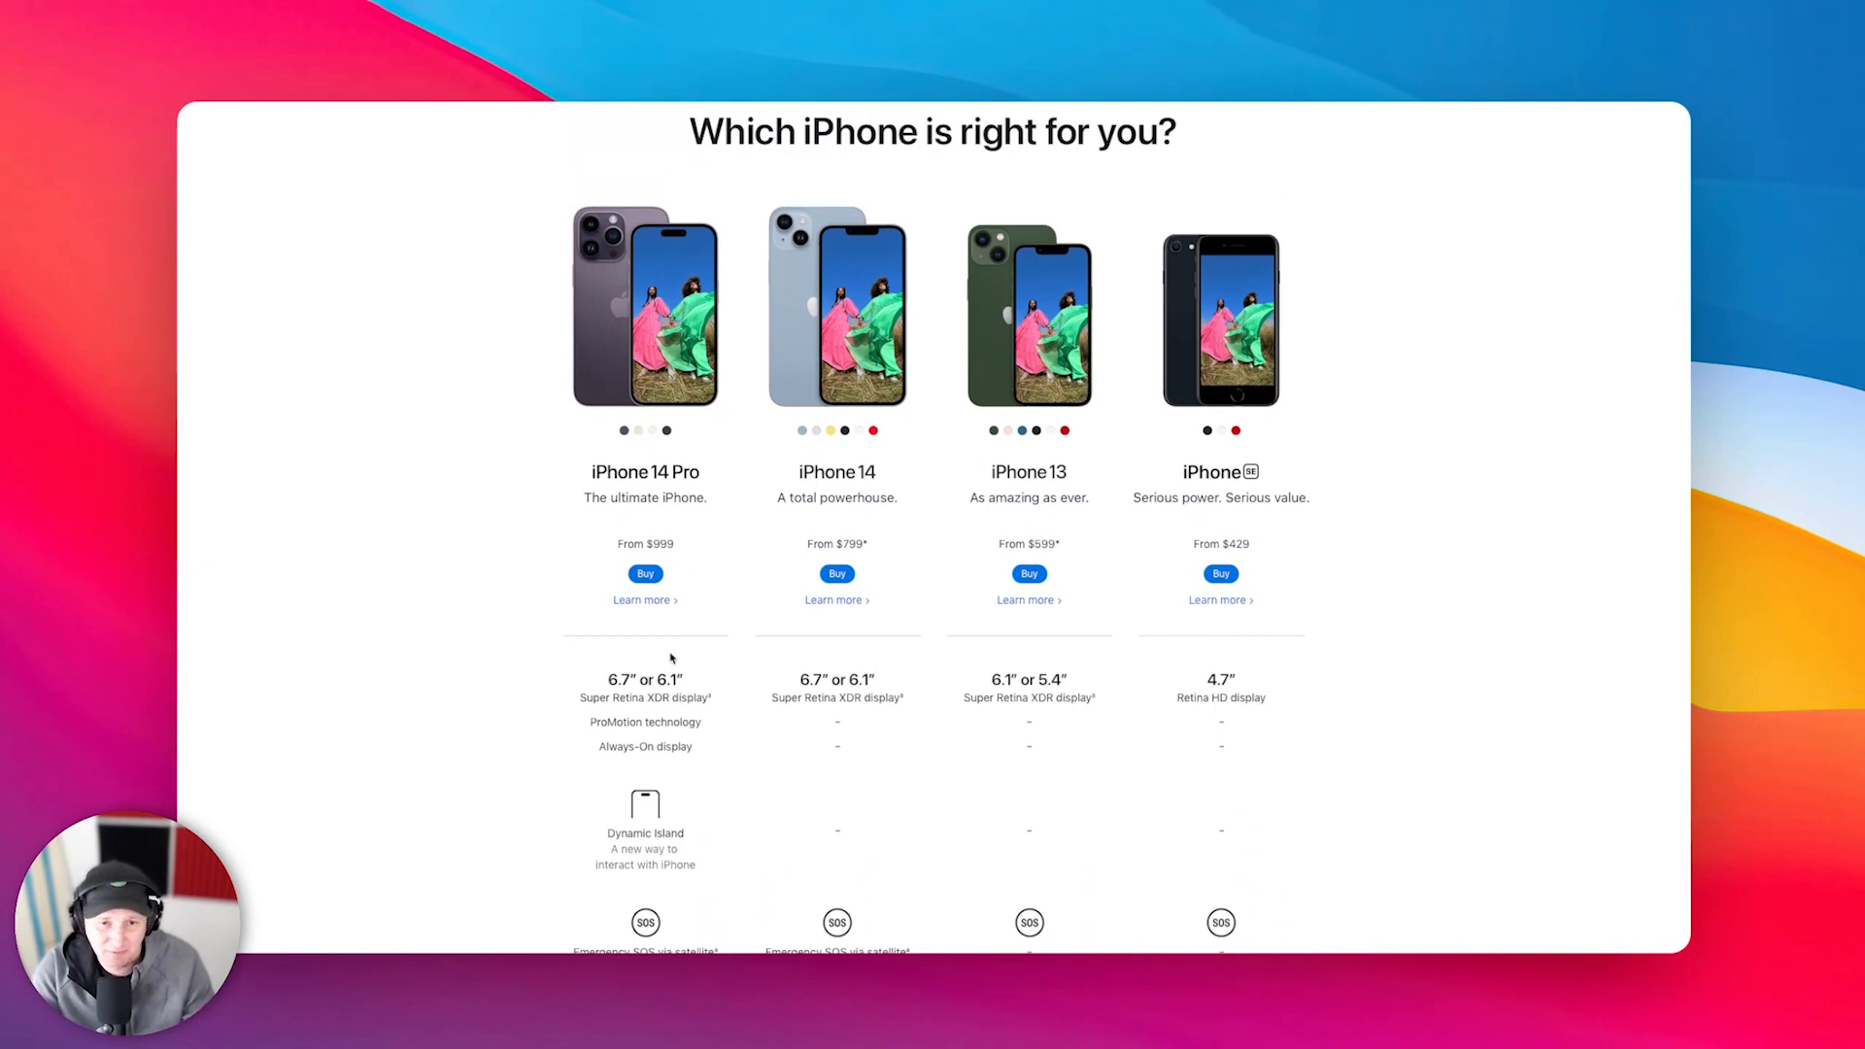
{"action": "scroll", "coordinate": [662, 678], "scroll_direction": "down", "scroll_amount": 6}
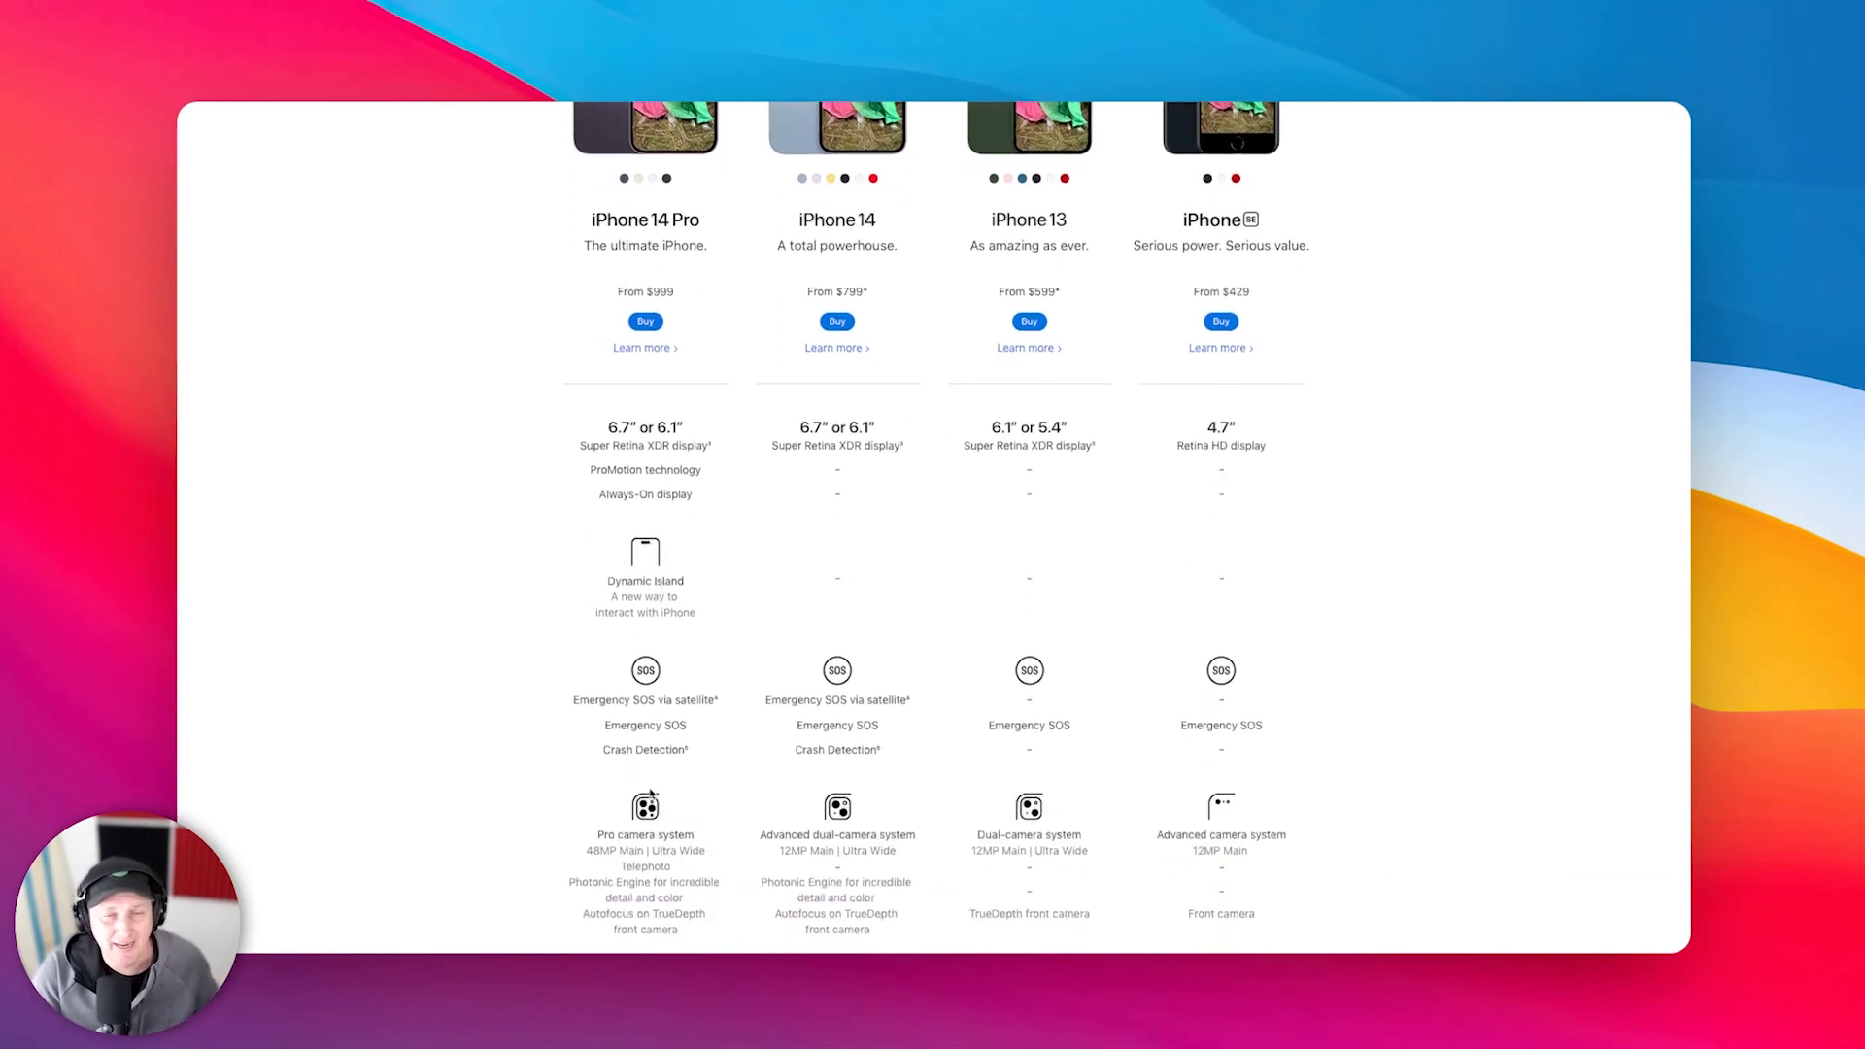
{"action": "scroll", "coordinate": [651, 795], "scroll_direction": "up", "scroll_amount": 7}
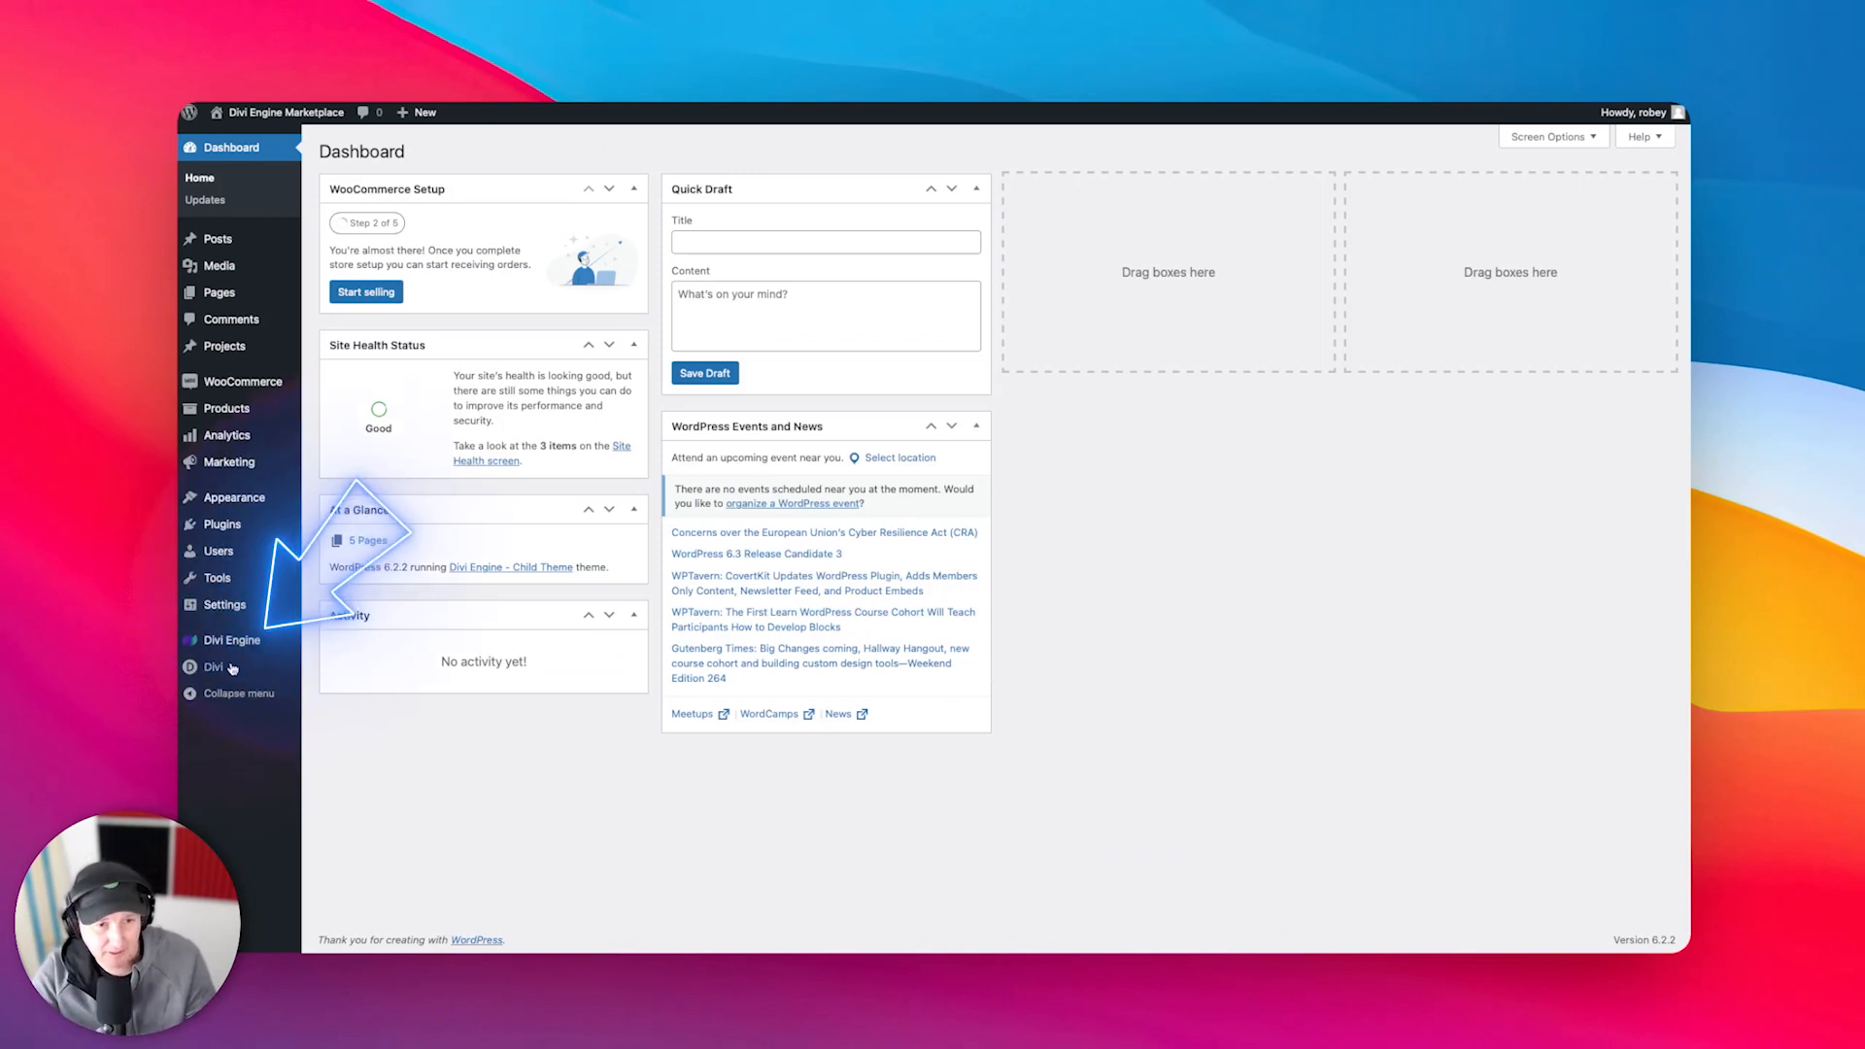
- Create a new layout in the Divi Library named "Apple Layout - Loop" with Layout as its type
{"action": "mouse_move", "coordinate": [243, 667]}
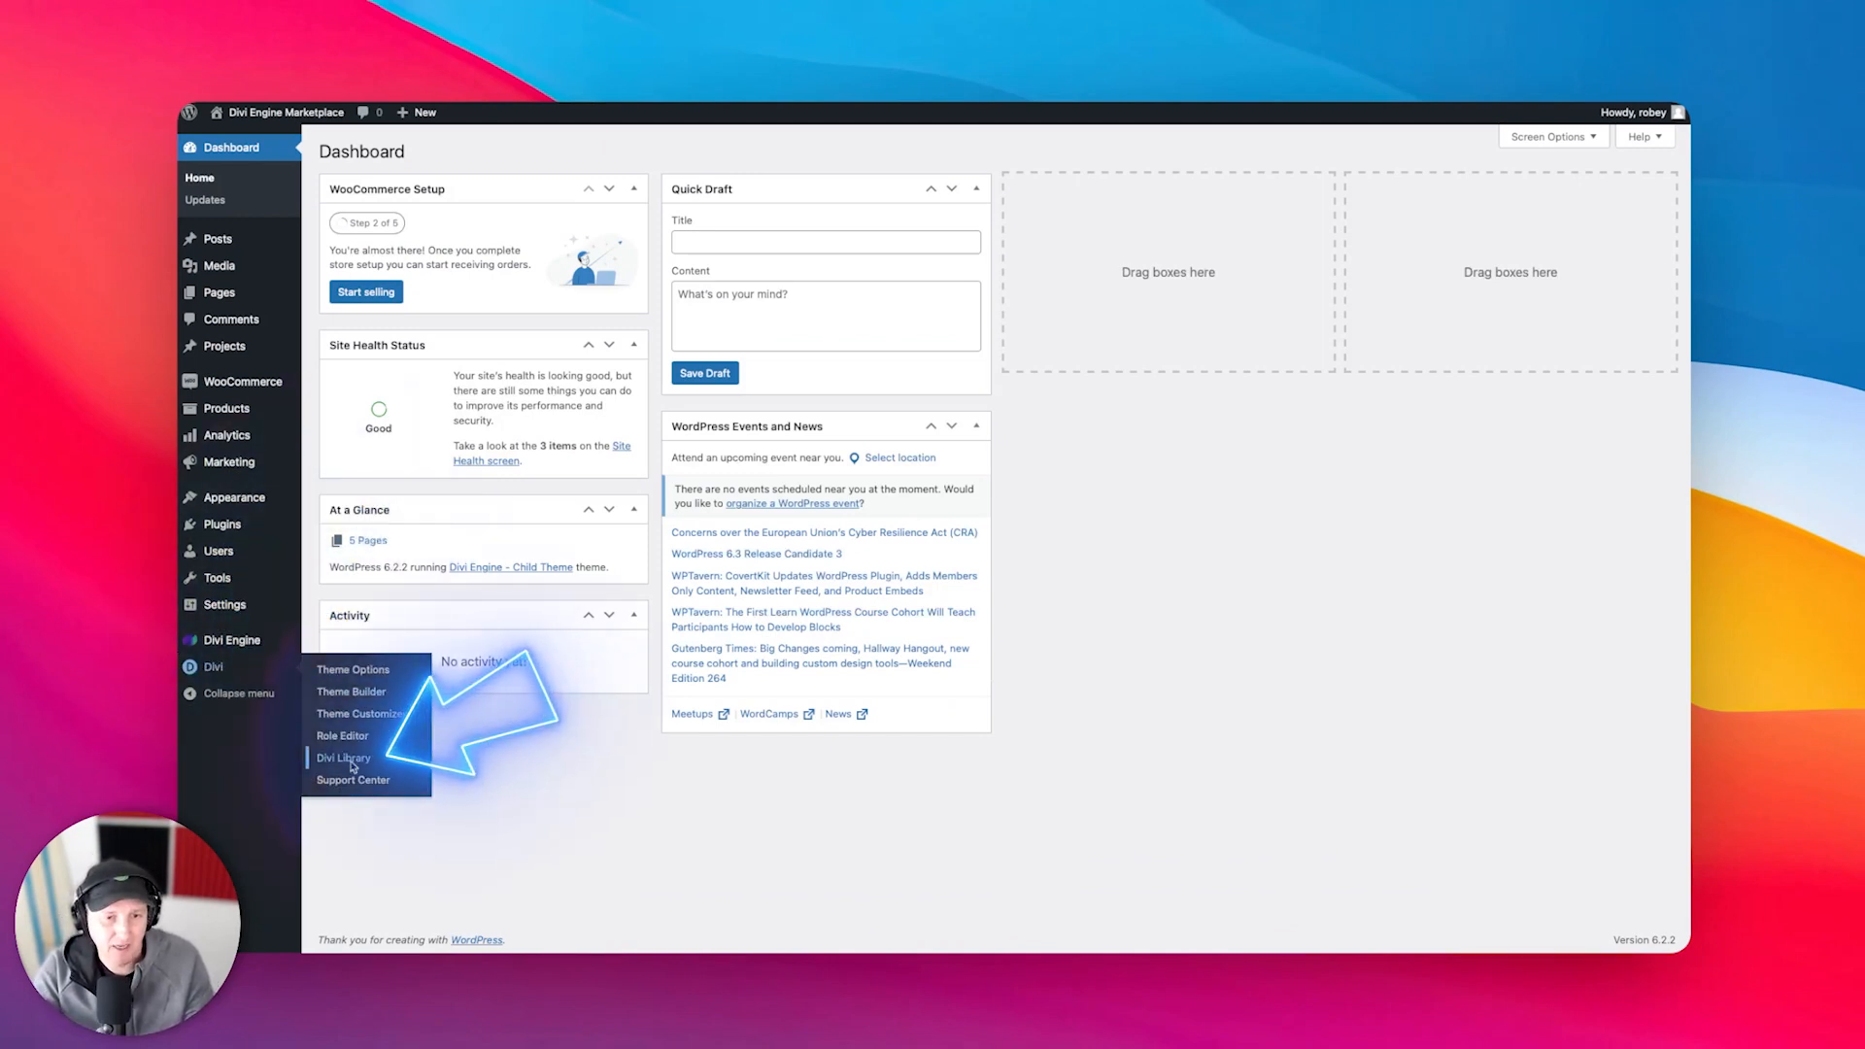
{"action": "left_click", "coordinate": [345, 759]}
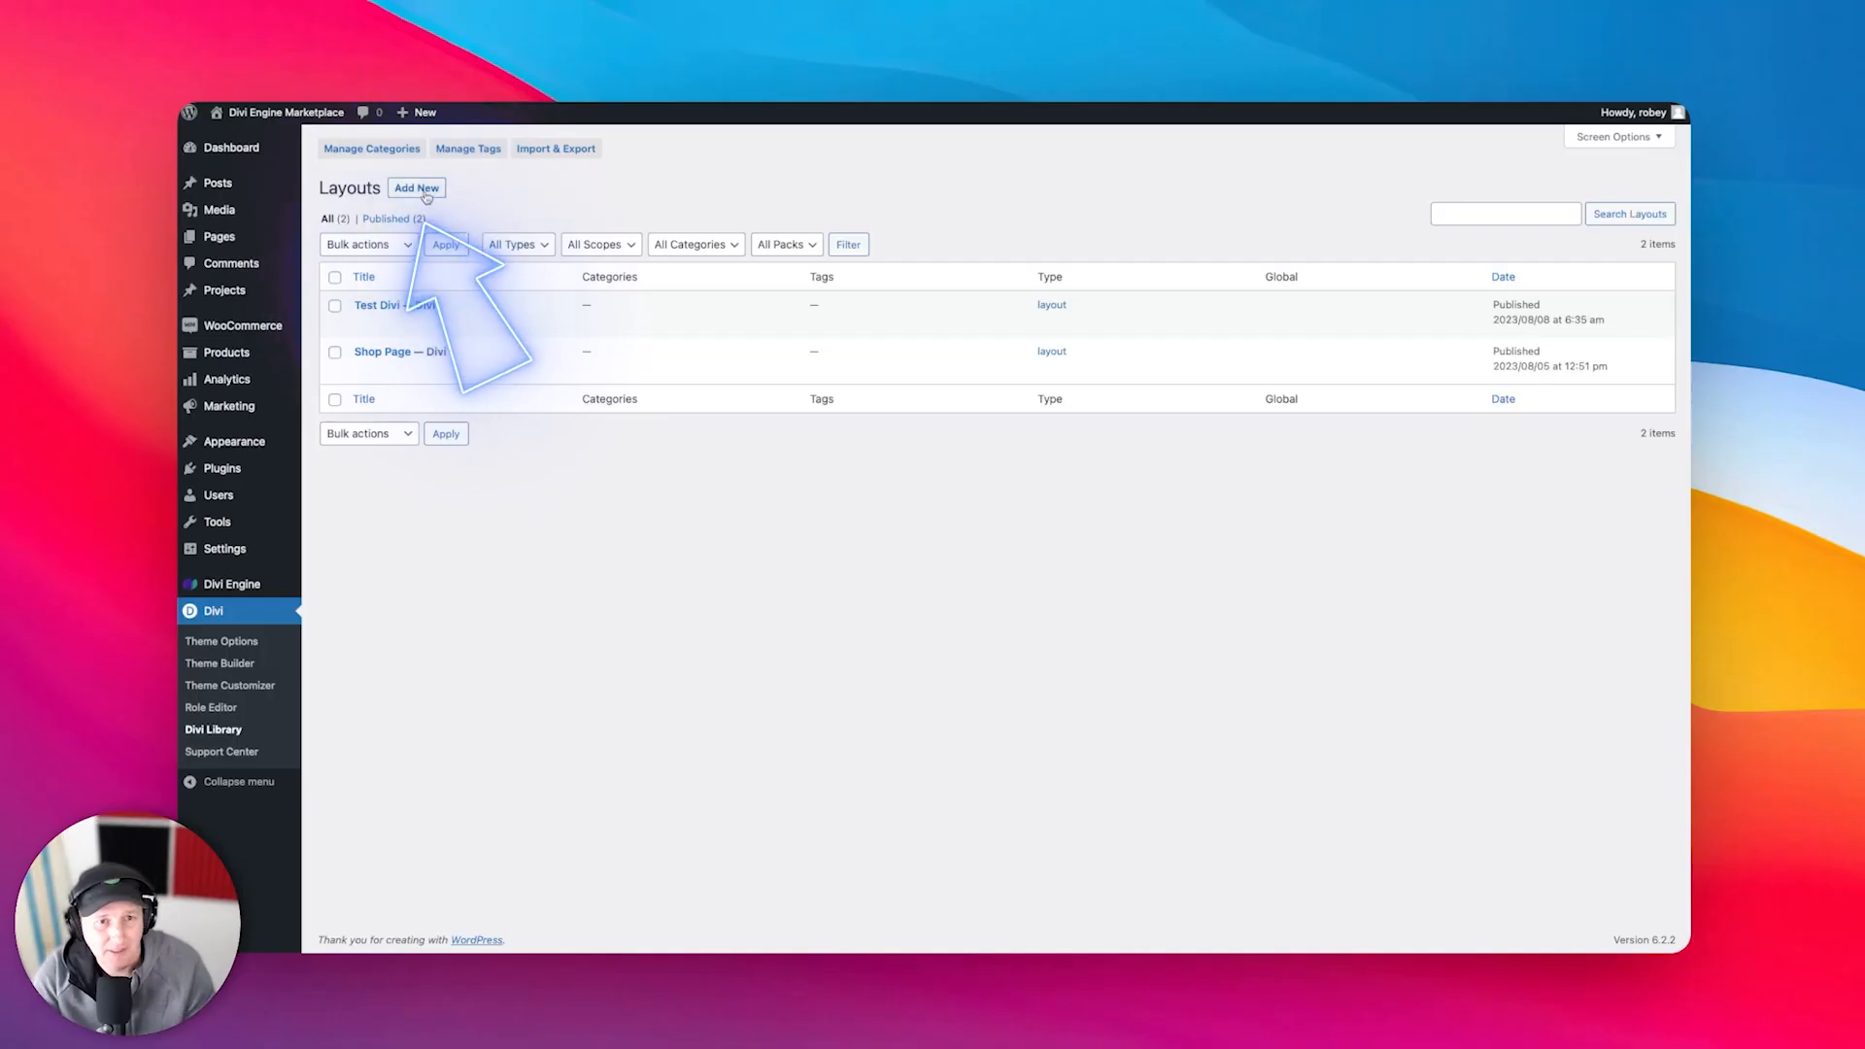
{"action": "left_click", "coordinate": [425, 197]}
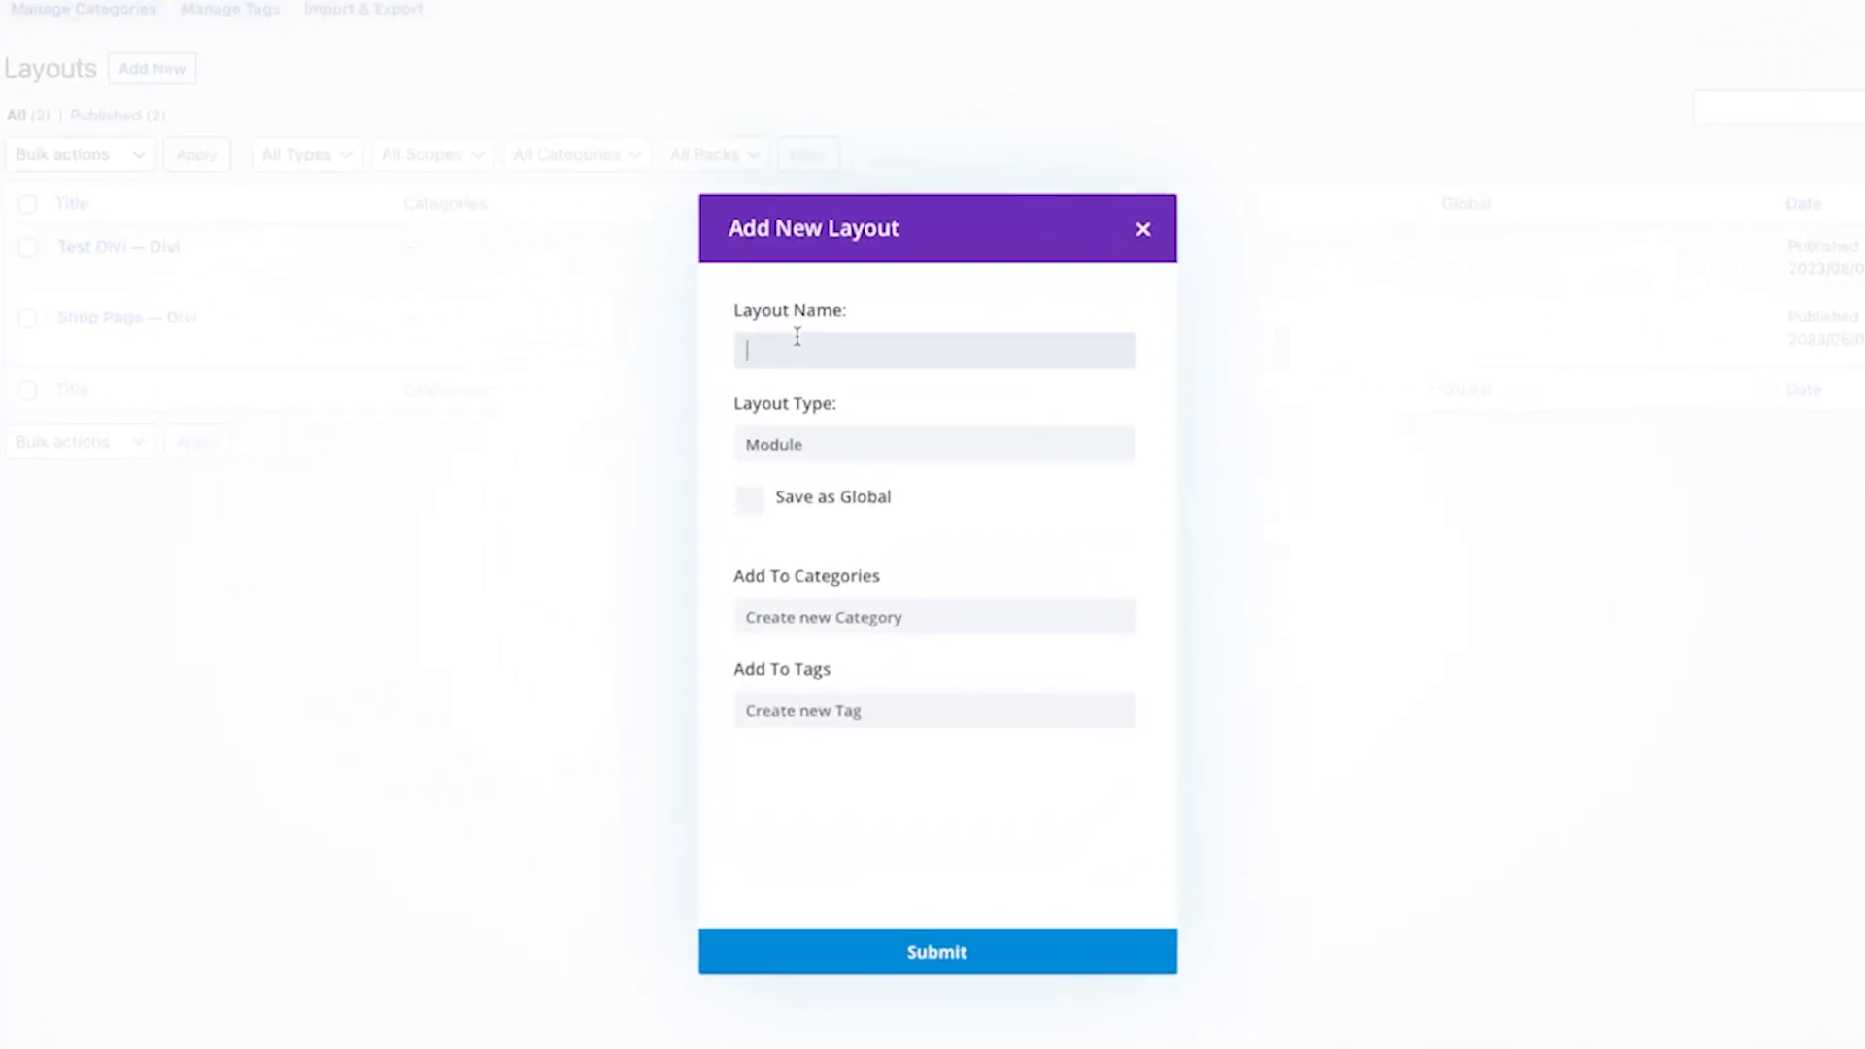
{"action": "type", "text": "Apple Layou"}
{"action": "key", "text": "BackSpace"}
{"action": "key", "text": "BackSpace"}
{"action": "key", "text": "BackSpace"}
{"action": "type", "text": "out - Loop"}
{"action": "left_click", "coordinate": [795, 453]}
{"action": "left_click", "coordinate": [795, 598]}
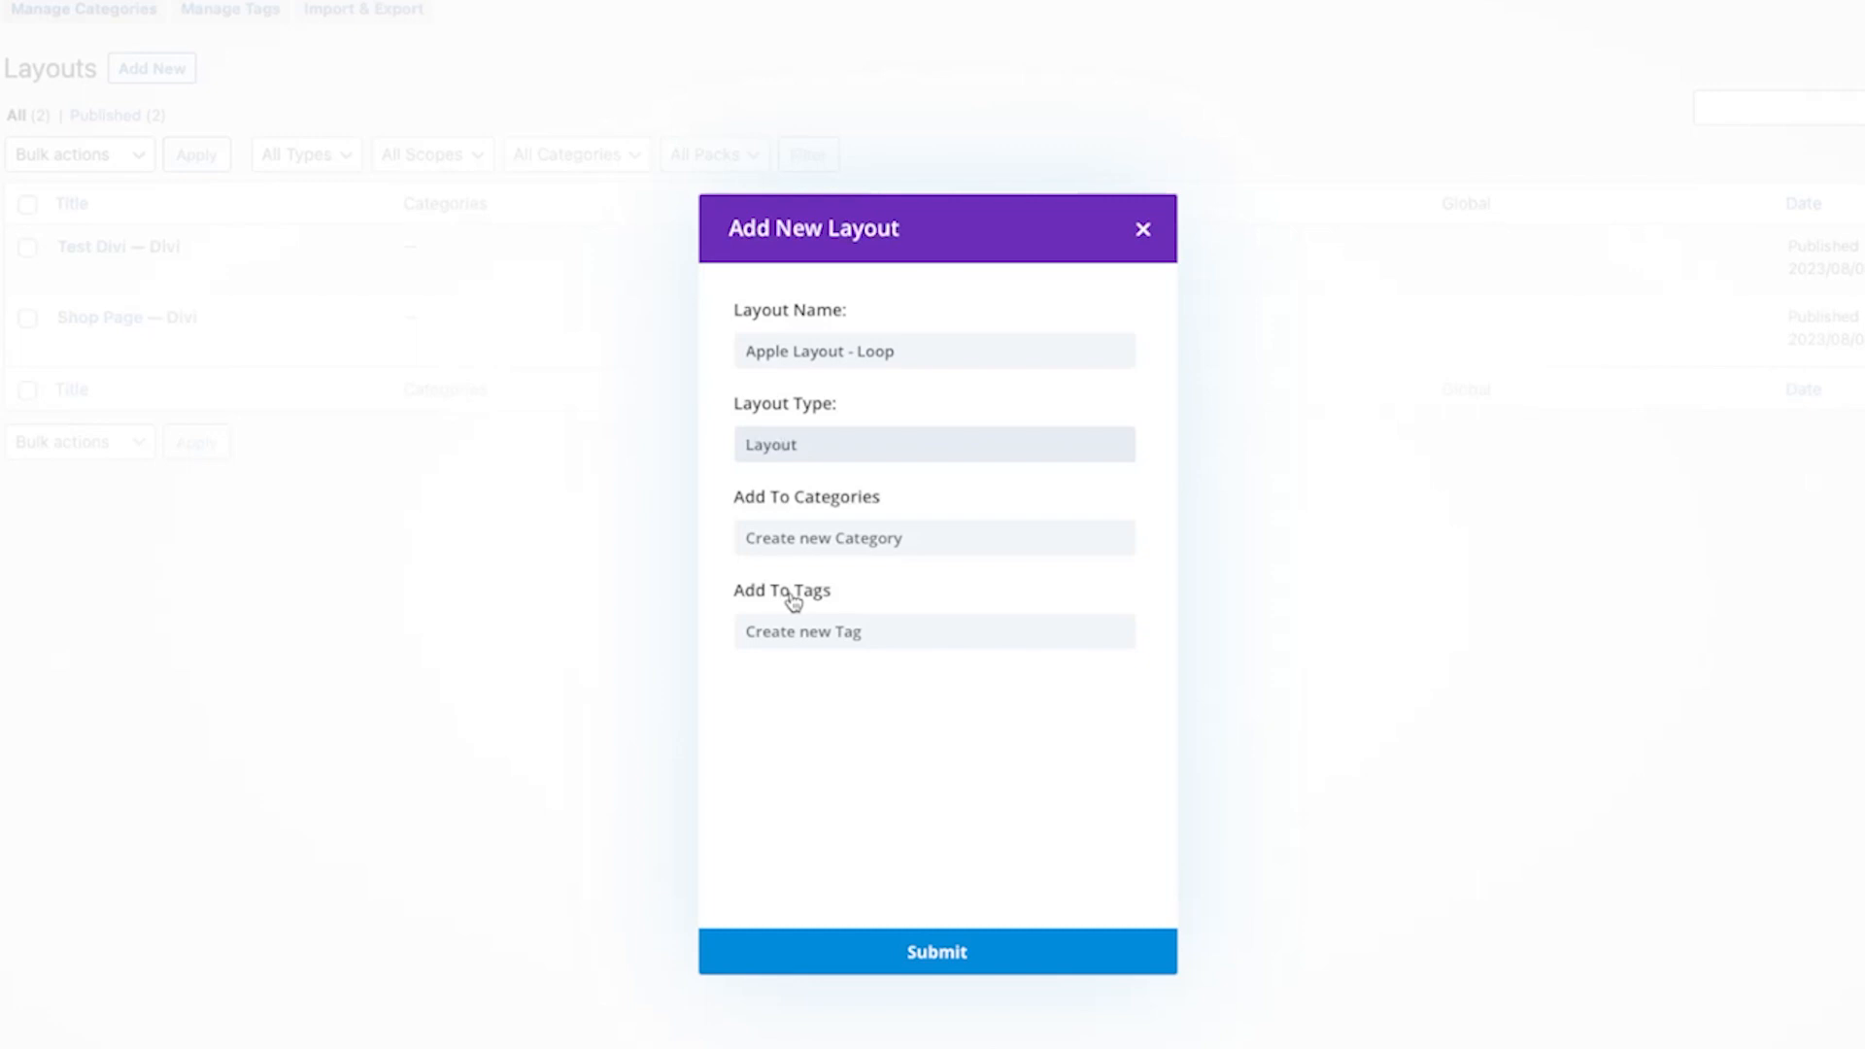
{"action": "left_click", "coordinate": [918, 950]}
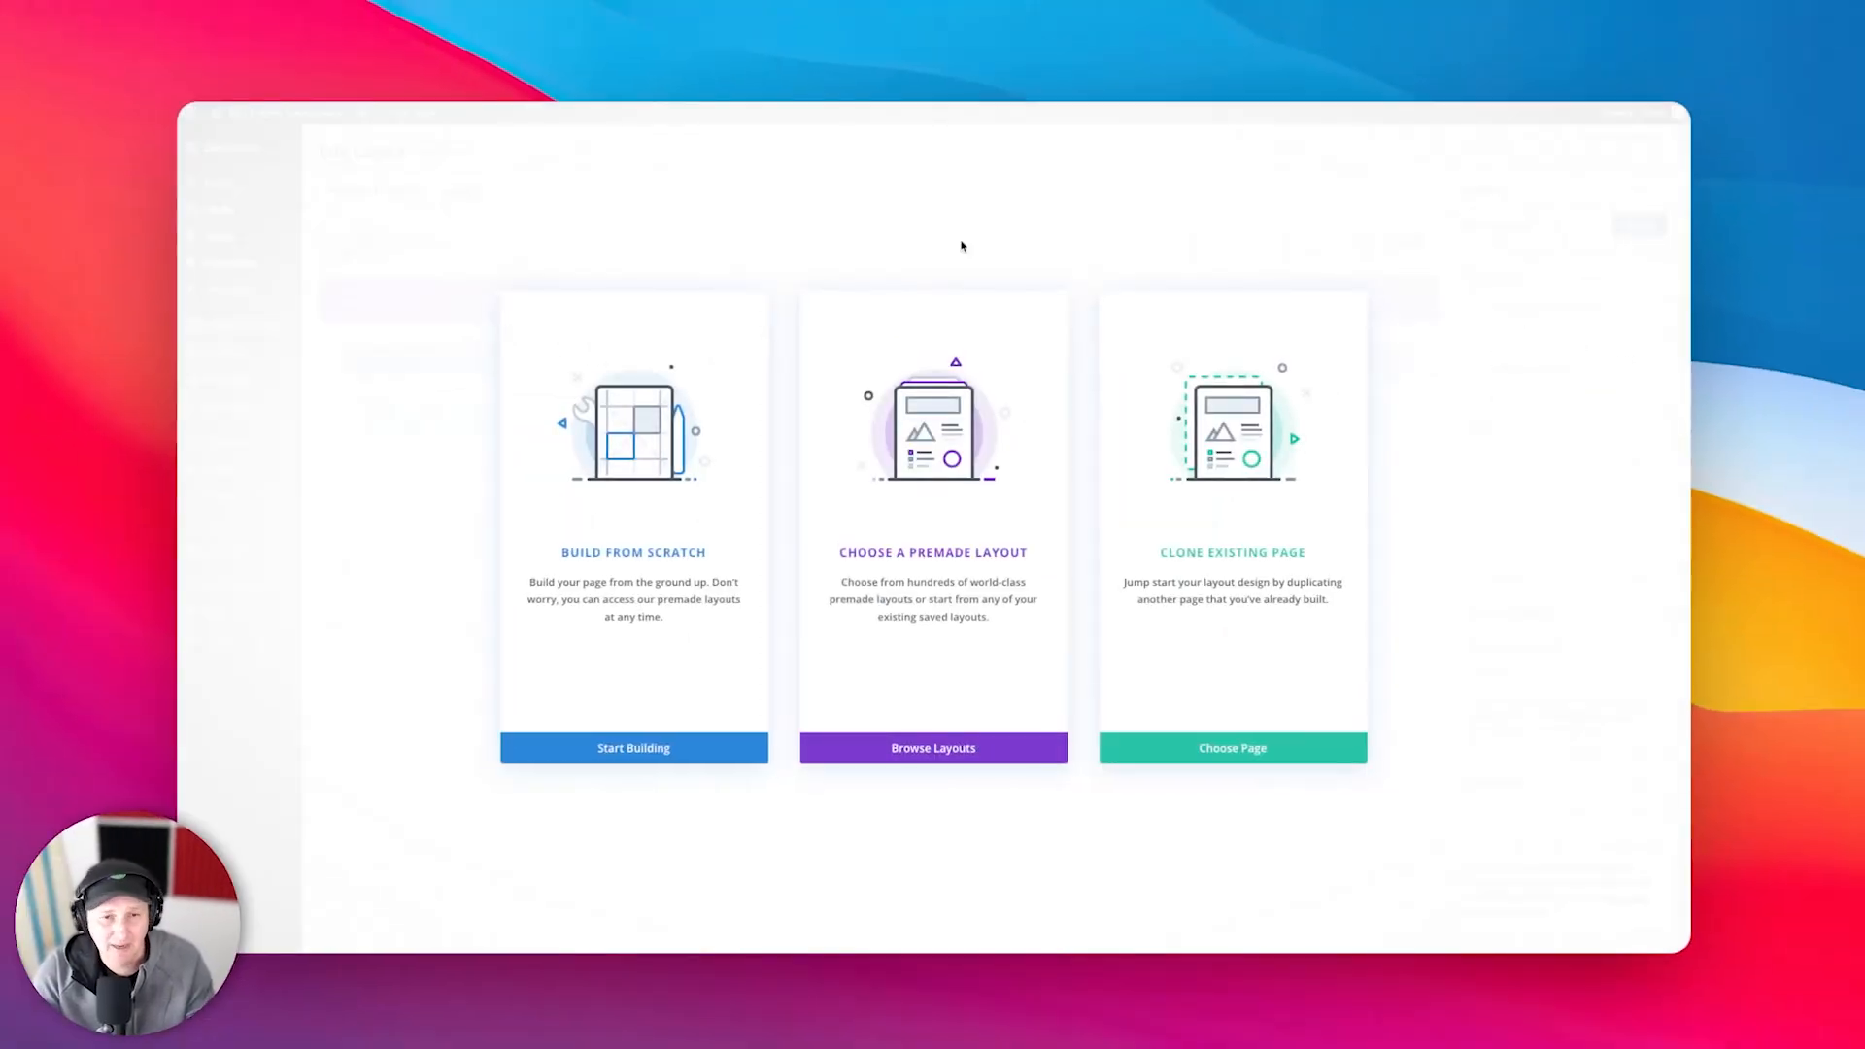
- Start building the layout from scratch and insert a two-column row split into two-fifths and three-fifths
{"action": "left_click", "coordinate": [631, 756]}
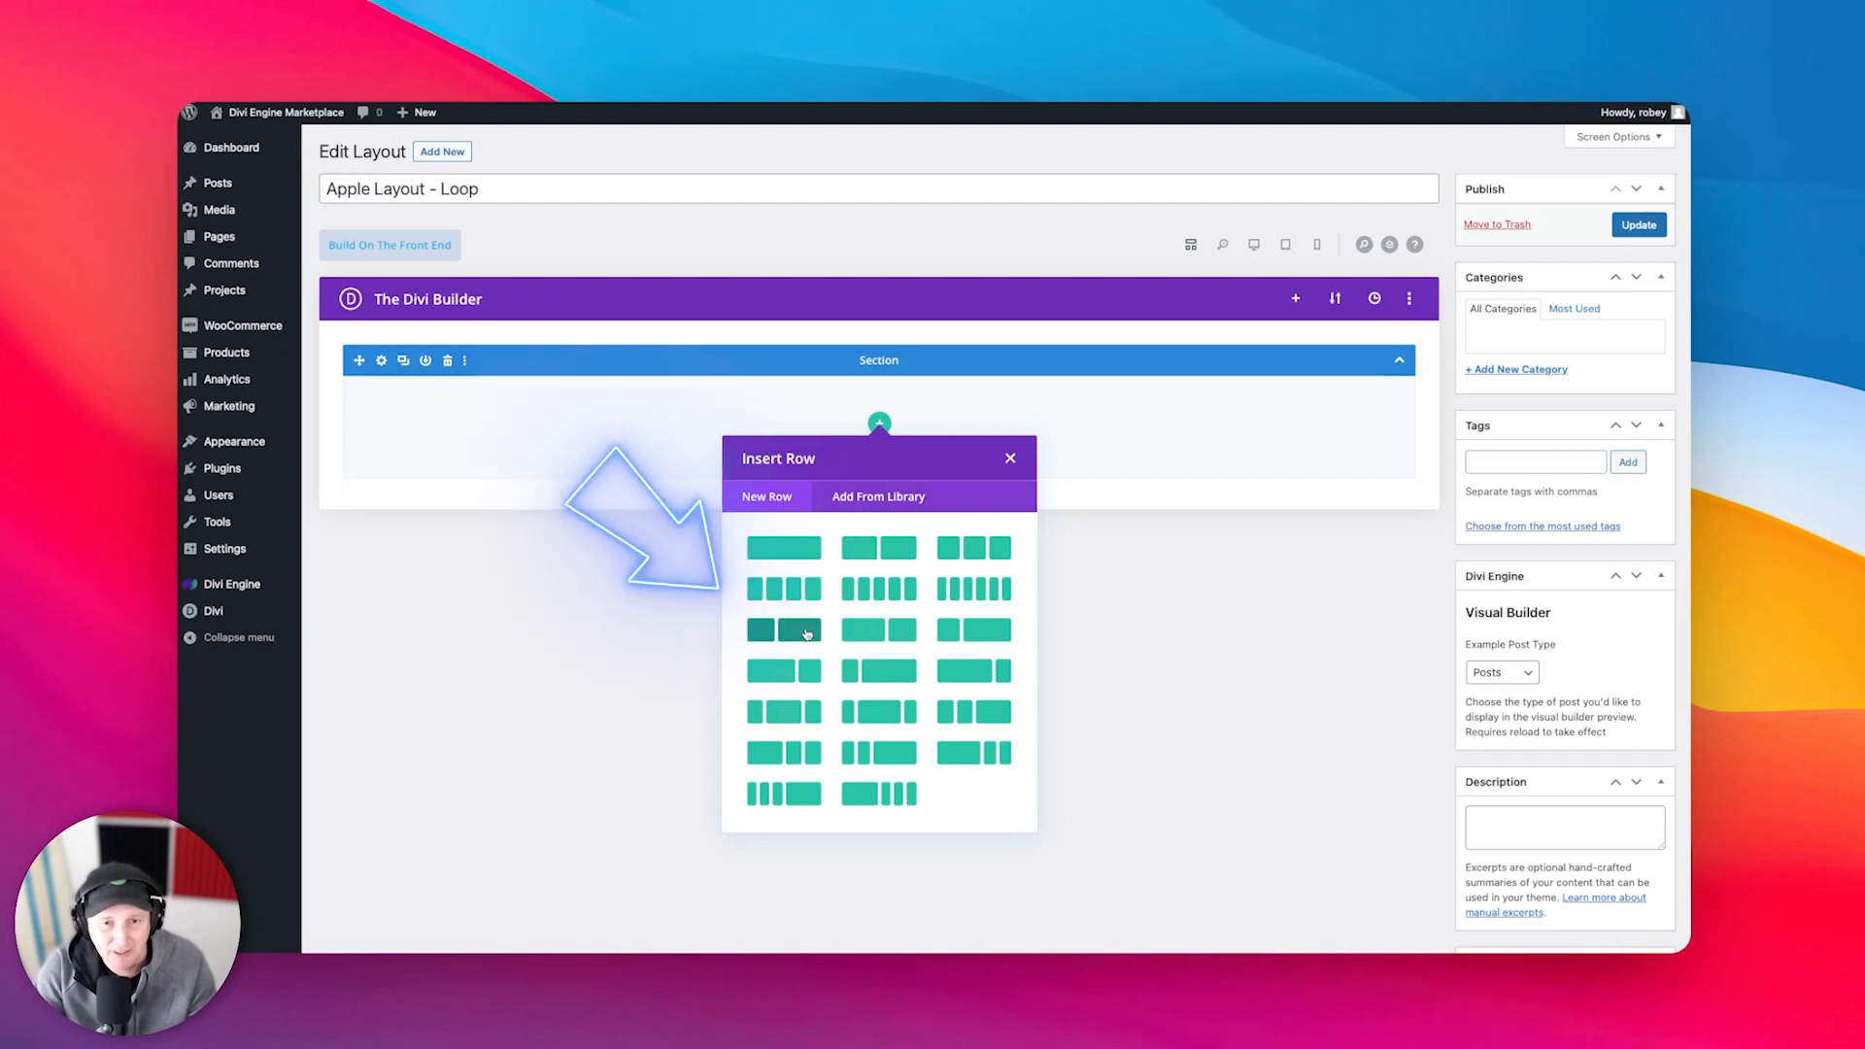
{"action": "left_click", "coordinate": [807, 633]}
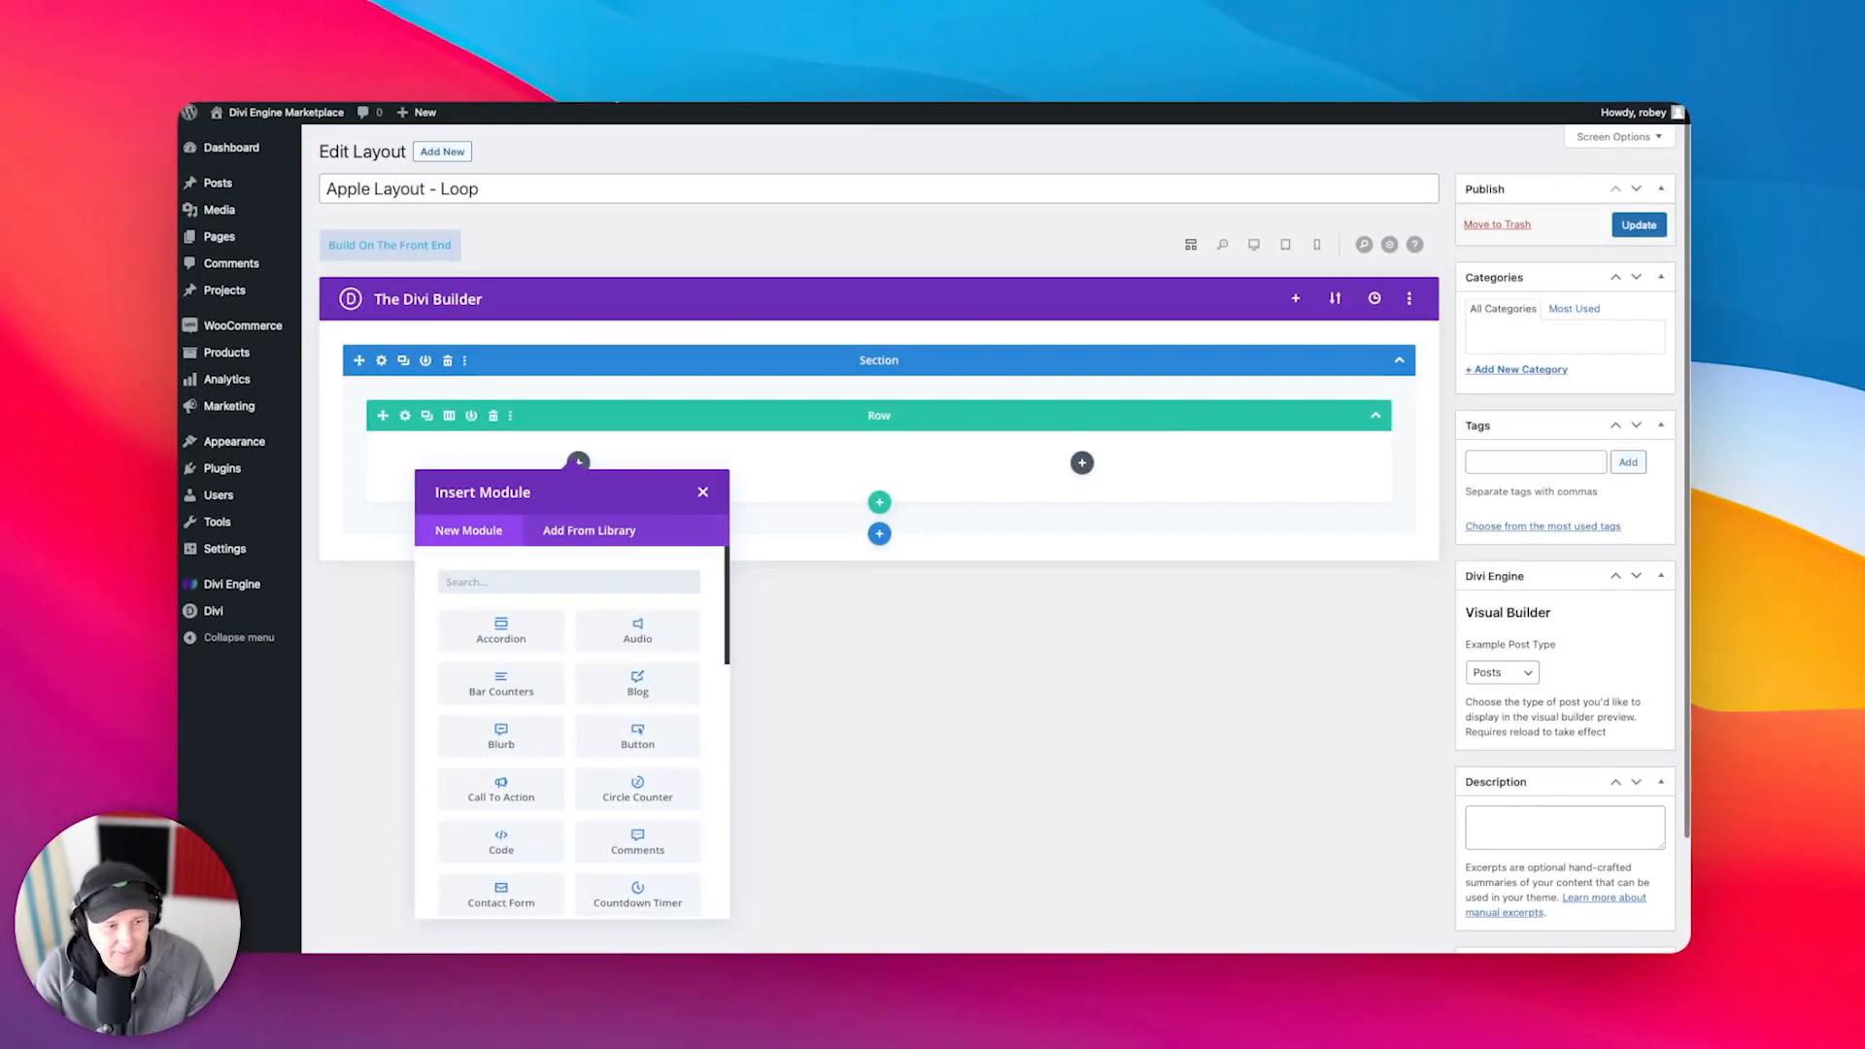
- Find the loop layout modules by searching for "ll" and insert LL Thumbnail - Loop Layout into the row's first column
{"action": "scroll", "coordinate": [506, 830], "scroll_direction": "down", "scroll_amount": 15}
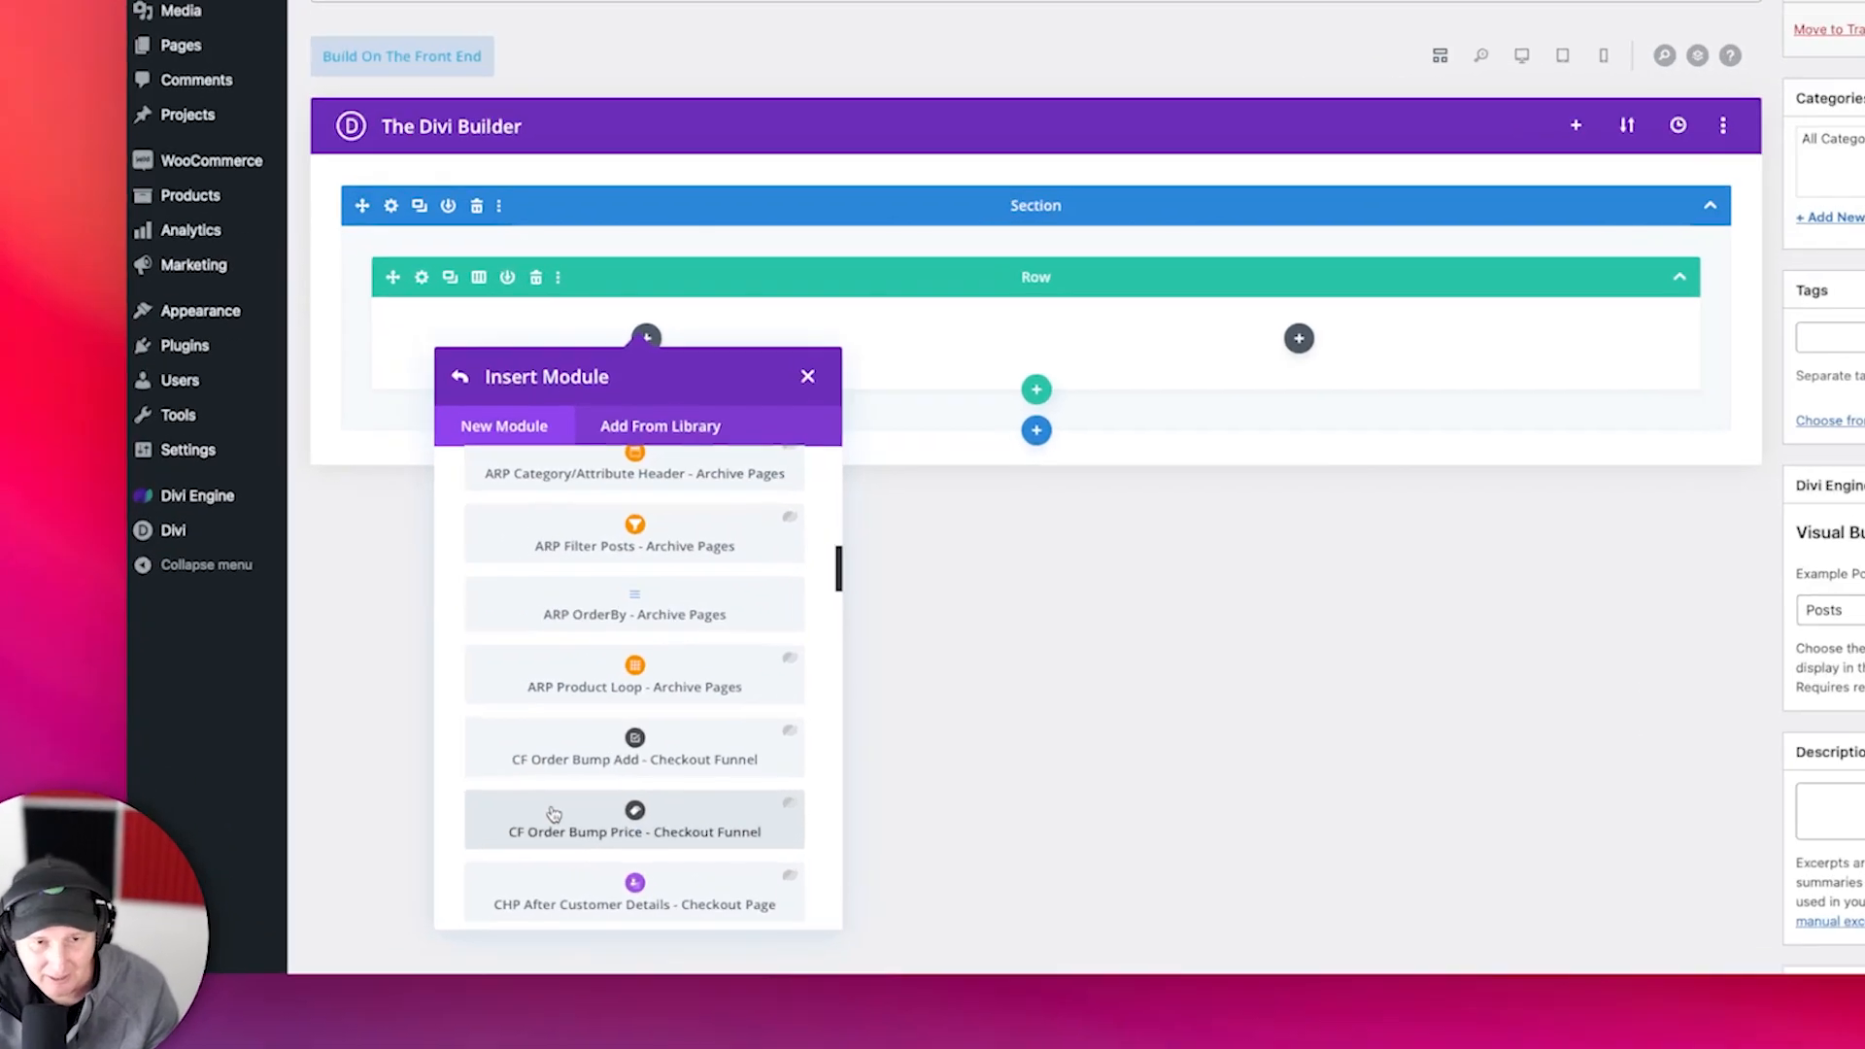
{"action": "scroll", "coordinate": [574, 826], "scroll_direction": "up", "scroll_amount": 15}
{"action": "scroll", "coordinate": [678, 612], "scroll_direction": "down", "scroll_amount": 20}
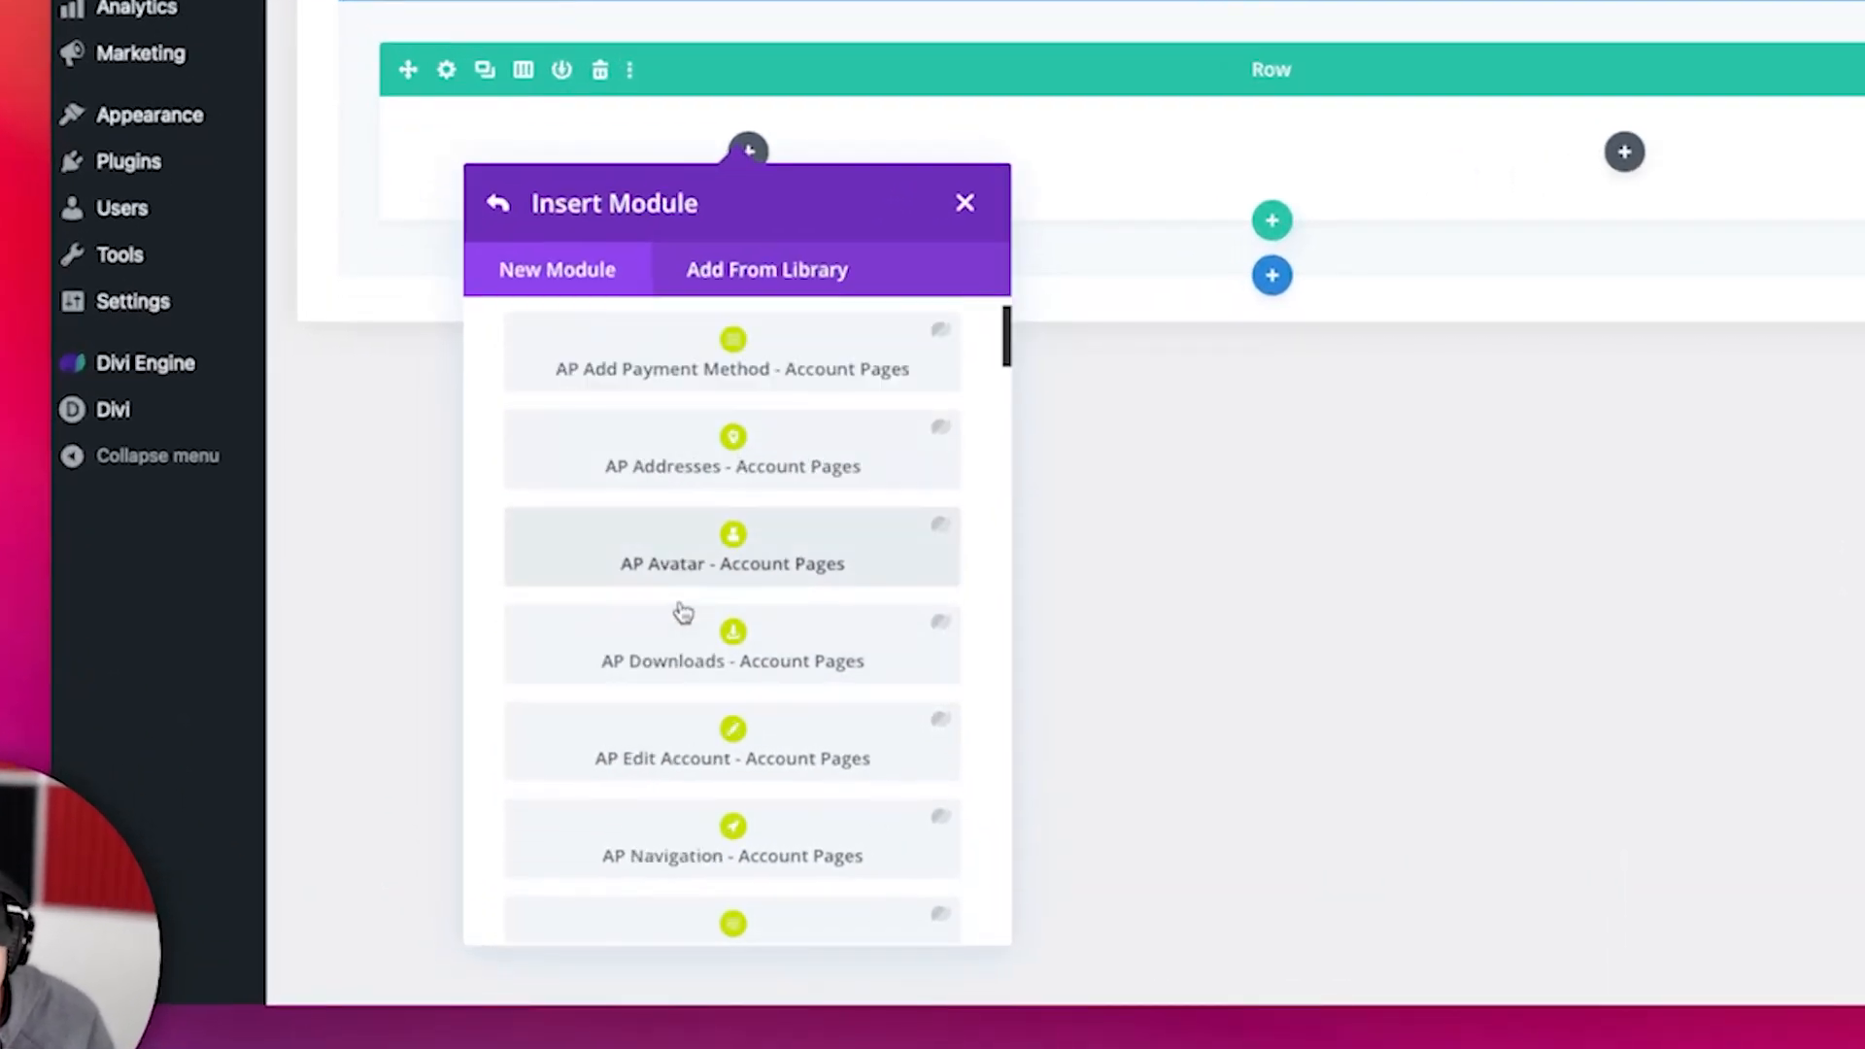
{"action": "scroll", "coordinate": [679, 612], "scroll_direction": "up", "scroll_amount": 20}
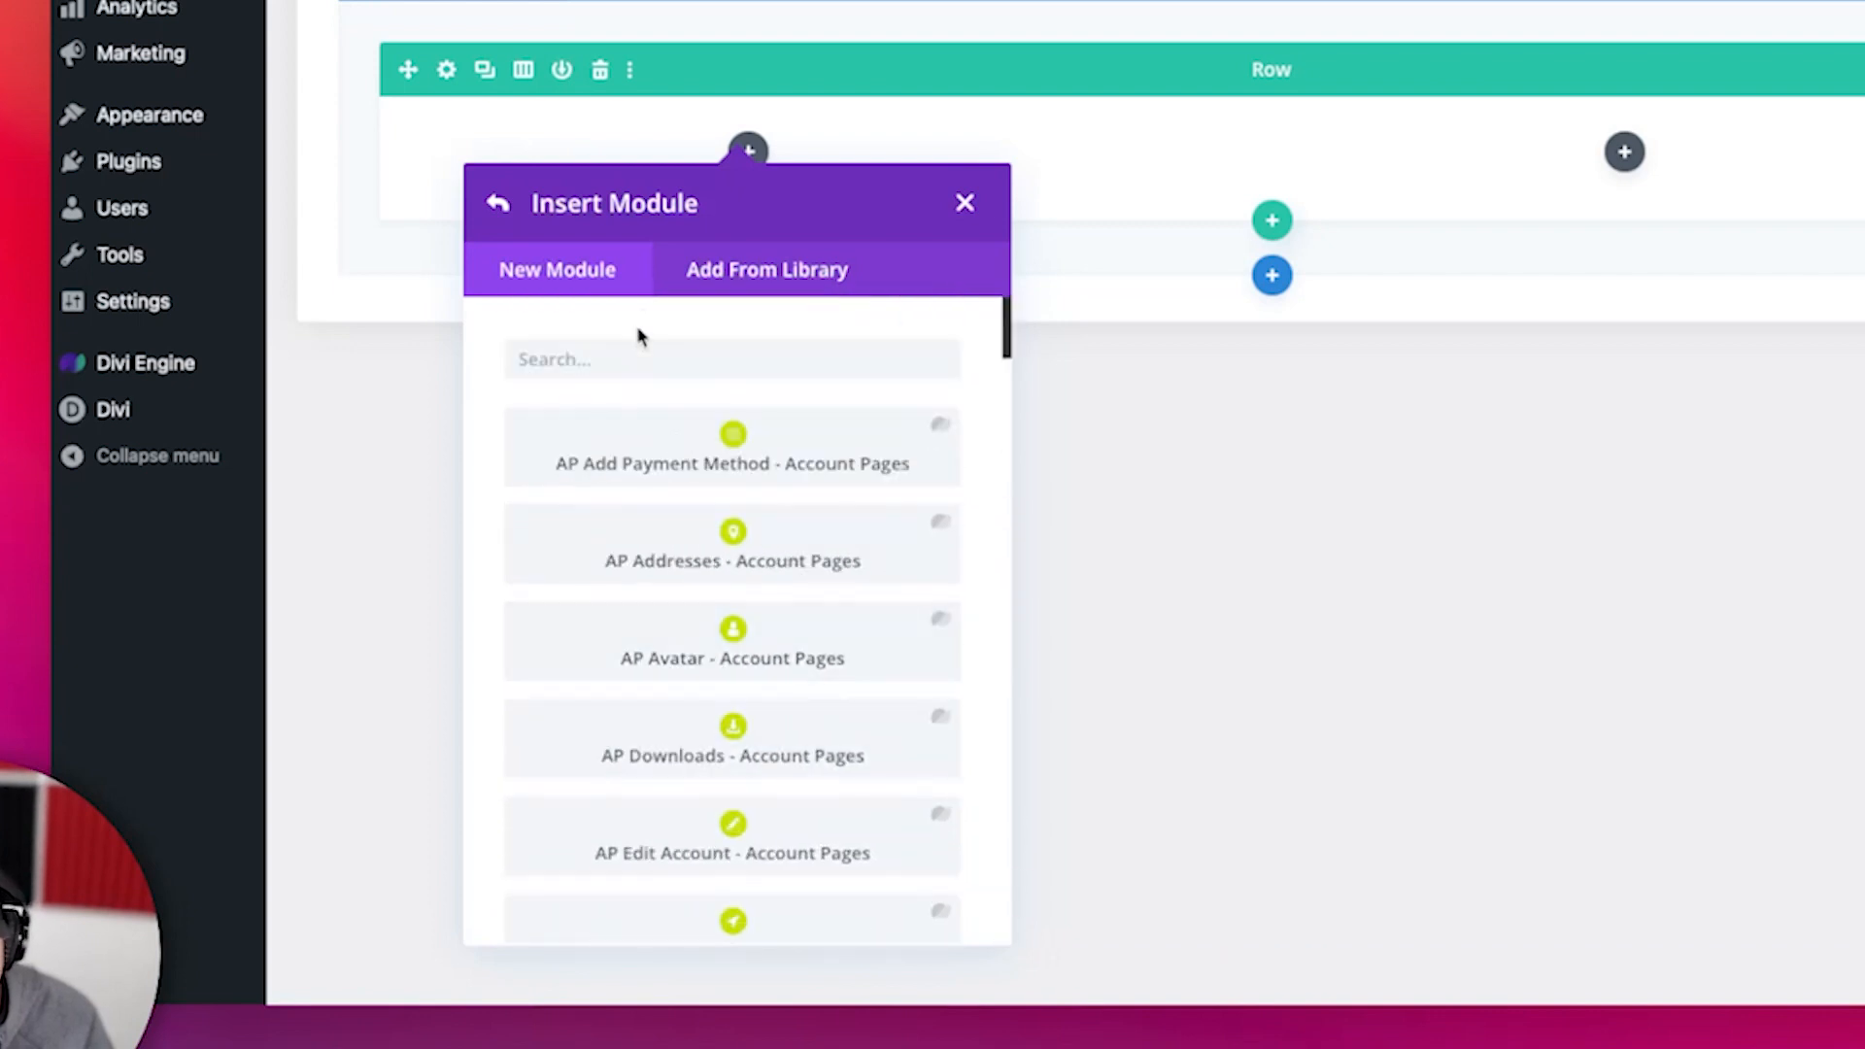
{"action": "left_click", "coordinate": [623, 348]}
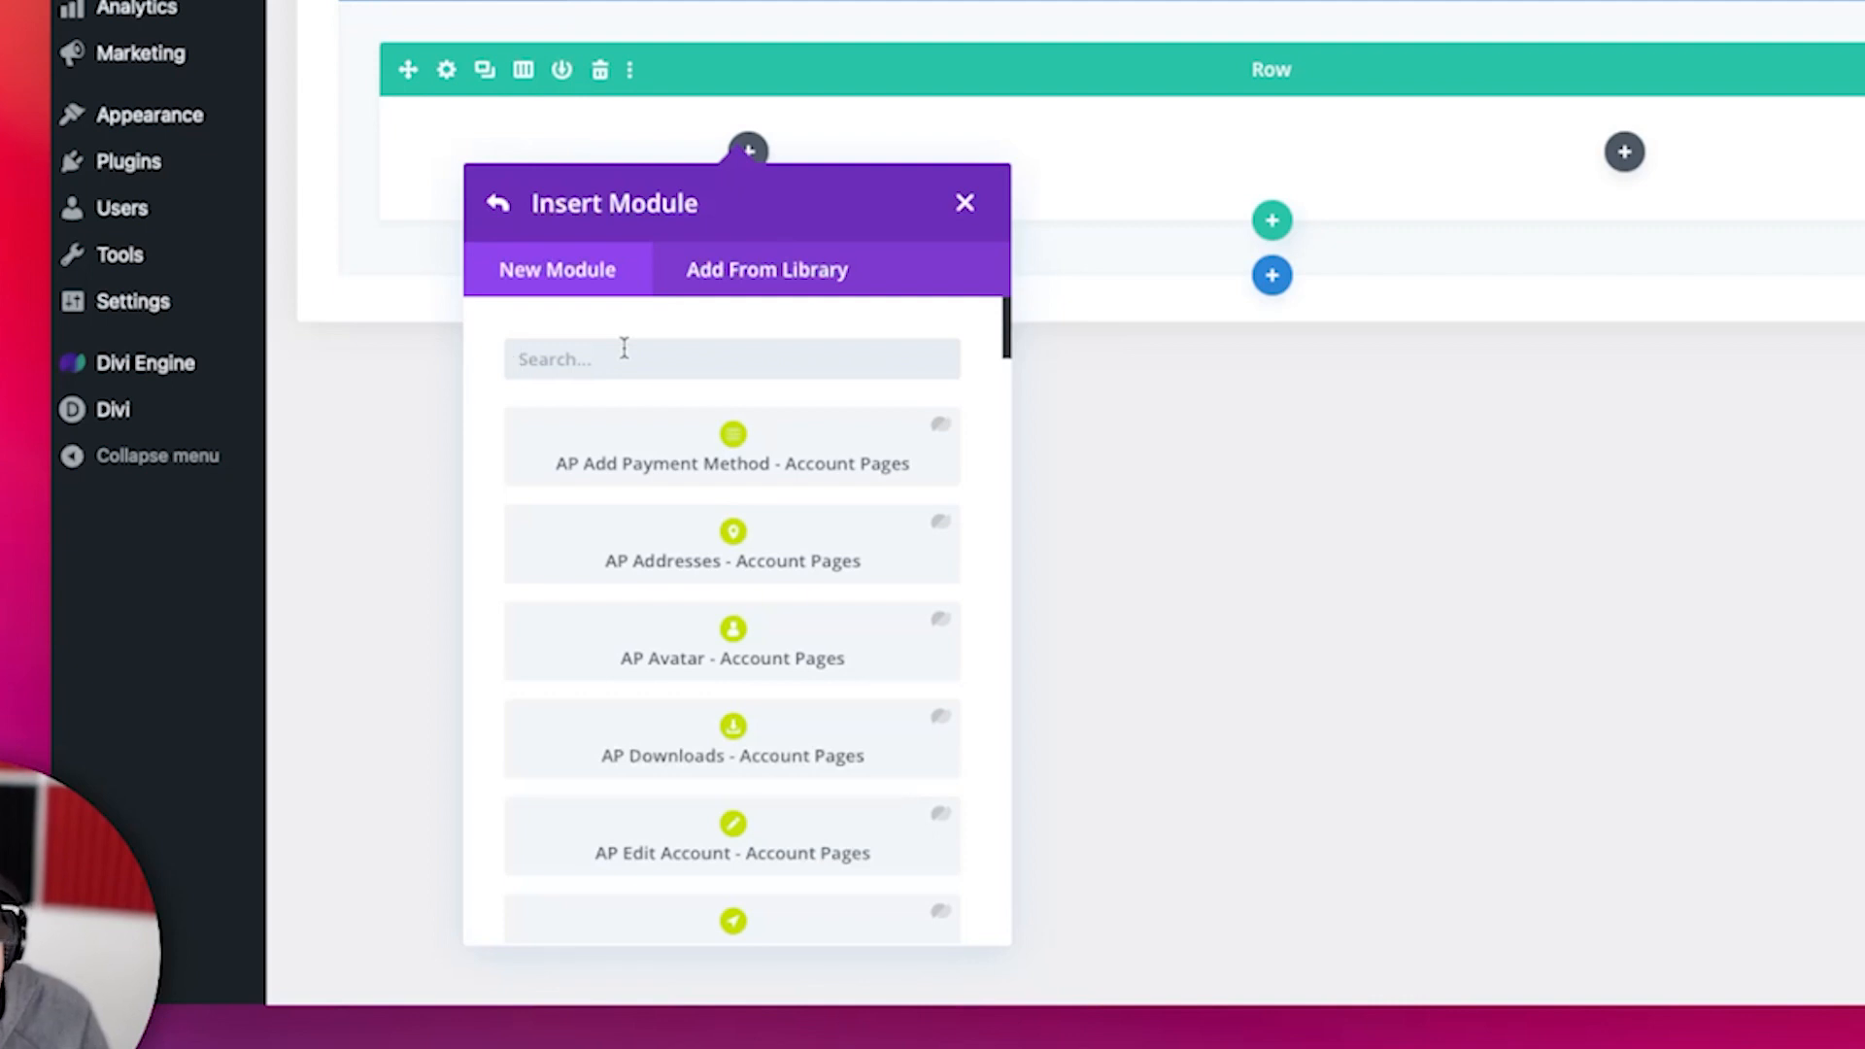
{"action": "type", "text": "ll"}
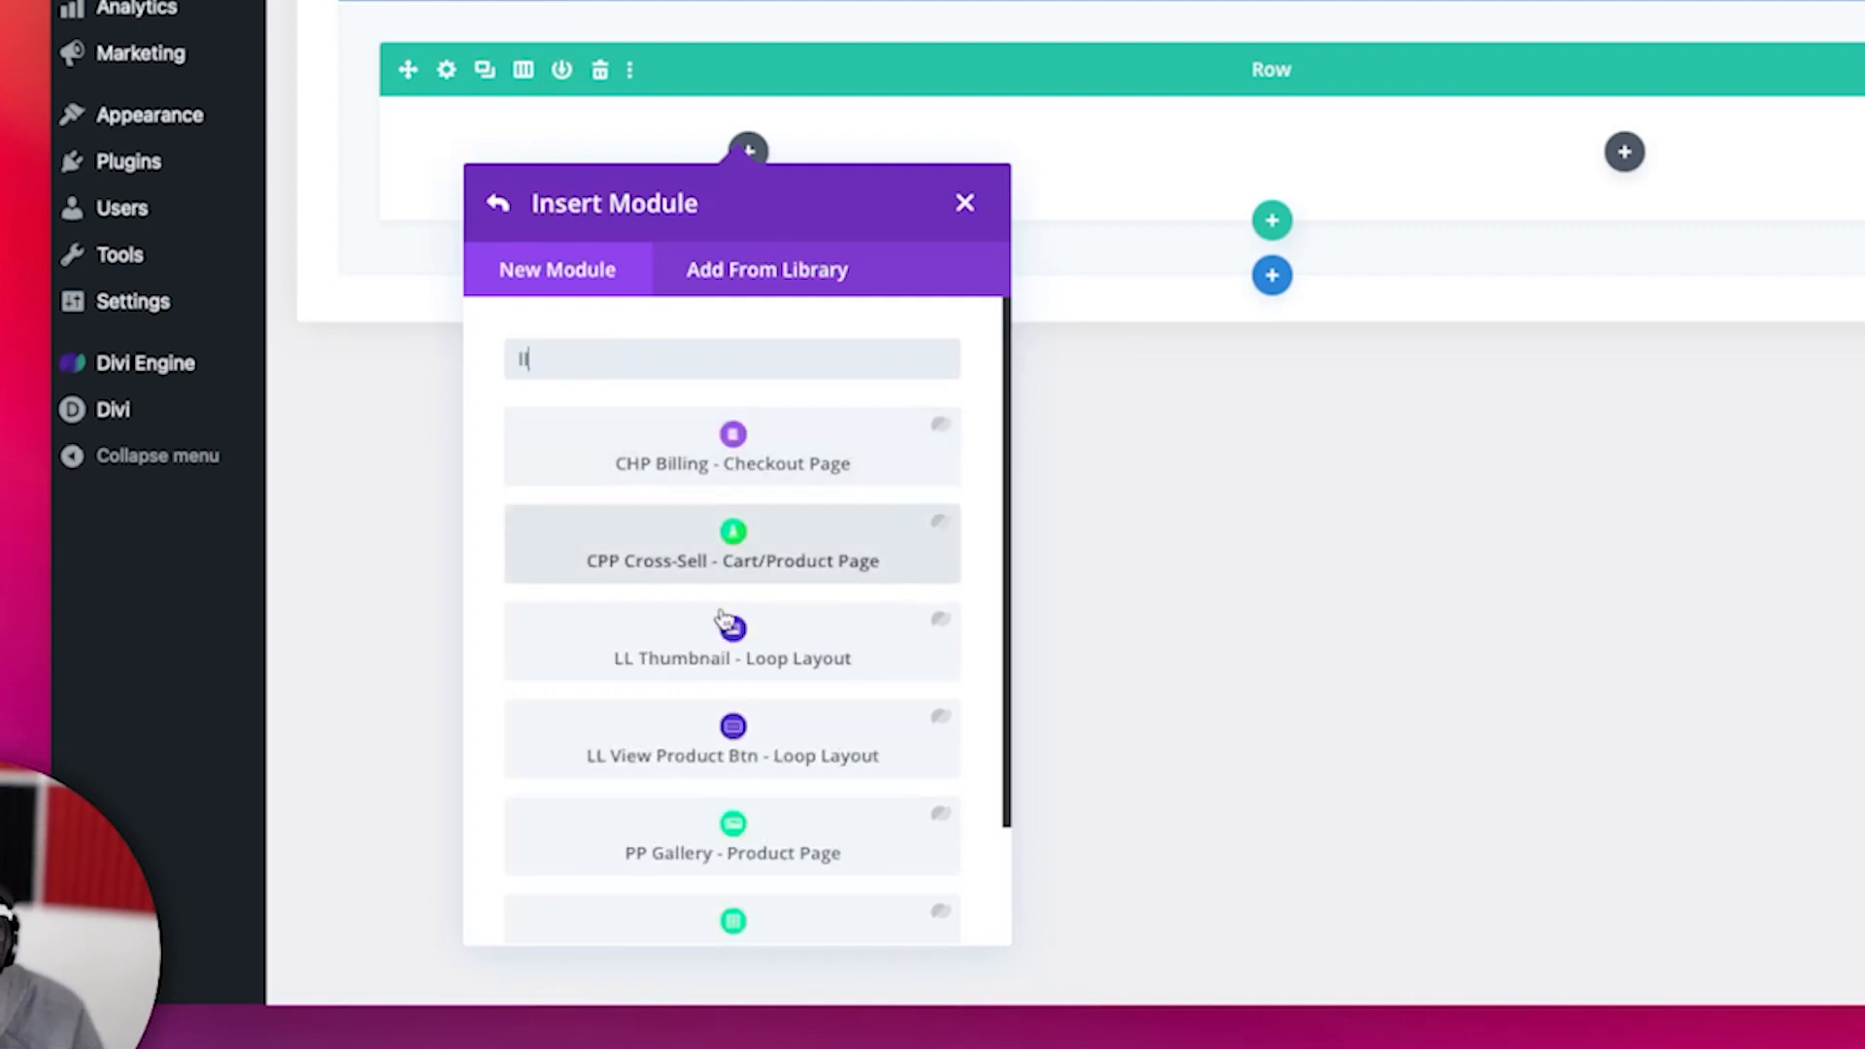
{"action": "scroll", "coordinate": [724, 619], "scroll_direction": "down", "scroll_amount": 3}
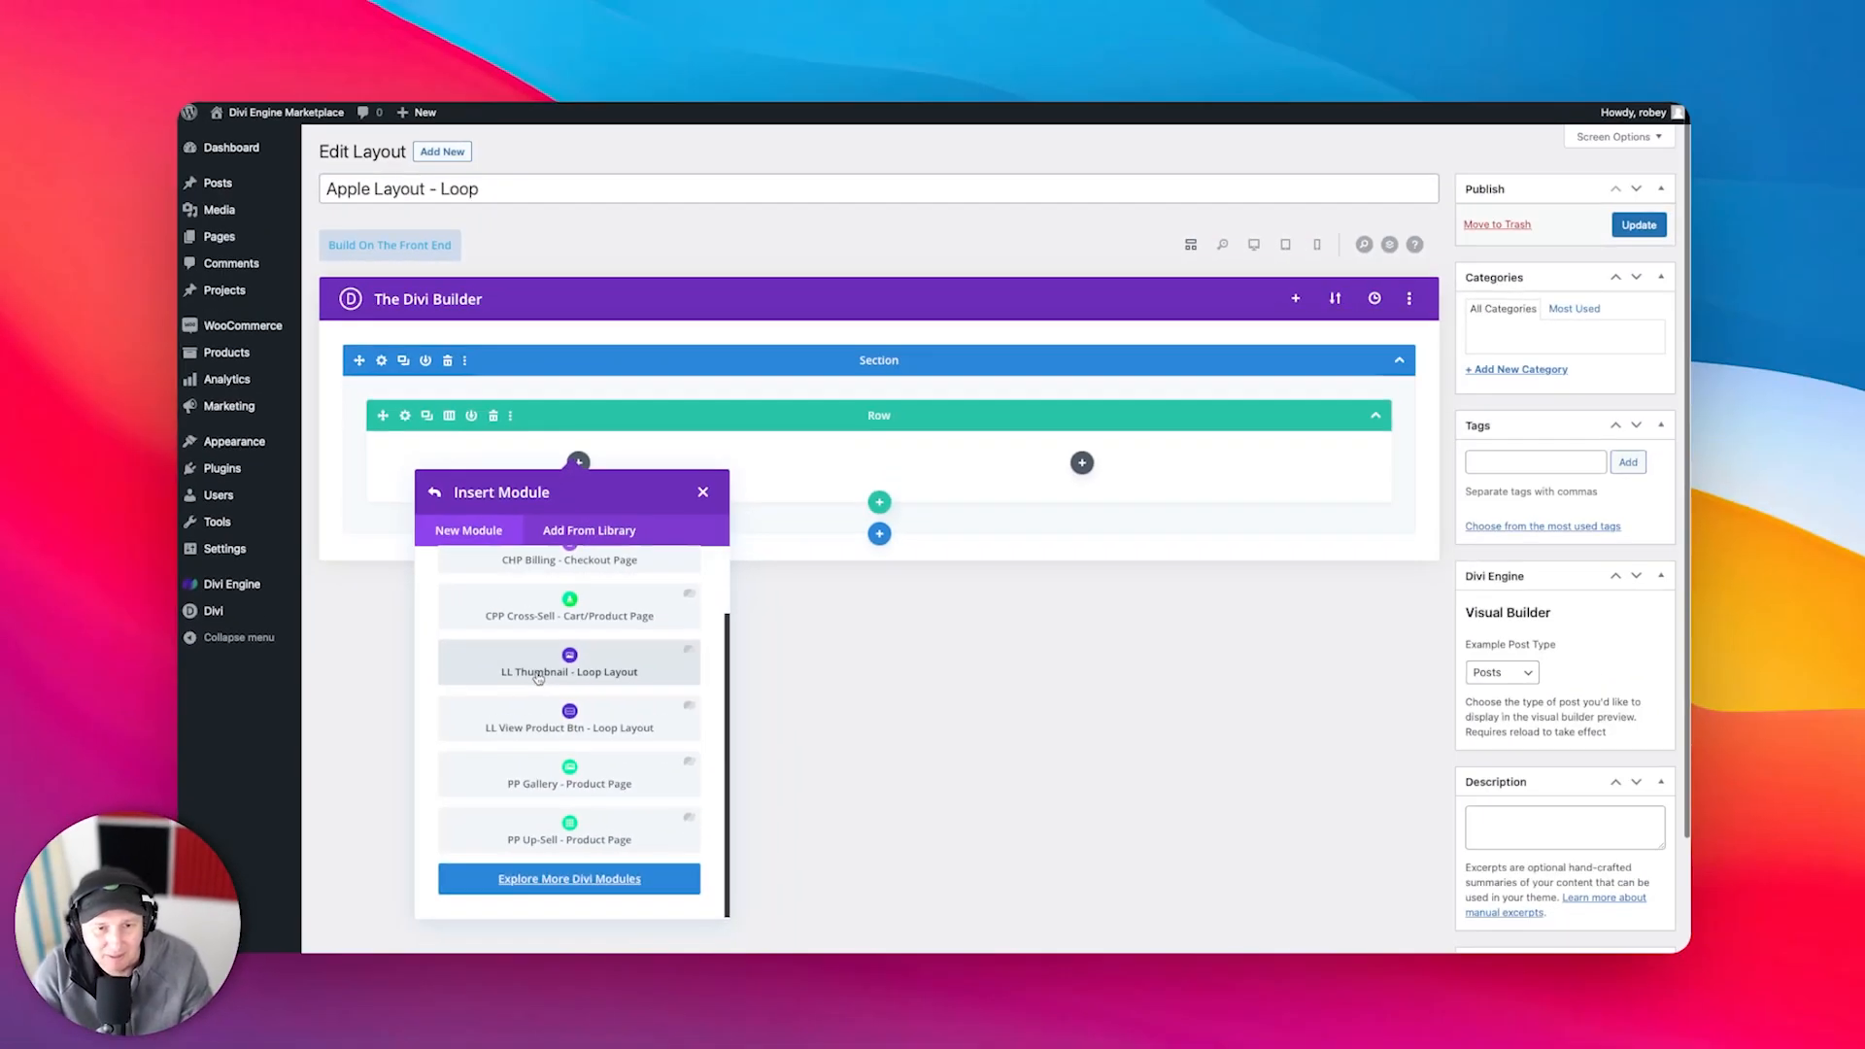
{"action": "left_click", "coordinate": [557, 658]}
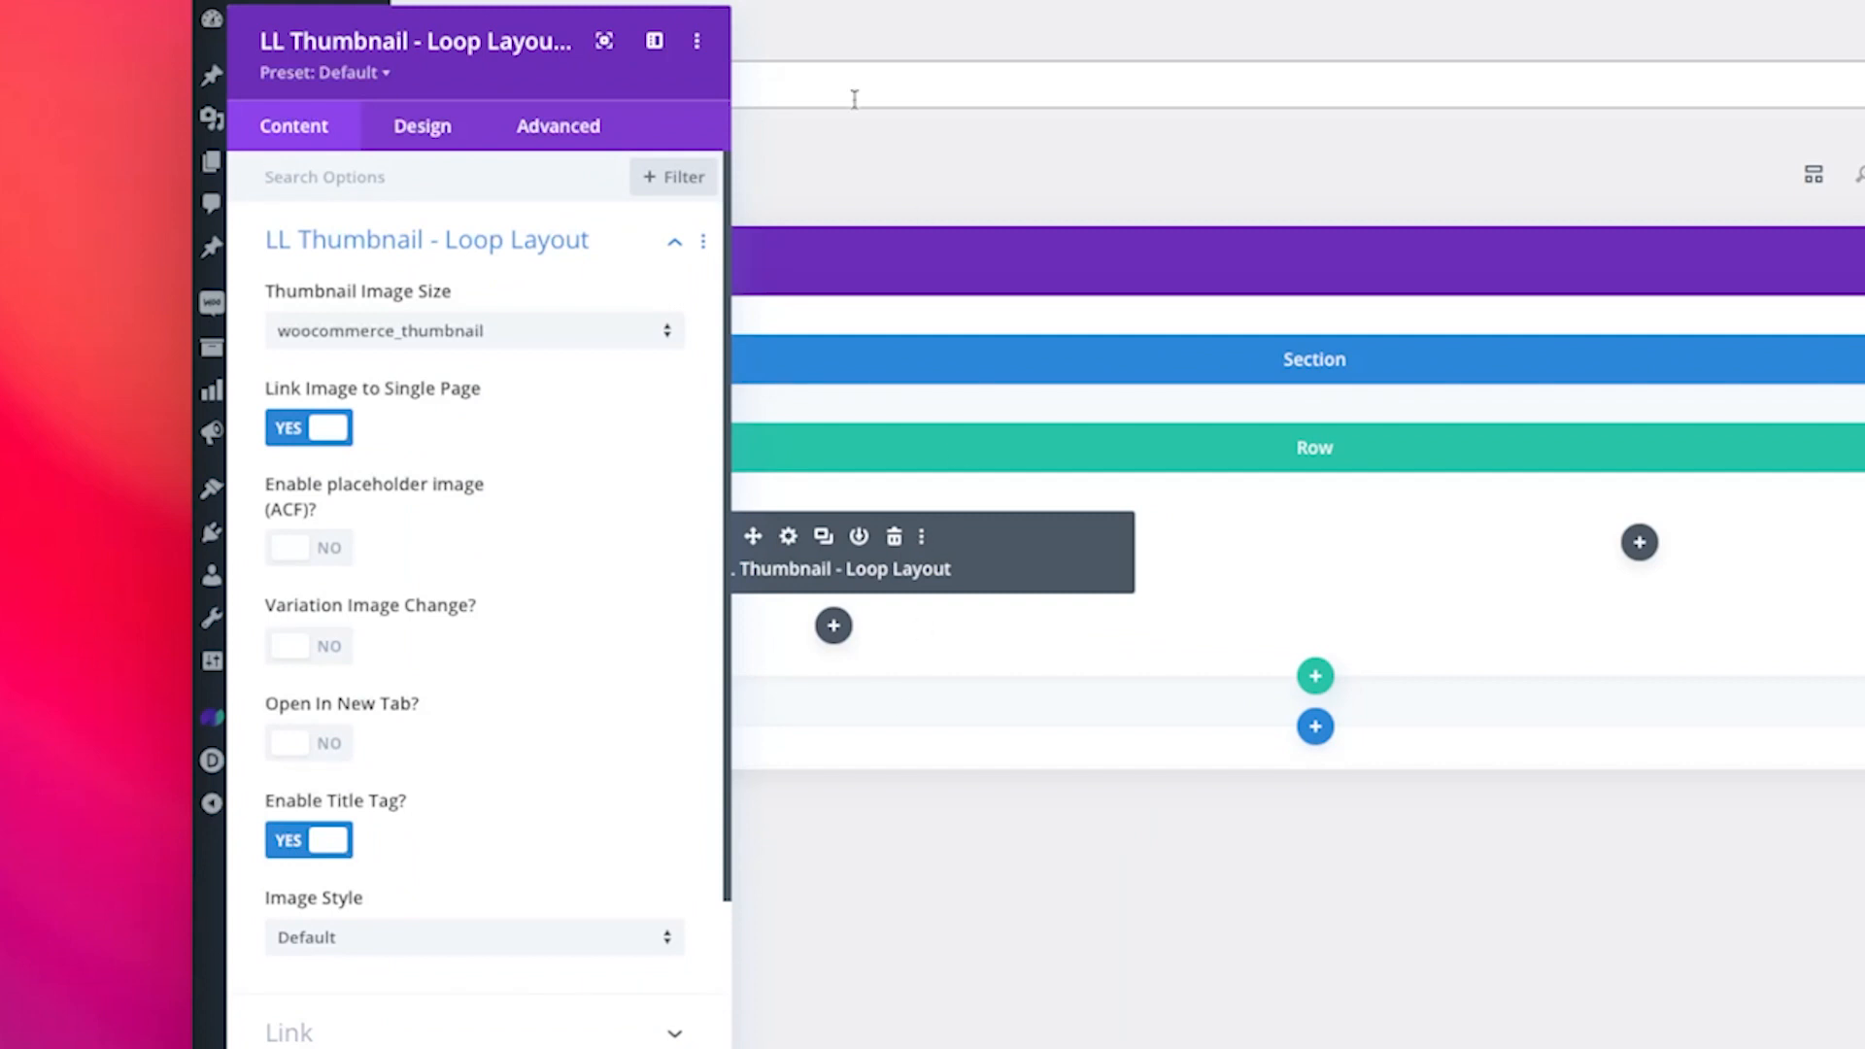
- Review the thumbnail module's image size, linking, placeholder and image style options, then close its settings with the defaults
{"action": "left_click", "coordinate": [473, 336]}
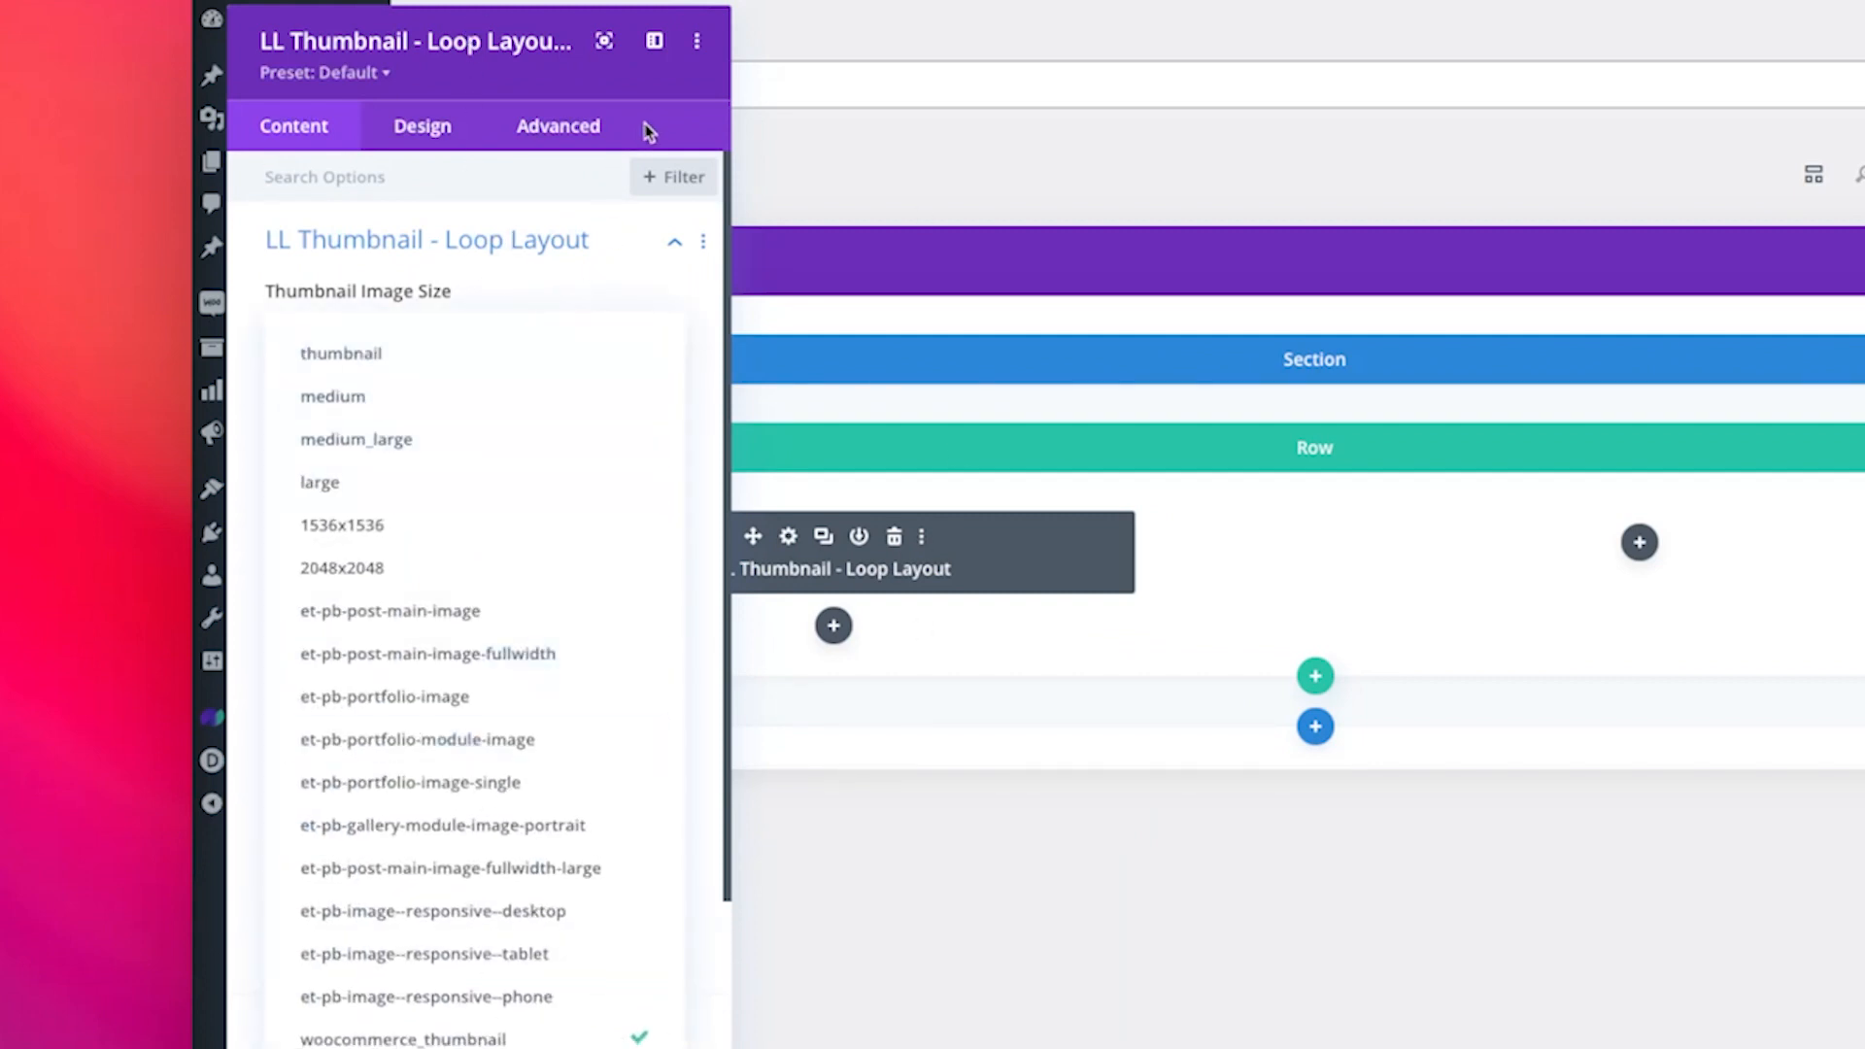
{"action": "left_click", "coordinate": [656, 86]}
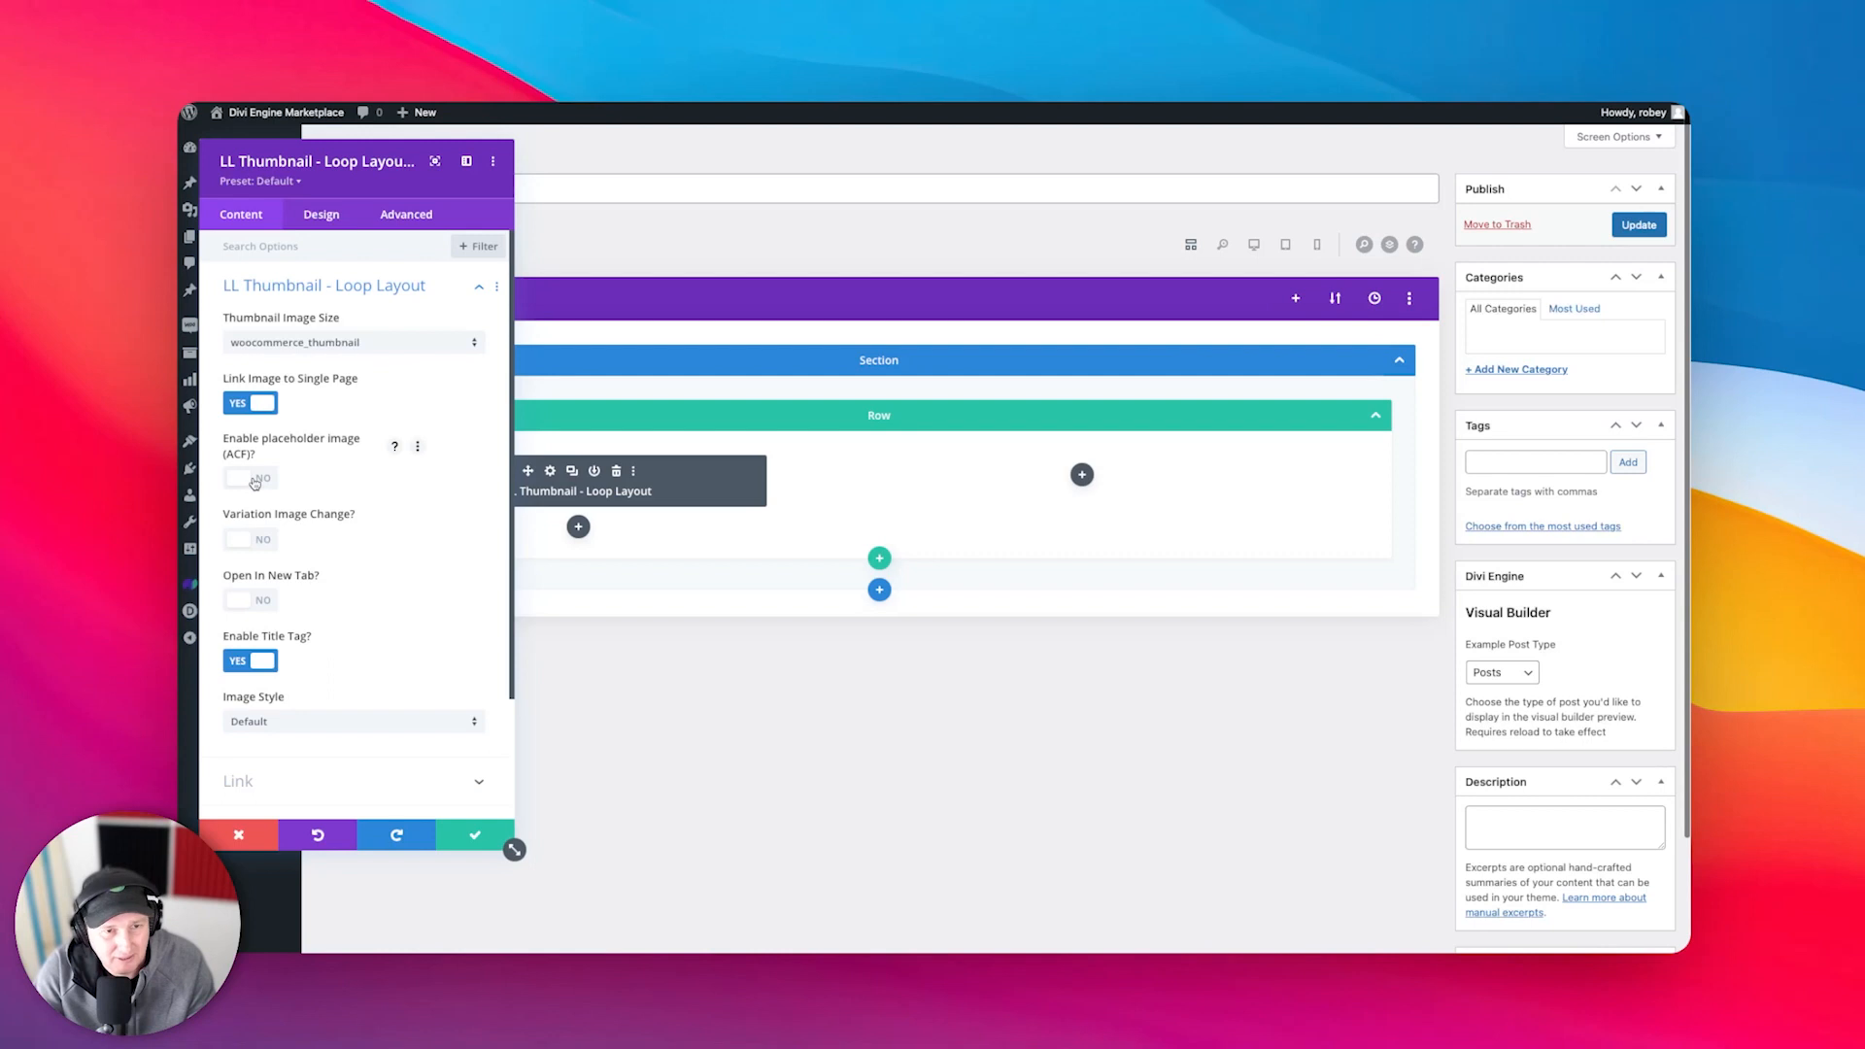
{"action": "scroll", "coordinate": [254, 482], "scroll_direction": "down", "scroll_amount": 2}
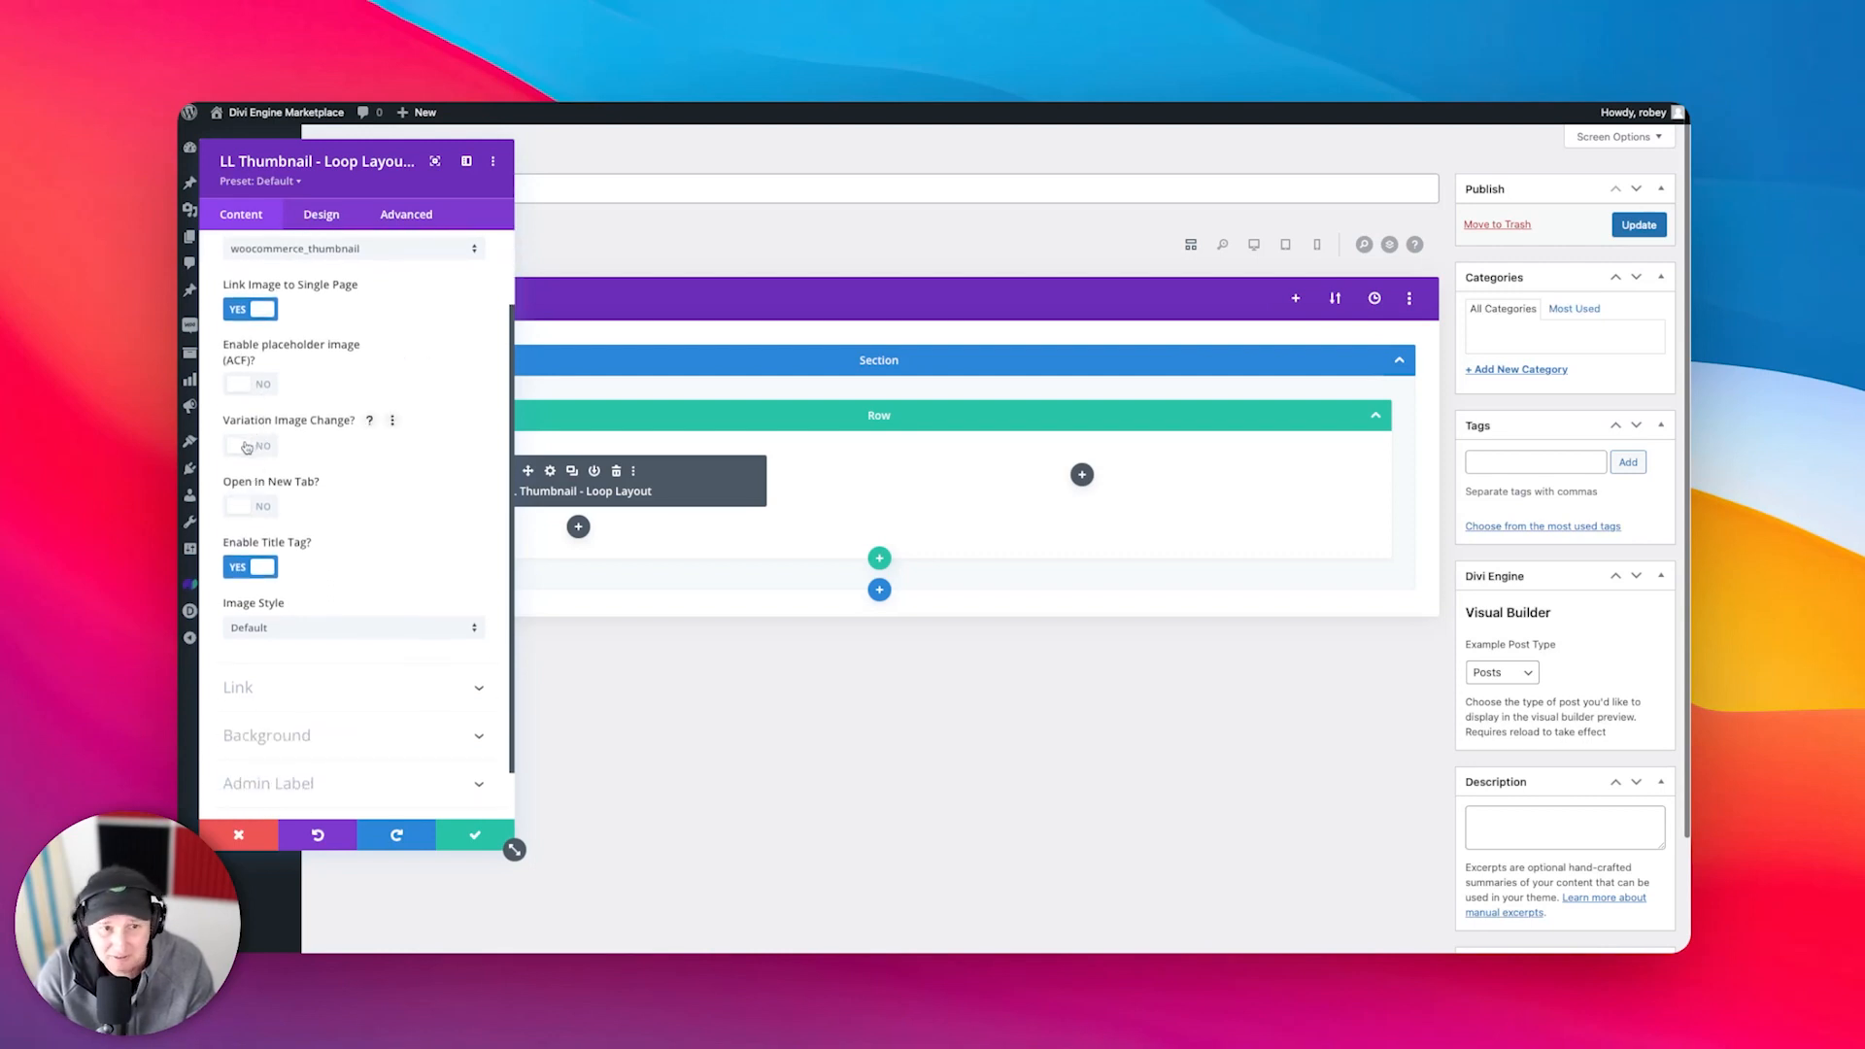
{"action": "scroll", "coordinate": [355, 471], "scroll_direction": "down", "scroll_amount": 1}
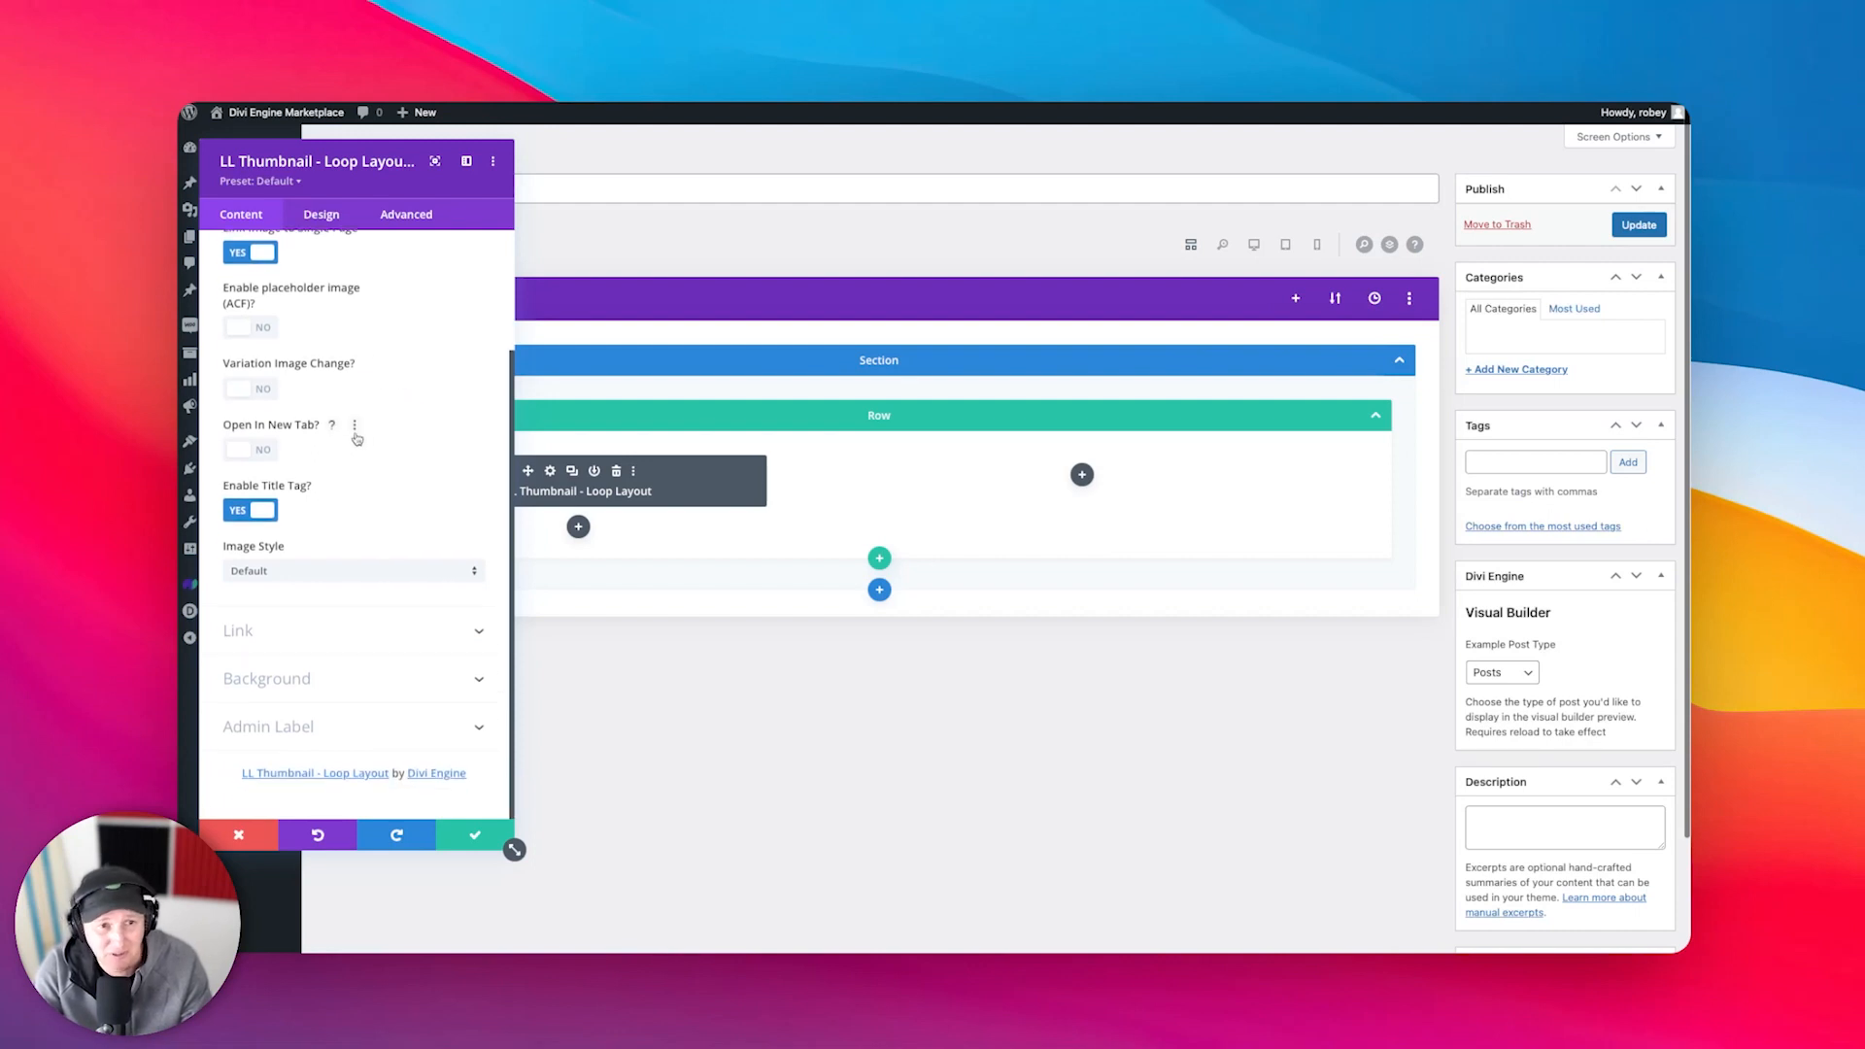
{"action": "left_click", "coordinate": [319, 571]}
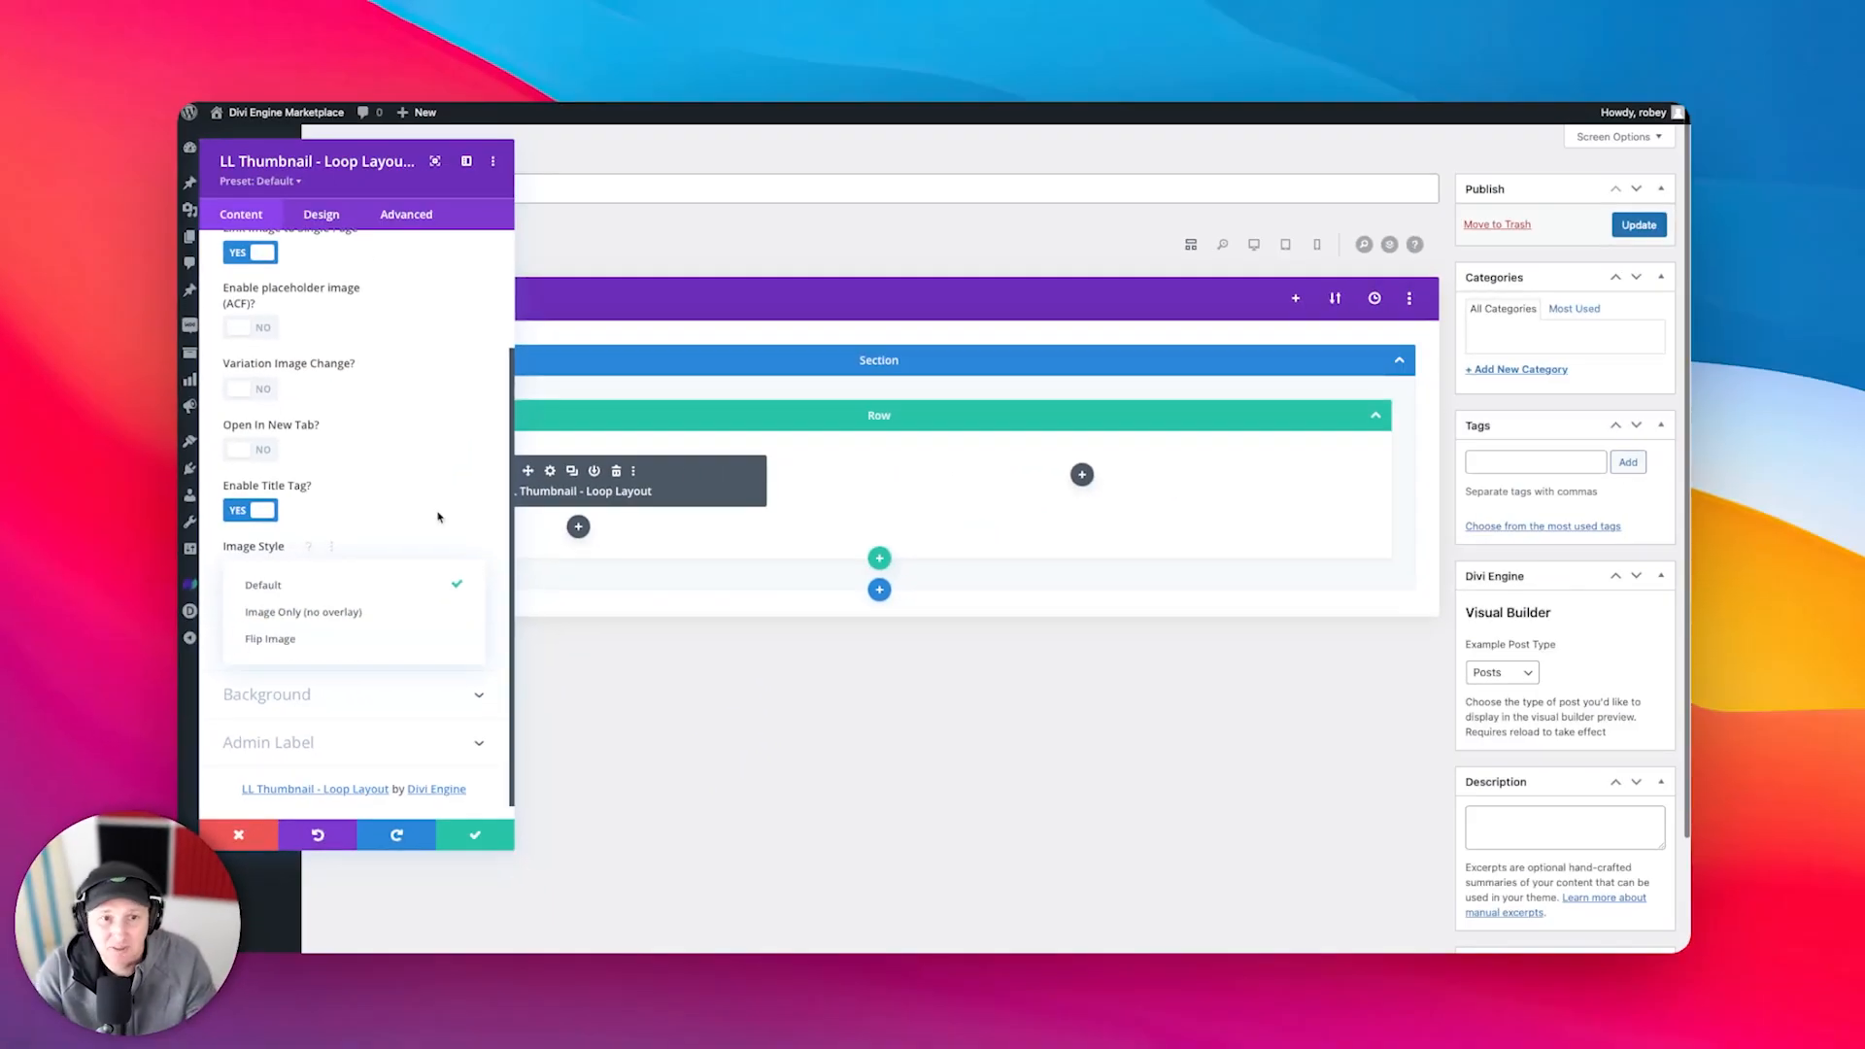
{"action": "left_click", "coordinate": [689, 294]}
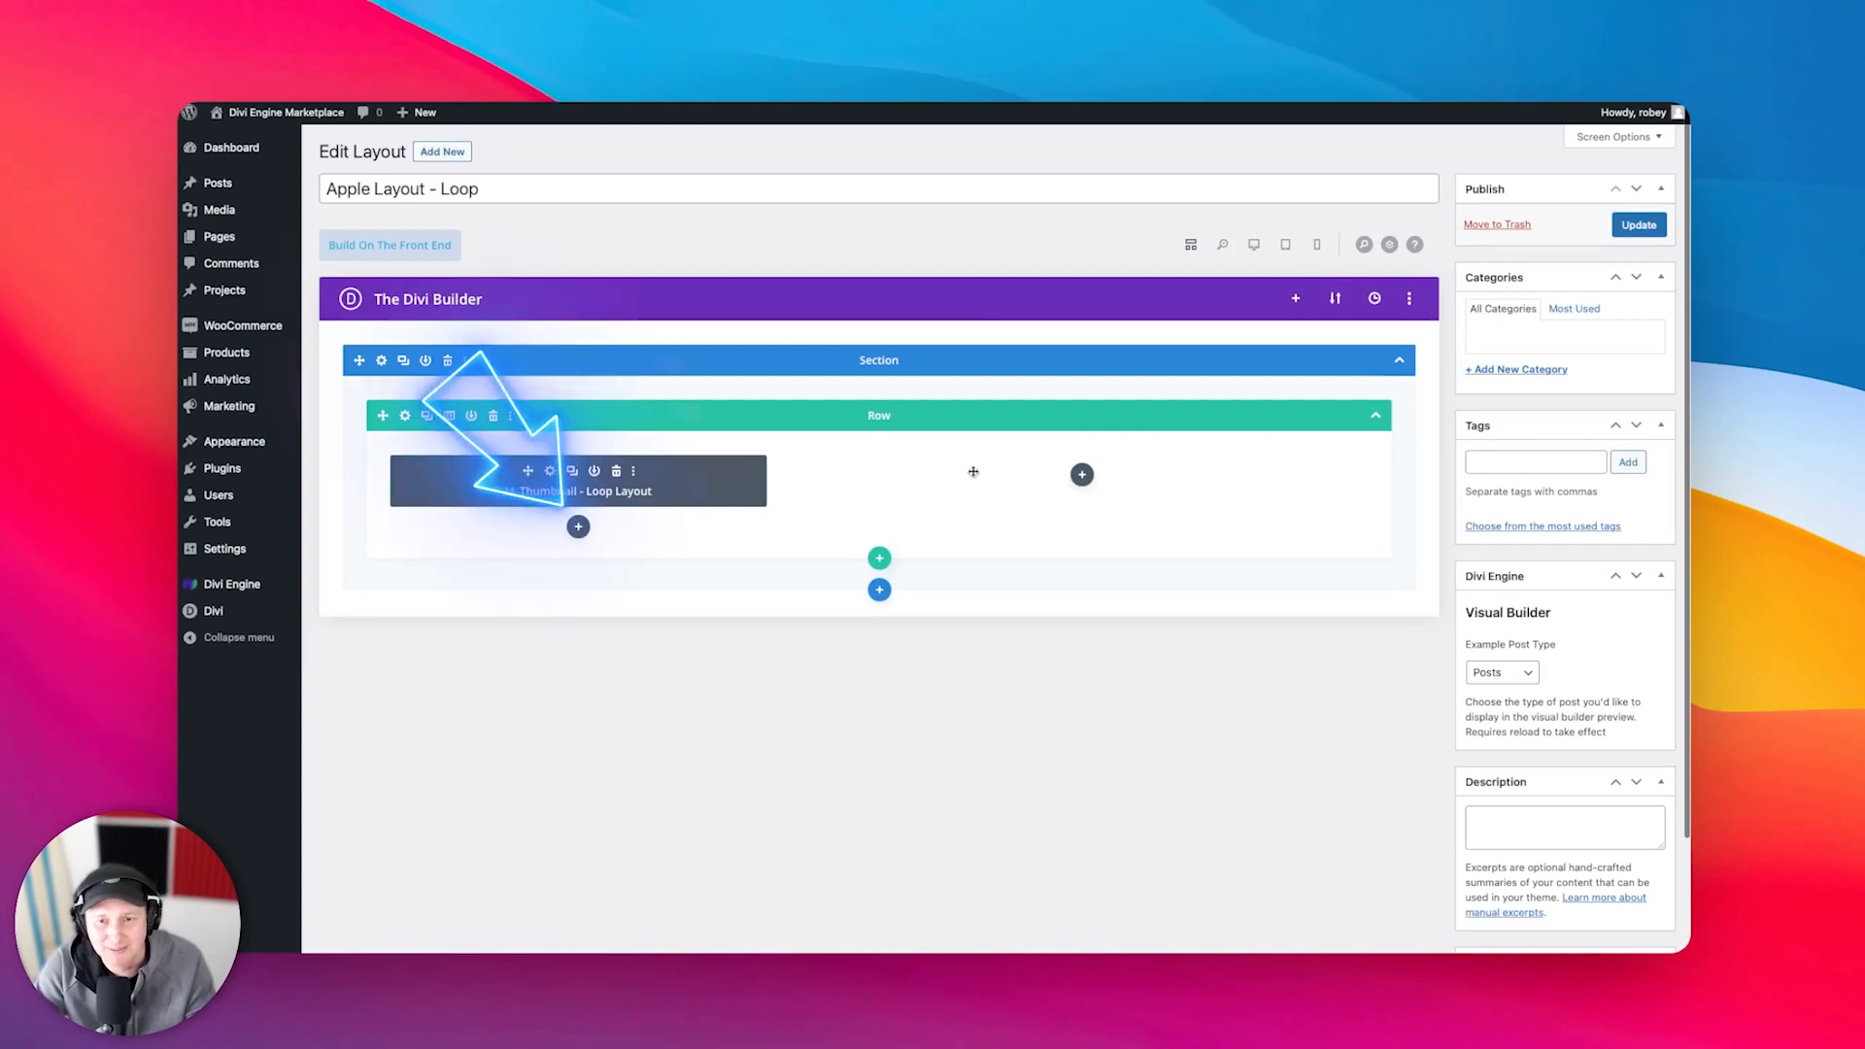
- Insert the PL Attributes - Product Page / Loop Layout module below the thumbnail and set its attribute to Product Color
{"action": "left_click", "coordinate": [578, 528]}
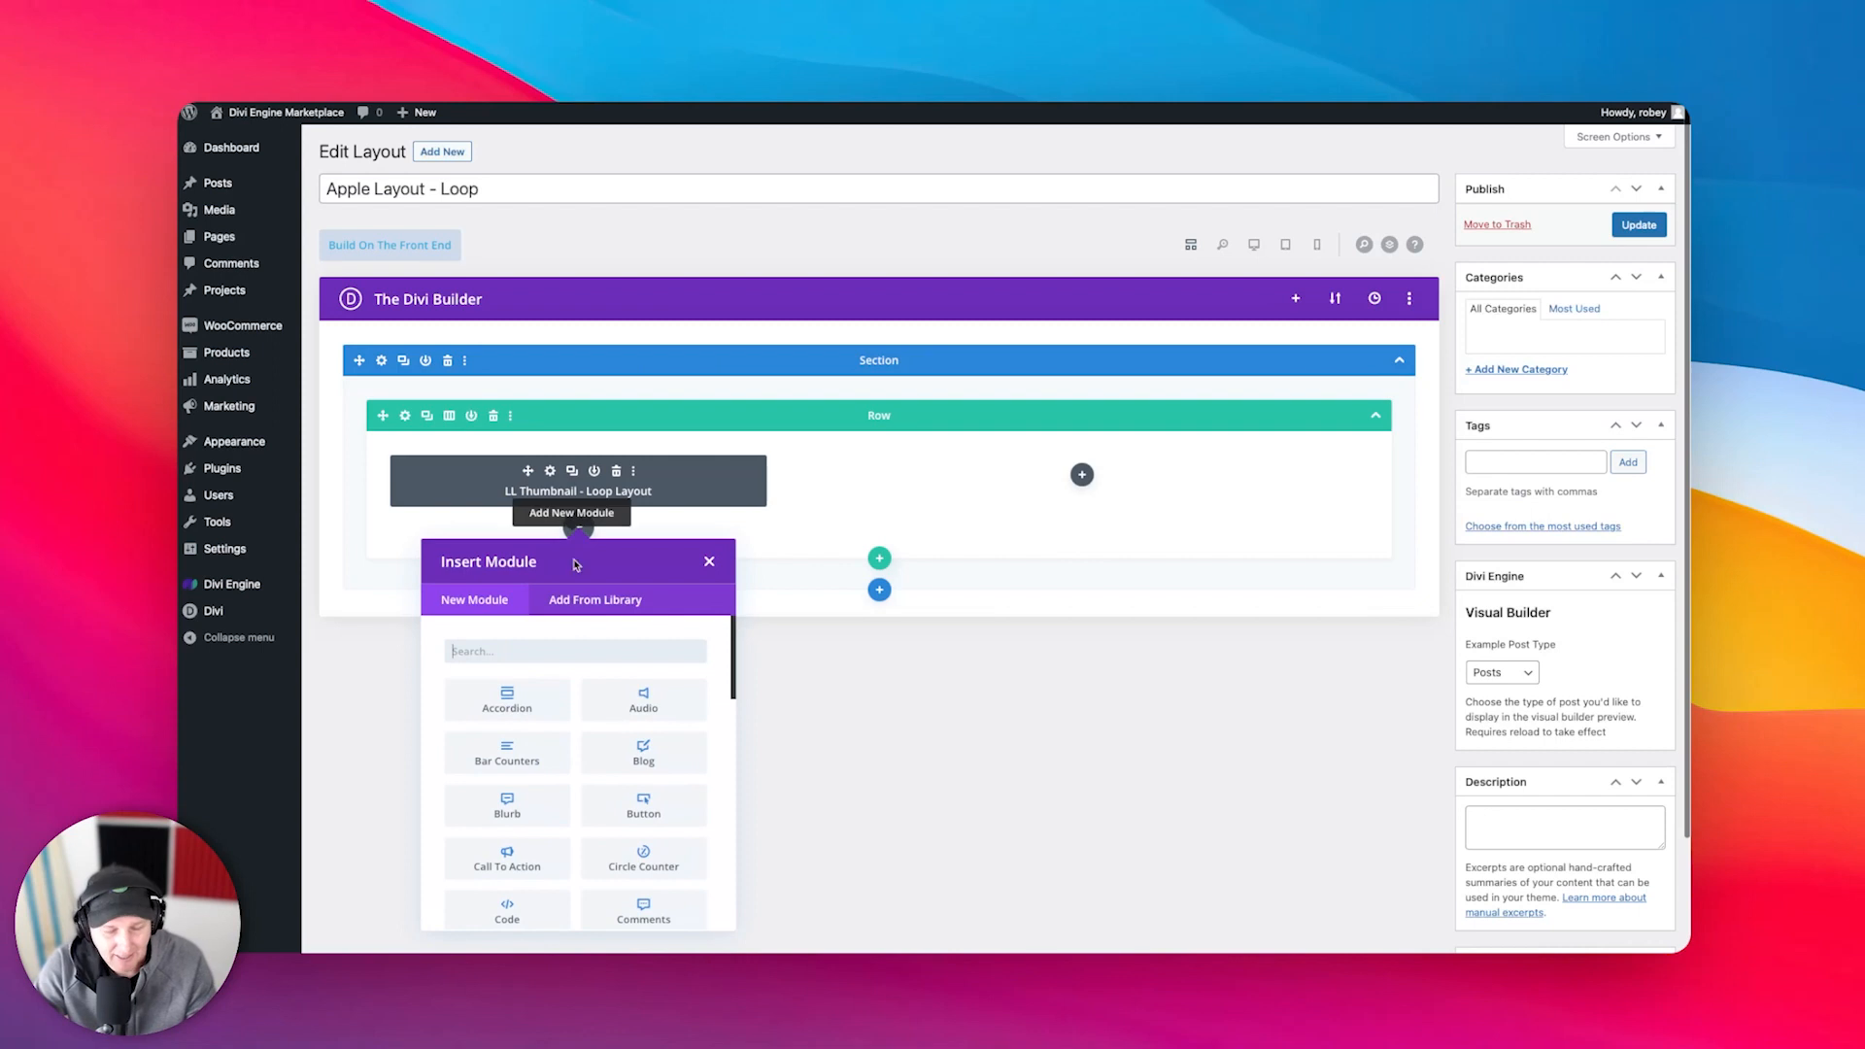
{"action": "type", "text": "attr"}
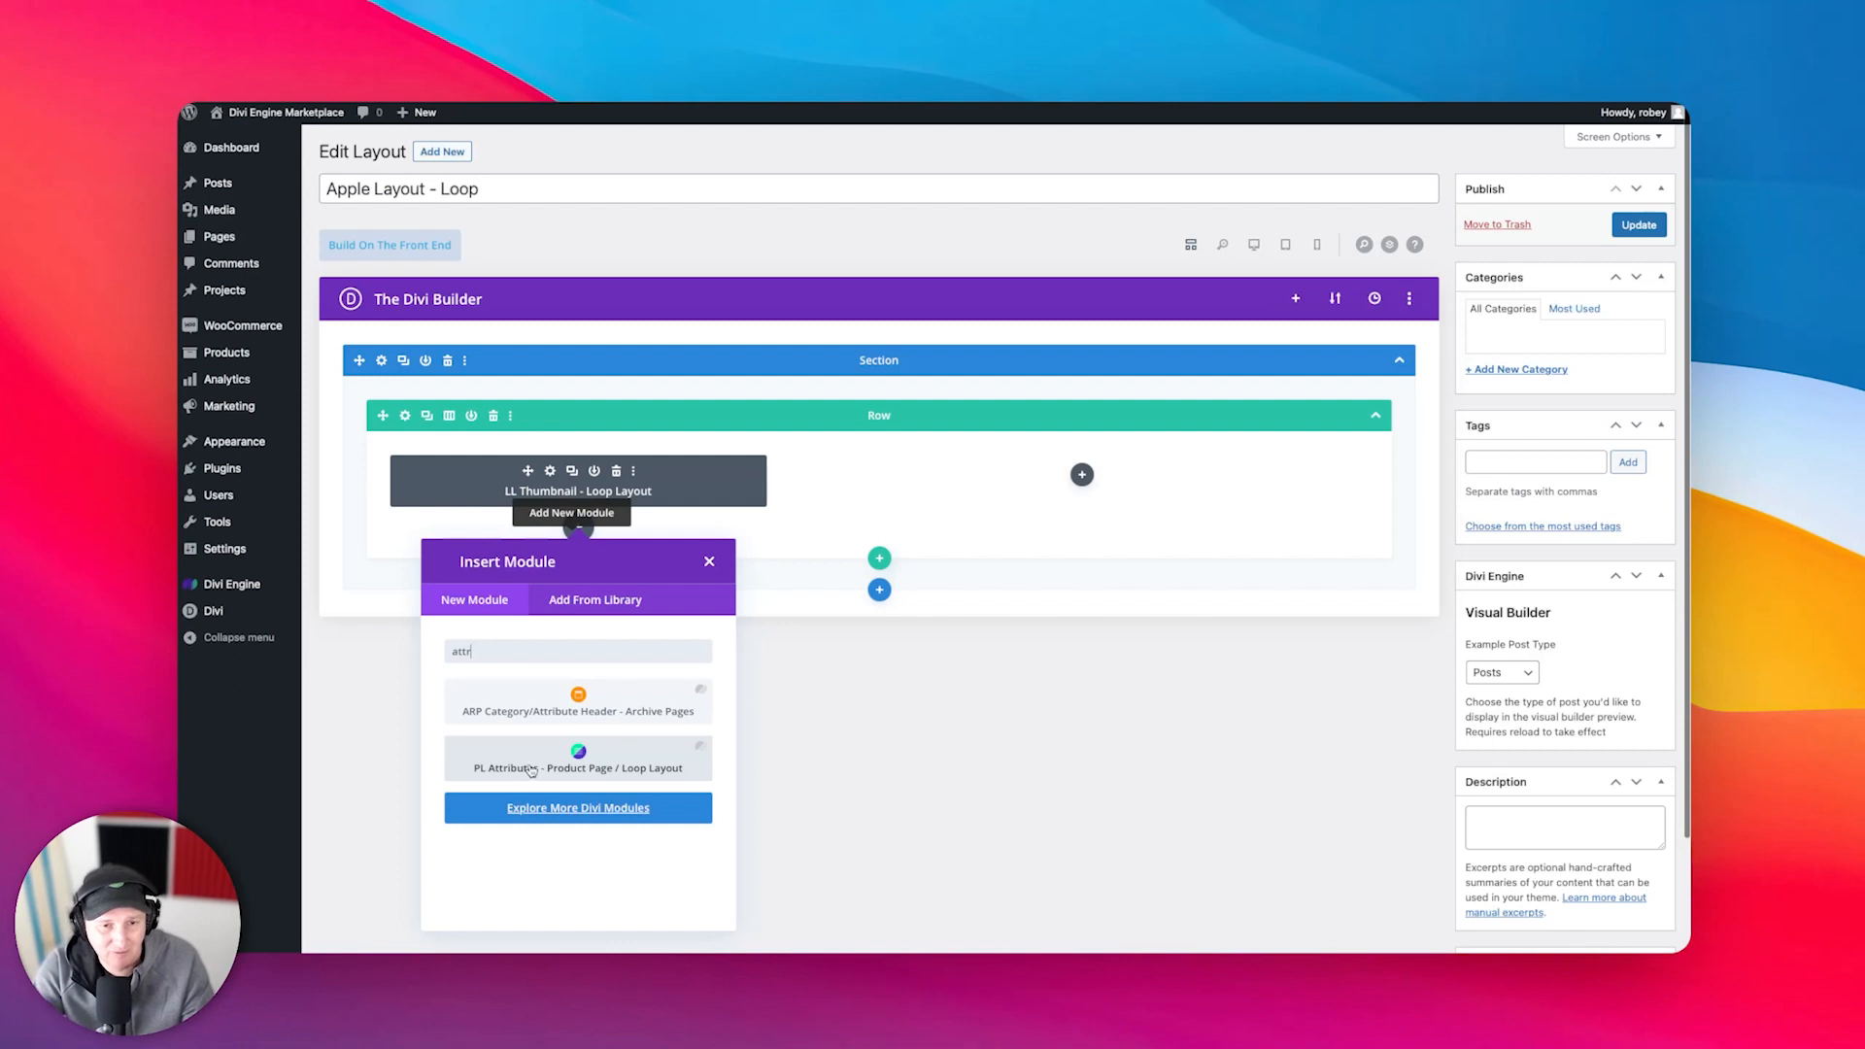
{"action": "left_click", "coordinate": [577, 767]}
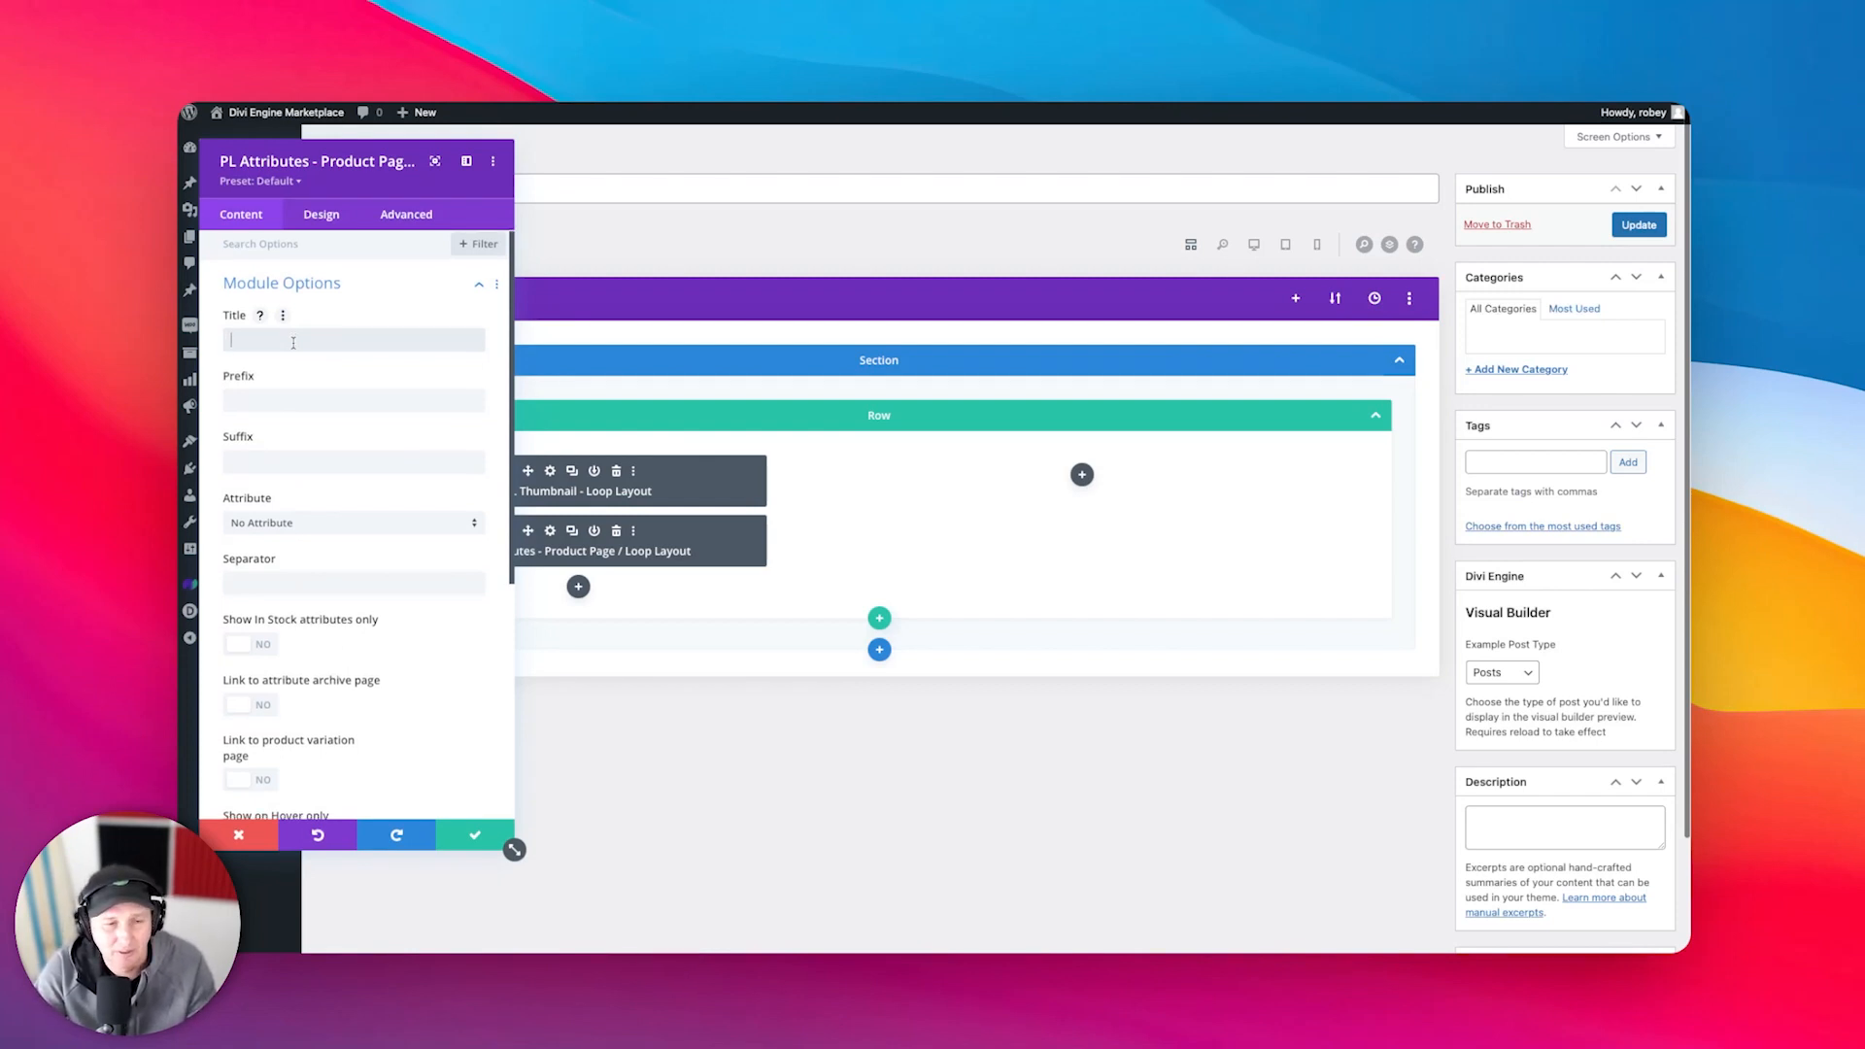
{"action": "scroll", "coordinate": [293, 342], "scroll_direction": "down", "scroll_amount": 1}
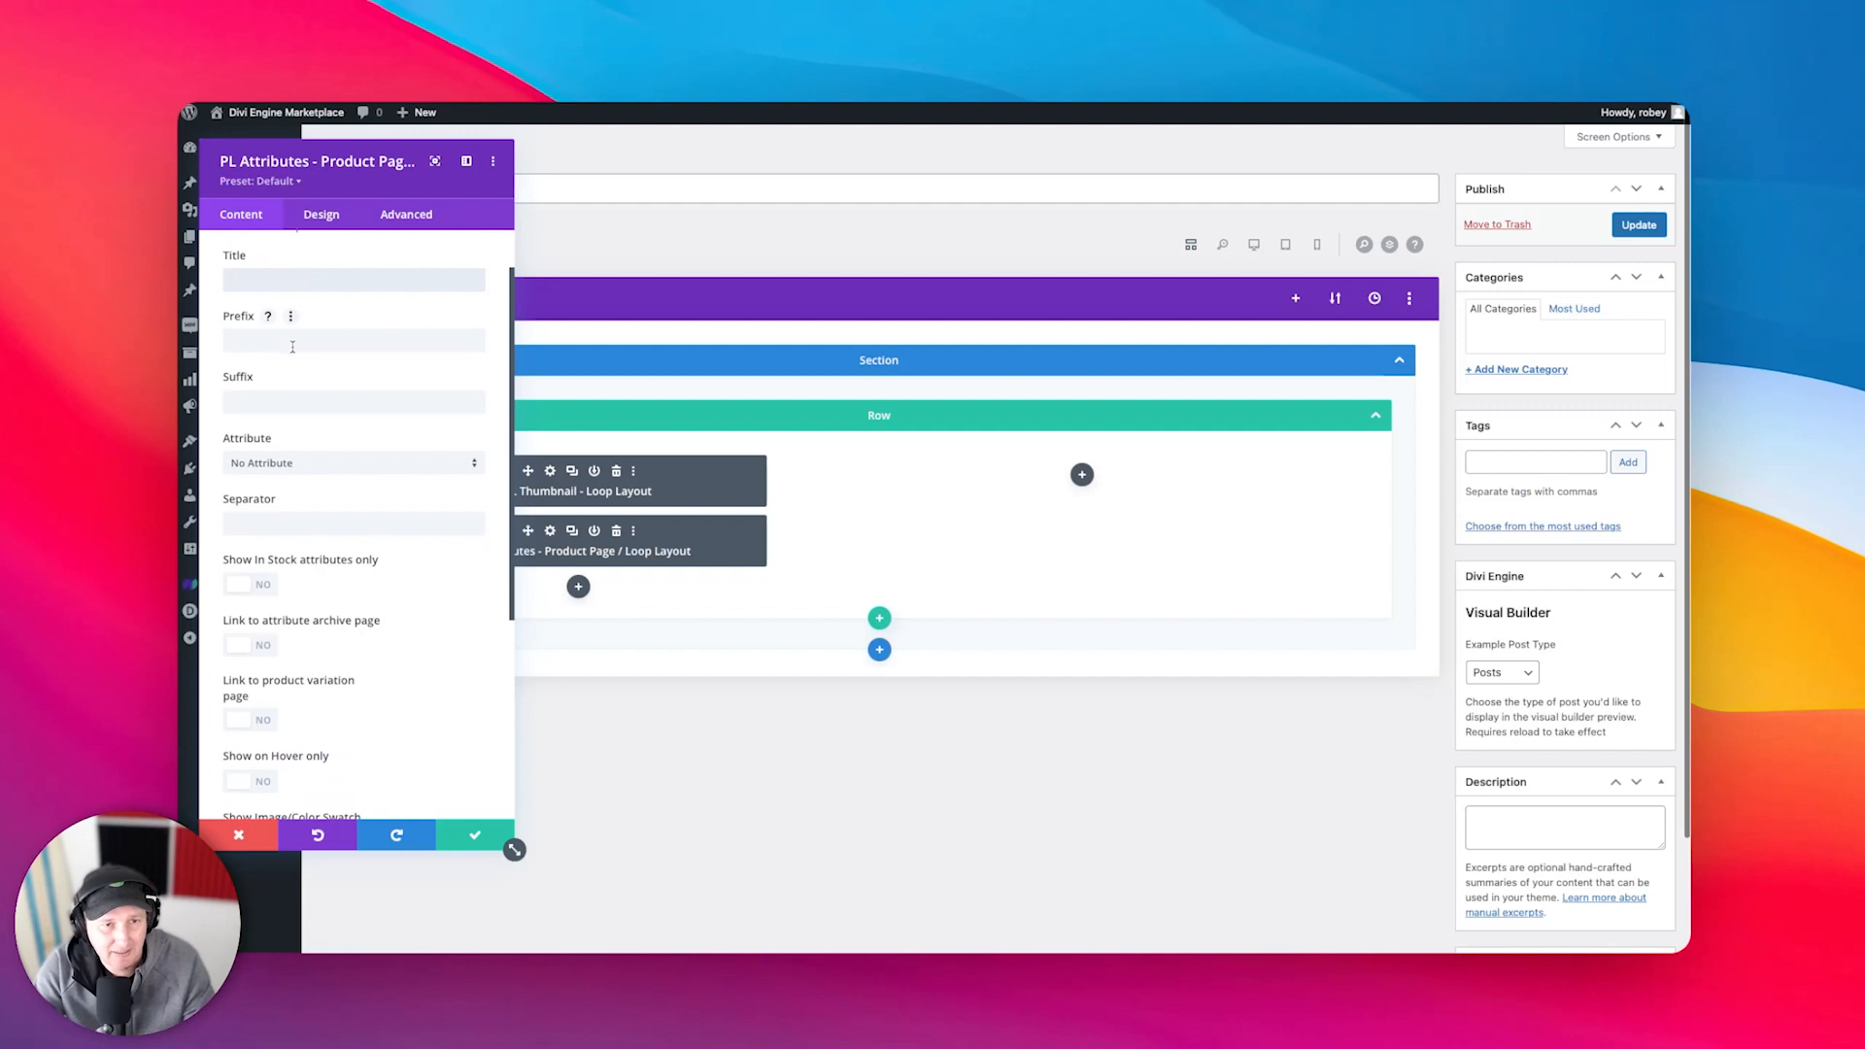
{"action": "left_click", "coordinate": [279, 465]}
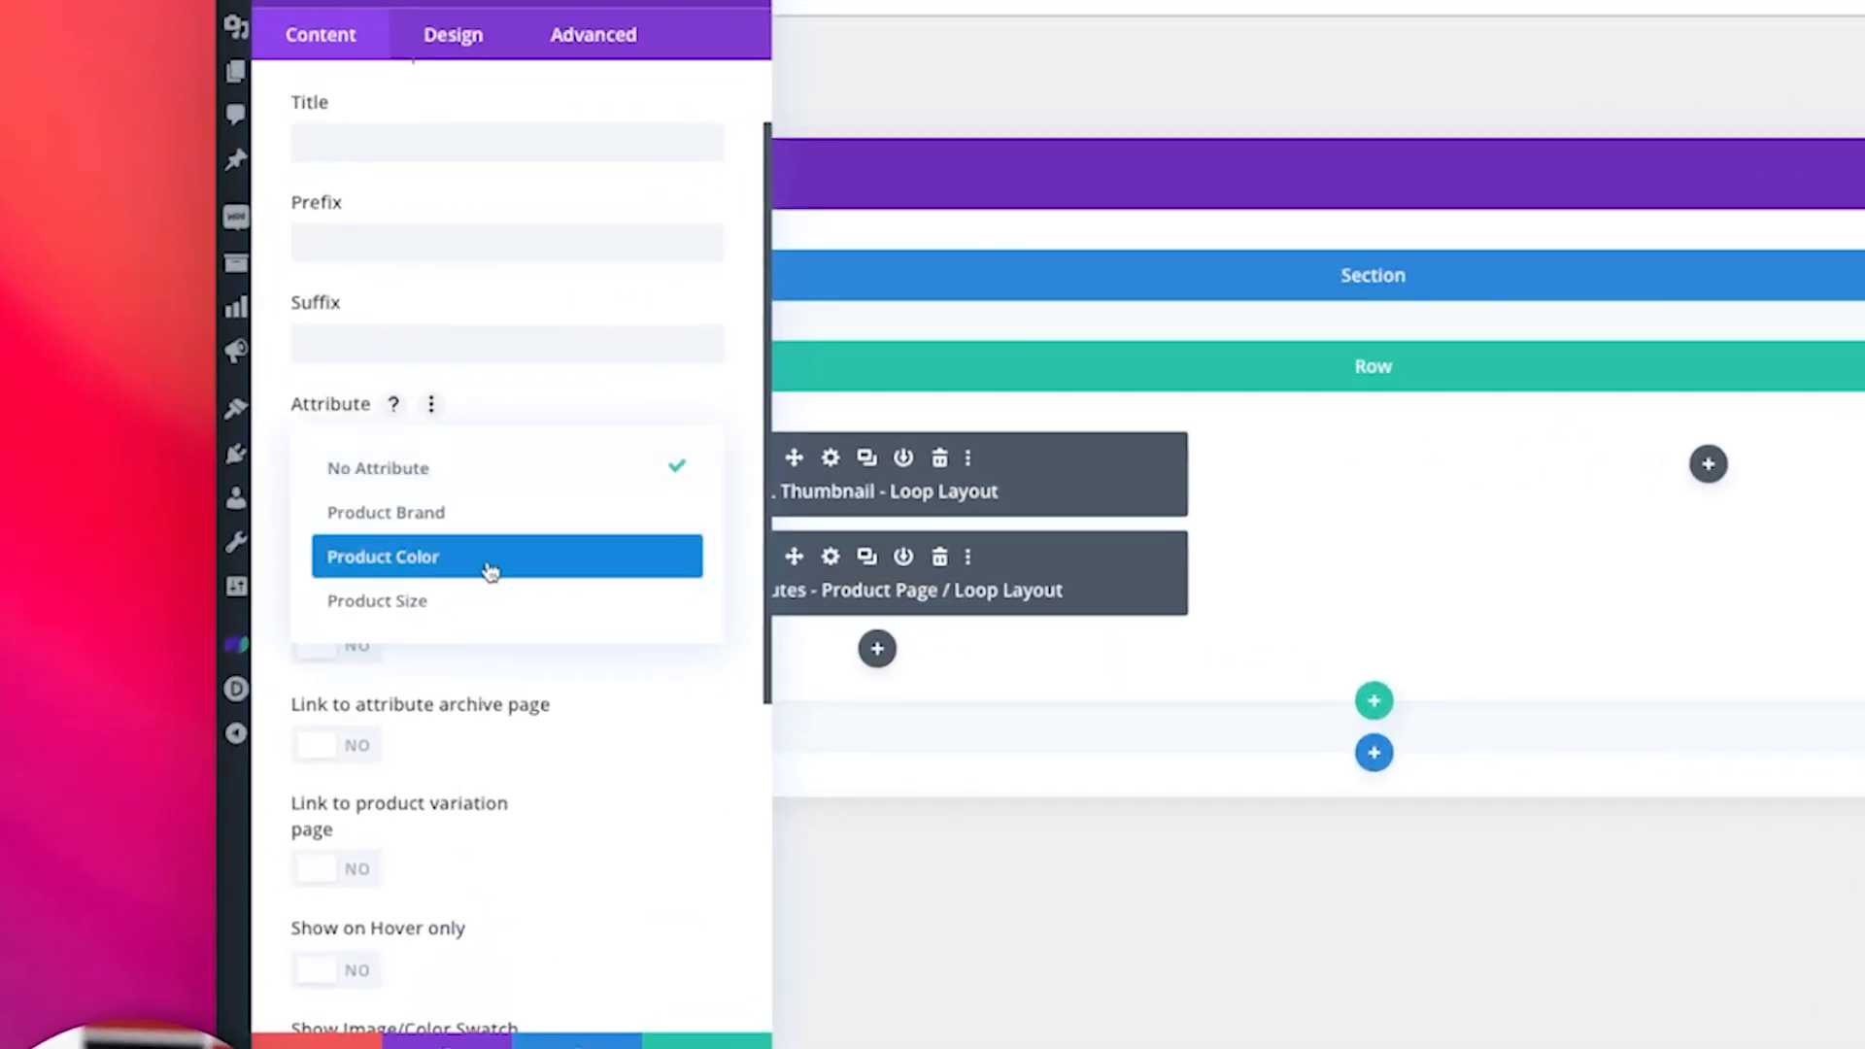
{"action": "left_click", "coordinate": [494, 572]}
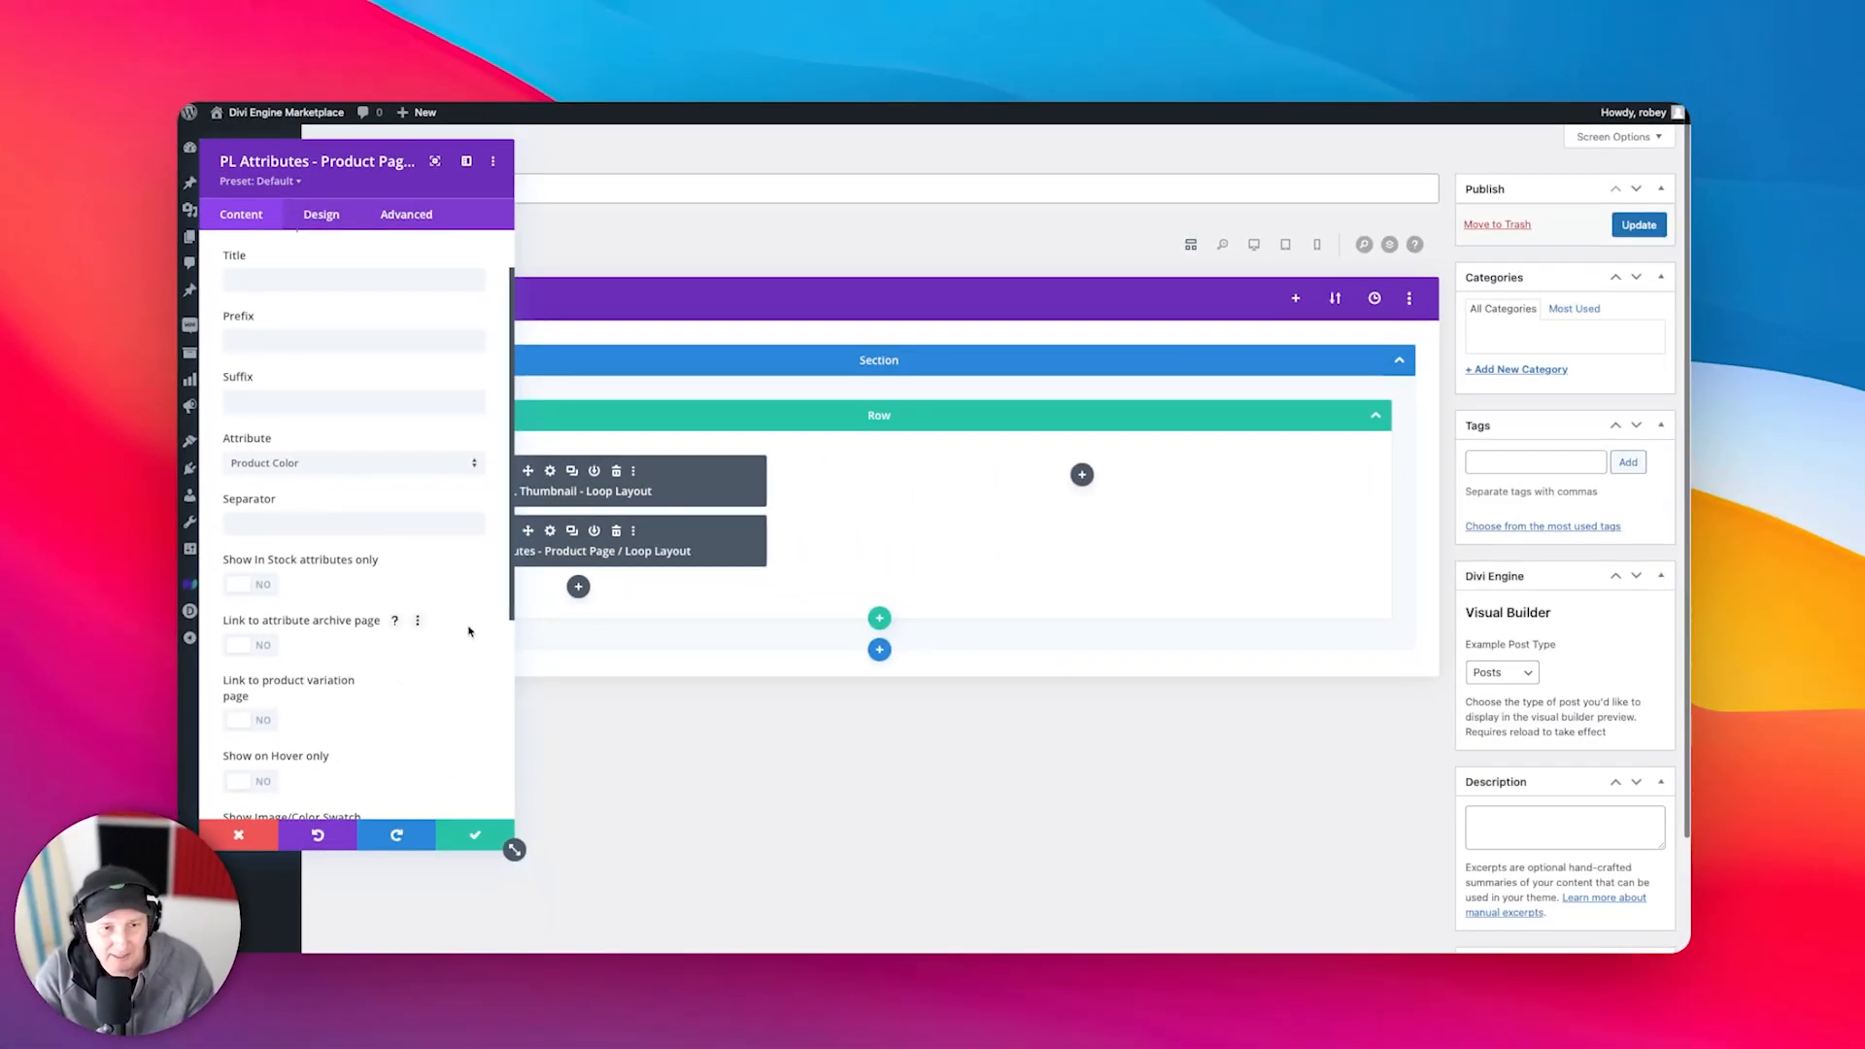
- Enable Show Image/Color Swatch in the attributes module, set the swatch type to Color, and save the module settings
{"action": "scroll", "coordinate": [415, 529], "scroll_direction": "down", "scroll_amount": 4}
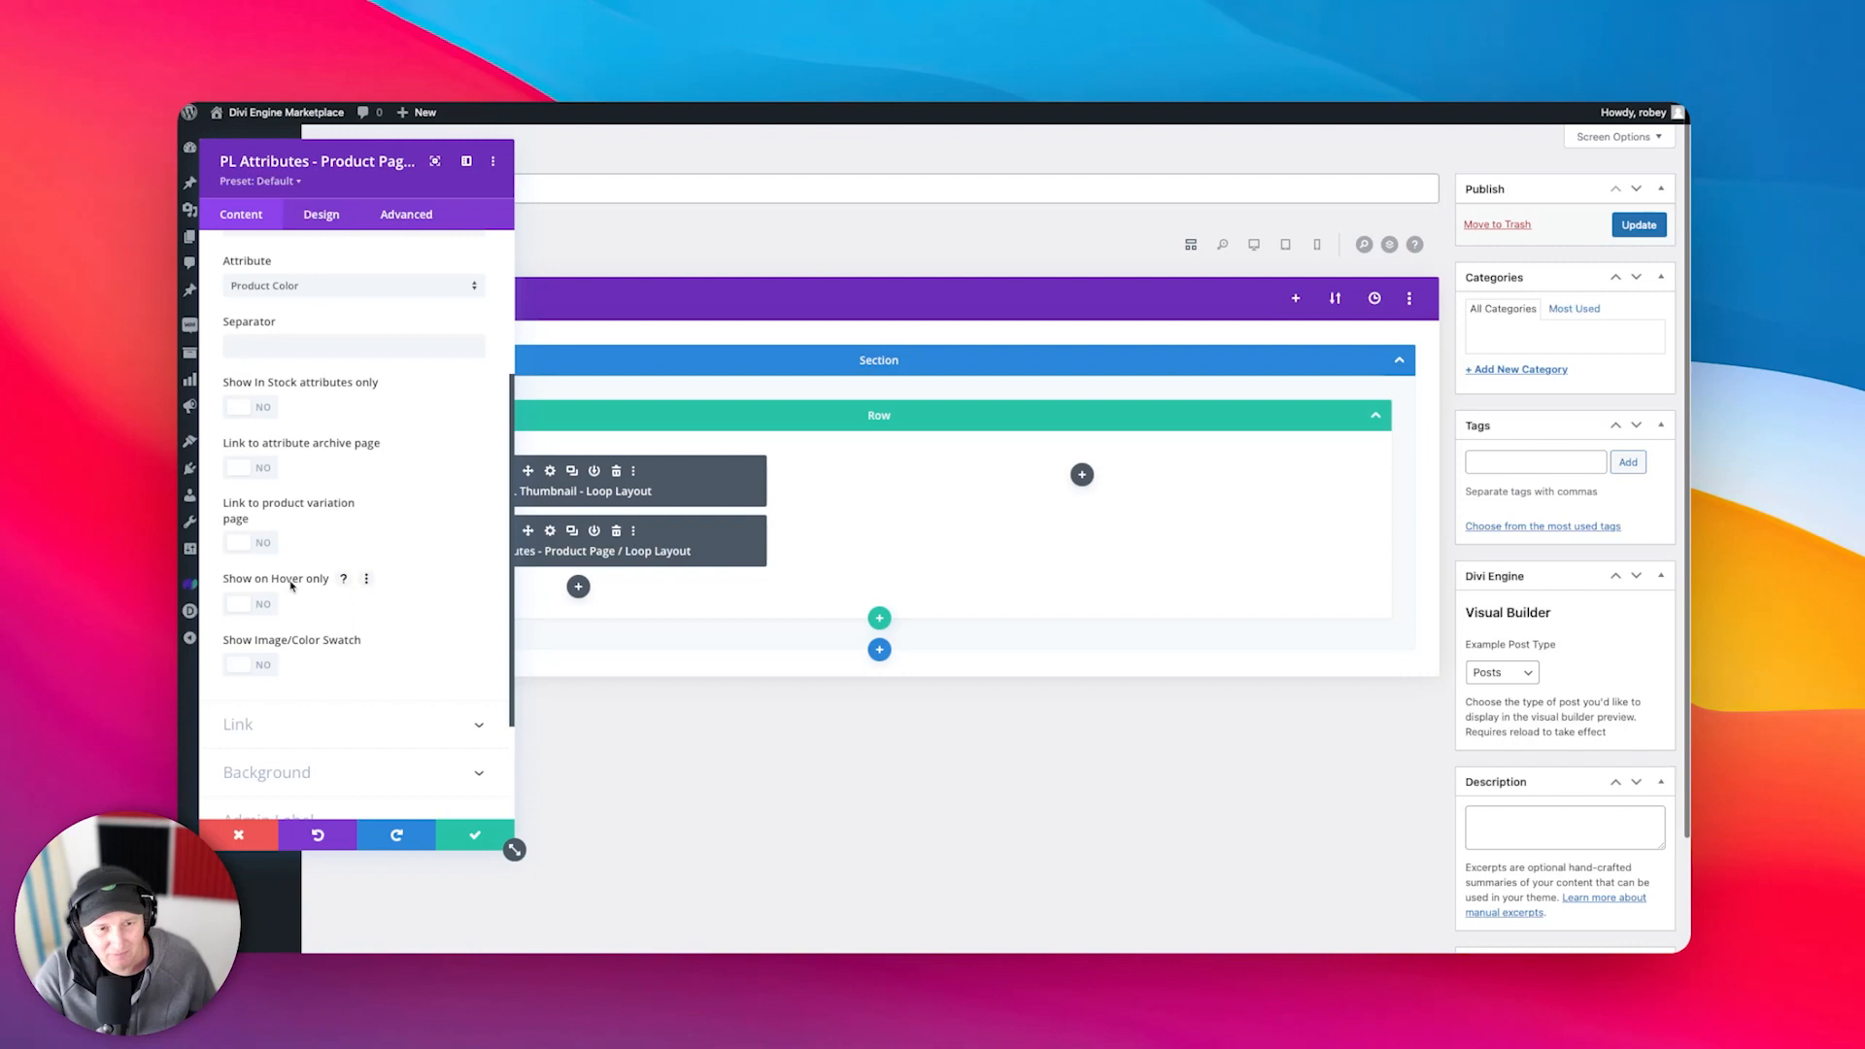
{"action": "scroll", "coordinate": [297, 681], "scroll_direction": "down", "scroll_amount": 1}
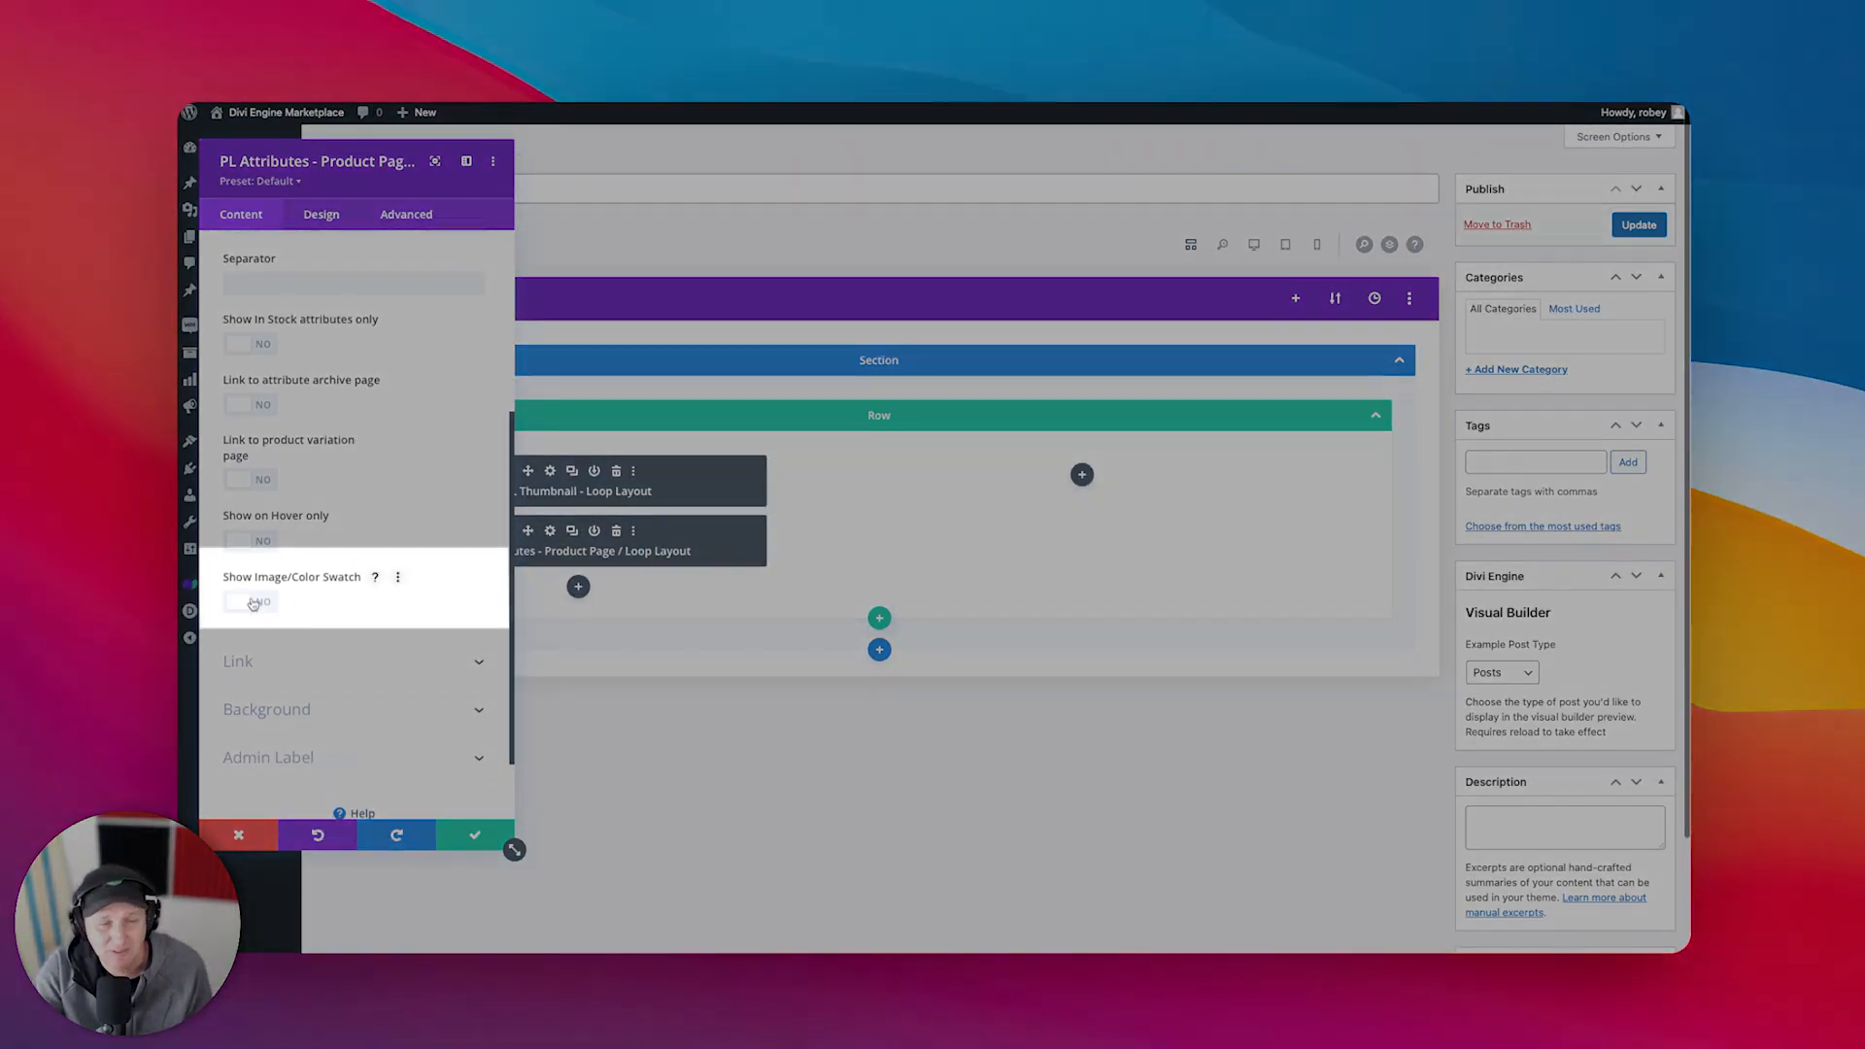
{"action": "left_click", "coordinate": [255, 604]}
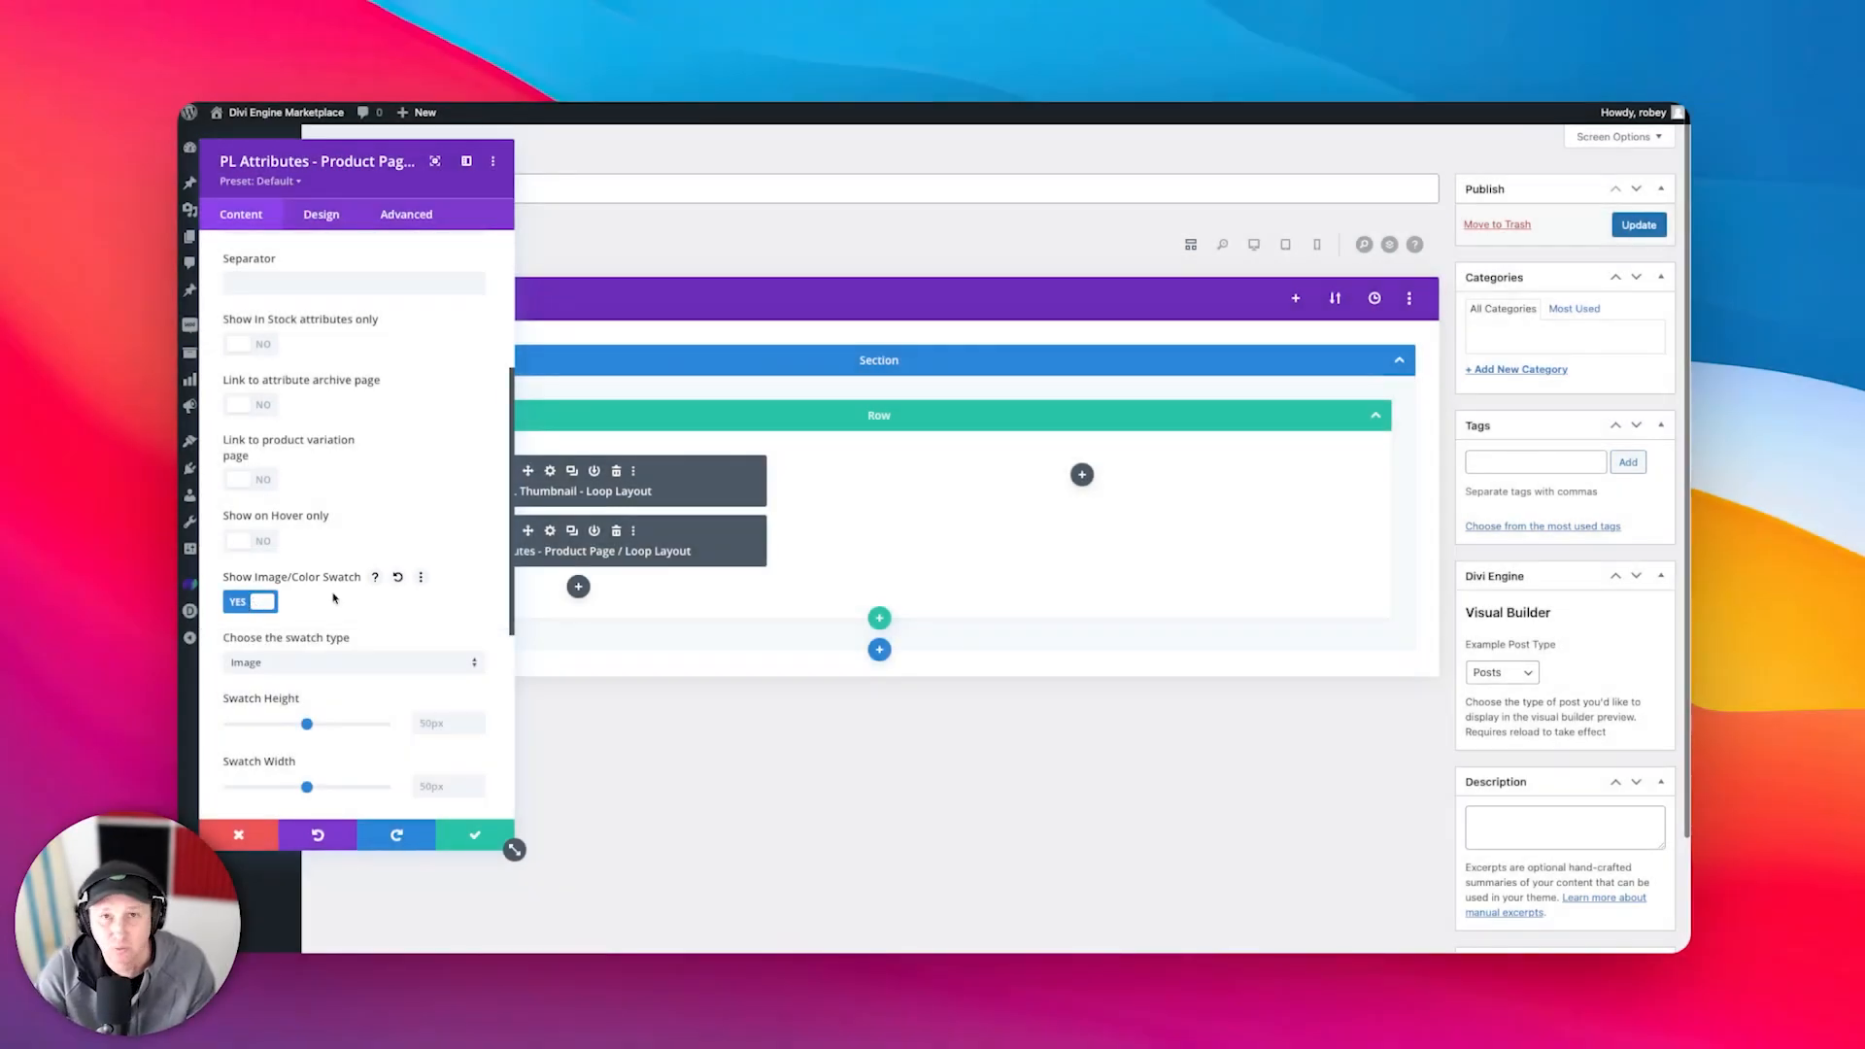
{"action": "scroll", "coordinate": [333, 597], "scroll_direction": "down", "scroll_amount": 3}
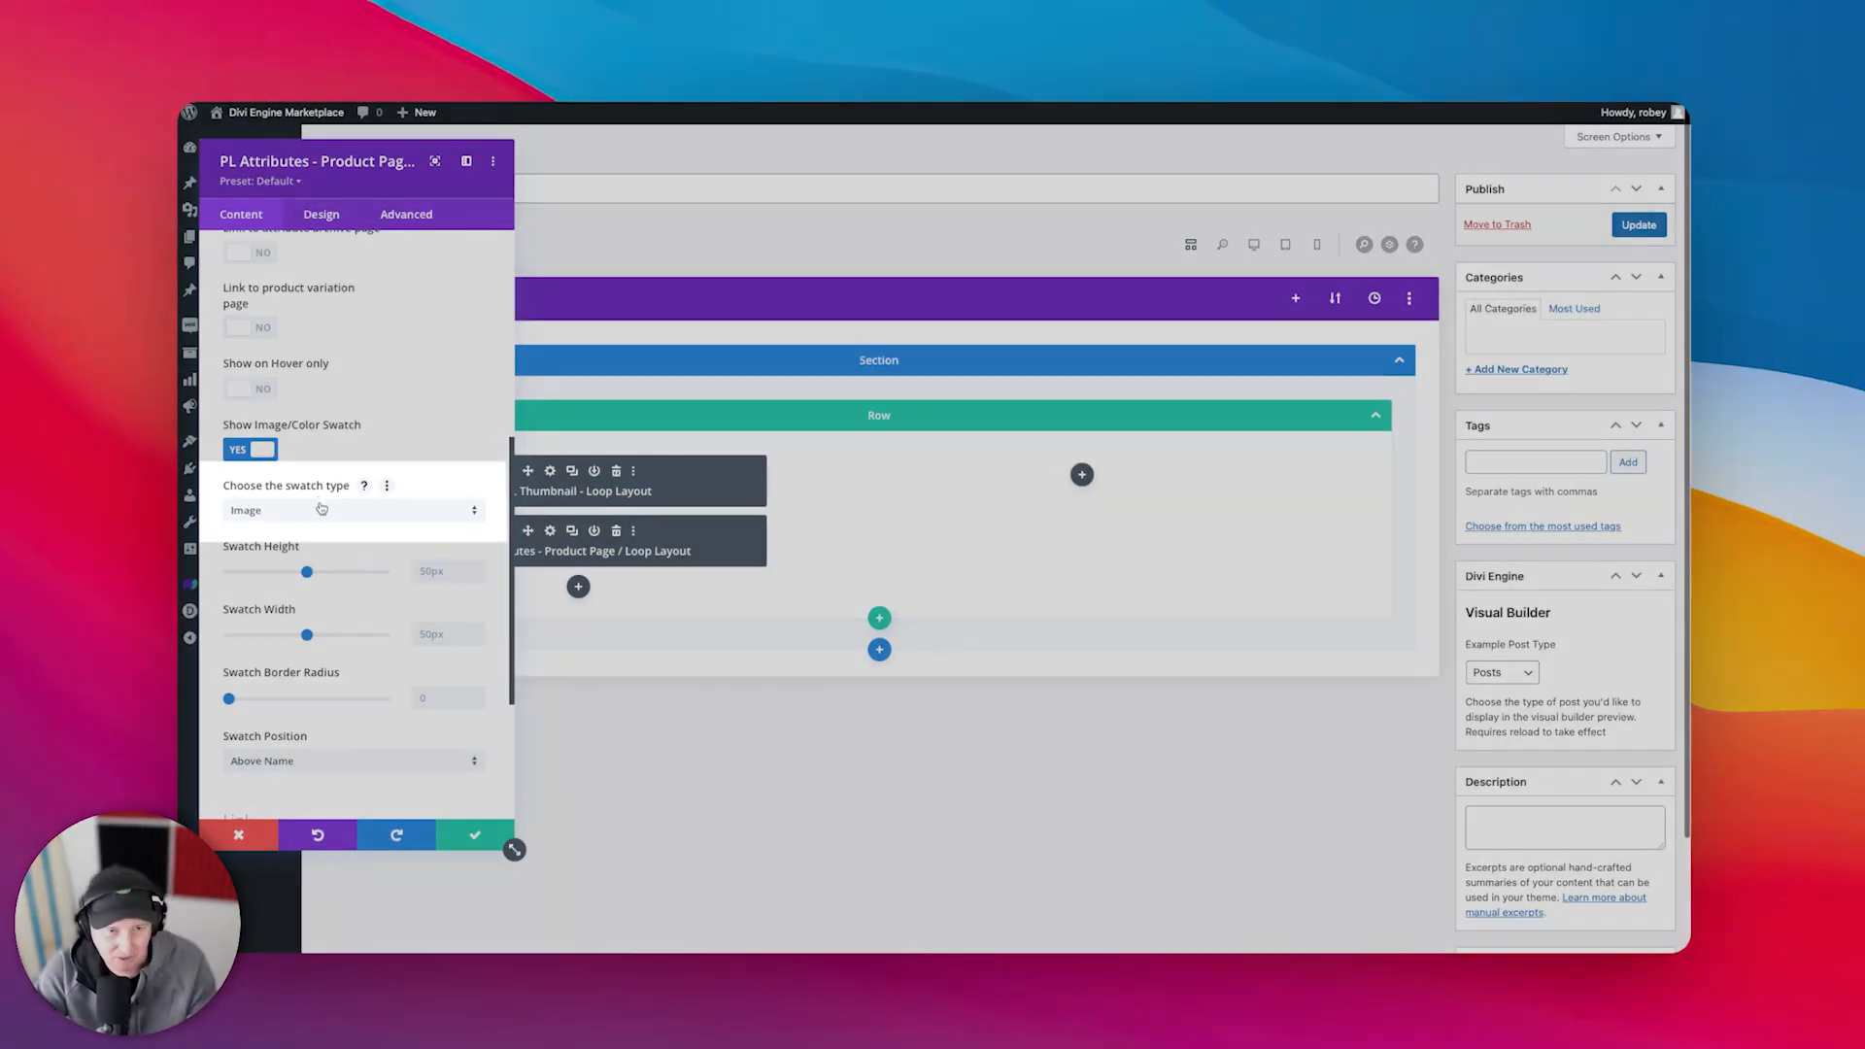
{"action": "left_click", "coordinate": [320, 509]}
{"action": "left_click", "coordinate": [310, 552]}
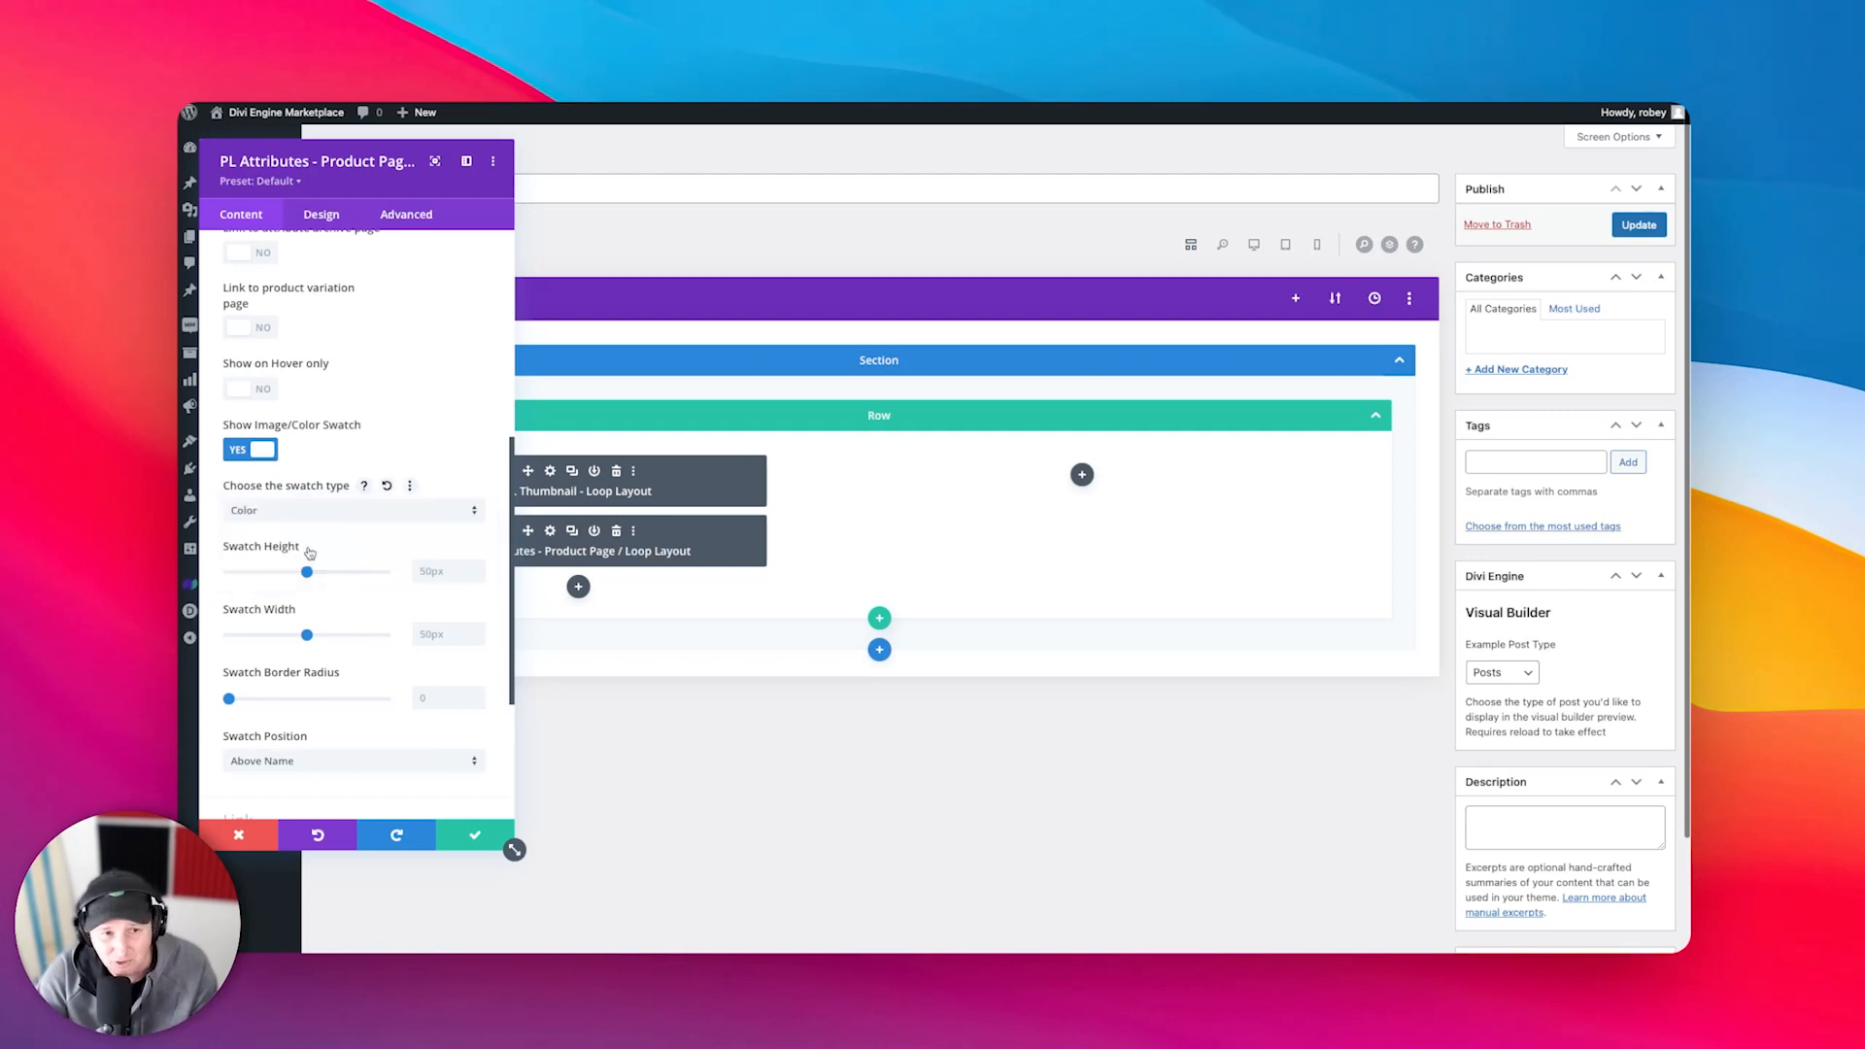
{"action": "scroll", "coordinate": [321, 544], "scroll_direction": "down", "scroll_amount": 2}
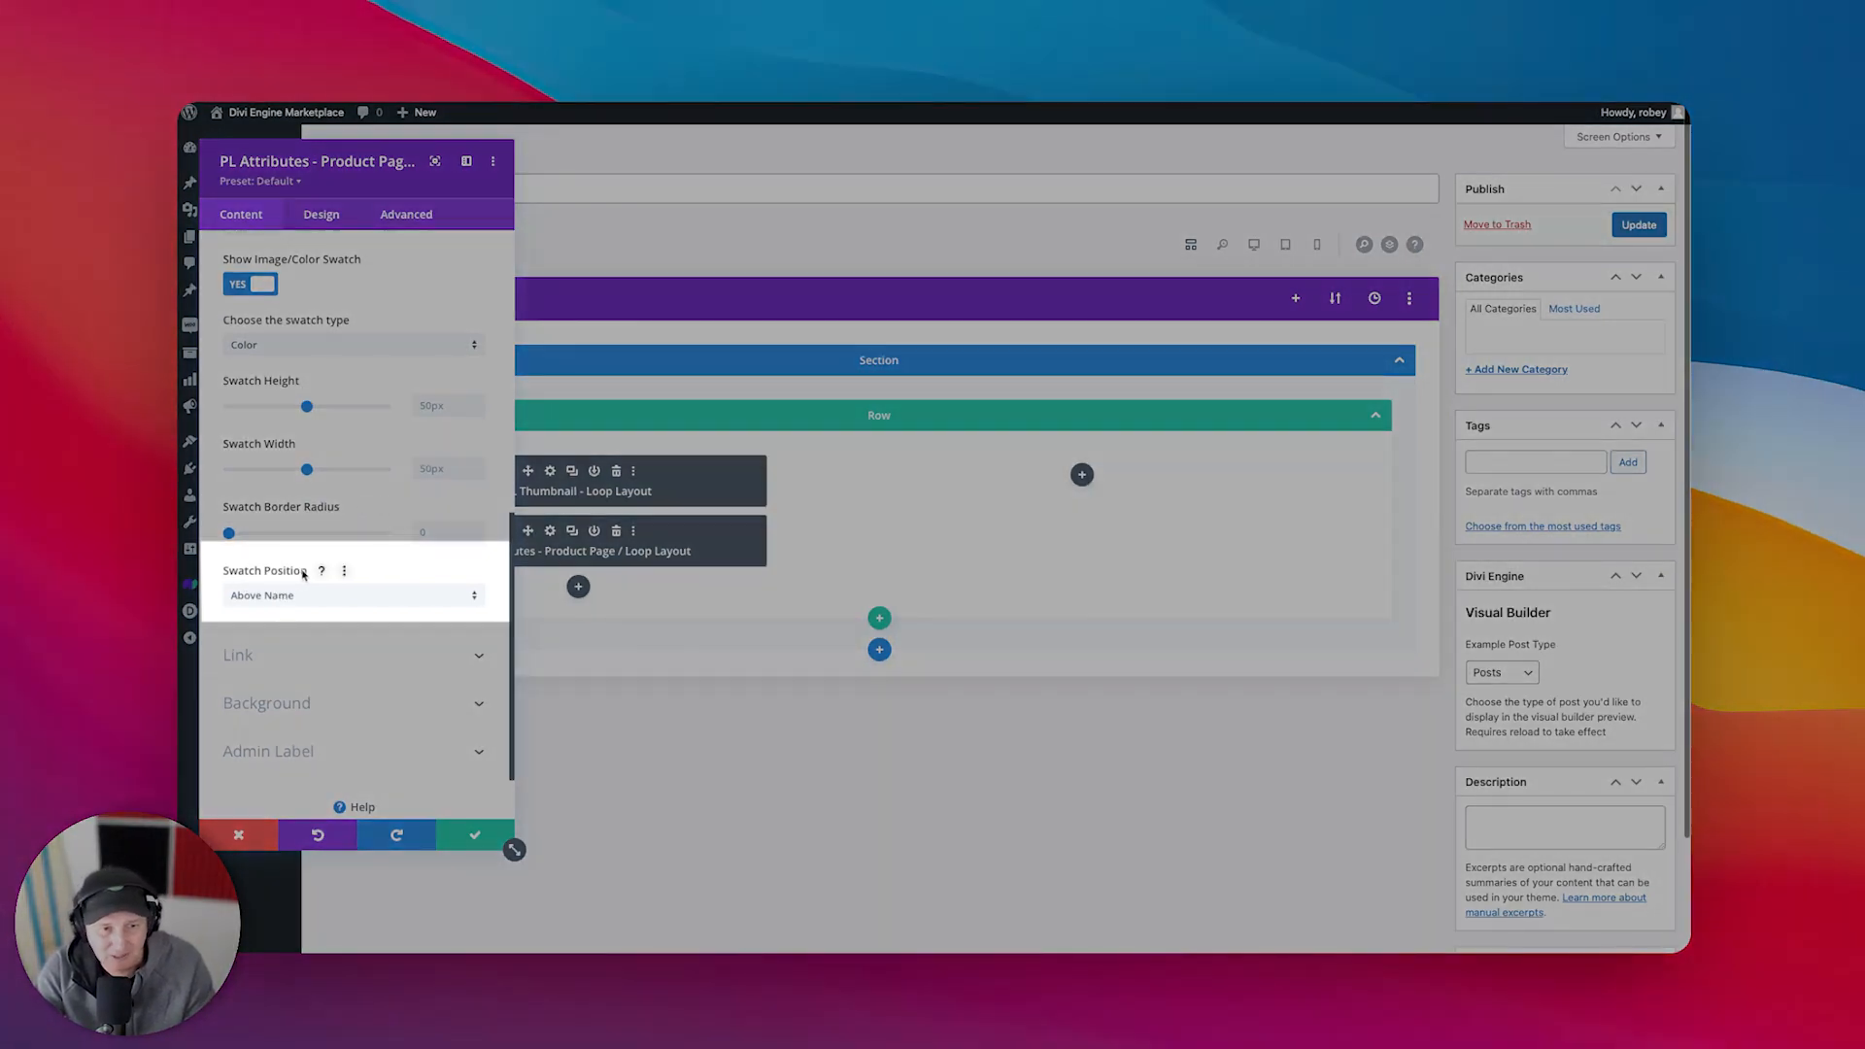
{"action": "scroll", "coordinate": [302, 573], "scroll_direction": "up", "scroll_amount": 10}
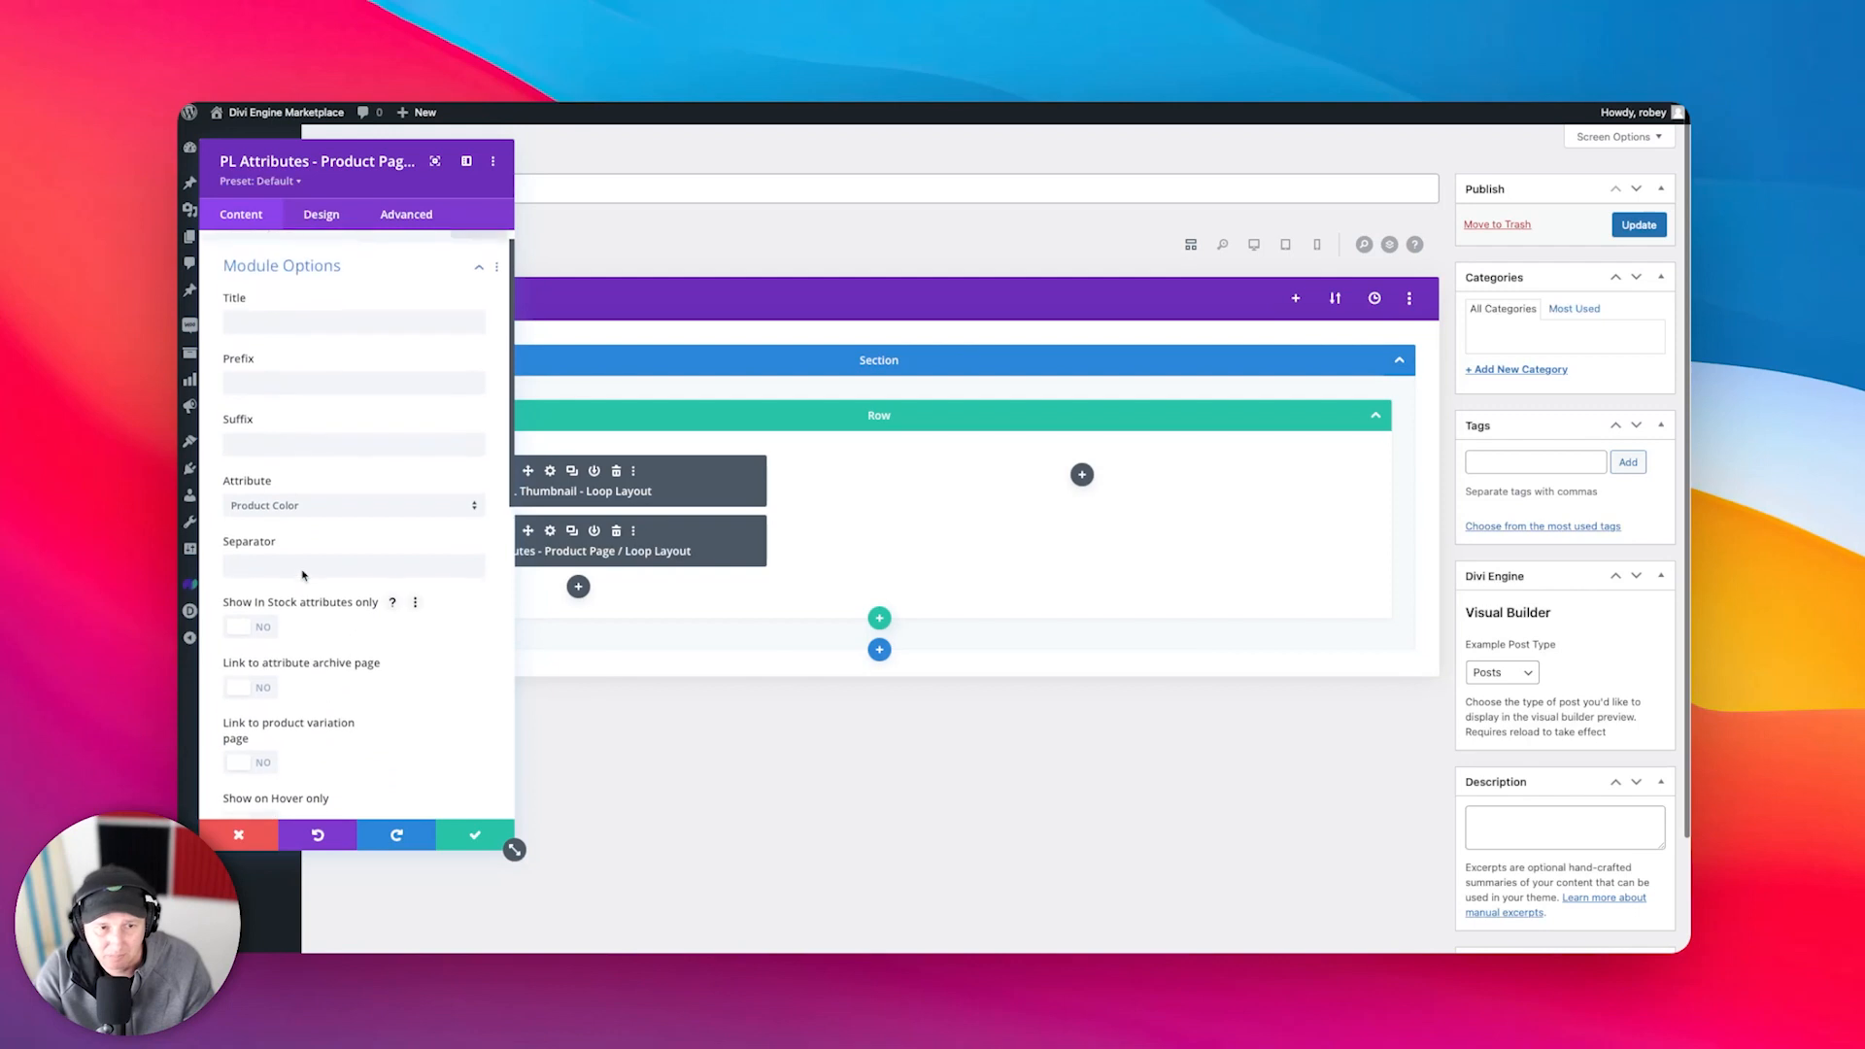
{"action": "scroll", "coordinate": [302, 573], "scroll_direction": "down", "scroll_amount": 10}
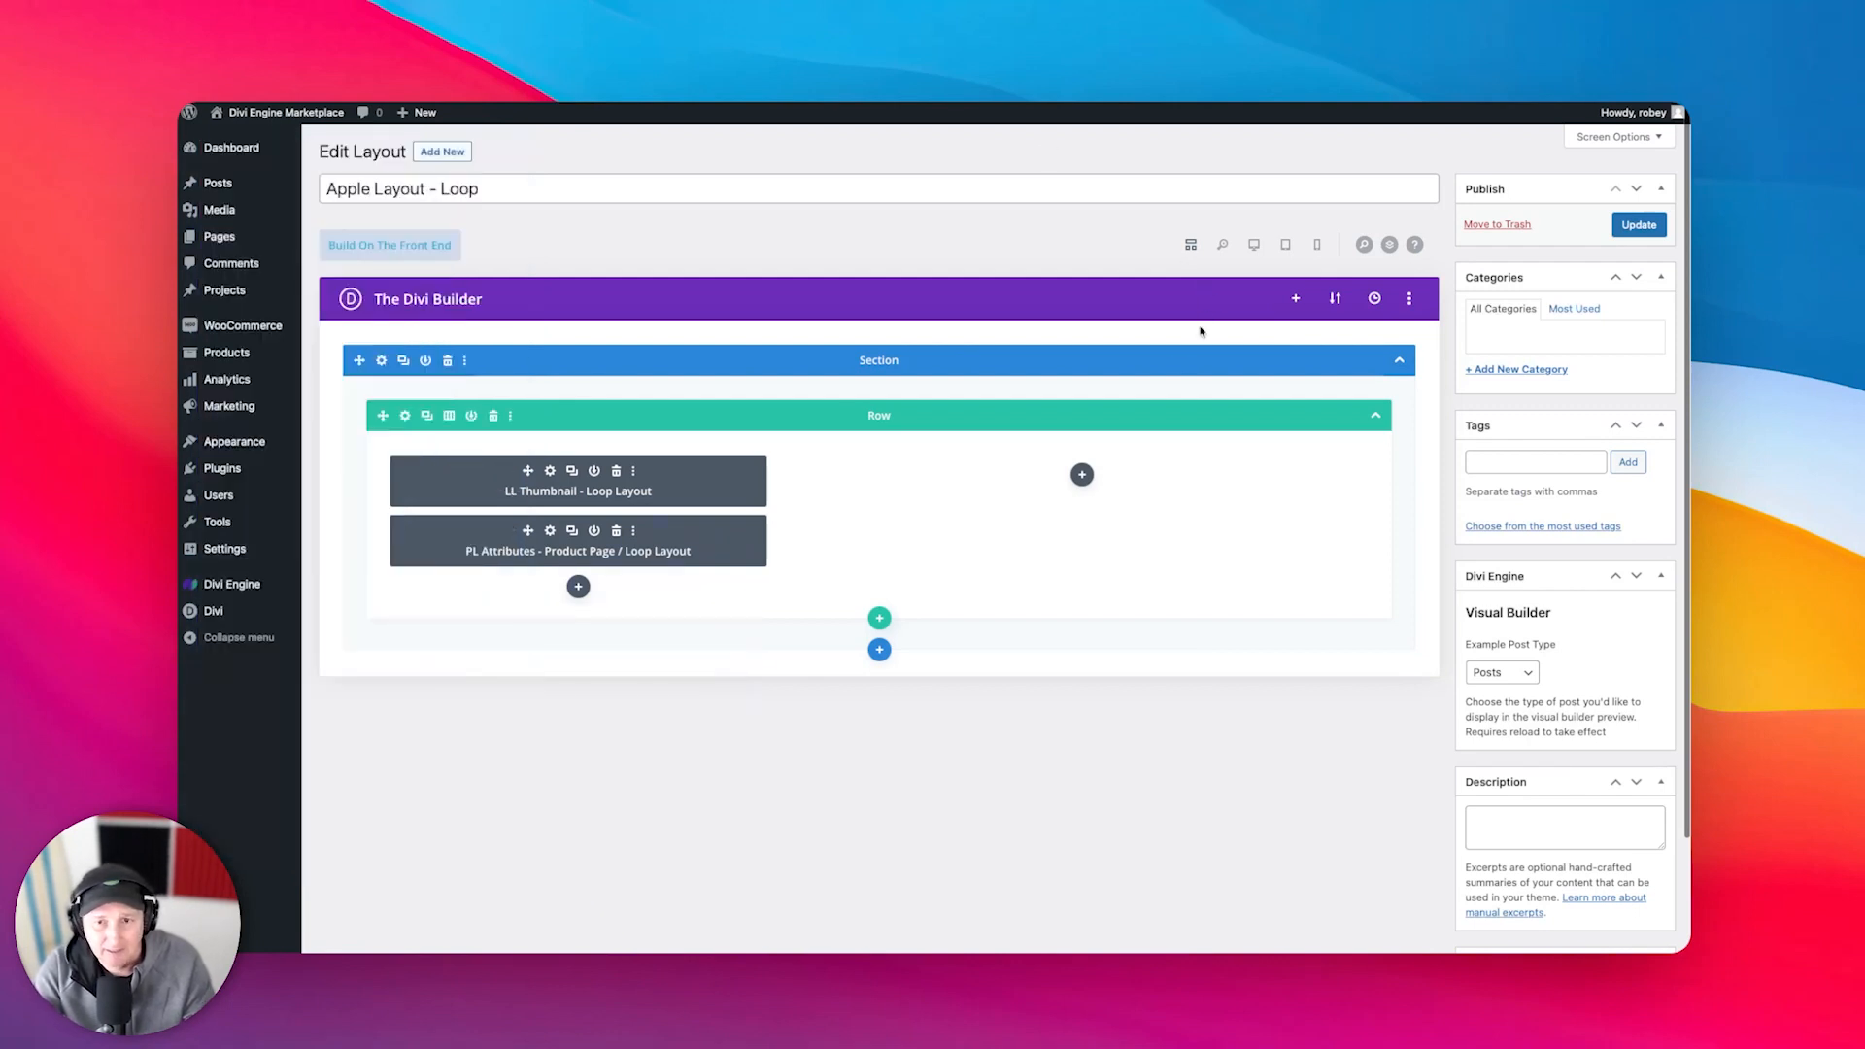
- Search for "loop layout" modules and insert PL Title - Product Page / Loop Layout into the row's second column
{"action": "left_click", "coordinate": [1083, 475]}
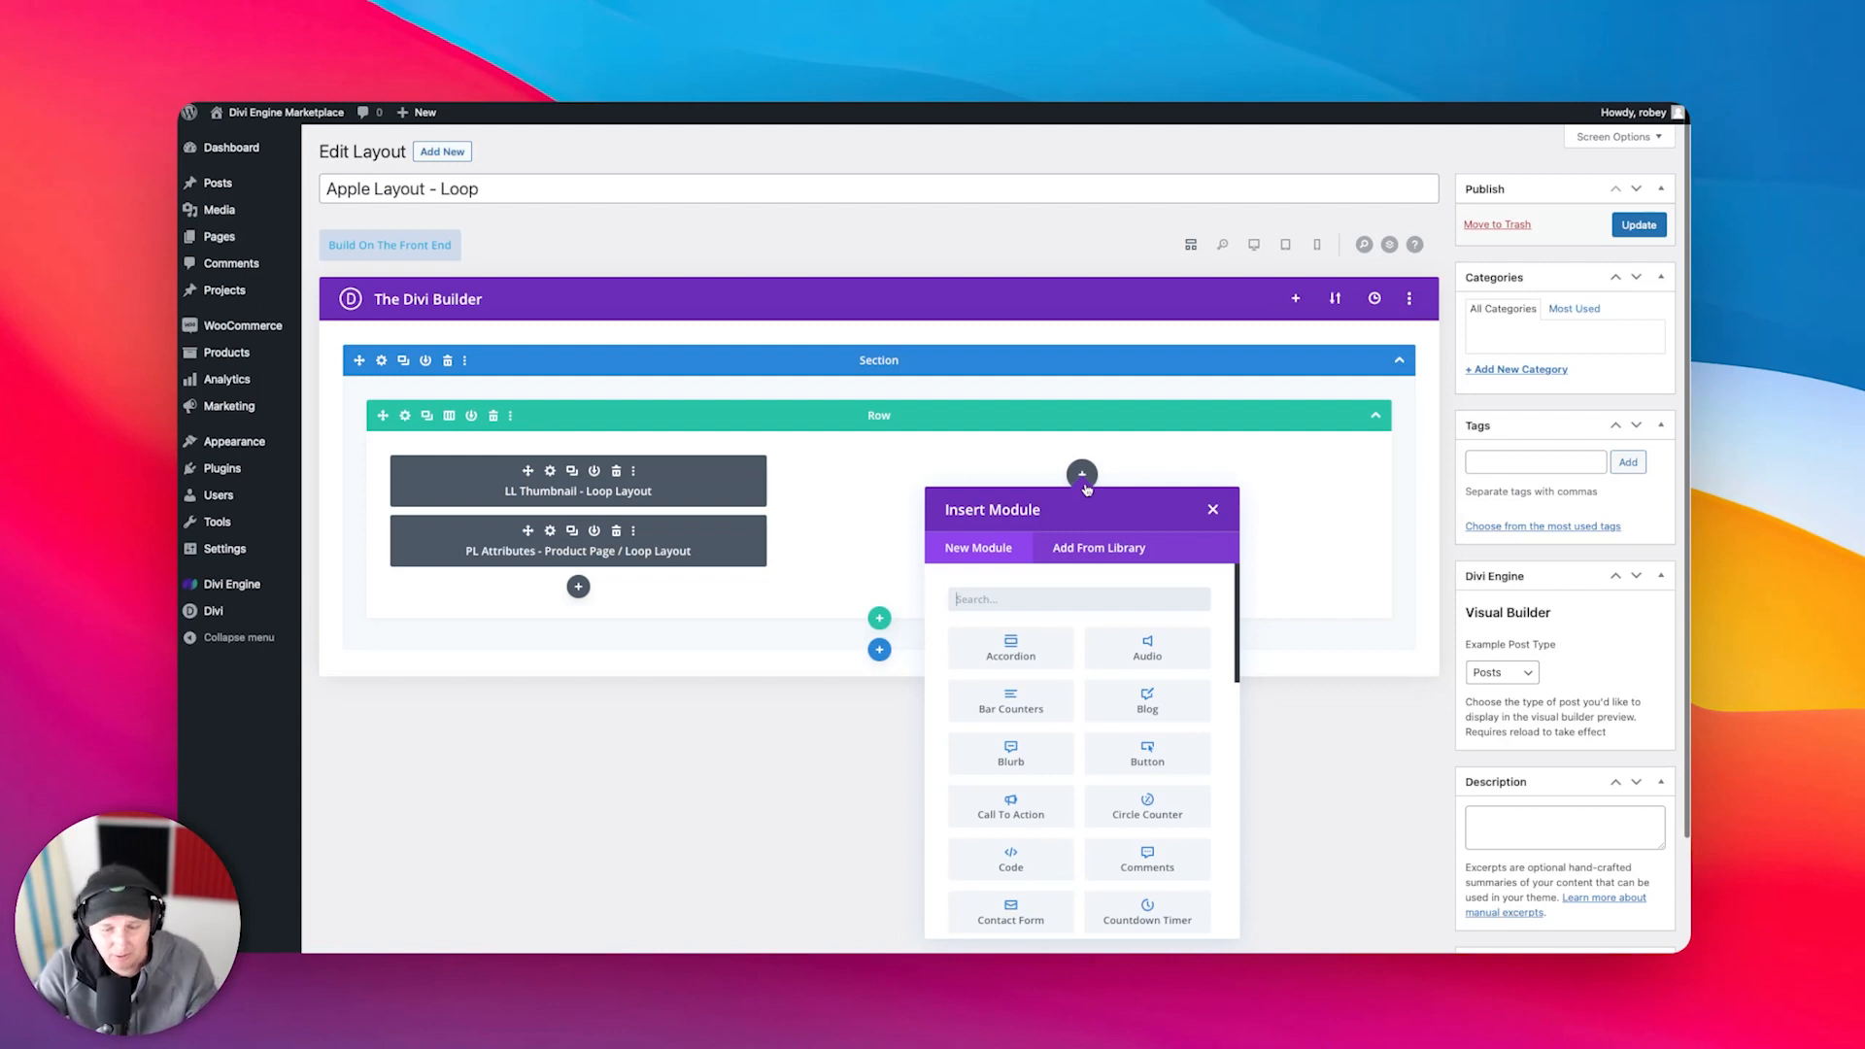
{"action": "type", "text": "loop layout"}
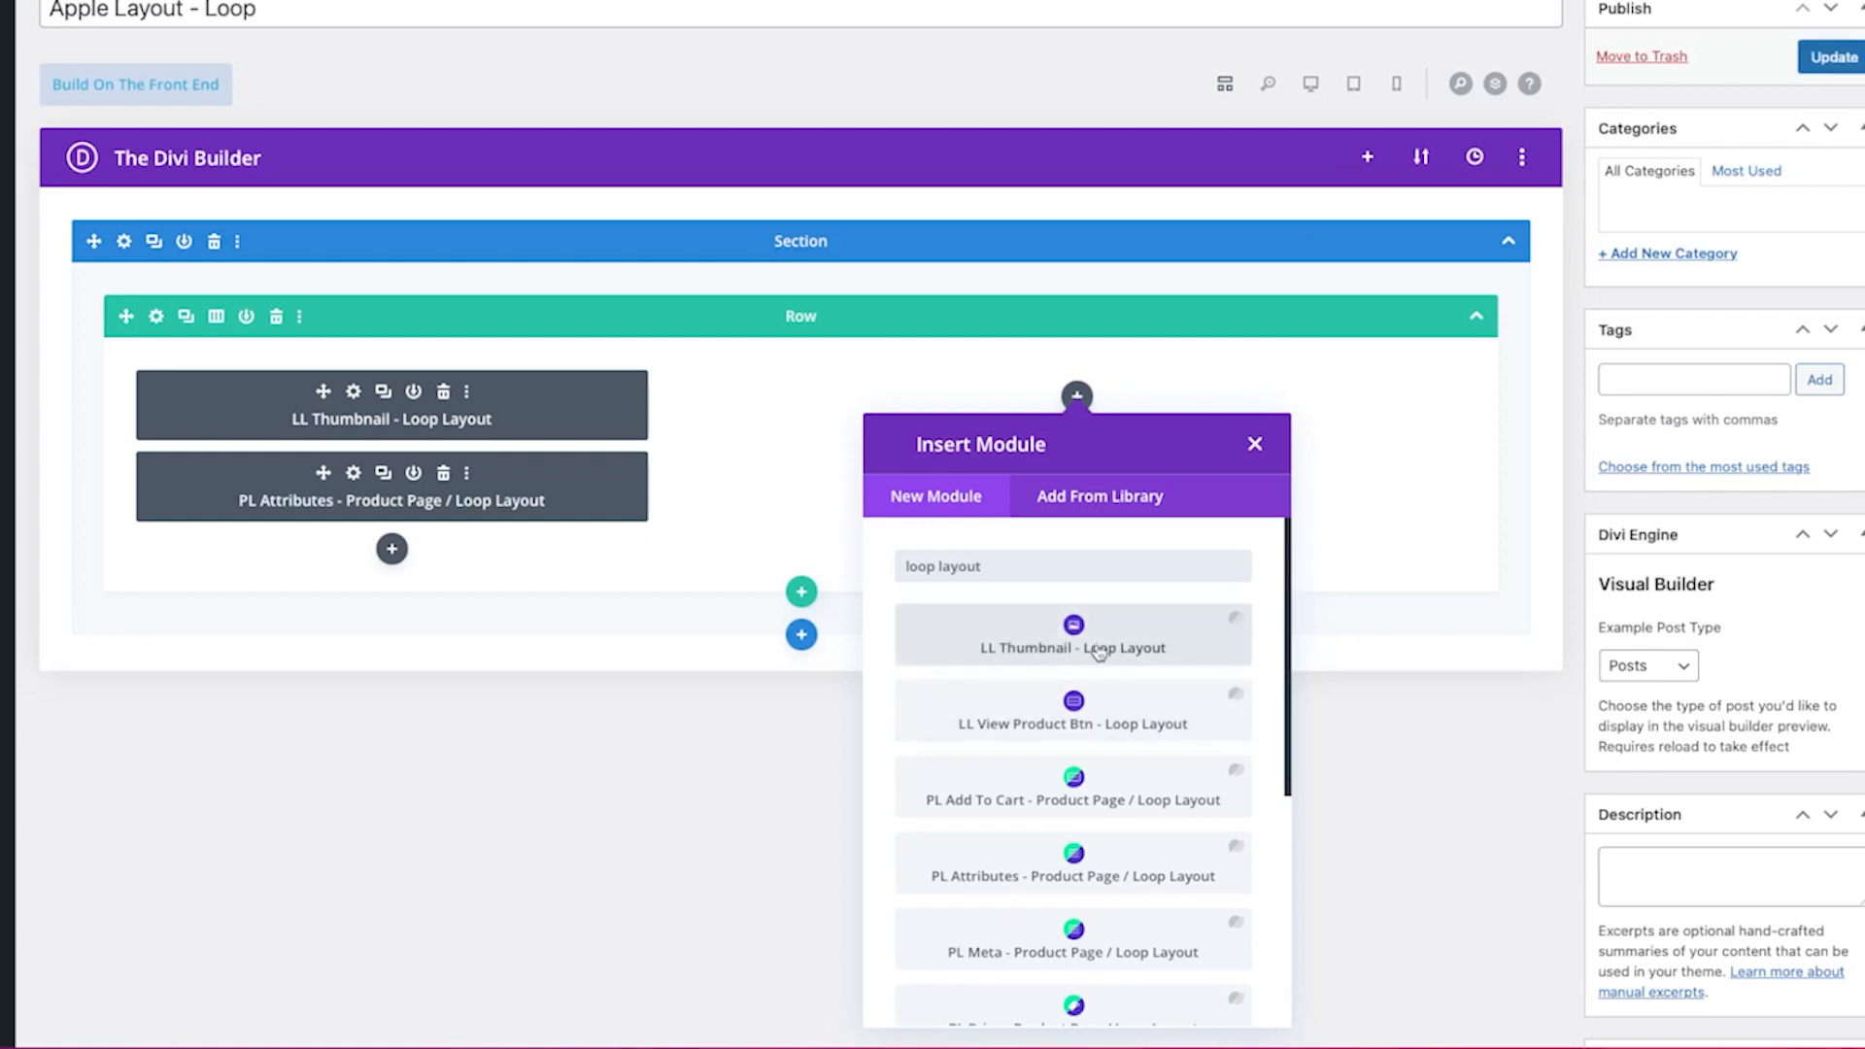
{"action": "scroll", "coordinate": [1100, 654], "scroll_direction": "down", "scroll_amount": 2}
{"action": "scroll", "coordinate": [1101, 654], "scroll_direction": "down", "scroll_amount": 2}
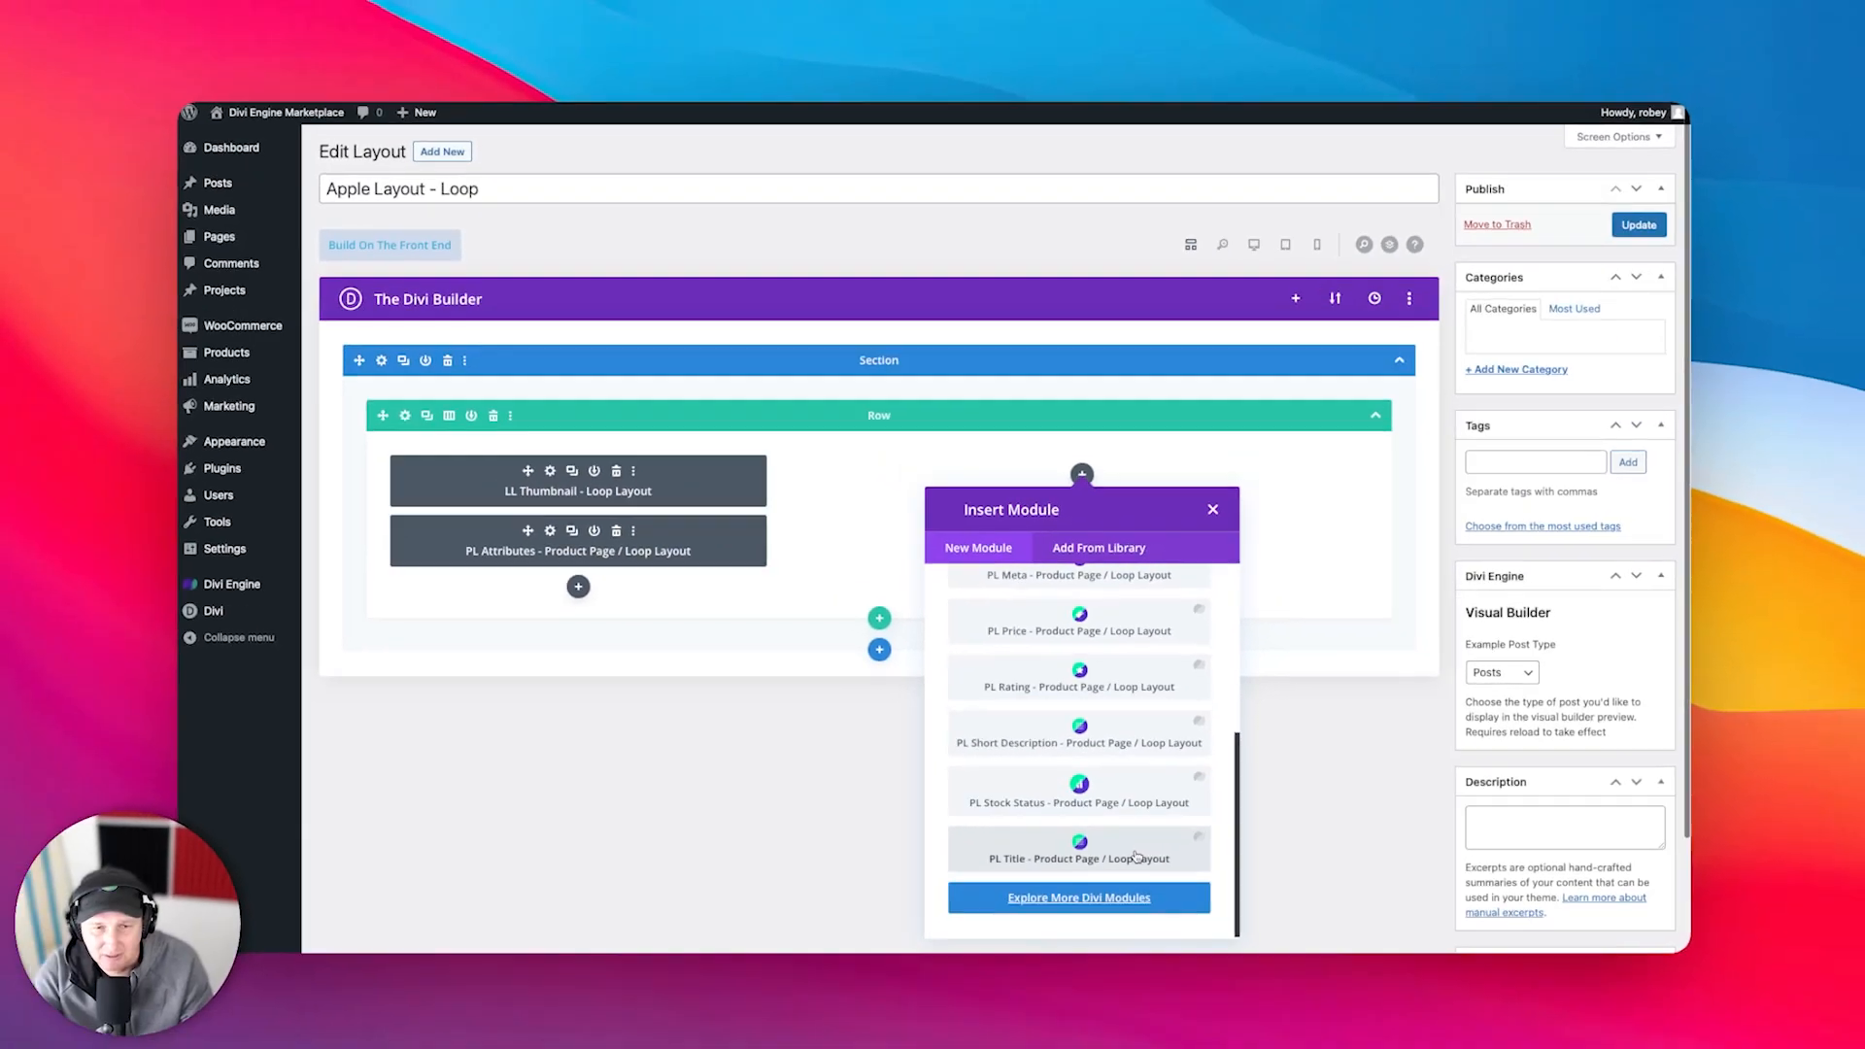
{"action": "left_click", "coordinate": [1117, 911]}
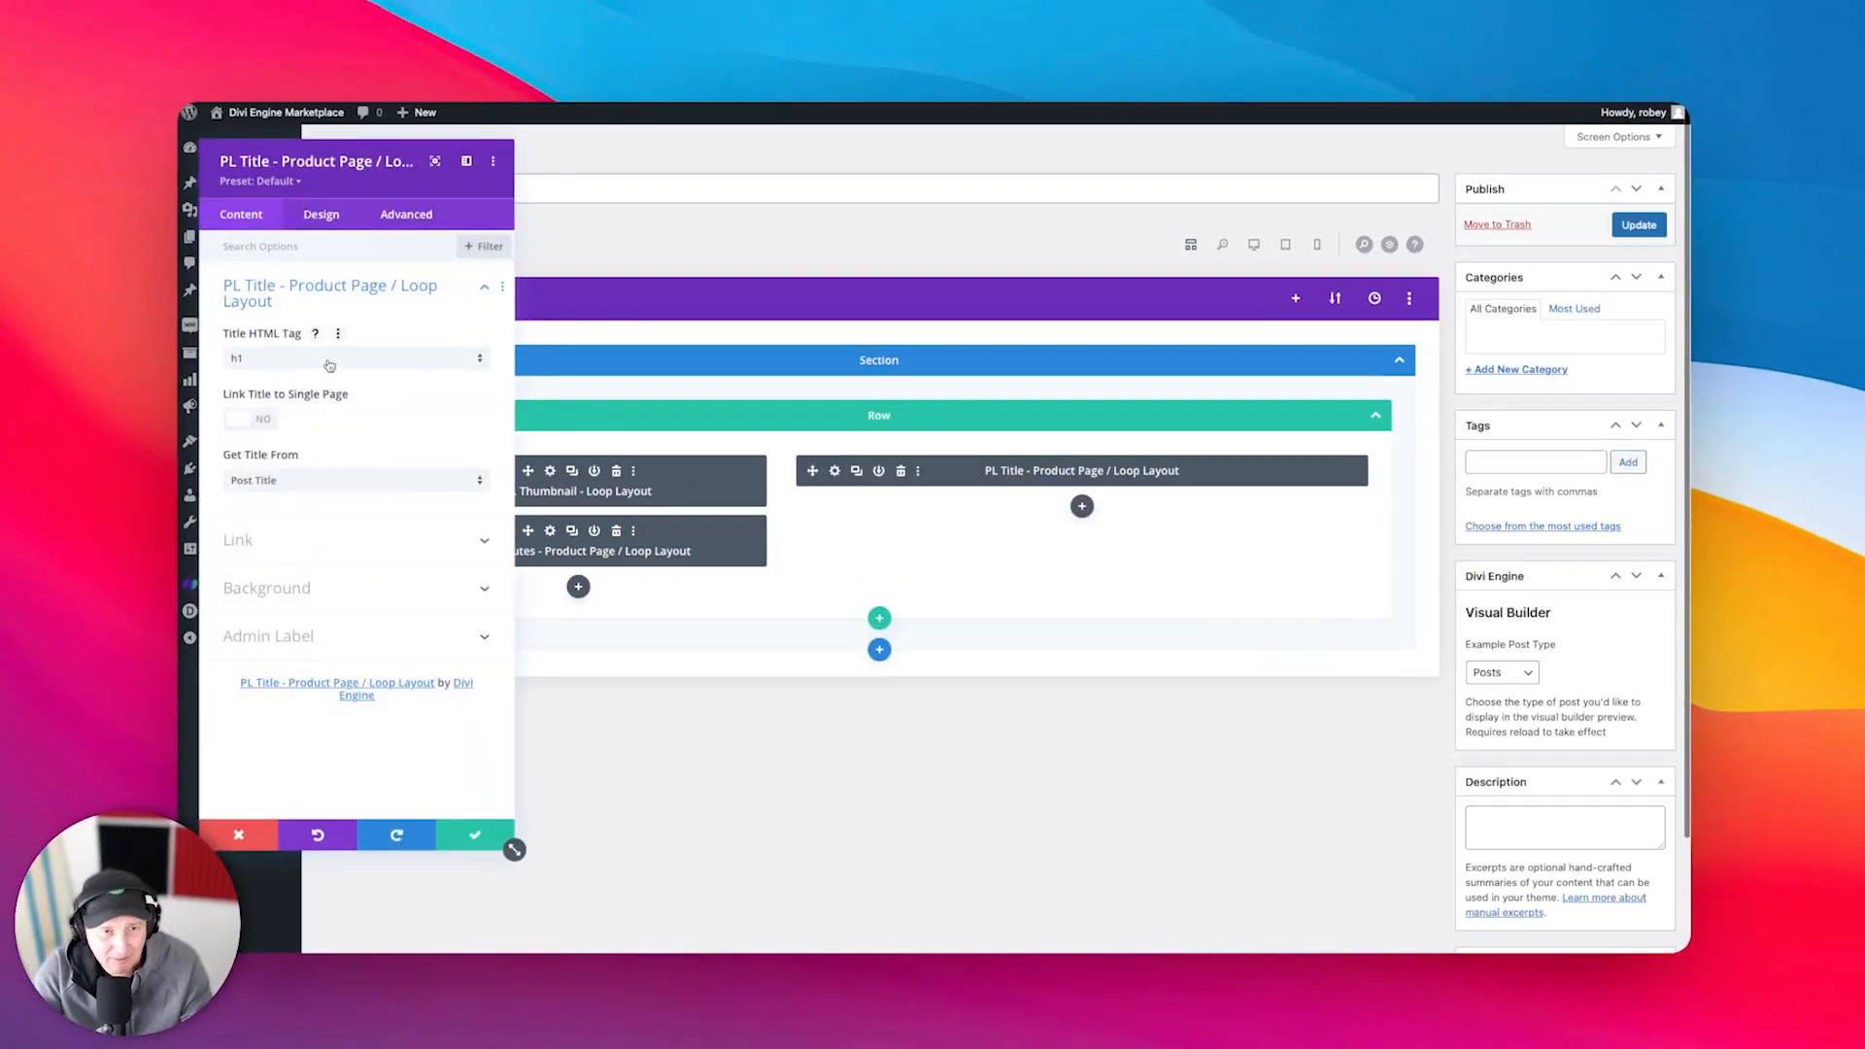
- Turn on Link Title to Single Page, keep Post Title as the title source, and save the title module's settings
{"action": "left_click", "coordinate": [262, 421]}
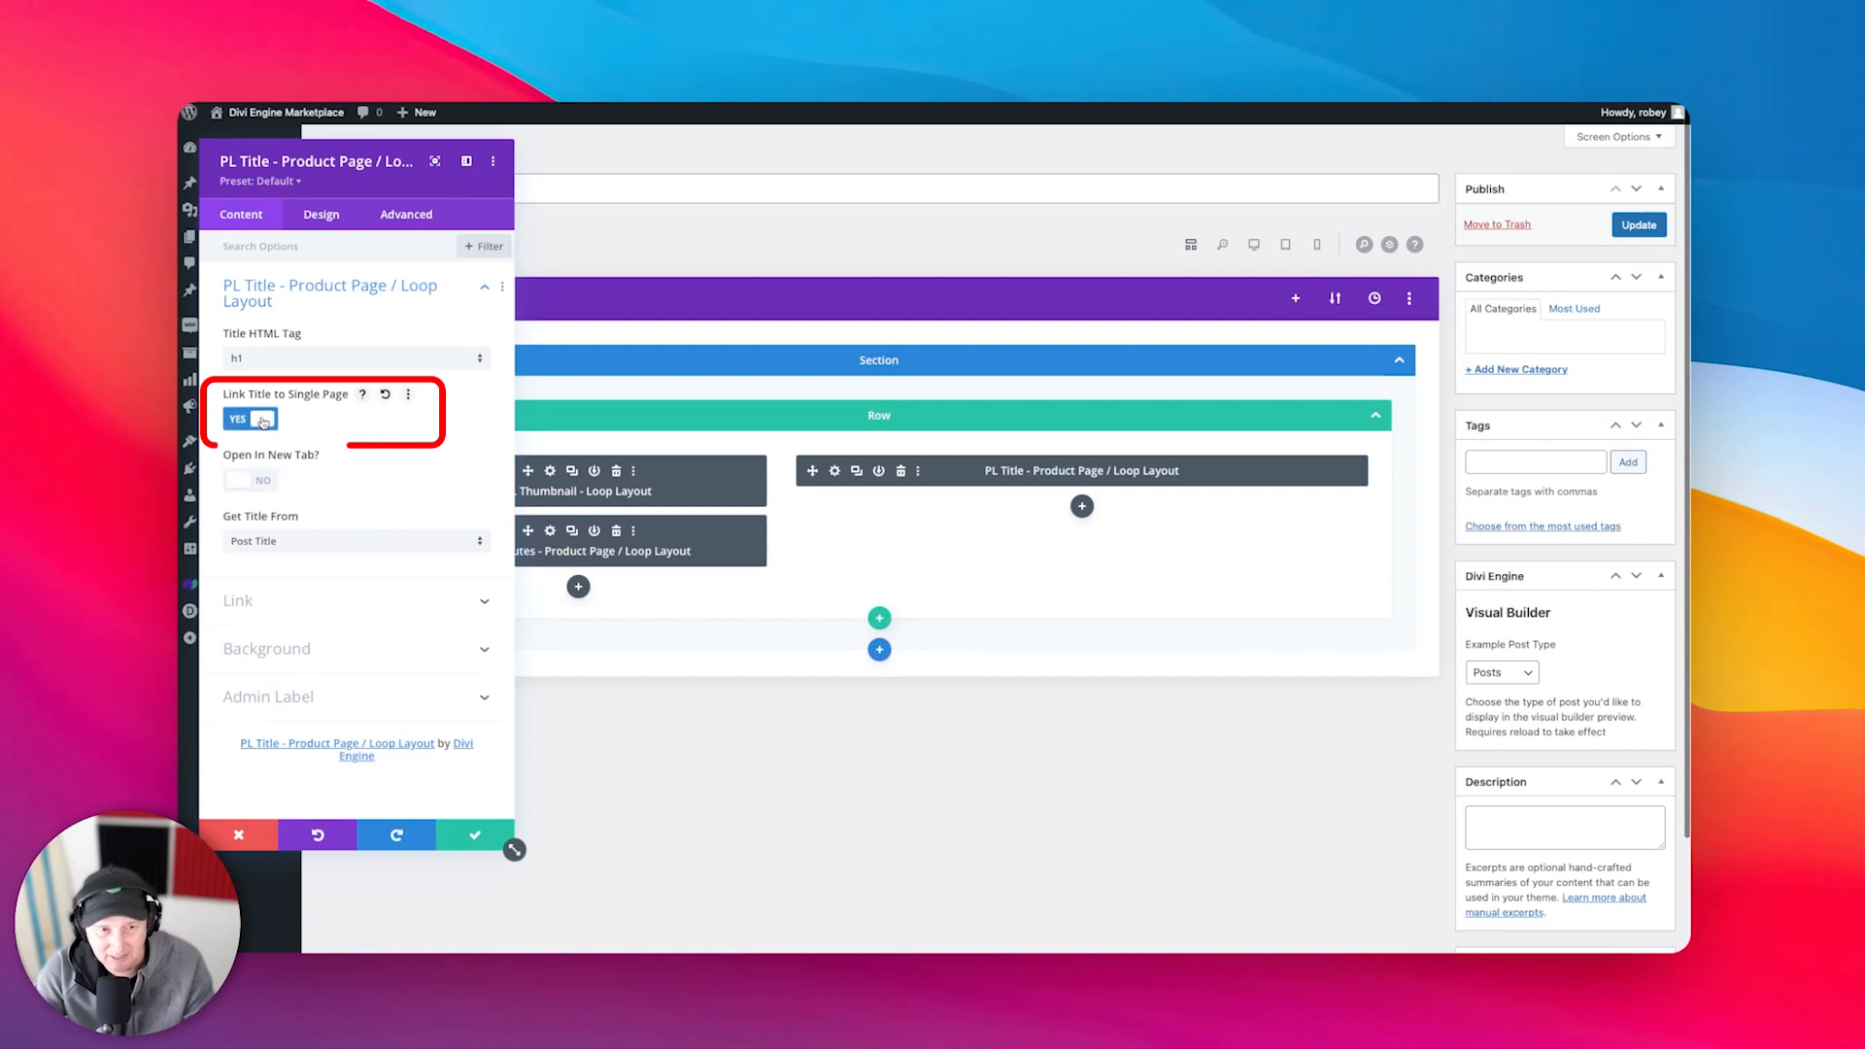
{"action": "left_click", "coordinate": [375, 541]}
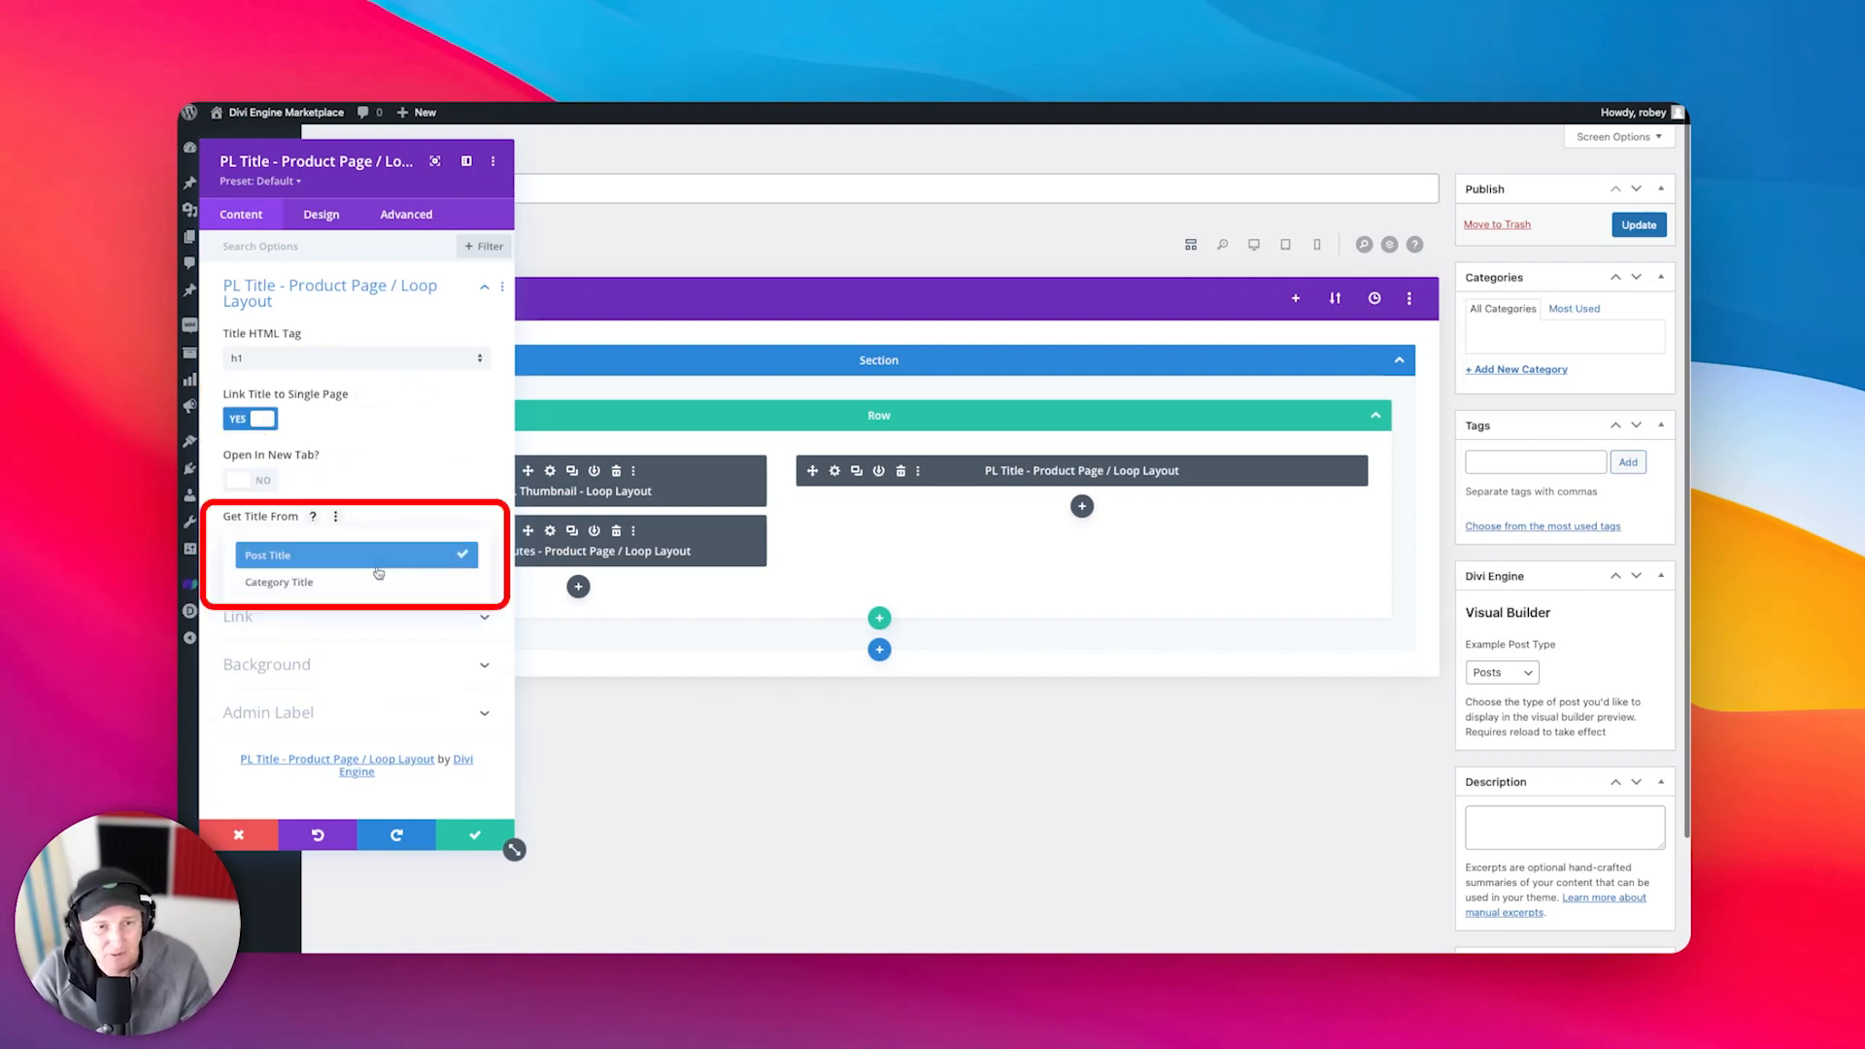
{"action": "left_click", "coordinate": [431, 510]}
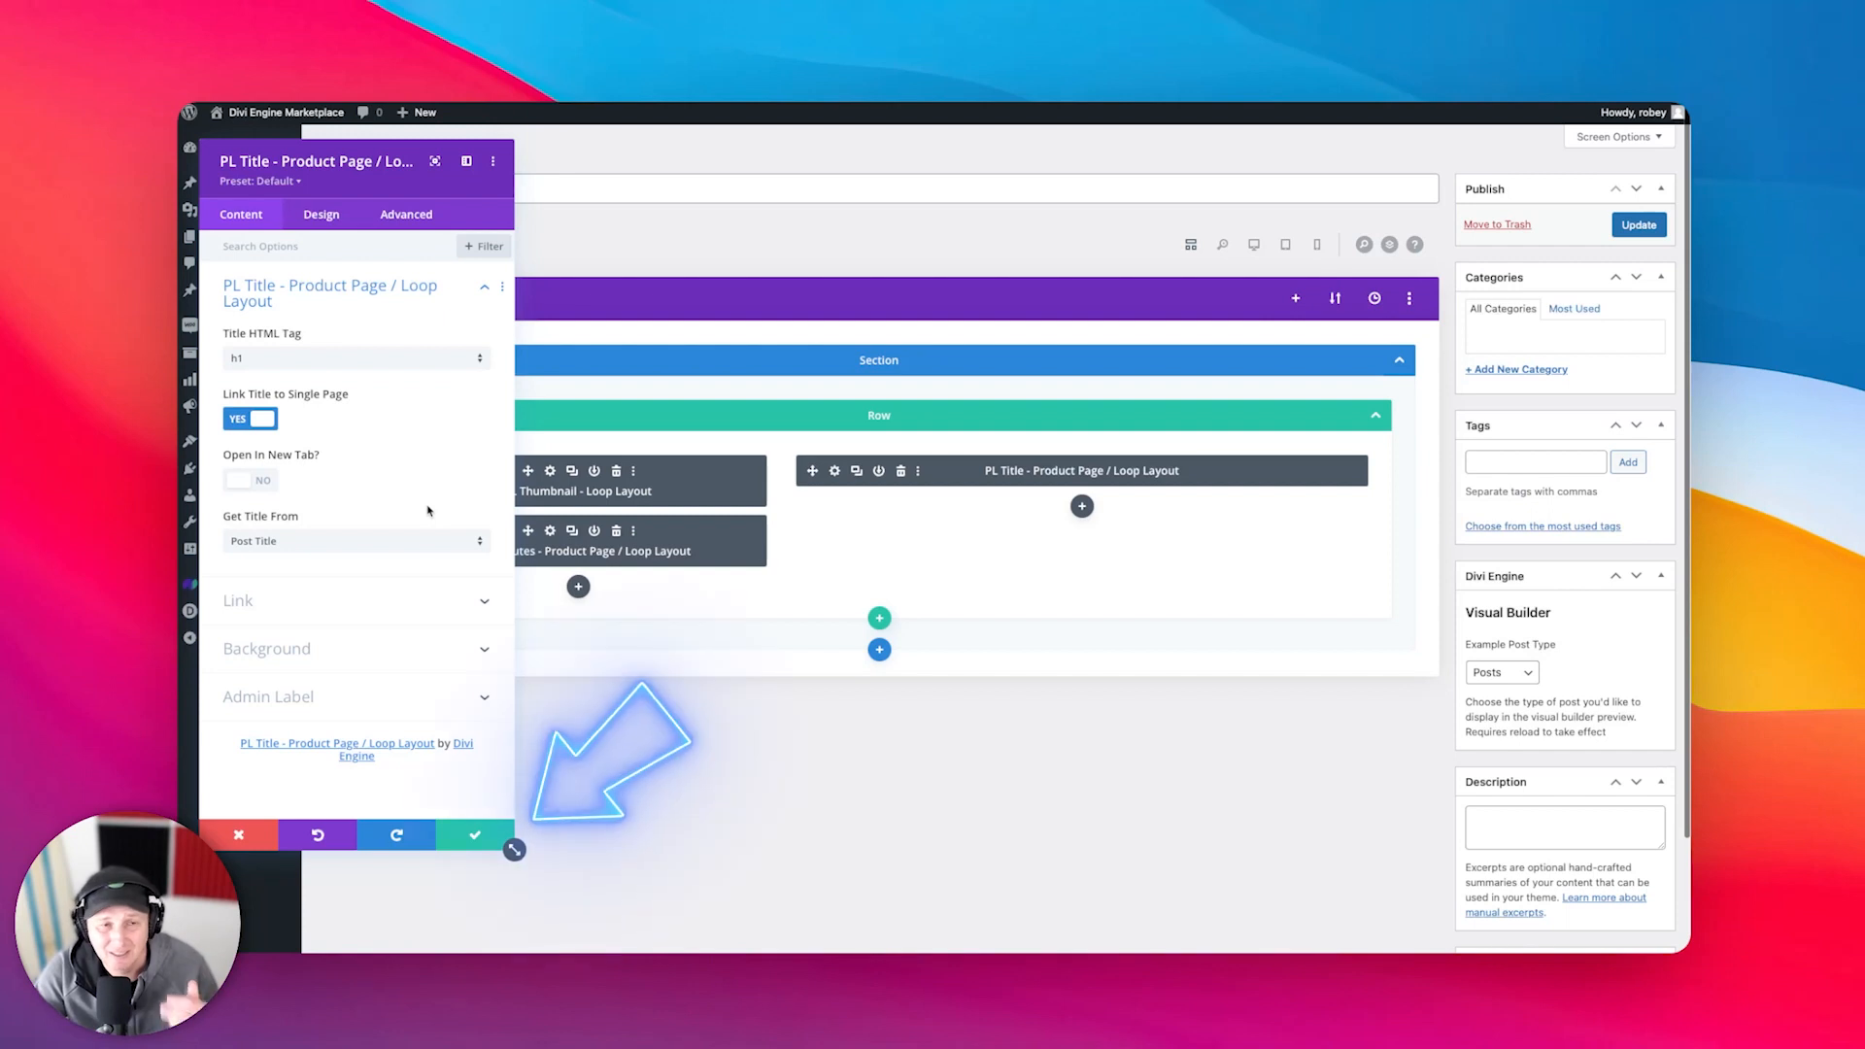
{"action": "left_click", "coordinate": [473, 837]}
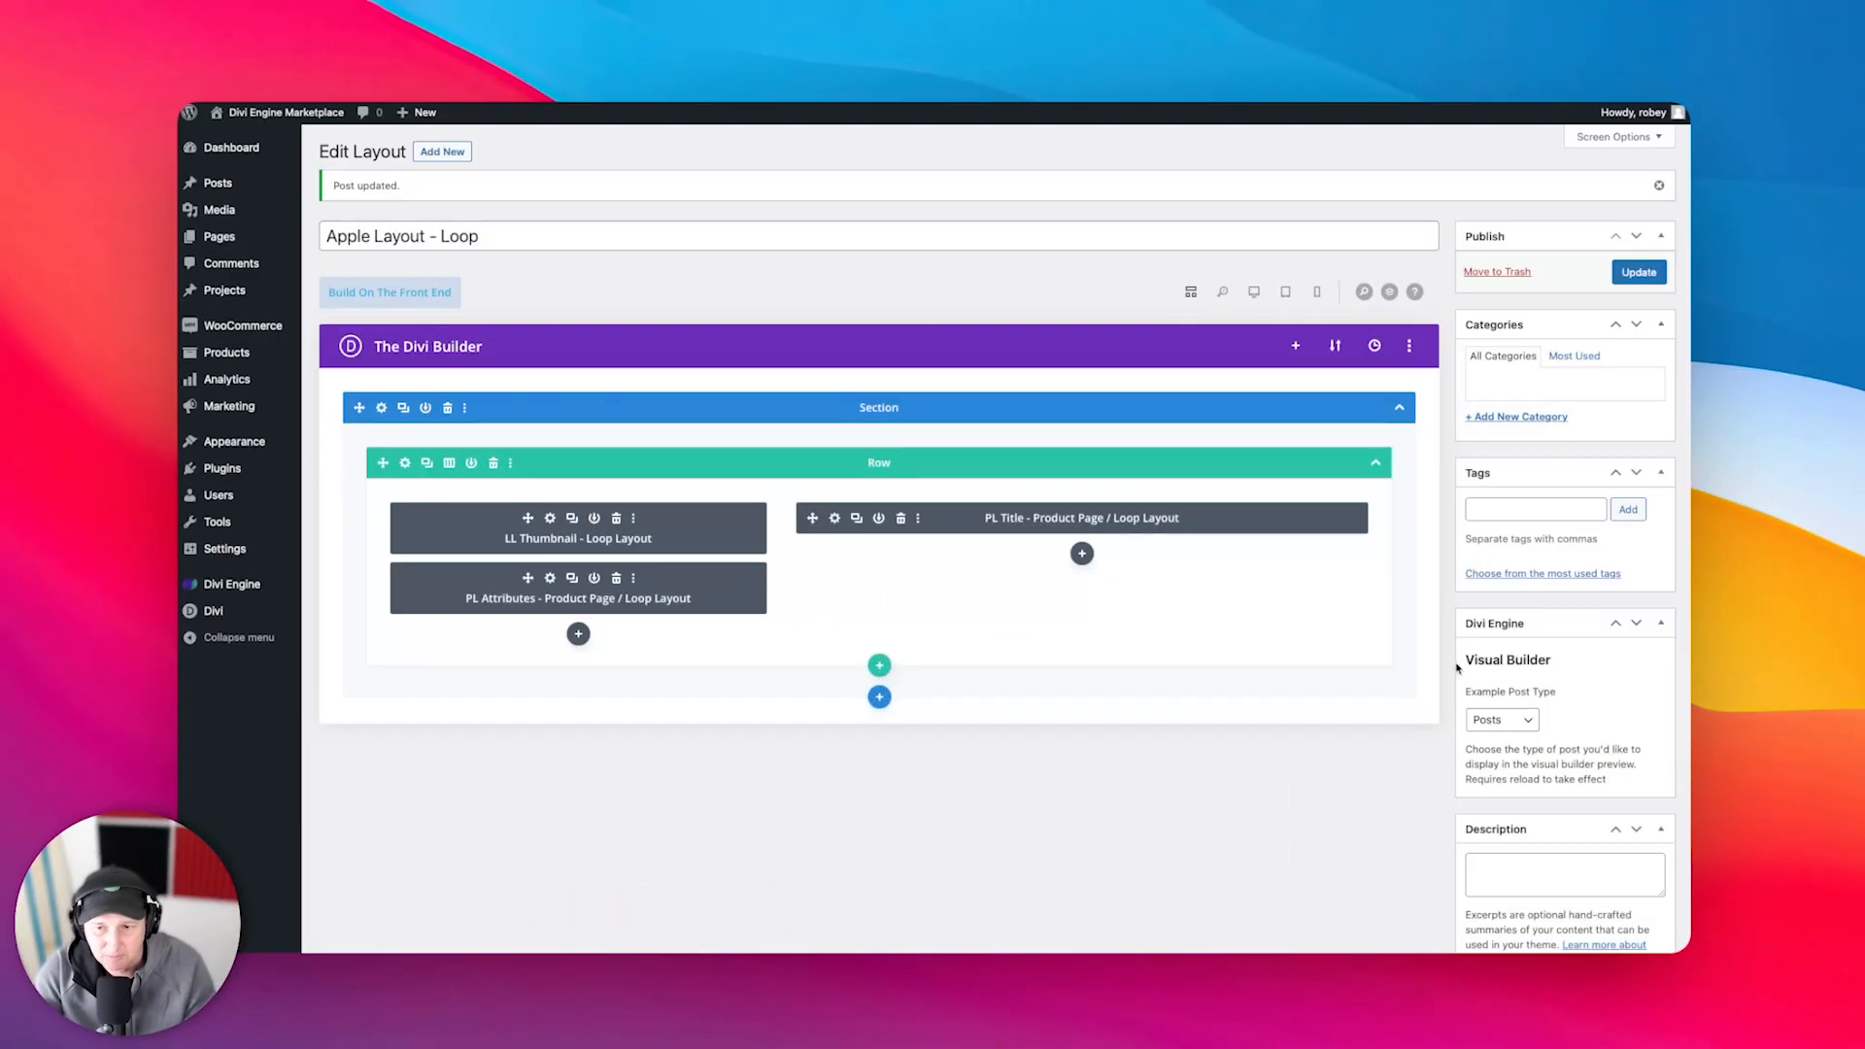
- Set the Apple Layout - Loop layout's Example Post Type to Products and update the layout
{"action": "left_click", "coordinate": [1510, 719]}
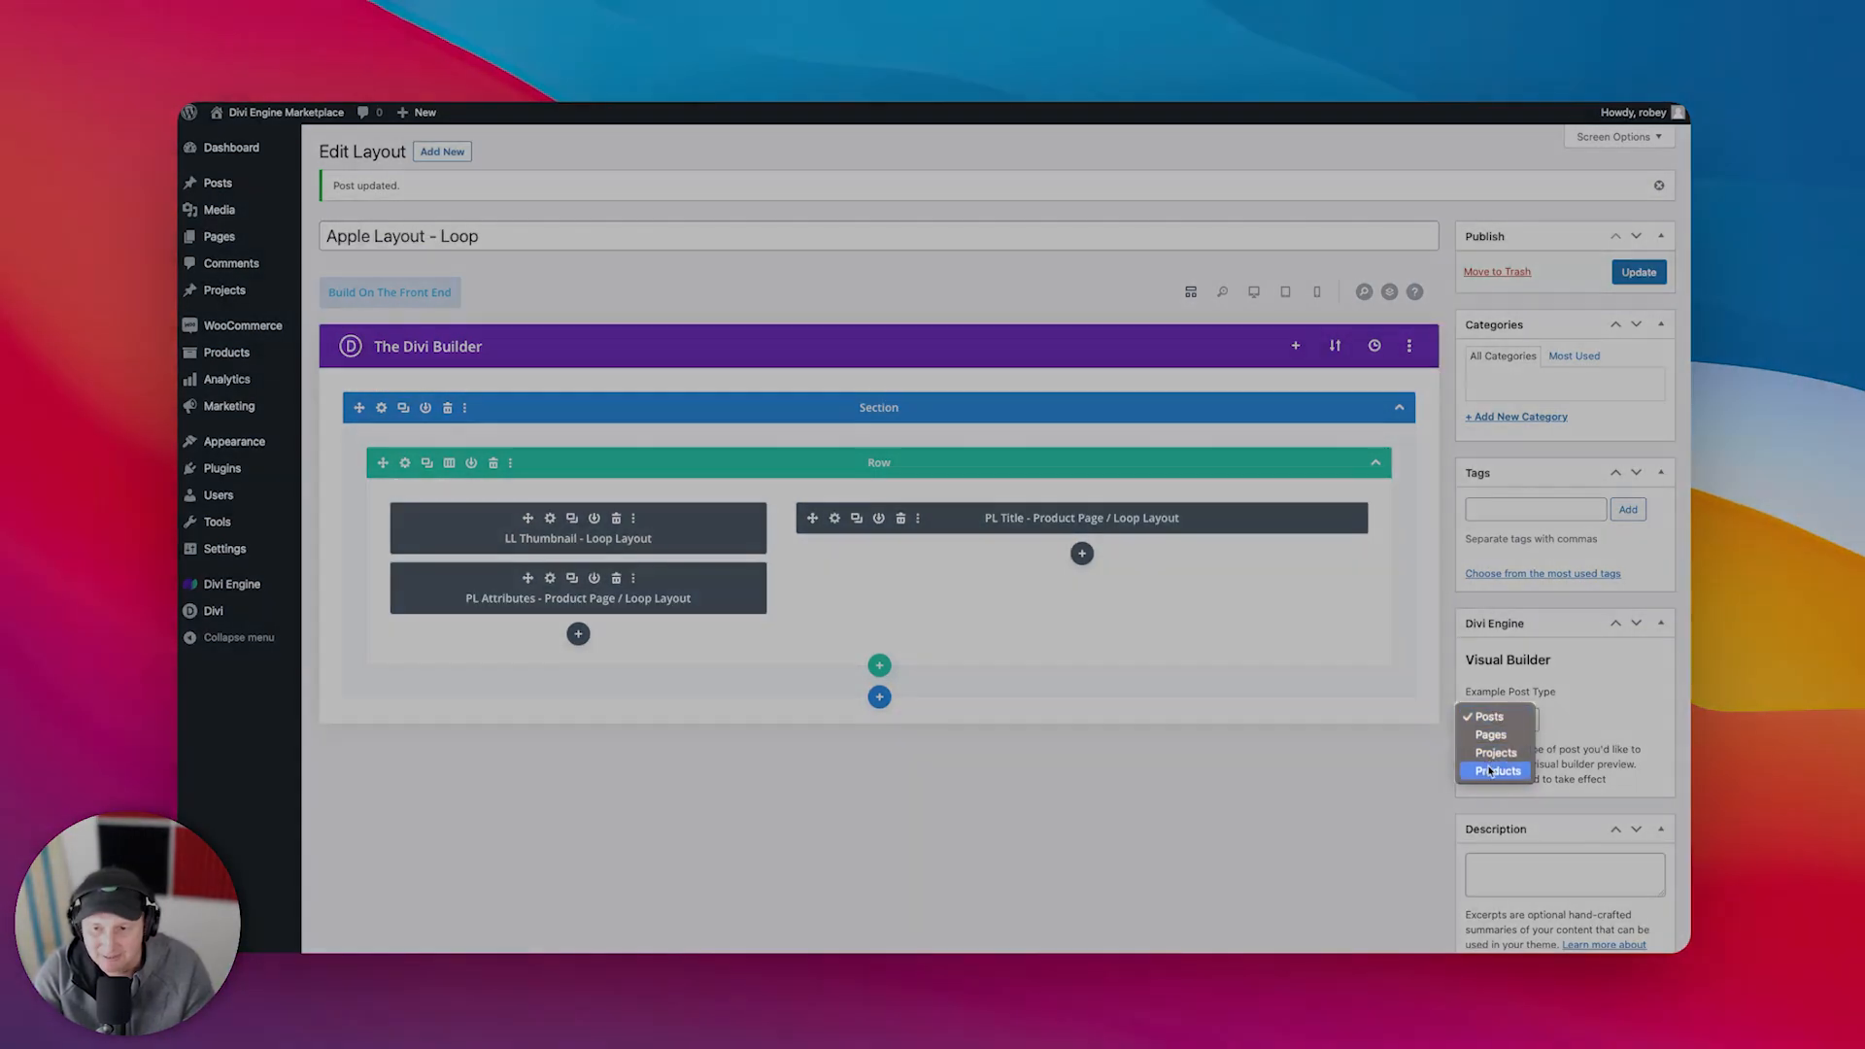
{"action": "left_click", "coordinate": [1494, 770]}
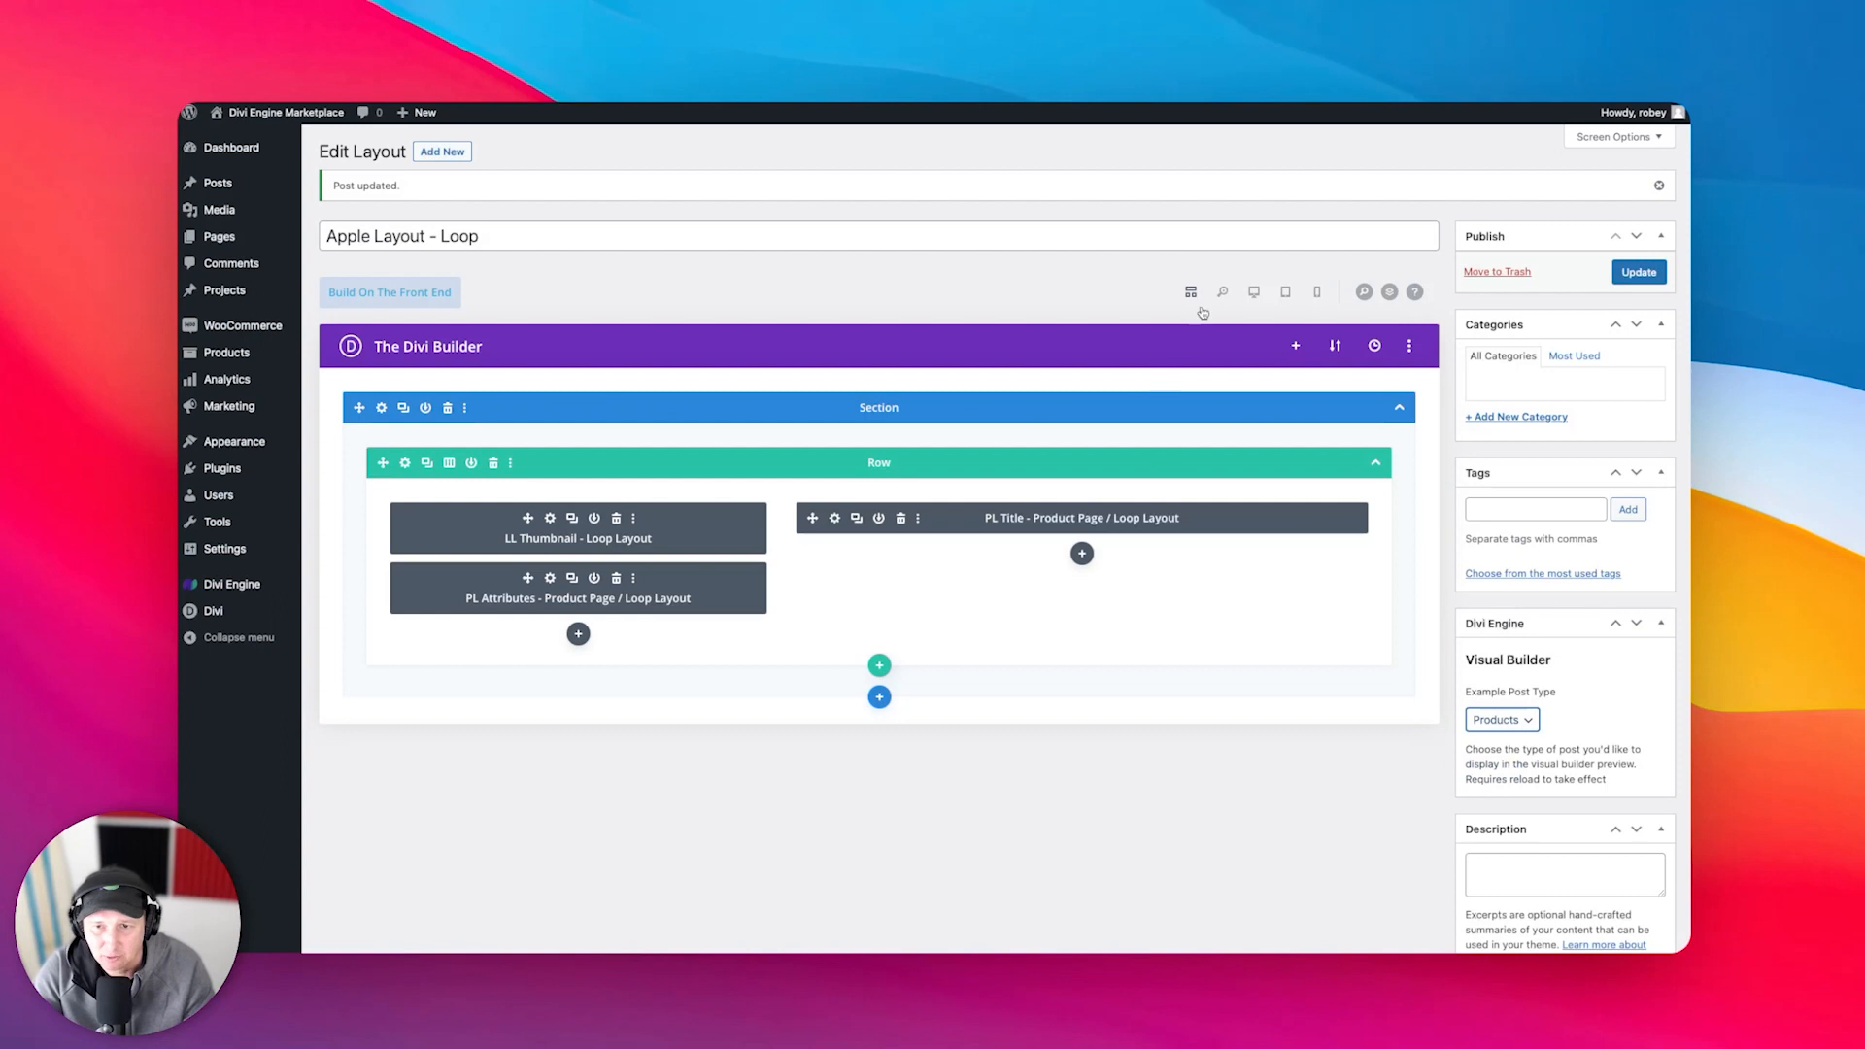
{"action": "left_click", "coordinate": [1255, 292]}
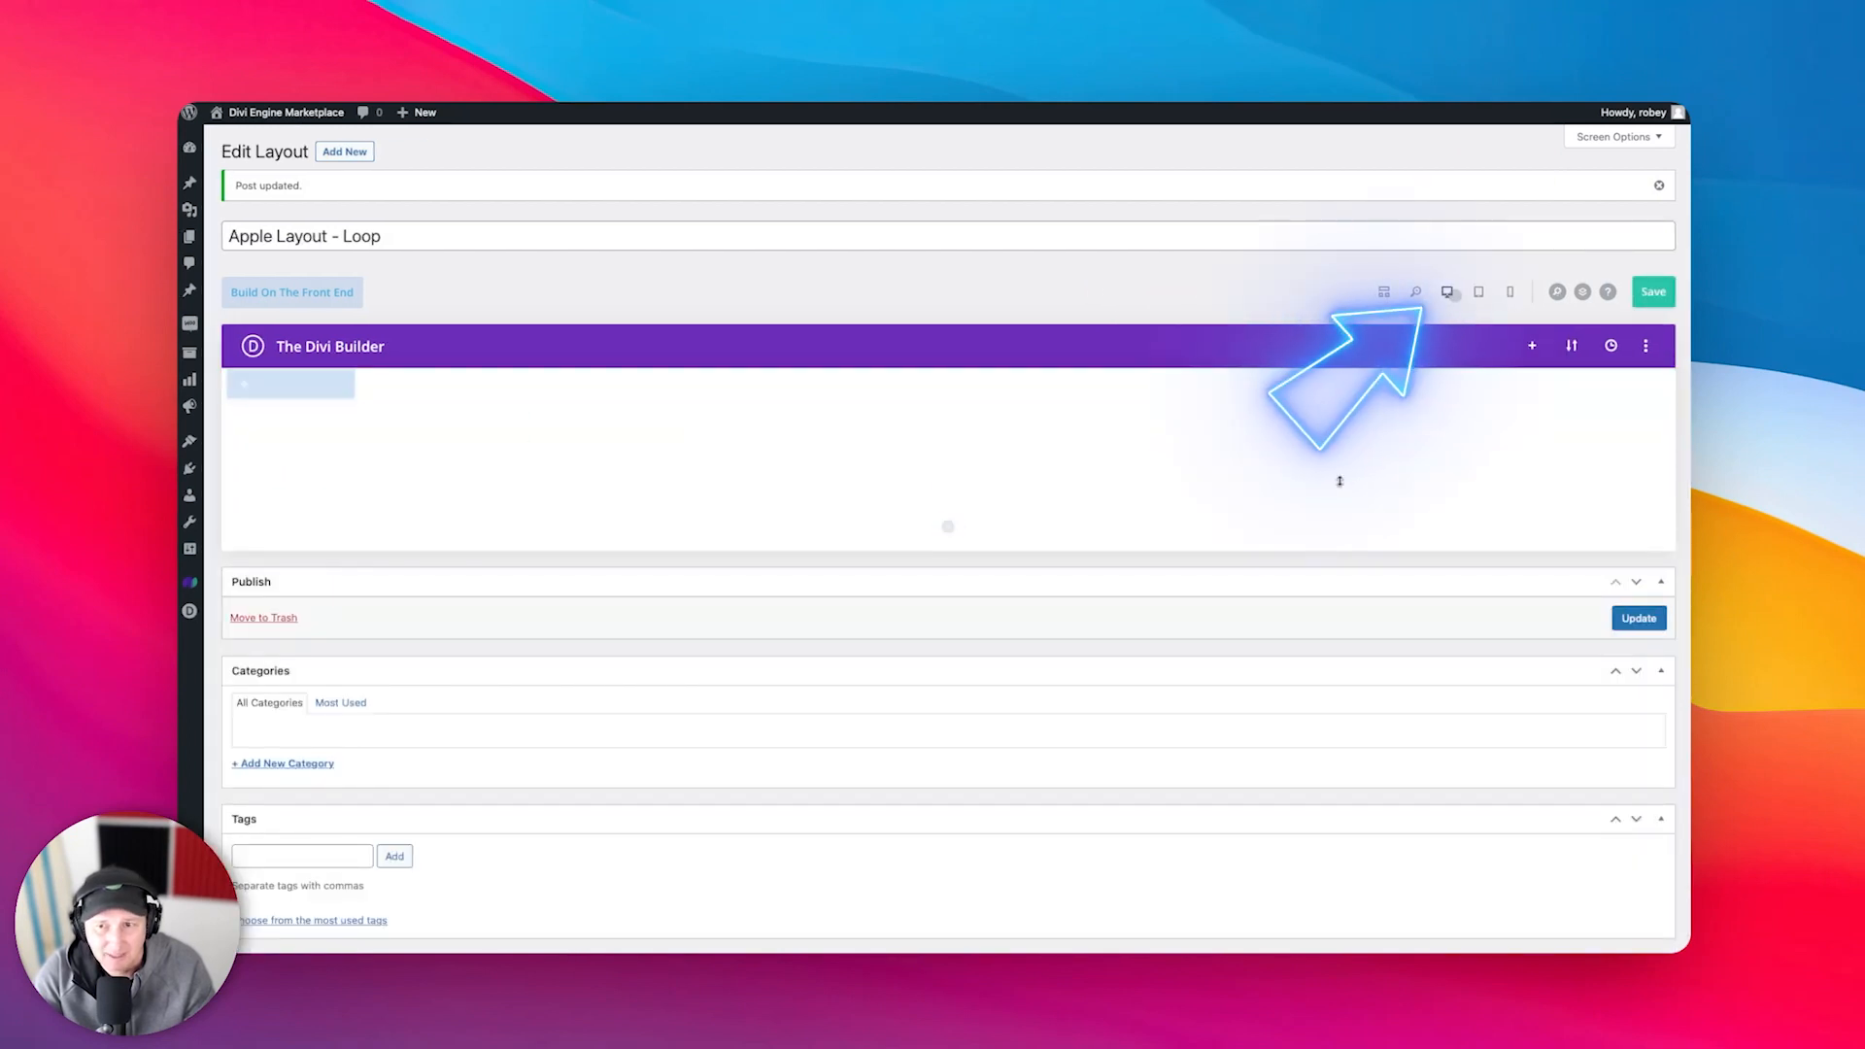
{"action": "left_click", "coordinate": [1448, 295]}
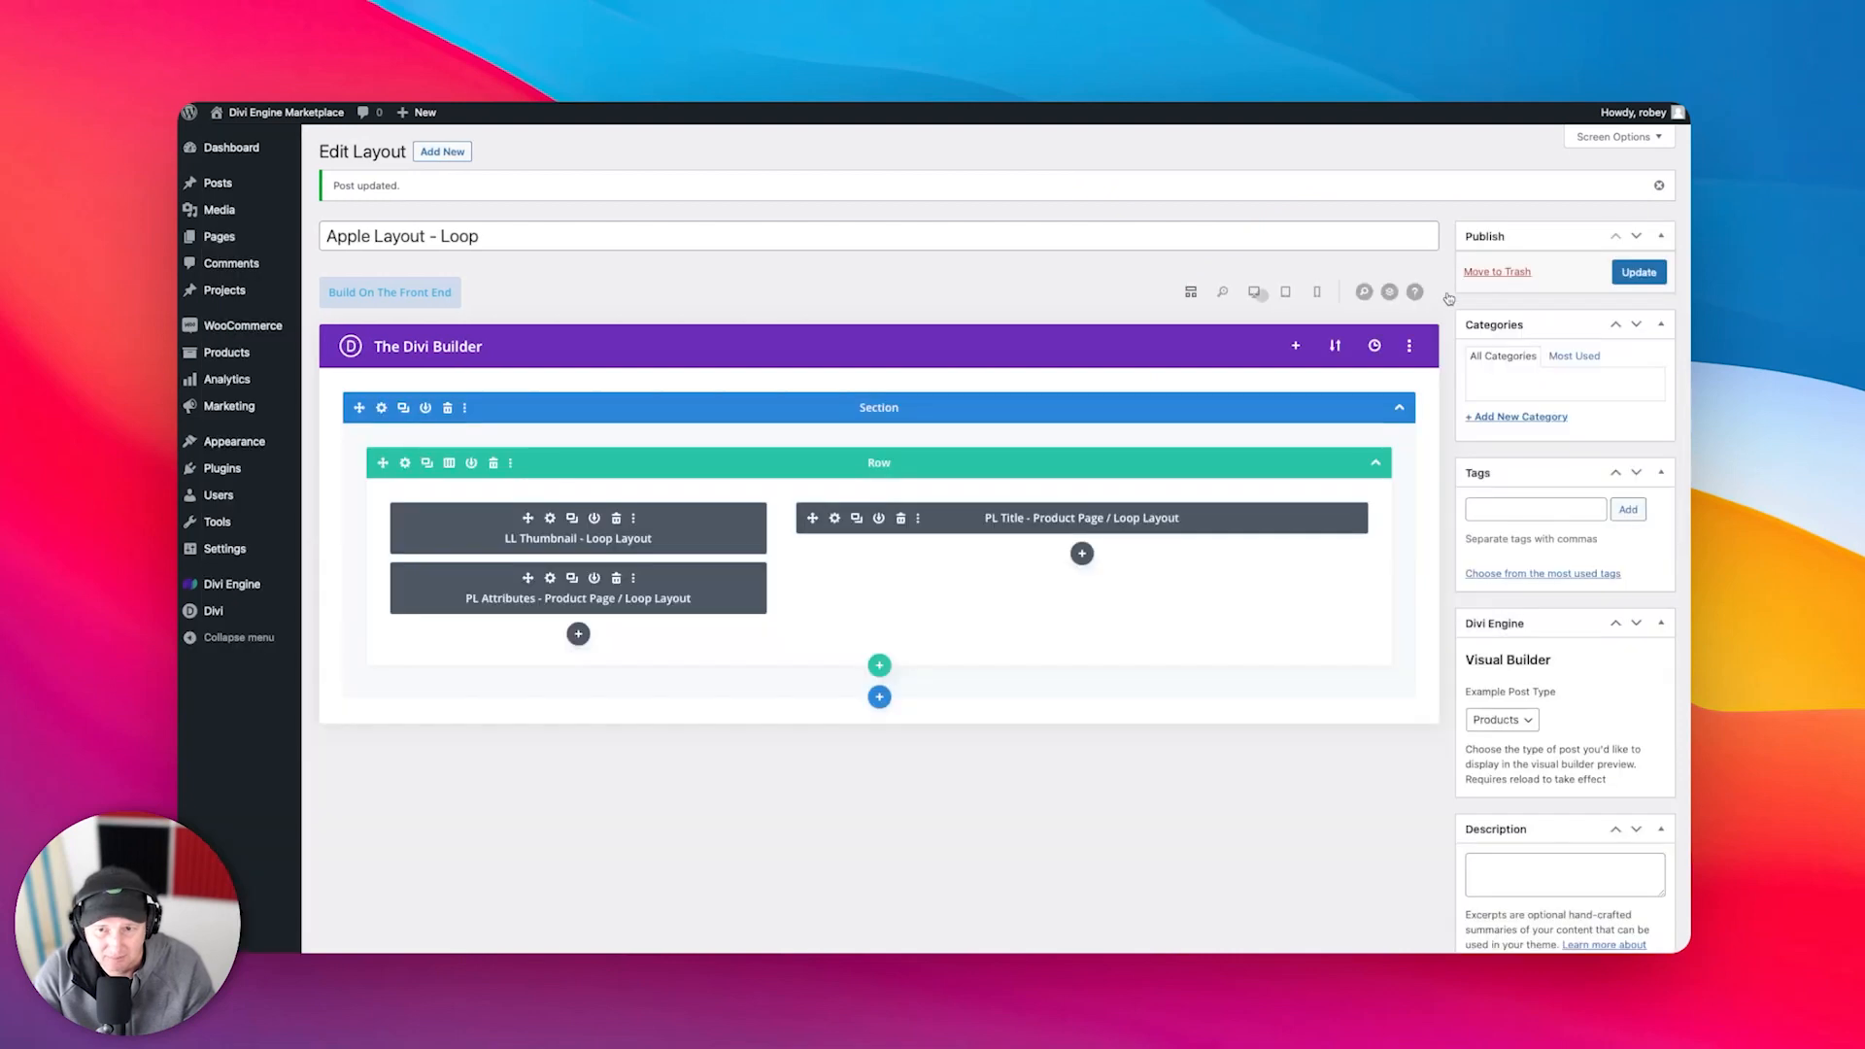
{"action": "left_click", "coordinate": [1258, 292]}
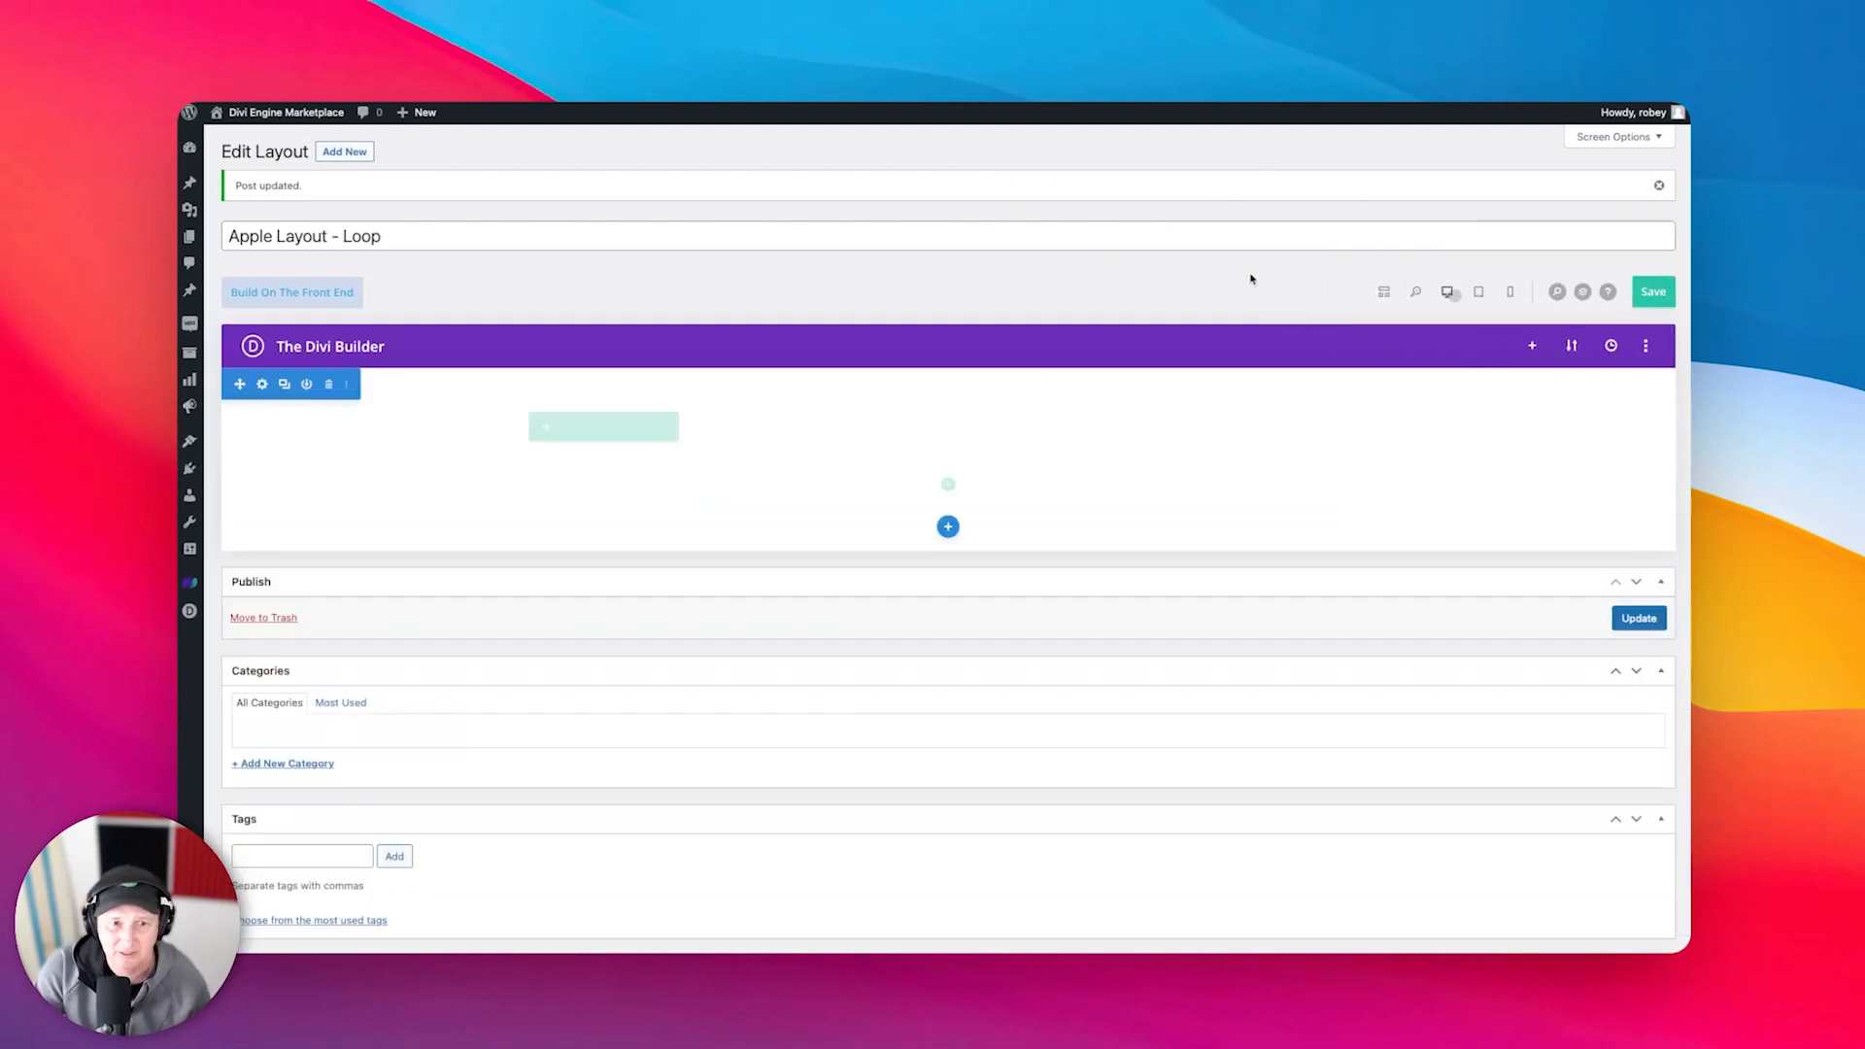
{"action": "scroll", "coordinate": [1361, 500], "scroll_direction": "down", "scroll_amount": 5}
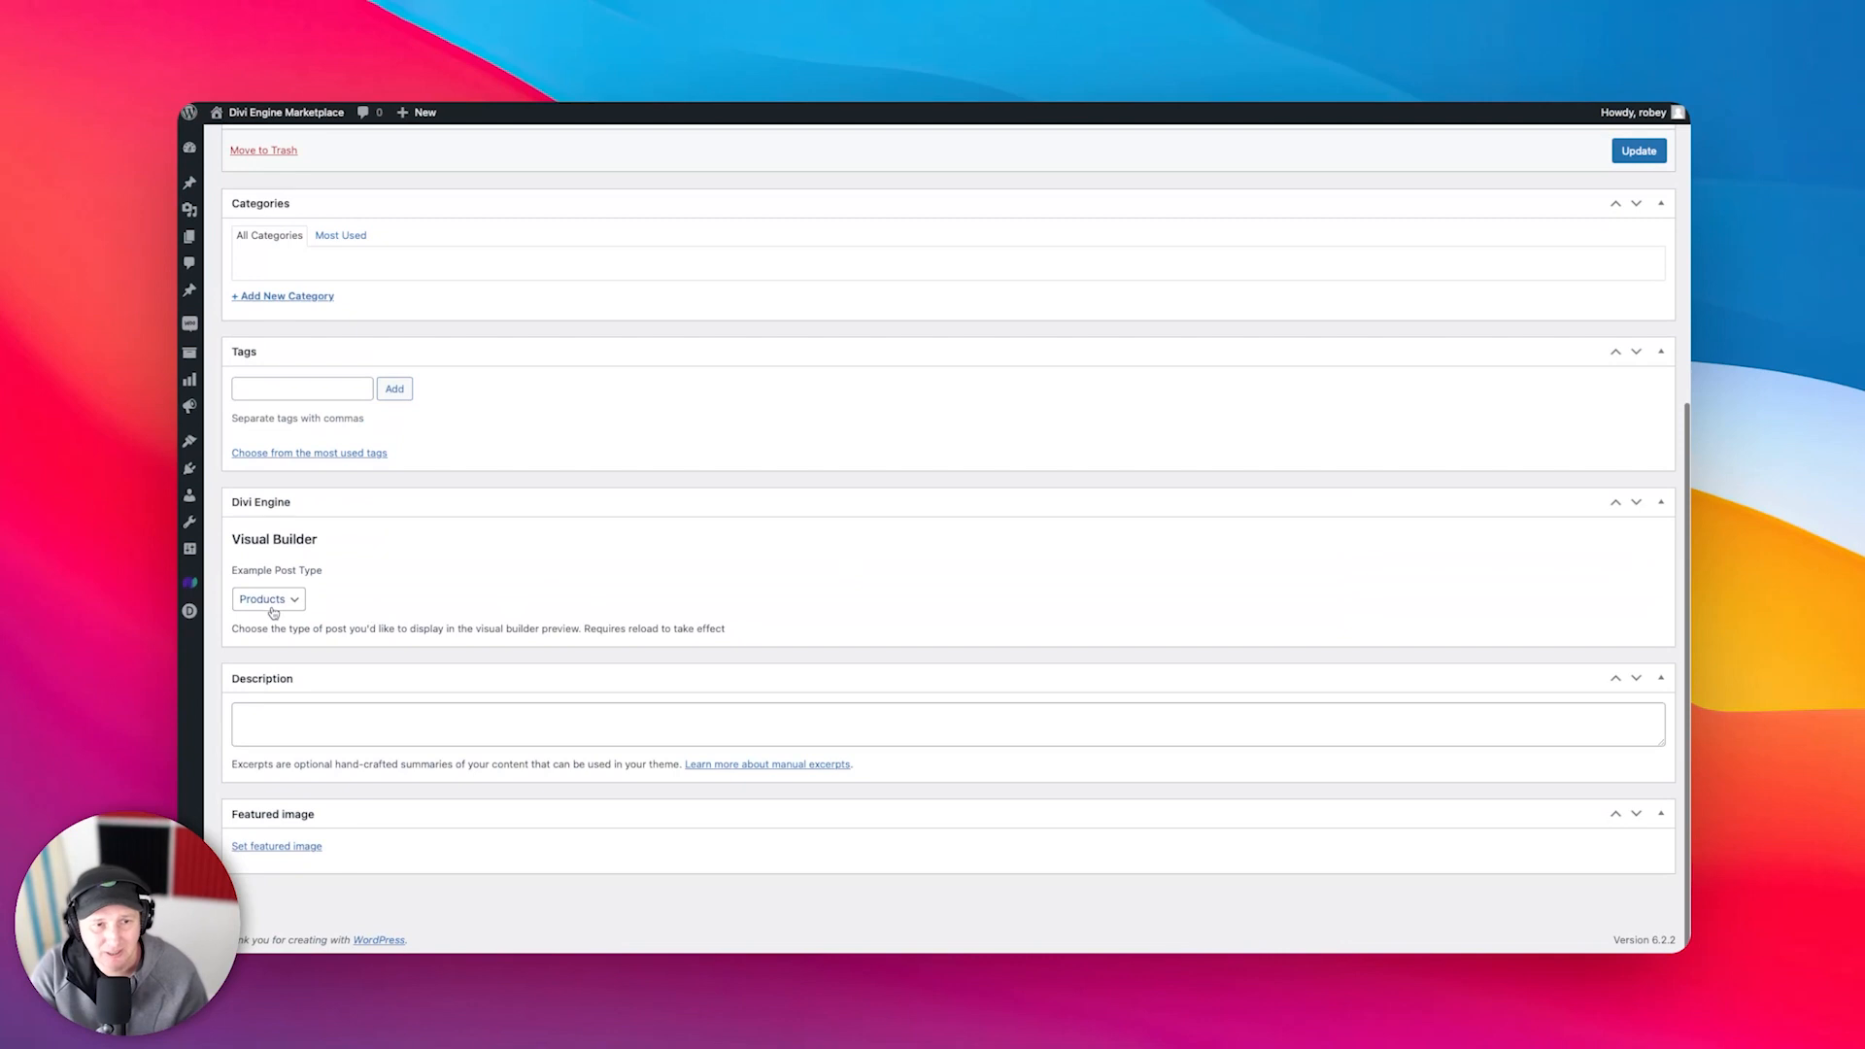
{"action": "left_click", "coordinate": [1651, 150]}
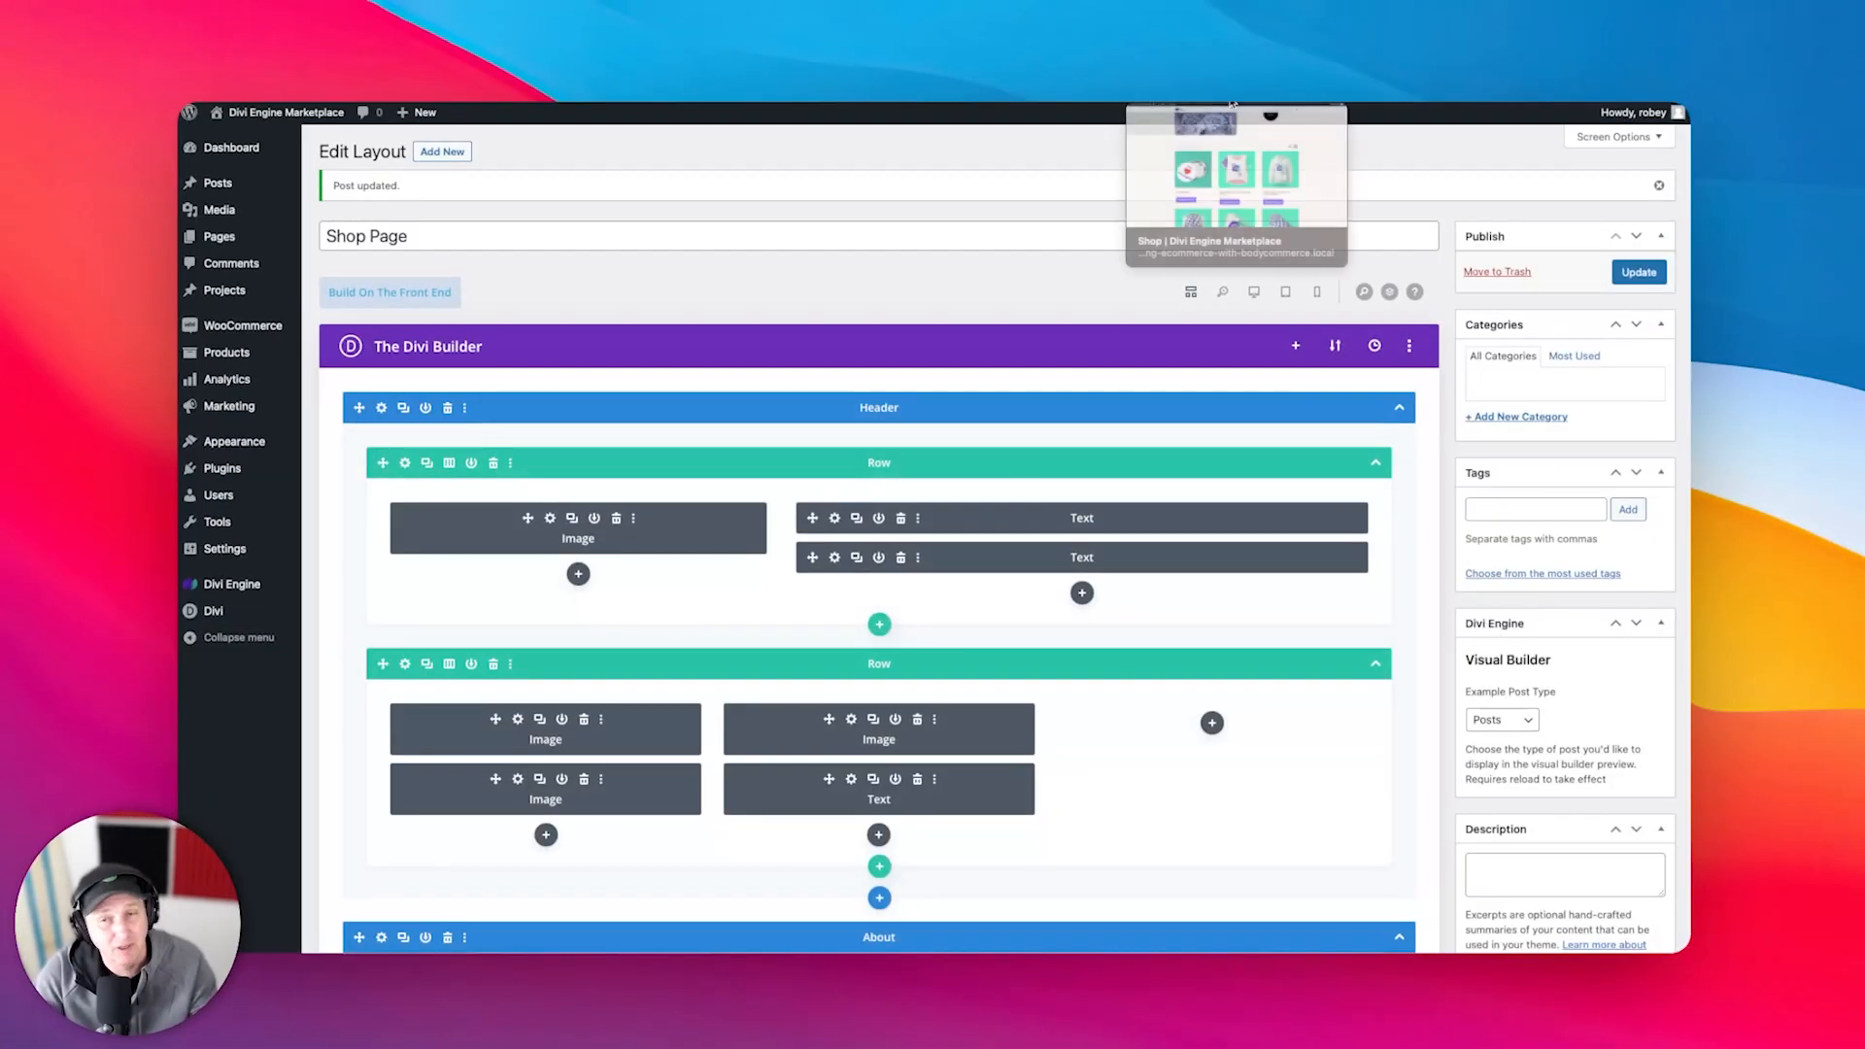
- Set Loop Style to Custom Layout in the Shop Page layout's ARP Product Loop module, save the module and update the layout
{"action": "left_click", "coordinate": [1232, 104]}
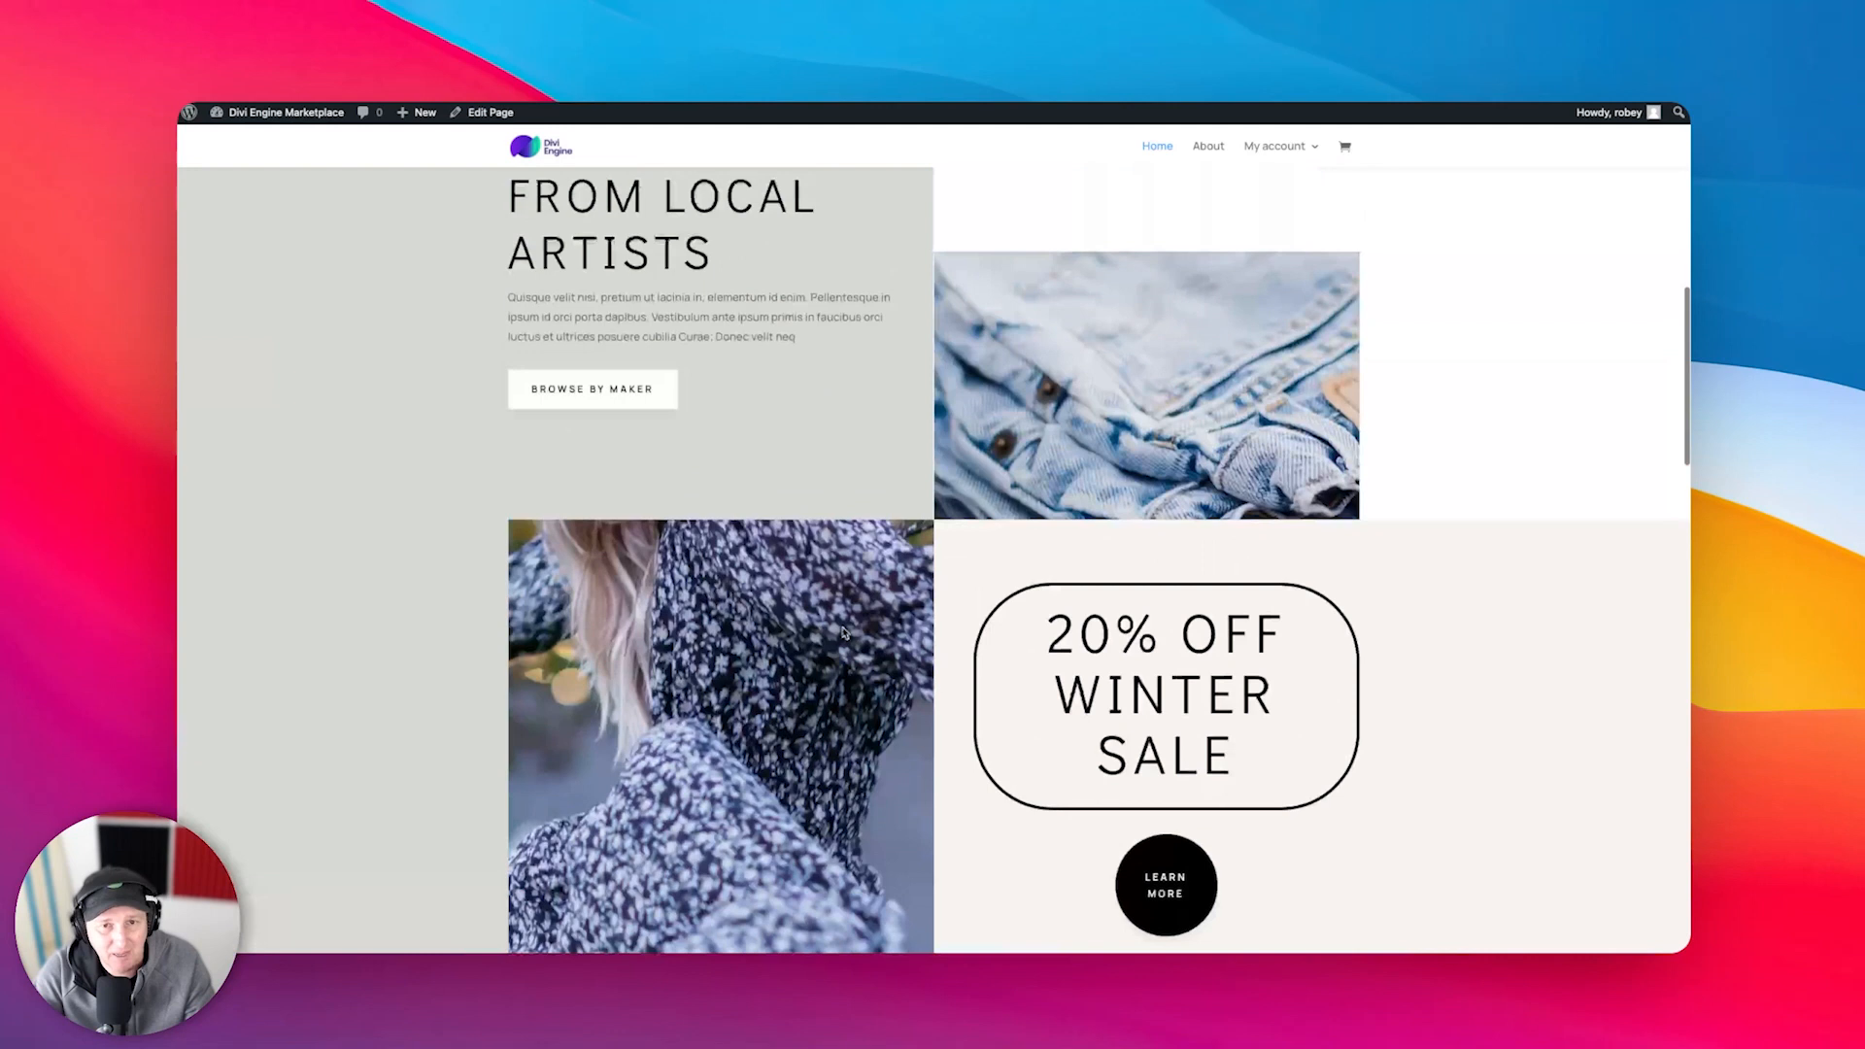
{"action": "scroll", "coordinate": [843, 633], "scroll_direction": "down", "scroll_amount": 5}
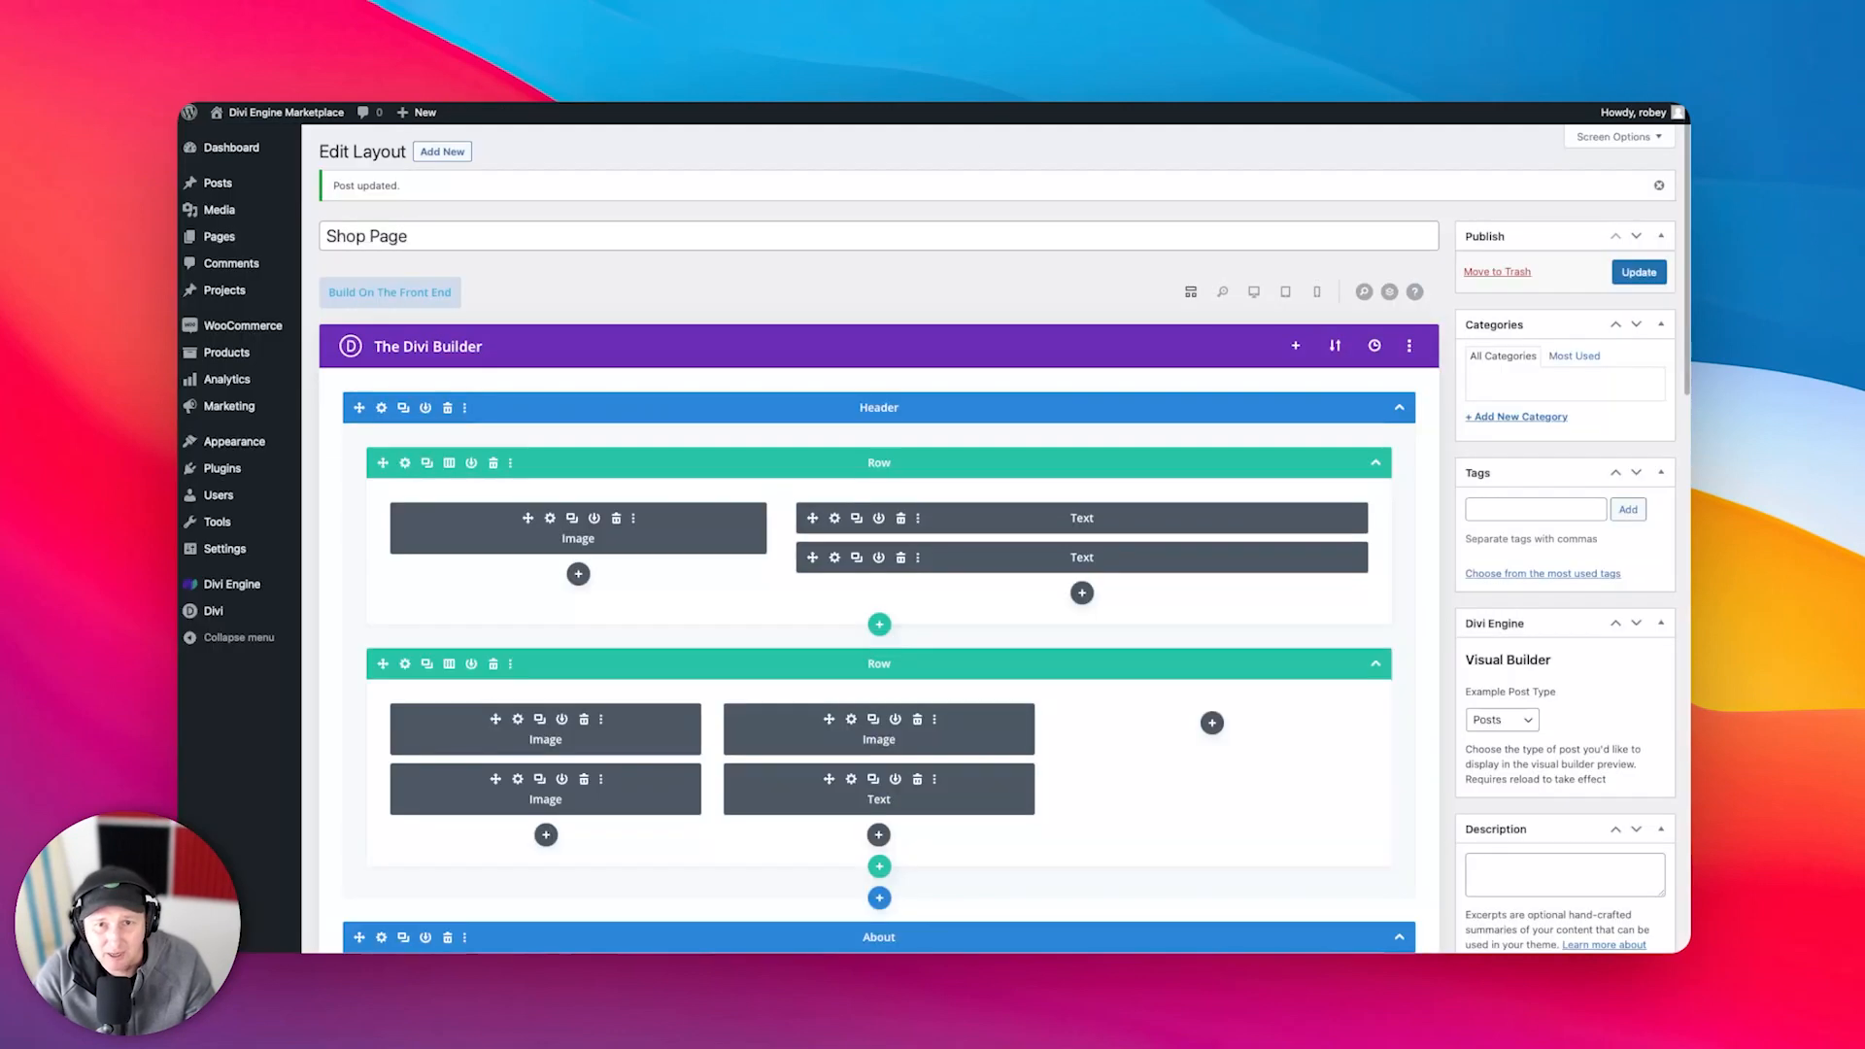
{"action": "scroll", "coordinate": [784, 629], "scroll_direction": "down", "scroll_amount": 10}
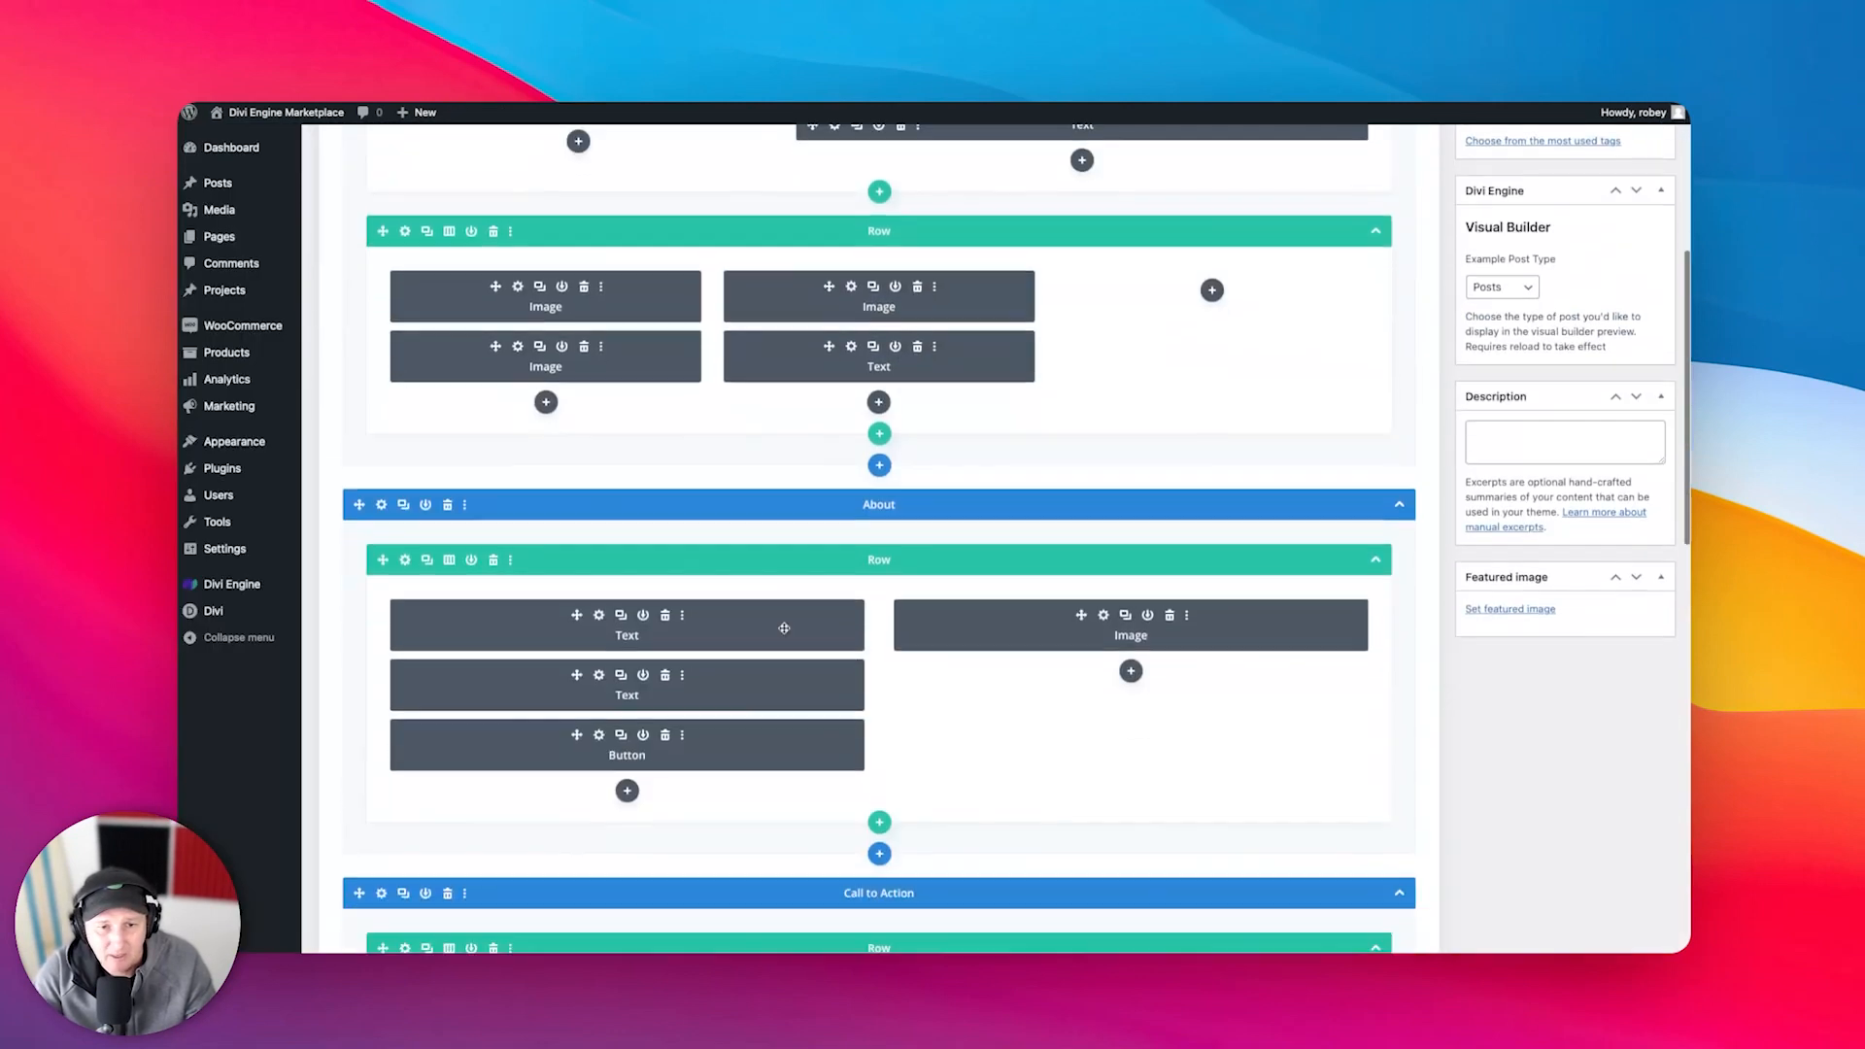
{"action": "scroll", "coordinate": [784, 629], "scroll_direction": "down", "scroll_amount": 2}
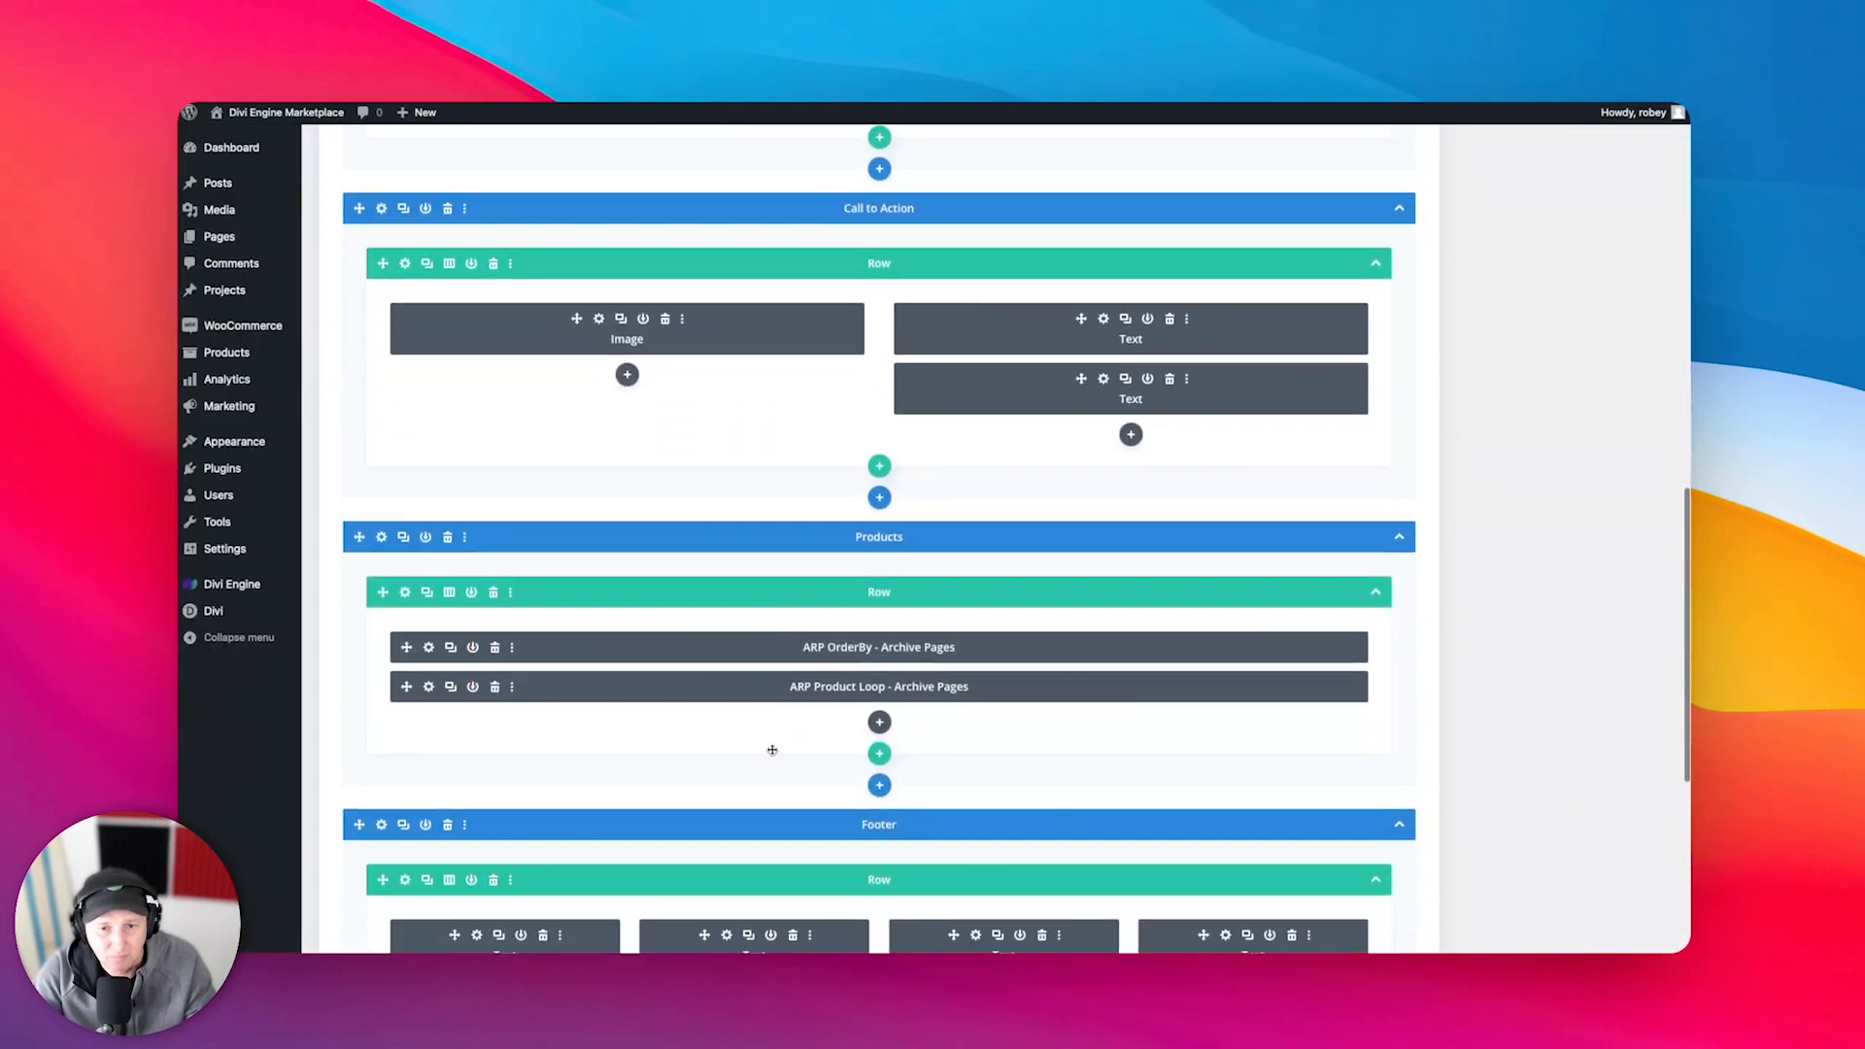
{"action": "left_click", "coordinate": [428, 687]}
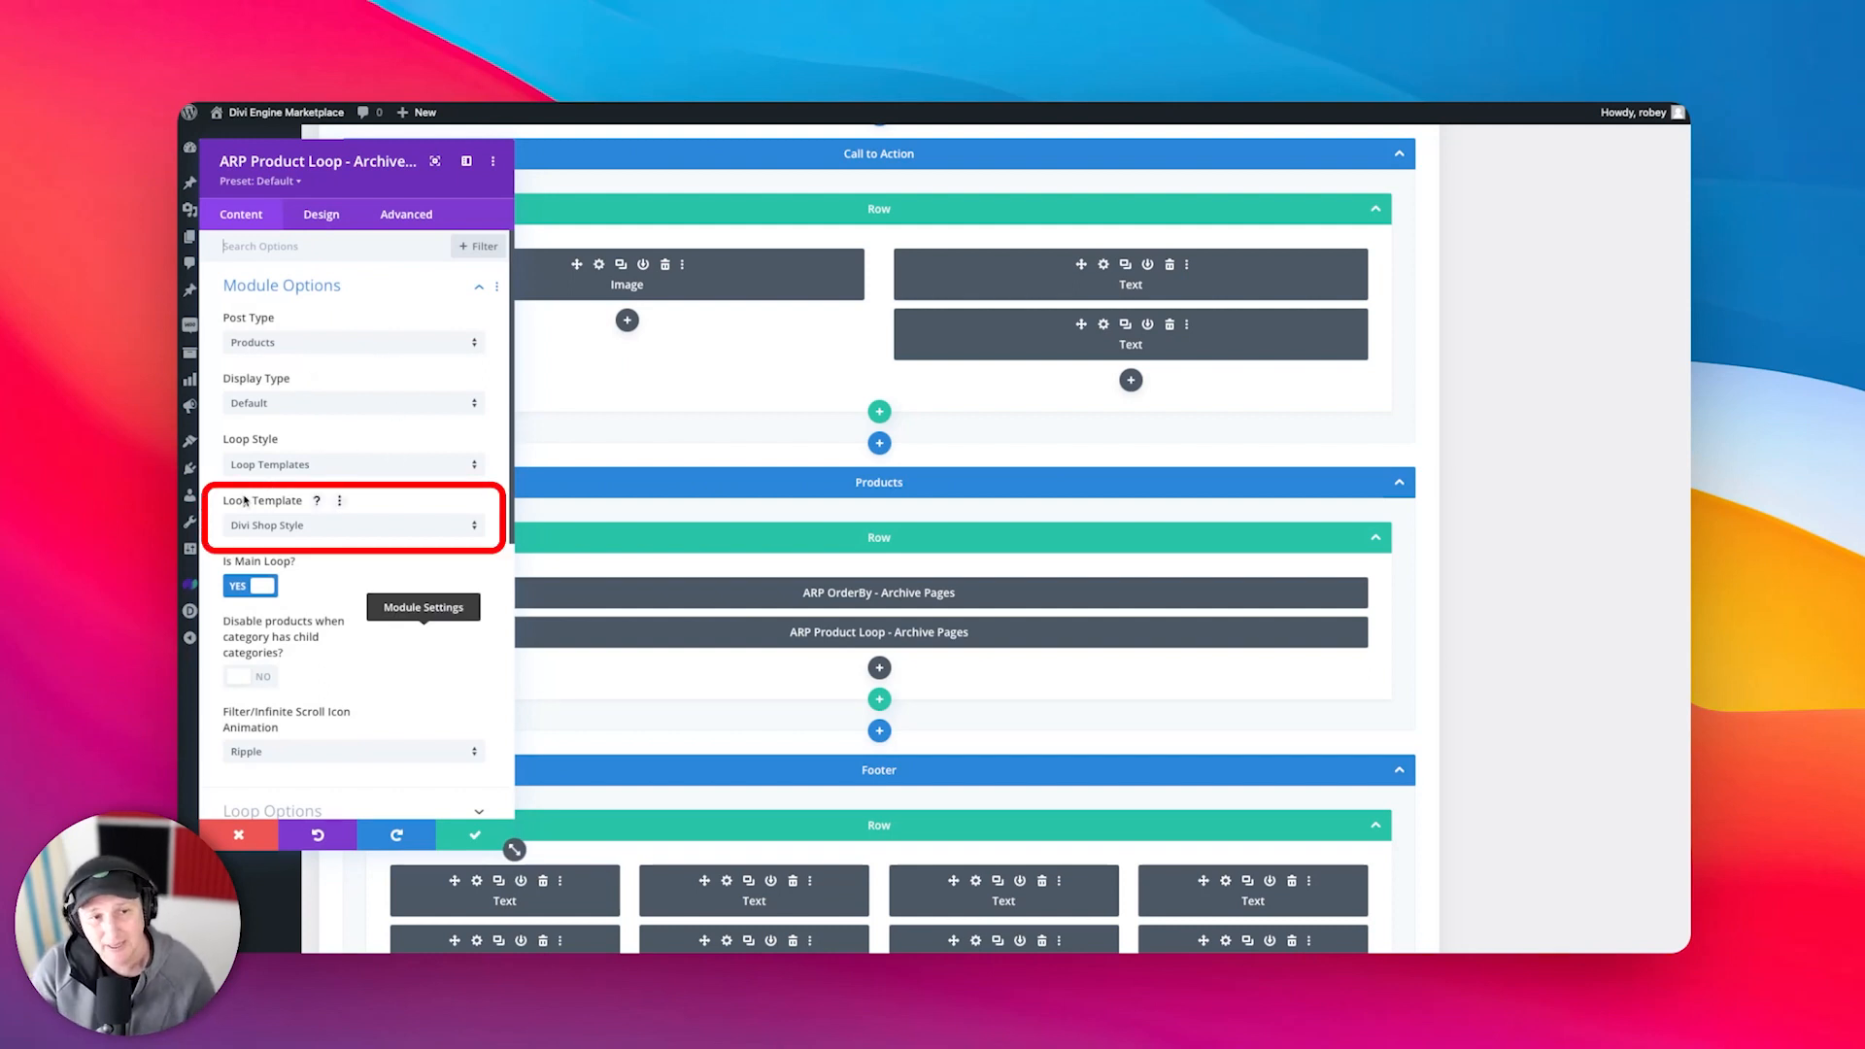
{"action": "left_click", "coordinate": [267, 464]}
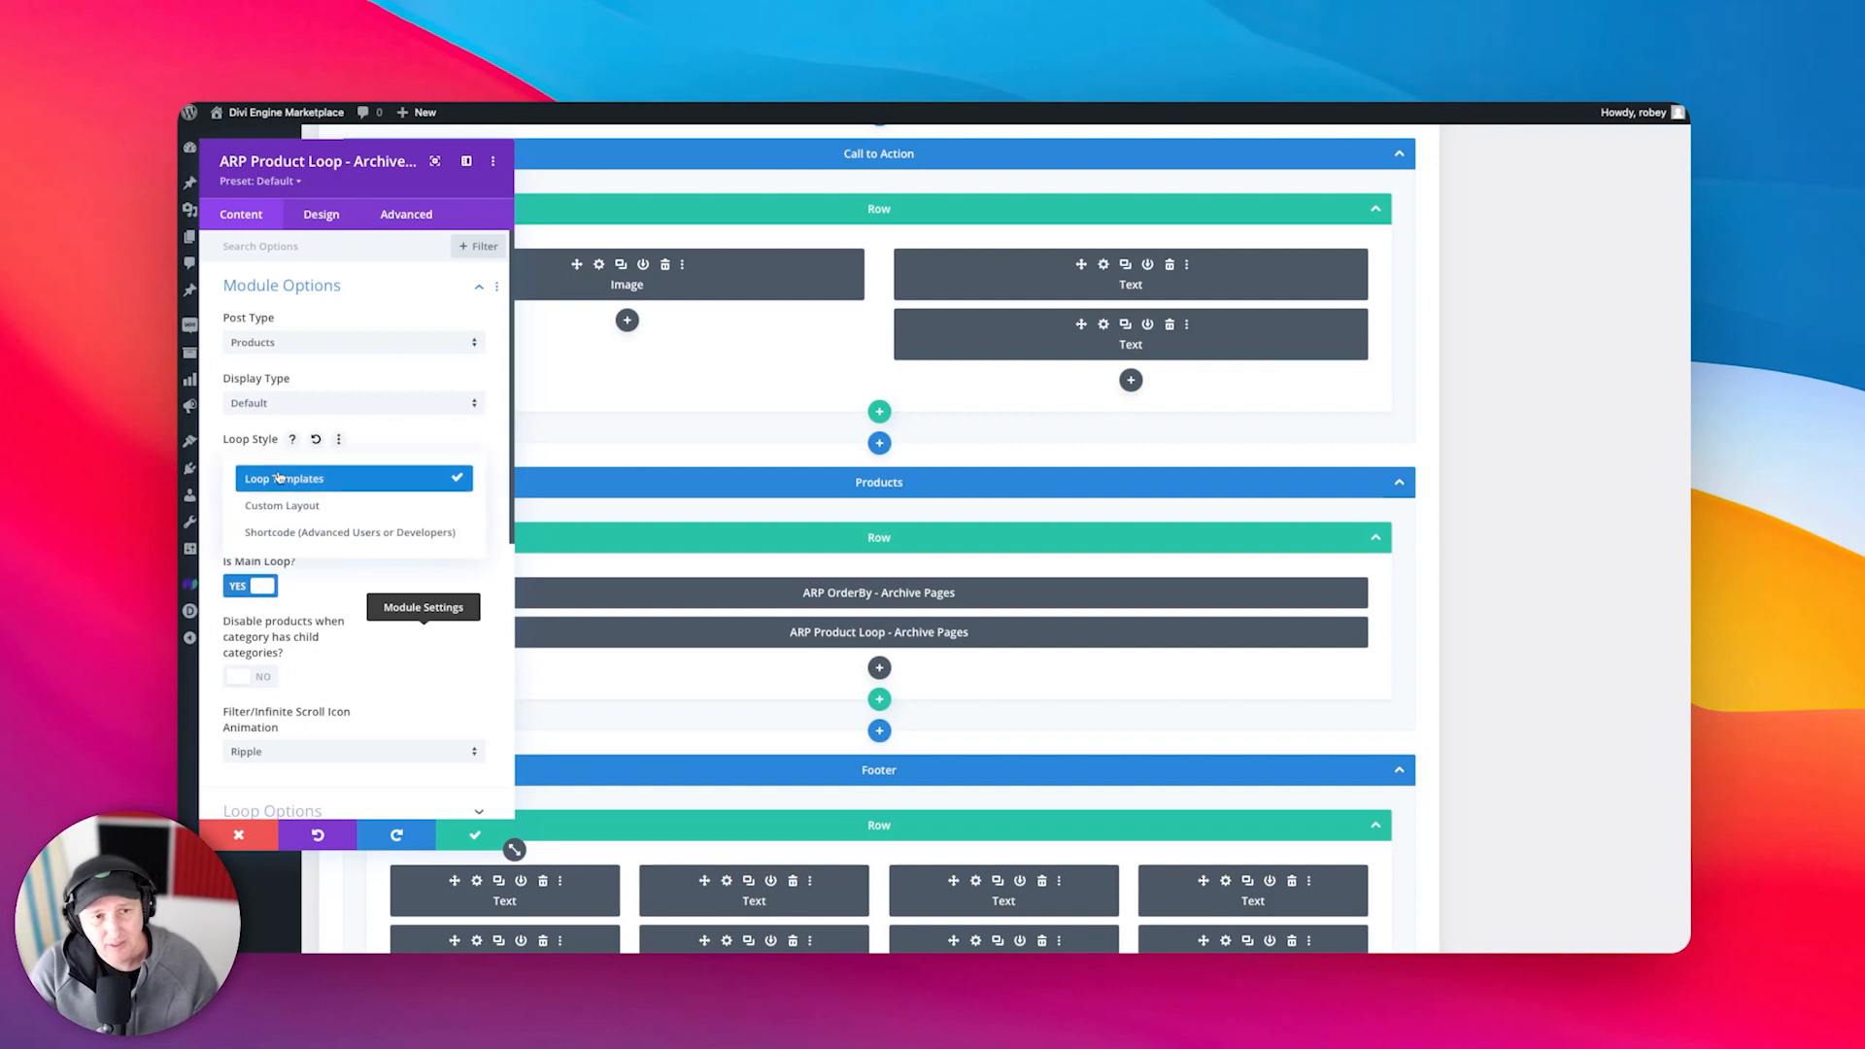
{"action": "left_click", "coordinate": [328, 504]}
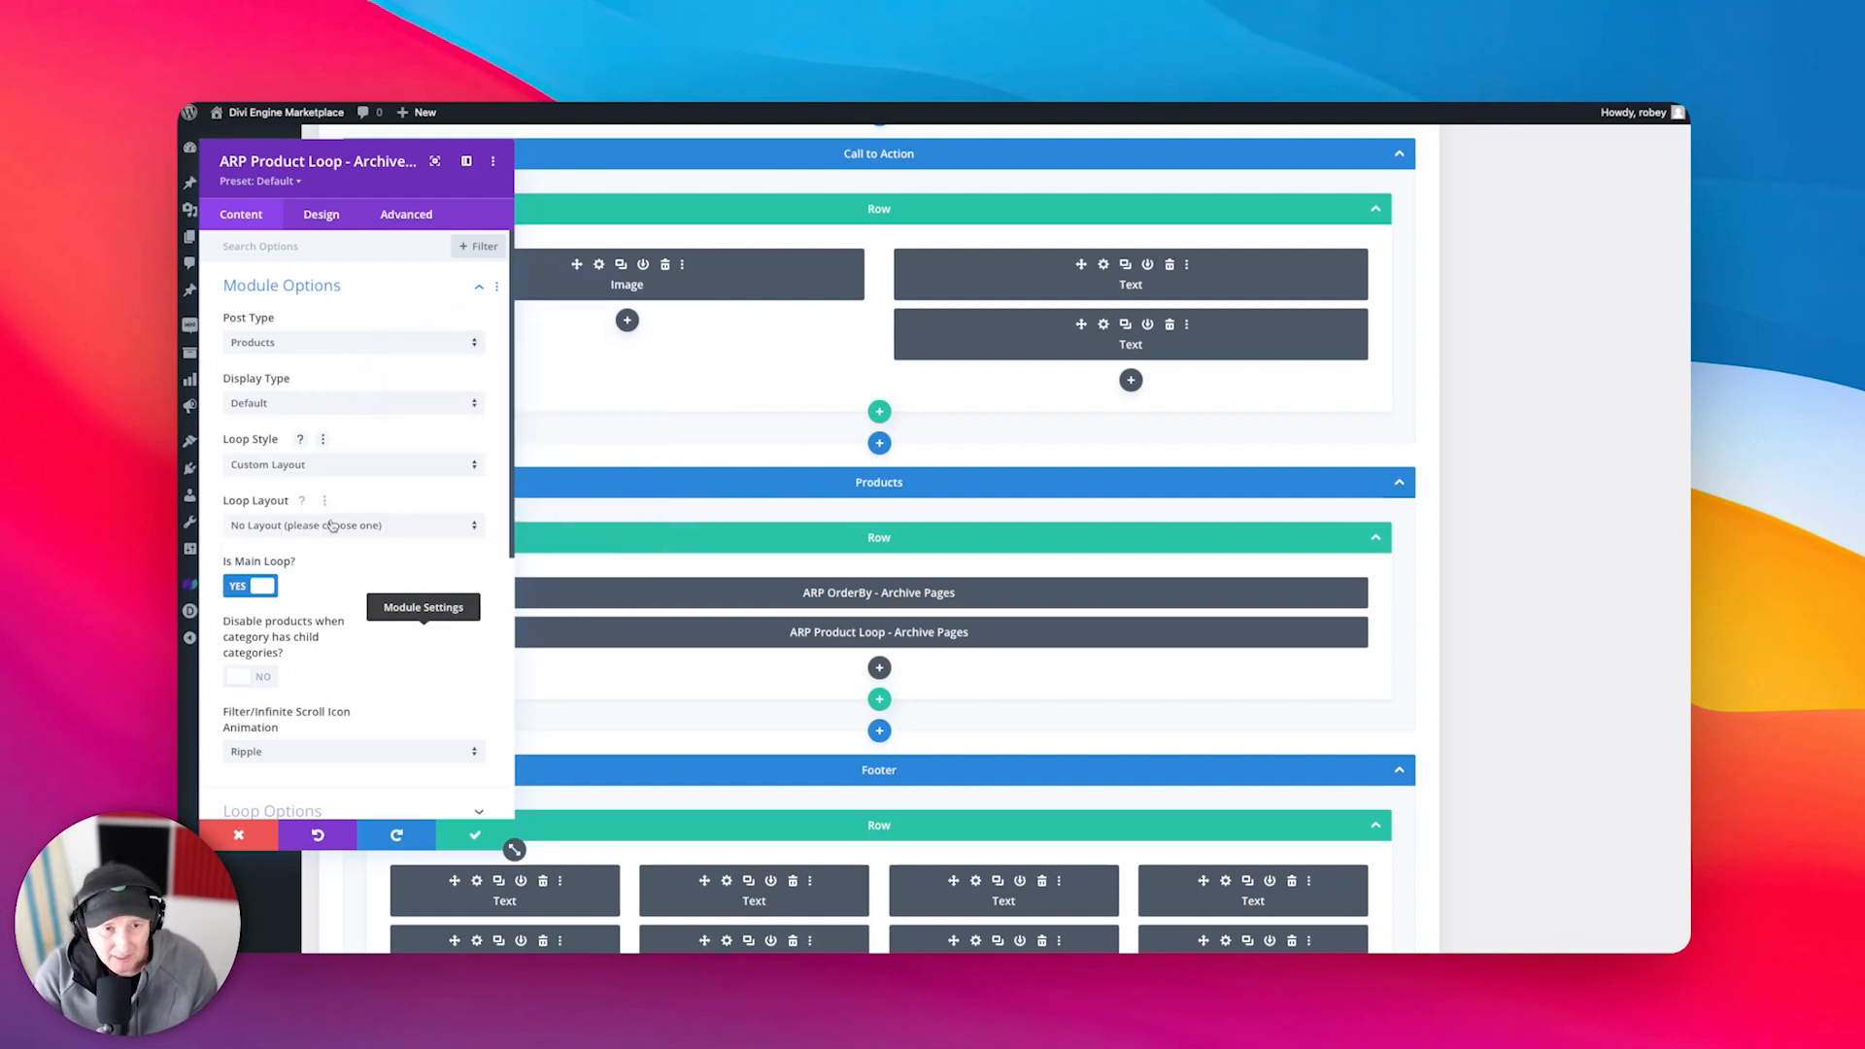
{"action": "left_click", "coordinate": [473, 836]}
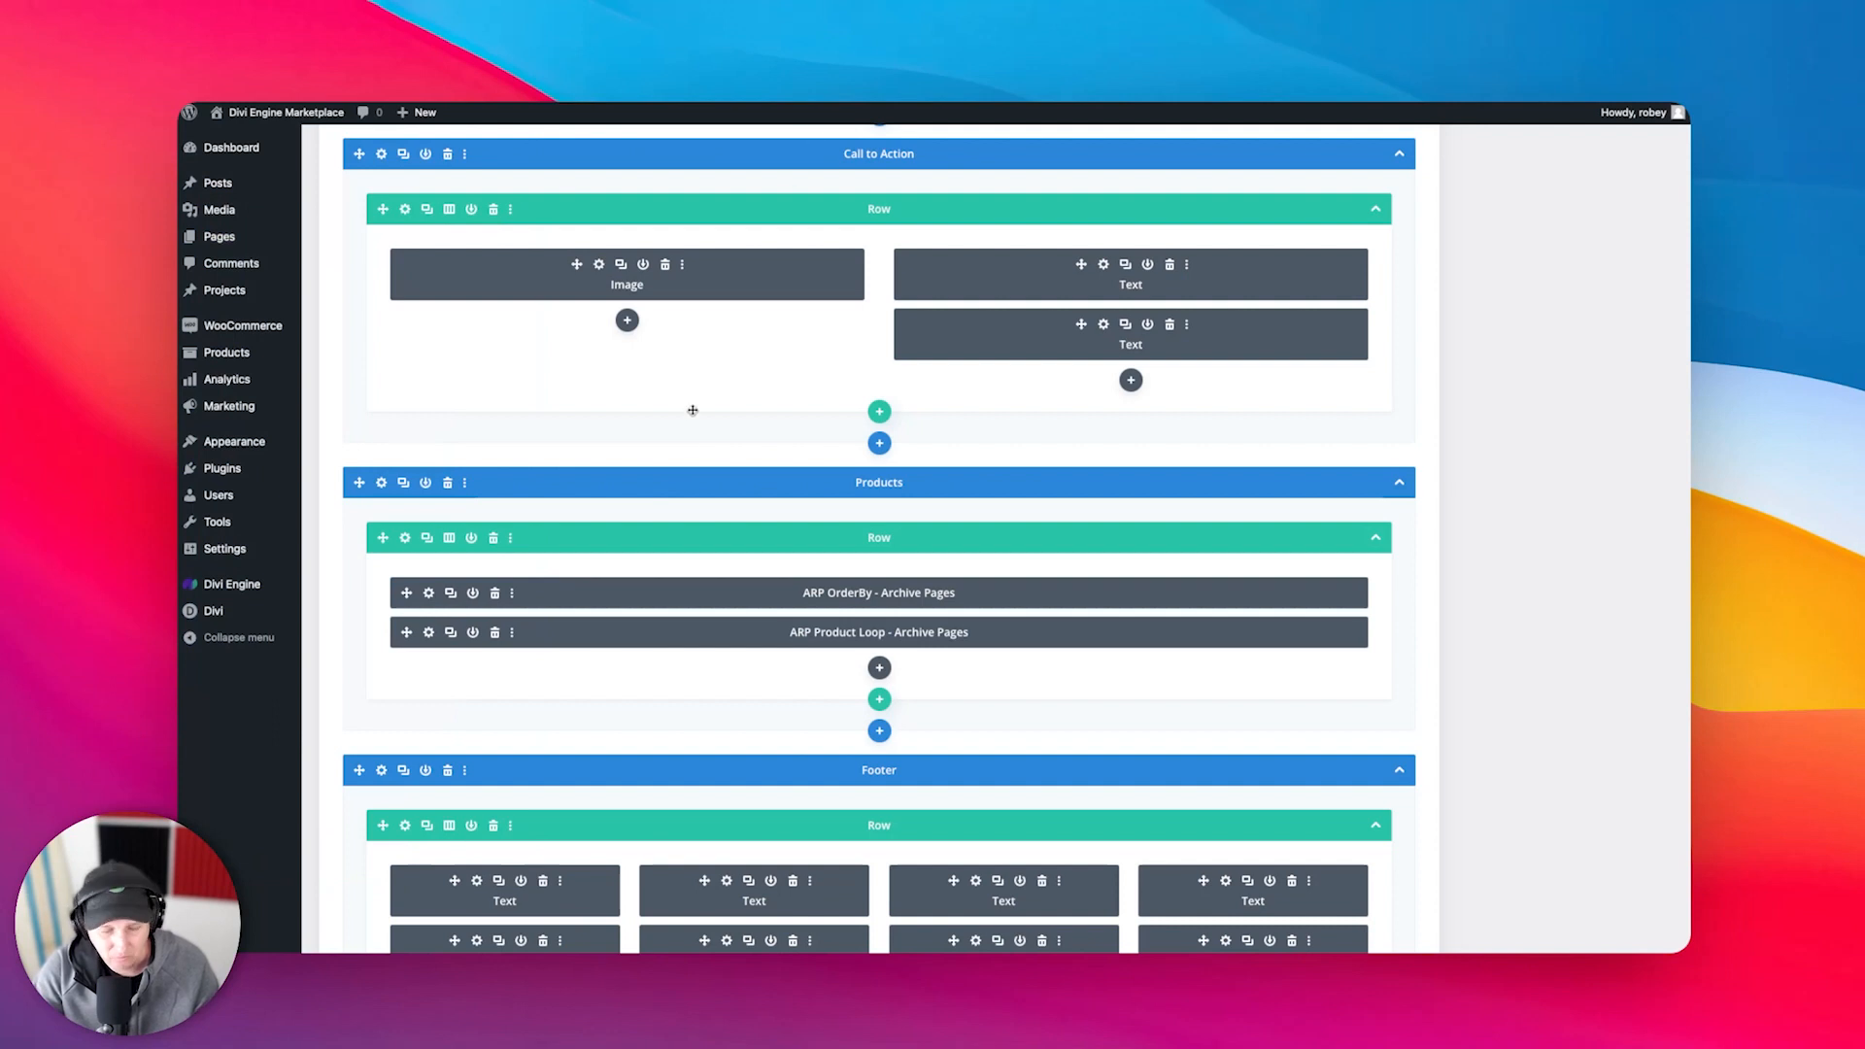
{"action": "scroll", "coordinate": [817, 417], "scroll_direction": "up", "scroll_amount": 15}
{"action": "left_click", "coordinate": [1650, 274]}
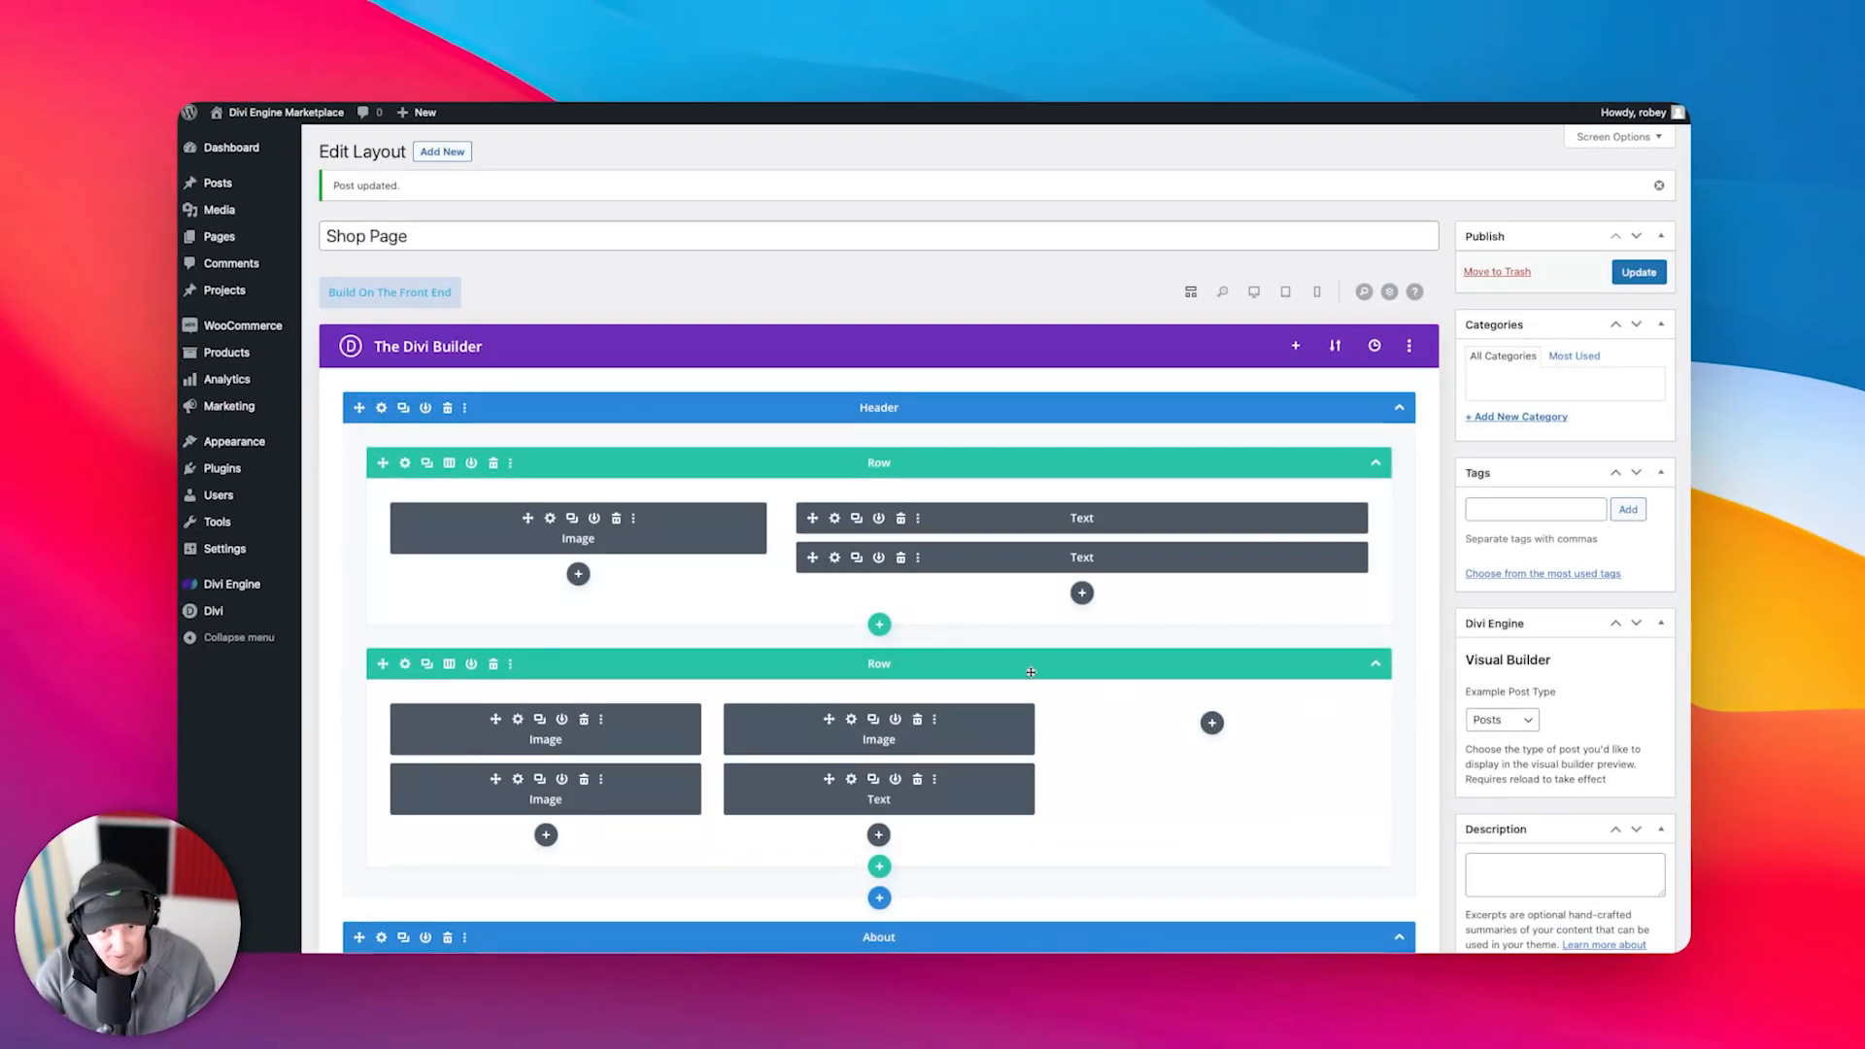
- Choose Apple Layout - Loop as the Loop Layout of the ARP Product Loop module and save the module settings
{"action": "scroll", "coordinate": [1030, 672], "scroll_direction": "down", "scroll_amount": 15}
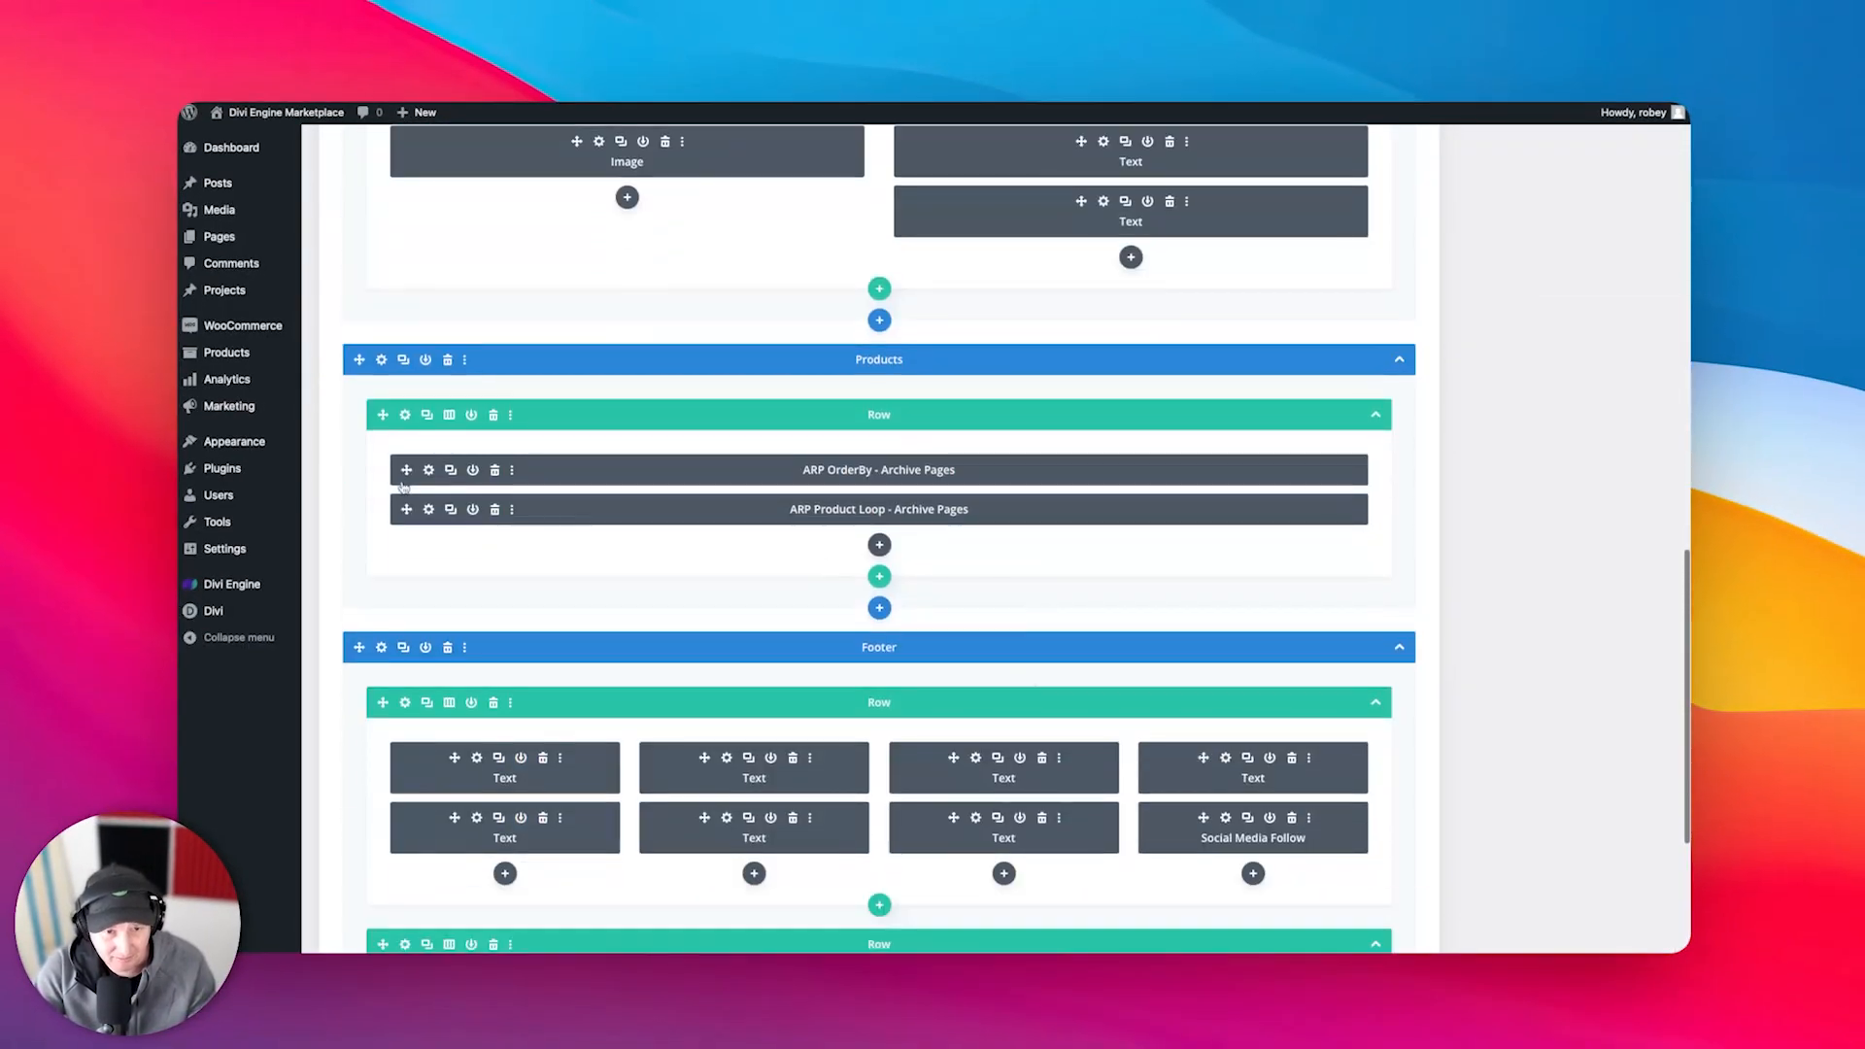
{"action": "left_click", "coordinate": [428, 509]}
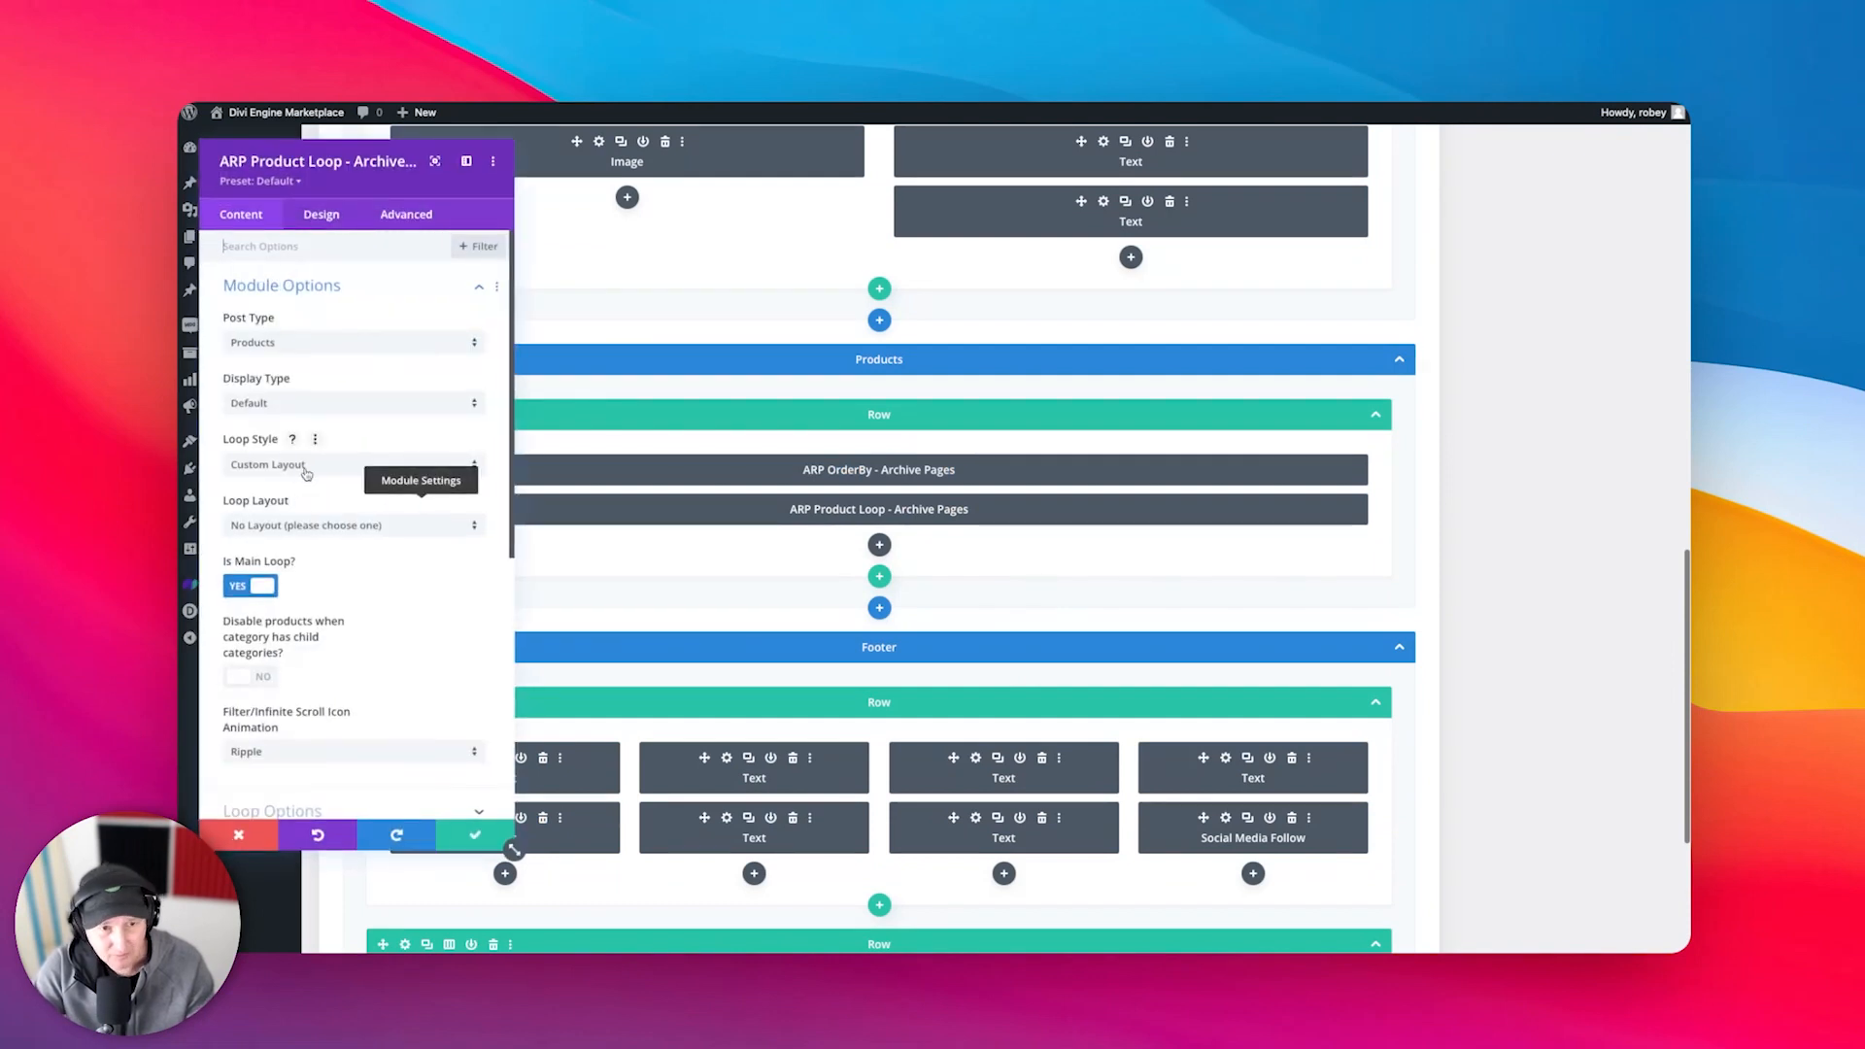
{"action": "left_click", "coordinate": [311, 525]}
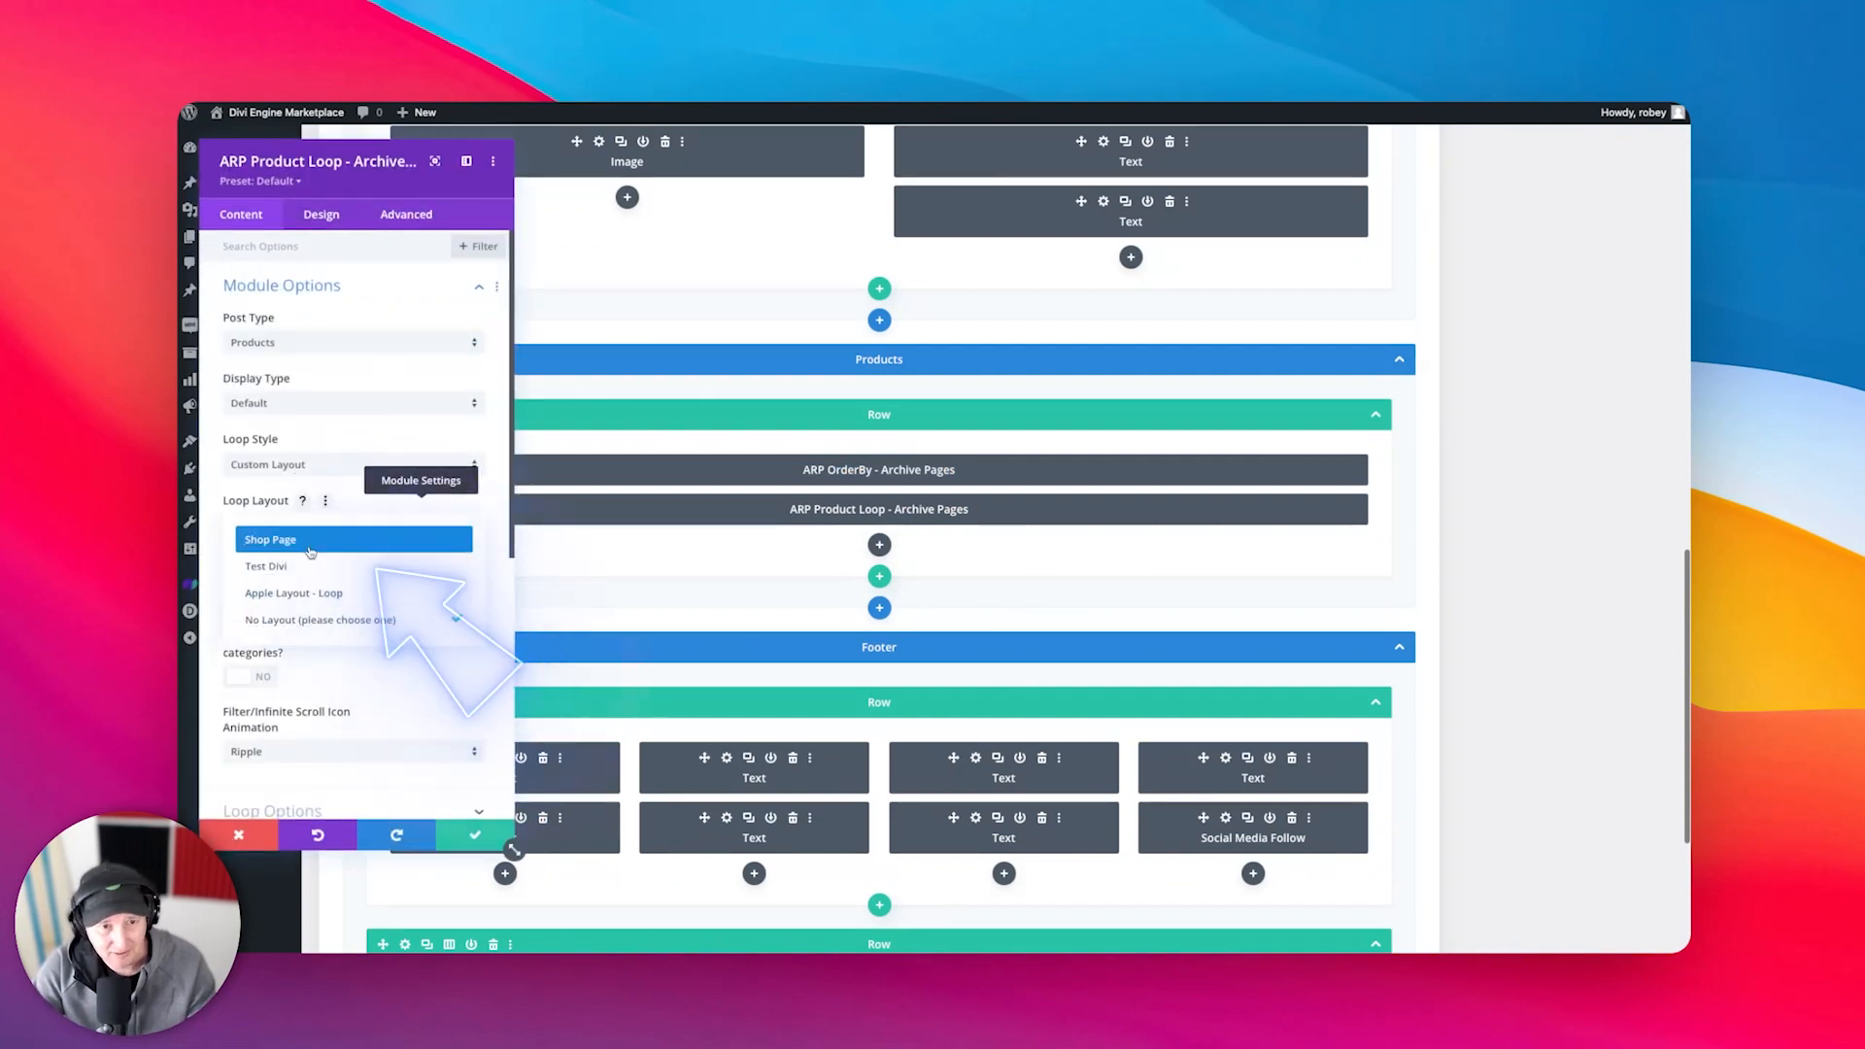
{"action": "left_click", "coordinate": [385, 599]}
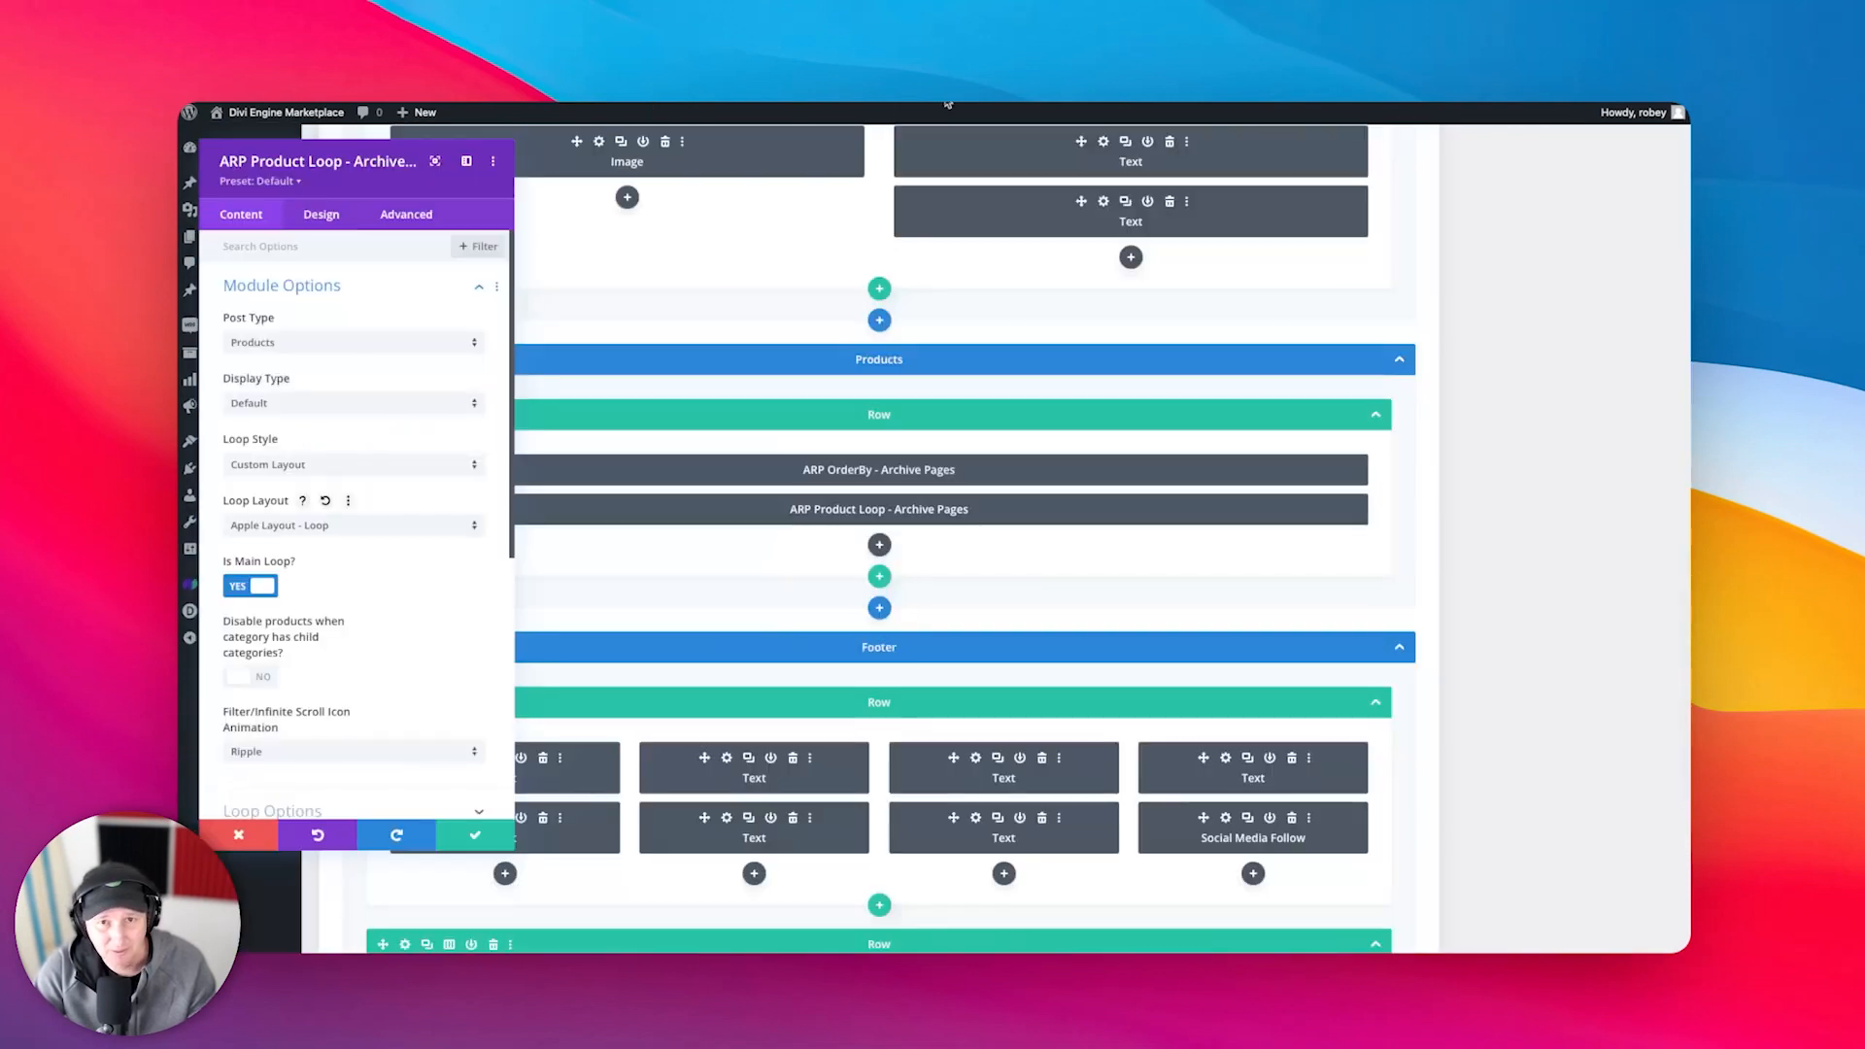
{"action": "left_click", "coordinate": [454, 828]}
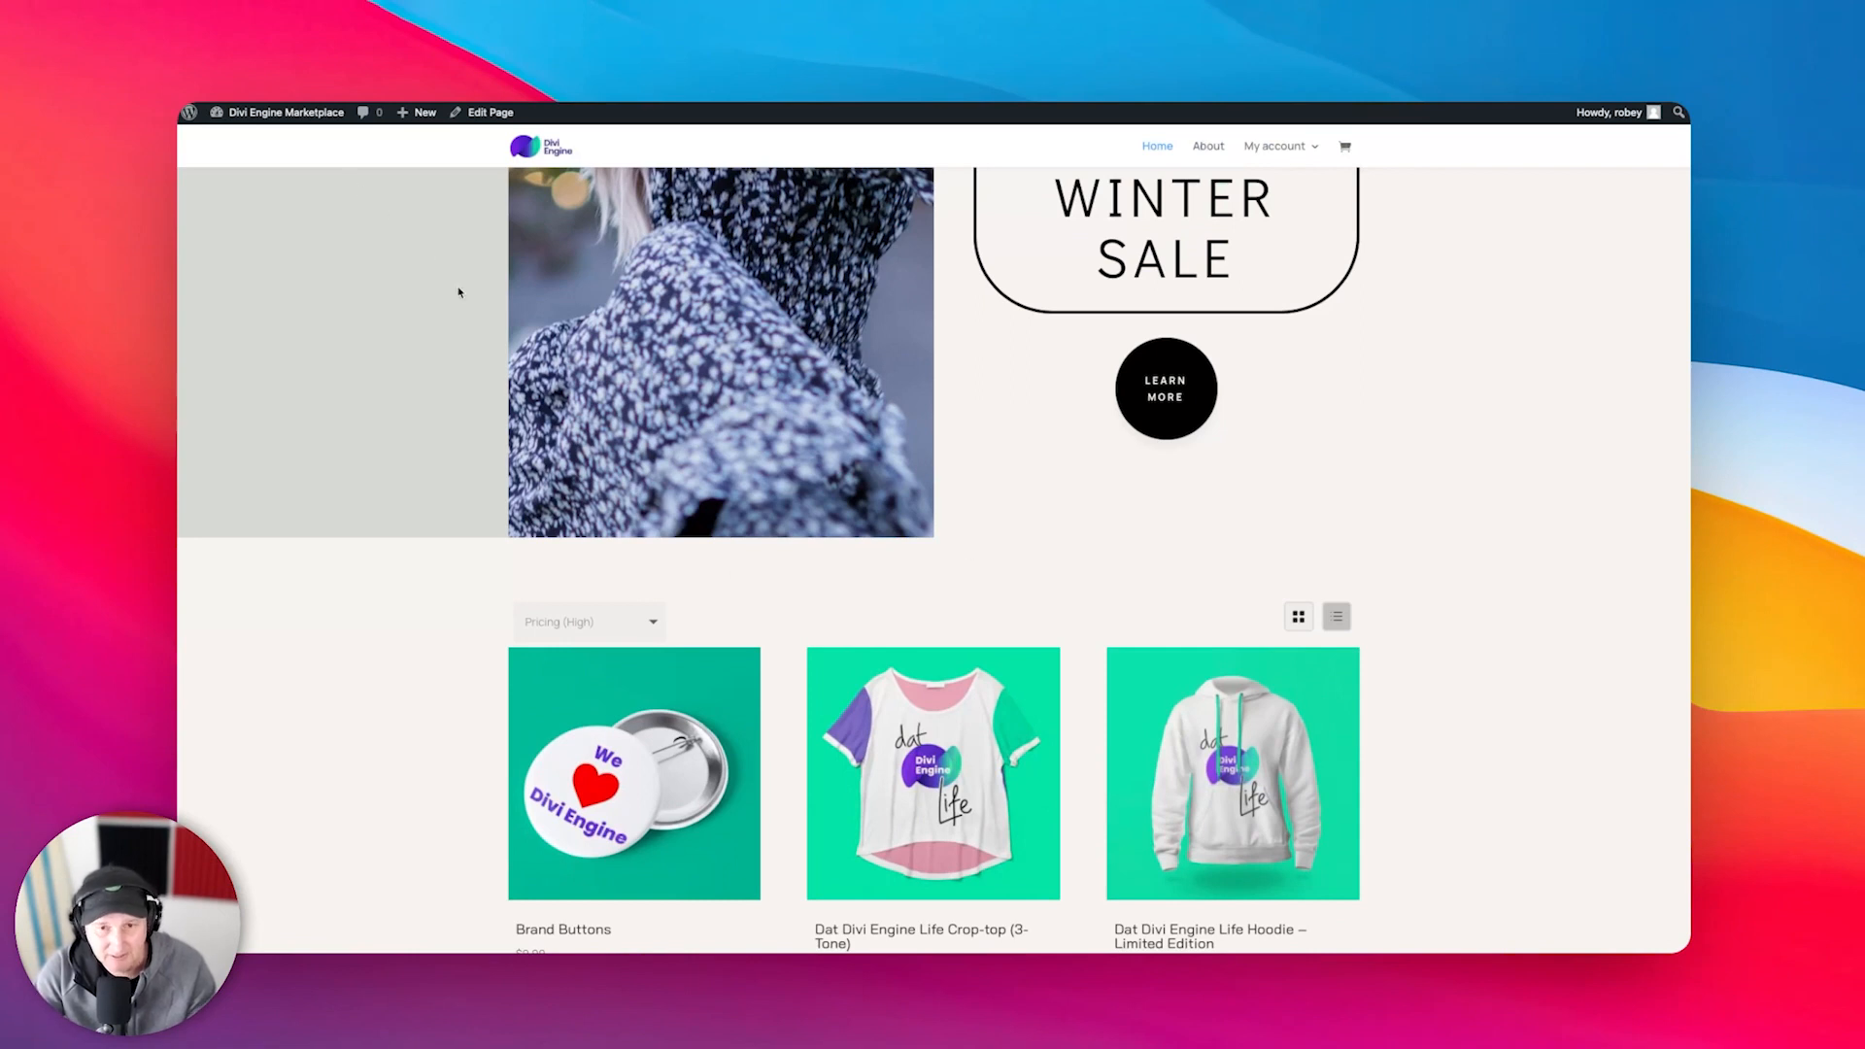
- Examine the product loop on the live shop page in both list and grid views
{"action": "scroll", "coordinate": [989, 478], "scroll_direction": "down", "scroll_amount": 3}
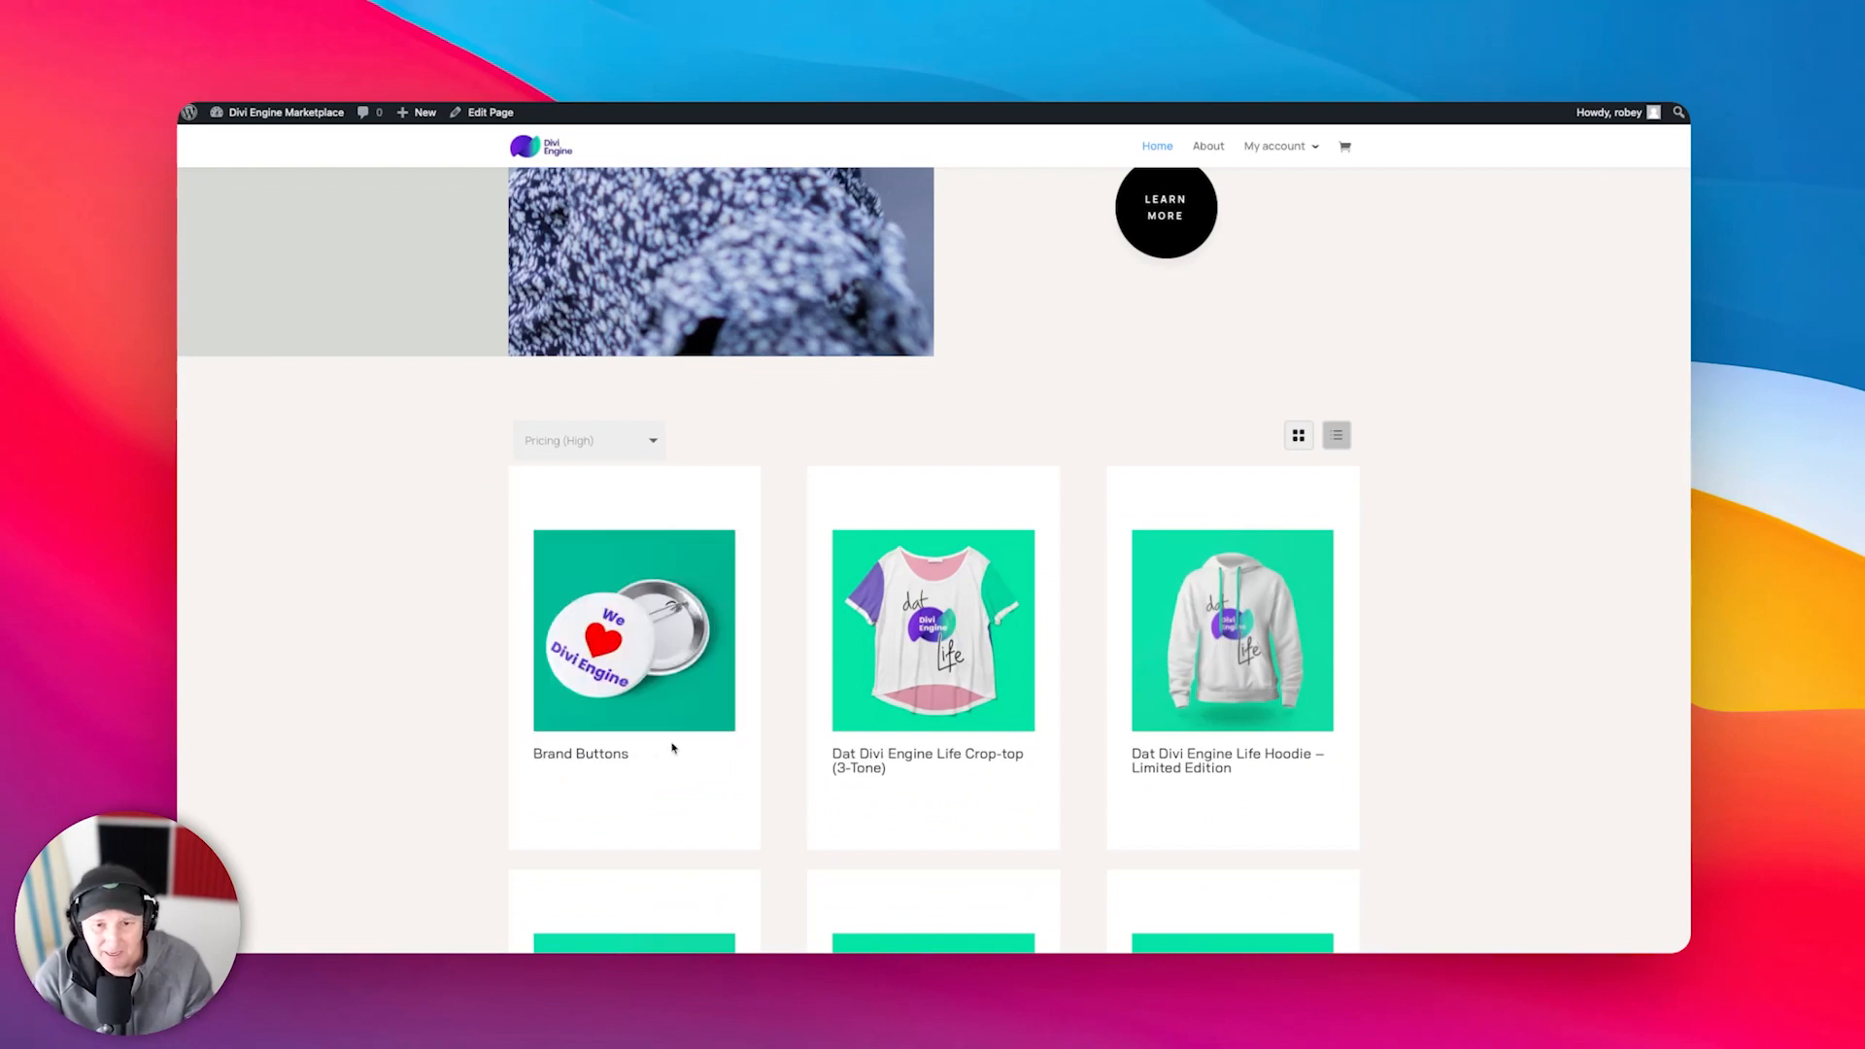
{"action": "scroll", "coordinate": [646, 762], "scroll_direction": "down", "scroll_amount": 2}
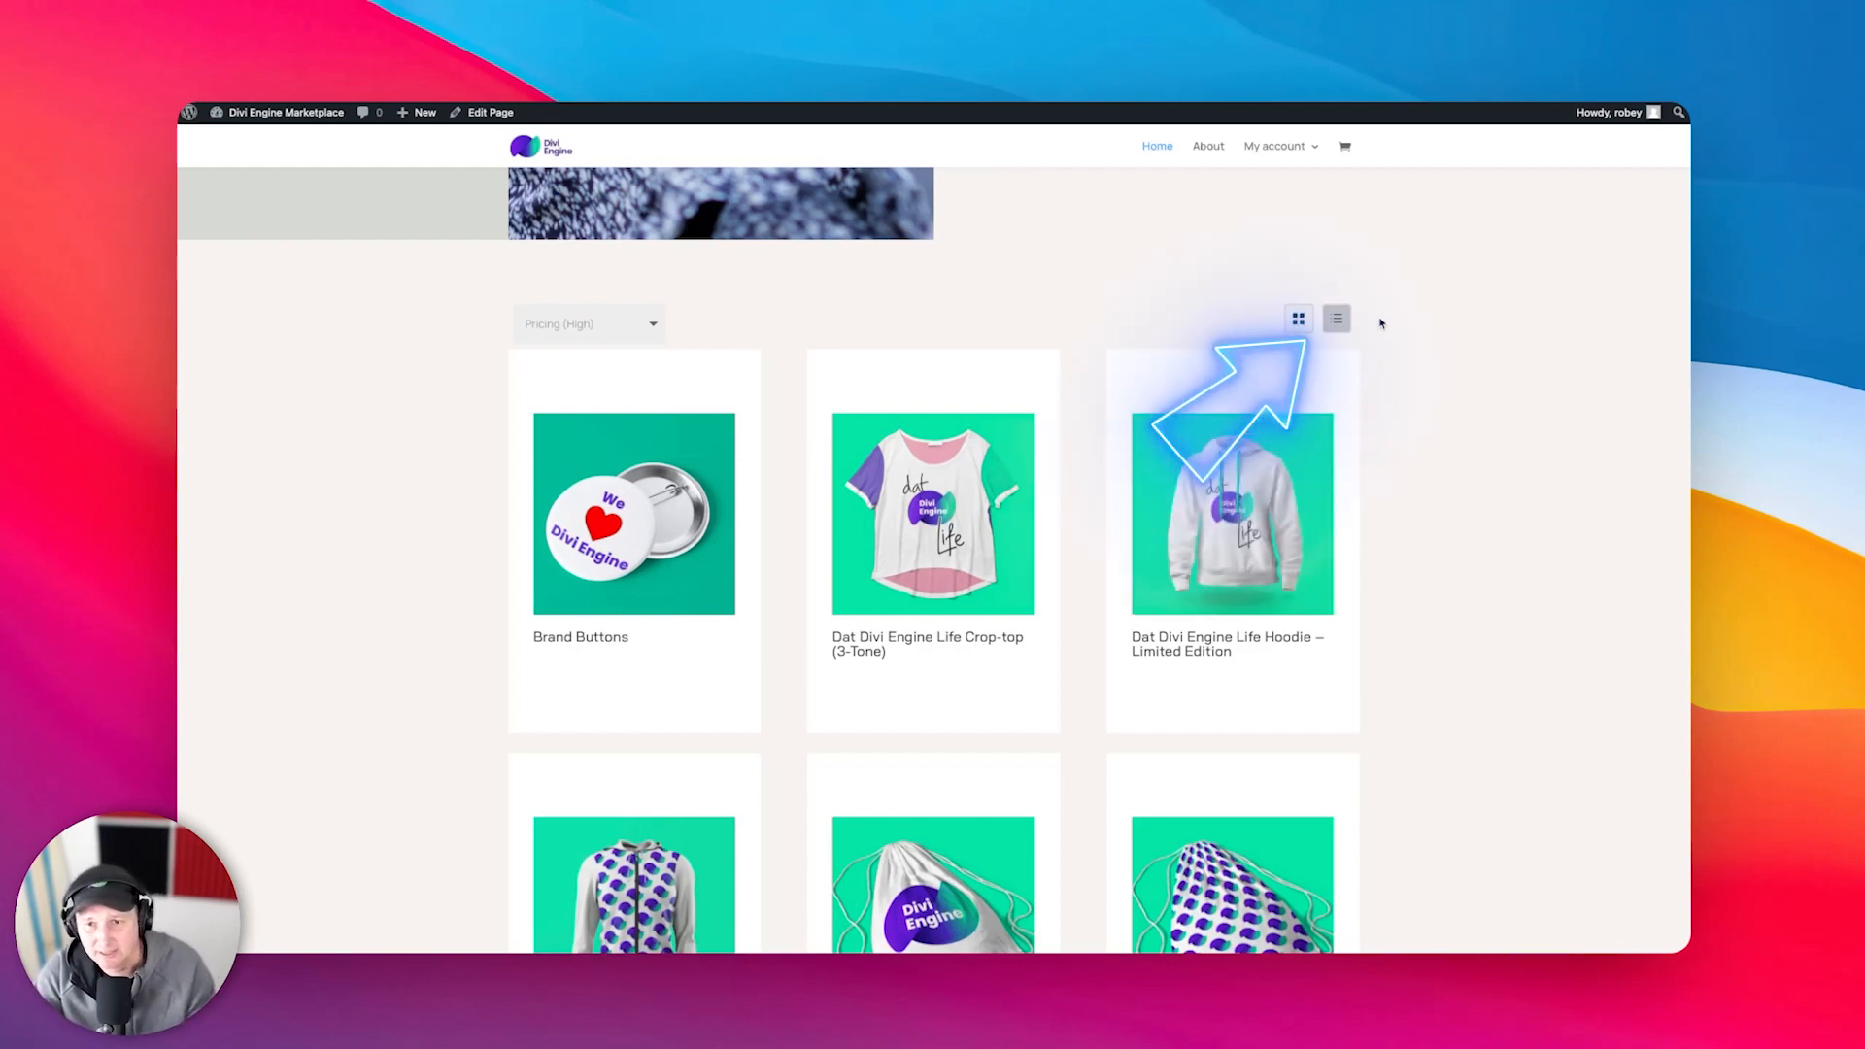
{"action": "left_click", "coordinate": [1339, 319]}
{"action": "scroll", "coordinate": [828, 712], "scroll_direction": "down", "scroll_amount": 5}
{"action": "scroll", "coordinate": [875, 719], "scroll_direction": "down", "scroll_amount": 6}
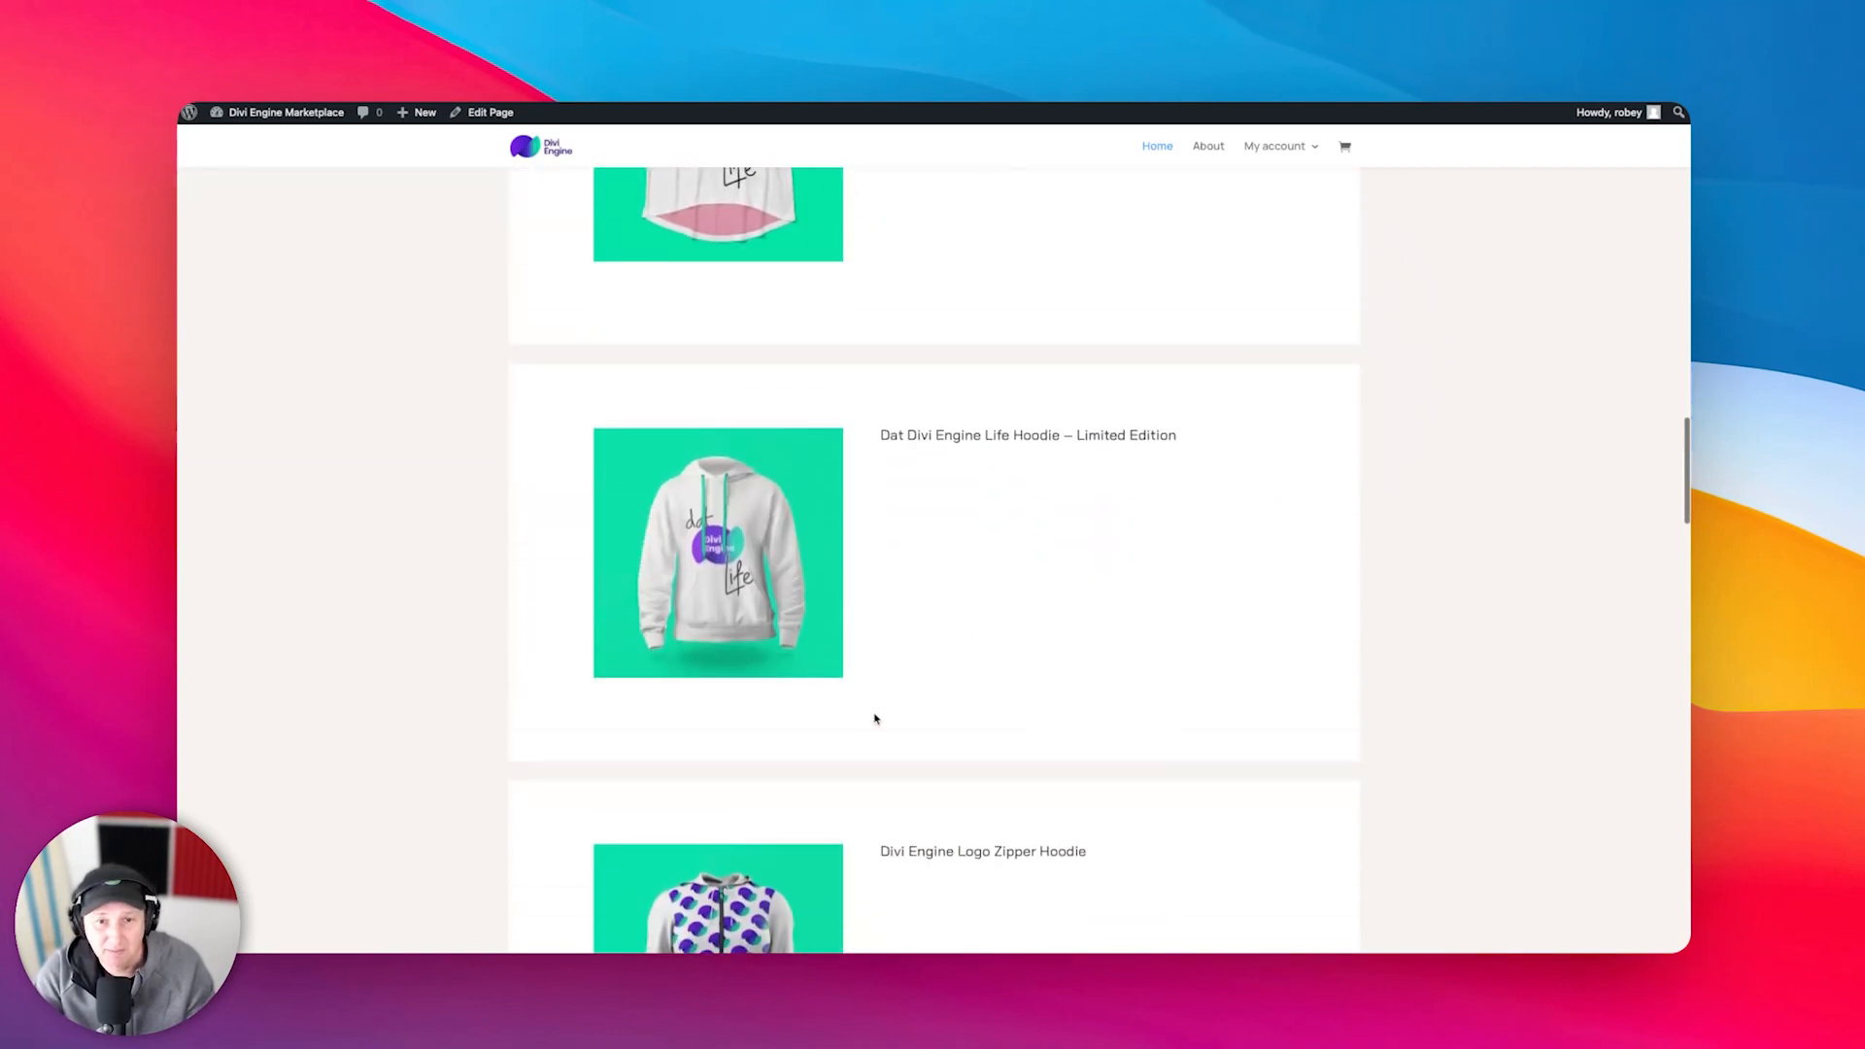
{"action": "scroll", "coordinate": [876, 719], "scroll_direction": "up", "scroll_amount": 4}
{"action": "scroll", "coordinate": [875, 719], "scroll_direction": "up", "scroll_amount": 5}
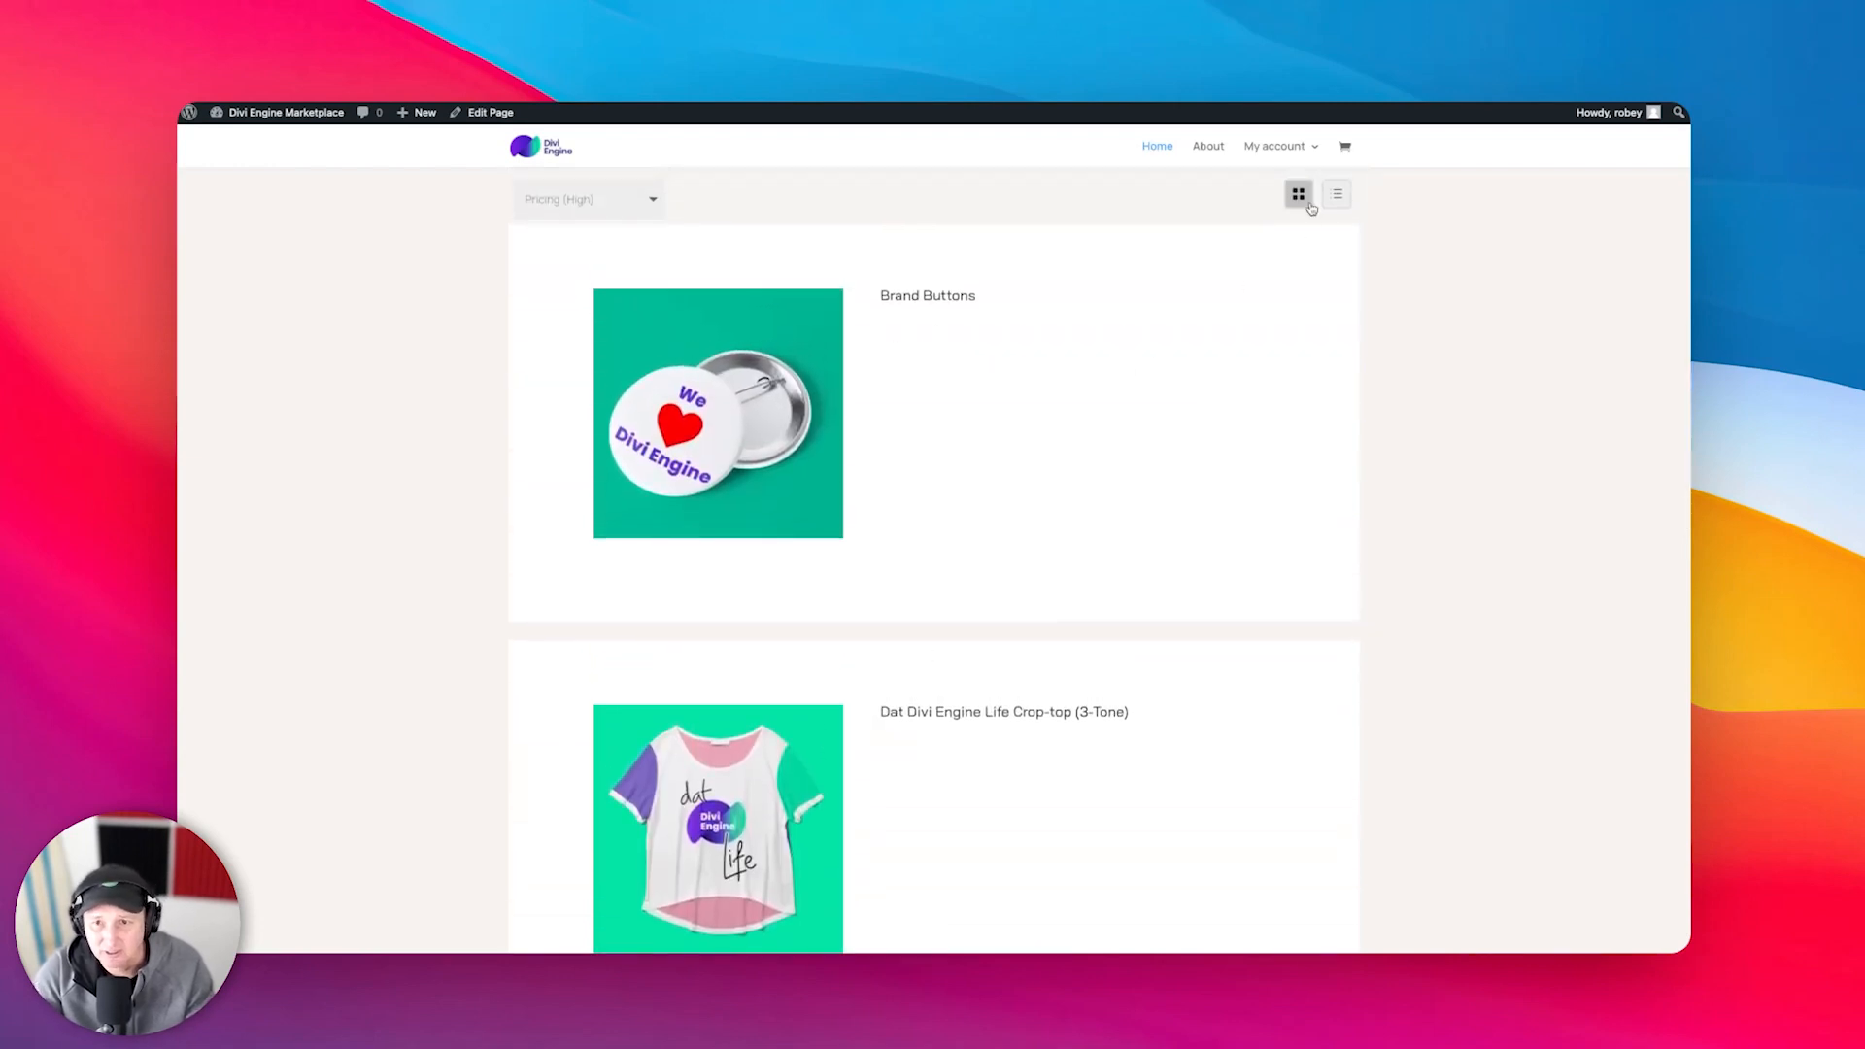
{"action": "left_click", "coordinate": [1305, 199]}
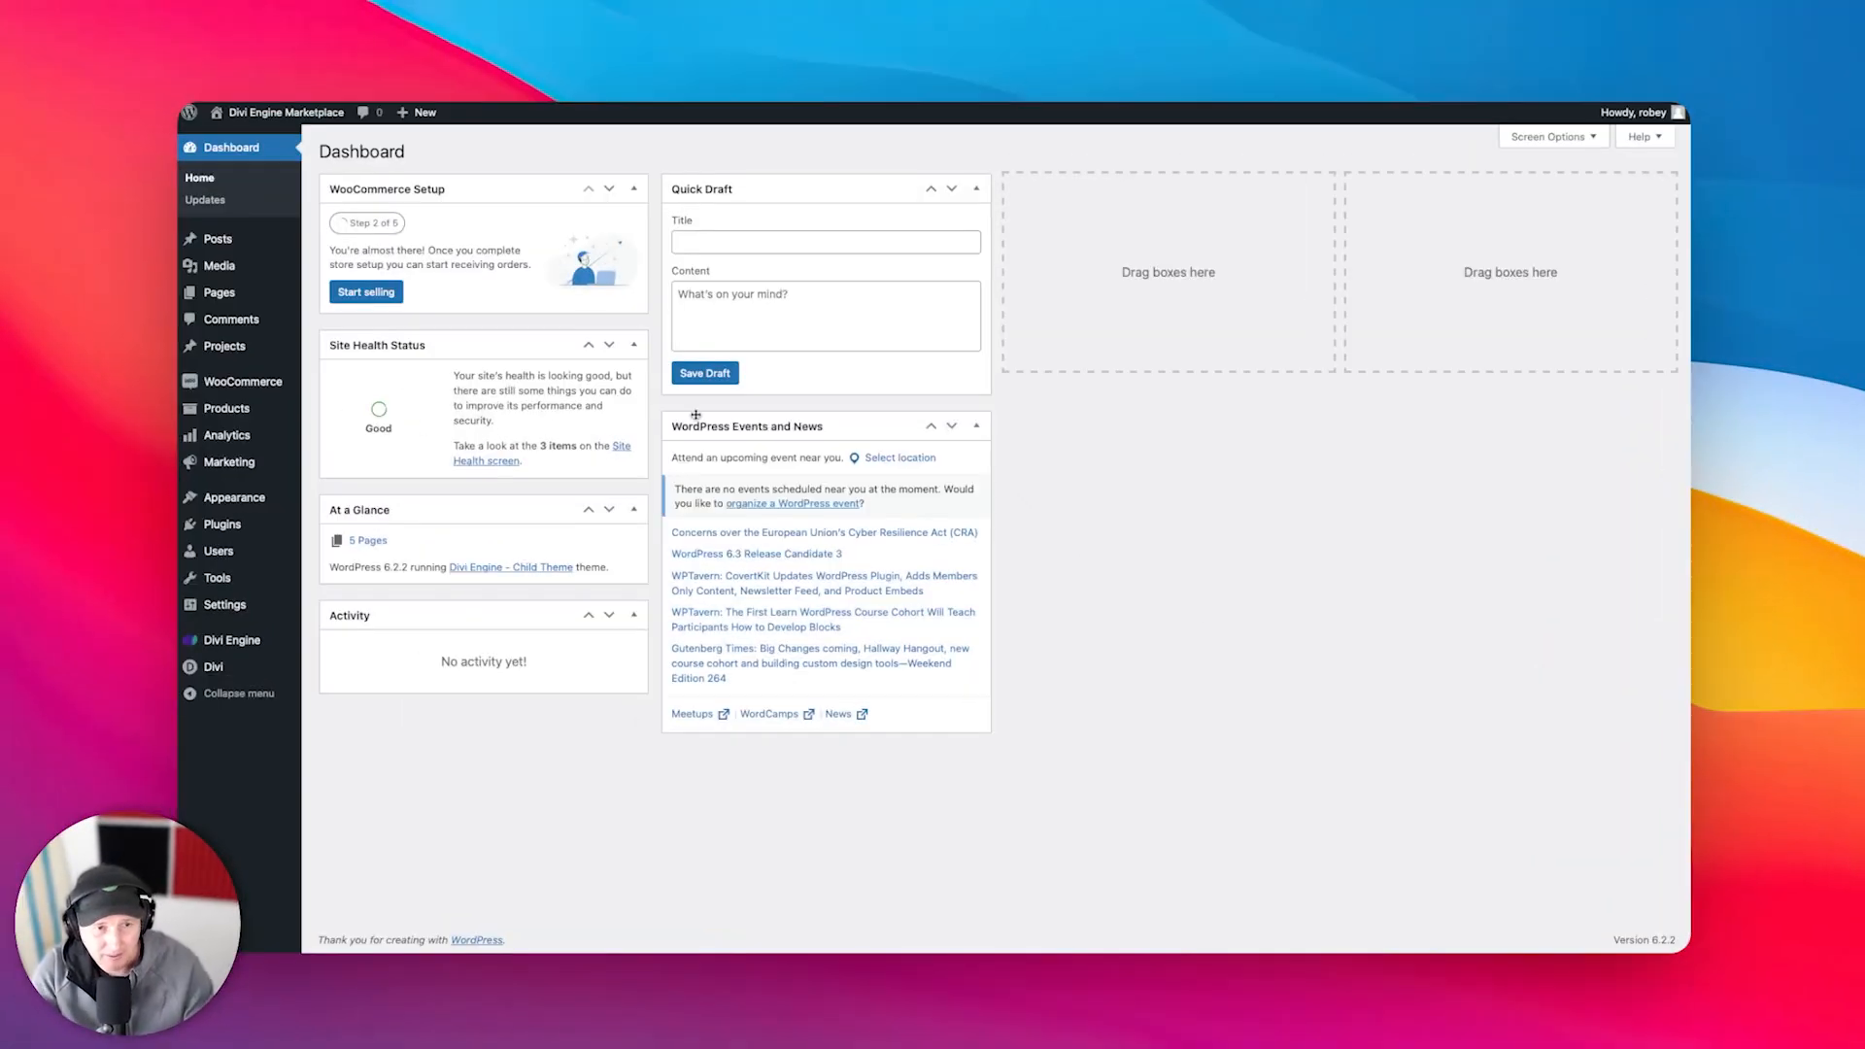
- Enable Variation Swatches in the BodyCommerce settings, keep the Square variation style, and save the changes
{"action": "mouse_move", "coordinate": [232, 644]}
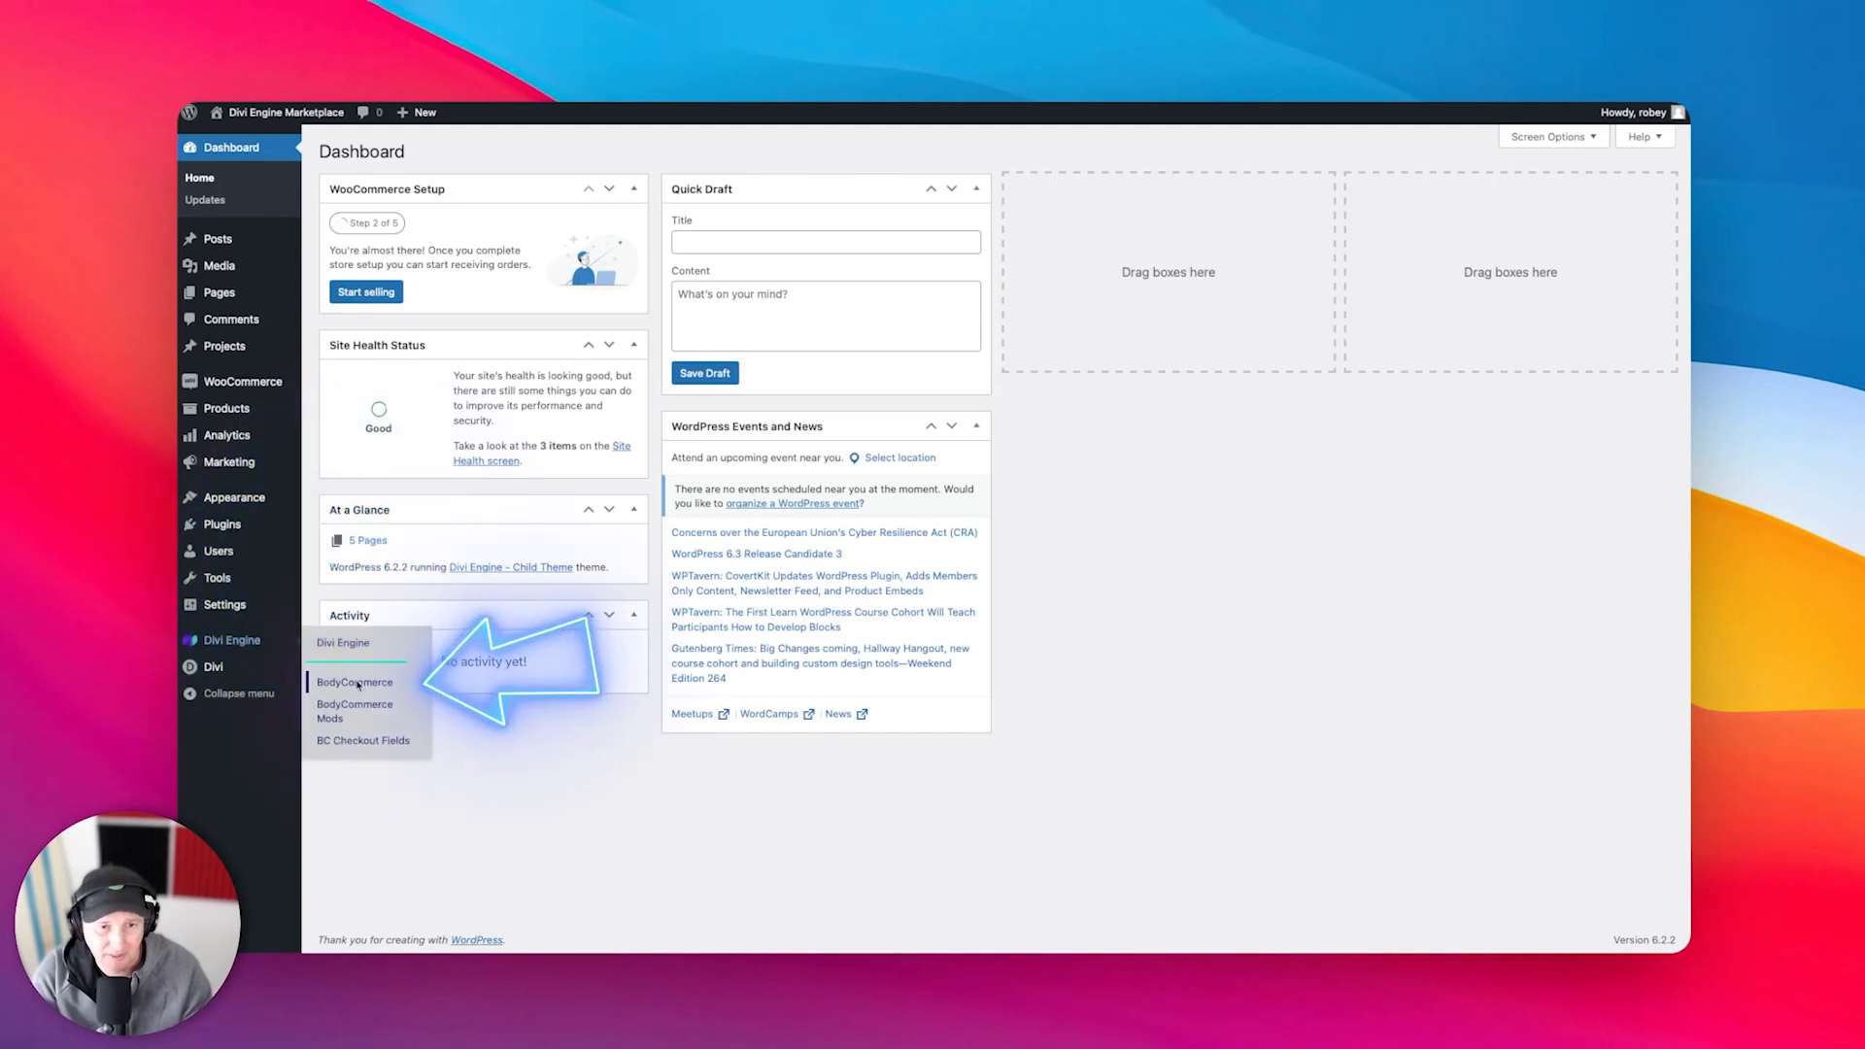
{"action": "left_click", "coordinate": [356, 682]}
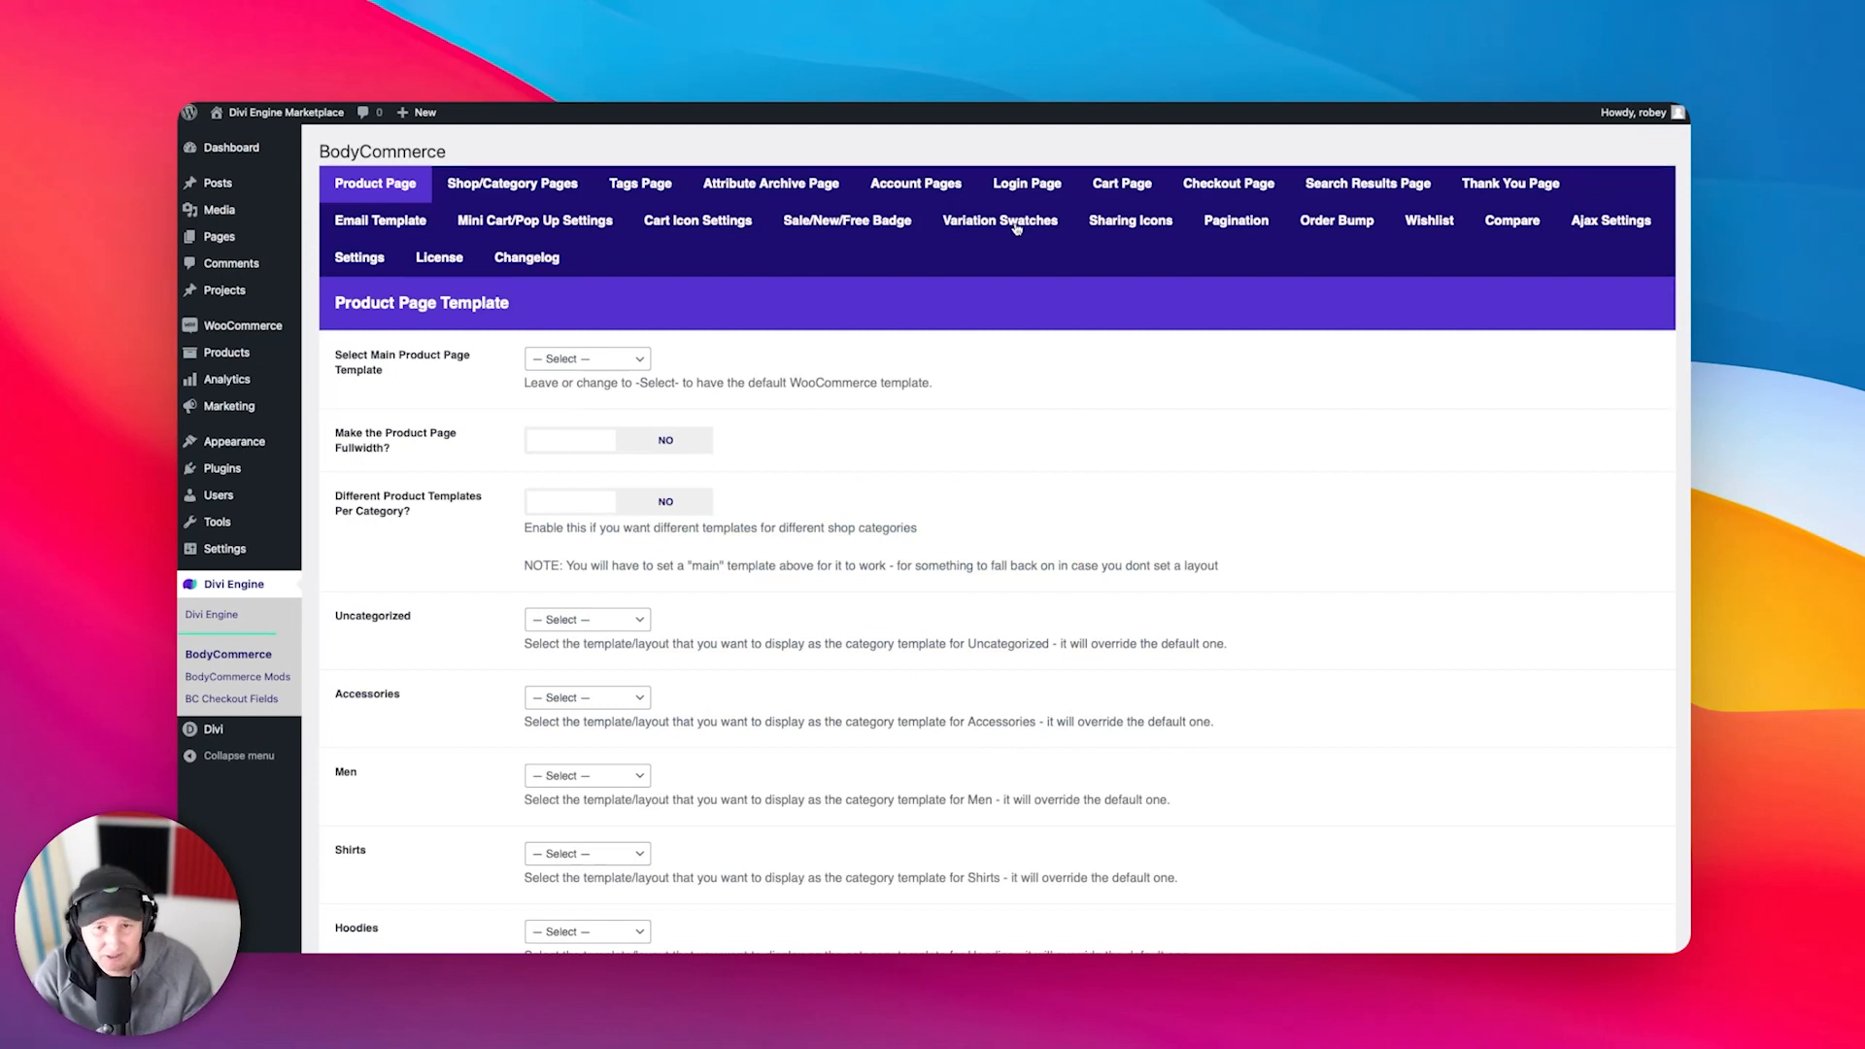
{"action": "left_click", "coordinate": [1018, 223]}
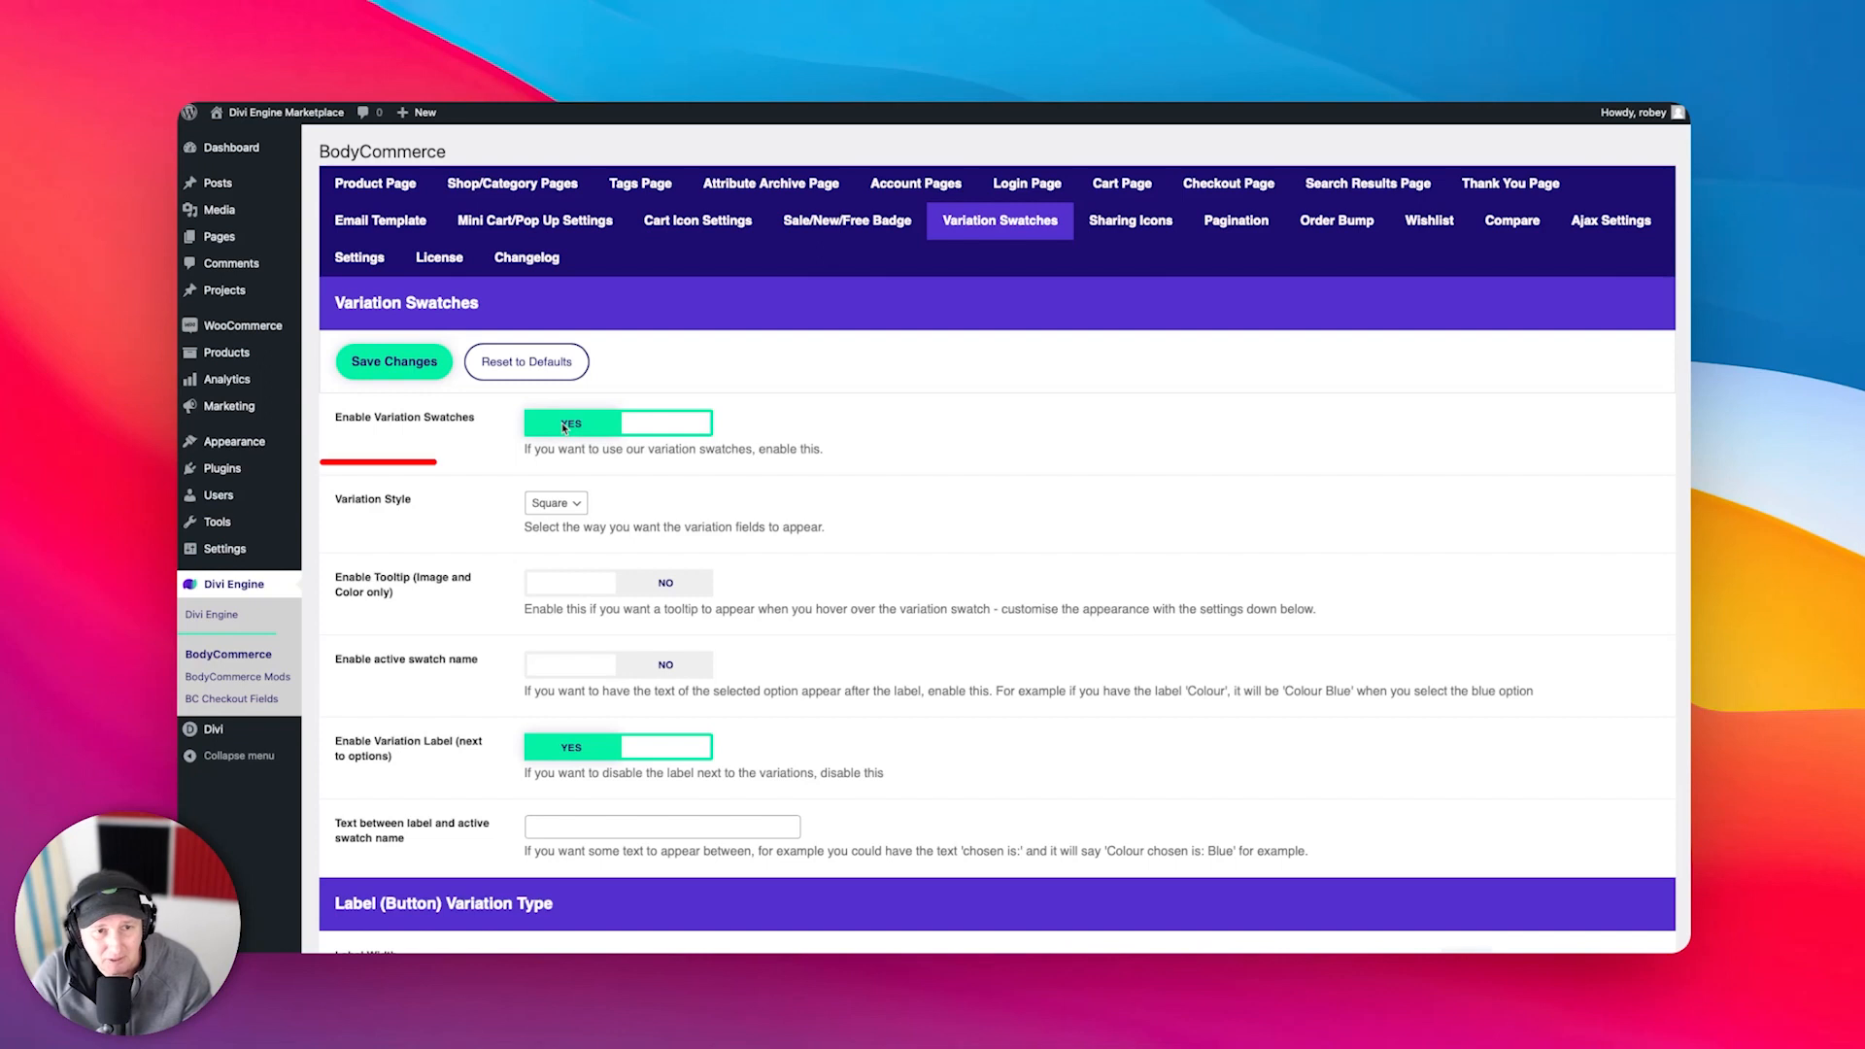
{"action": "left_click", "coordinate": [661, 432]}
{"action": "left_click", "coordinate": [421, 372]}
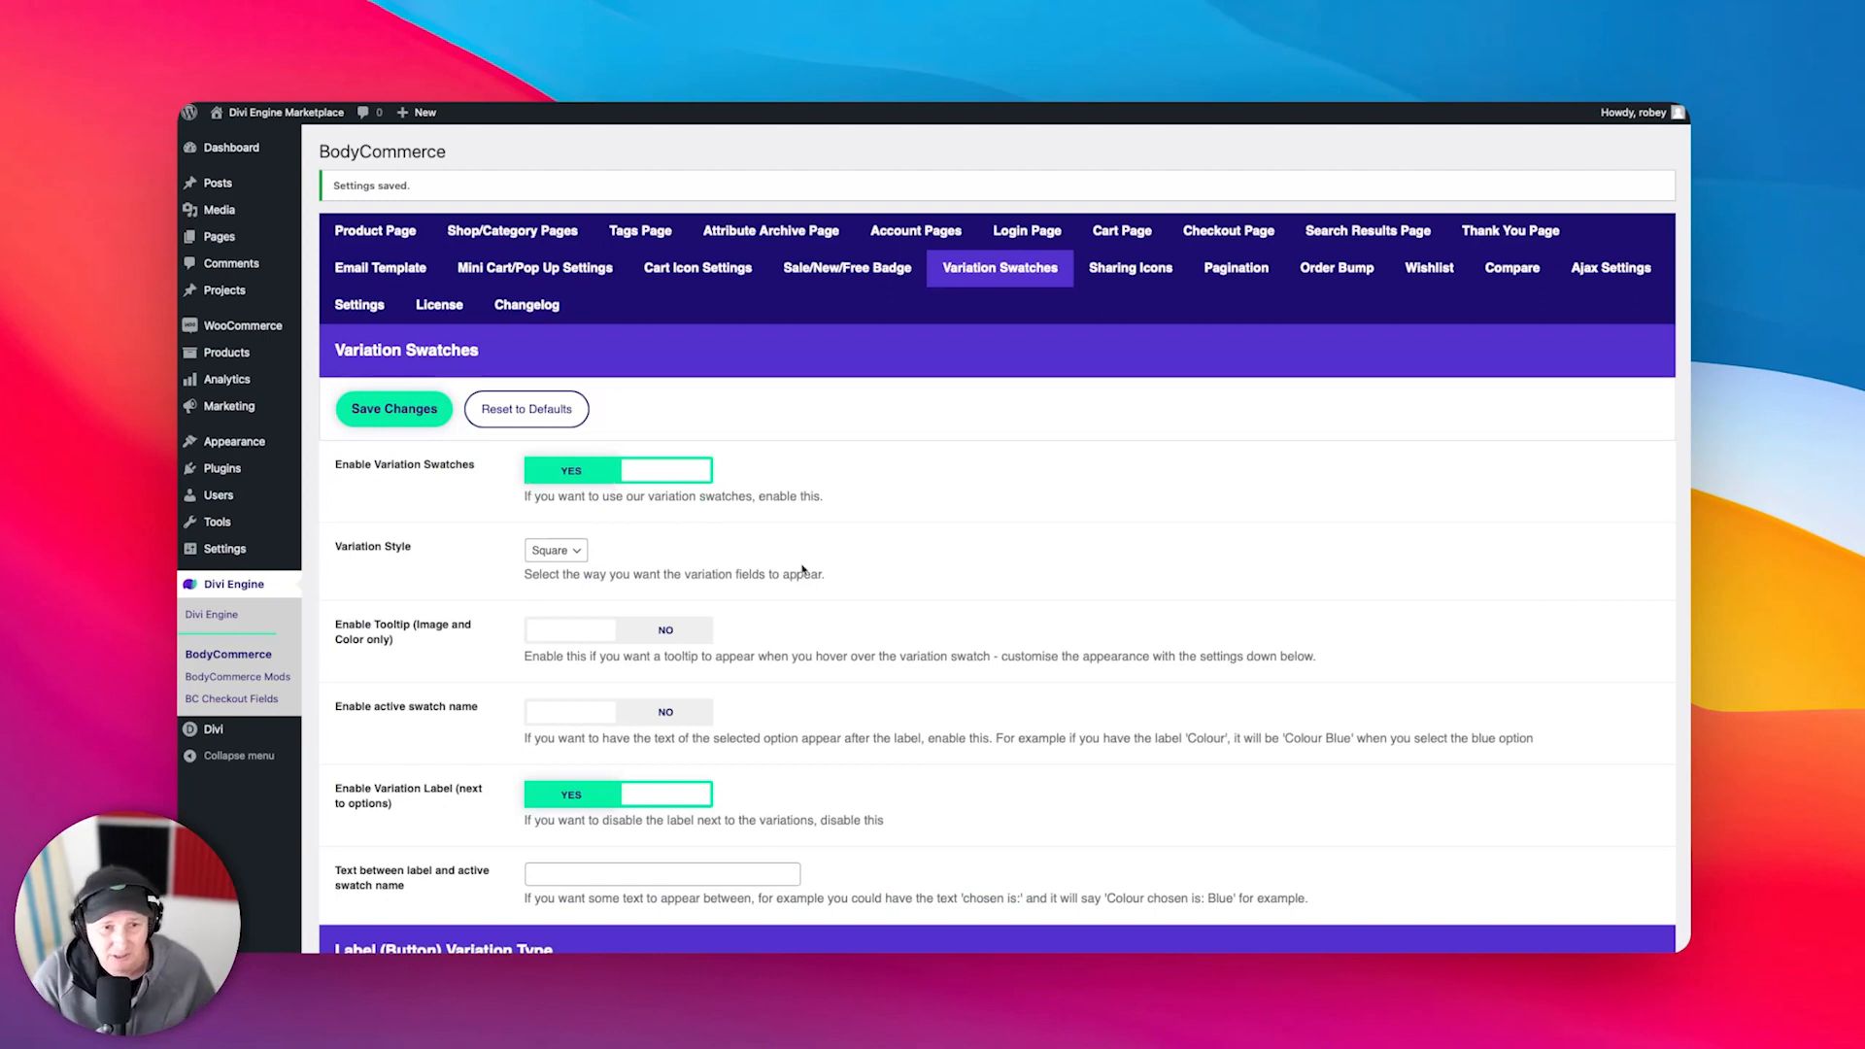
{"action": "scroll", "coordinate": [802, 570], "scroll_direction": "down", "scroll_amount": 5}
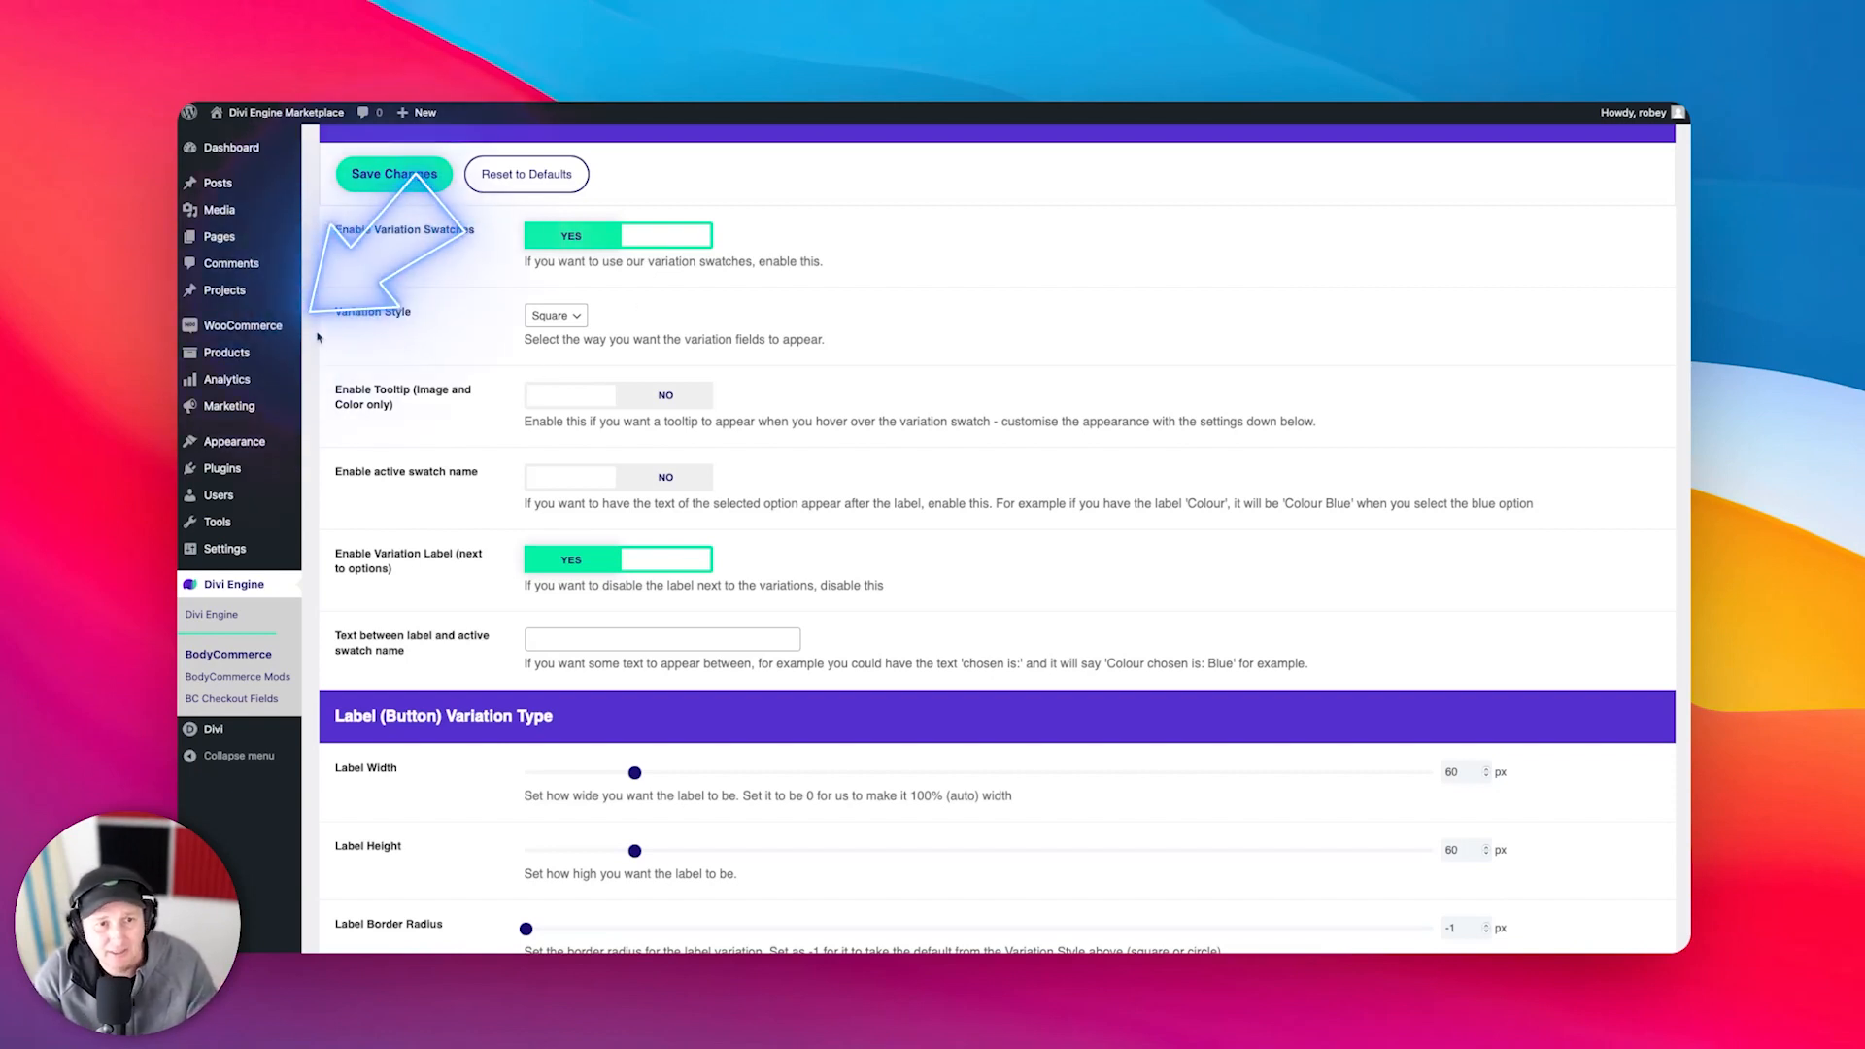
- Open the WooCommerce product attributes and examine the types available for a new attribute
{"action": "mouse_move", "coordinate": [250, 354]}
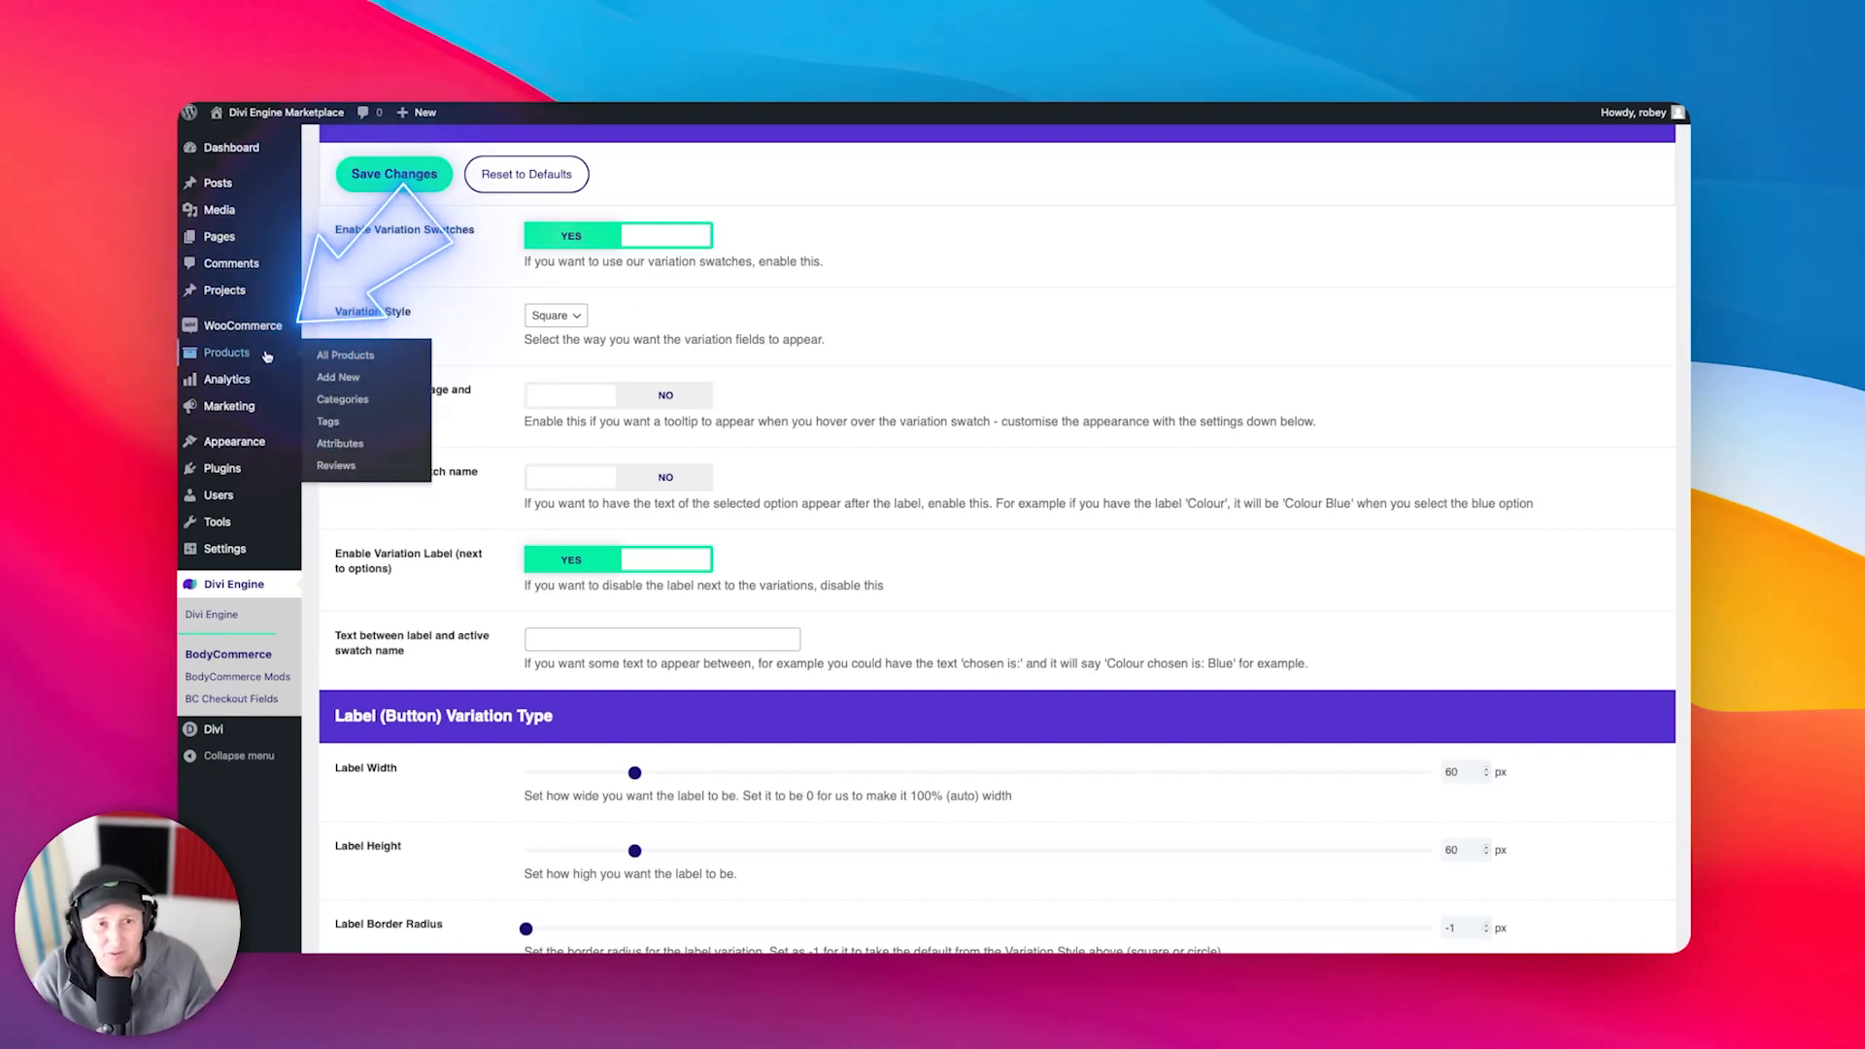
{"action": "left_click", "coordinate": [340, 444]}
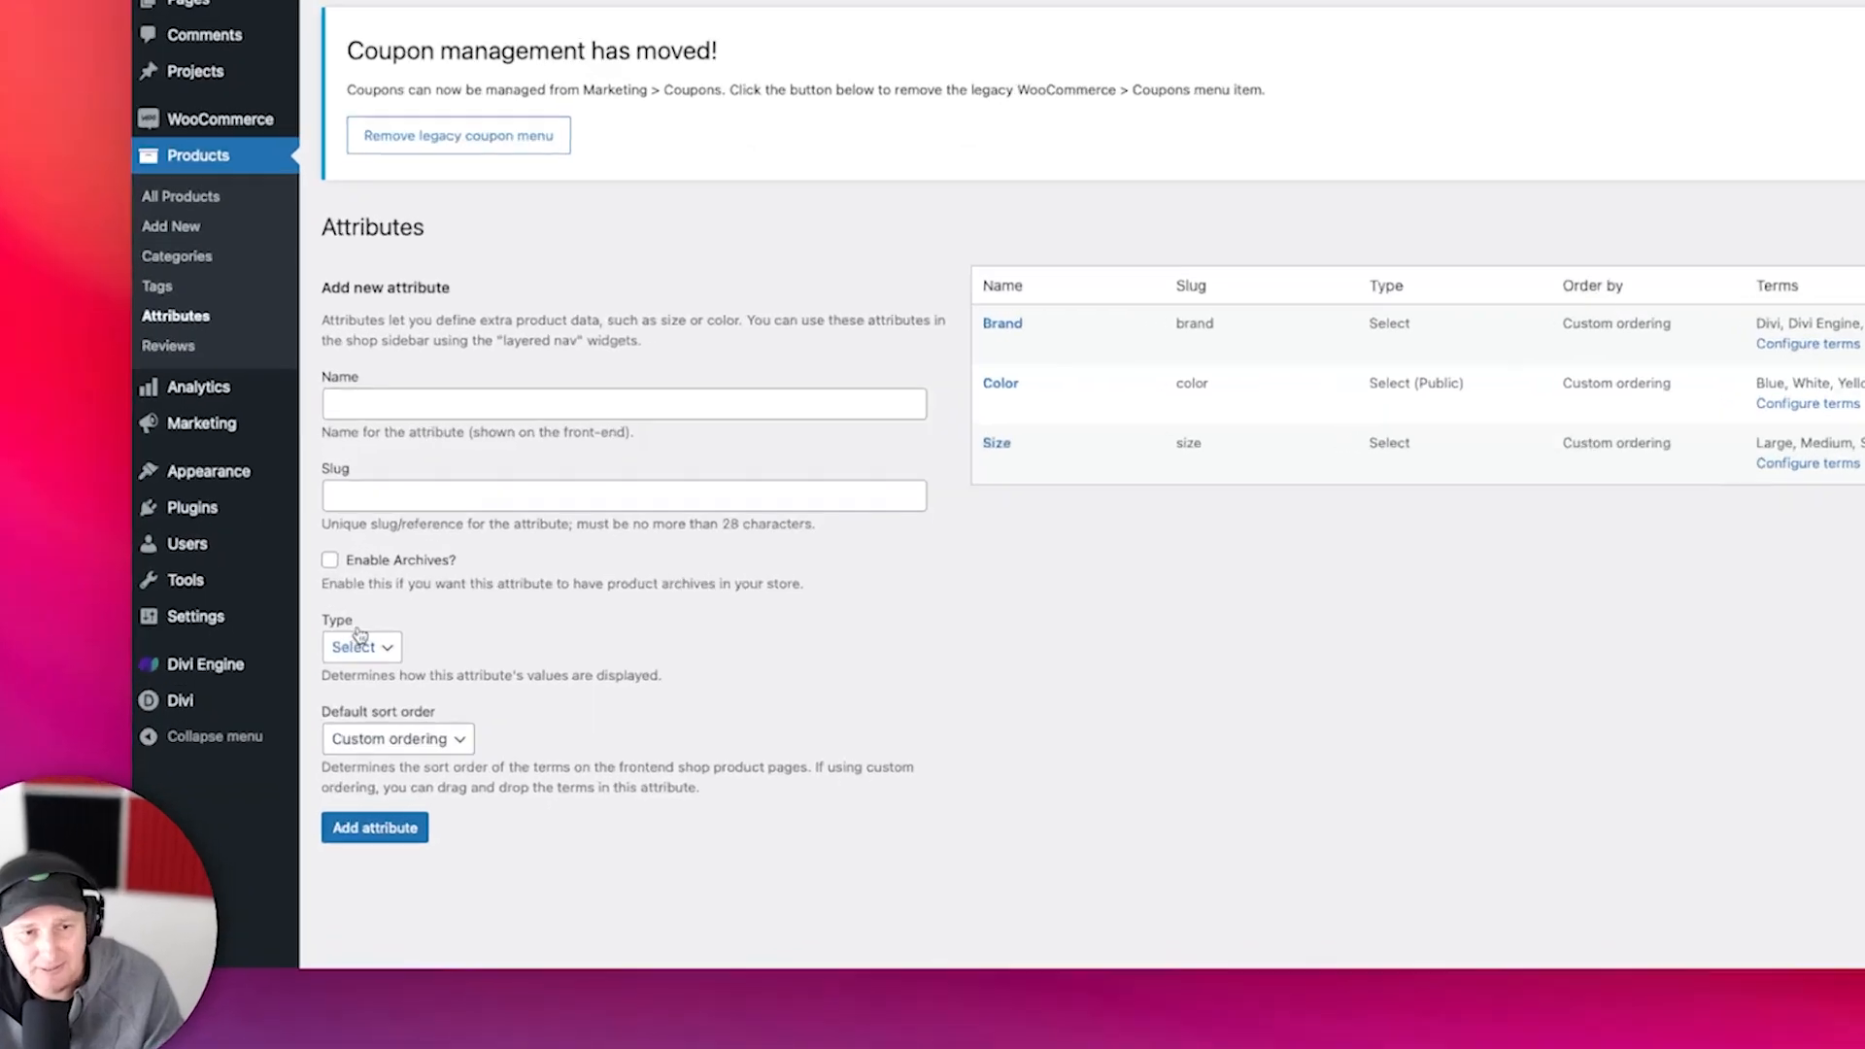
{"action": "left_click", "coordinate": [360, 717]}
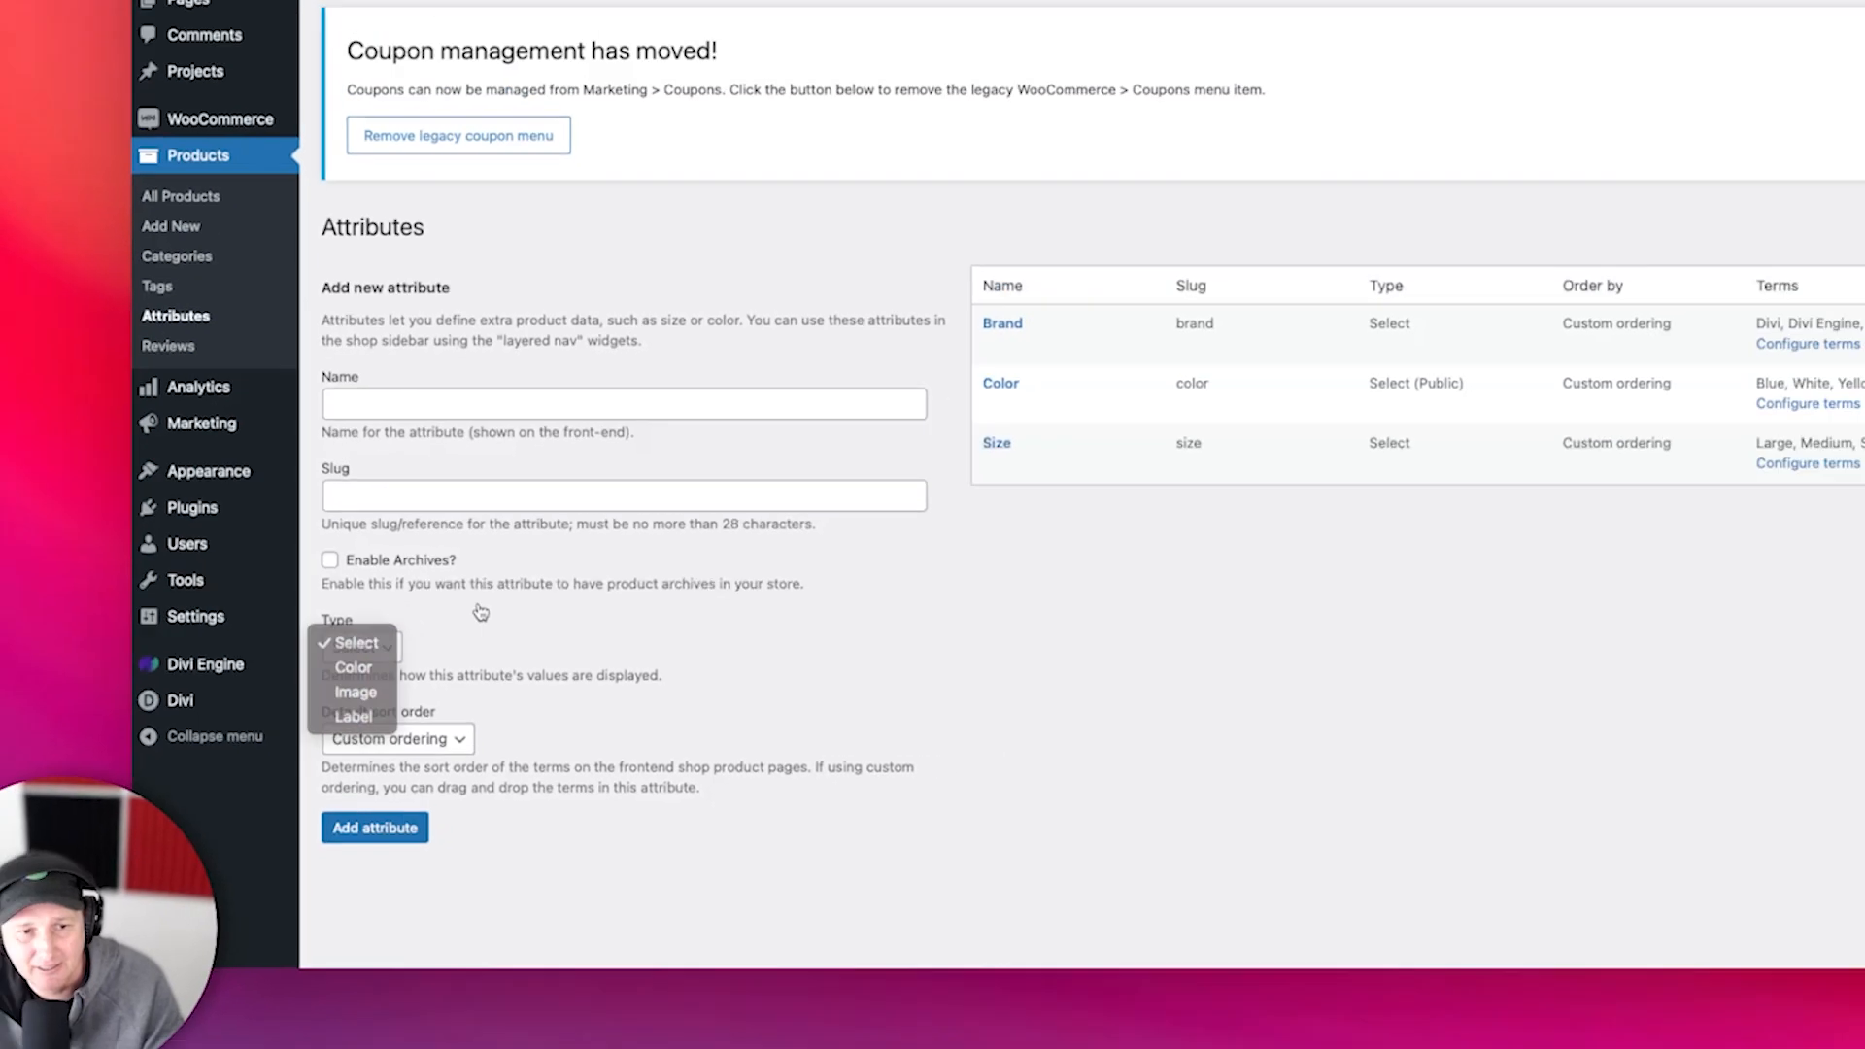
{"action": "left_click", "coordinate": [481, 612]}
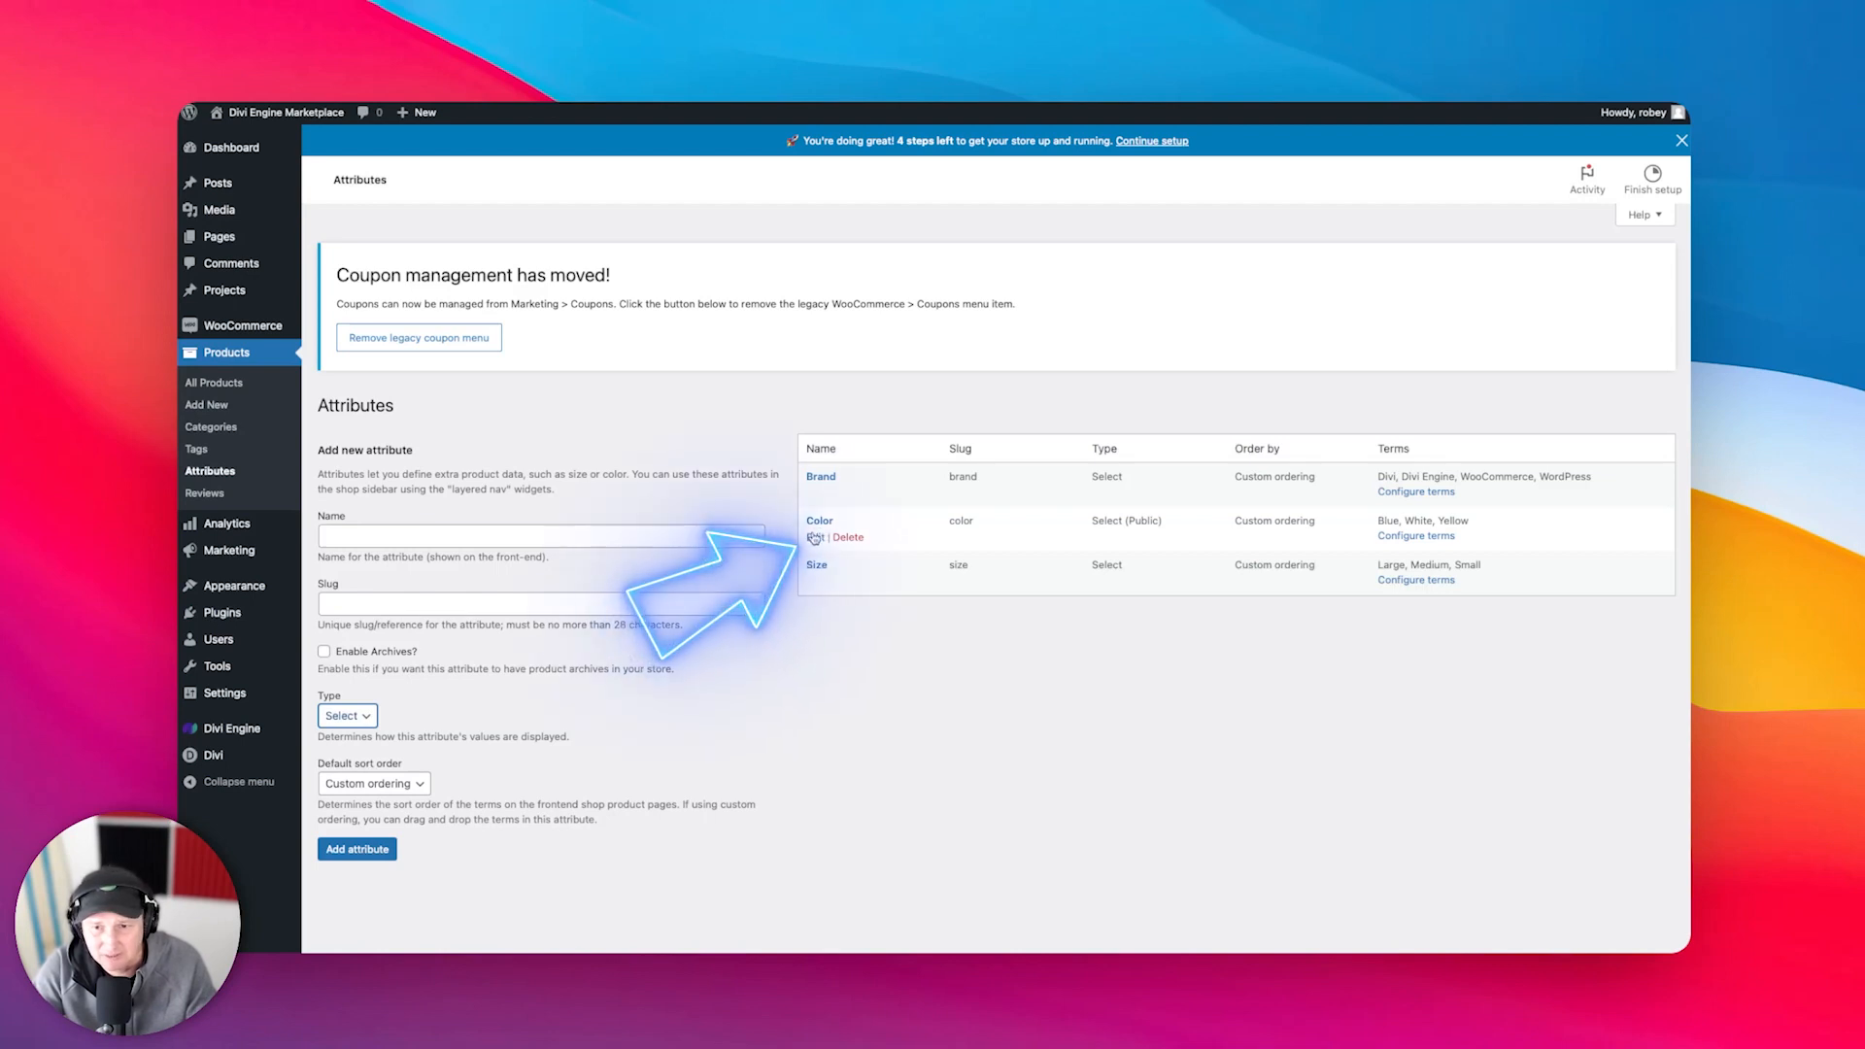
- Change the Color attribute's type to Color, update it, and return to the attributes list
{"action": "left_click", "coordinate": [814, 538]}
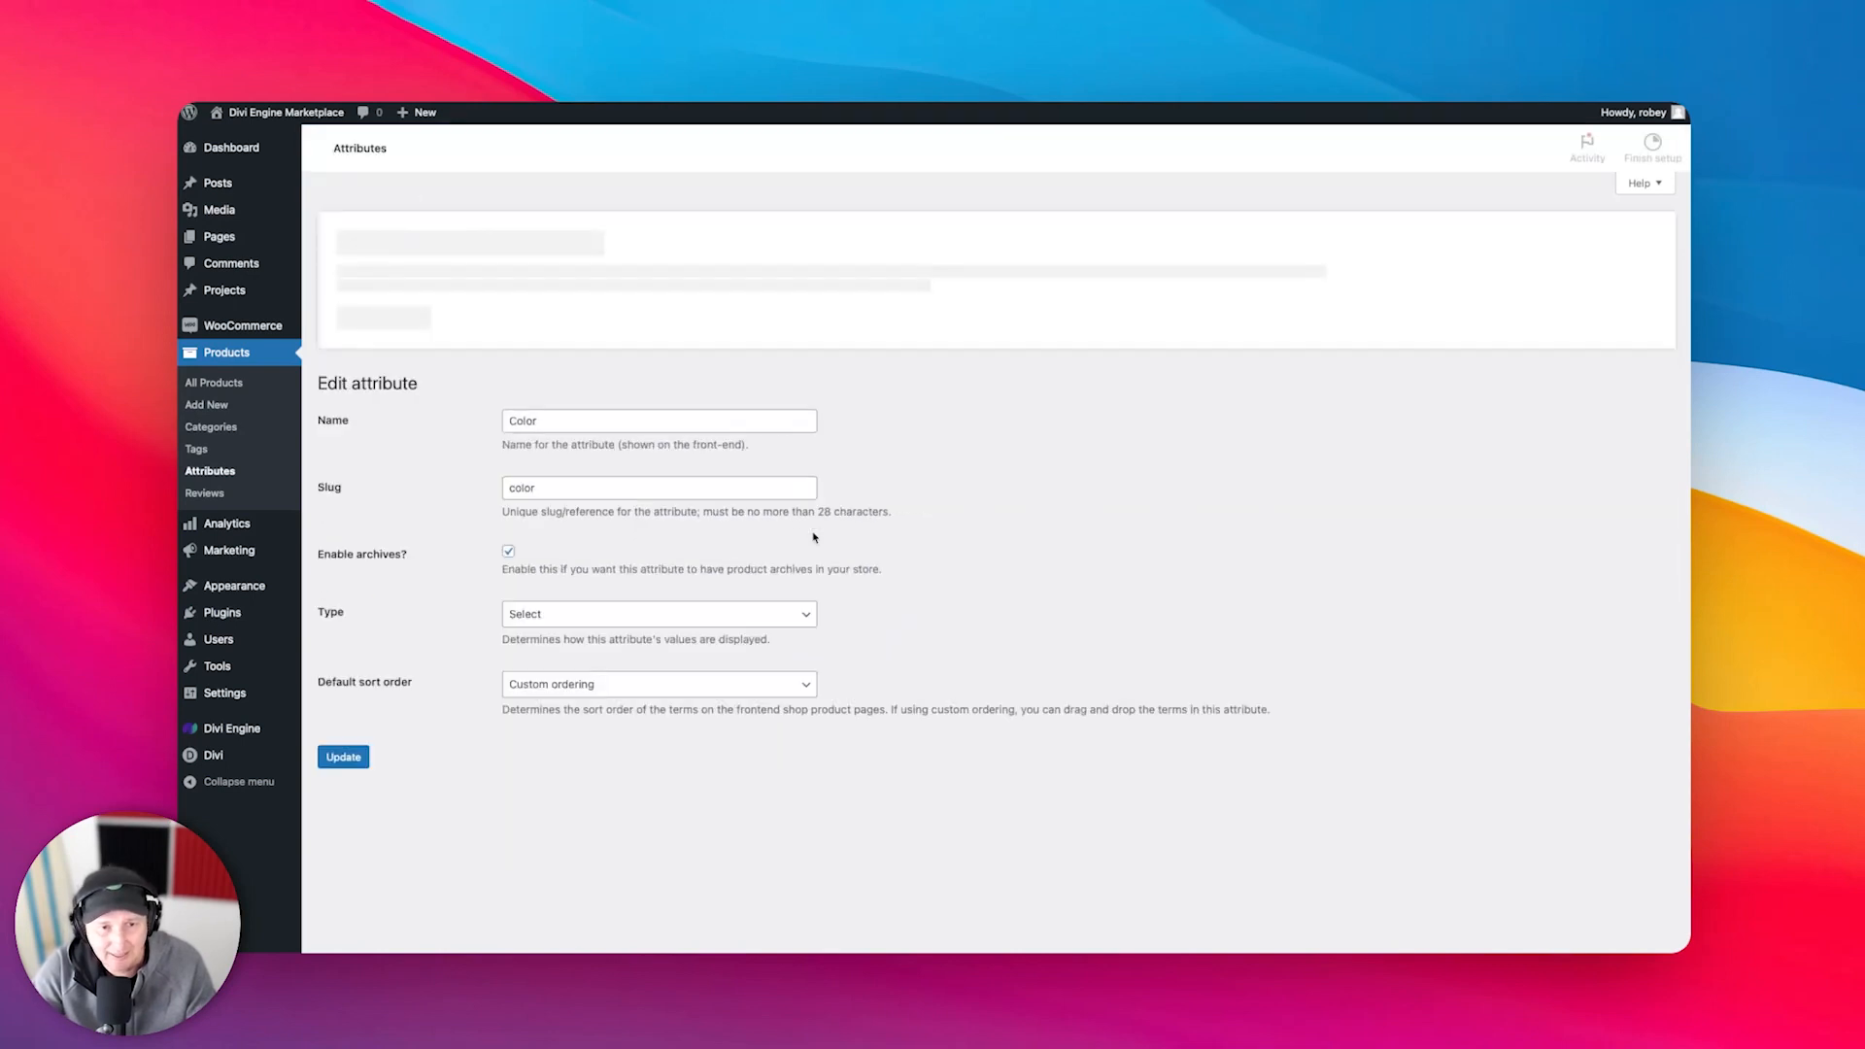
{"action": "left_click", "coordinate": [568, 610]}
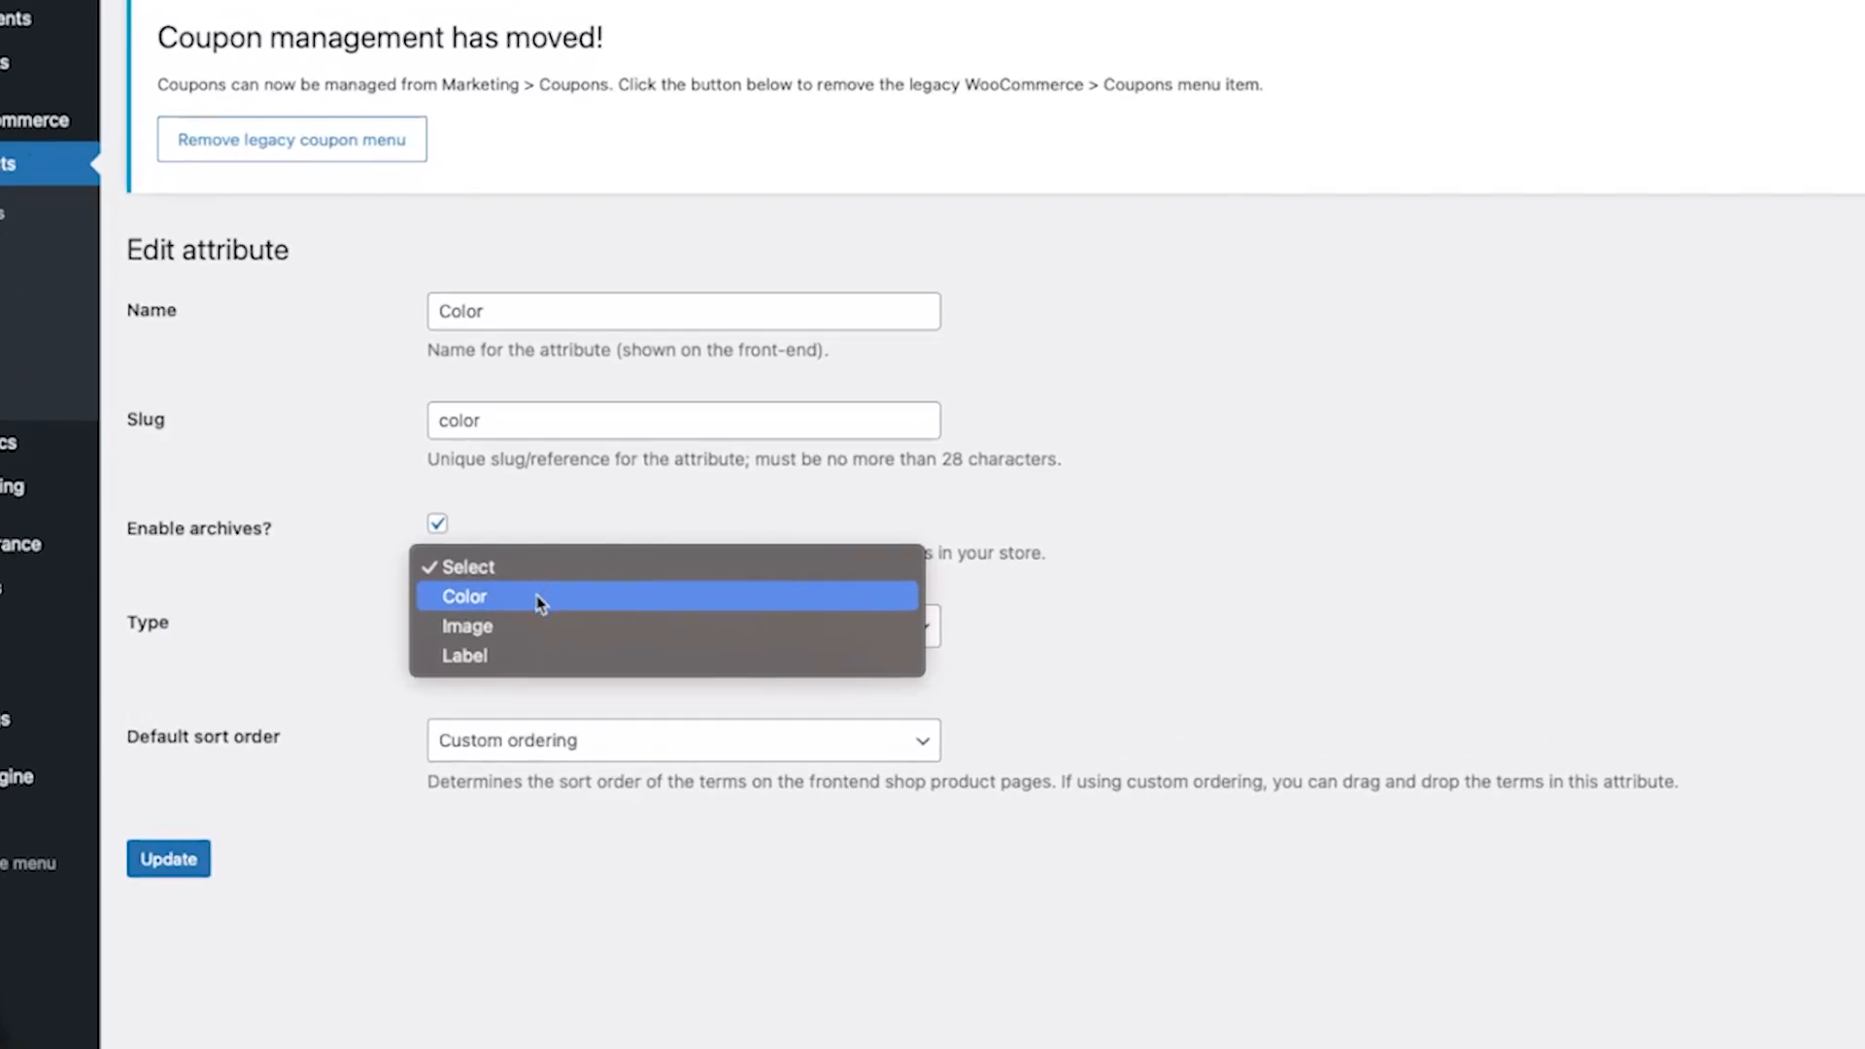
{"action": "left_click", "coordinate": [541, 600]}
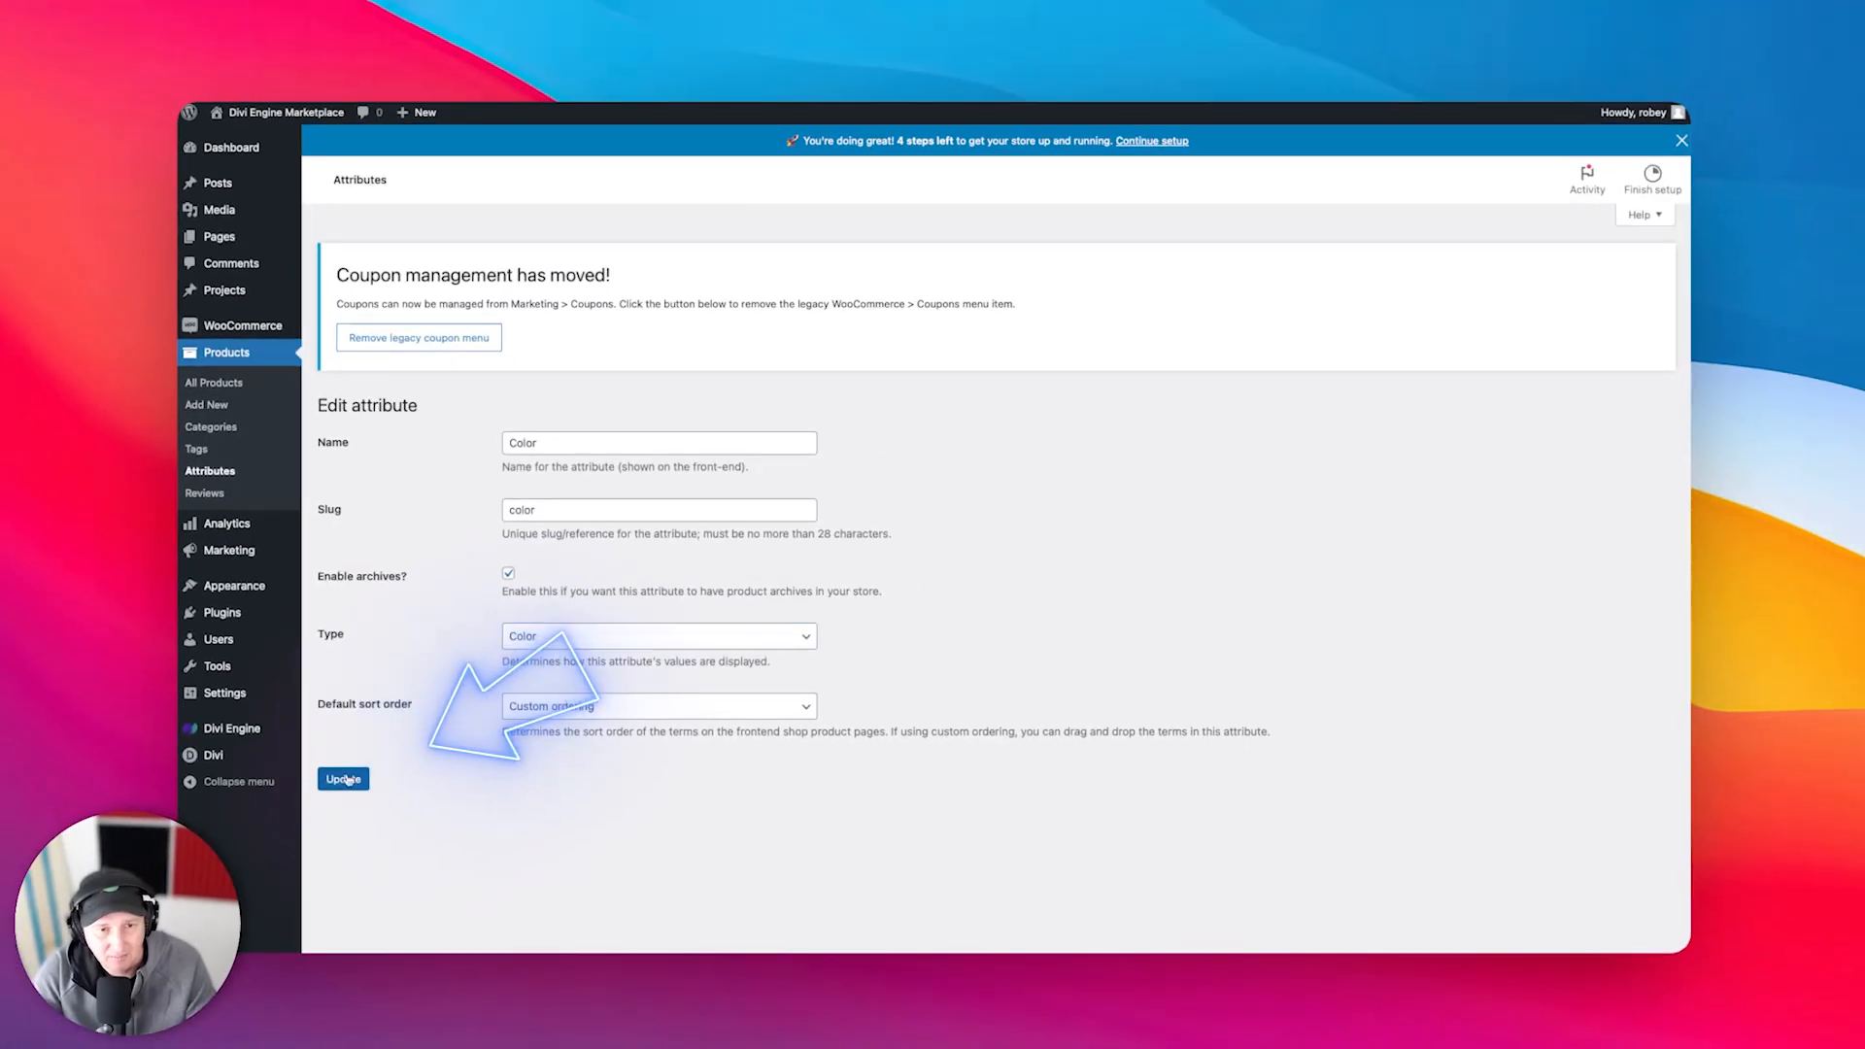
{"action": "left_click", "coordinate": [345, 779]}
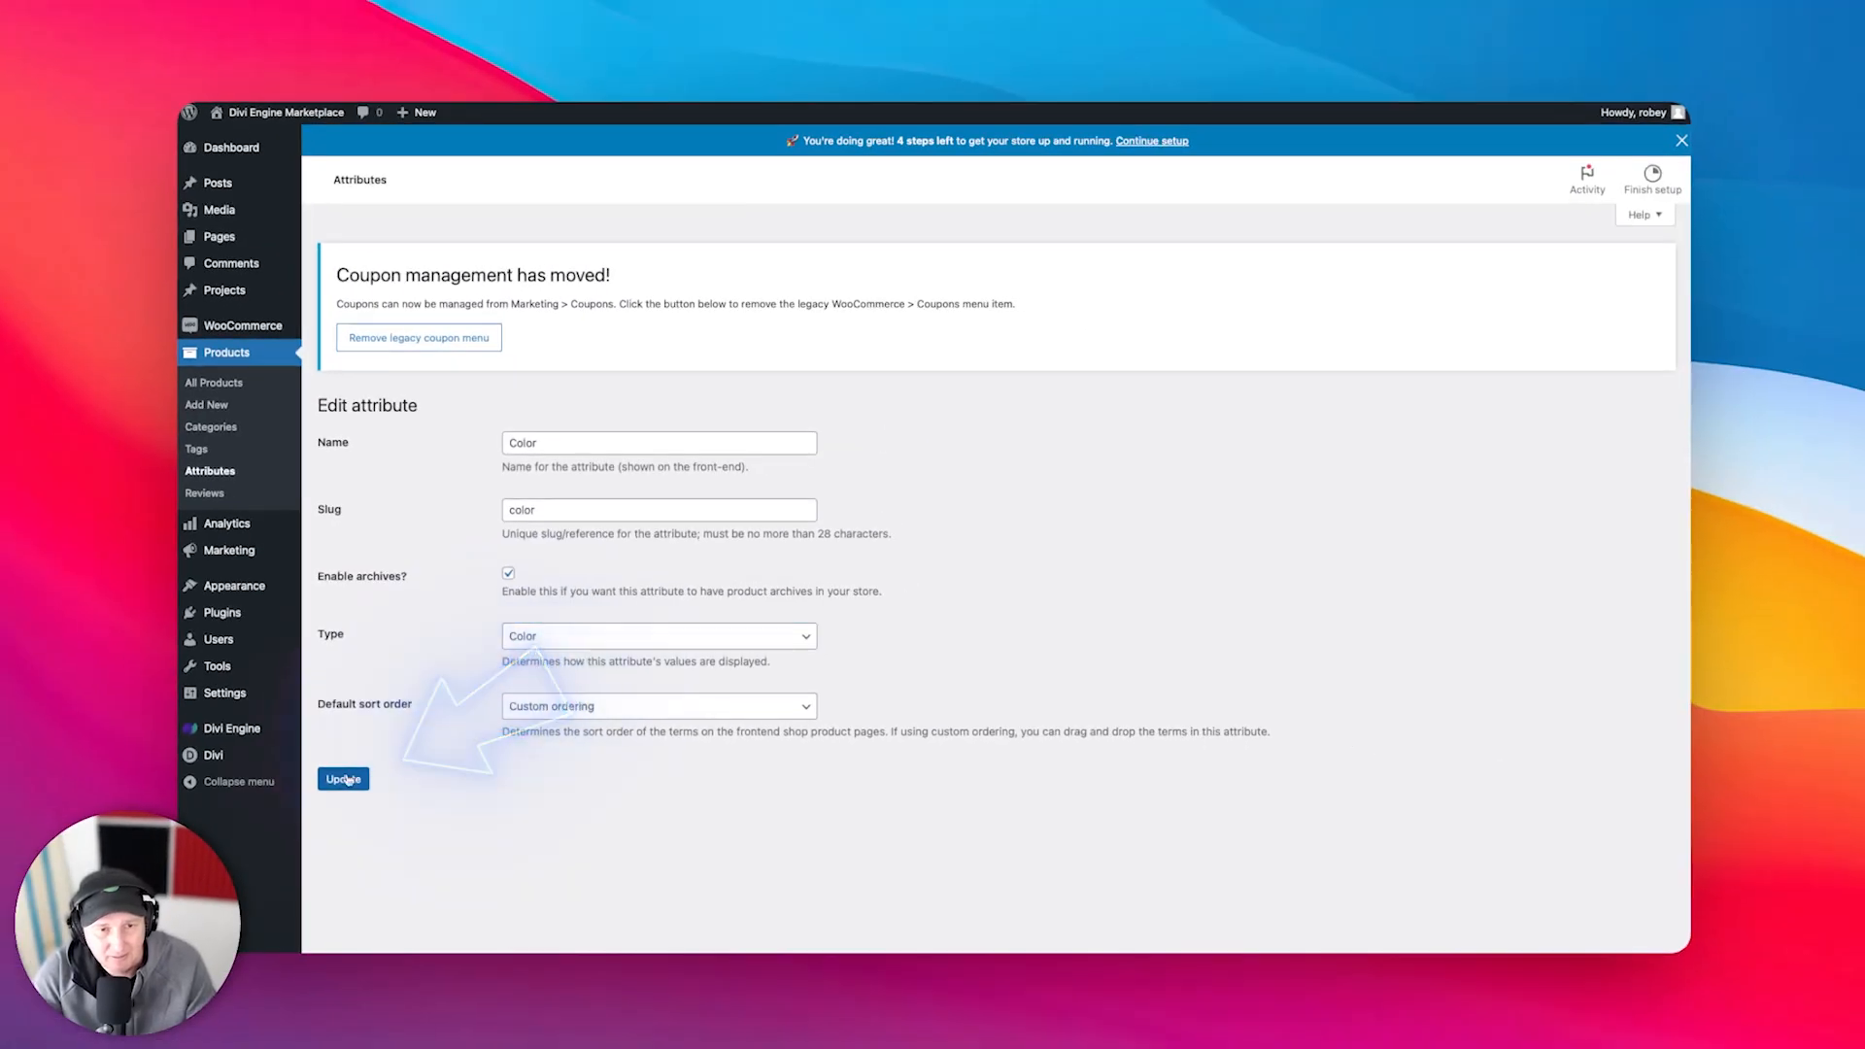
{"action": "left_click", "coordinate": [375, 467]}
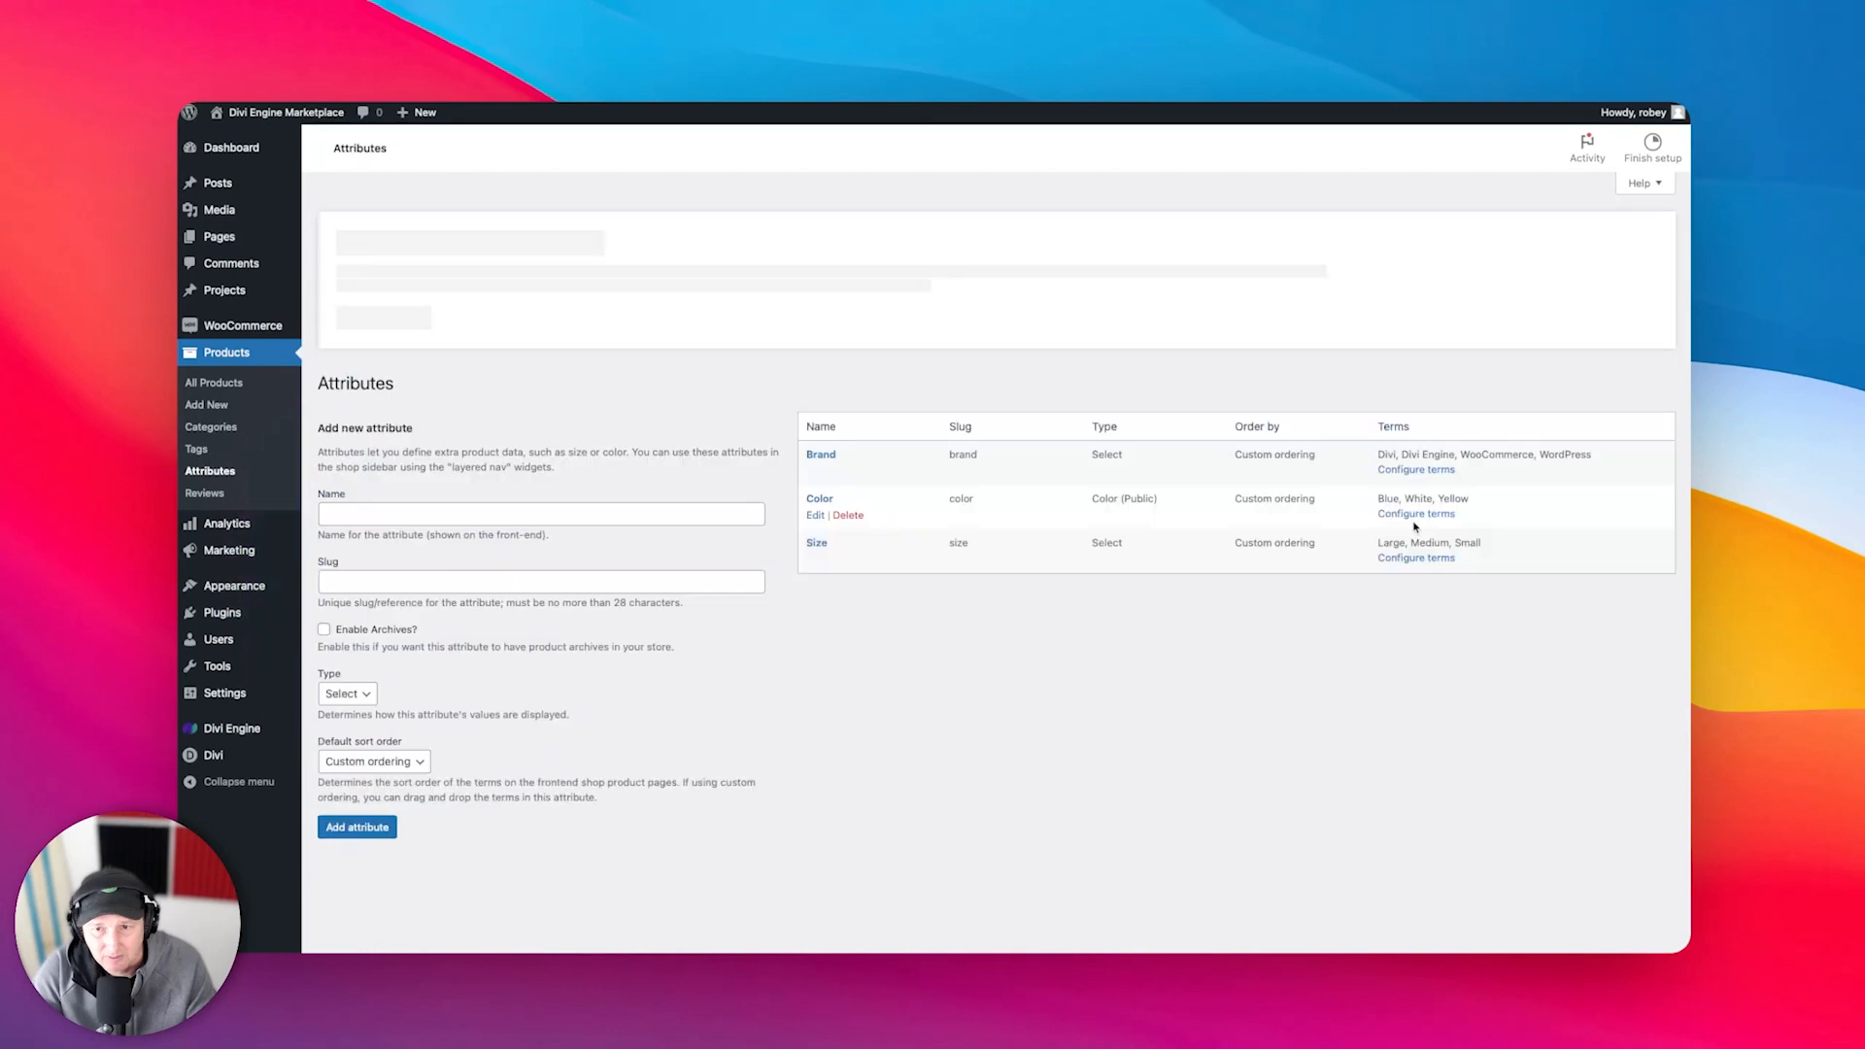
- Open the Color attribute's terms, give the Blue term a blue color code, and update it
{"action": "left_click", "coordinate": [1413, 515]}
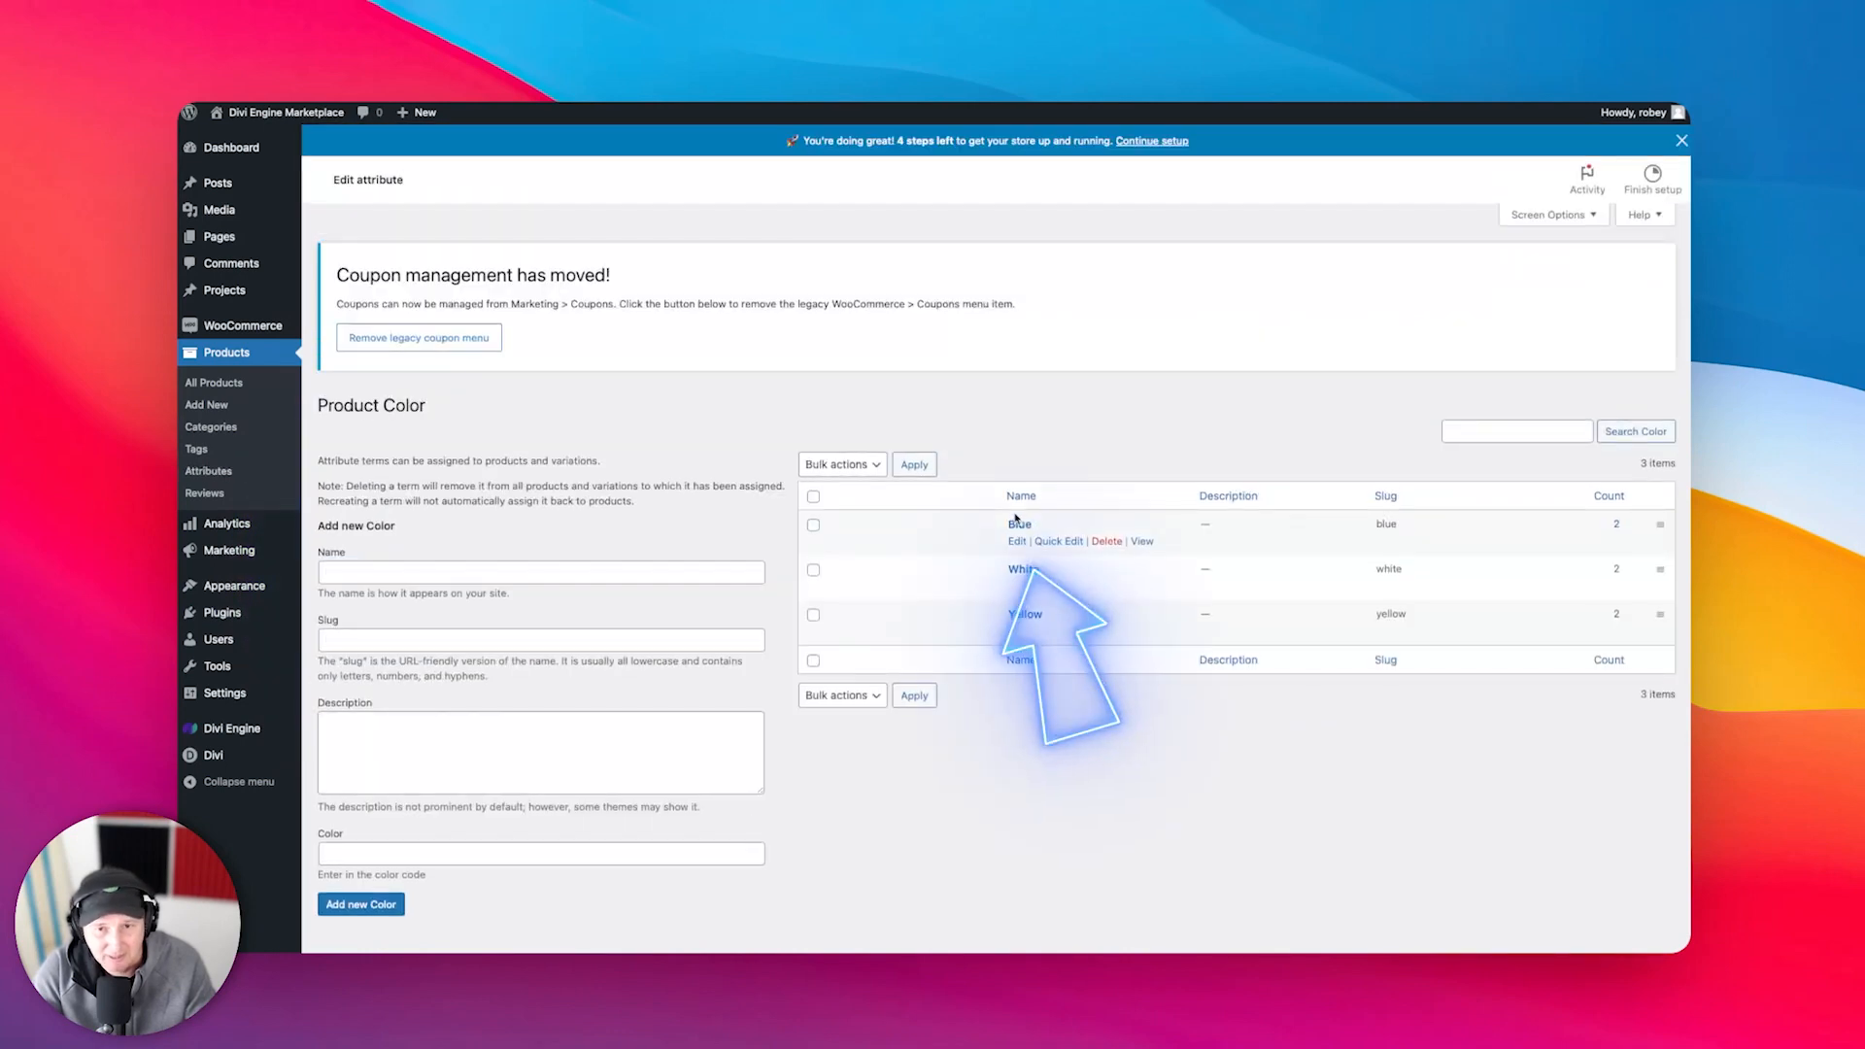
{"action": "left_click", "coordinate": [1015, 540]}
{"action": "left_click", "coordinate": [559, 706]}
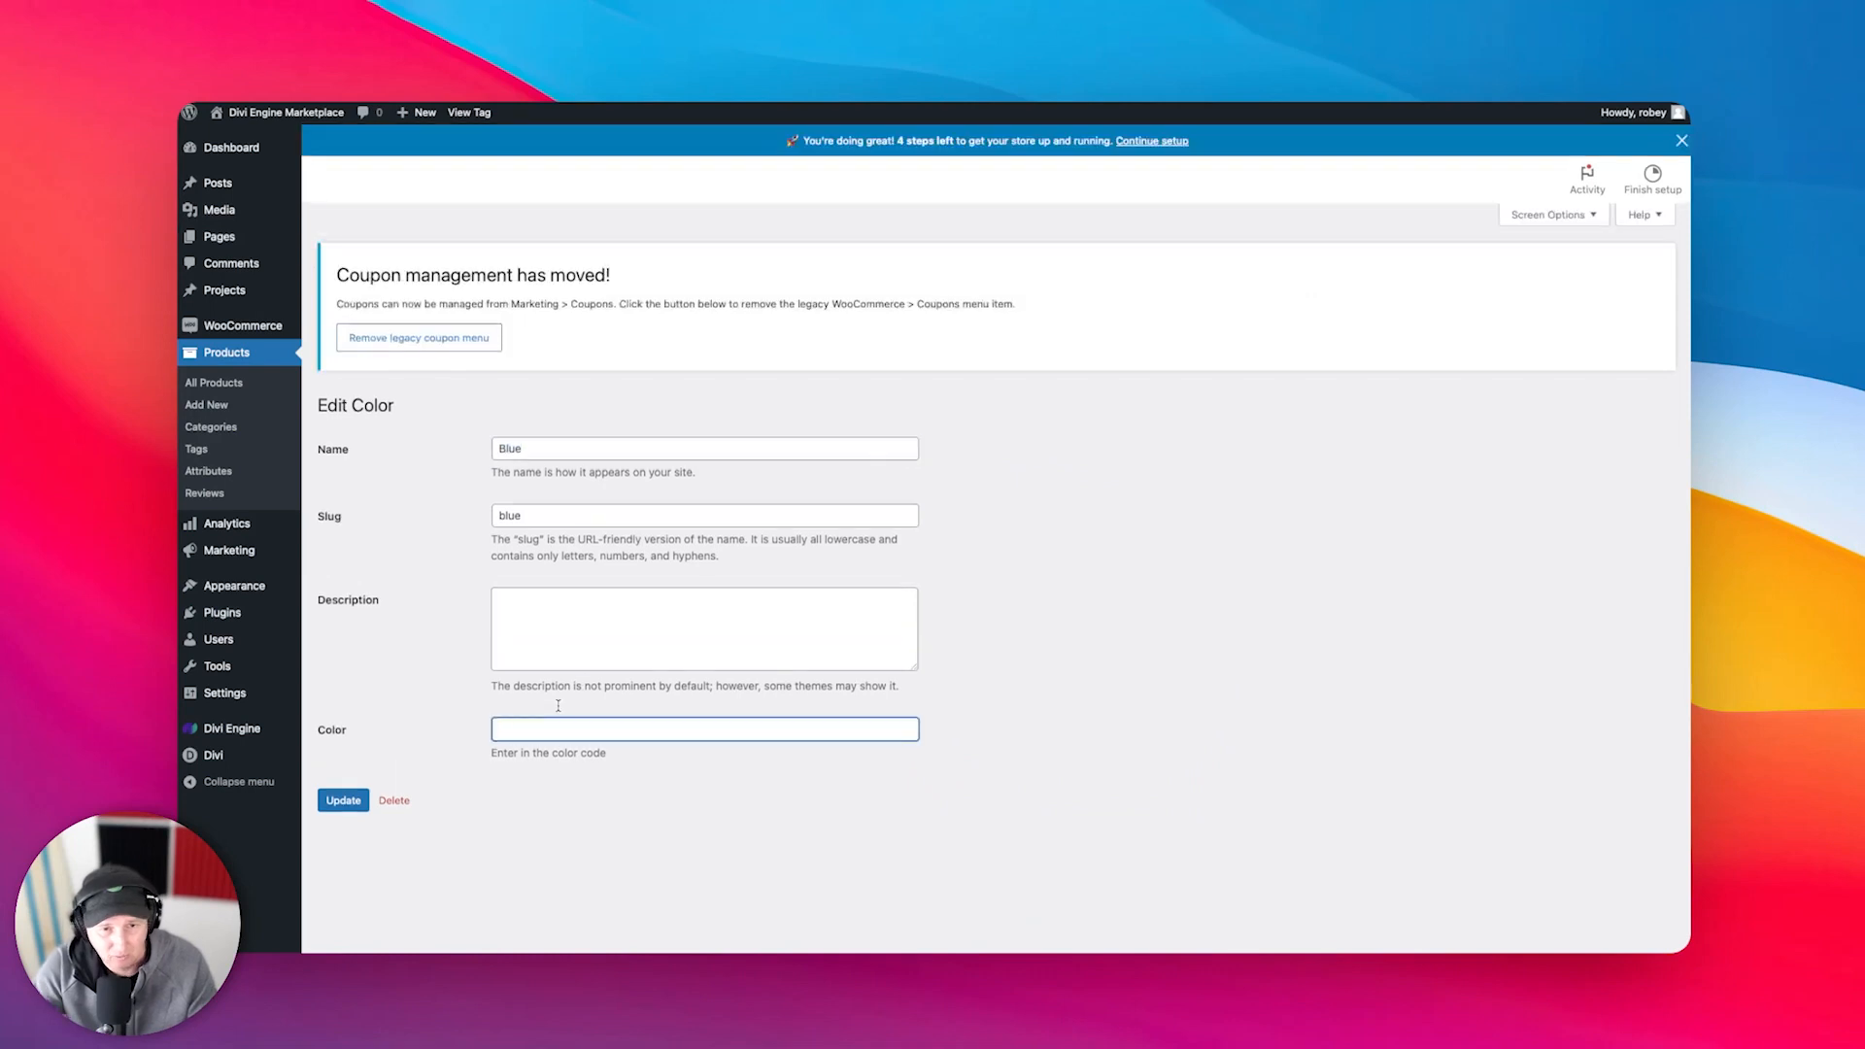
{"action": "left_click", "coordinate": [340, 802]}
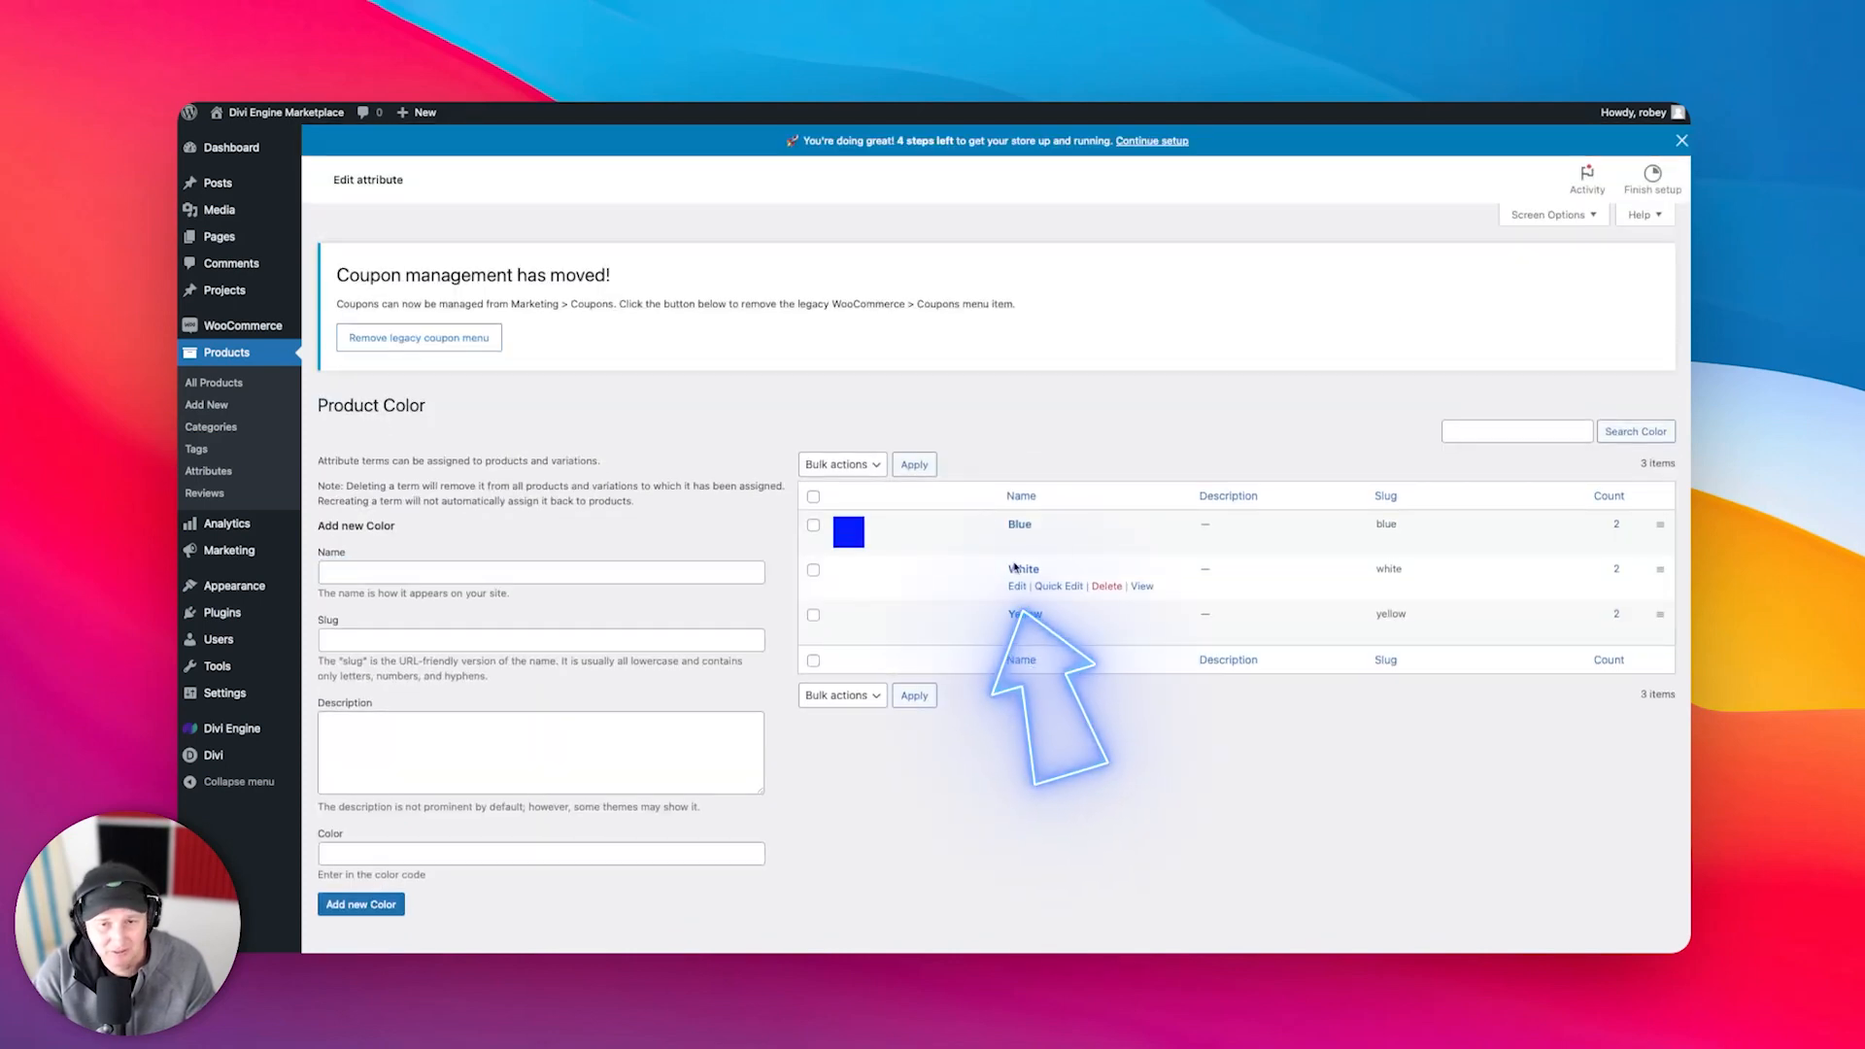
- Set the White term's color code to white, update it, and go back to the Color terms
{"action": "left_click", "coordinate": [1023, 569]}
{"action": "left_click", "coordinate": [543, 702]}
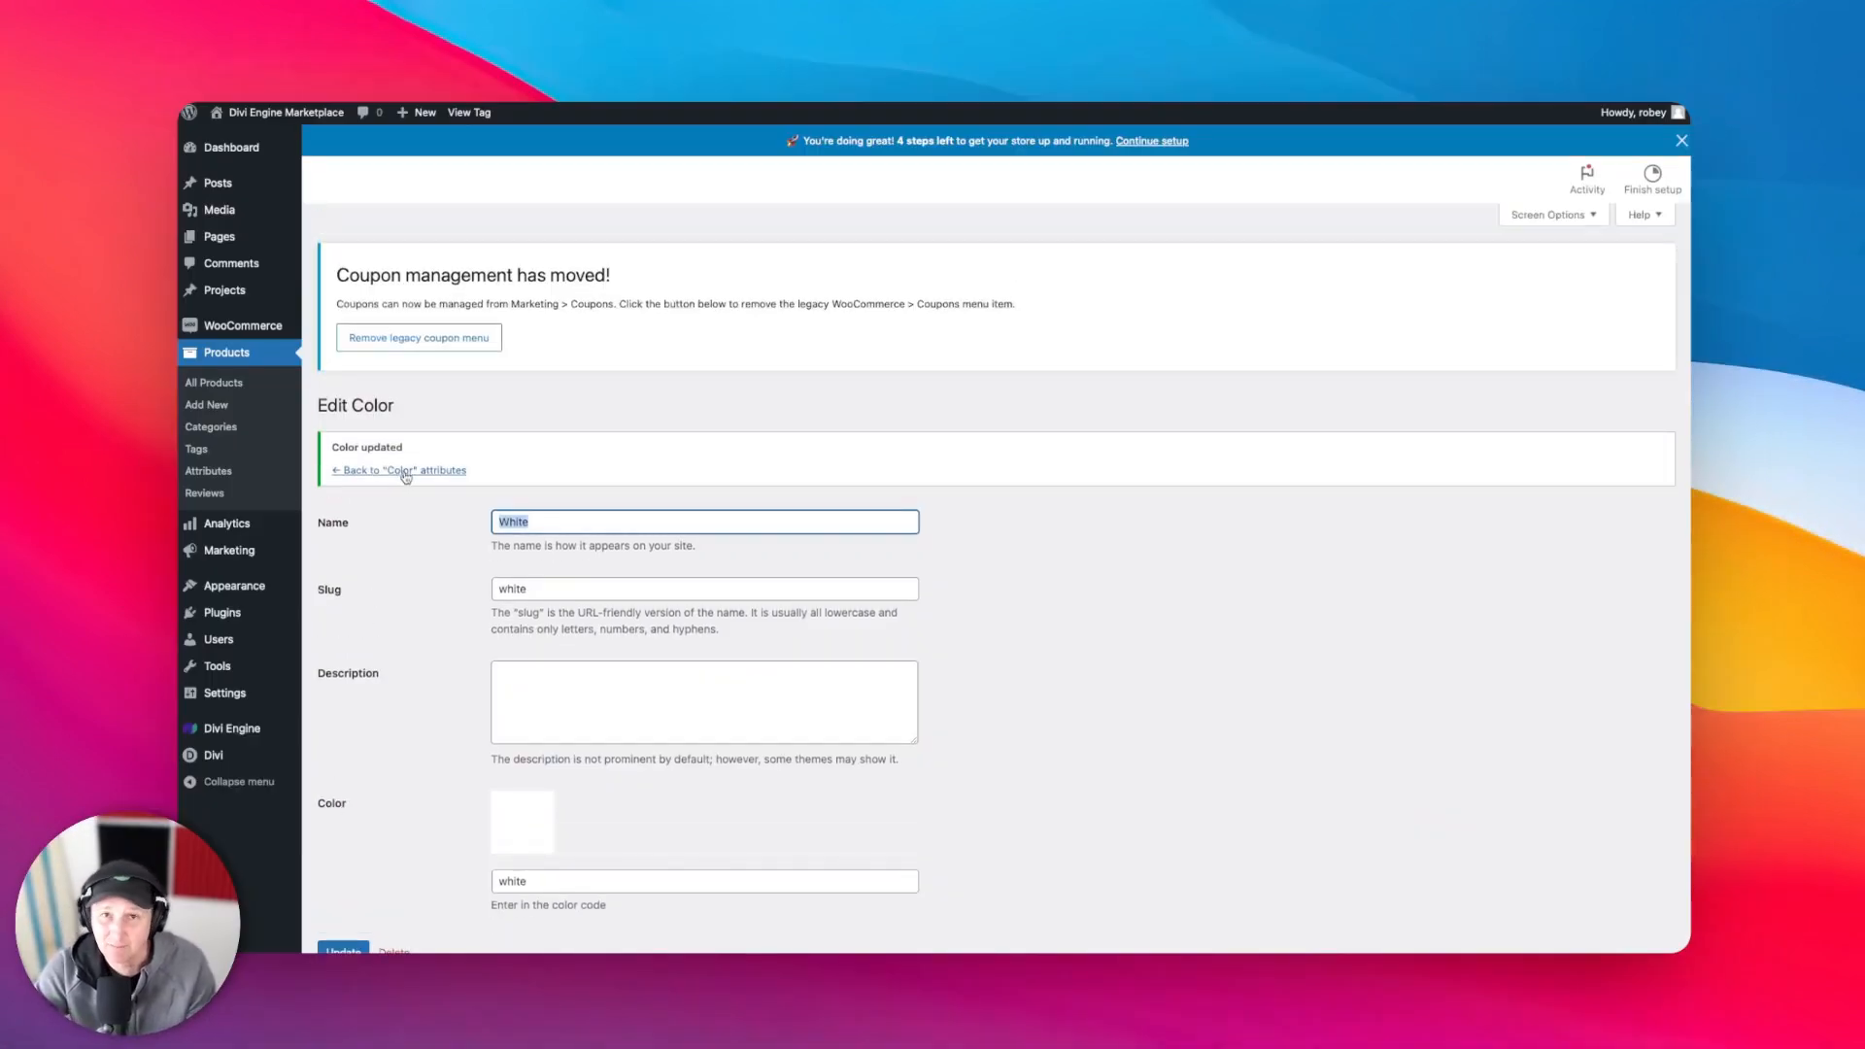
{"action": "left_click", "coordinate": [404, 471]}
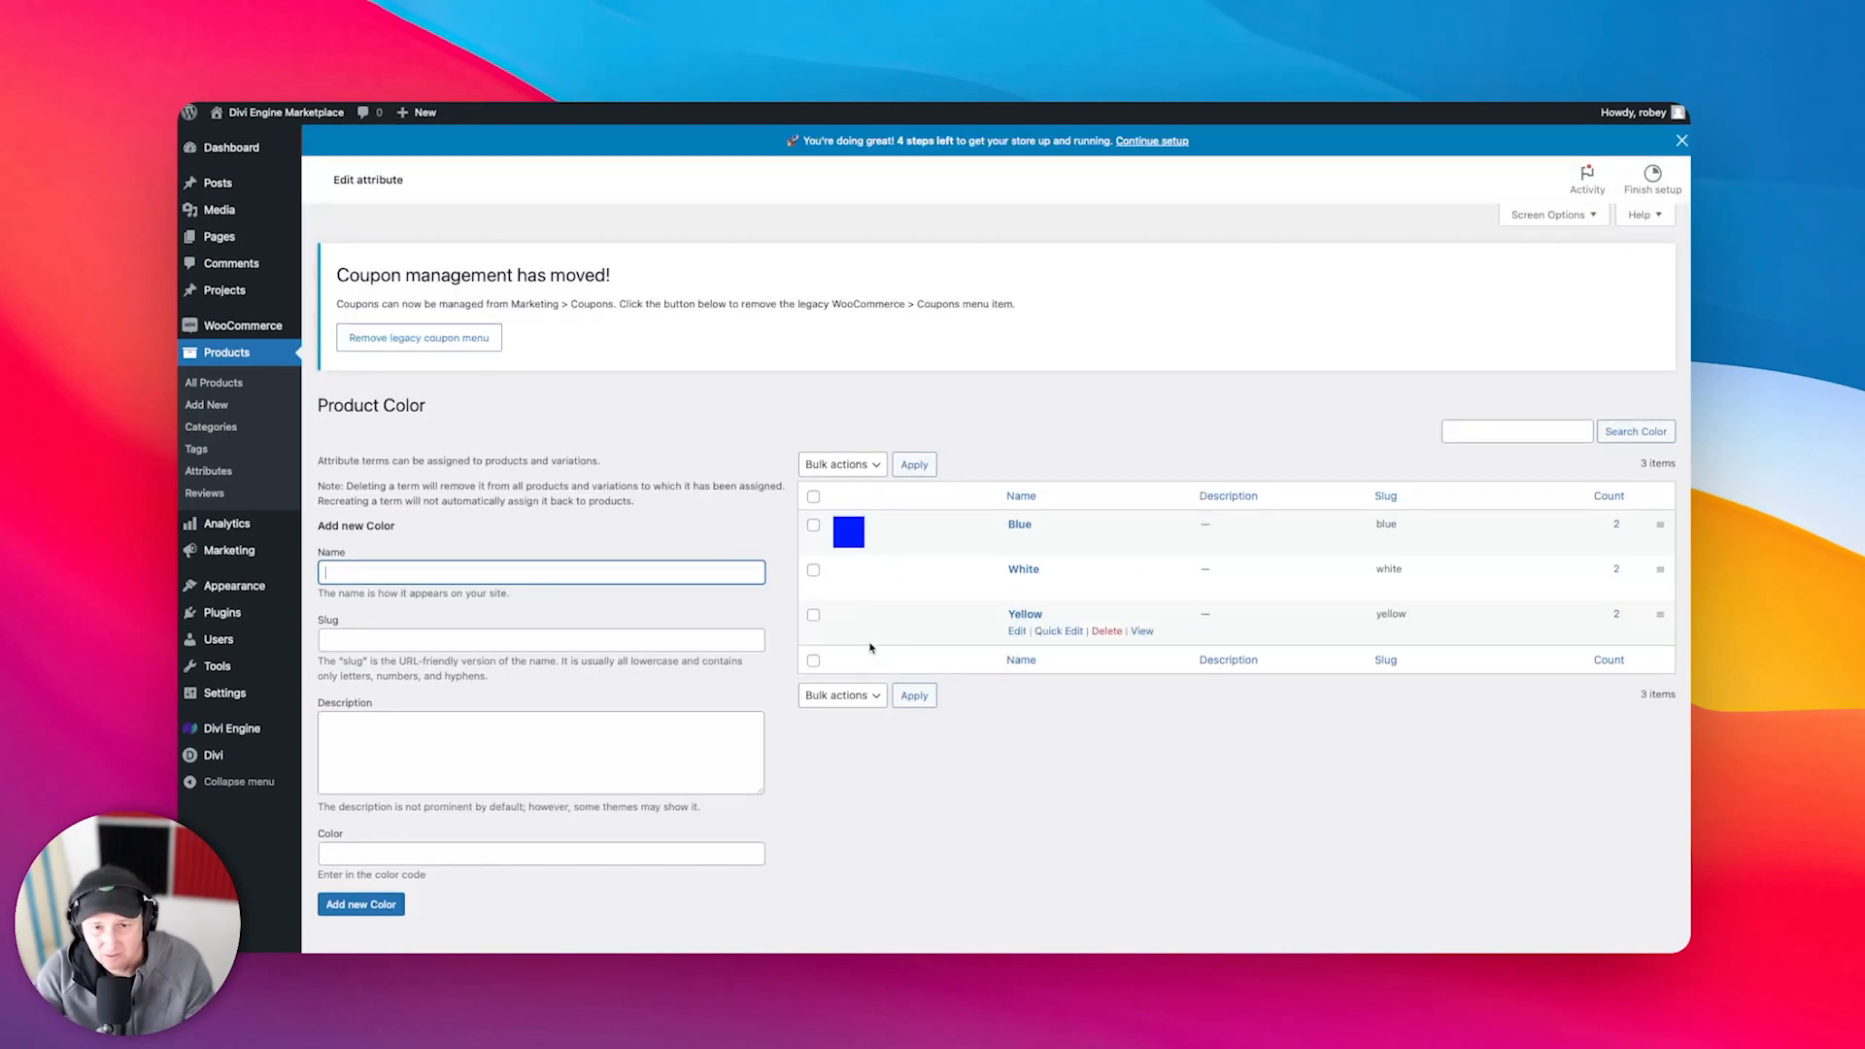
- Set the Yellow term's color code to yellow, update it, and go back to the Color terms
{"action": "left_click", "coordinate": [1017, 631]}
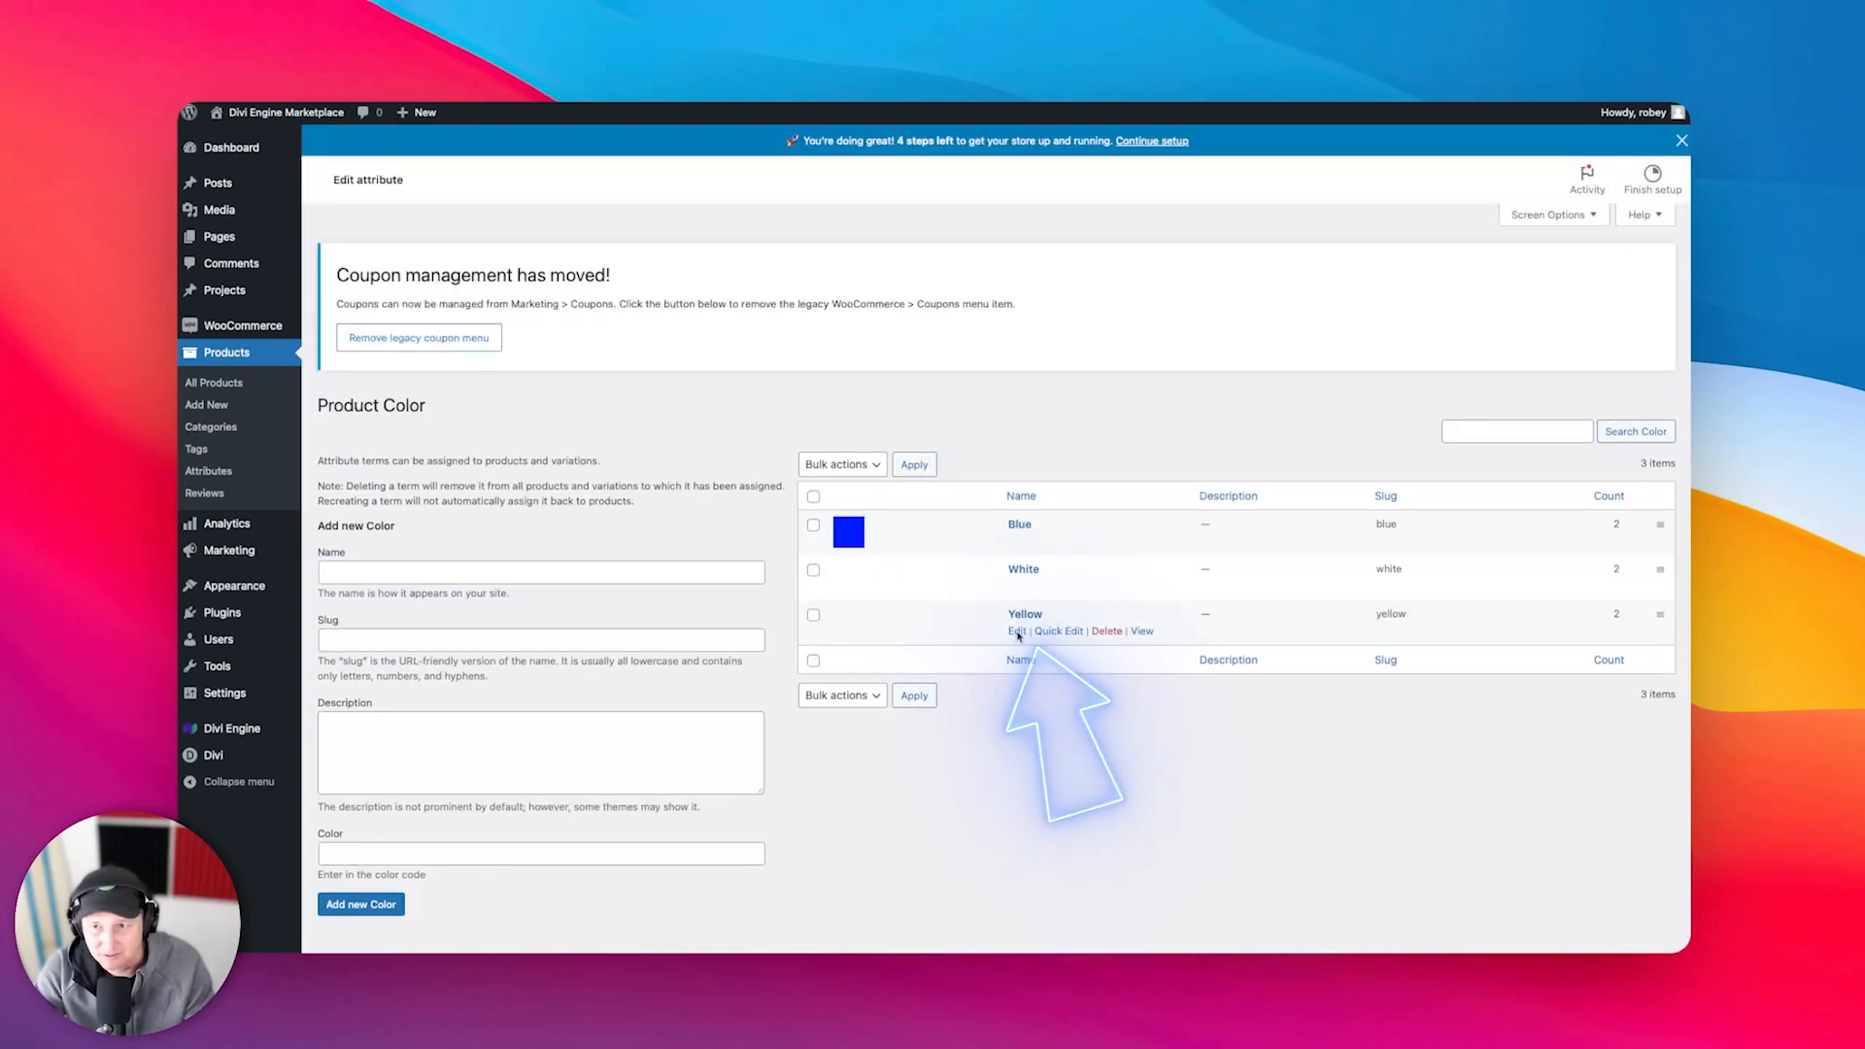
{"action": "left_click", "coordinate": [529, 703]}
{"action": "type", "text": "yello"}
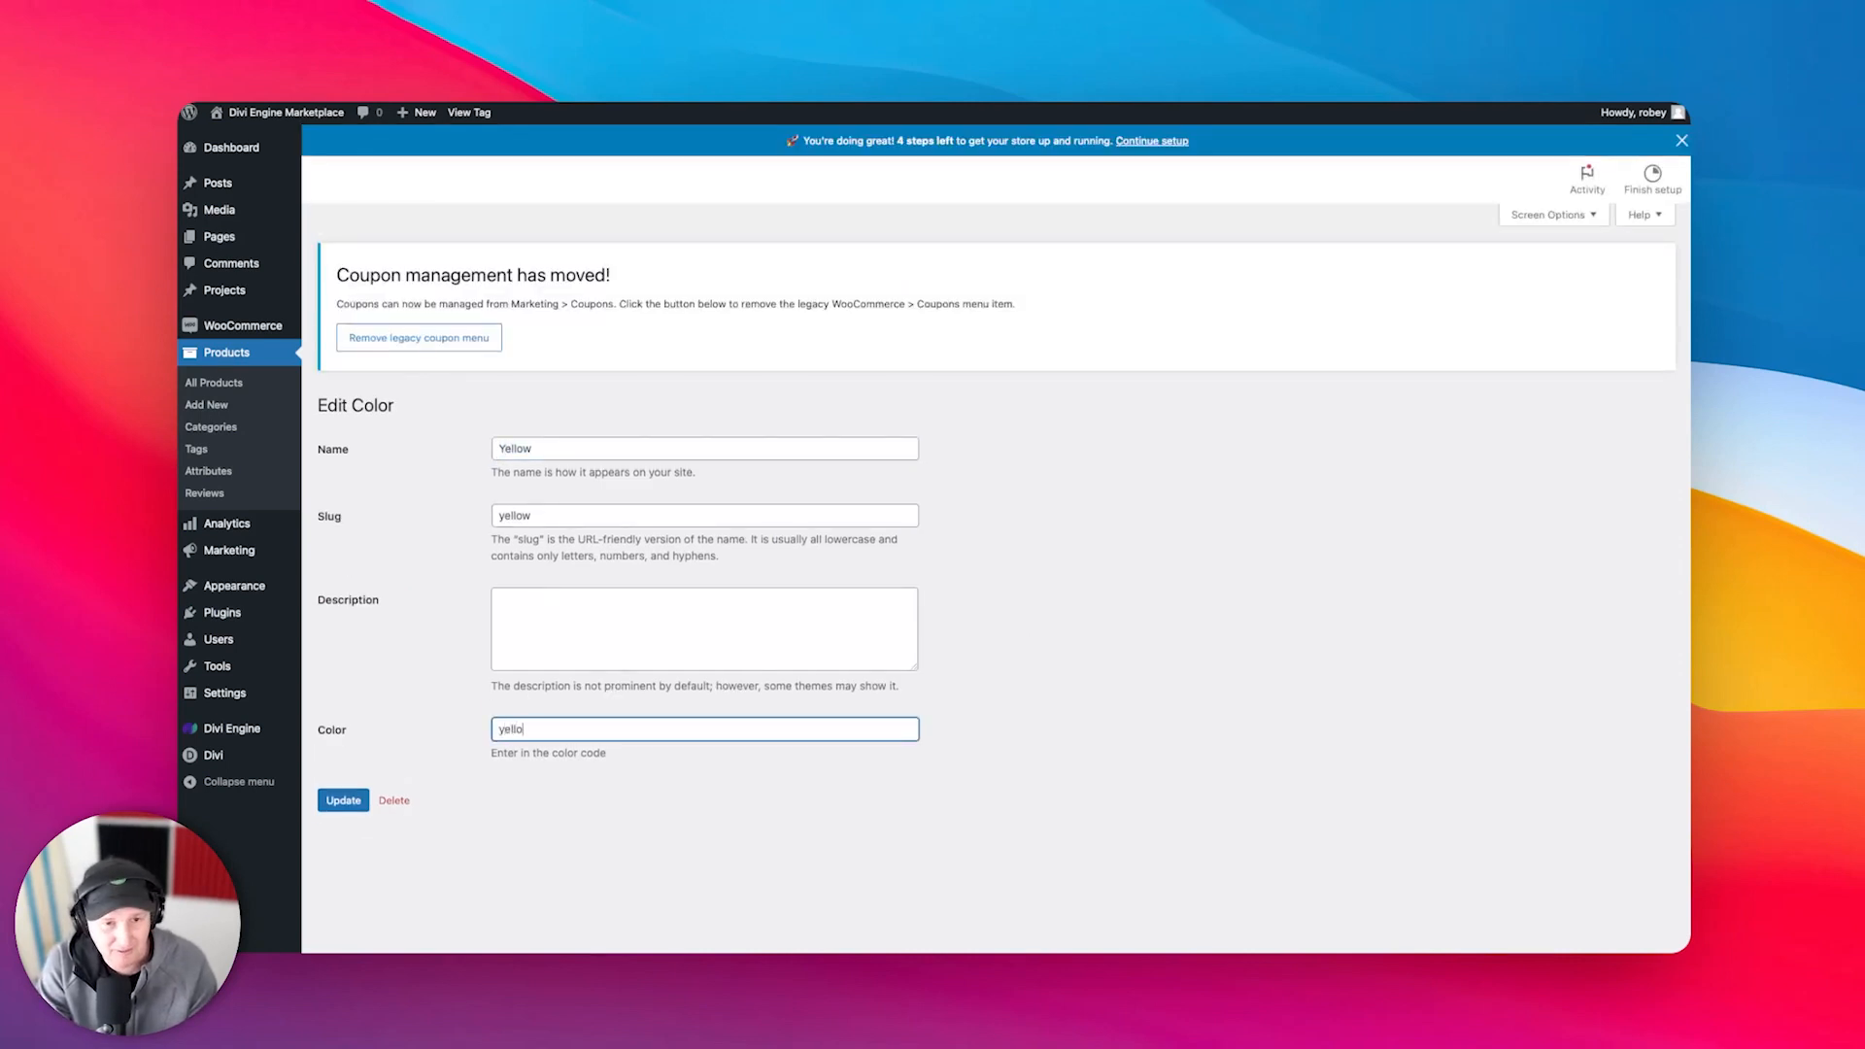
{"action": "type", "text": "w"}
{"action": "left_click", "coordinate": [350, 800]}
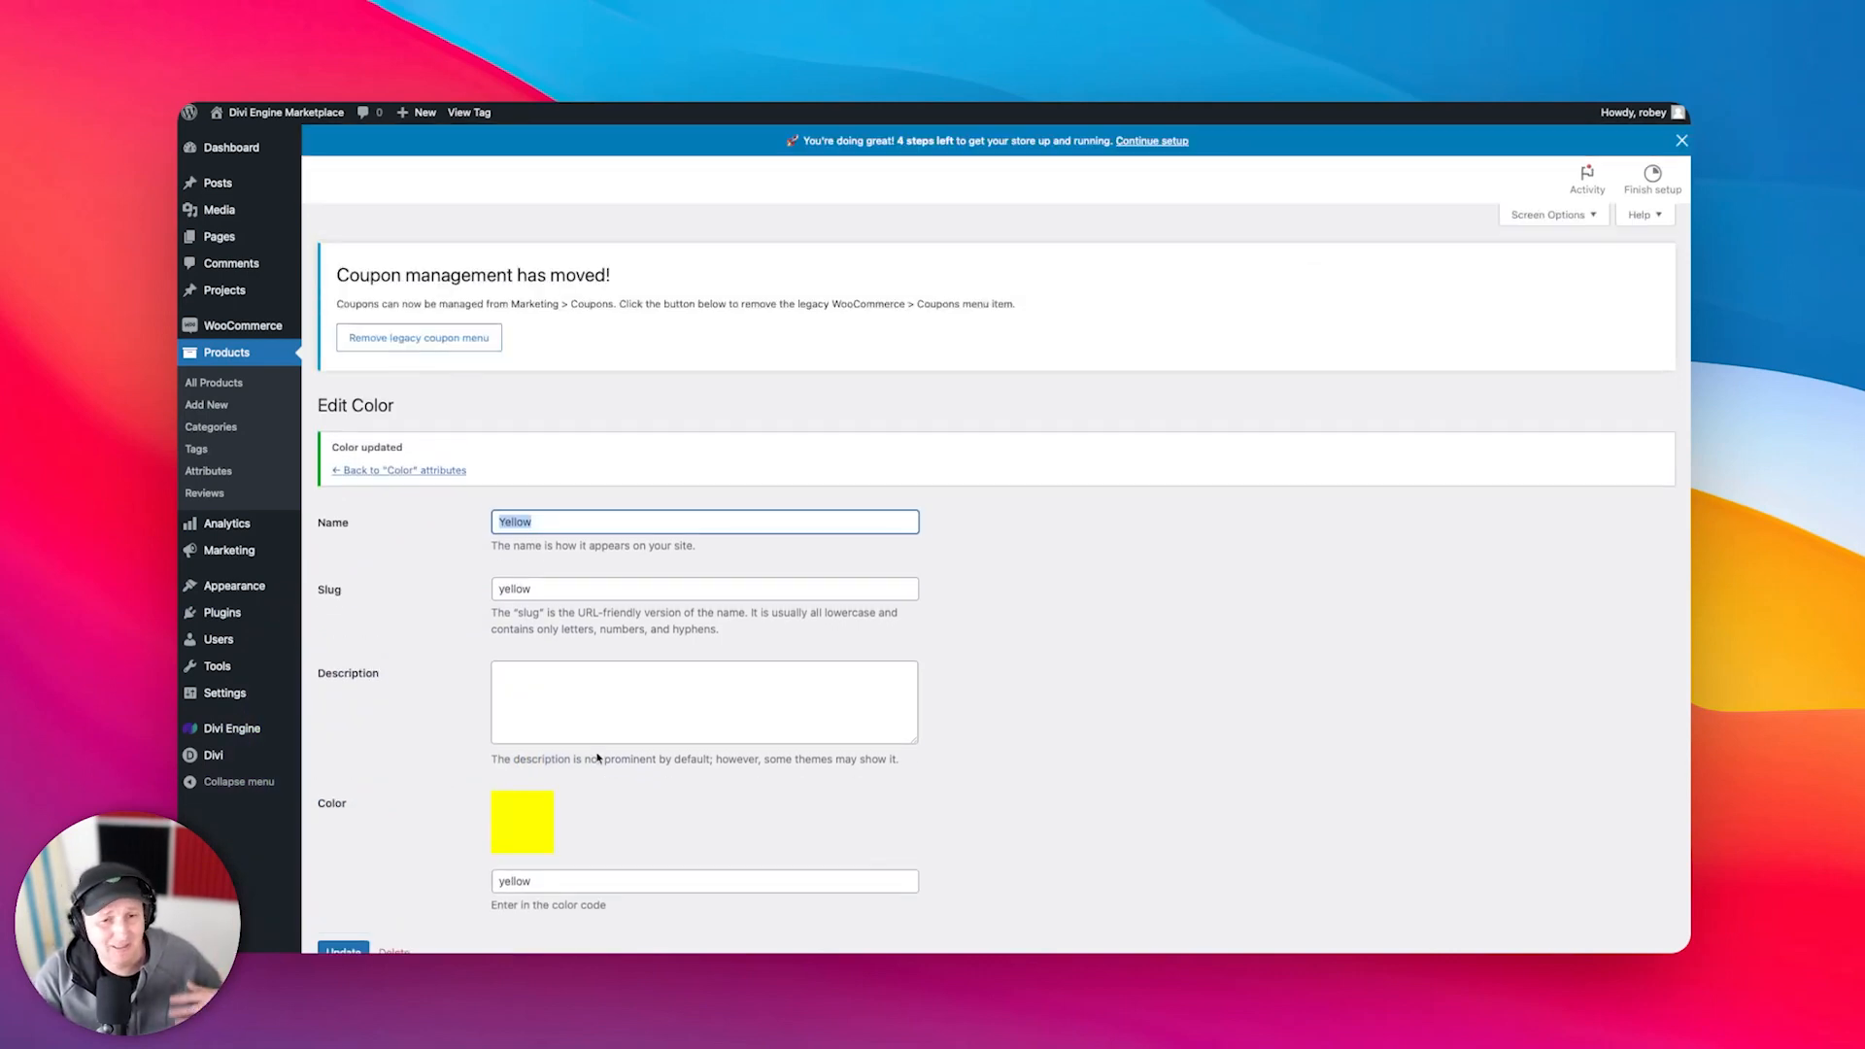
{"action": "double_click", "coordinate": [536, 886]}
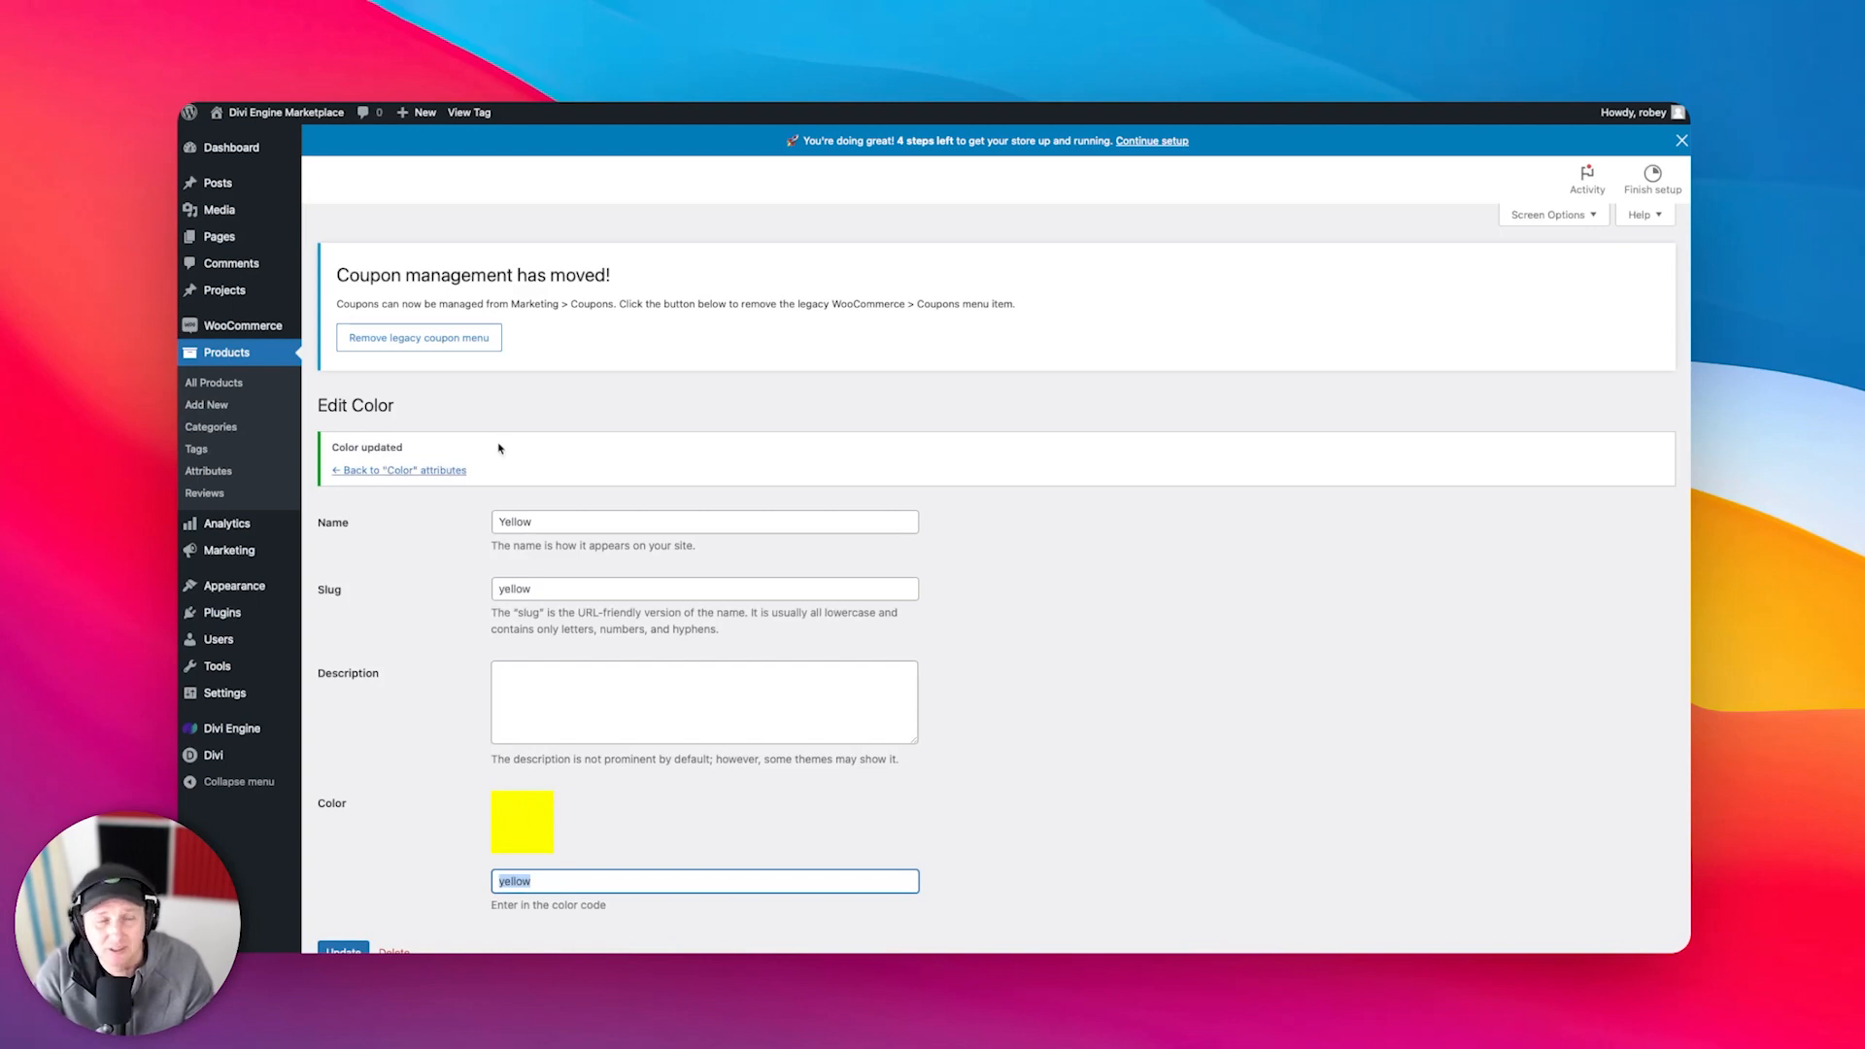
{"action": "left_click", "coordinate": [427, 476]}
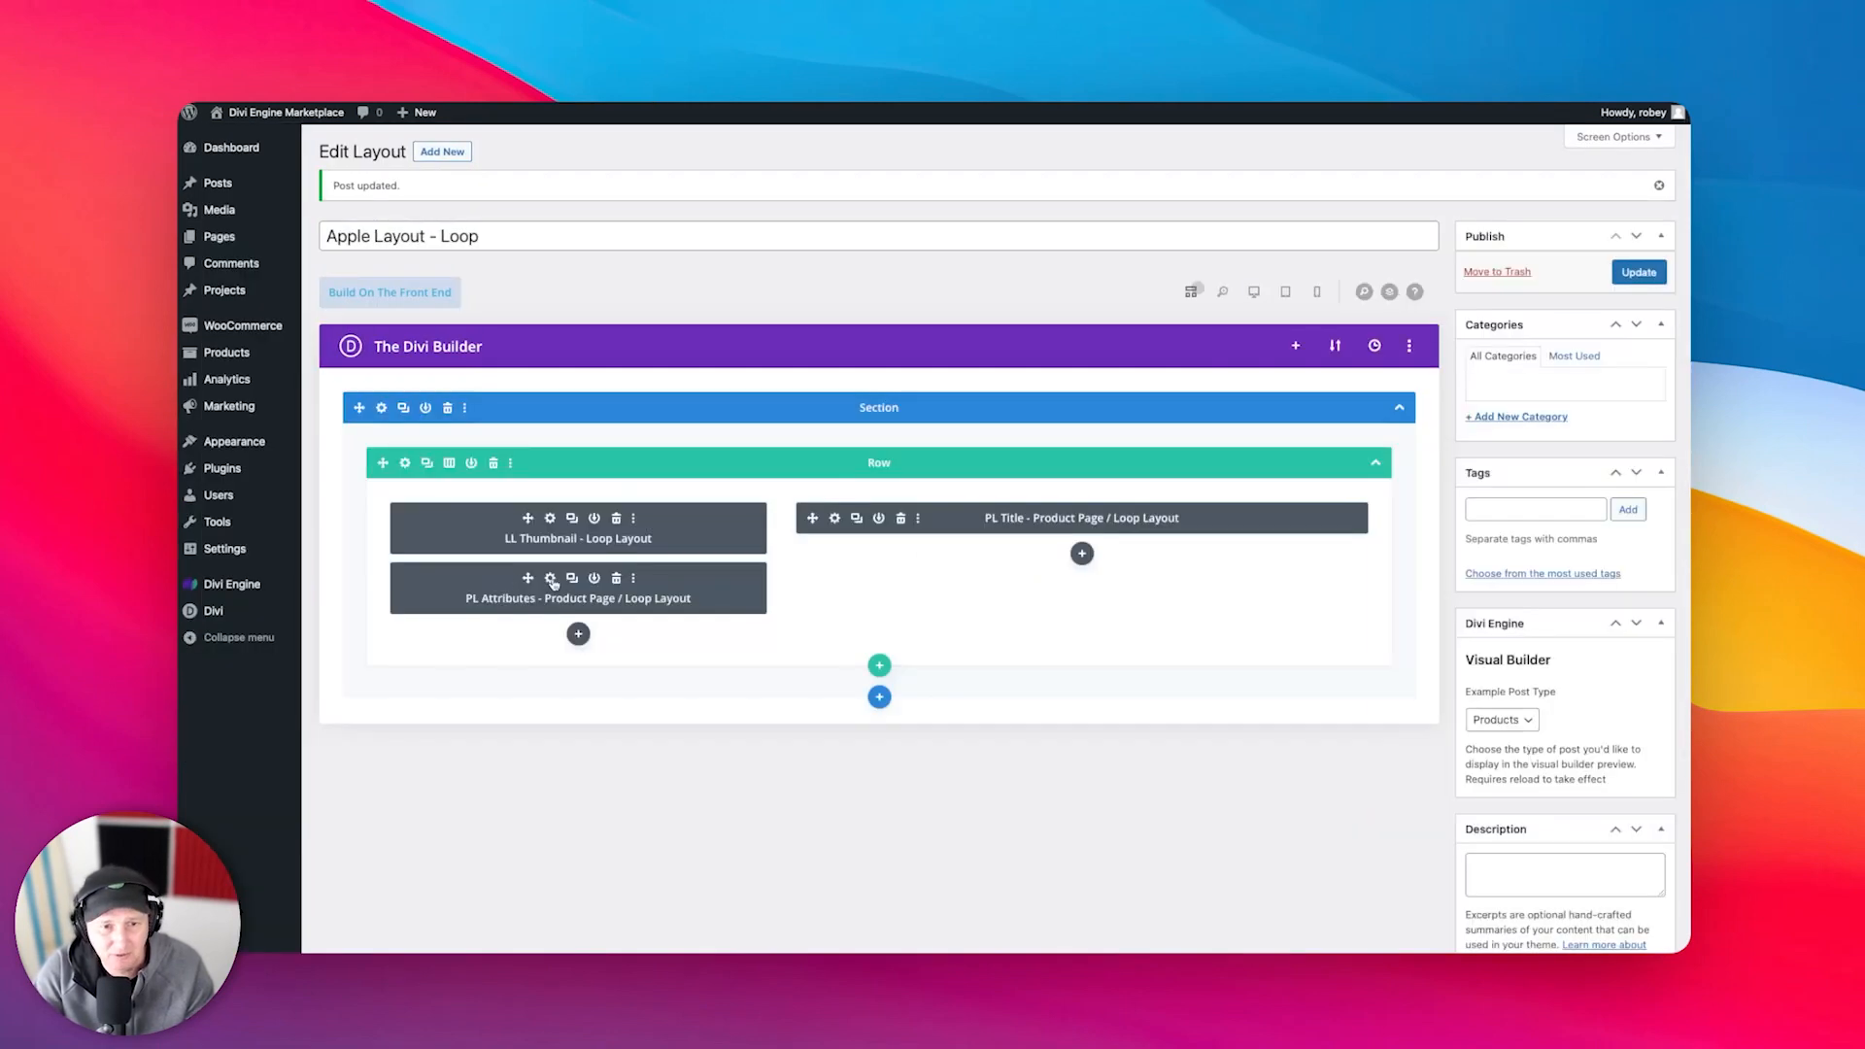
- Review the Product Color swatch options in Apple Layout - Loop's PL Attributes module, then update the layout and check the shop page's product loop
{"action": "left_click", "coordinate": [550, 579]}
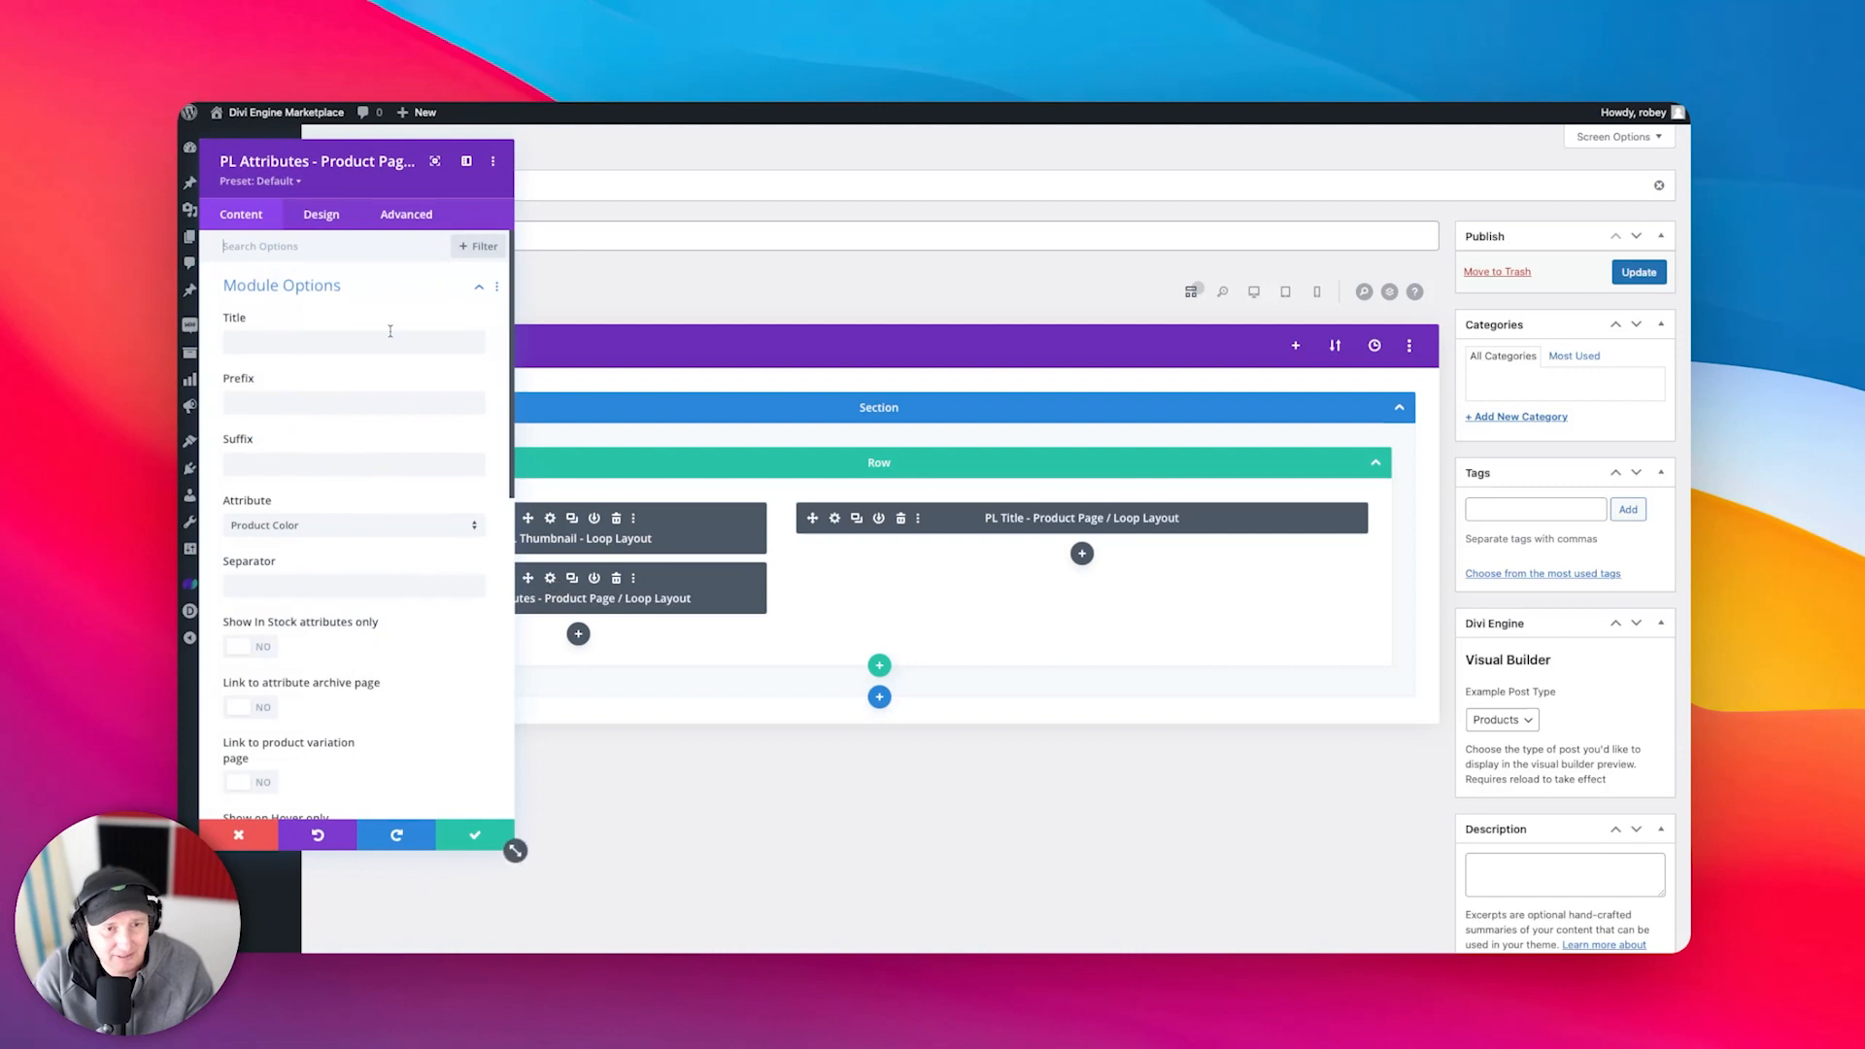
{"action": "scroll", "coordinate": [311, 576], "scroll_direction": "down", "scroll_amount": 3}
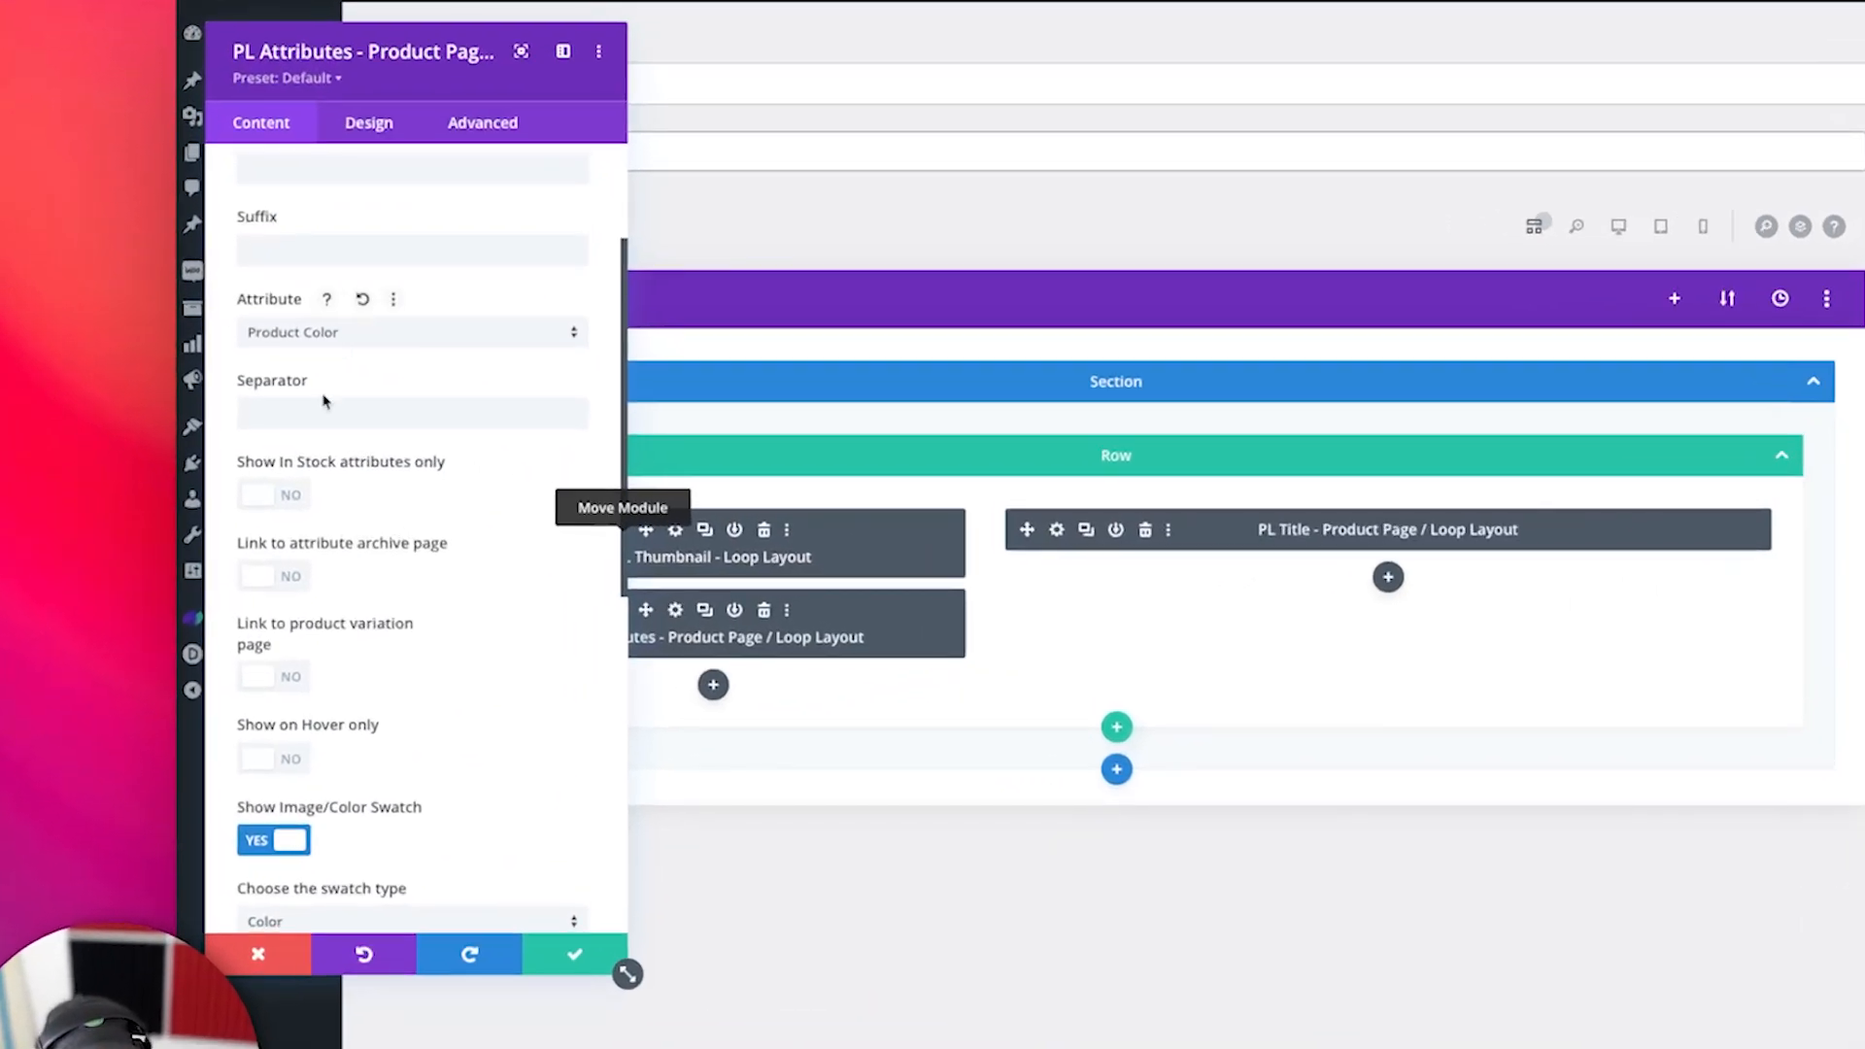
{"action": "scroll", "coordinate": [311, 717], "scroll_direction": "down", "scroll_amount": 4}
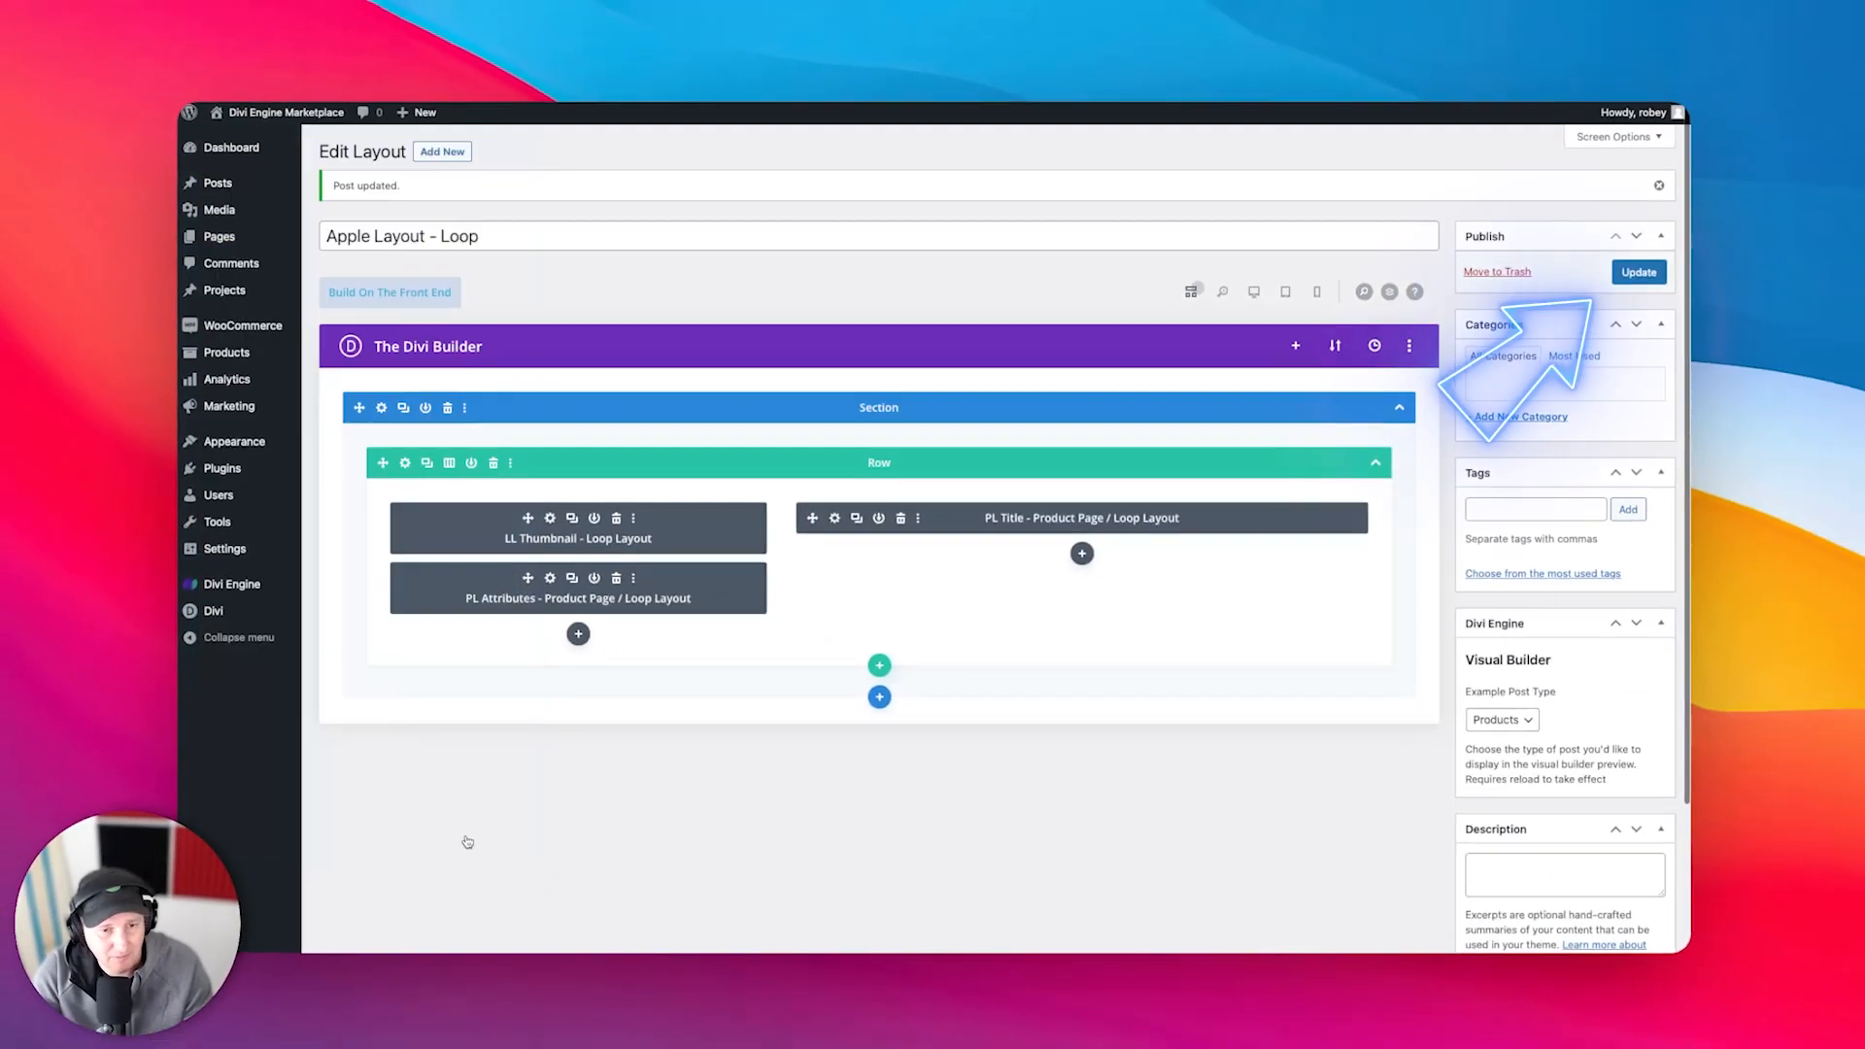
{"action": "left_click", "coordinate": [1639, 272]}
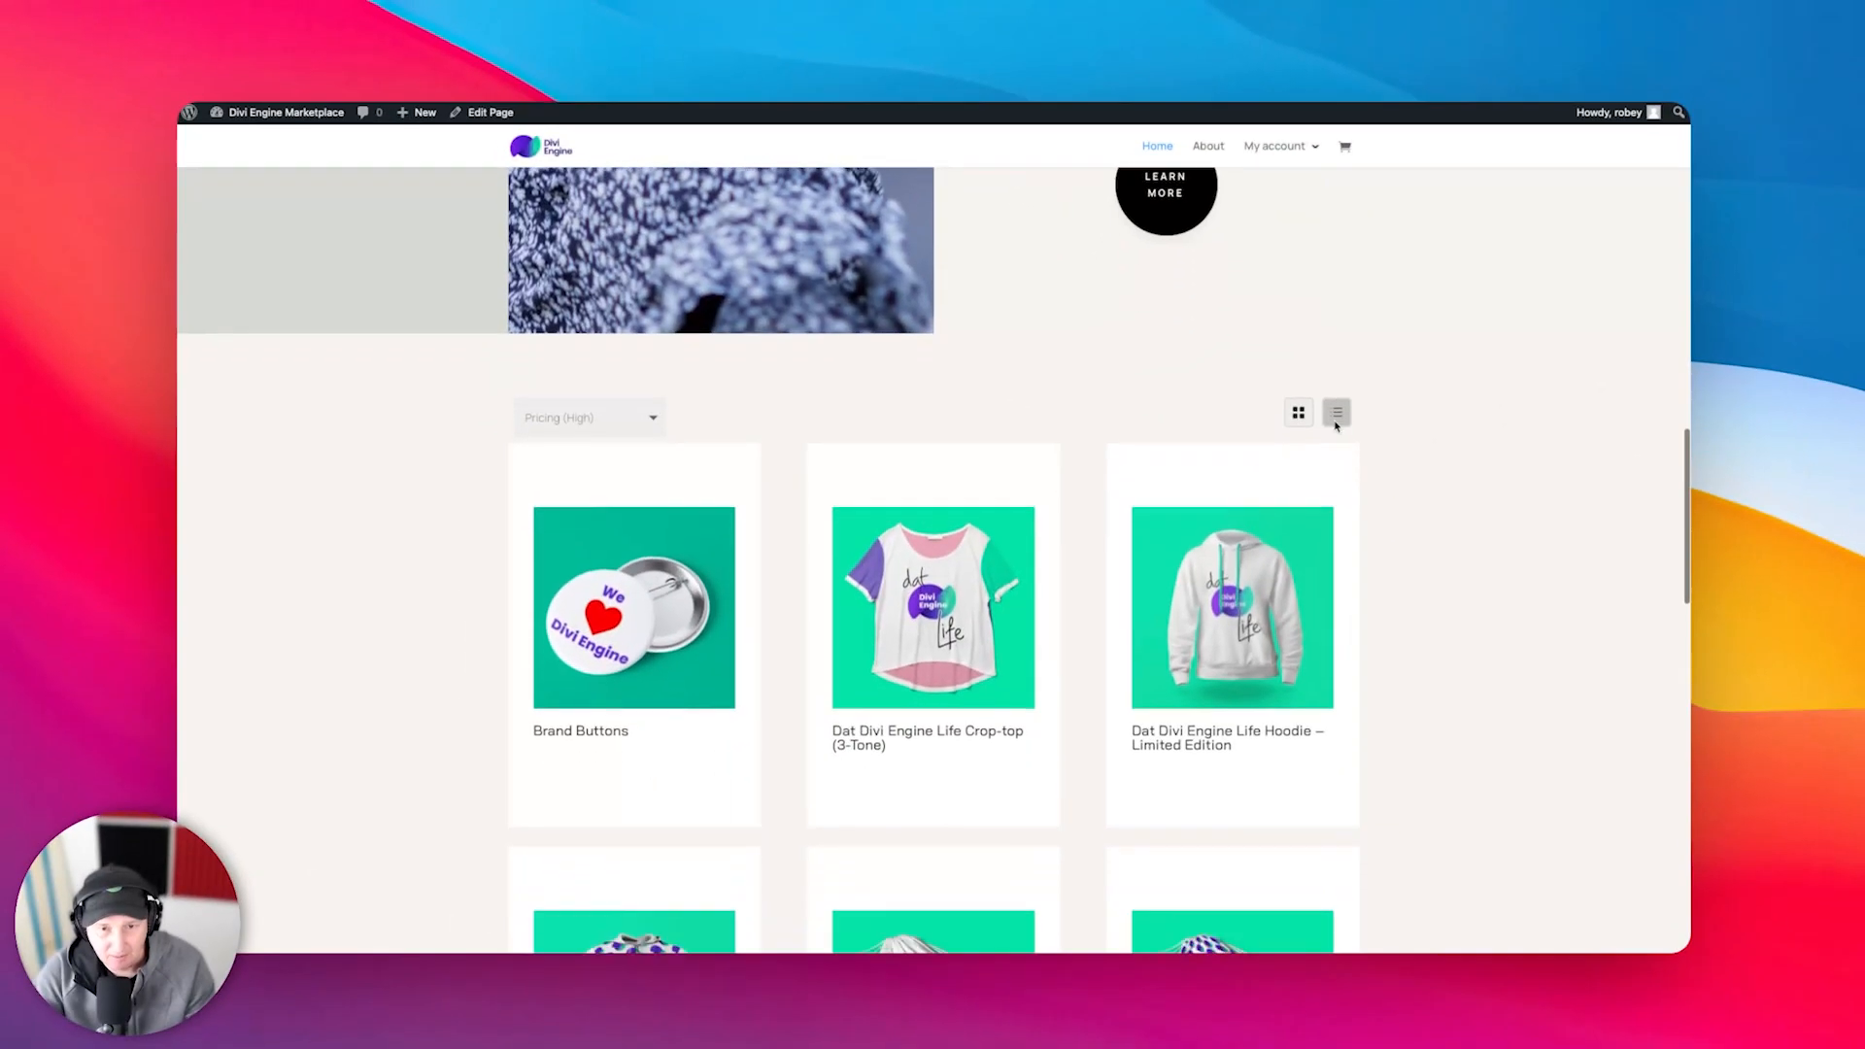
{"action": "scroll", "coordinate": [1334, 424], "scroll_direction": "down", "scroll_amount": 5}
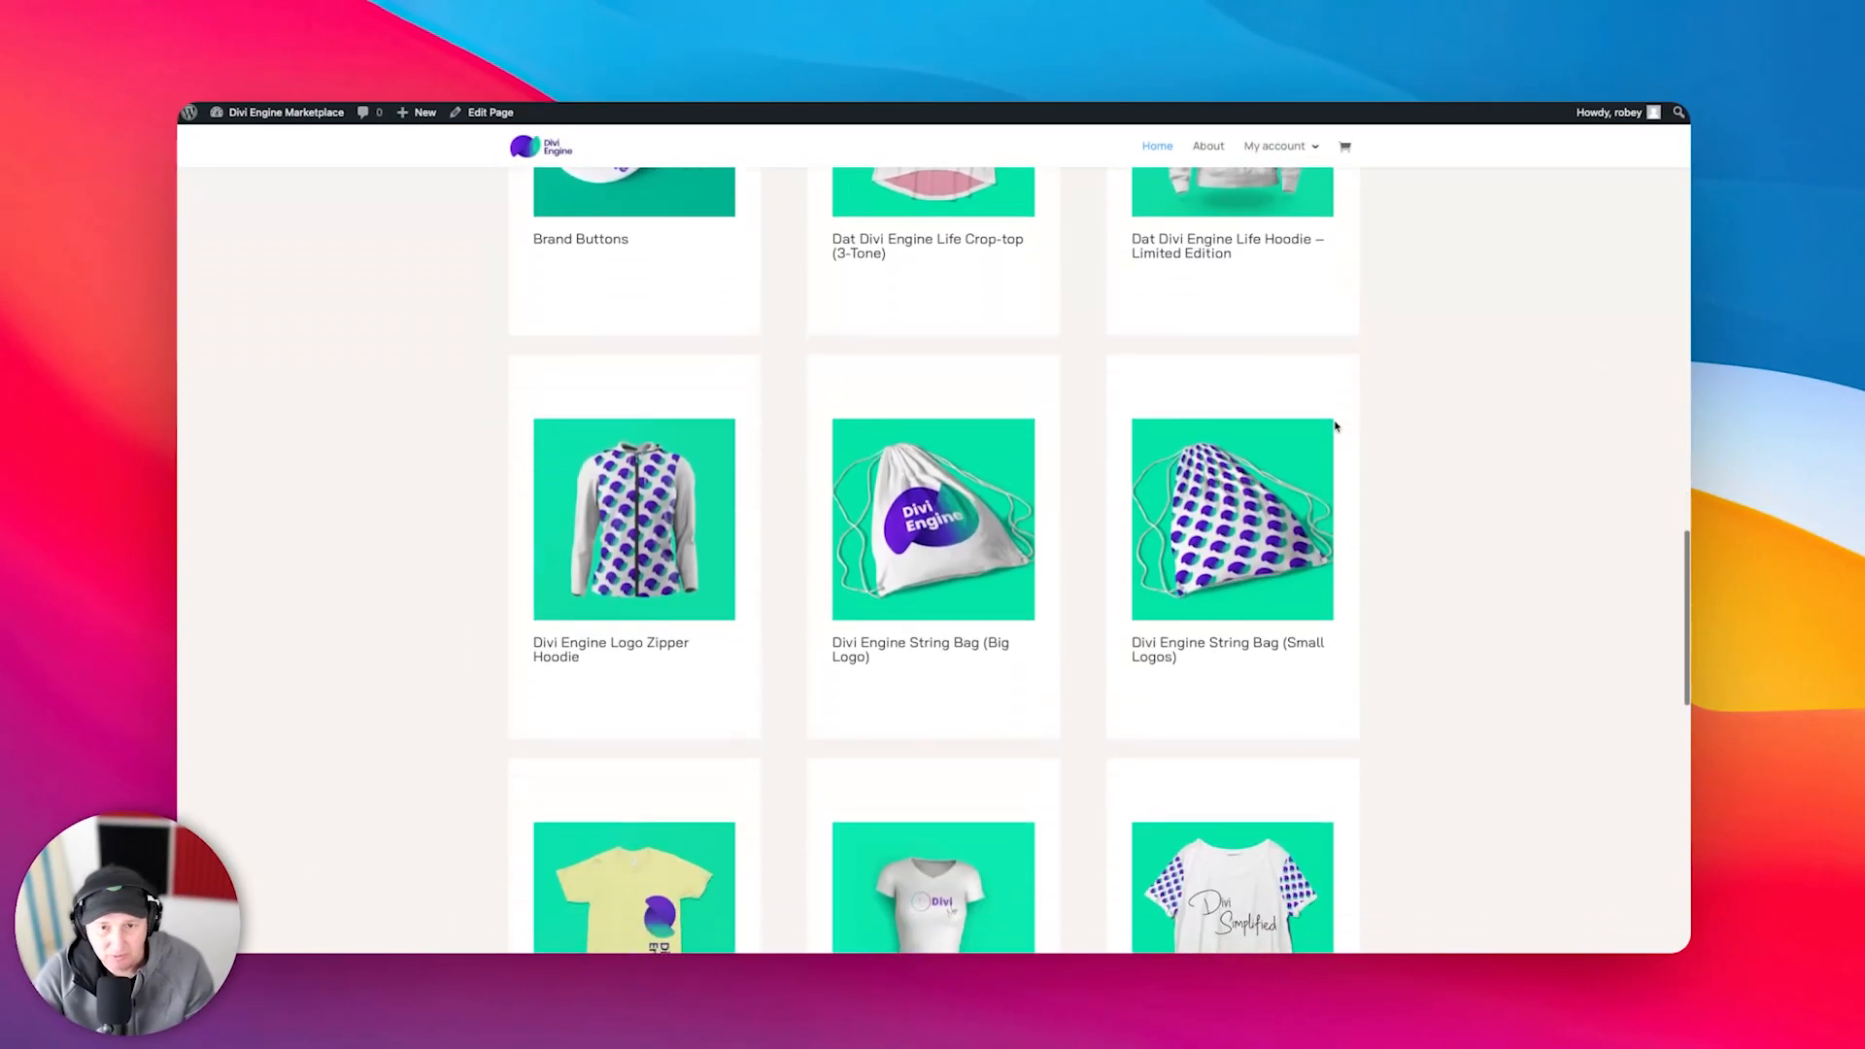
{"action": "scroll", "coordinate": [1334, 423], "scroll_direction": "down", "scroll_amount": 3}
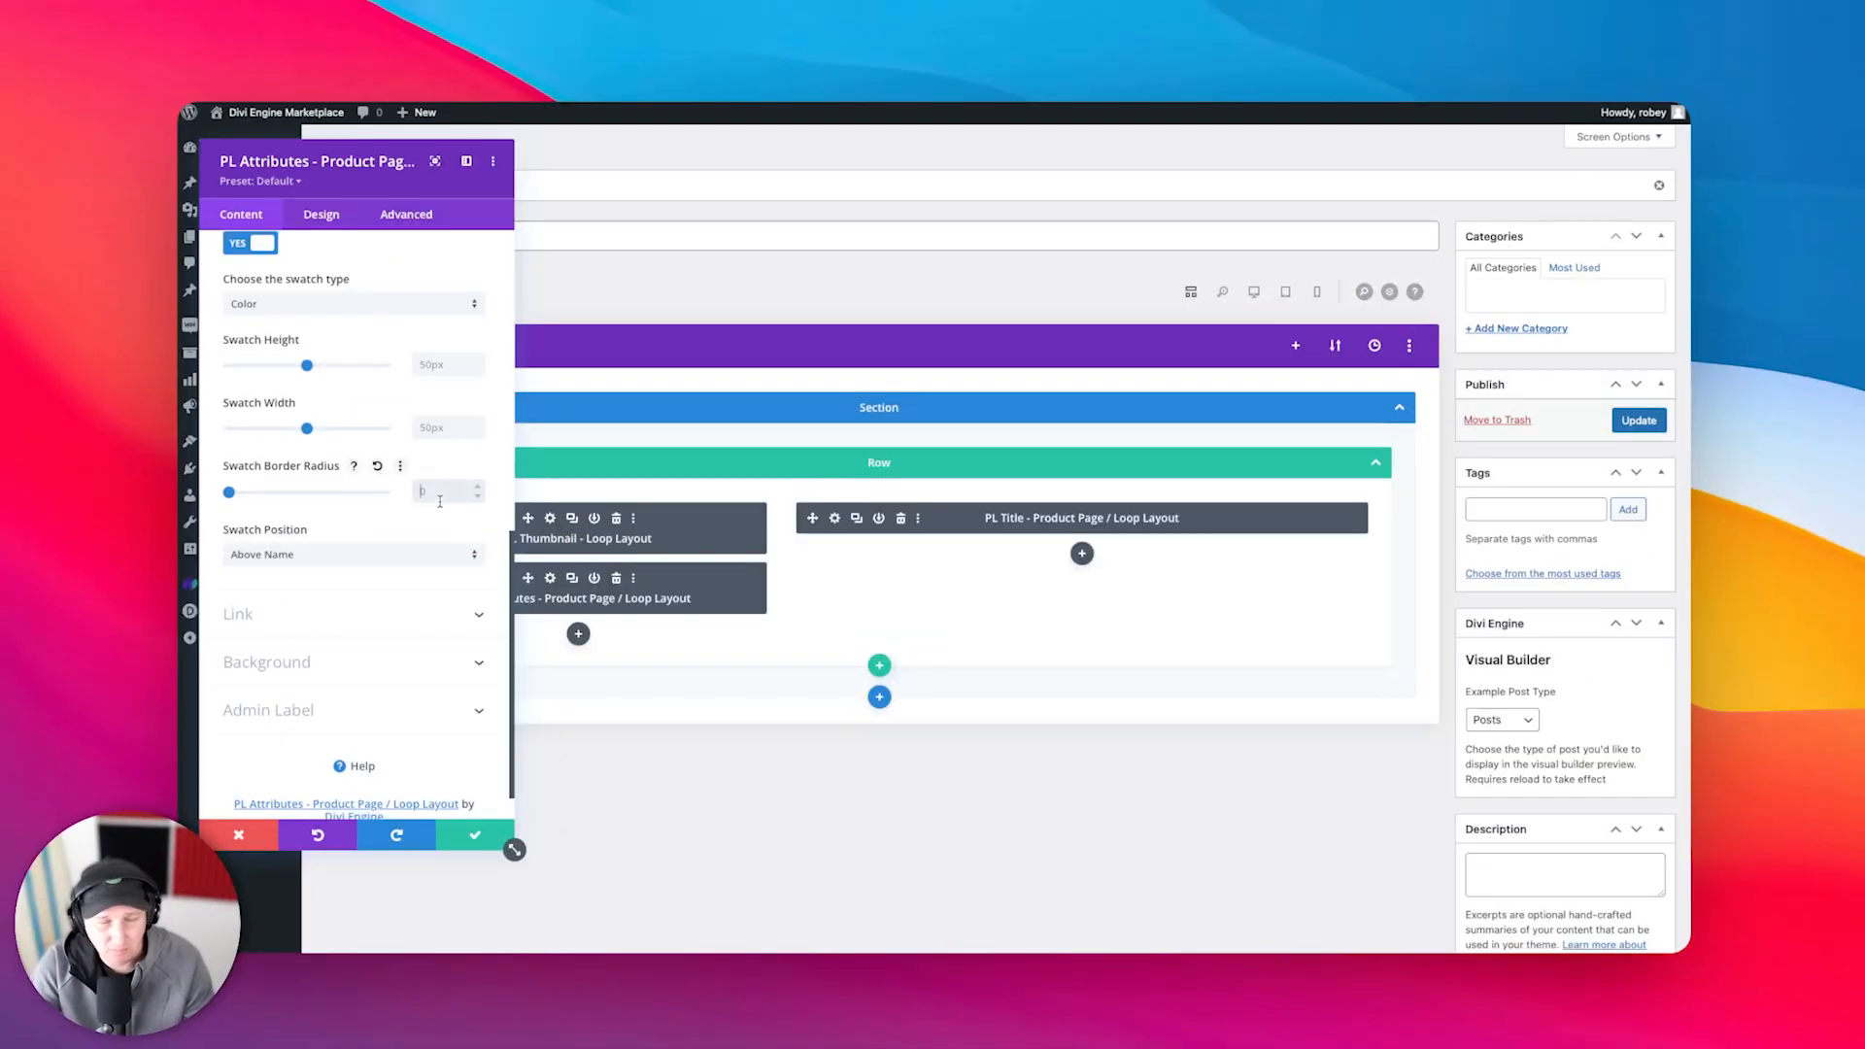
- Set the PL Attributes swatch border radius to 100% and its height and width to 15px, save, and check the swatches on the shop page
{"action": "type", "text": "00"}
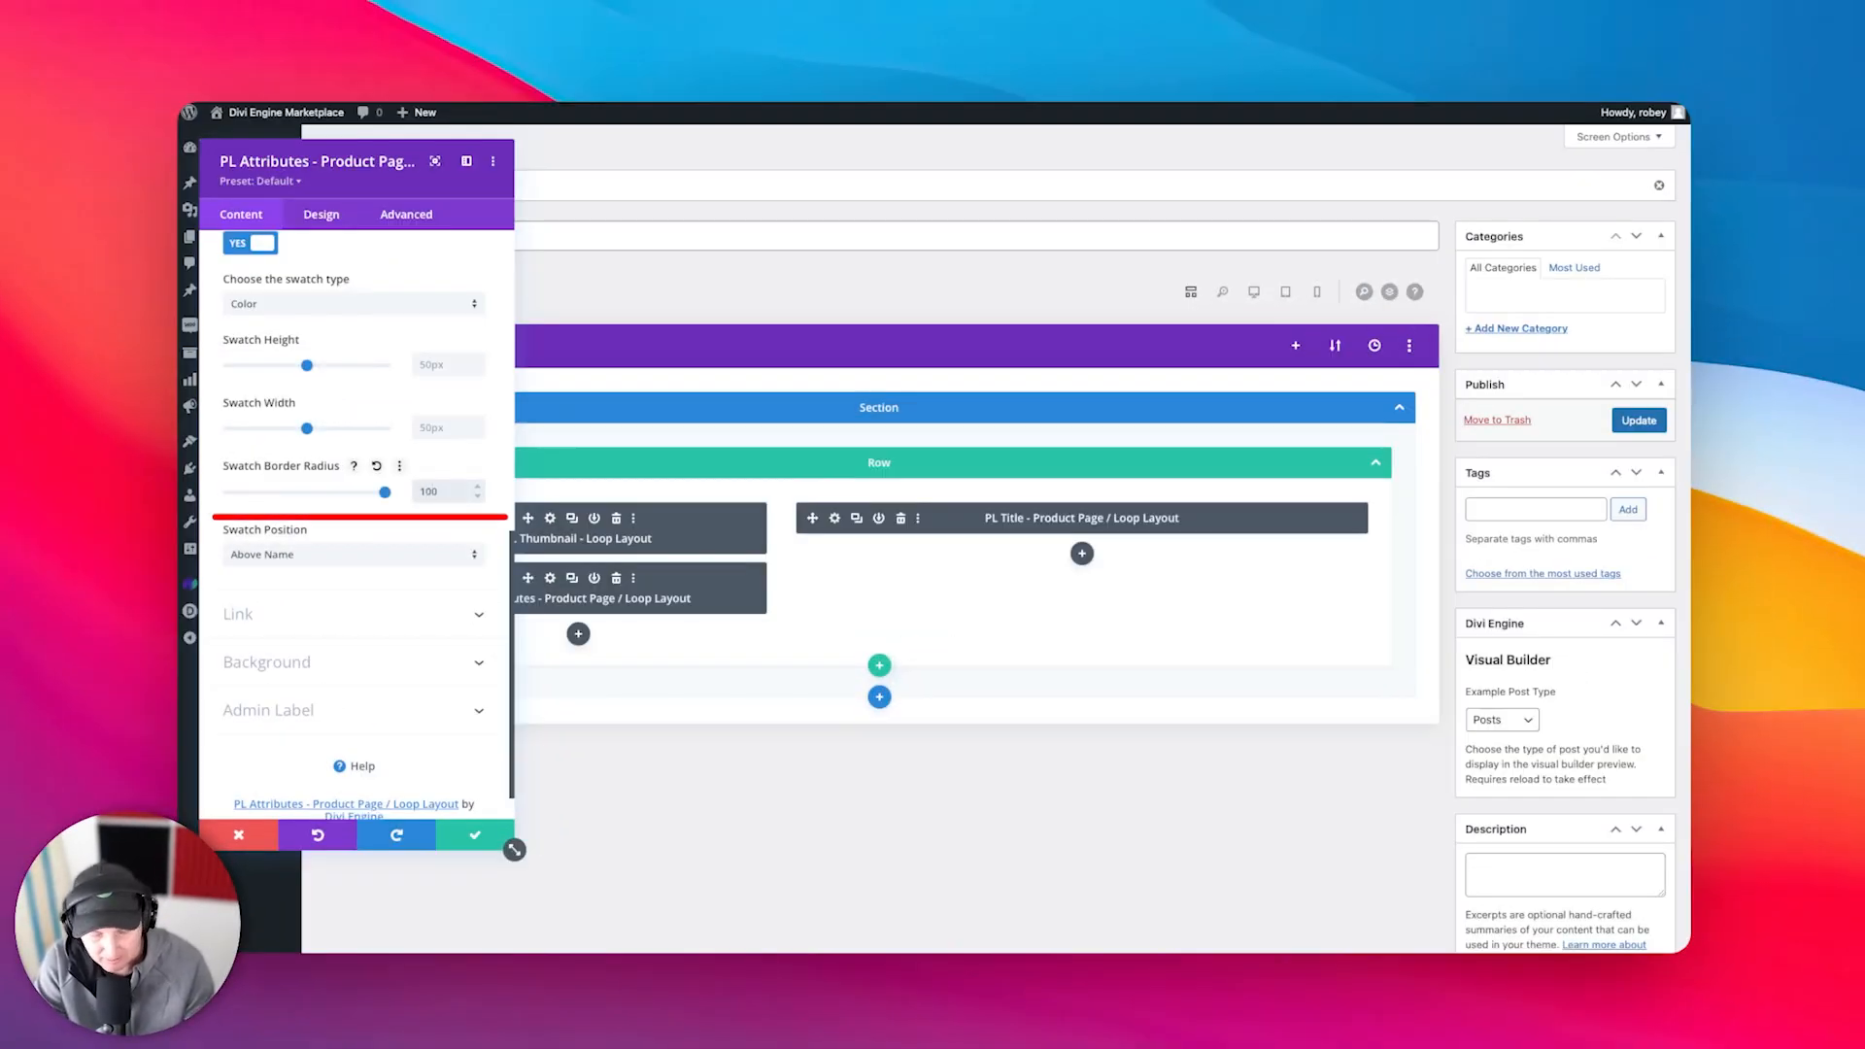
{"action": "left_click", "coordinate": [445, 366]}
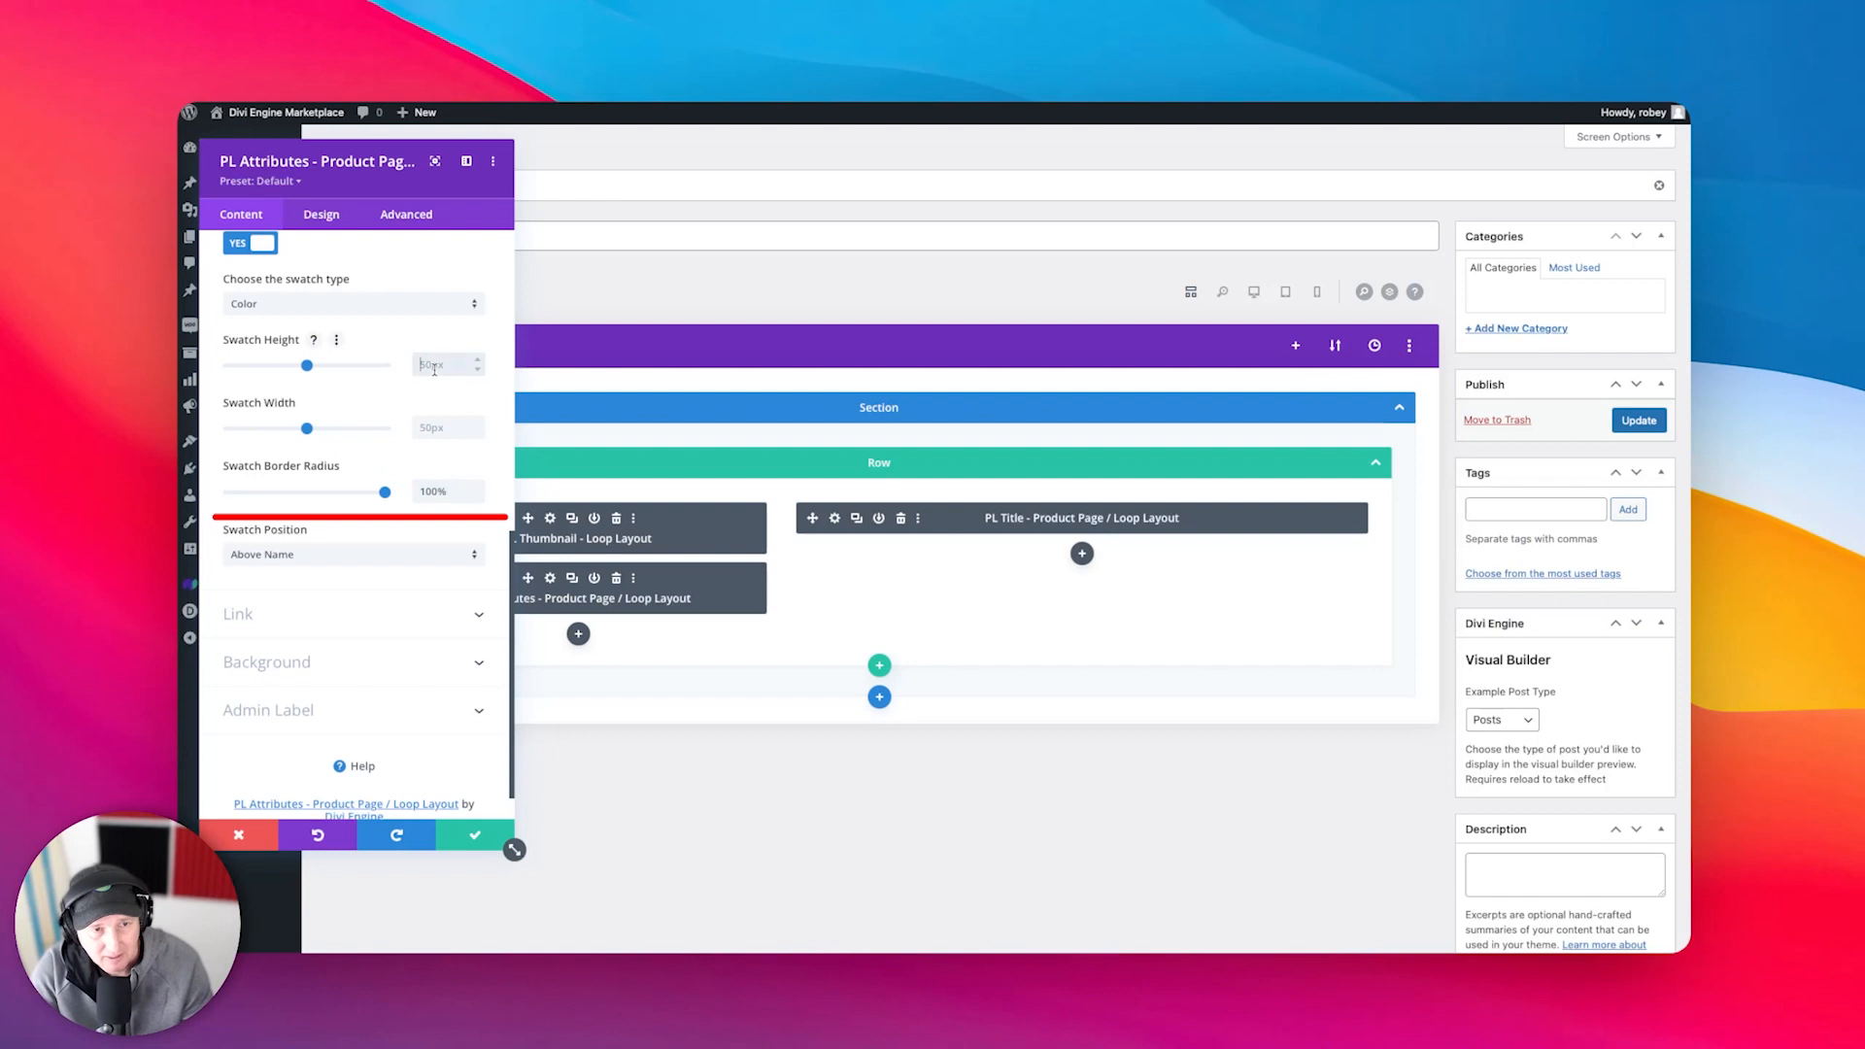
{"action": "type", "text": "15"}
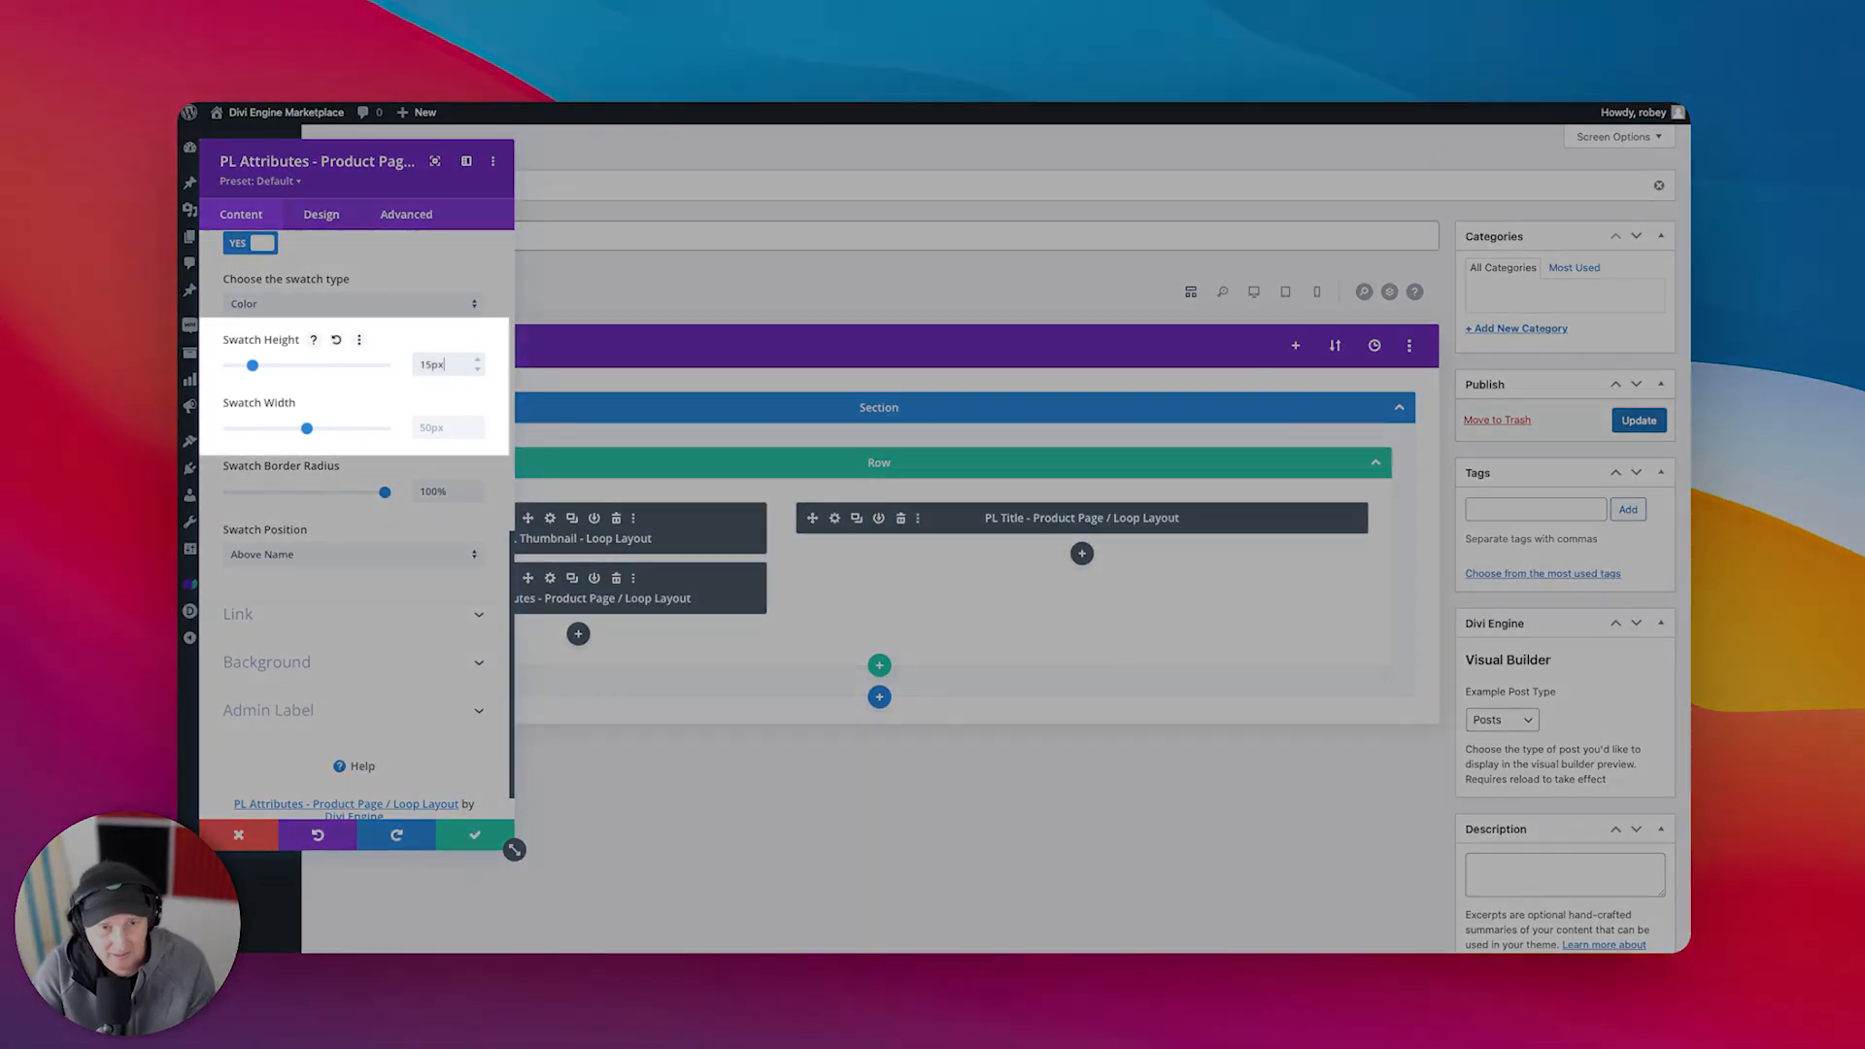
{"action": "left_click", "coordinate": [442, 426]}
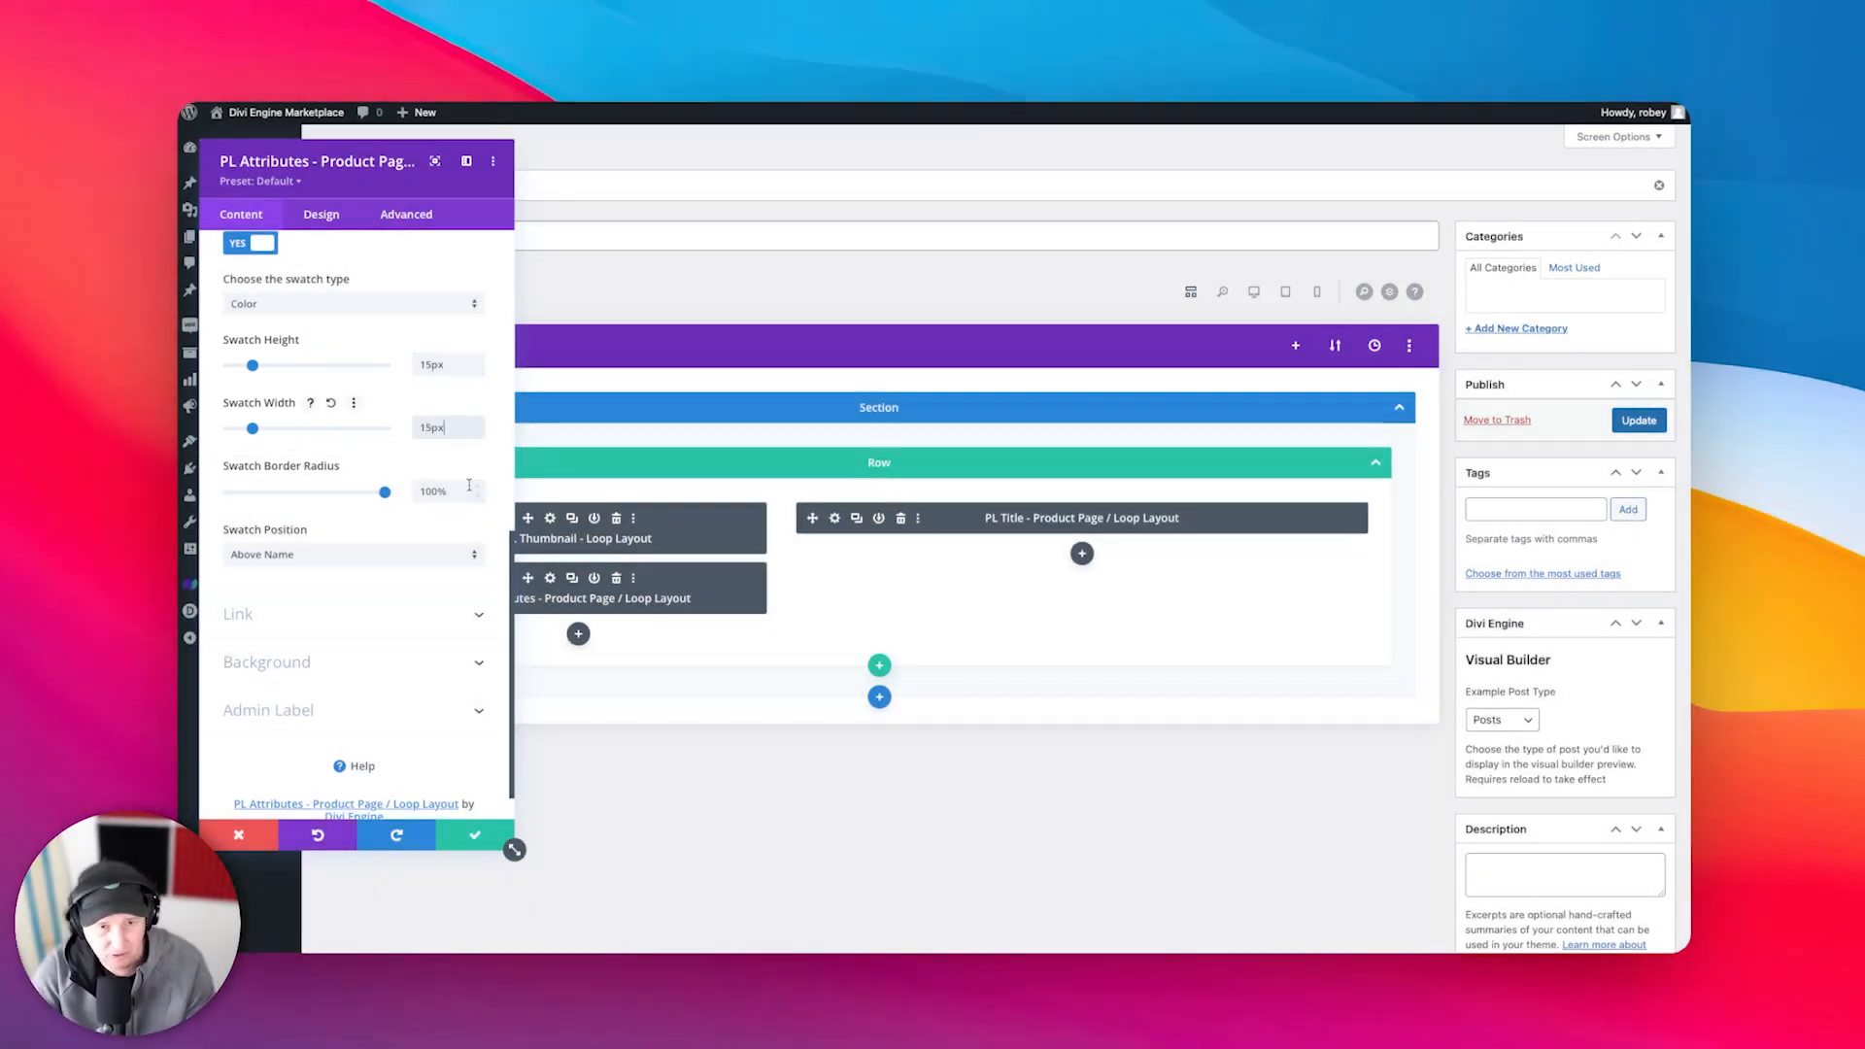
{"action": "left_click", "coordinate": [474, 837]}
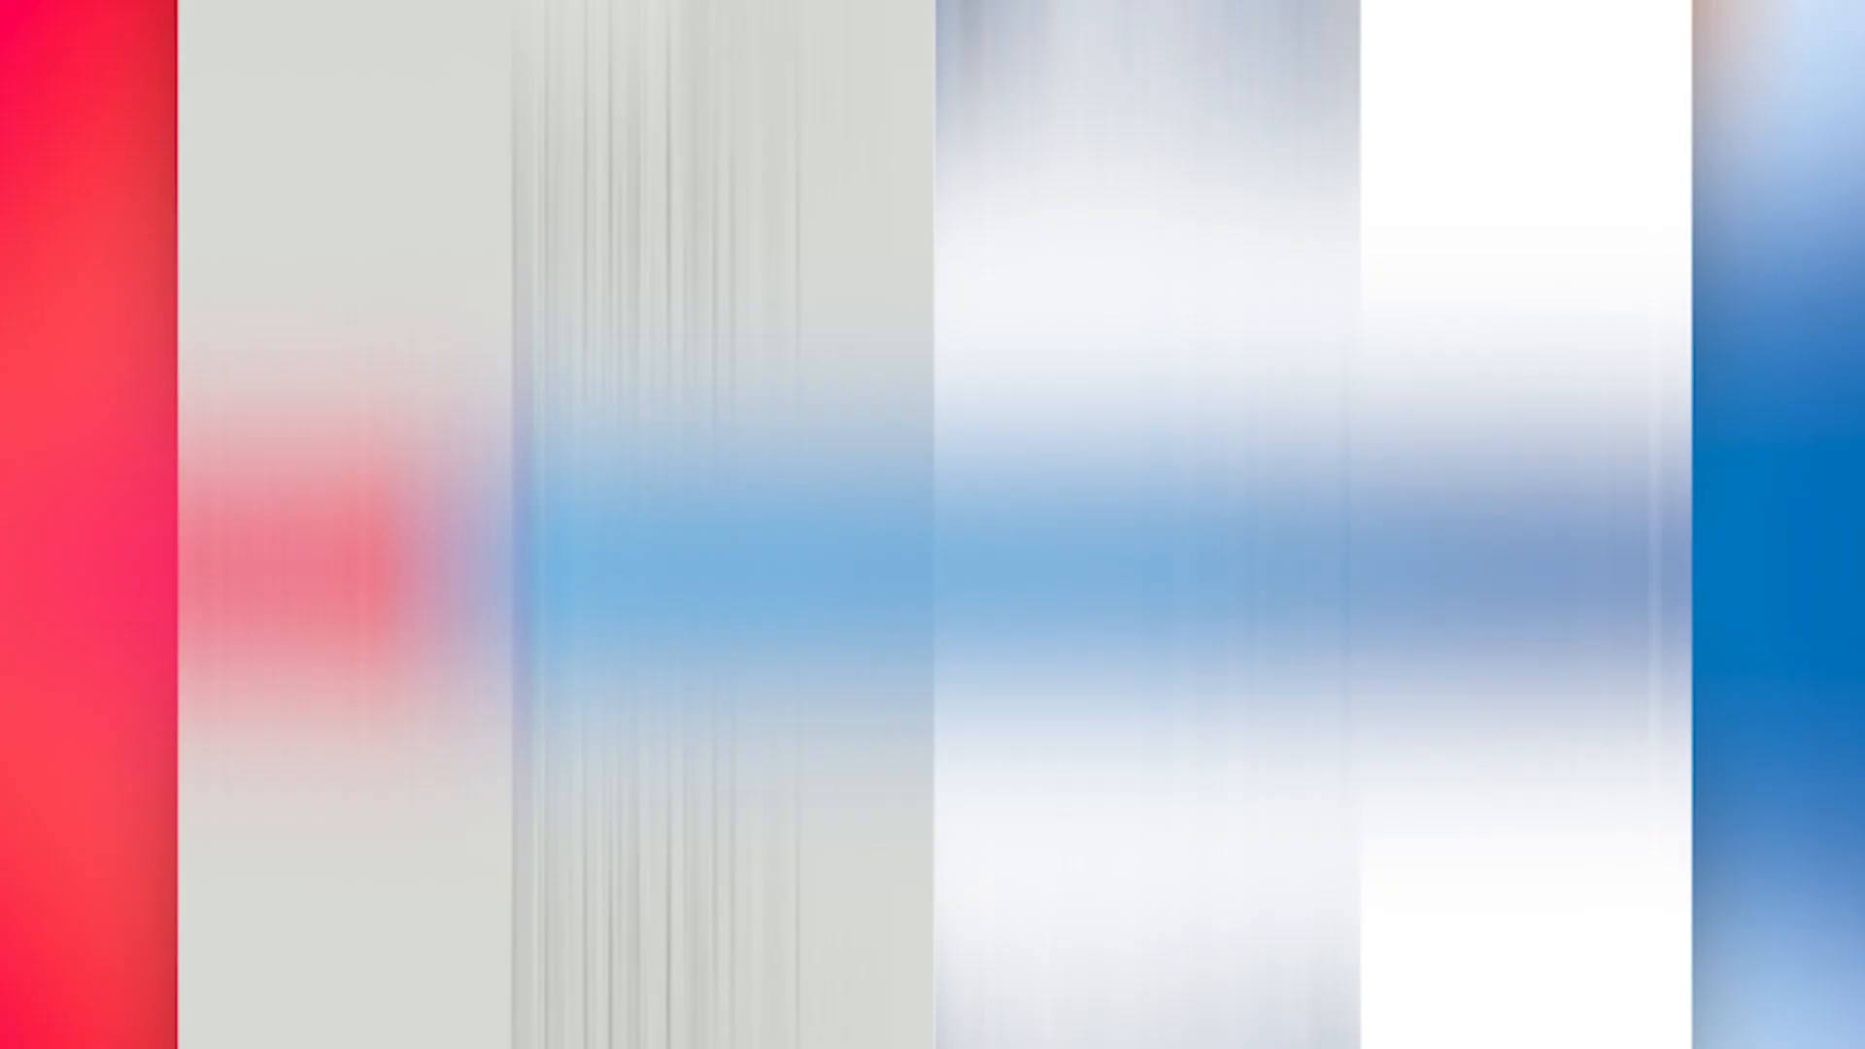
{"action": "scroll", "coordinate": [859, 725], "scroll_direction": "down", "scroll_amount": 15}
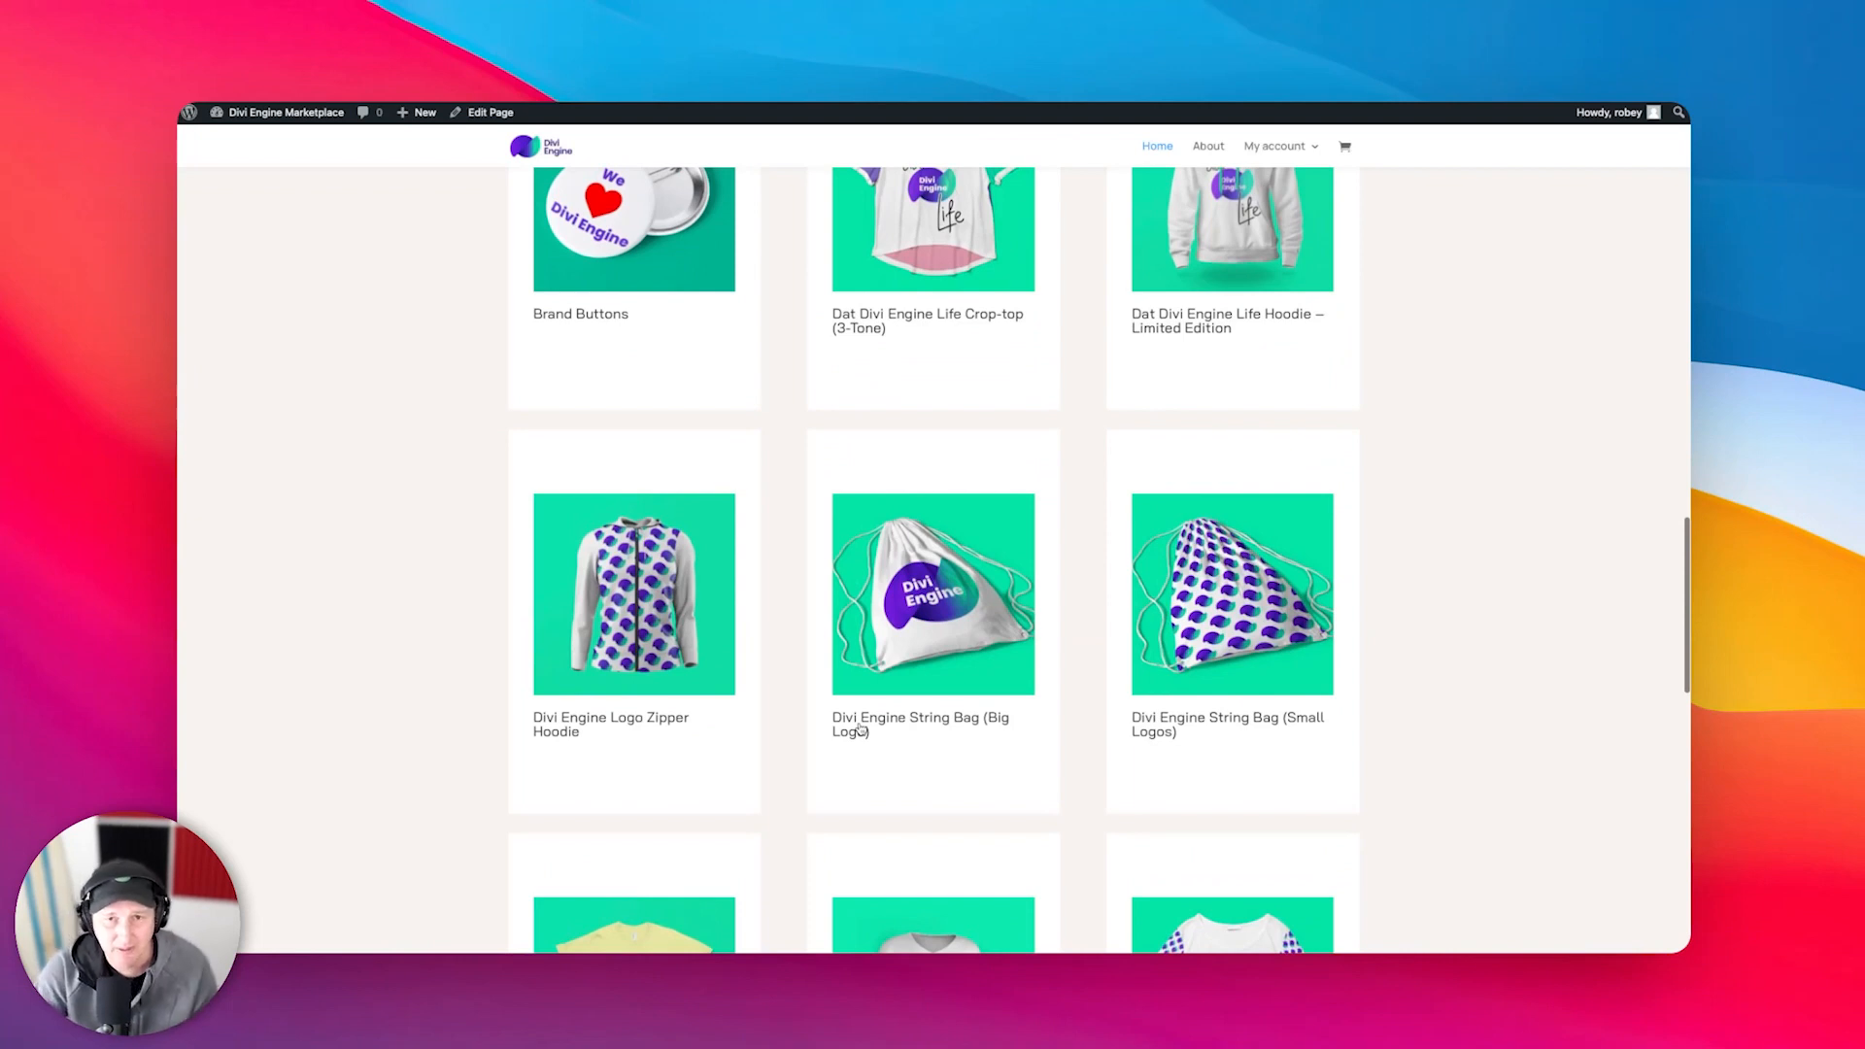
{"action": "scroll", "coordinate": [1041, 749], "scroll_direction": "down", "scroll_amount": 5}
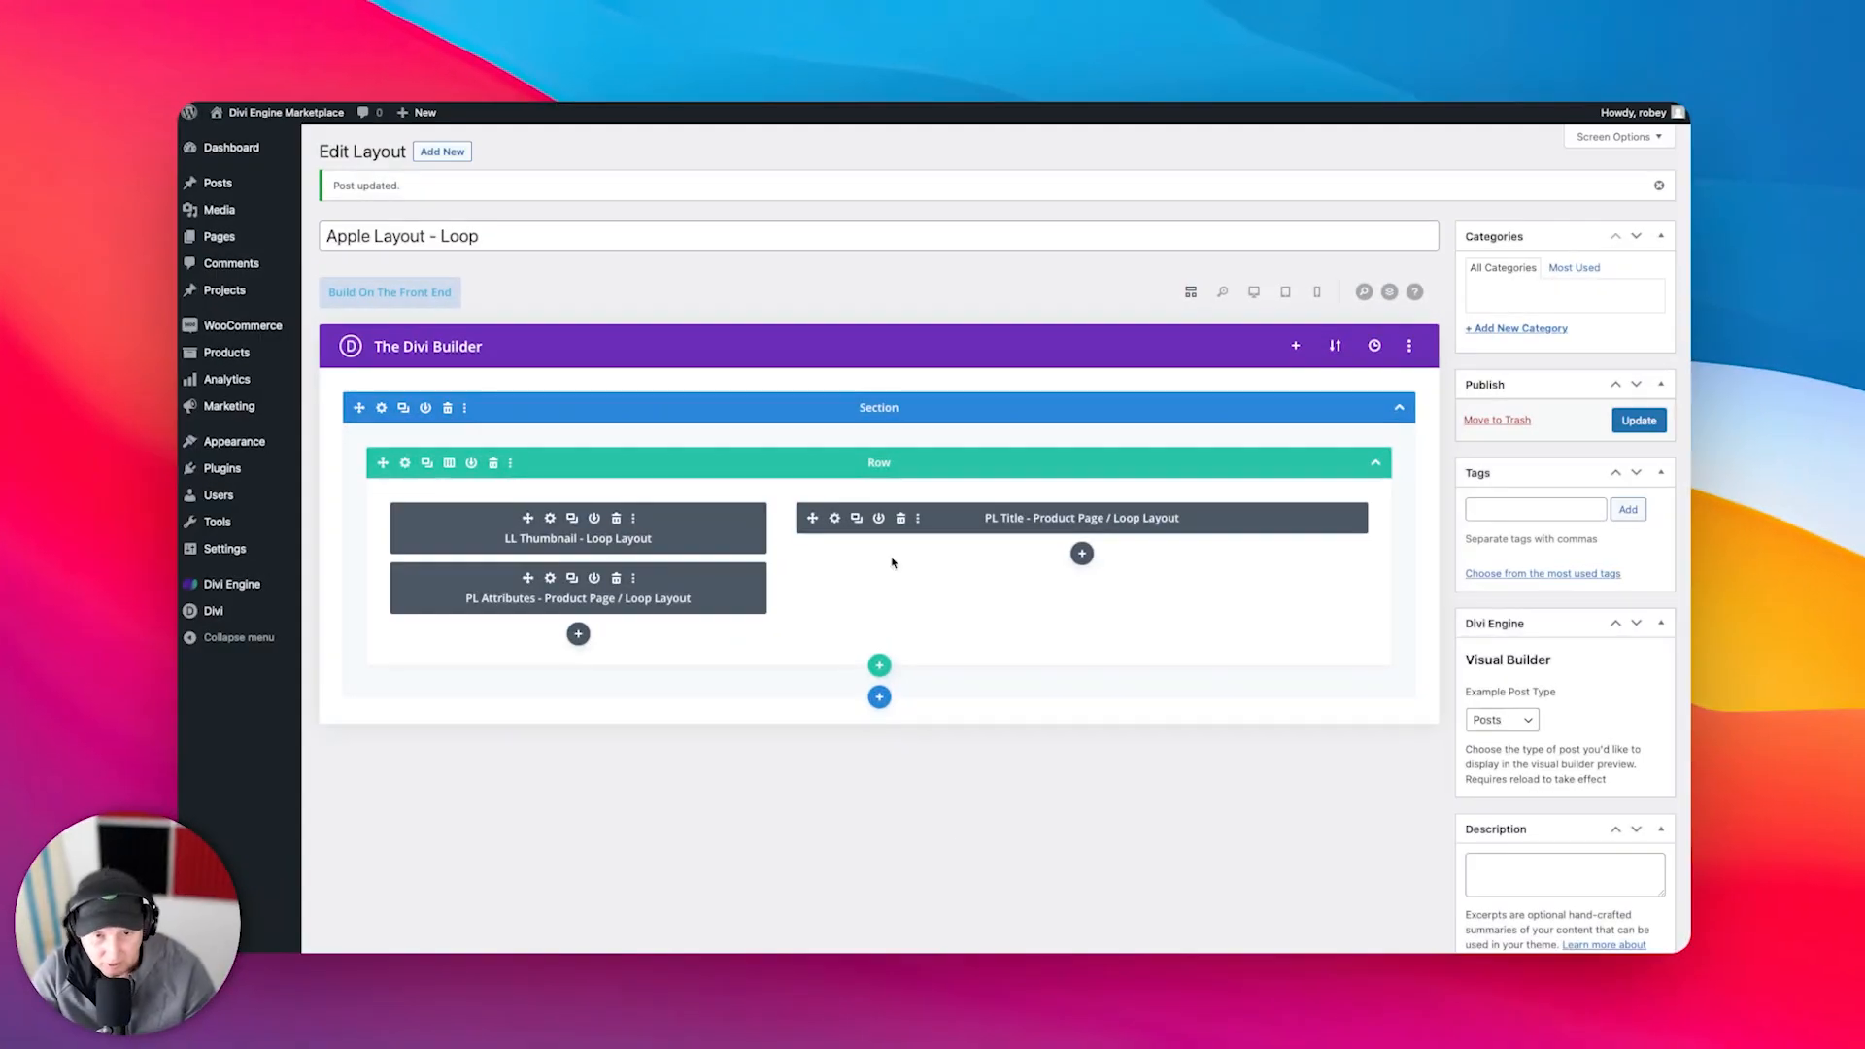
- Set the Swatch Position of the PL Attributes module to Remove Name
{"action": "left_click", "coordinate": [550, 579]}
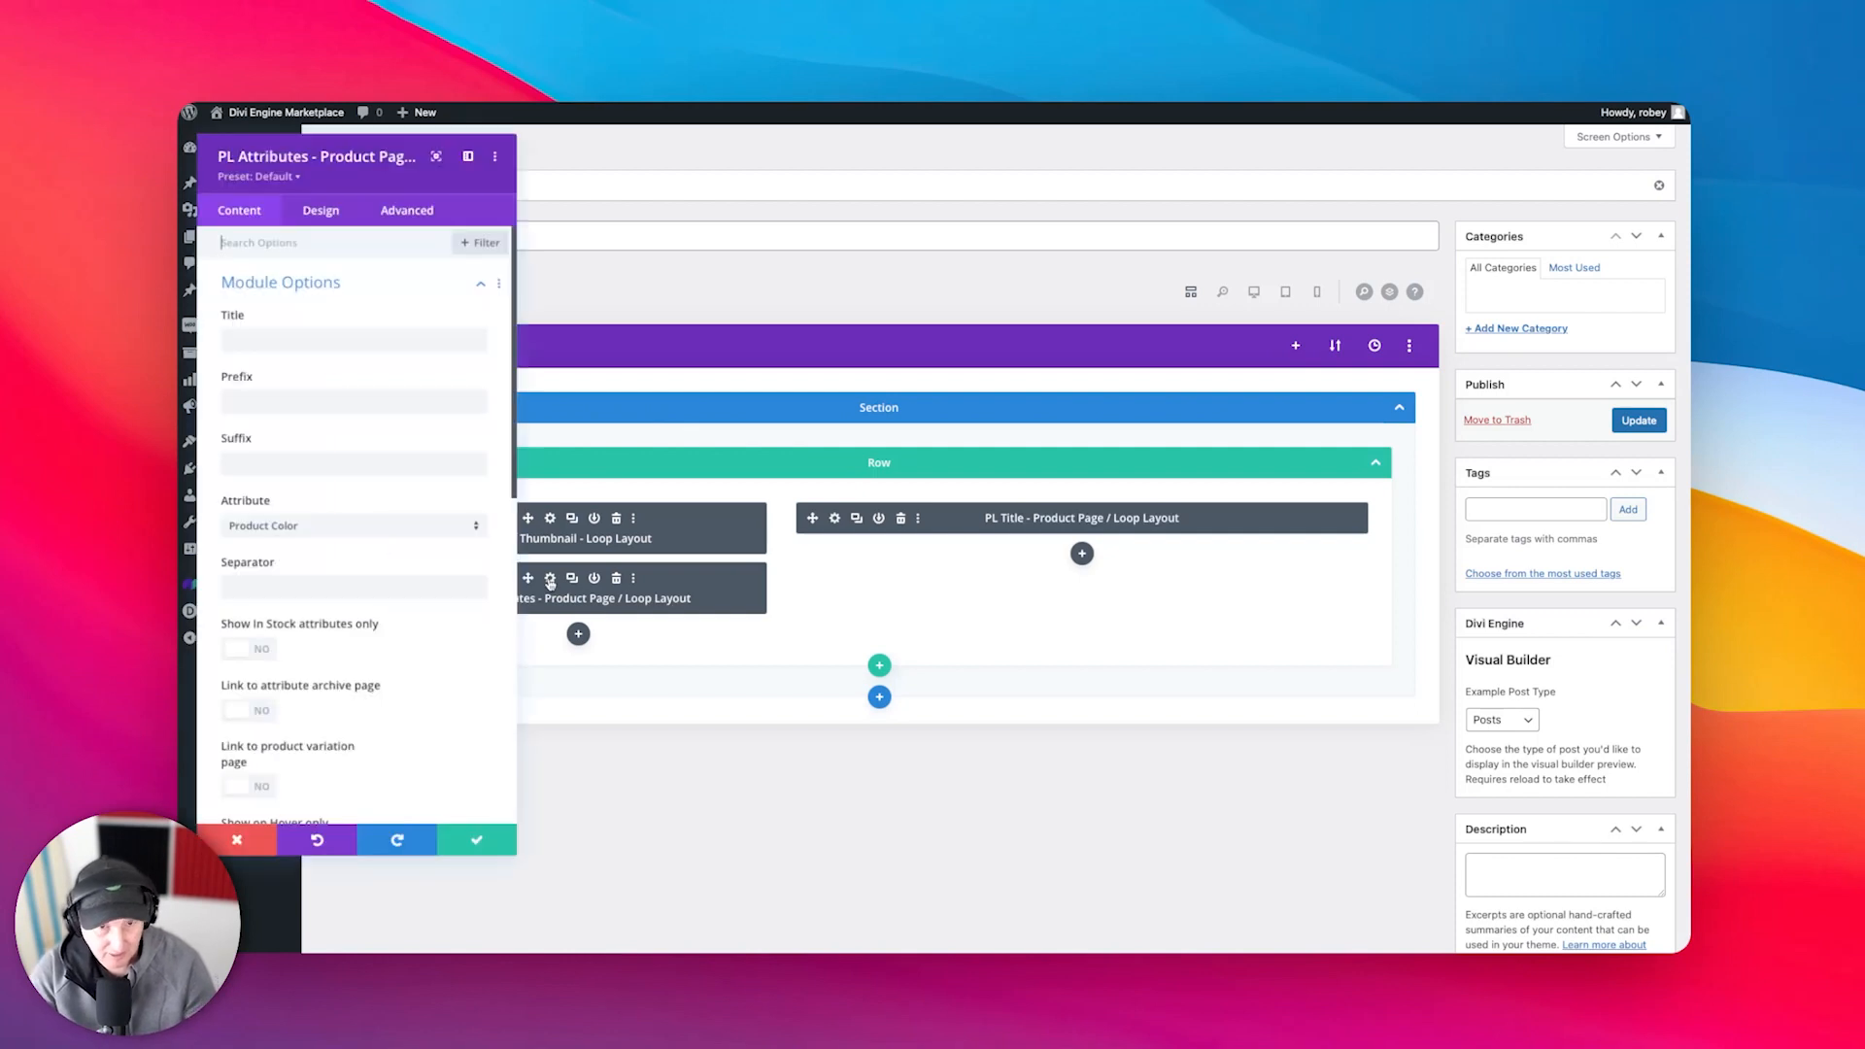
{"action": "scroll", "coordinate": [253, 624], "scroll_direction": "down", "scroll_amount": 10}
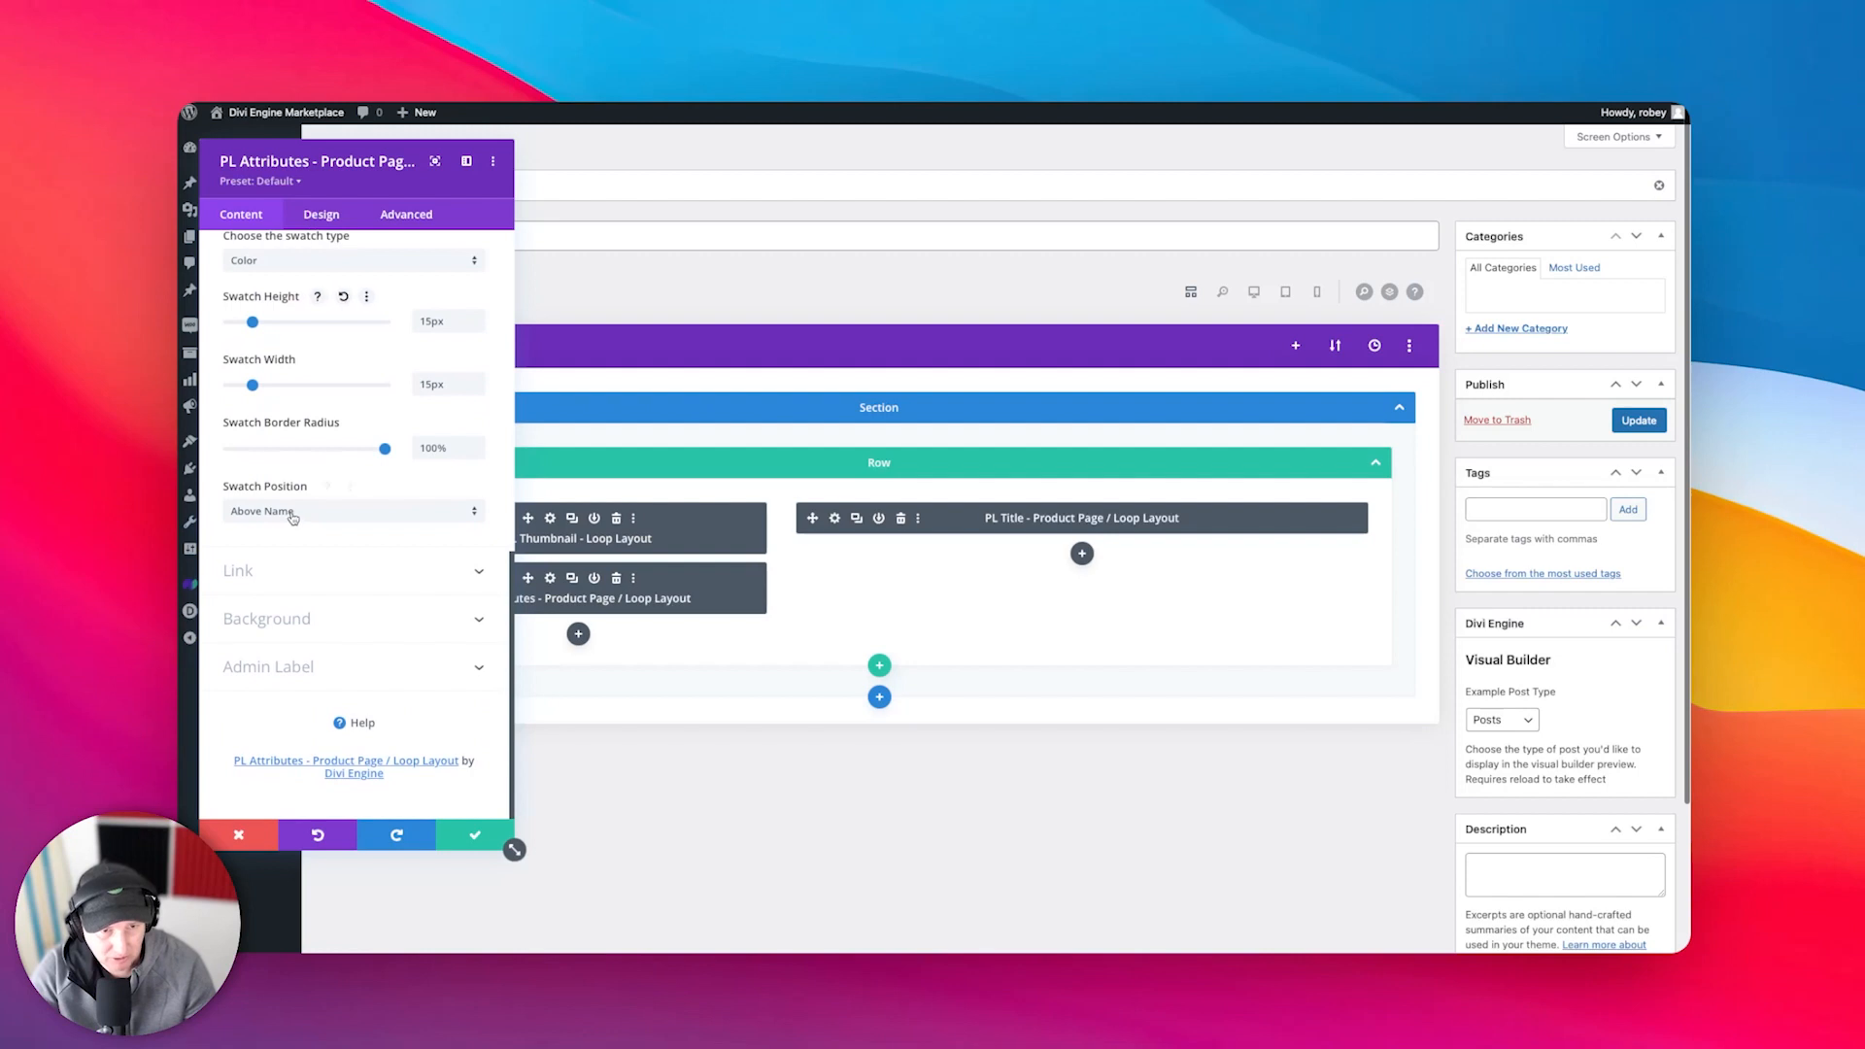
{"action": "left_click", "coordinate": [288, 513]}
{"action": "left_click", "coordinate": [285, 583]}
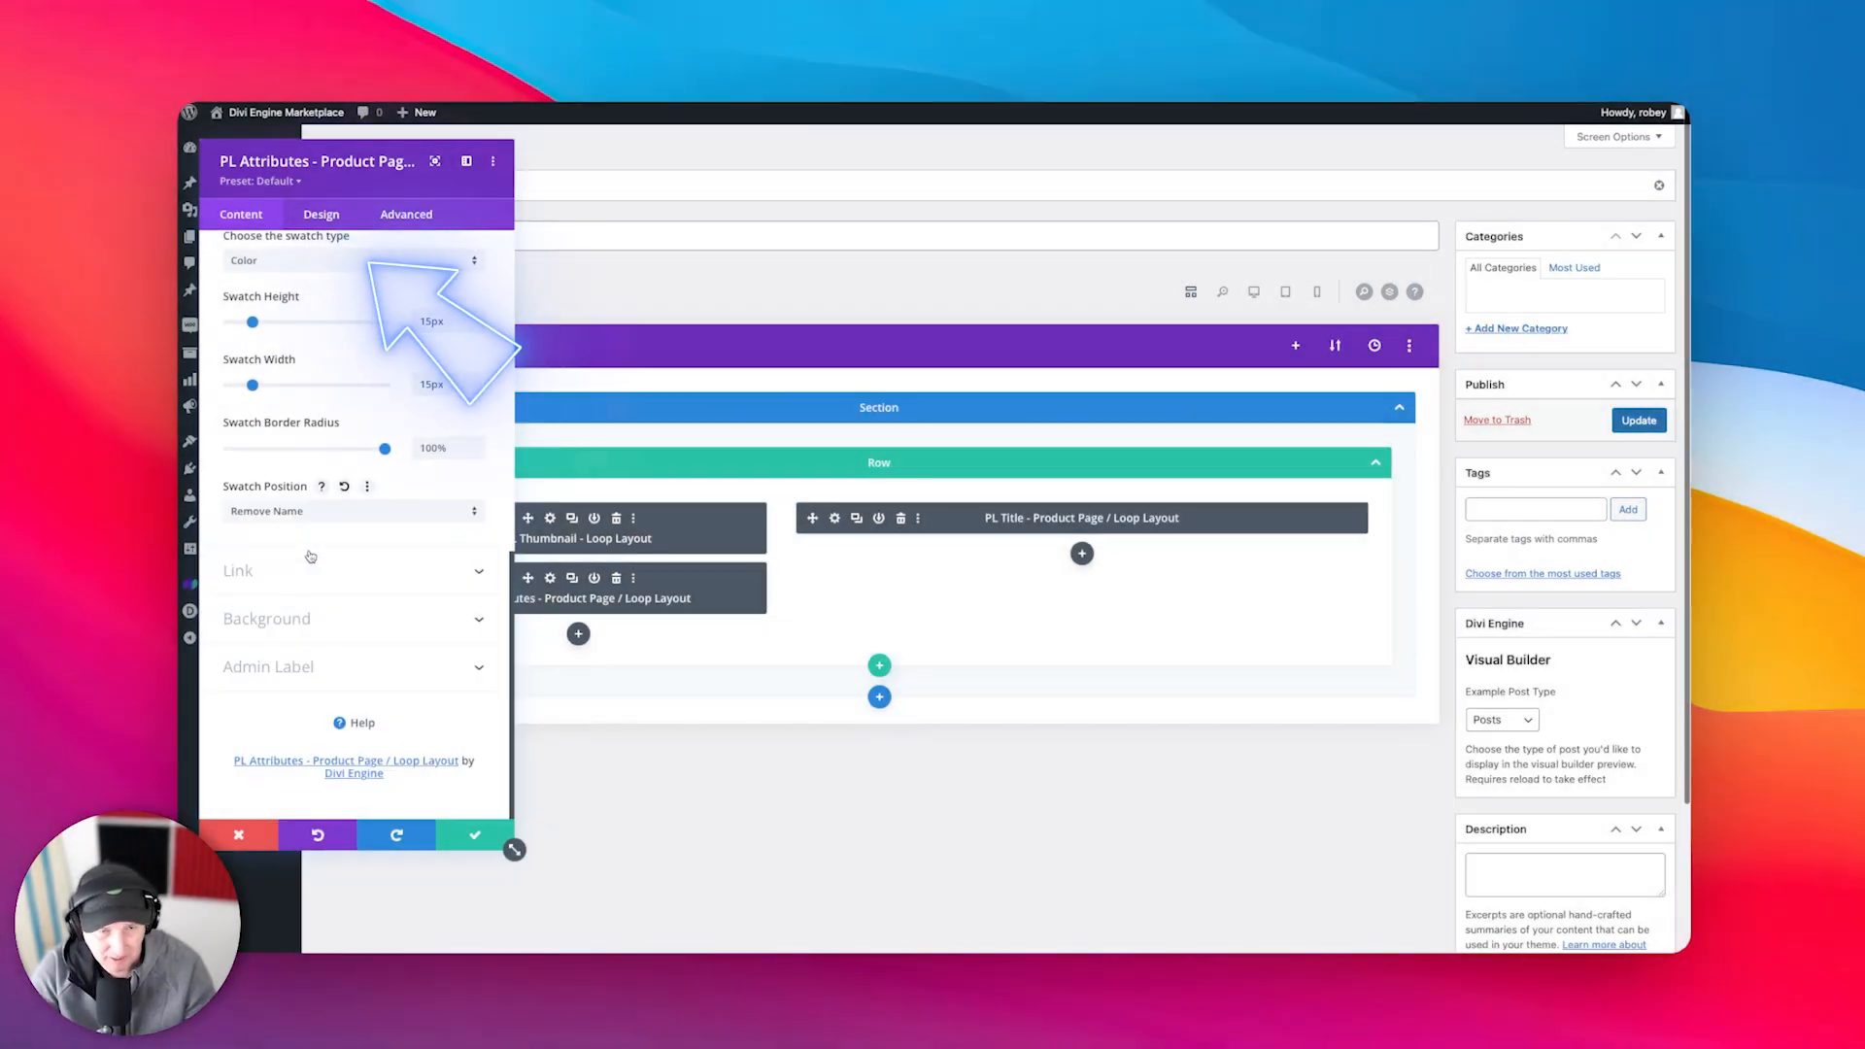
- Center the text alignment of the PL Attributes module and save the module settings
{"action": "left_click", "coordinate": [340, 215]}
{"action": "left_click", "coordinate": [335, 256]}
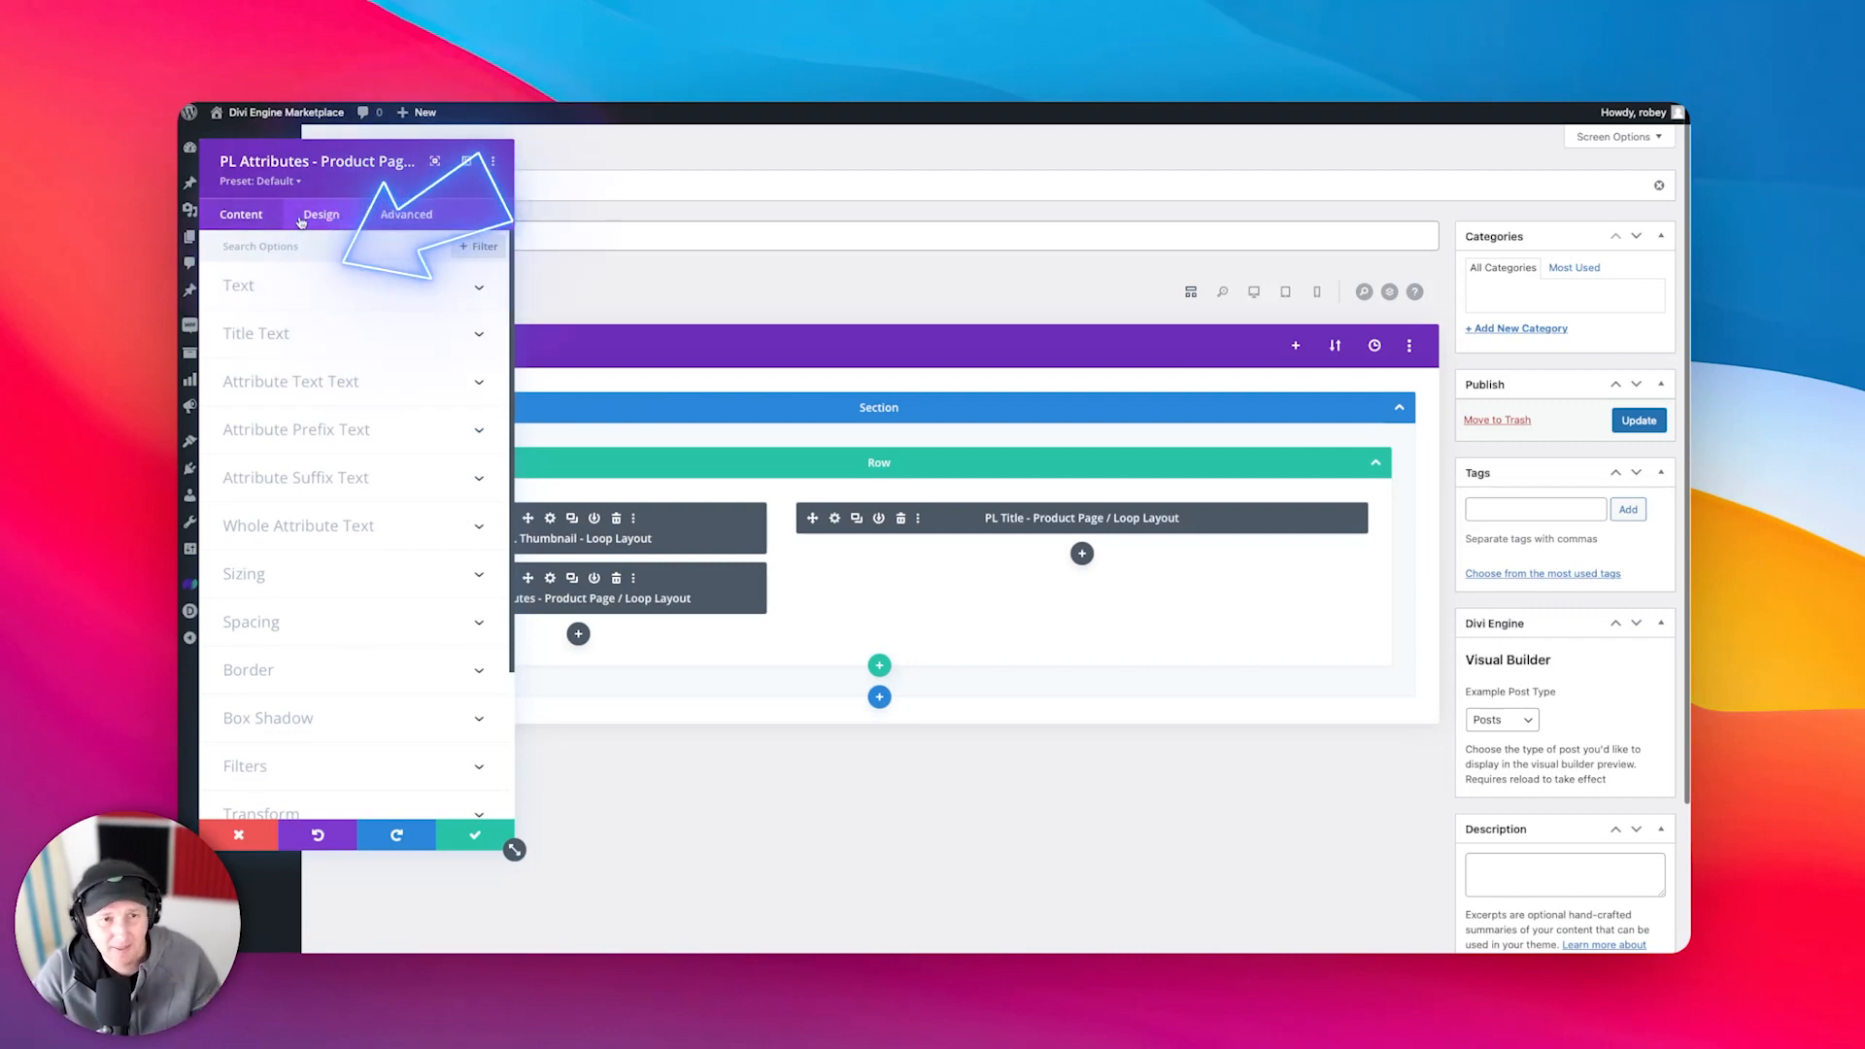
{"action": "left_click", "coordinate": [273, 284]}
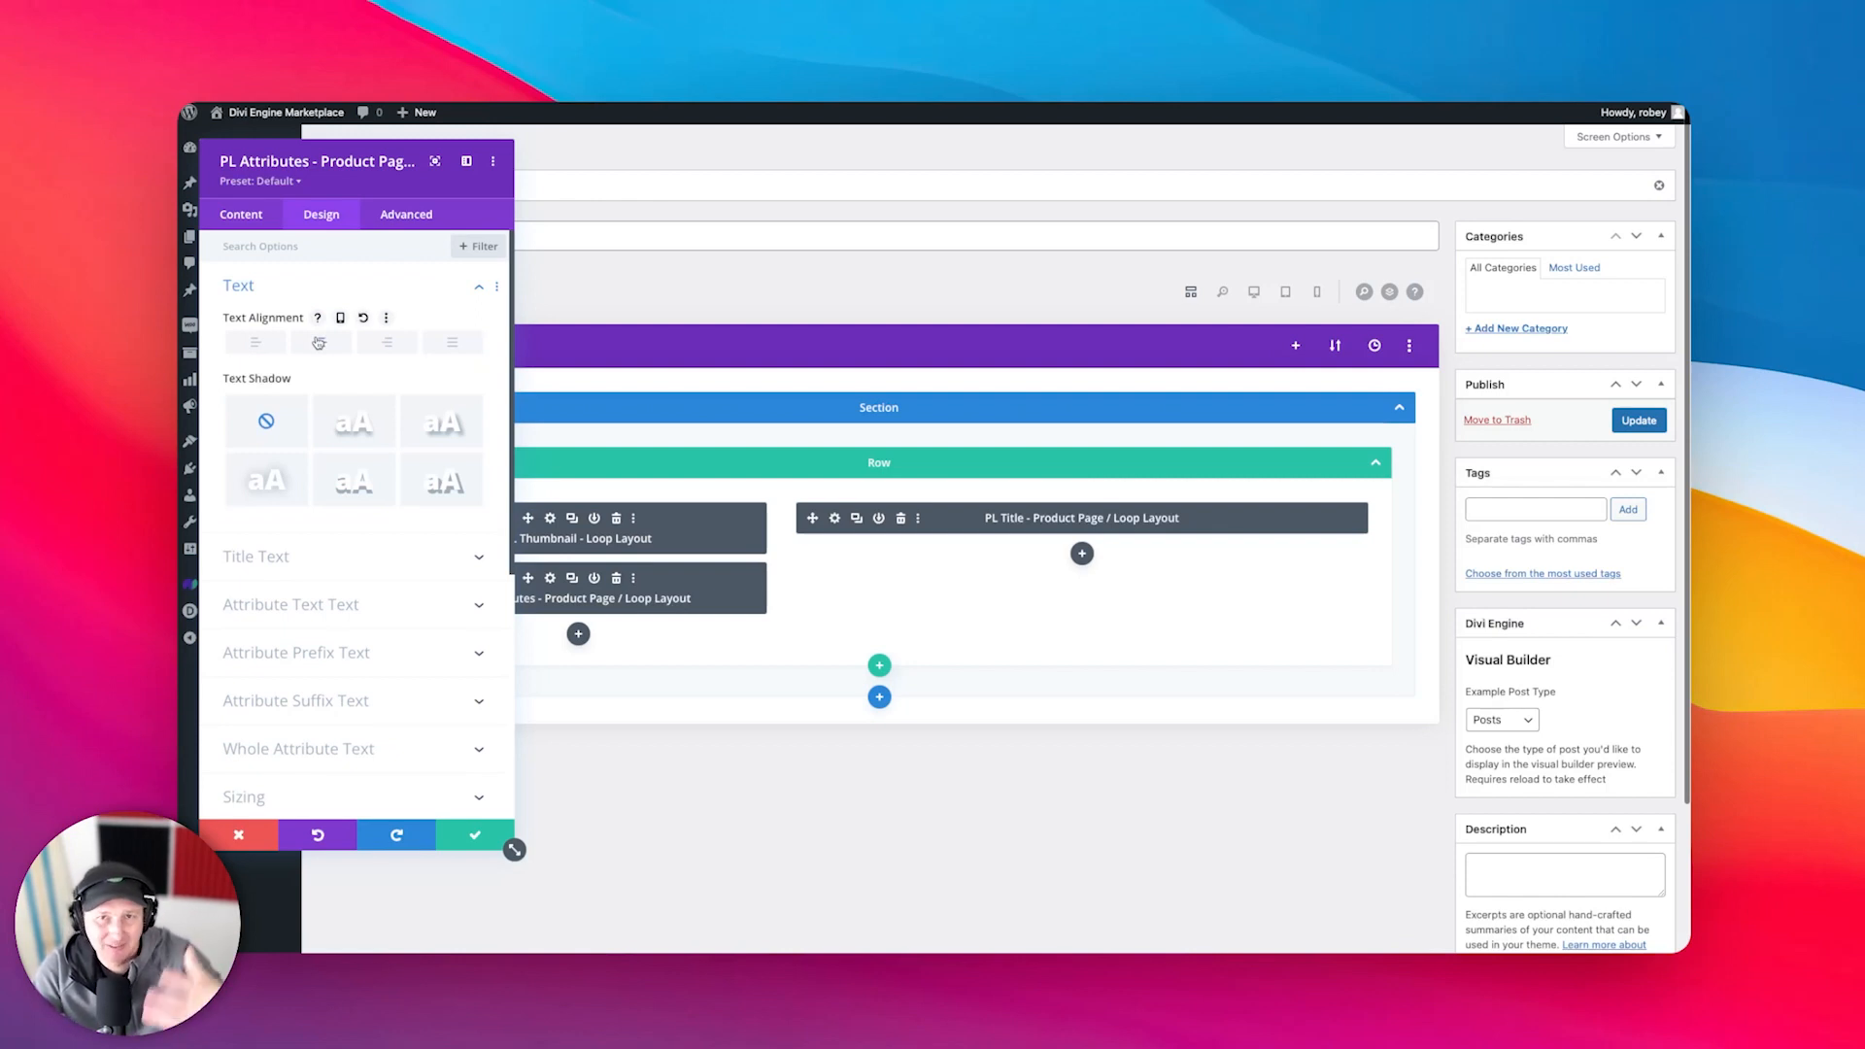
{"action": "left_click", "coordinate": [319, 342]}
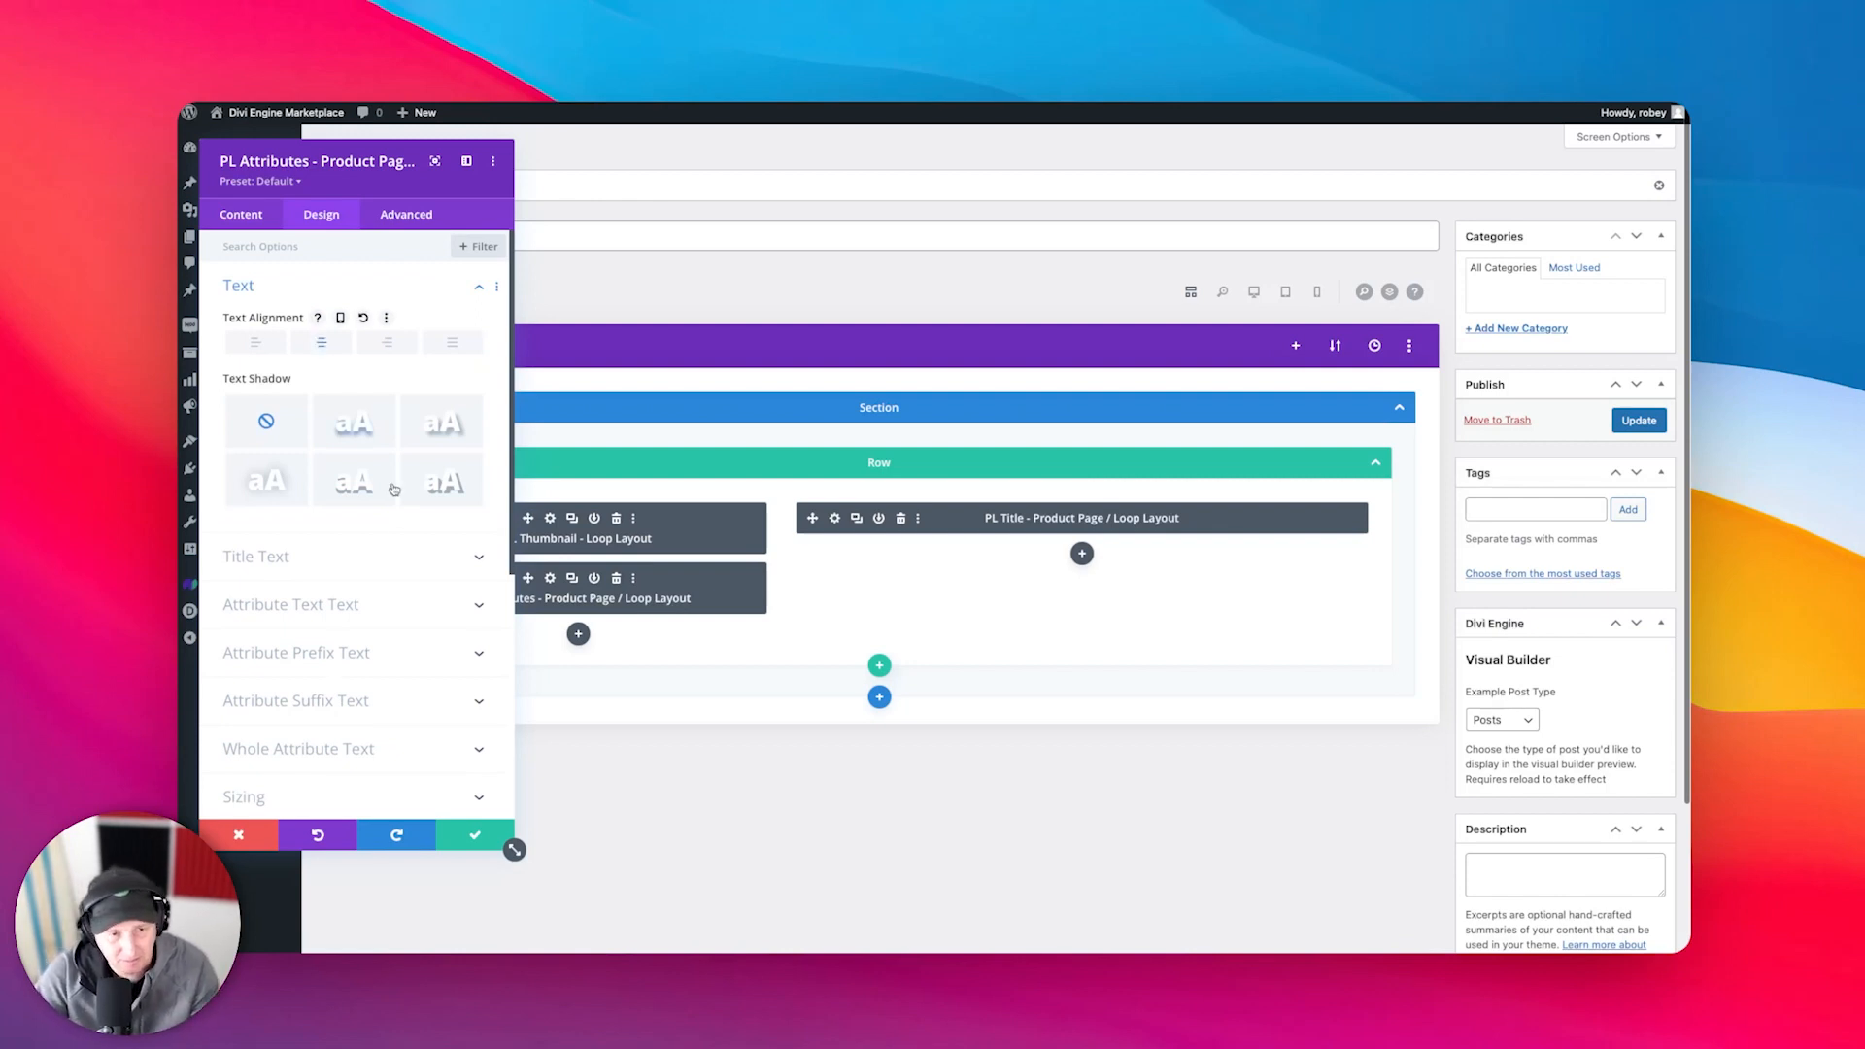
{"action": "left_click", "coordinate": [475, 835]}
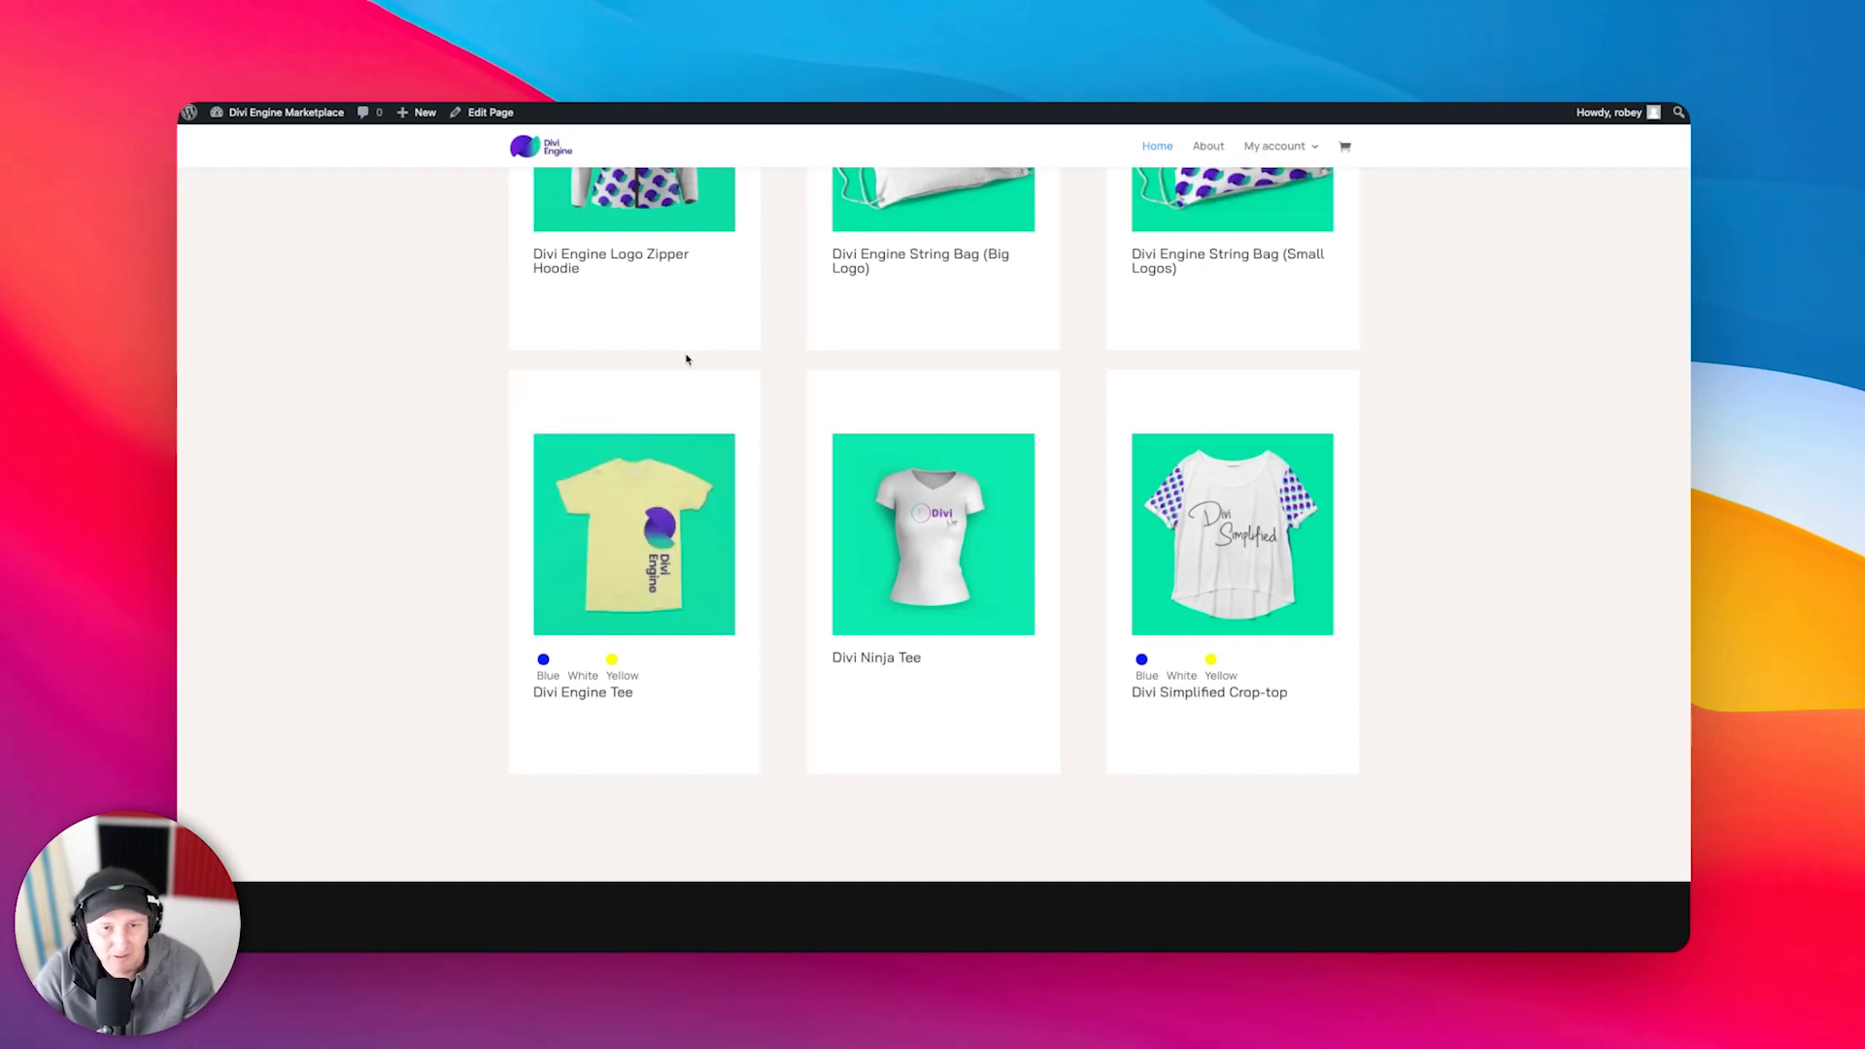
- Give the loop layout's section a light grey background color and save the section settings
{"action": "mouse_move", "coordinate": [712, 478]}
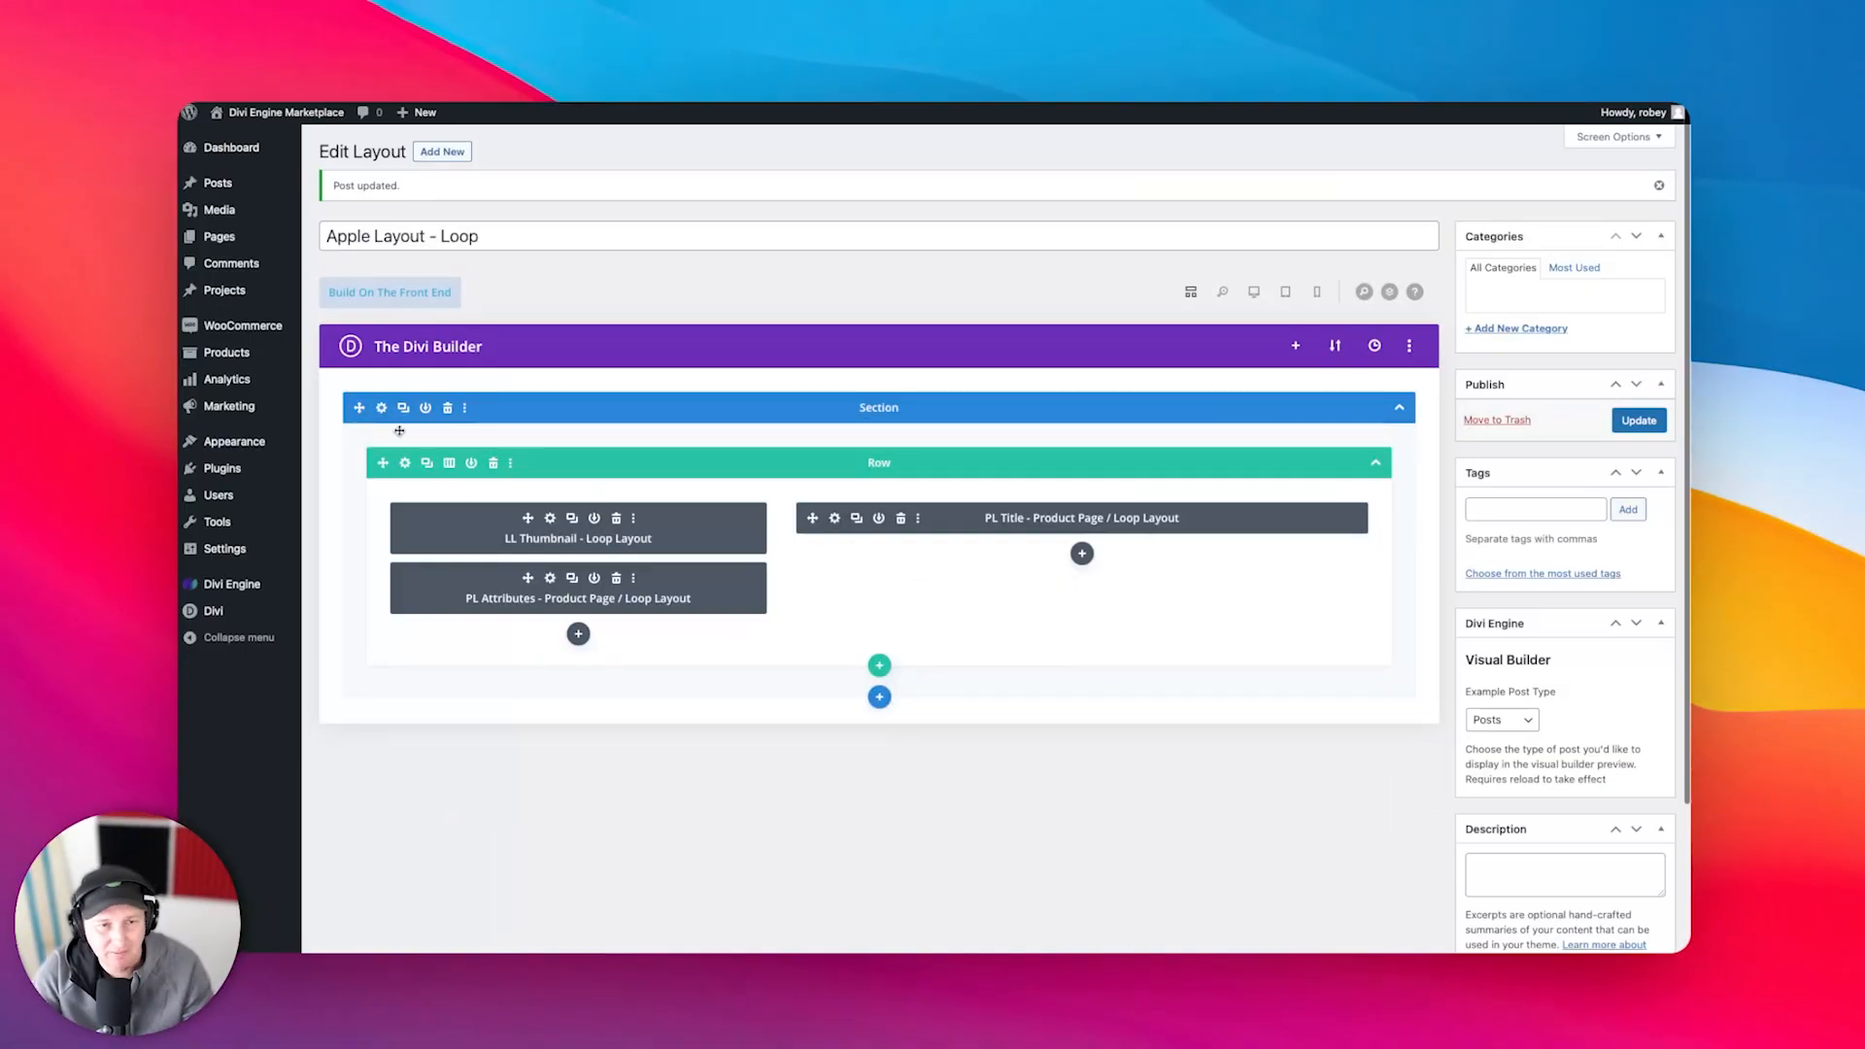
{"action": "left_click", "coordinate": [382, 408]}
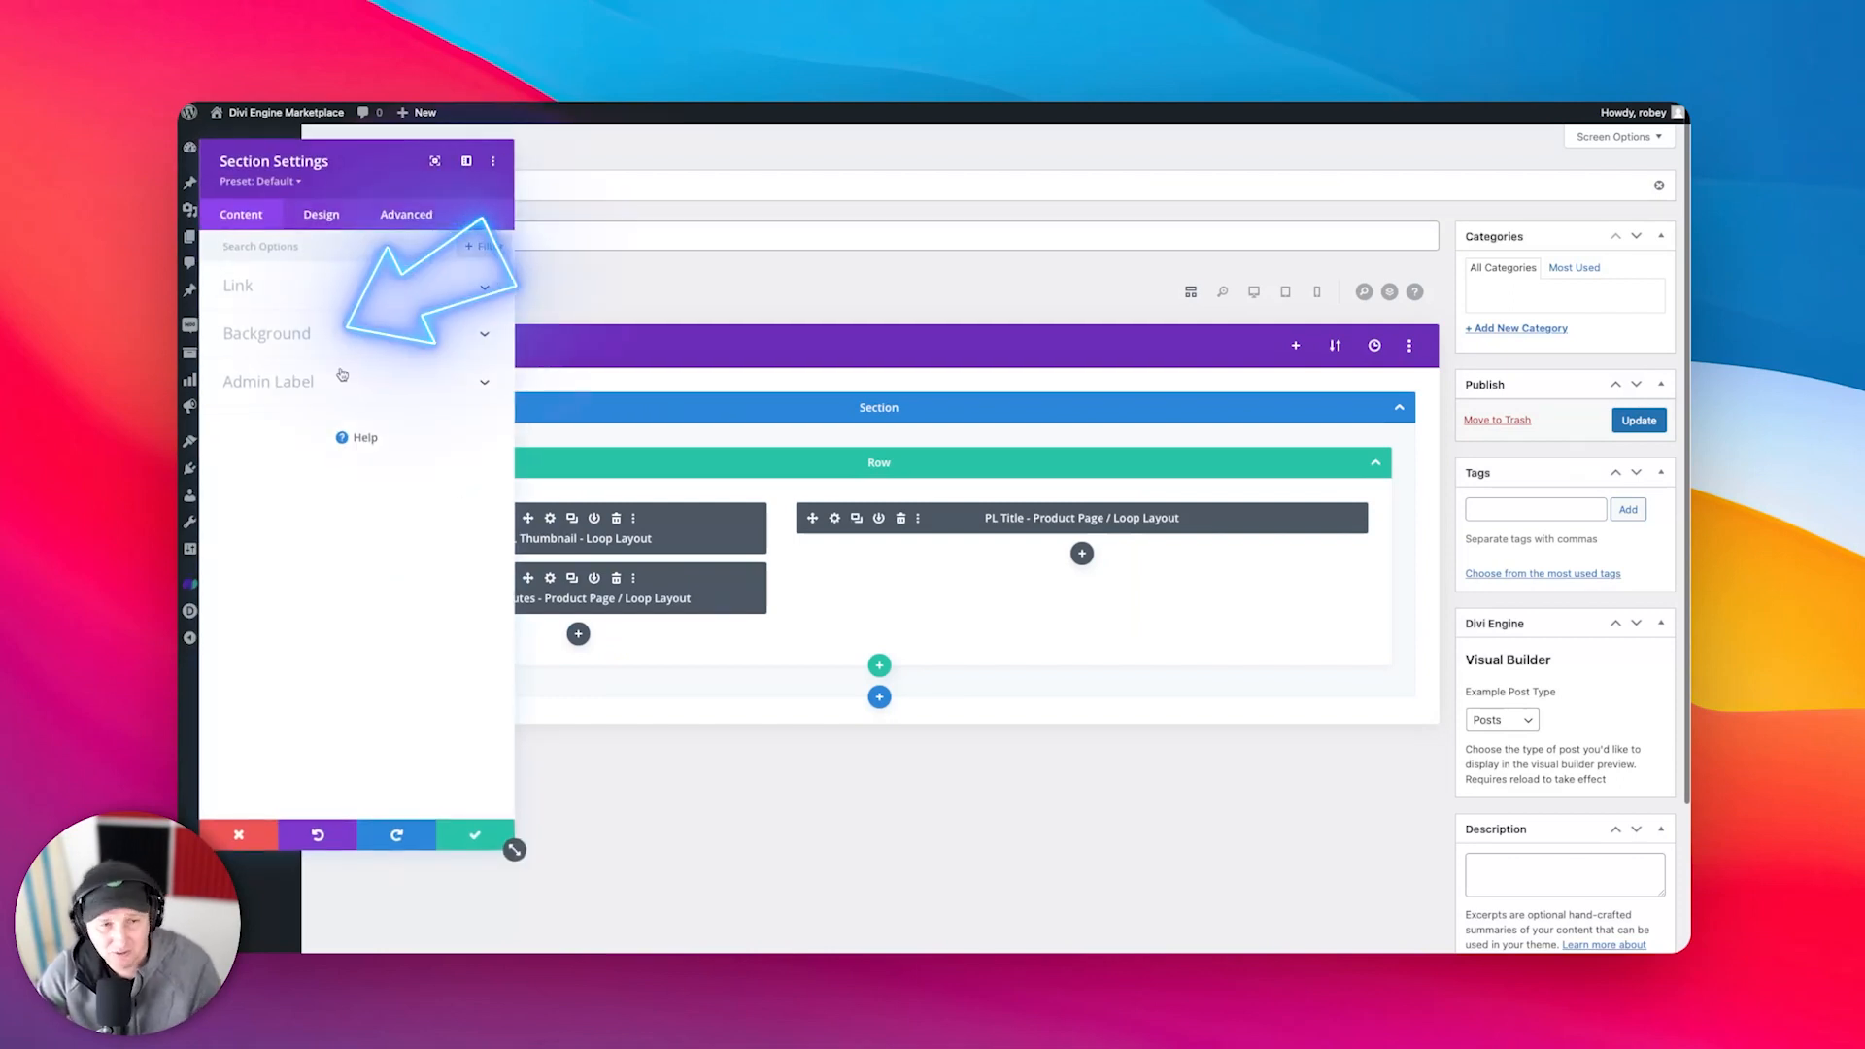
{"action": "left_click", "coordinate": [352, 326]}
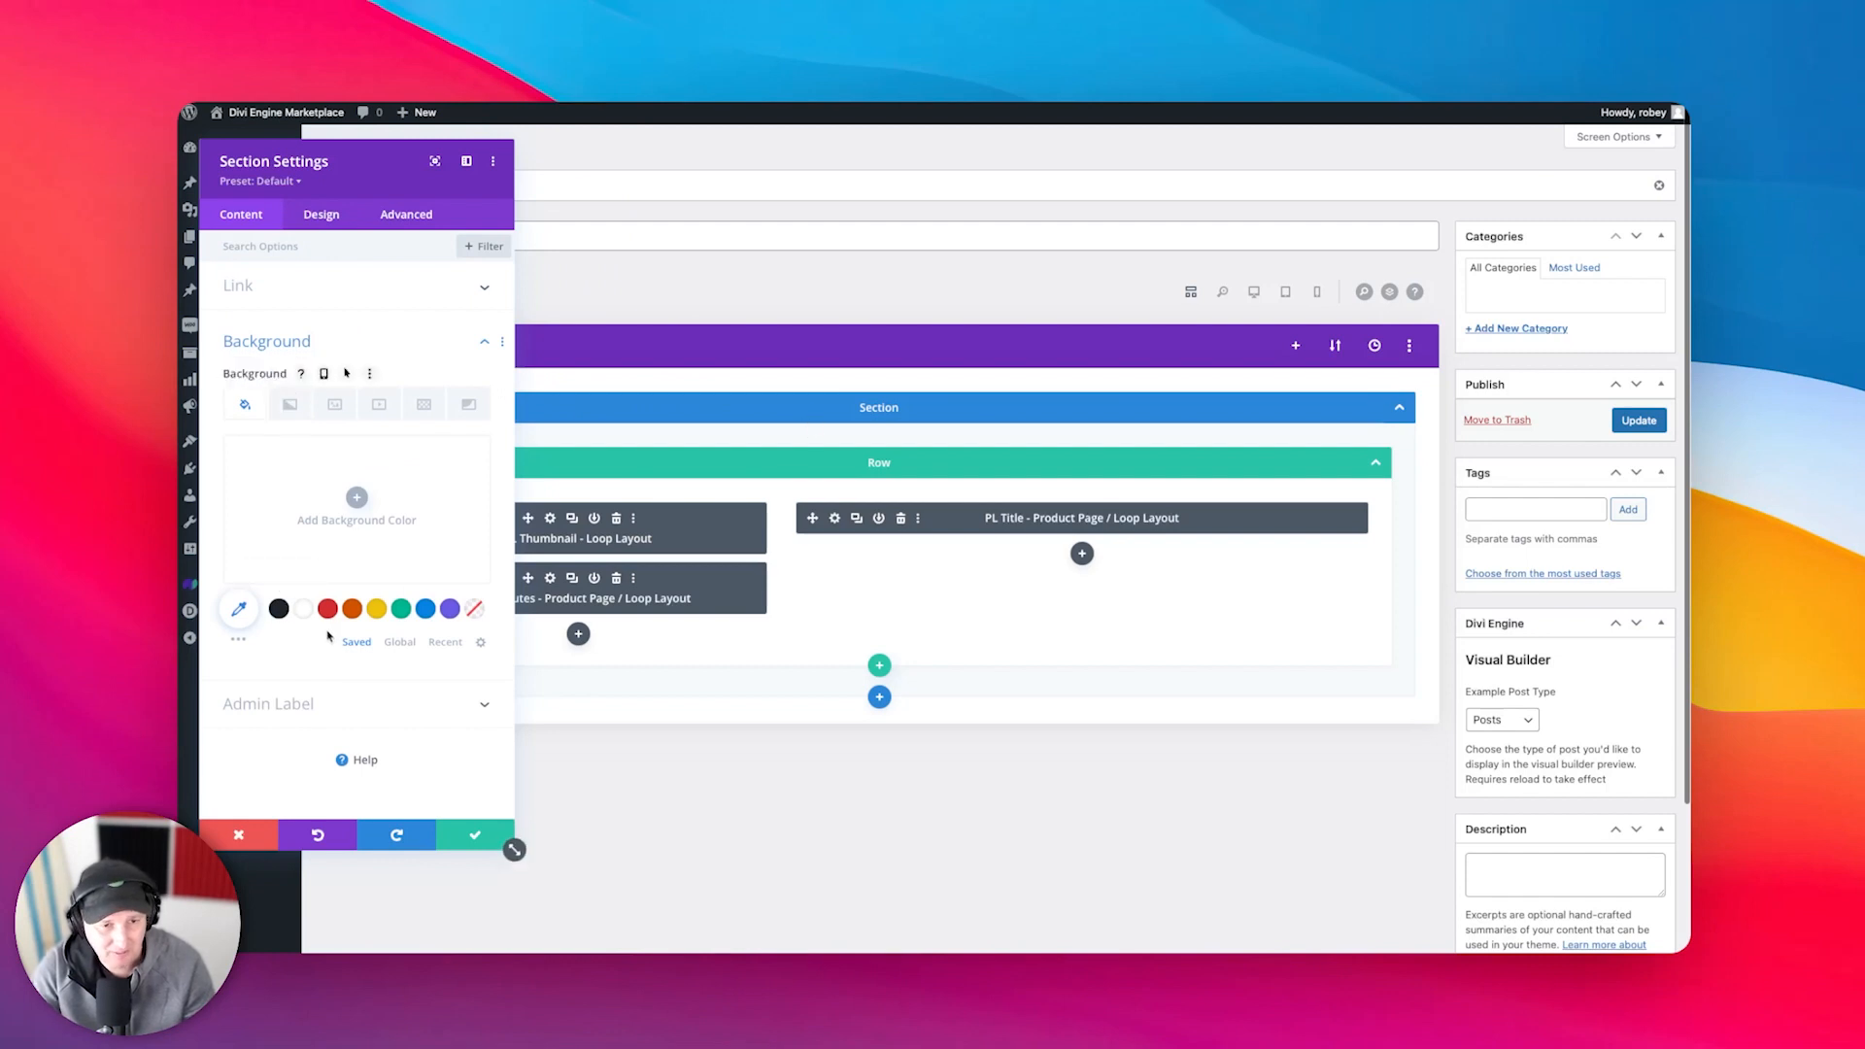
{"action": "left_click", "coordinate": [258, 476]}
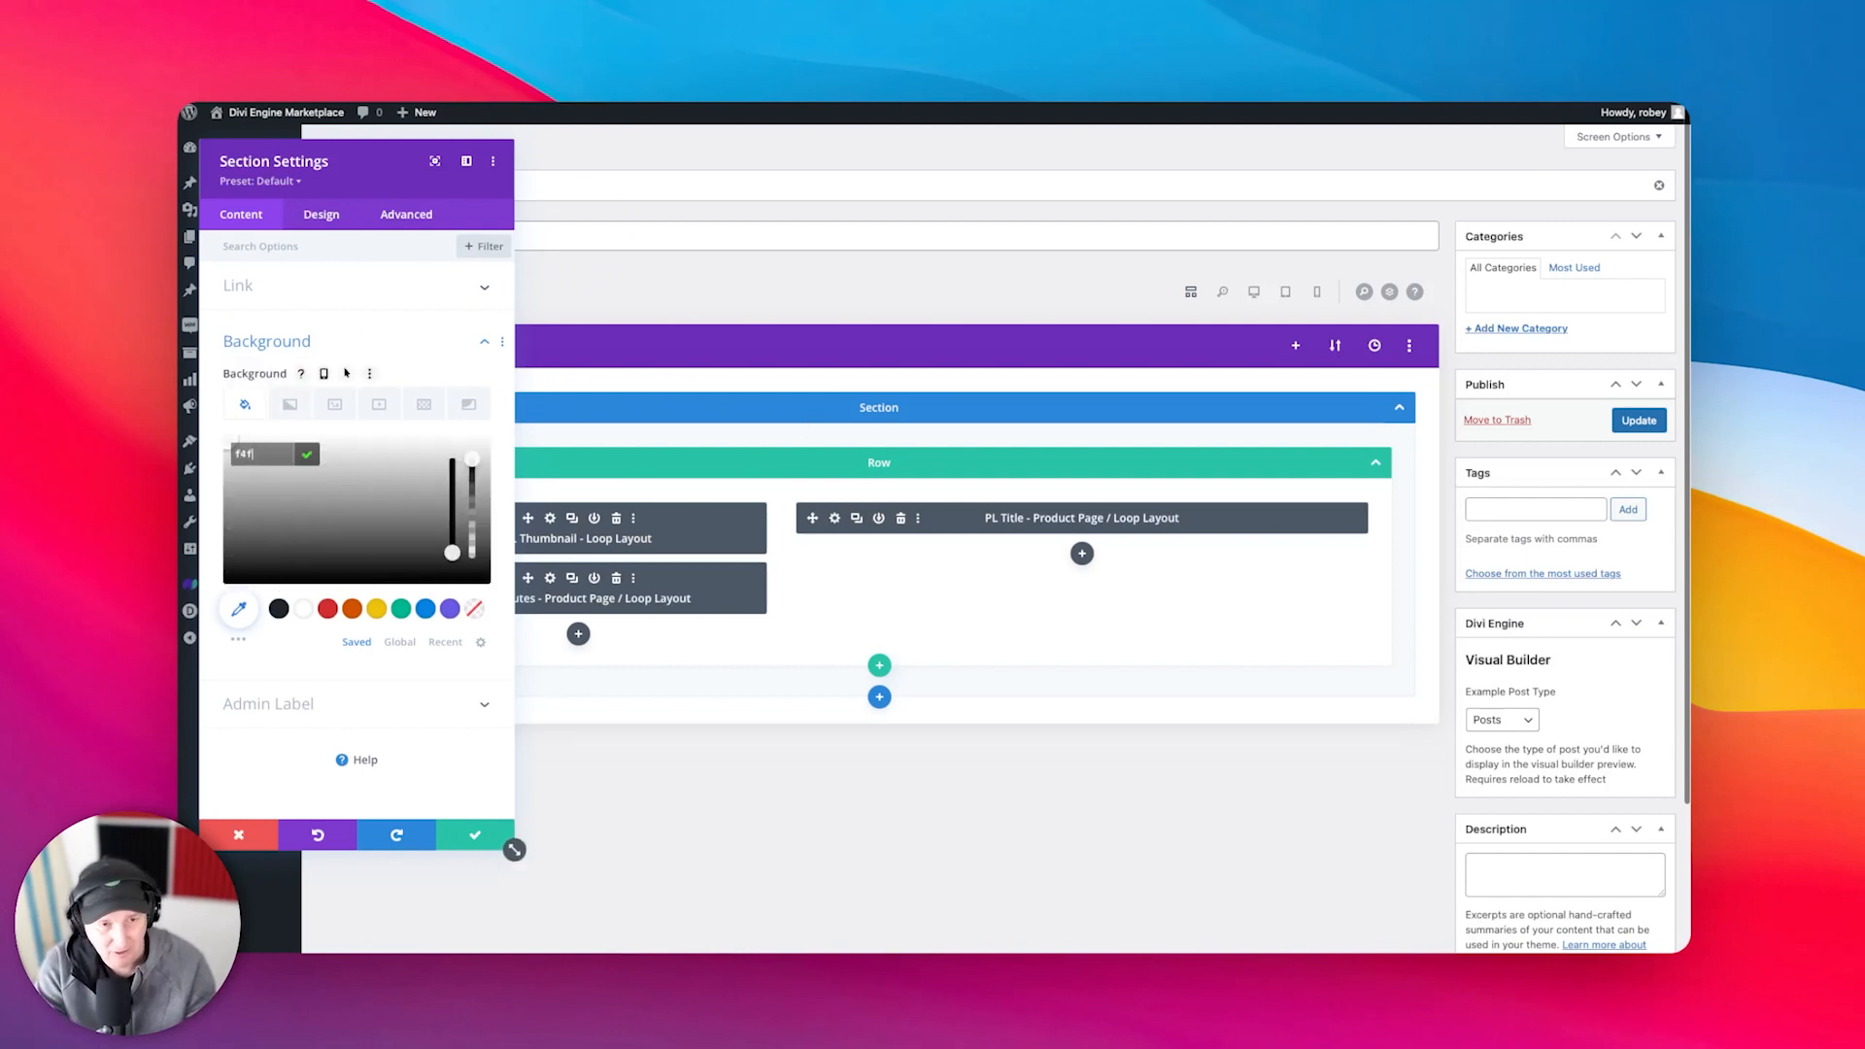
{"action": "left_click", "coordinate": [467, 841]}
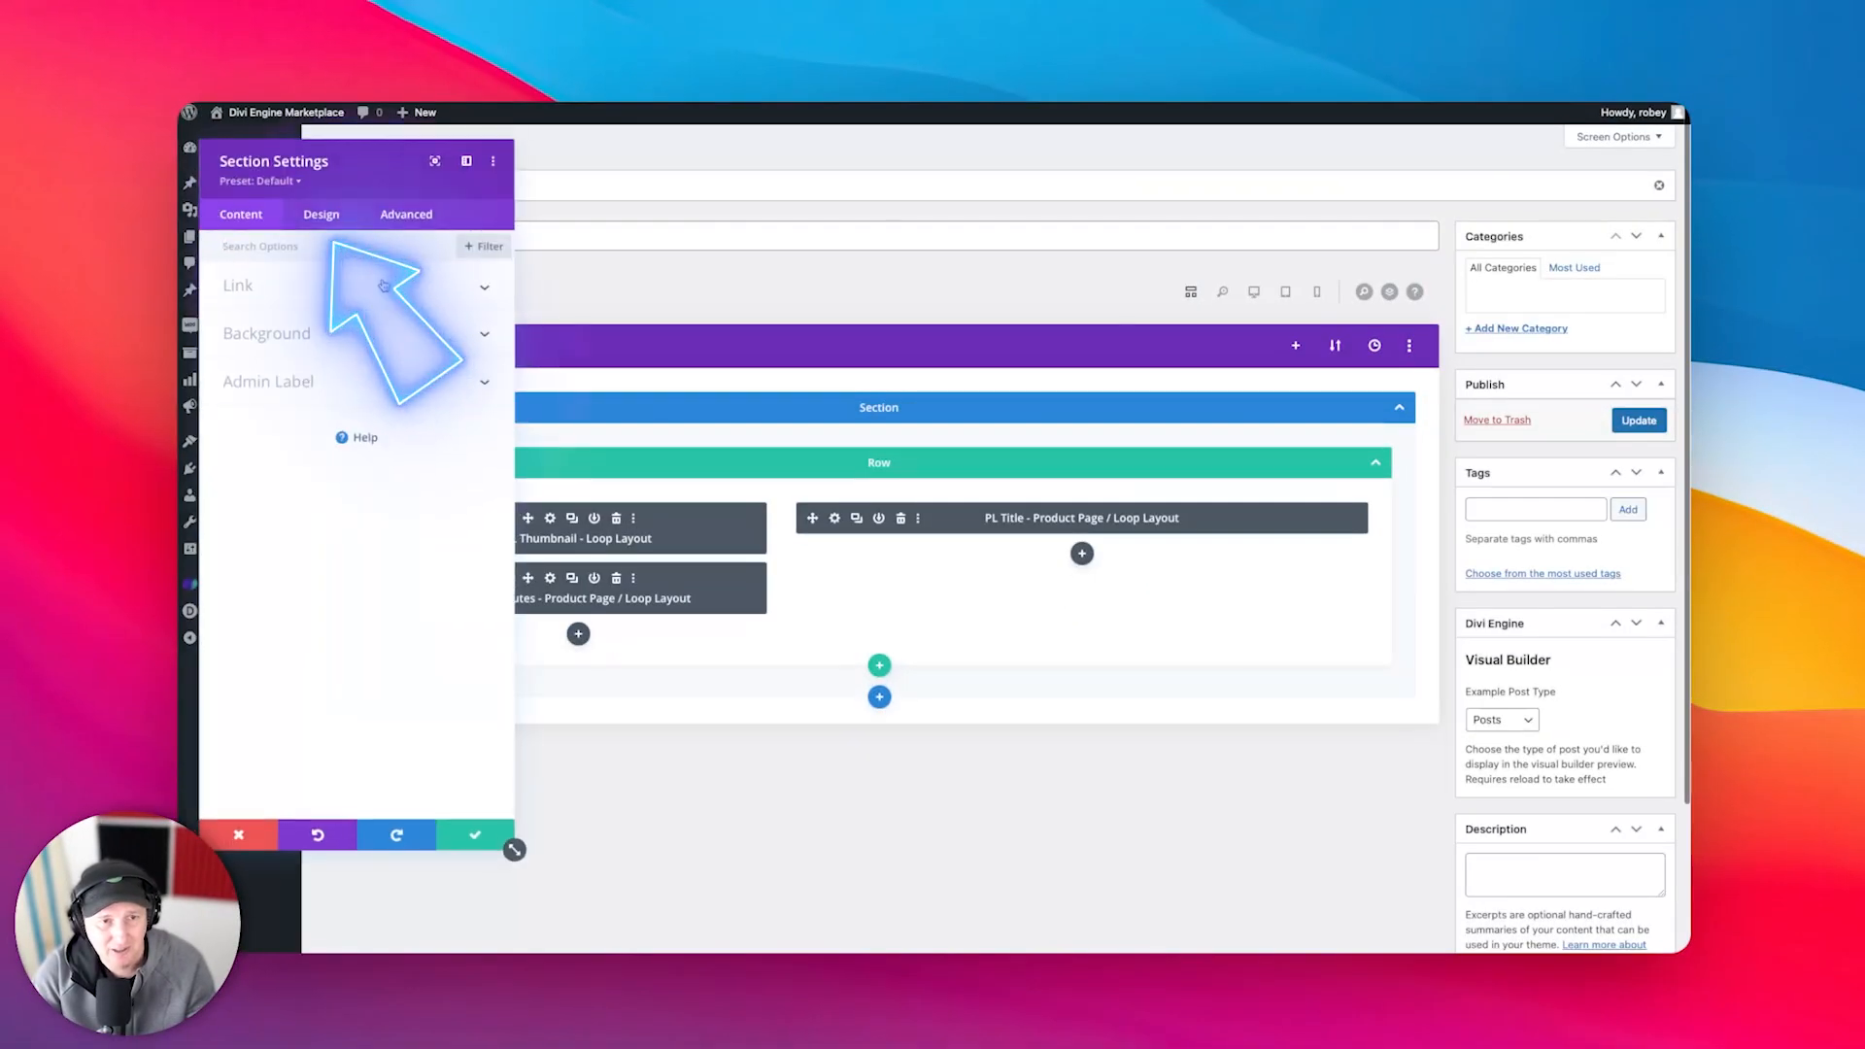
- Set the section's top and bottom padding to 0px, update the layout, and check the product cards on the shop page
{"action": "left_click", "coordinate": [326, 223]}
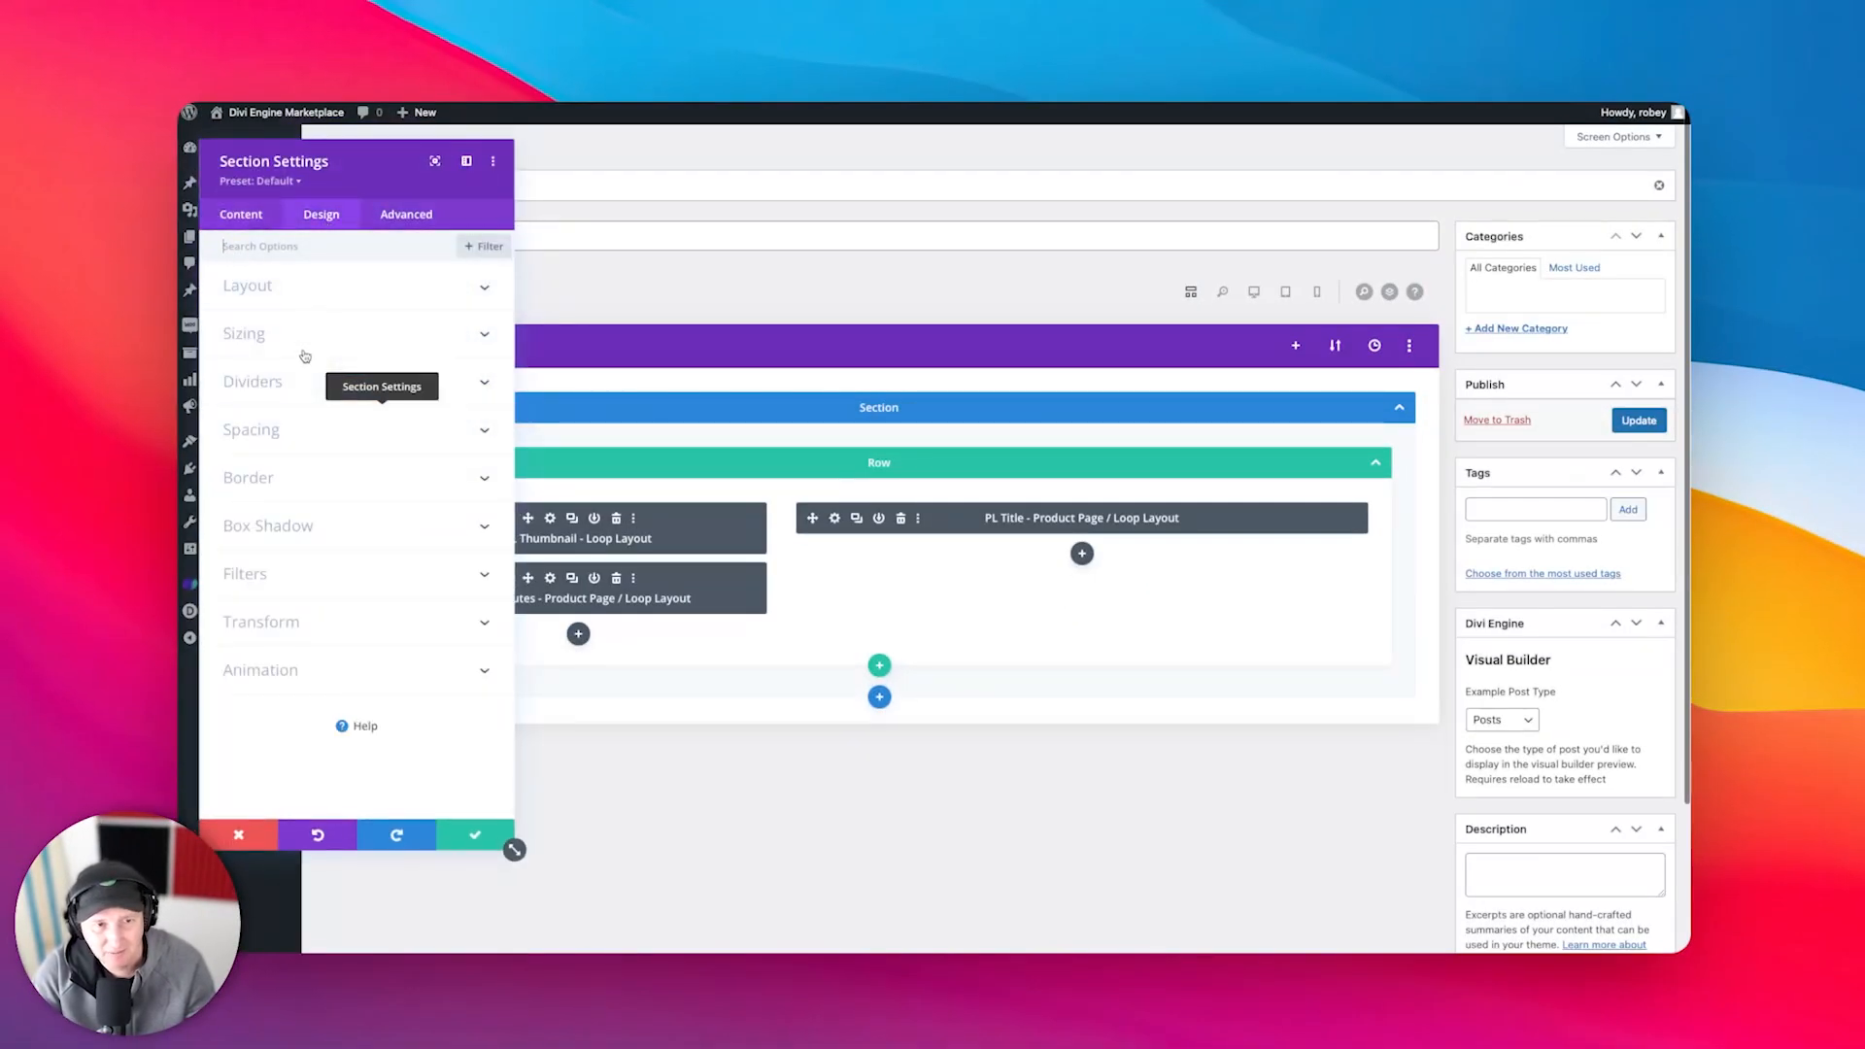
{"action": "left_click", "coordinate": [277, 431]}
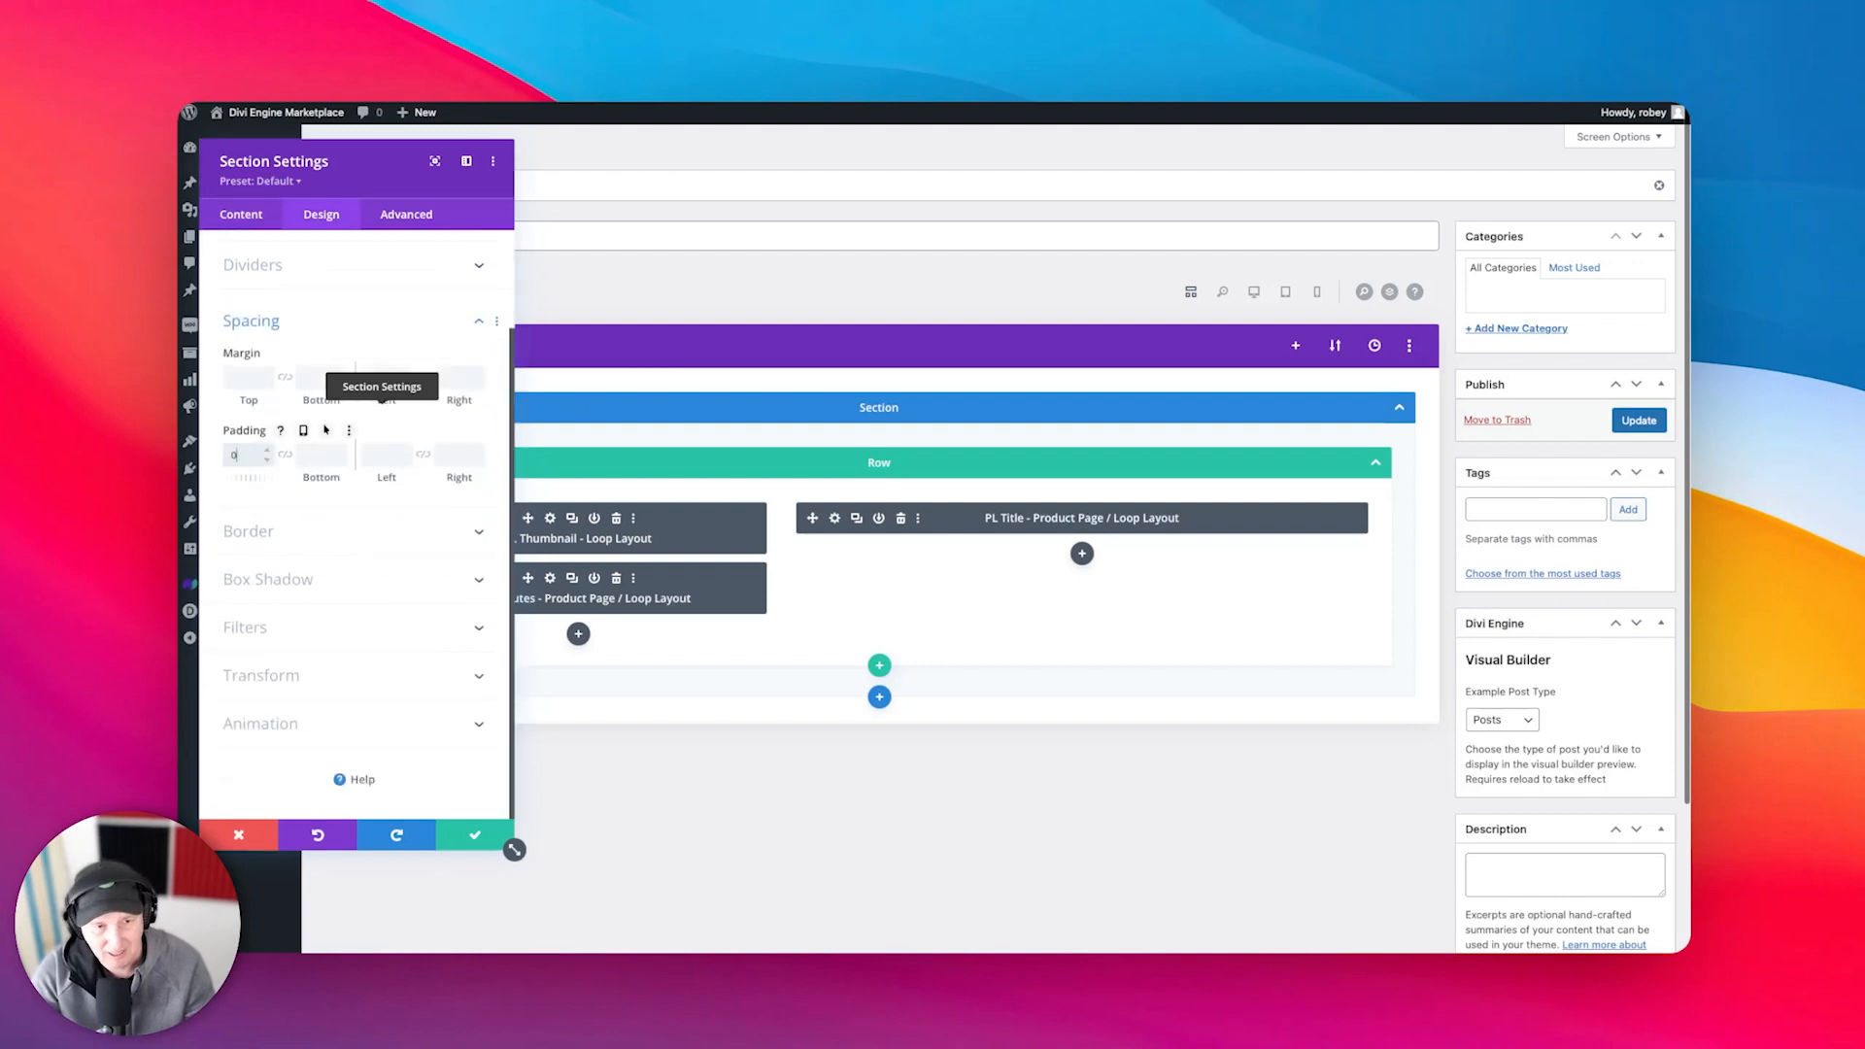
{"action": "left_click", "coordinate": [284, 461]}
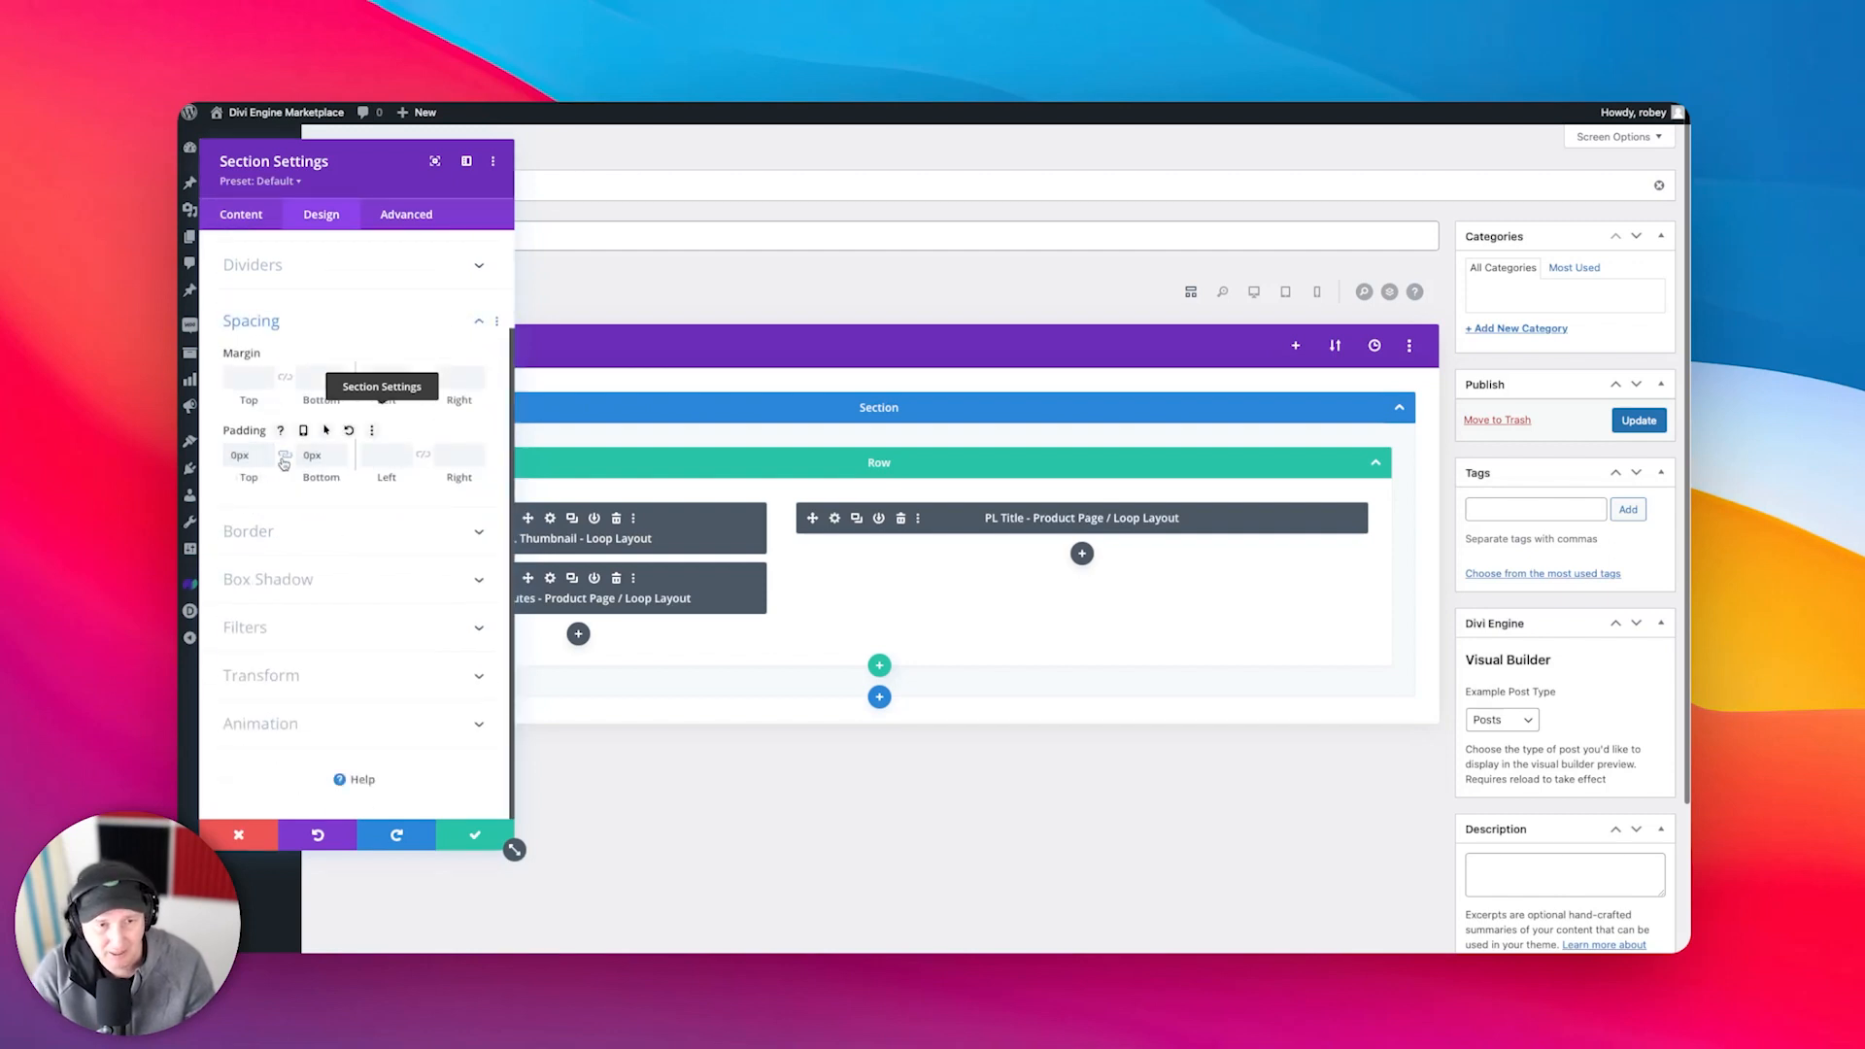
{"action": "left_click", "coordinate": [476, 836]}
{"action": "left_click", "coordinate": [1638, 421]}
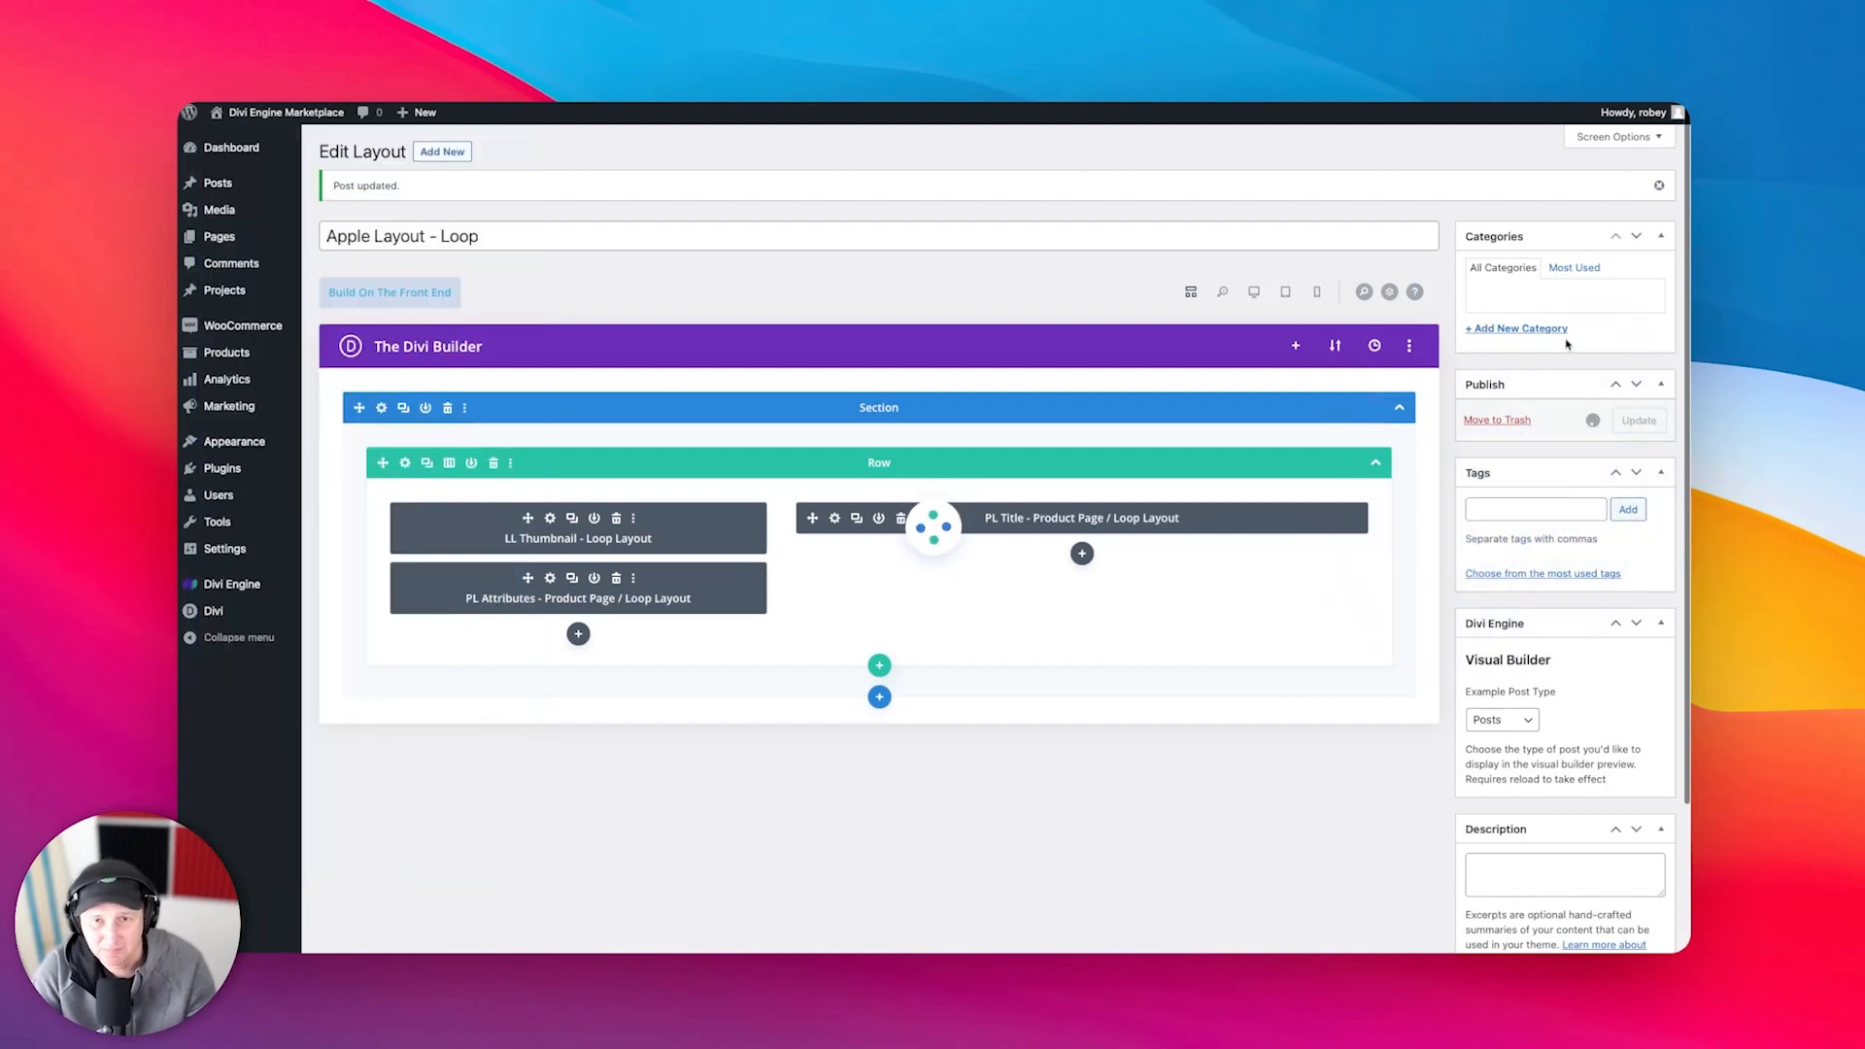
{"action": "left_click", "coordinate": [1236, 95]}
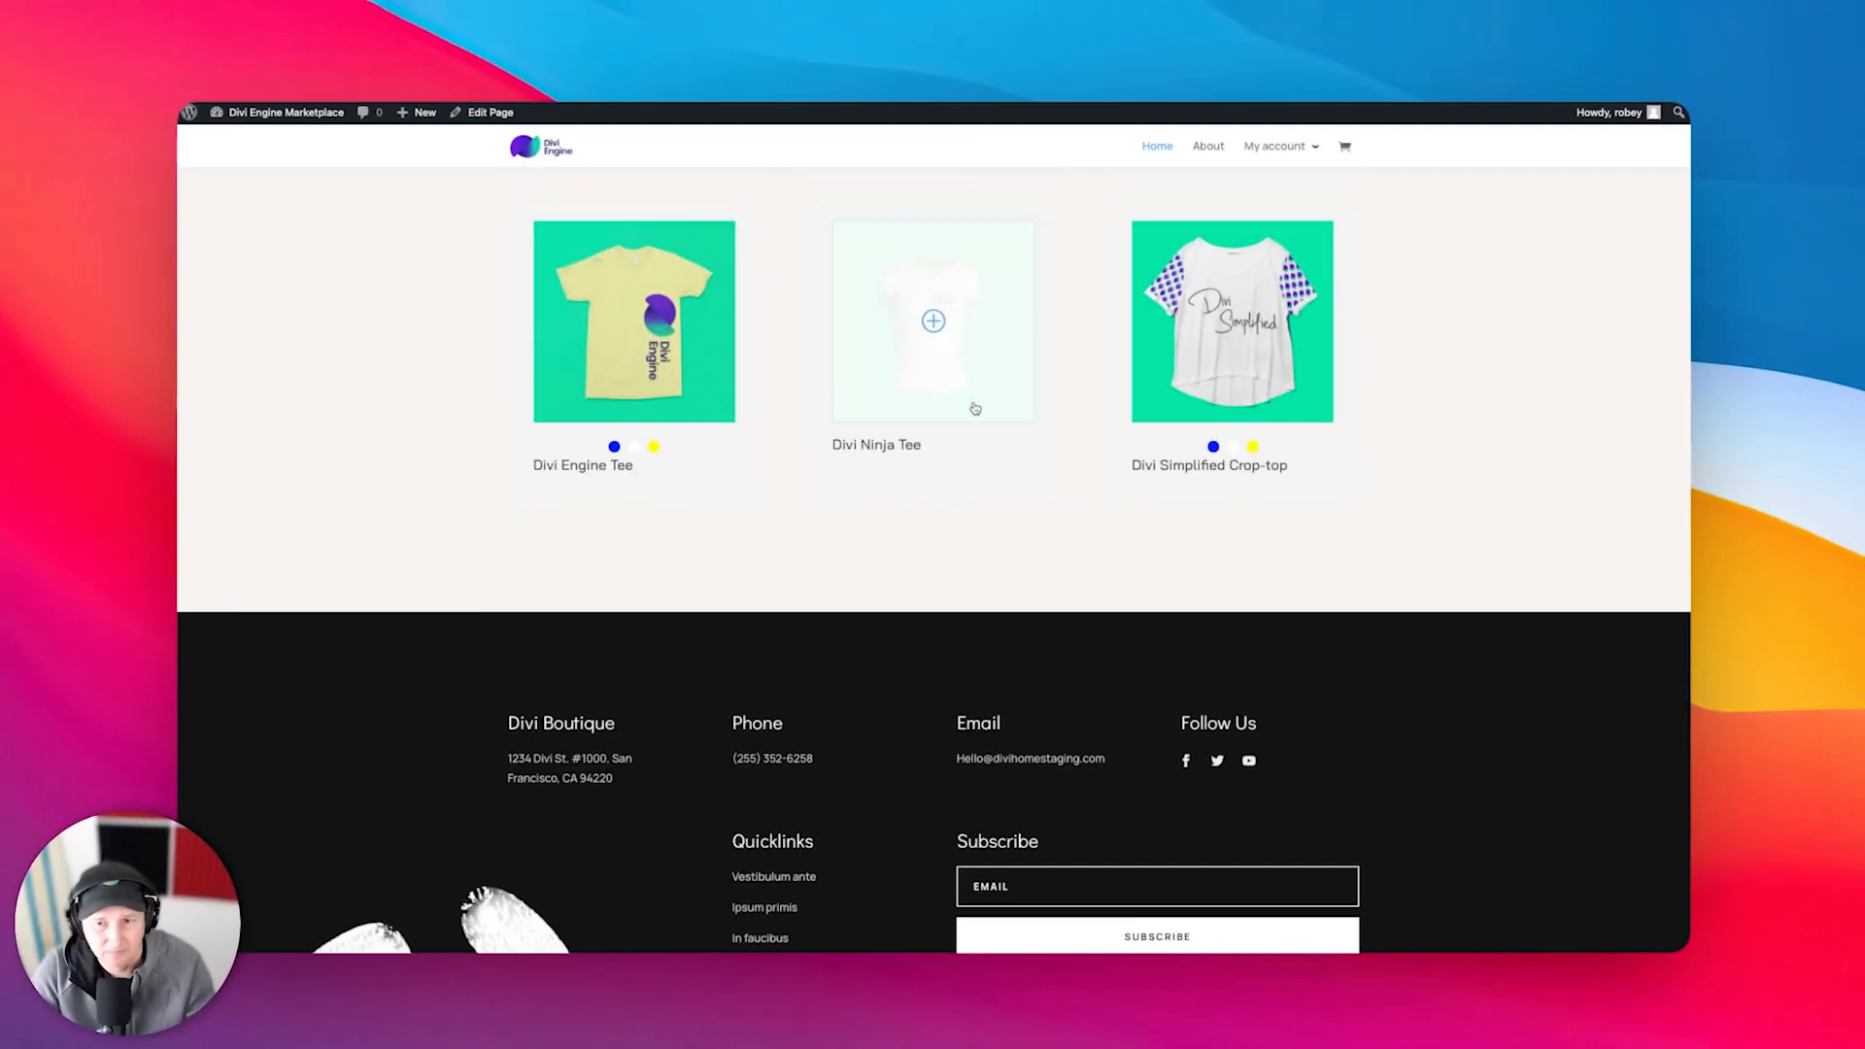
{"action": "scroll", "coordinate": [971, 404], "scroll_direction": "up", "scroll_amount": 5}
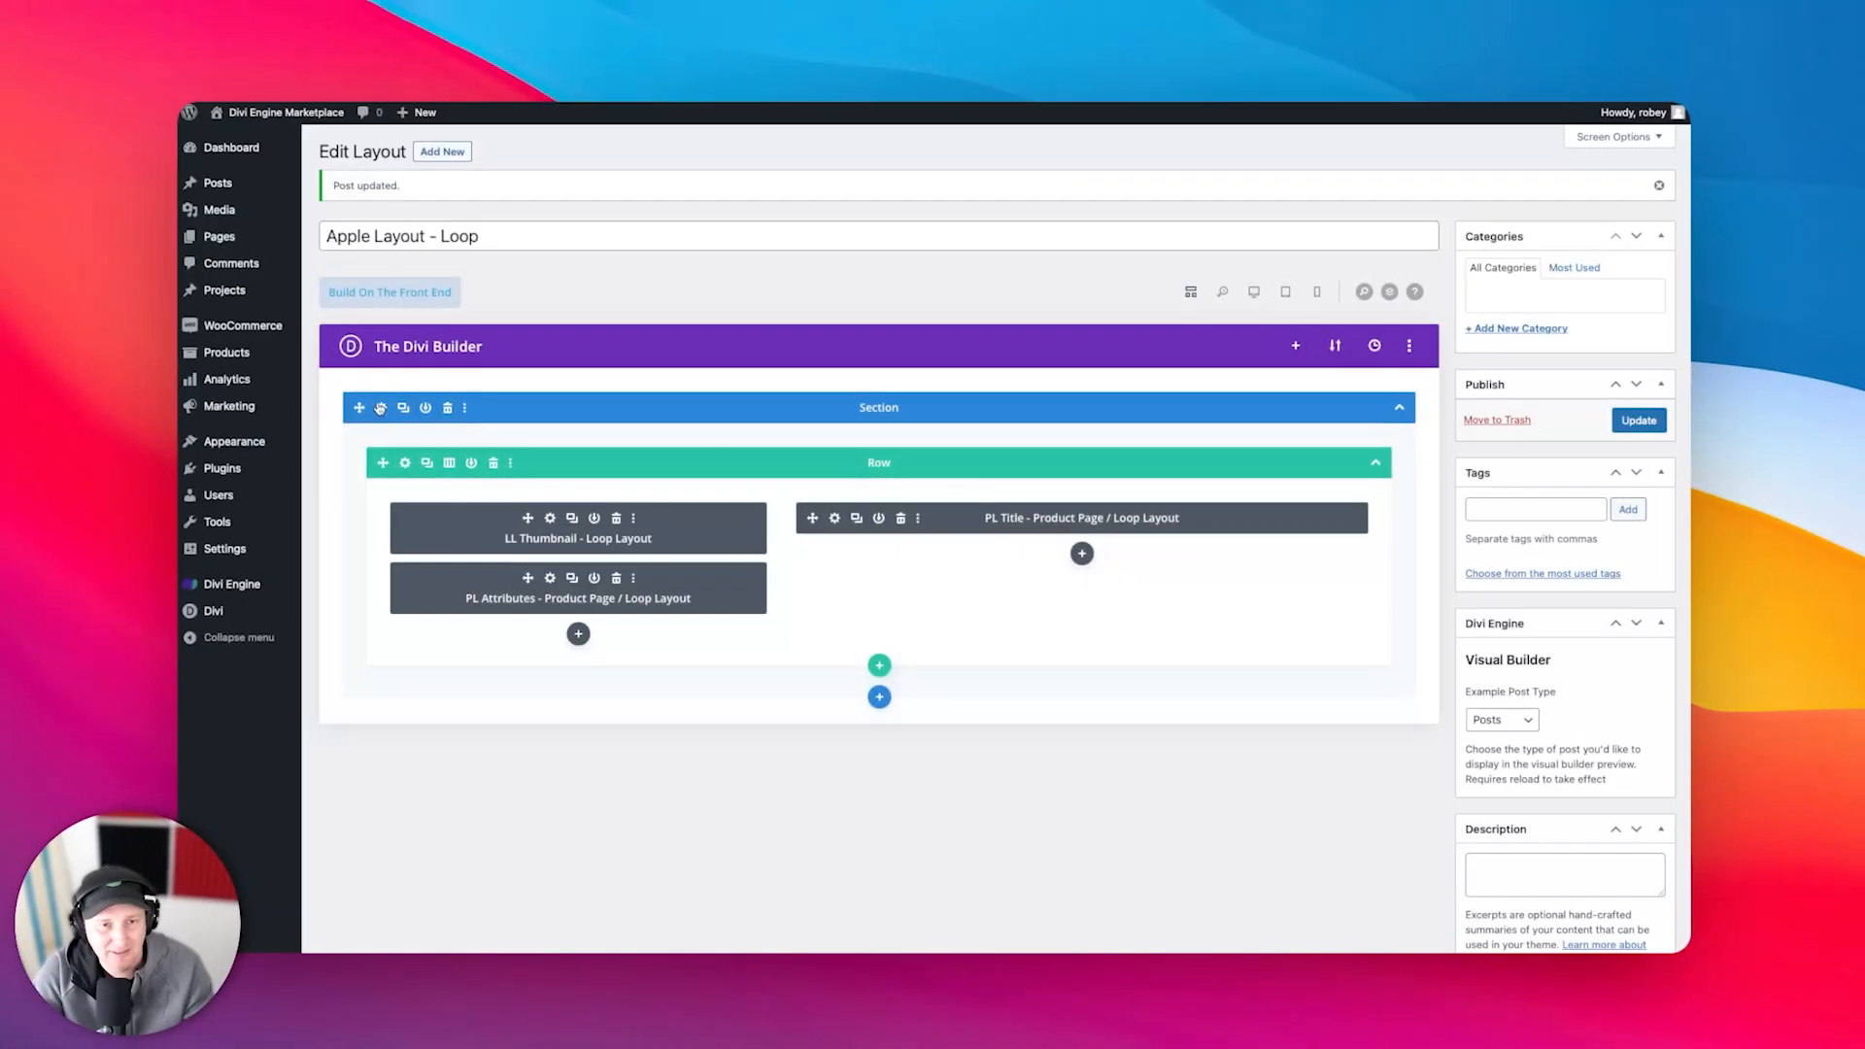
- Change the section's background color to #f9f9f9, save it, and check the product cards on the shop page
{"action": "left_click", "coordinate": [380, 408]}
{"action": "left_click", "coordinate": [291, 328]}
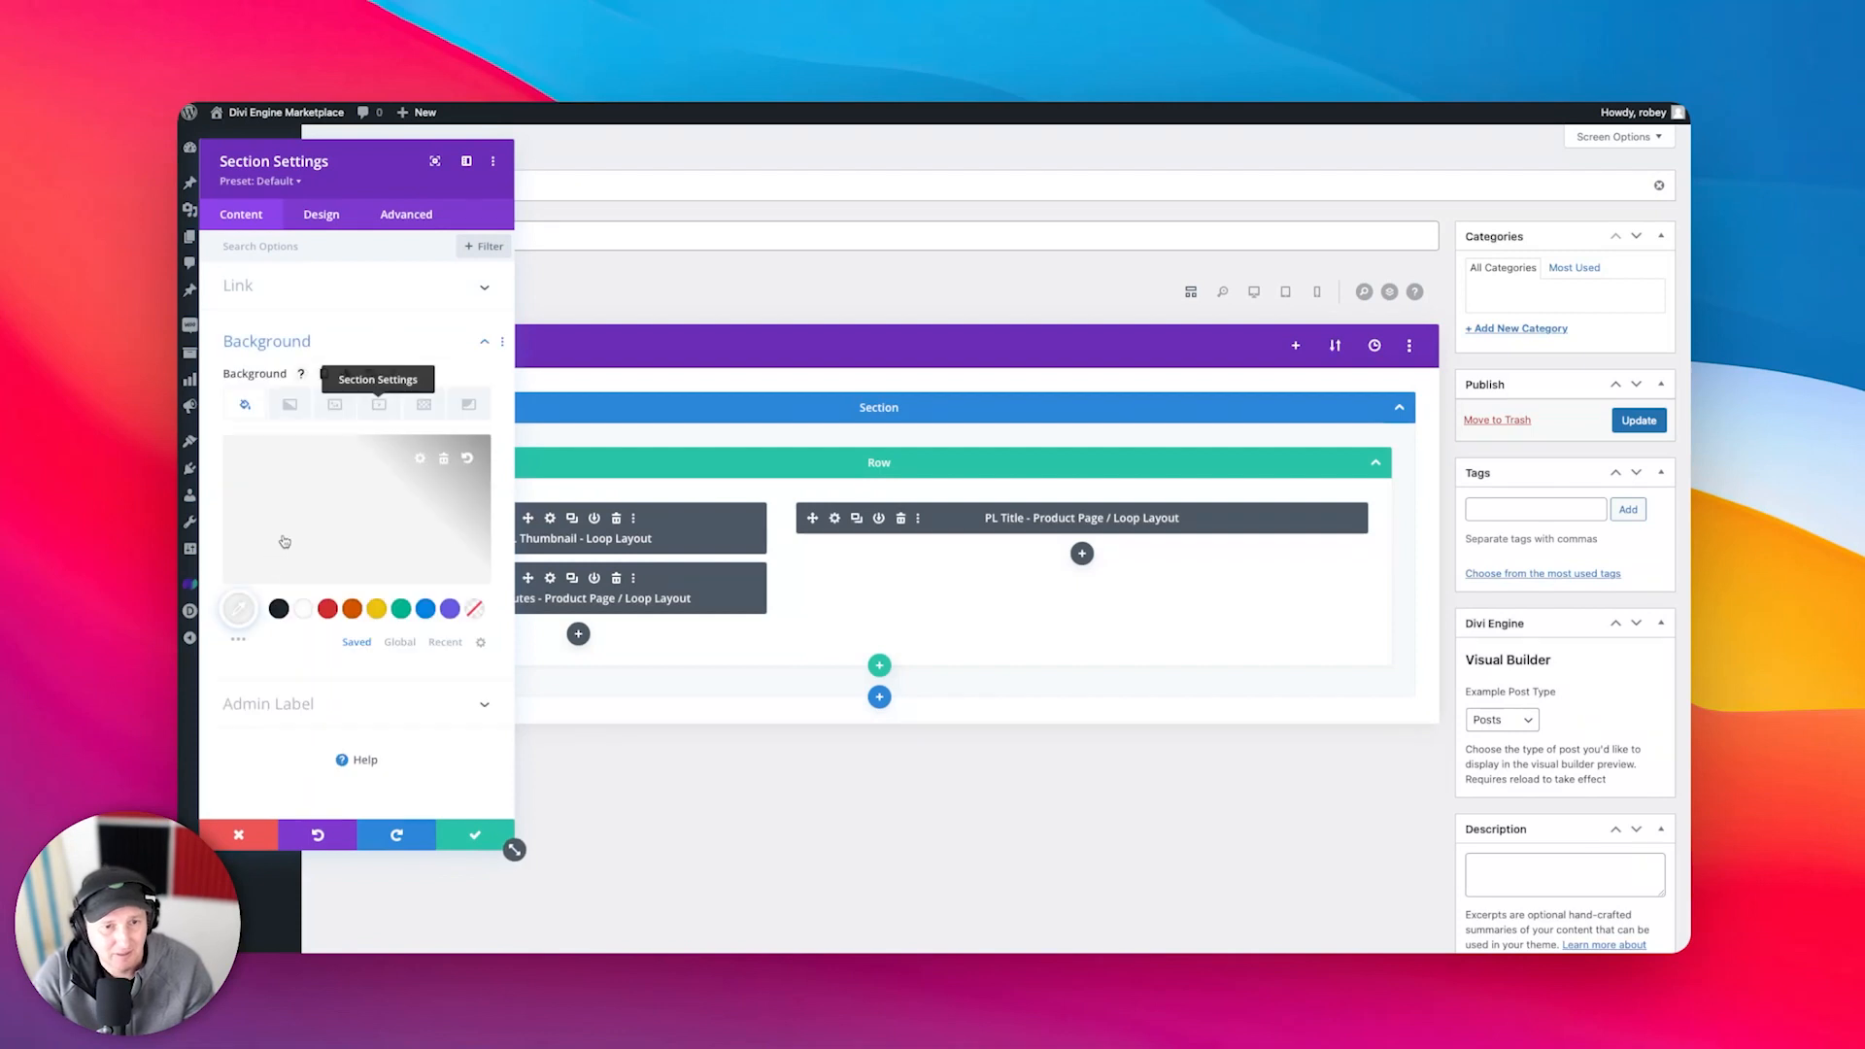
{"action": "left_click", "coordinate": [284, 541]}
{"action": "left_click", "coordinate": [228, 444]}
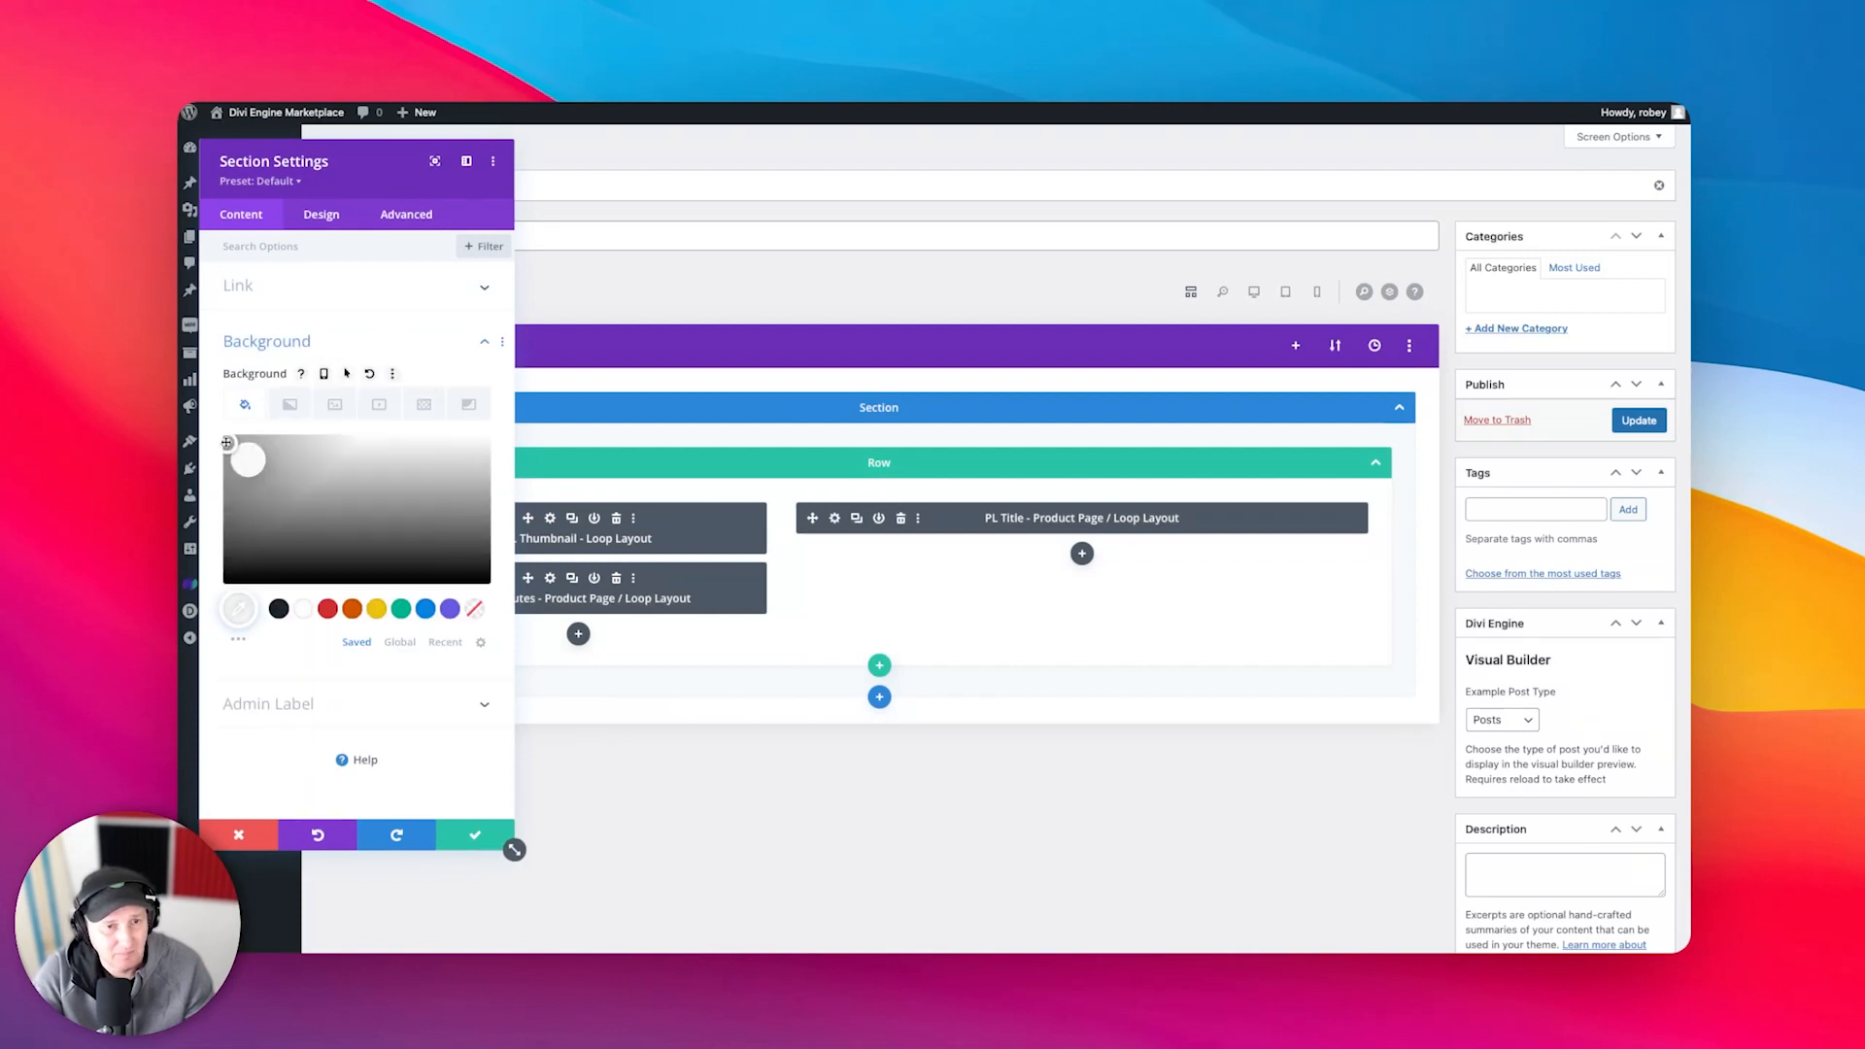
{"action": "left_click_drag", "start_coordinate": [226, 442], "coordinate": [226, 445]}
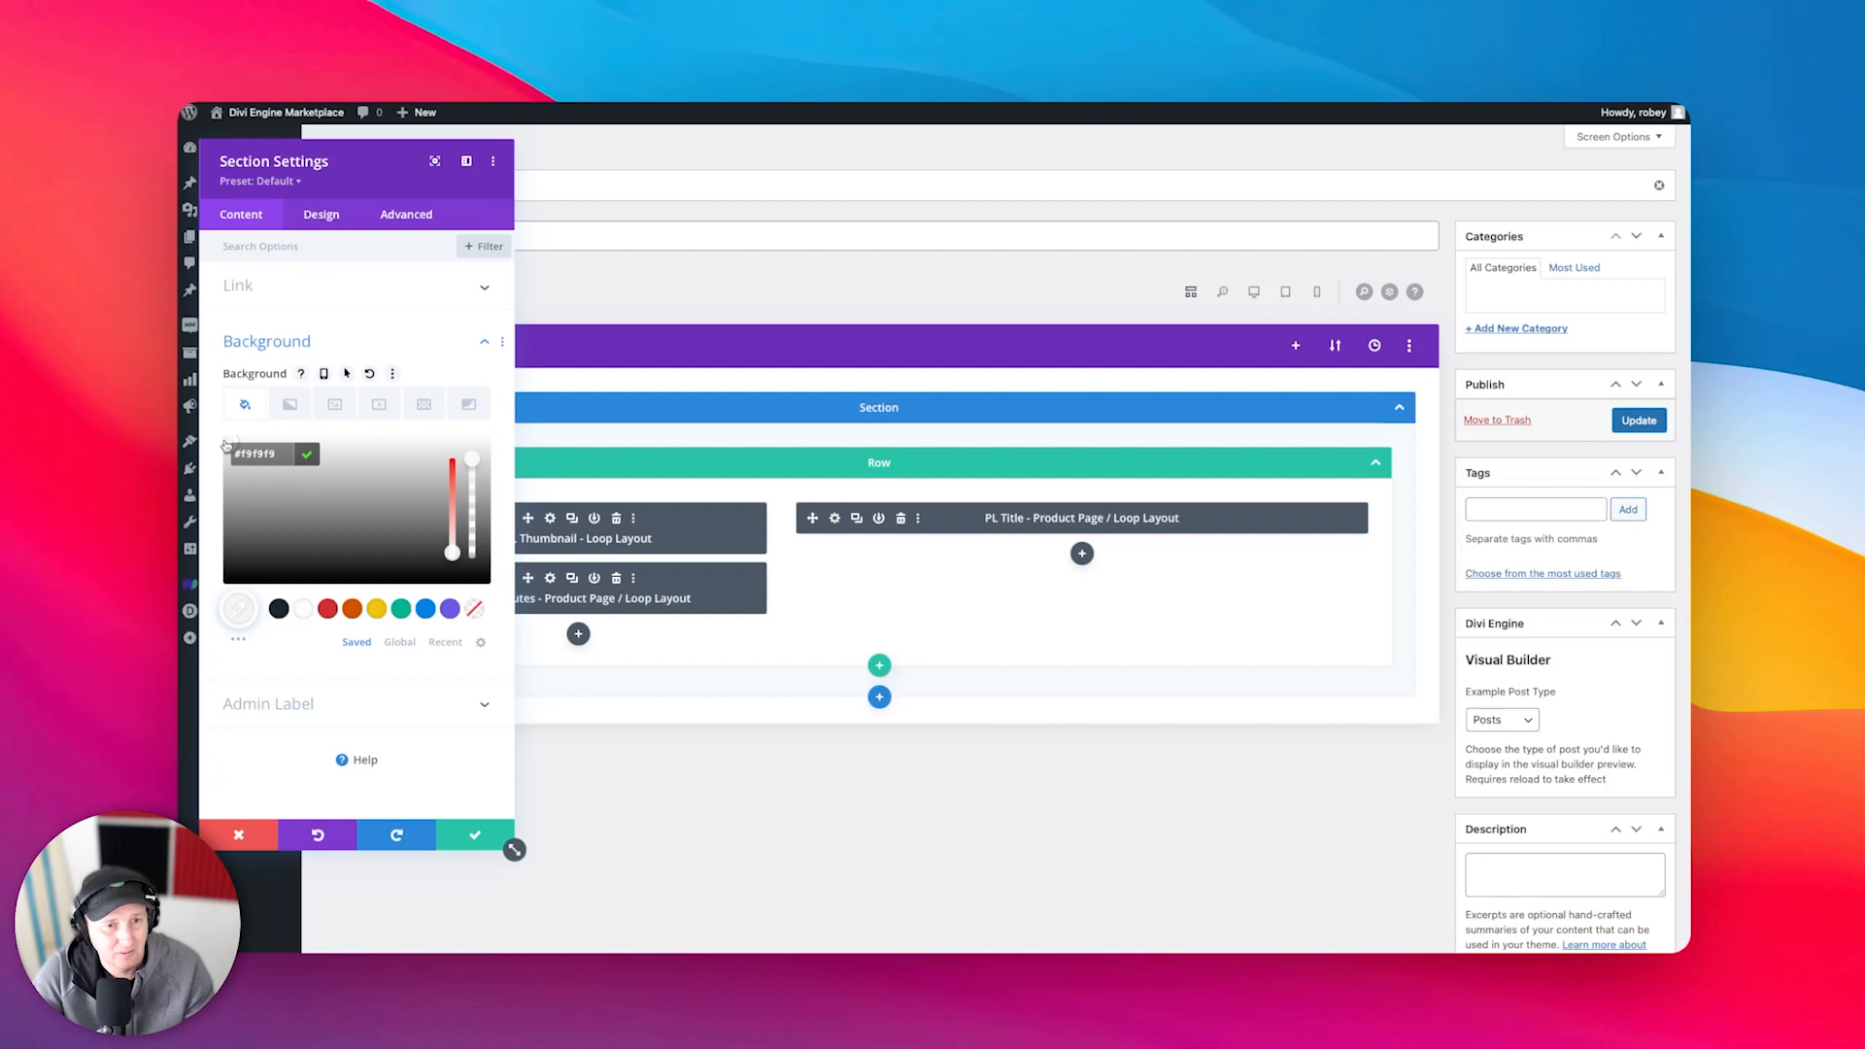
{"action": "left_click", "coordinate": [474, 835]}
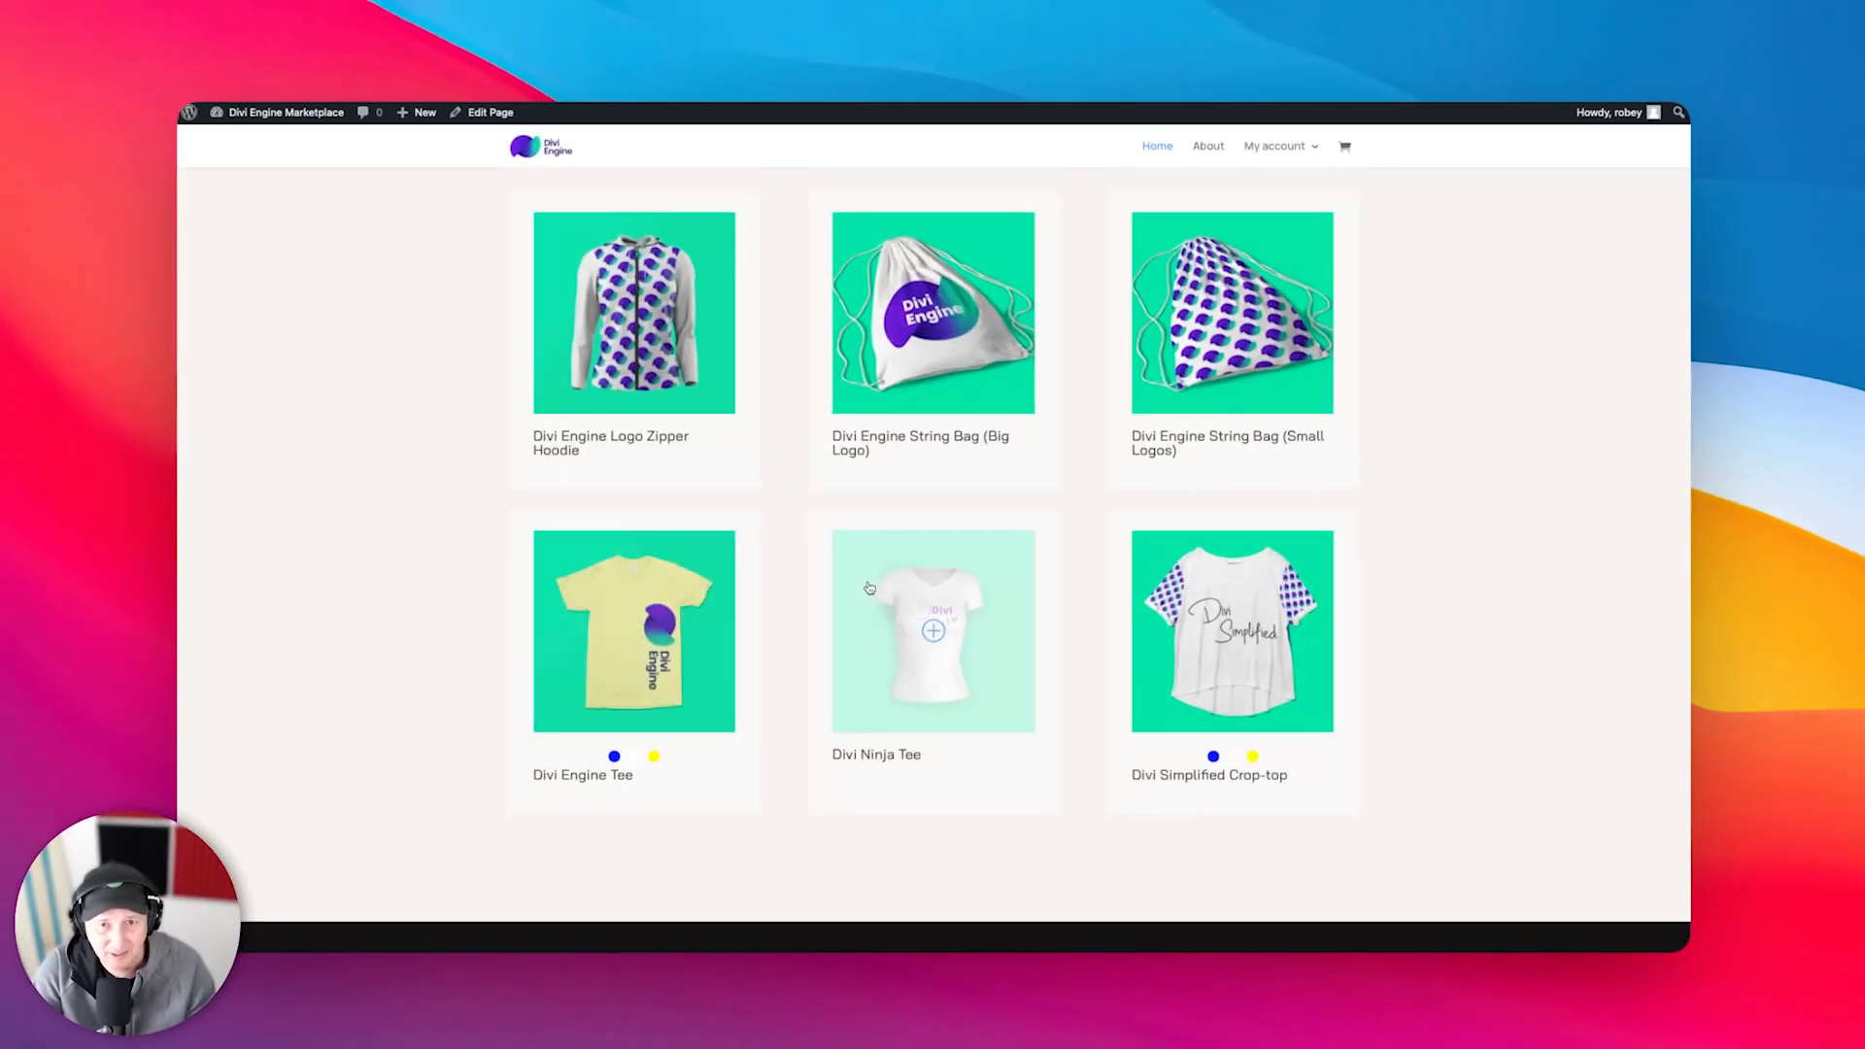
{"action": "scroll", "coordinate": [738, 621], "scroll_direction": "up", "scroll_amount": 3}
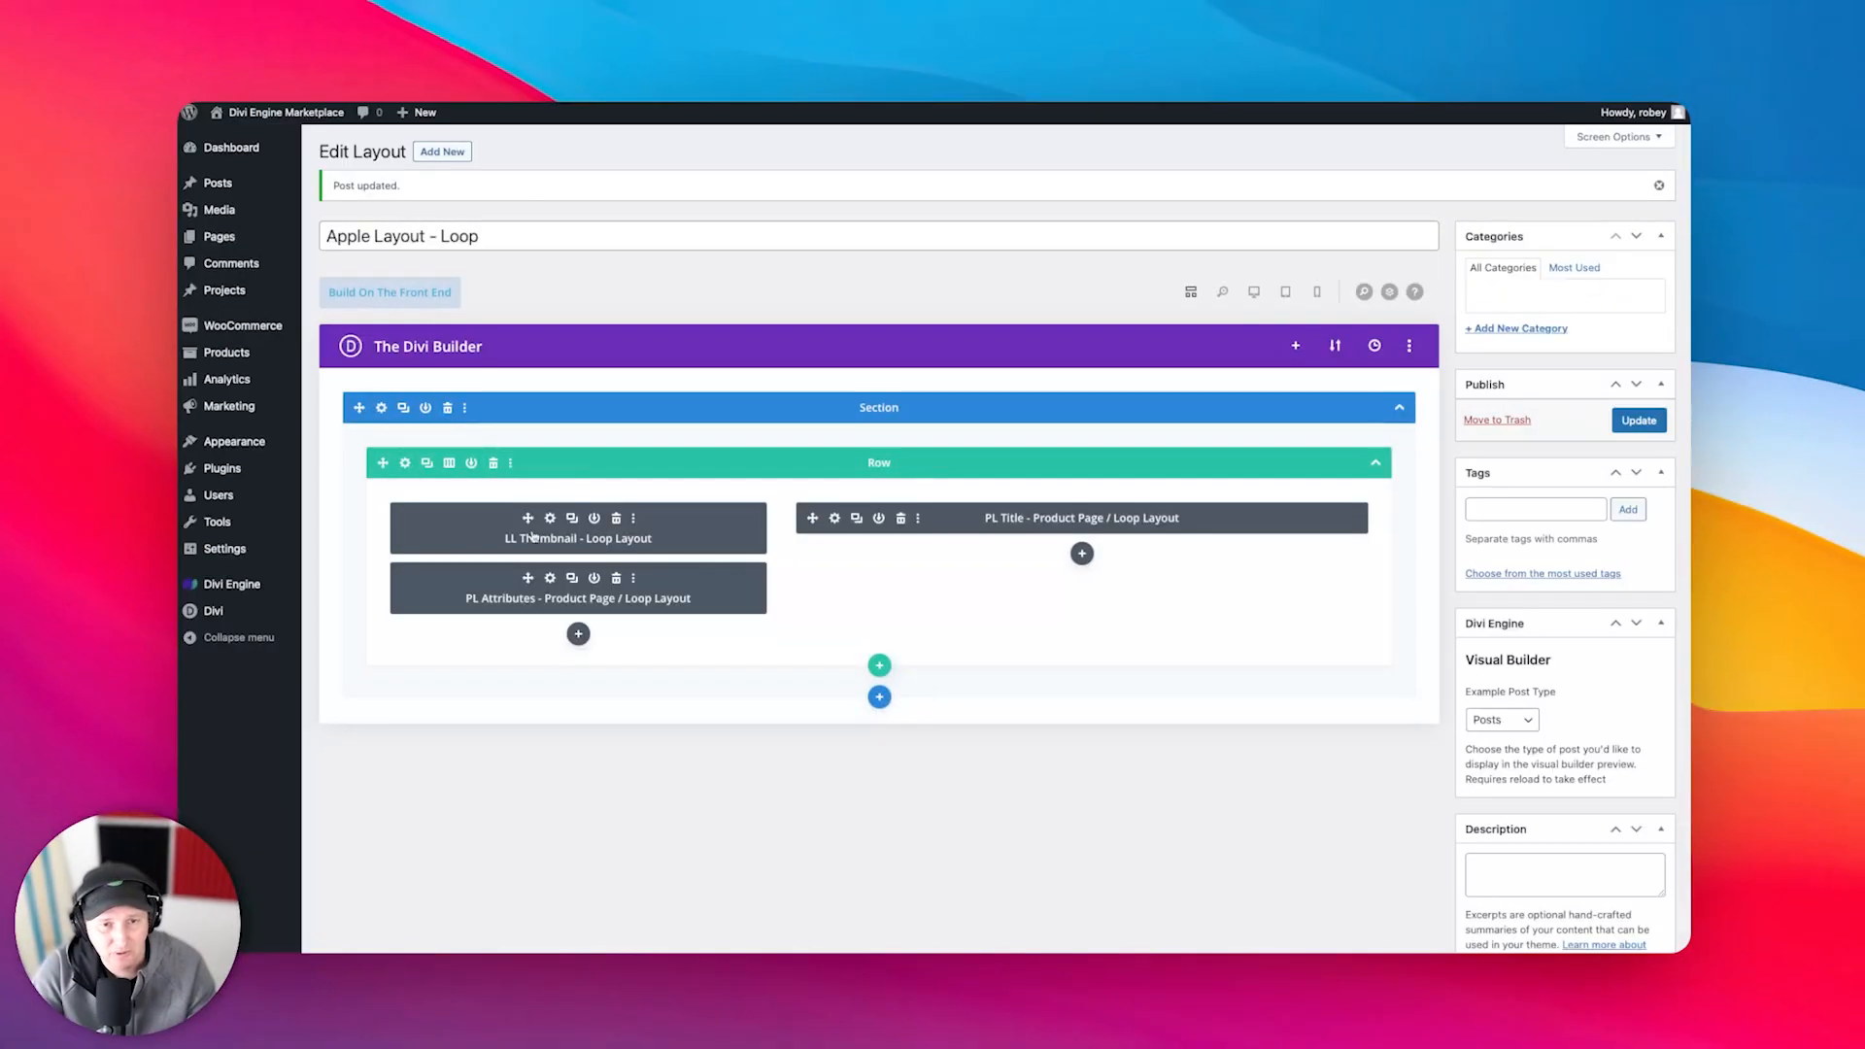
- Set the LL Thumbnail module's Image Style to Image Only (no overlay) and save the module settings
{"action": "left_click", "coordinate": [551, 520]}
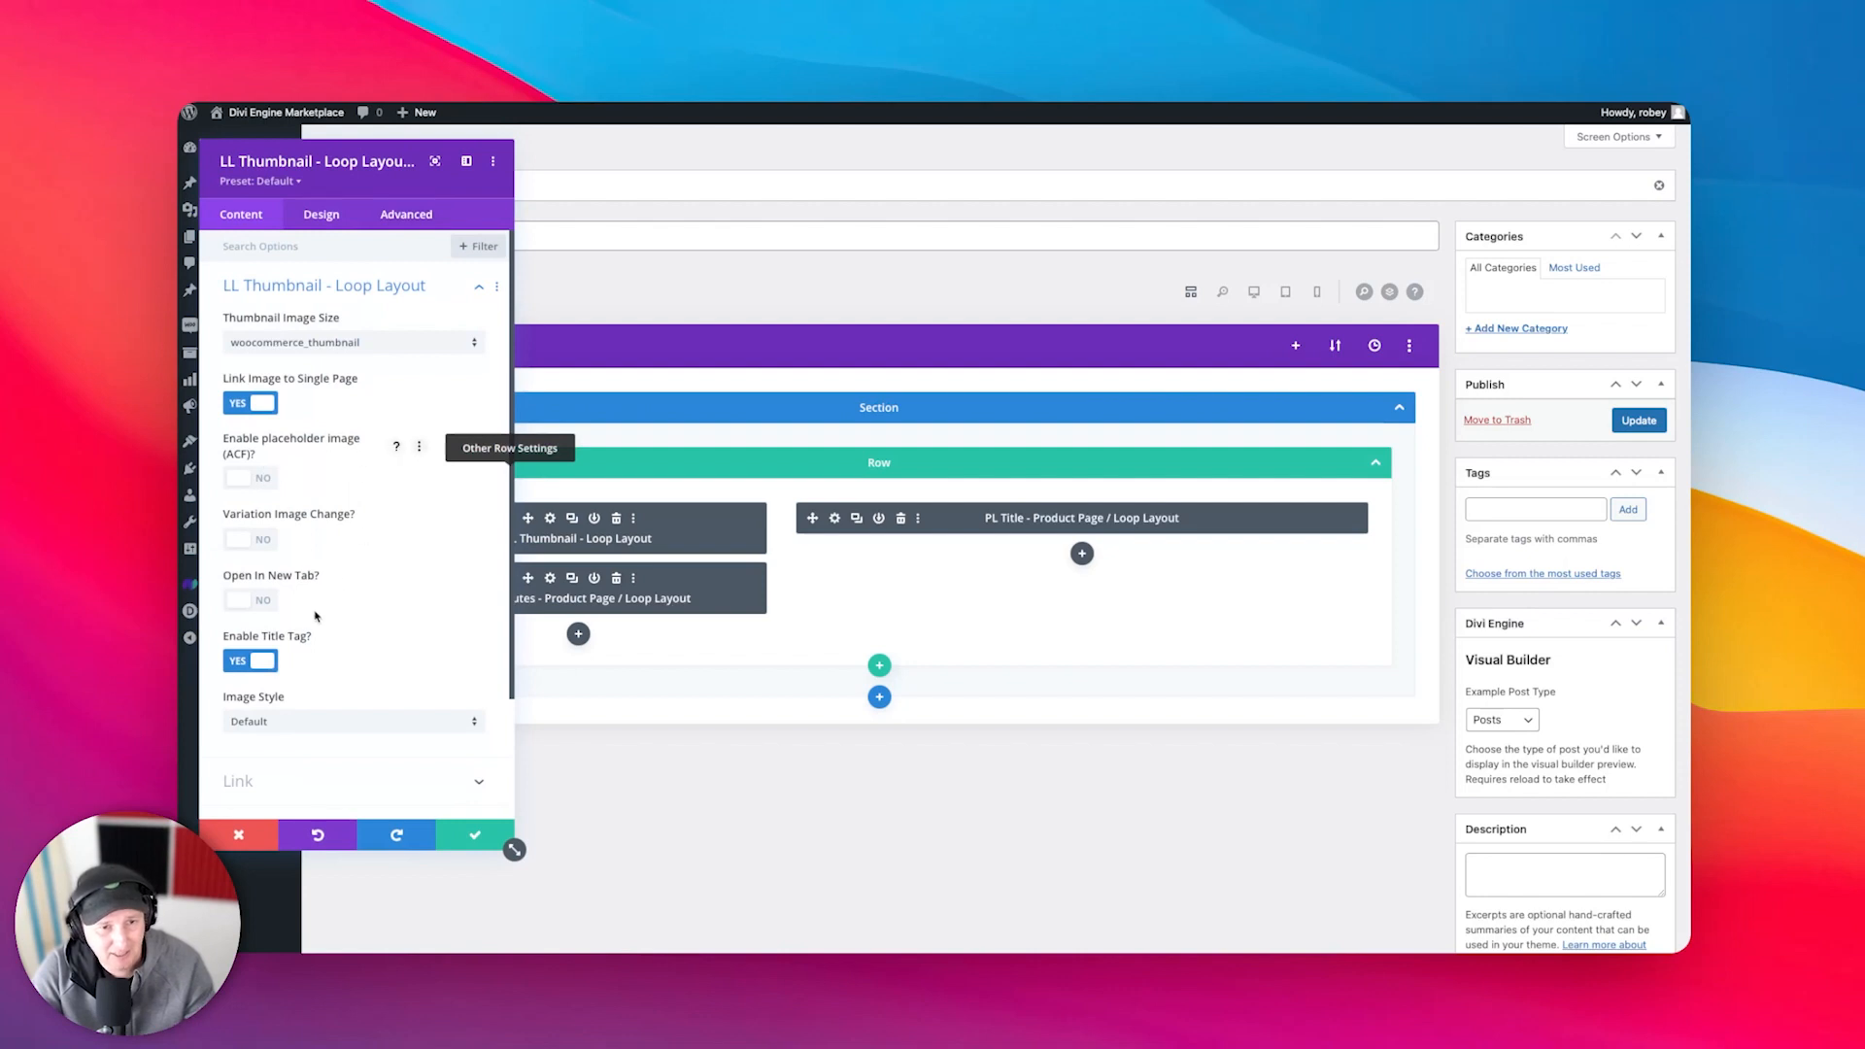
{"action": "left_click", "coordinate": [298, 727]}
{"action": "left_click", "coordinate": [297, 762]}
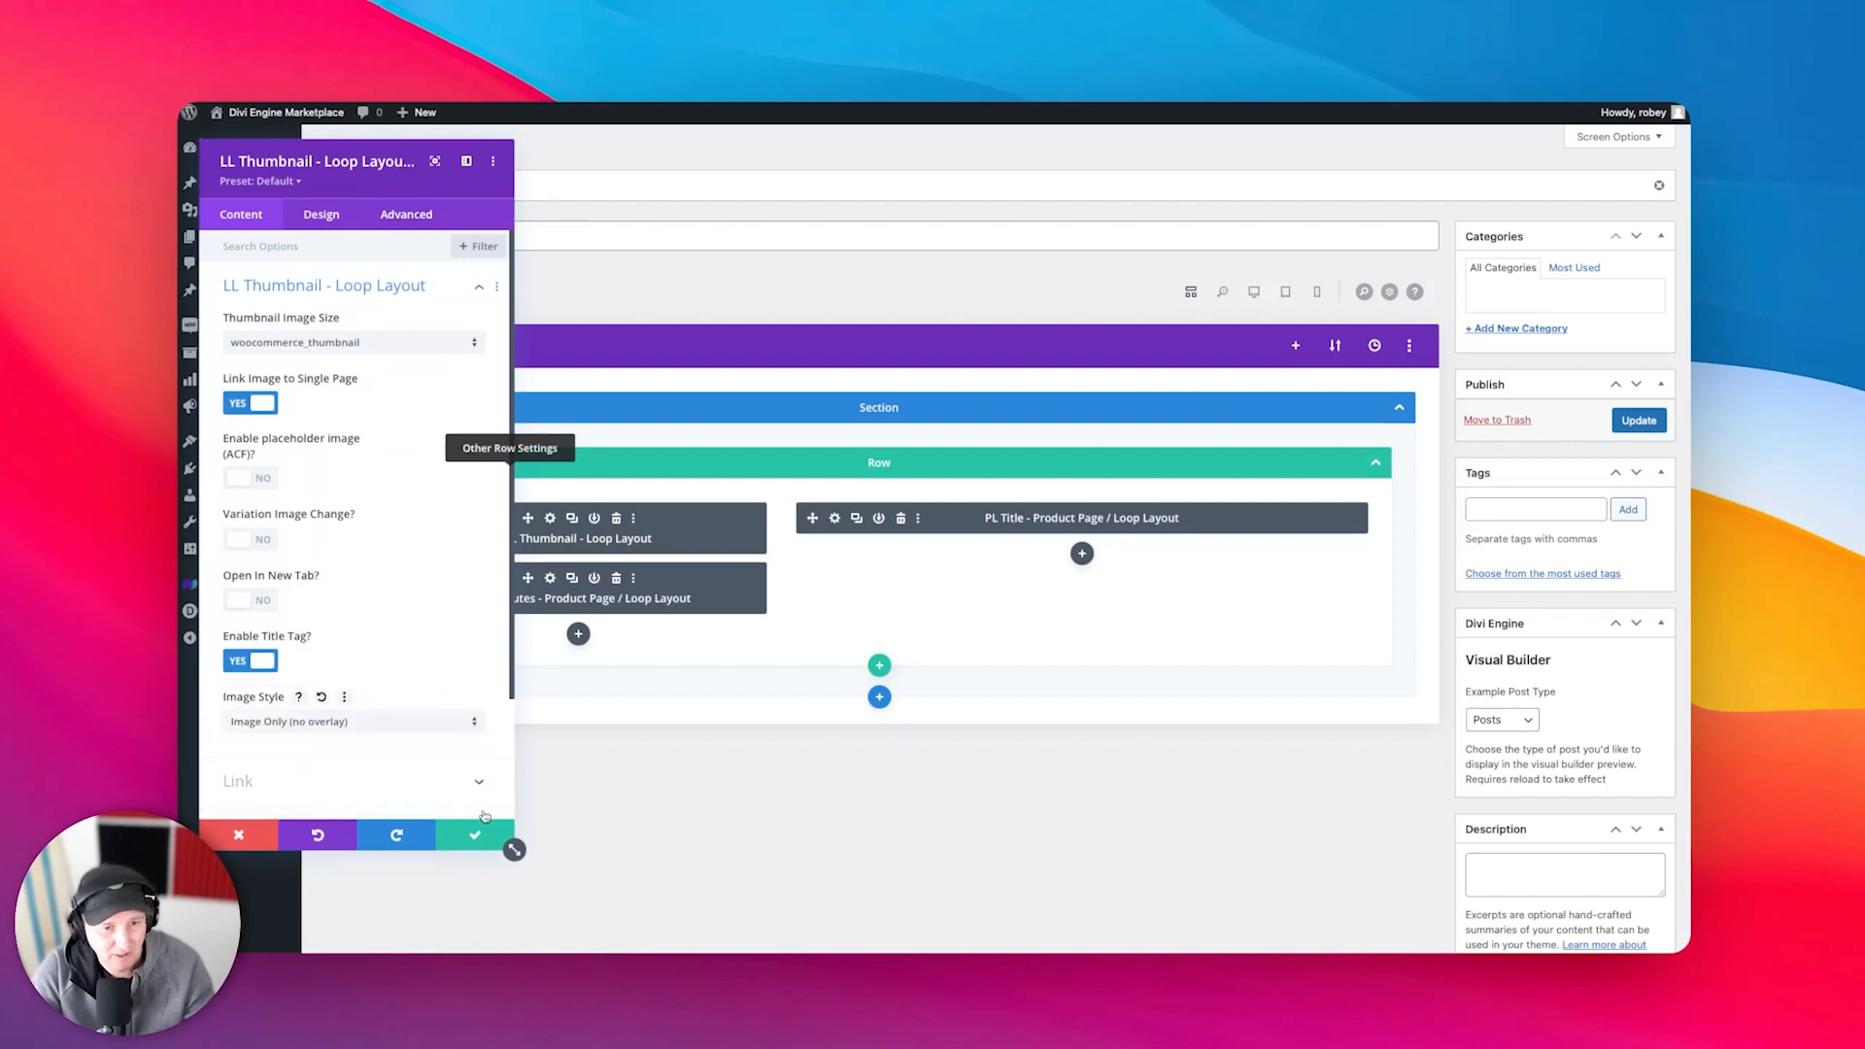
{"action": "left_click", "coordinate": [483, 835]}
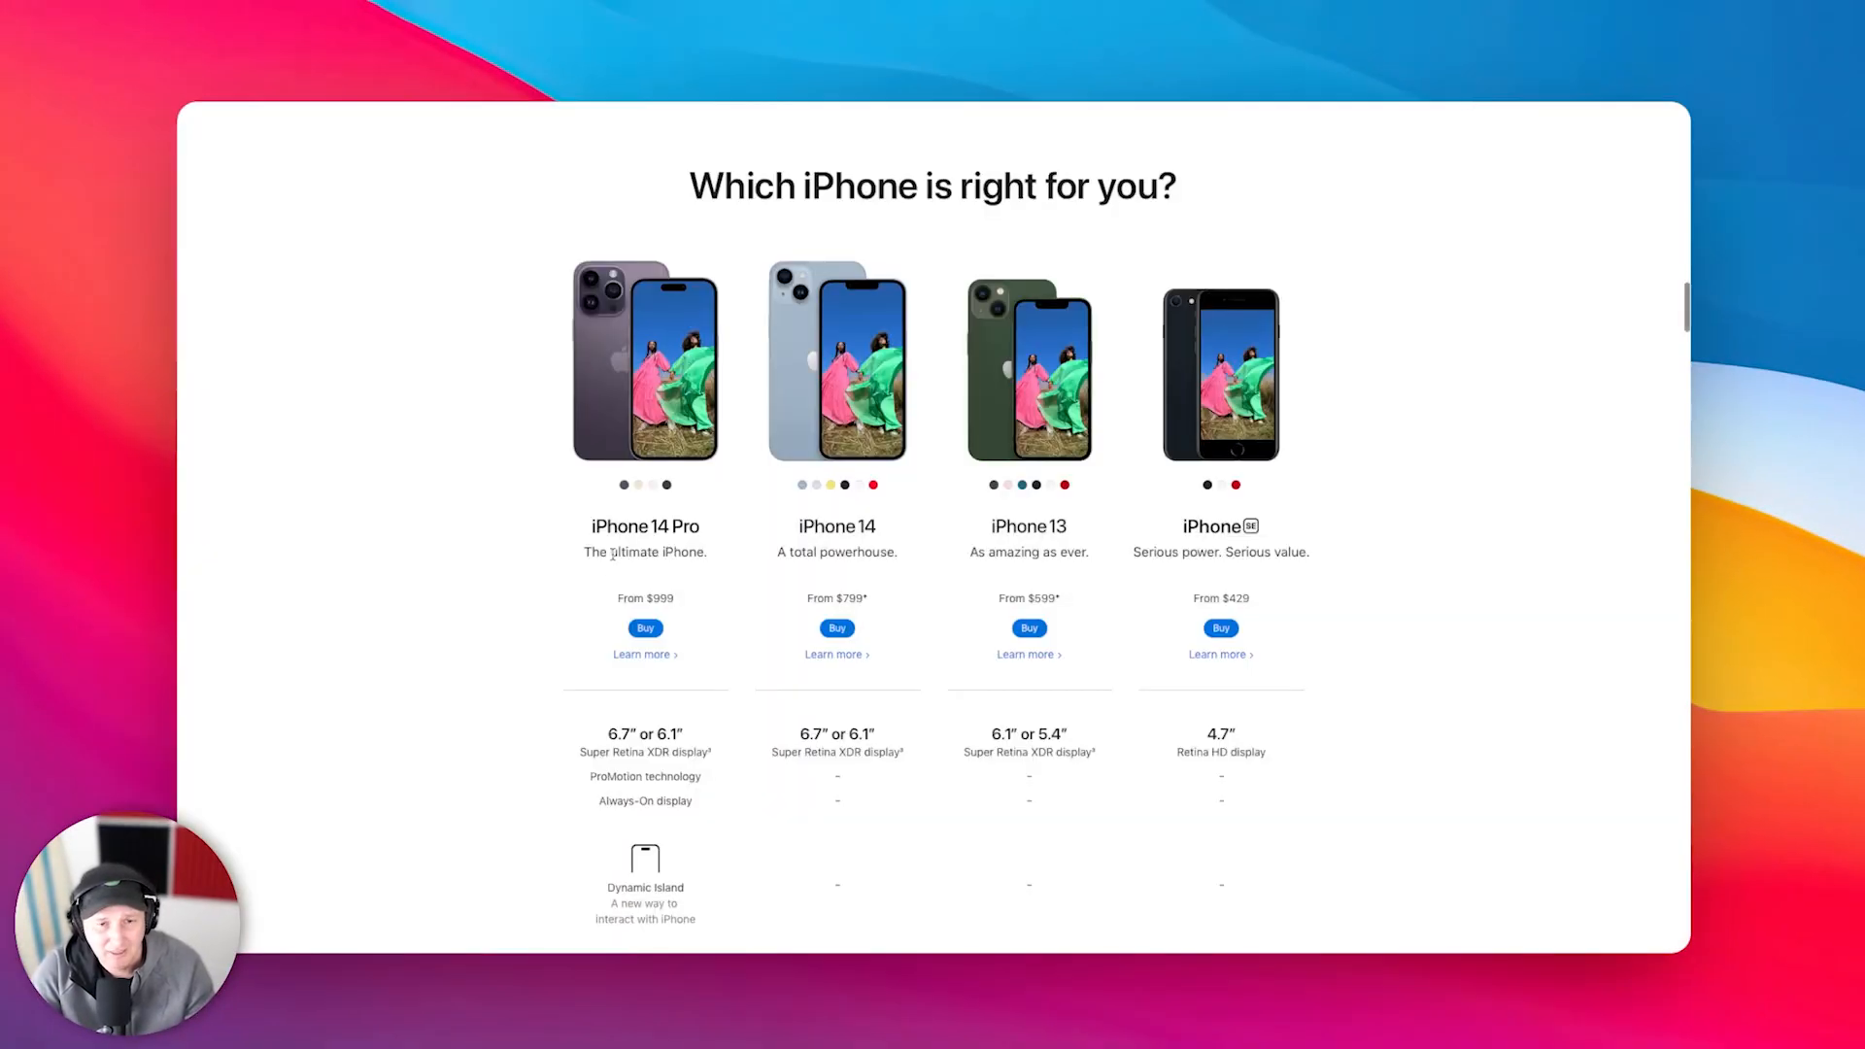
- Check the tagline under iPhone 14 Pro on Apple's page, and add a PL Short Description module below PL Title in the loop layout
{"action": "left_click_drag", "start_coordinate": [584, 553], "coordinate": [714, 552]}
{"action": "triple_click", "coordinate": [719, 552]}
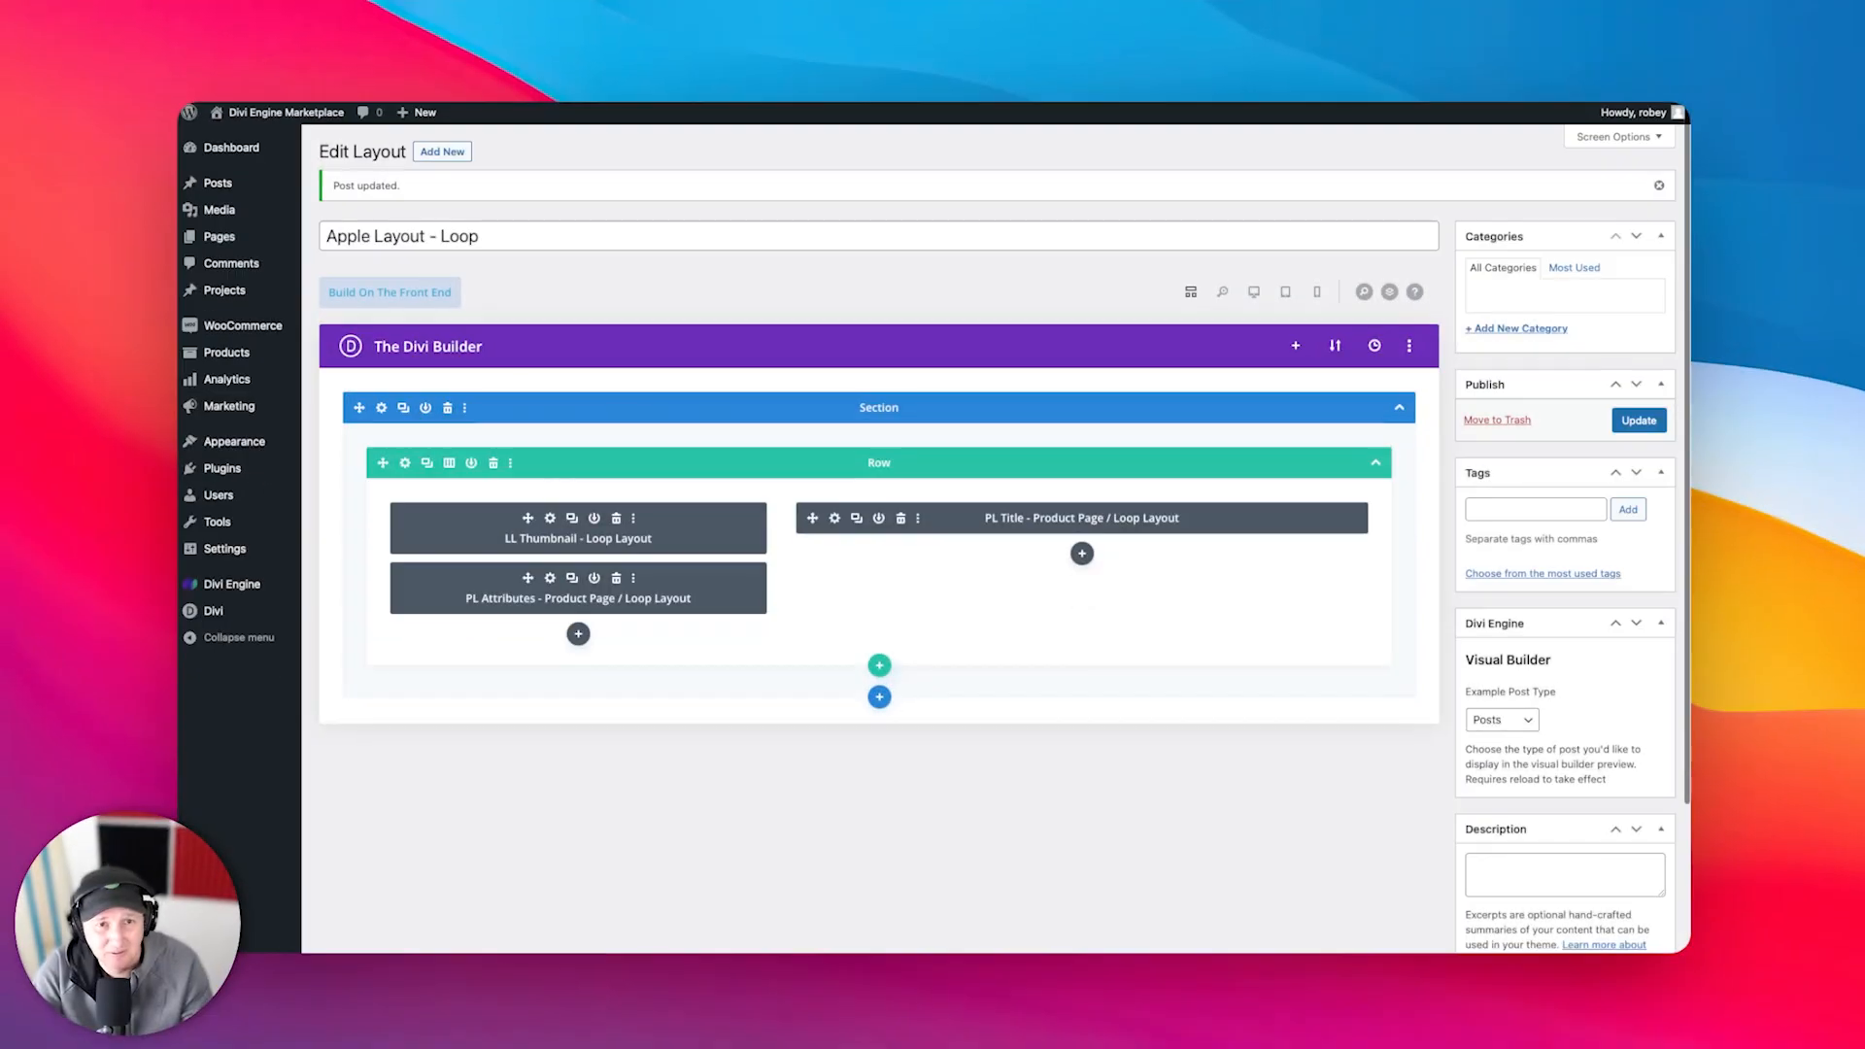
{"action": "left_click", "coordinate": [1082, 553]}
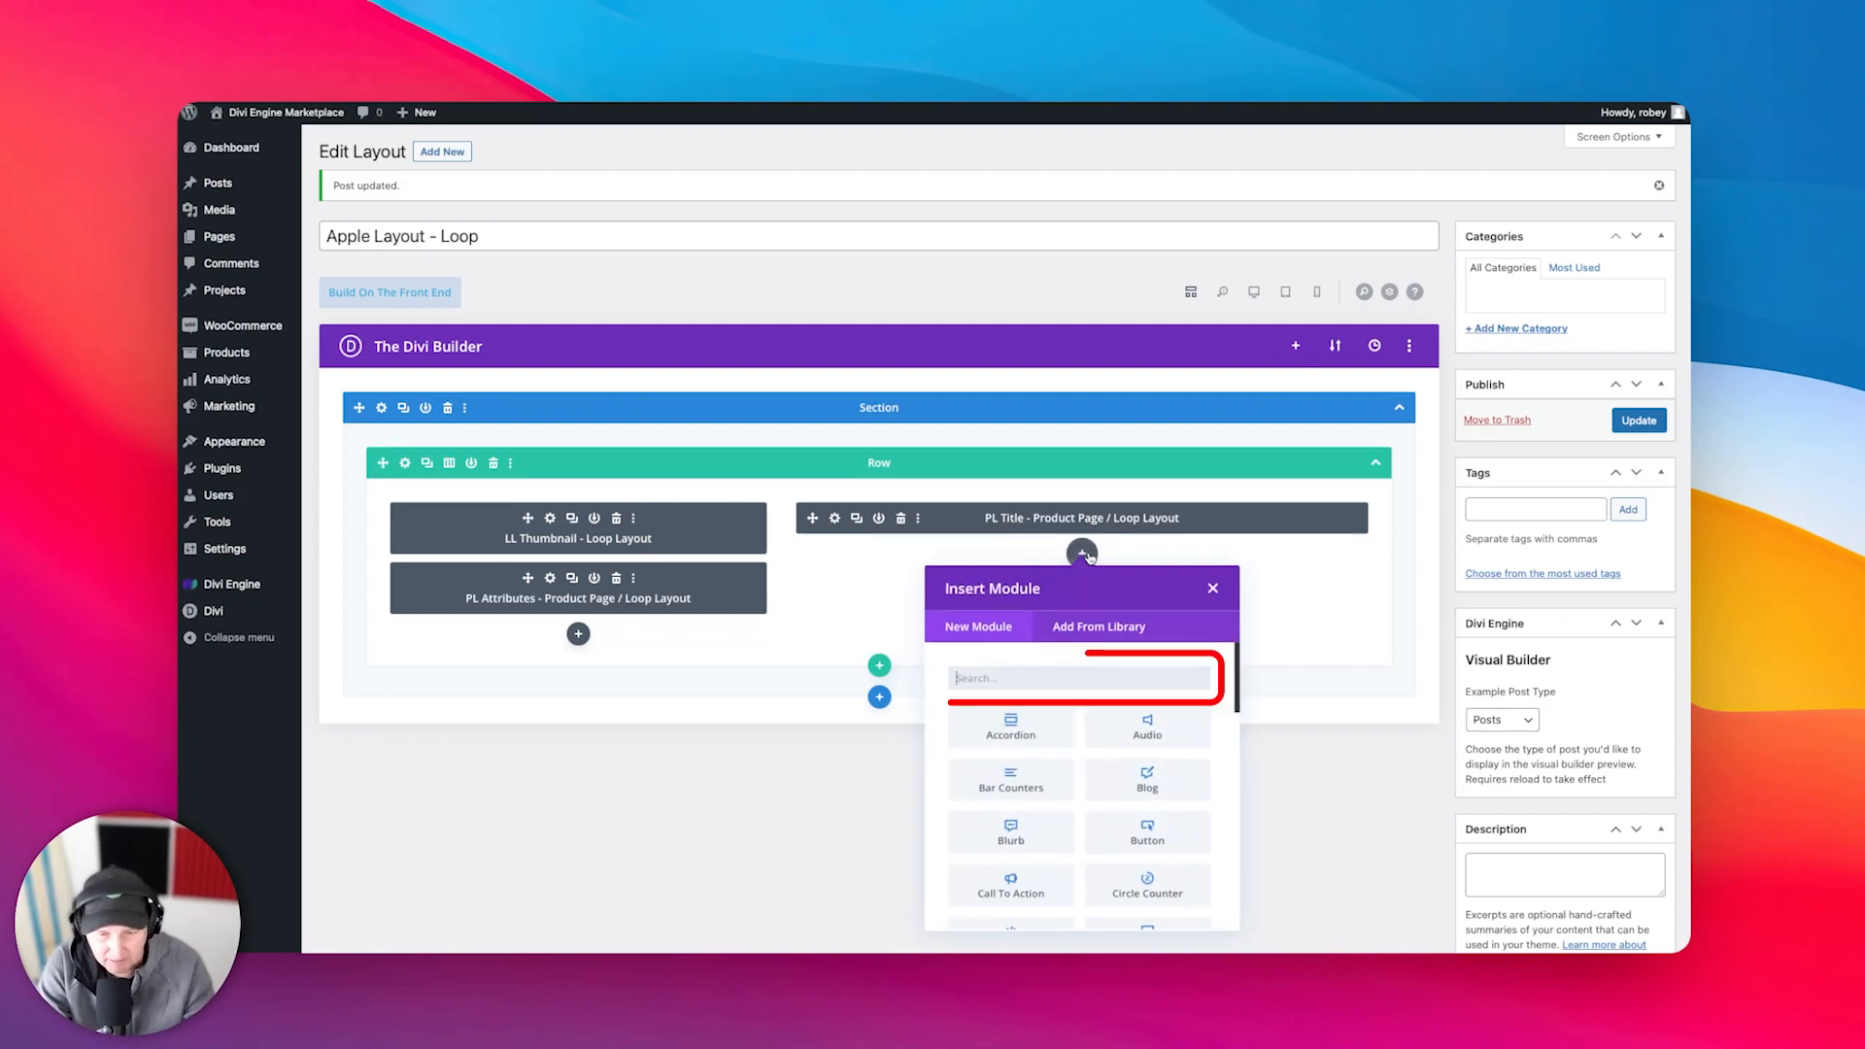
{"action": "type", "text": "con"}
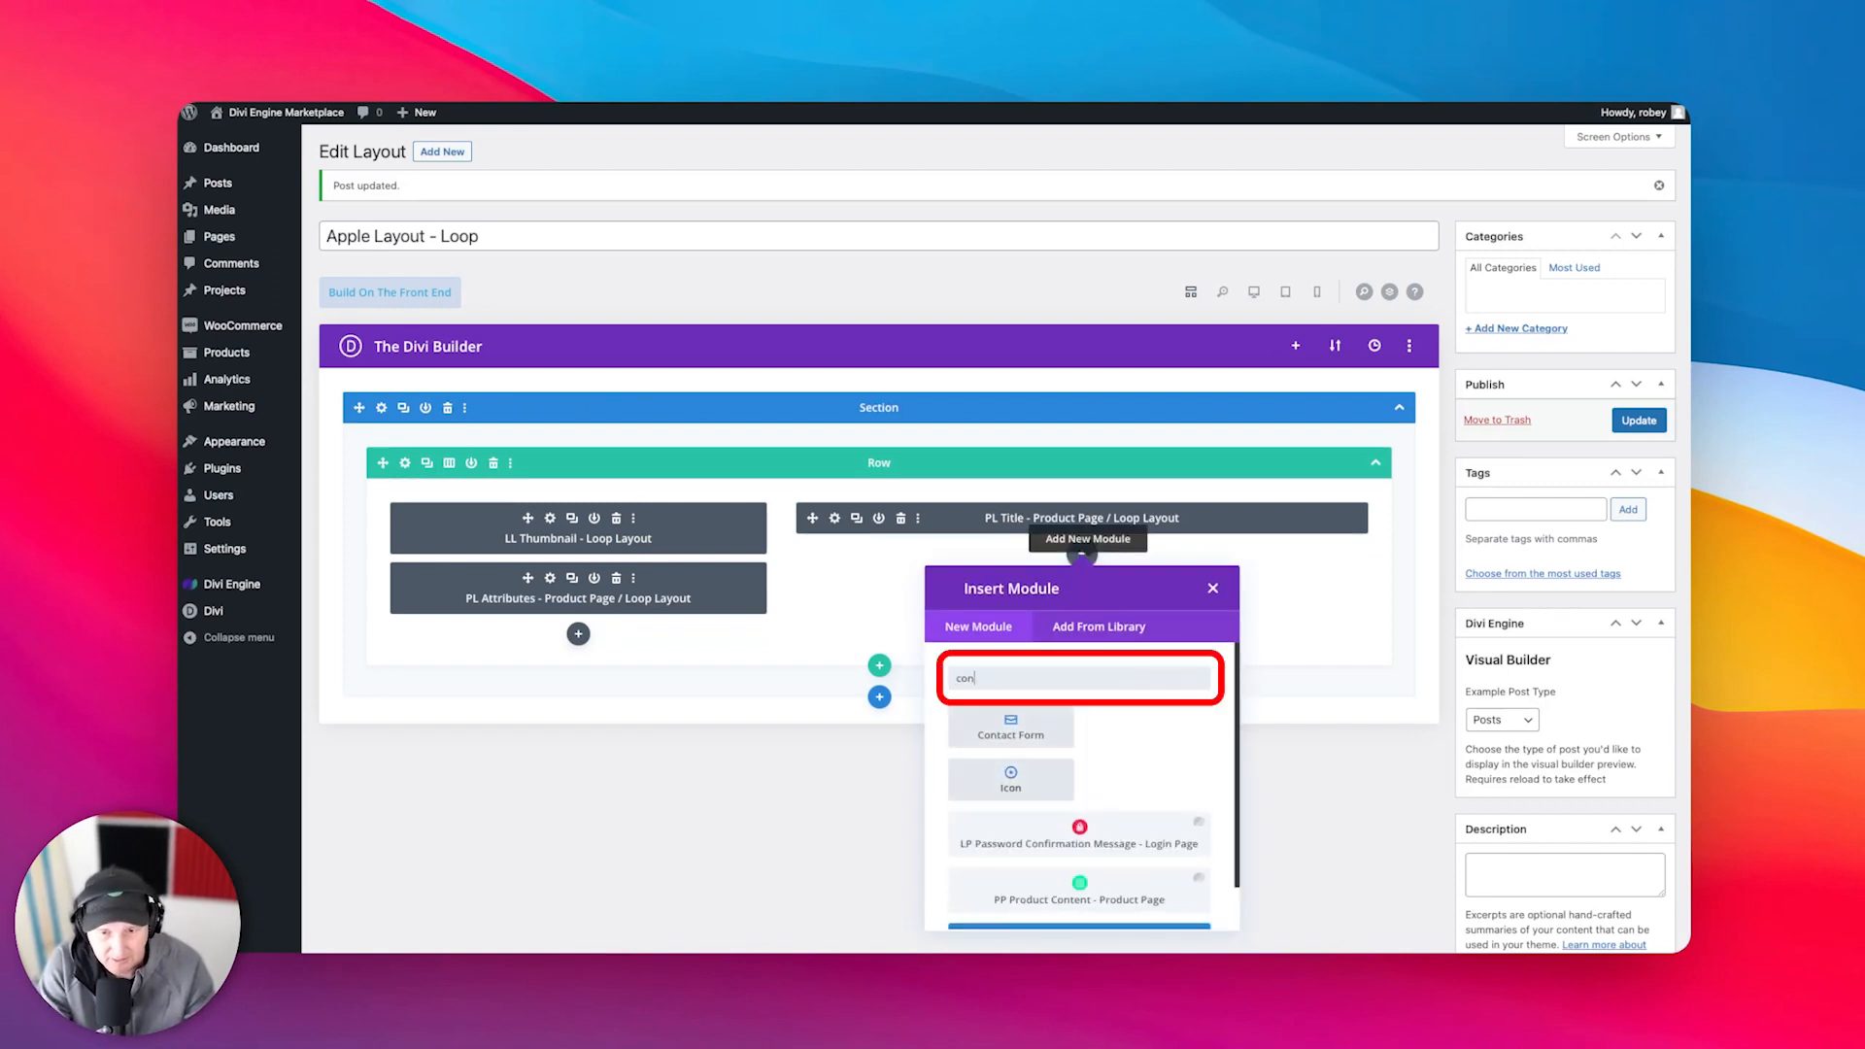
{"action": "double_click", "coordinate": [1089, 674]}
{"action": "type", "text": "loop layout"}
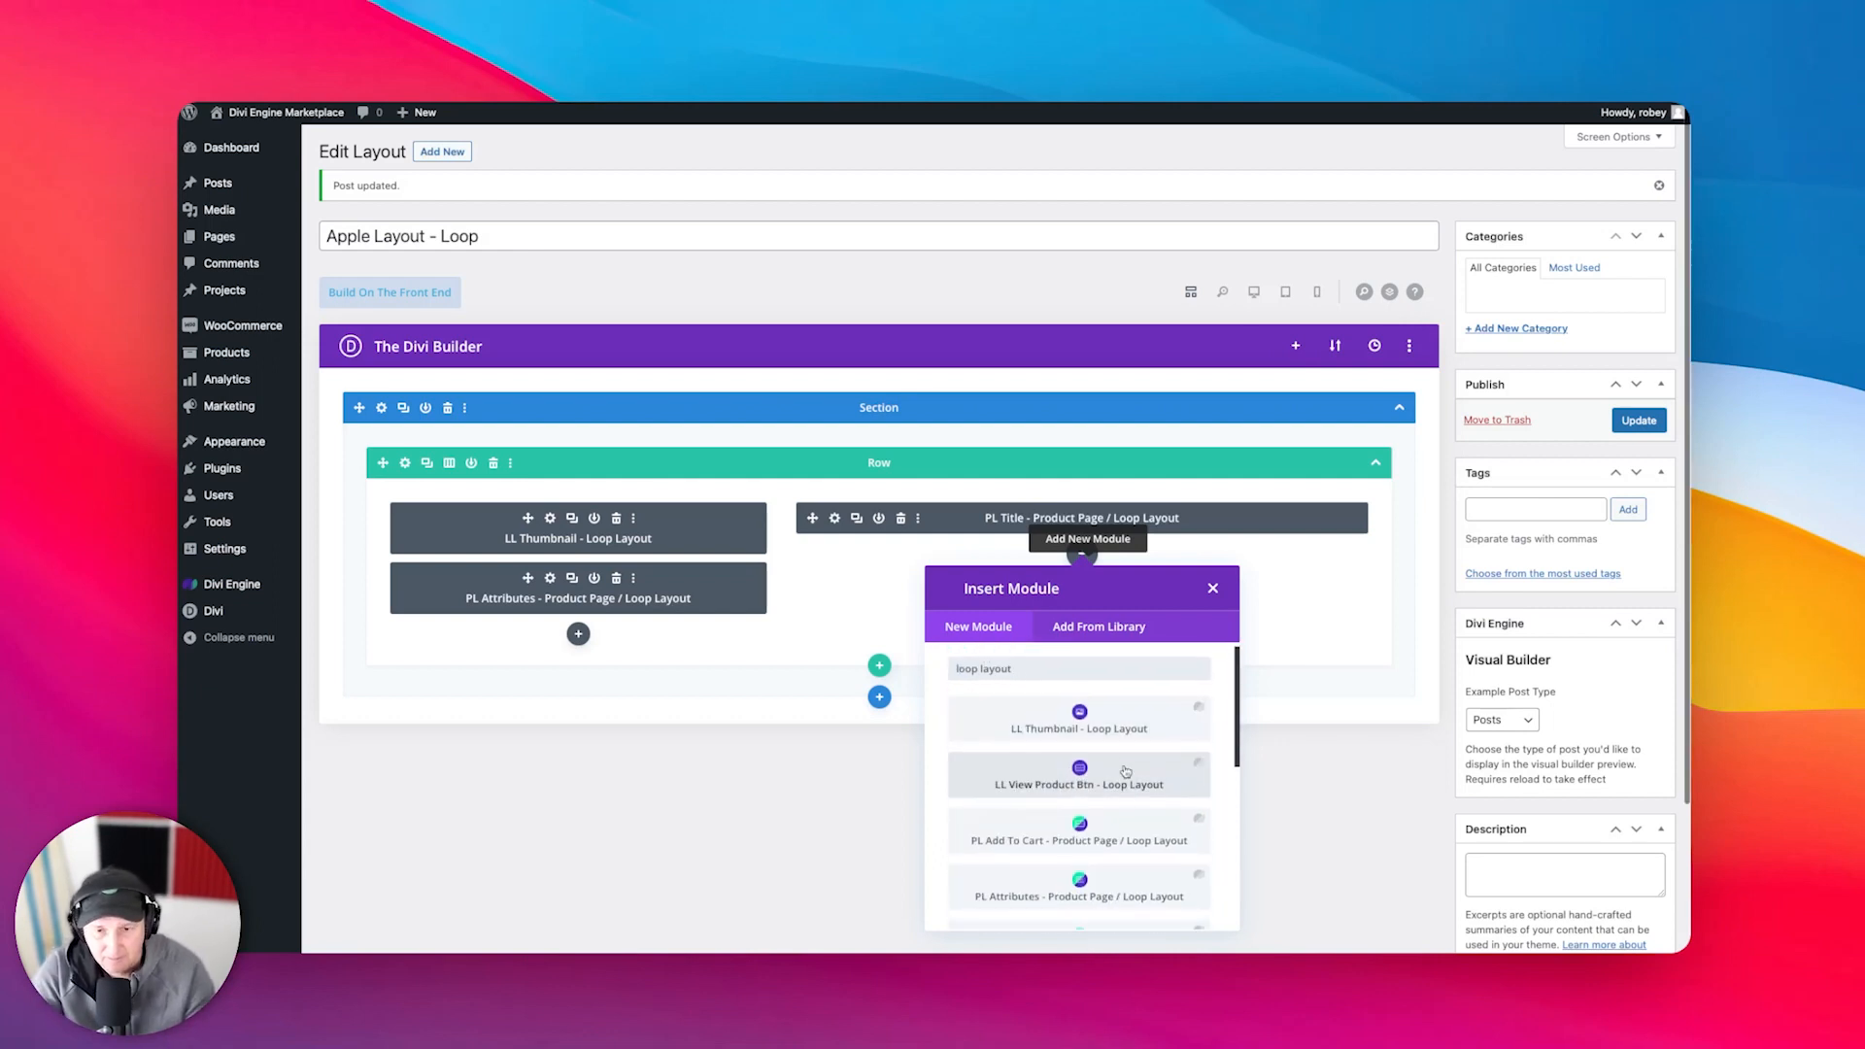
{"action": "scroll", "coordinate": [1125, 772], "scroll_direction": "down", "scroll_amount": 4}
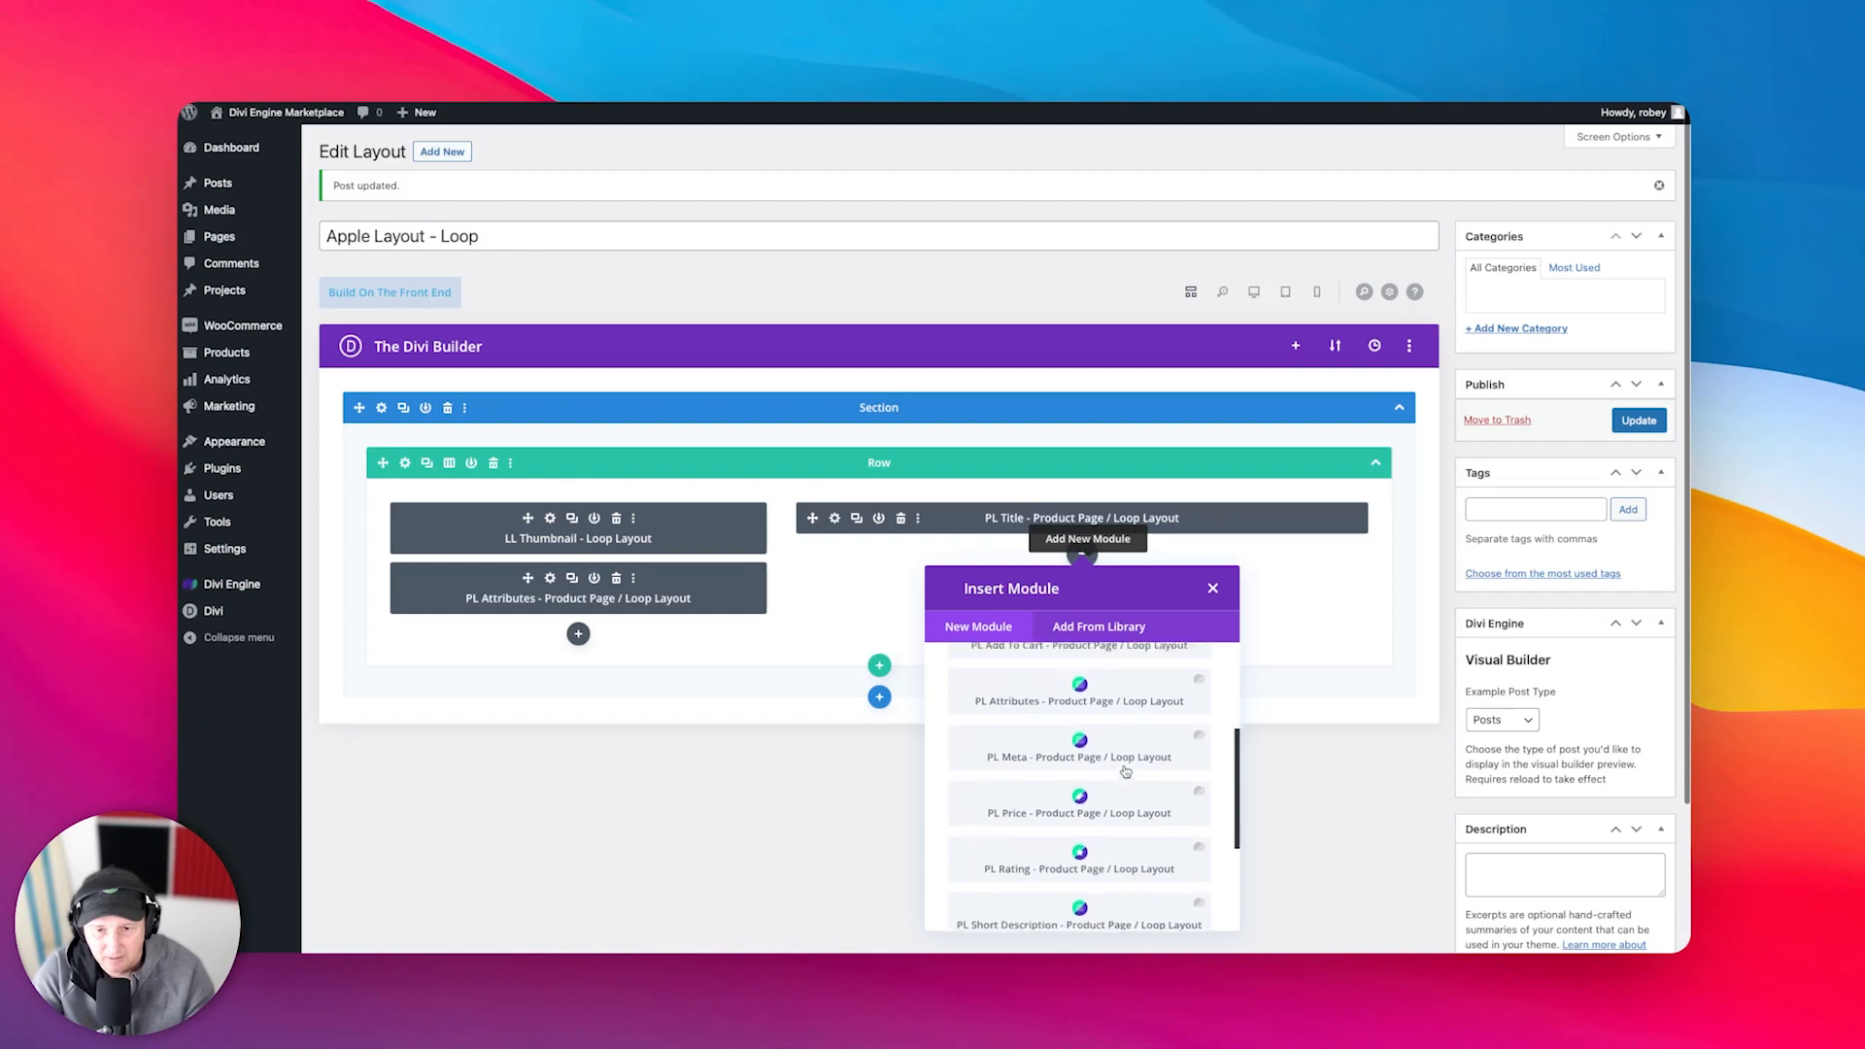
{"action": "scroll", "coordinate": [1122, 768], "scroll_direction": "down", "scroll_amount": 1}
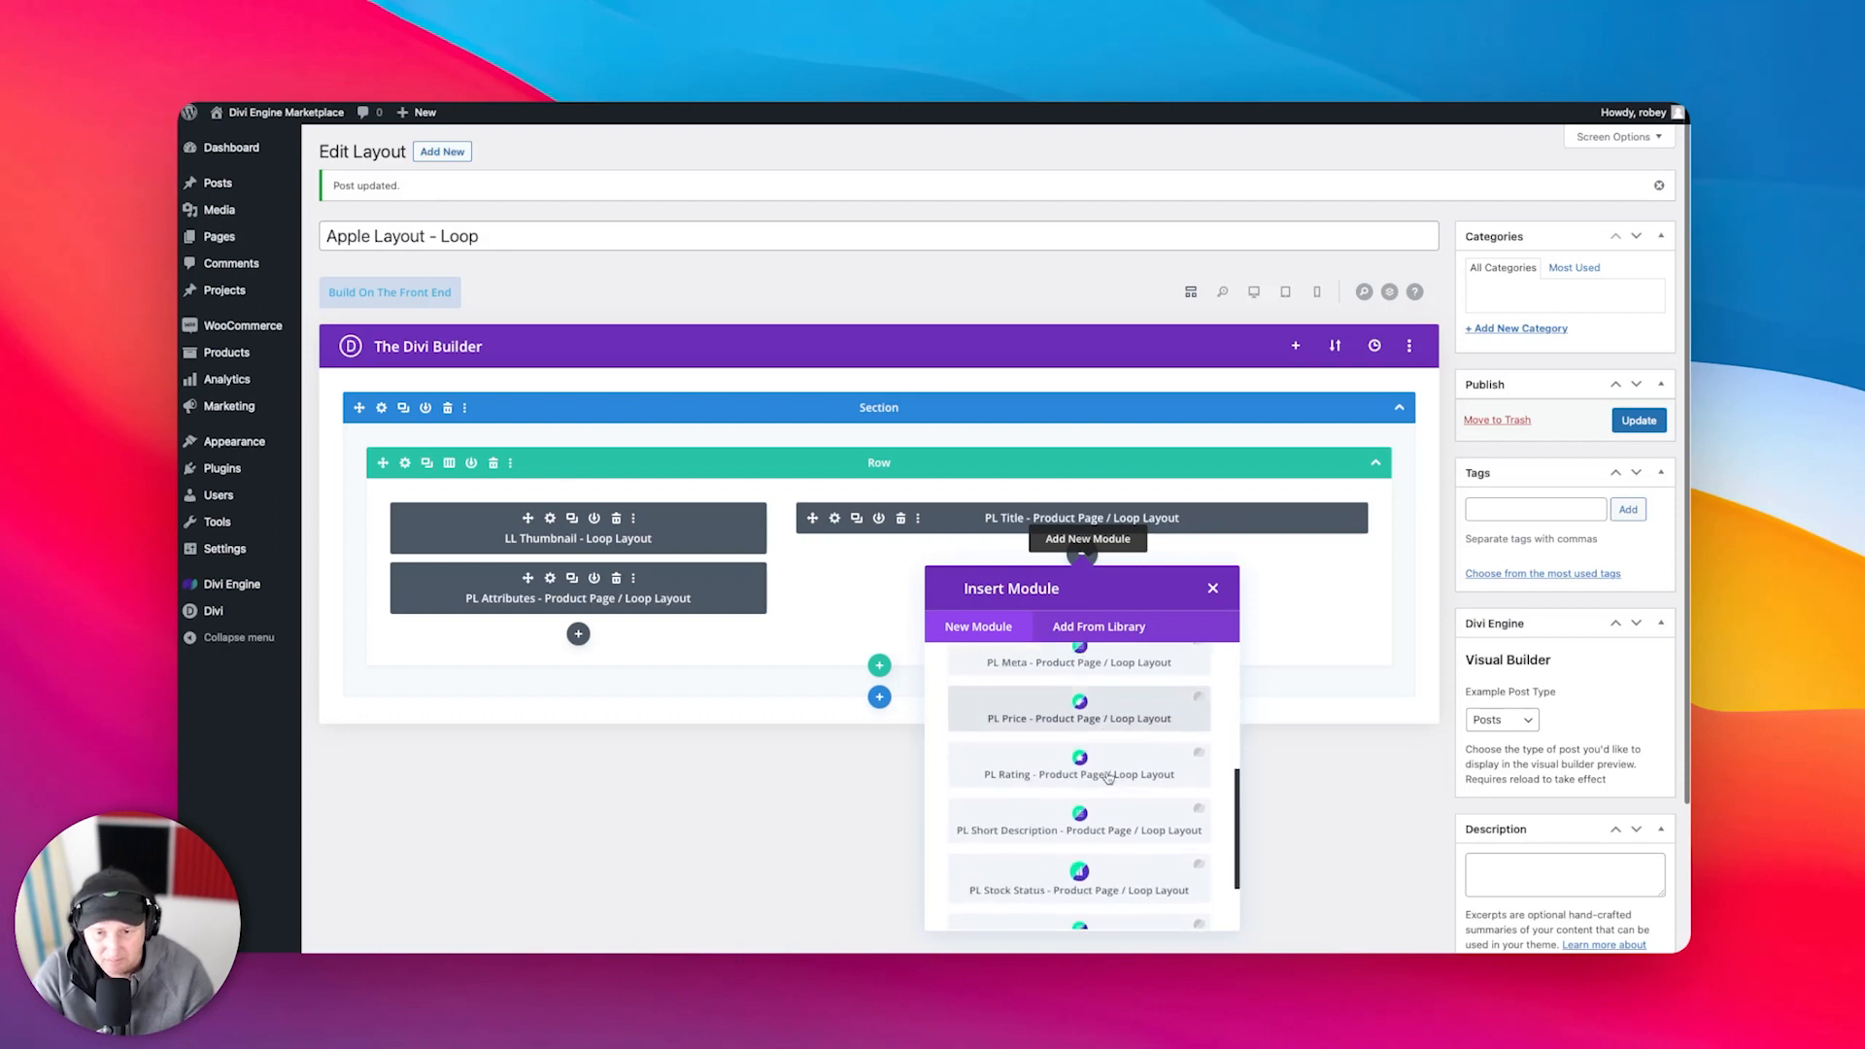
{"action": "left_click", "coordinate": [1093, 833]}
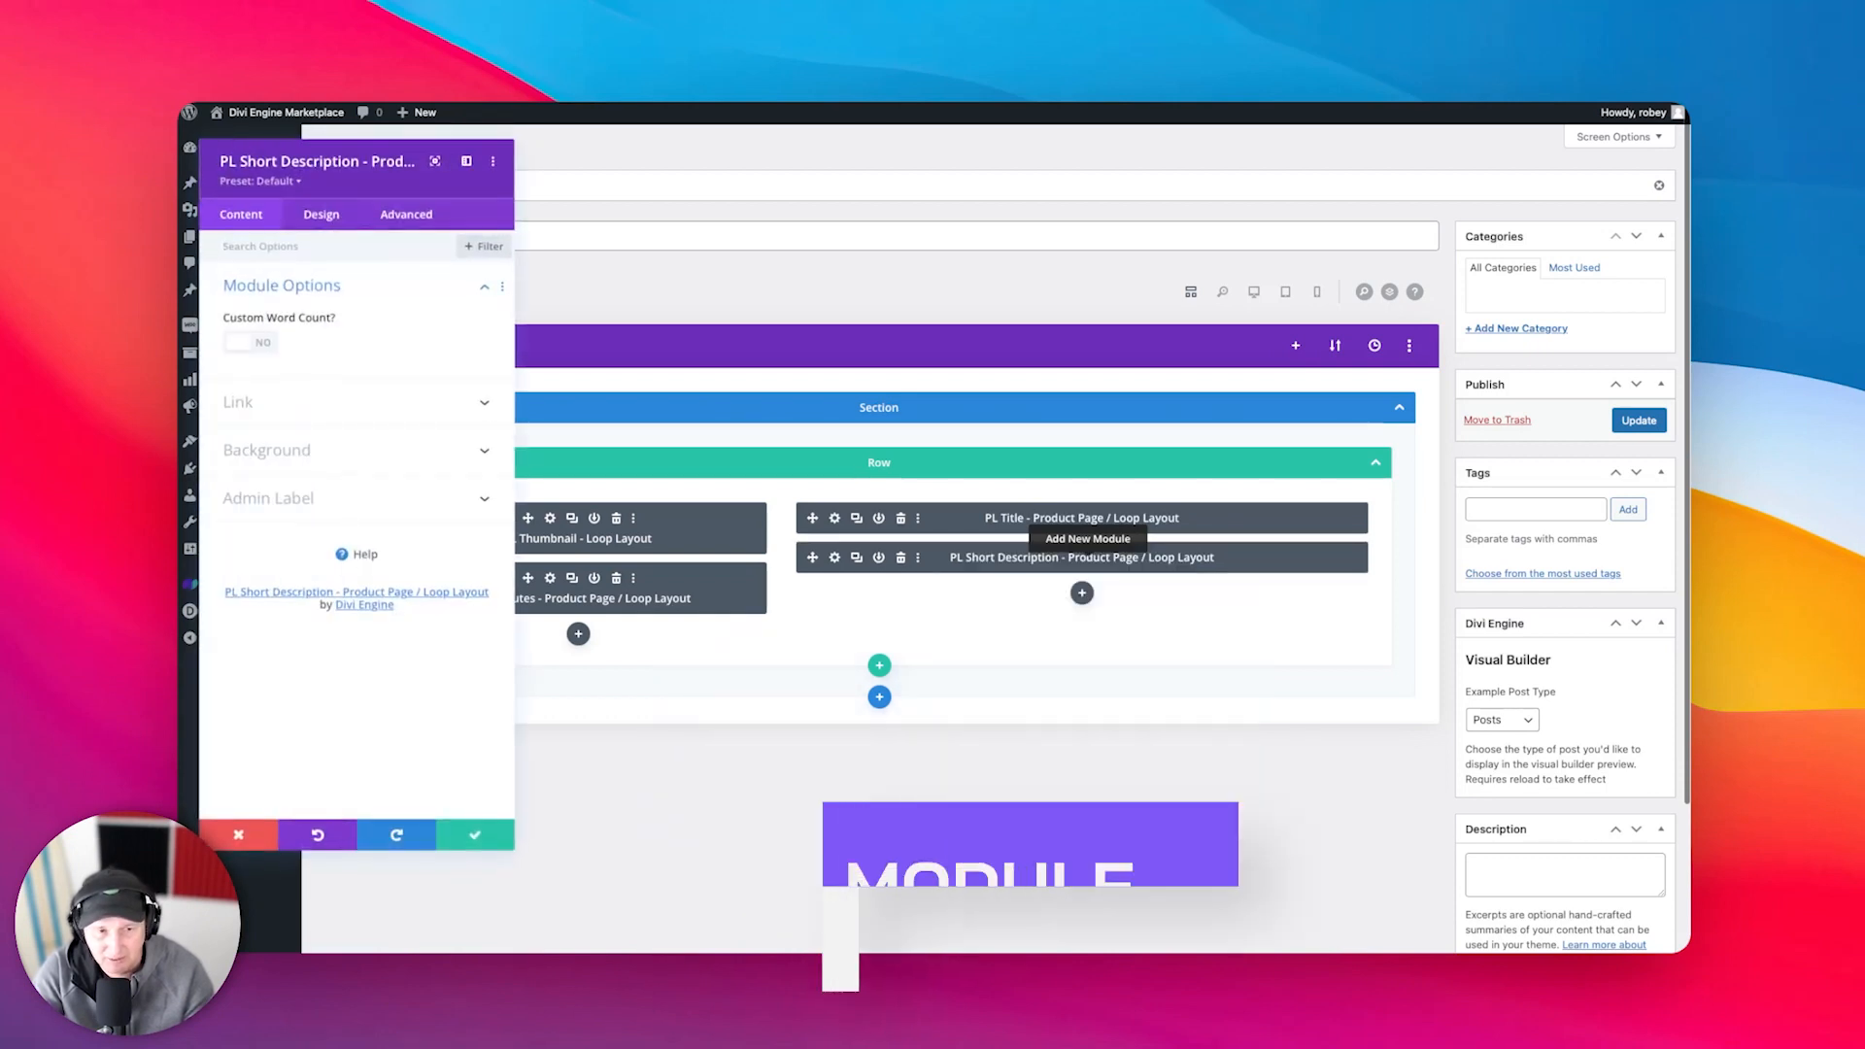
- Enable the custom word count in the PL Short Description module and set the word count to 4
{"action": "left_click", "coordinate": [244, 345]}
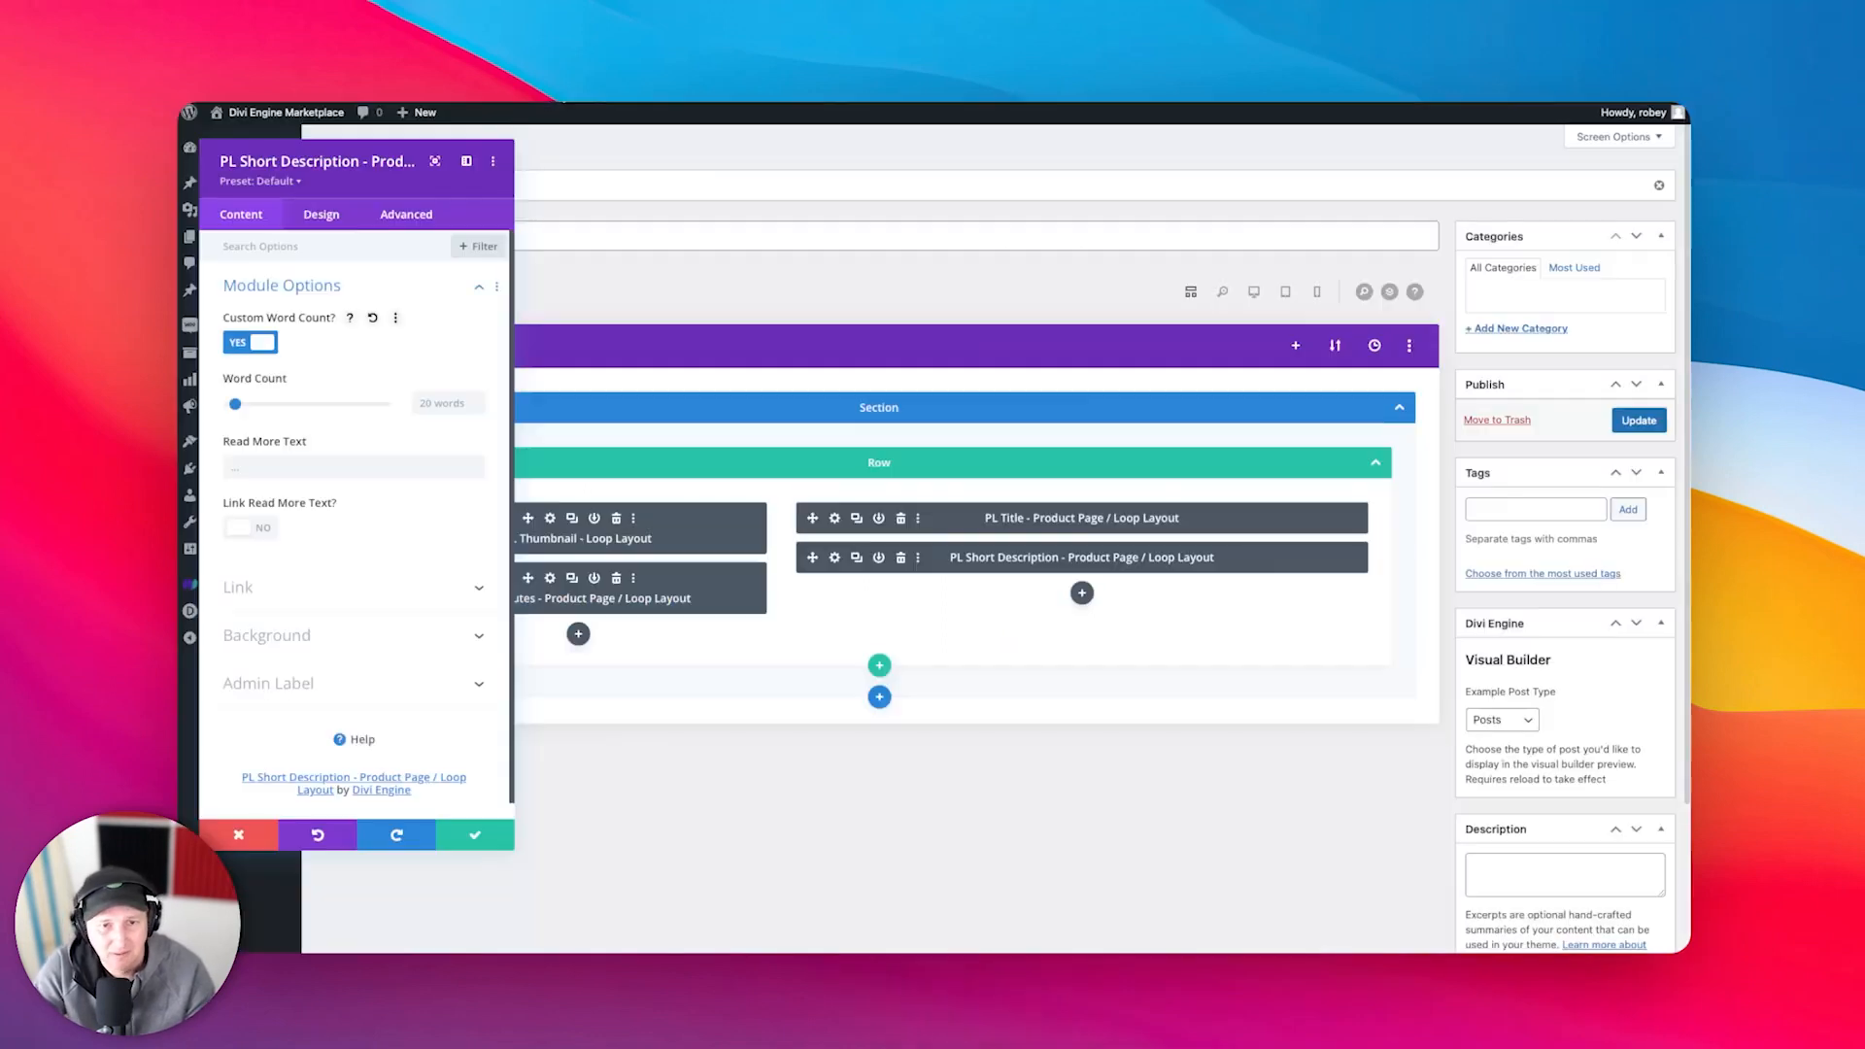
{"action": "left_click", "coordinate": [442, 403]}
{"action": "type", "text": "4"}
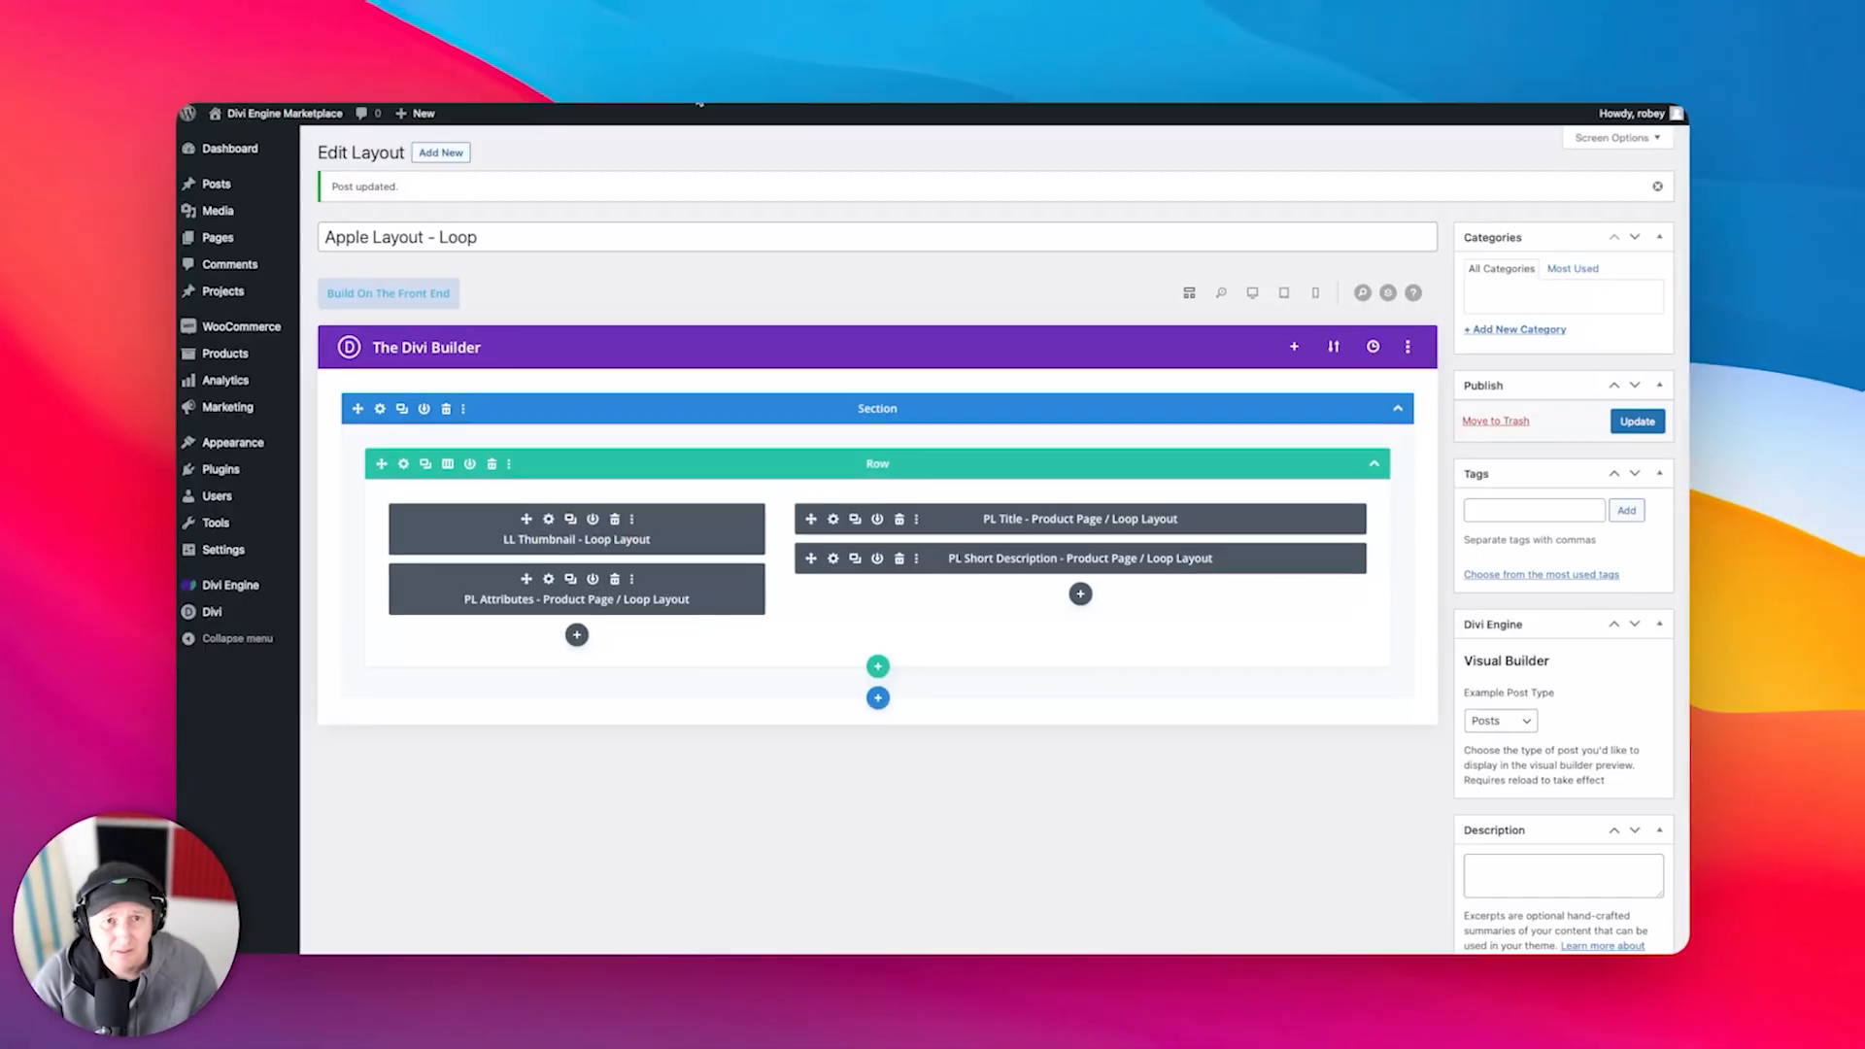
- Insert a PL Price - Product Page / Loop Layout module below the PL Short Description module
{"action": "left_click", "coordinate": [1081, 592]}
{"action": "type", "text": "loop layout"}
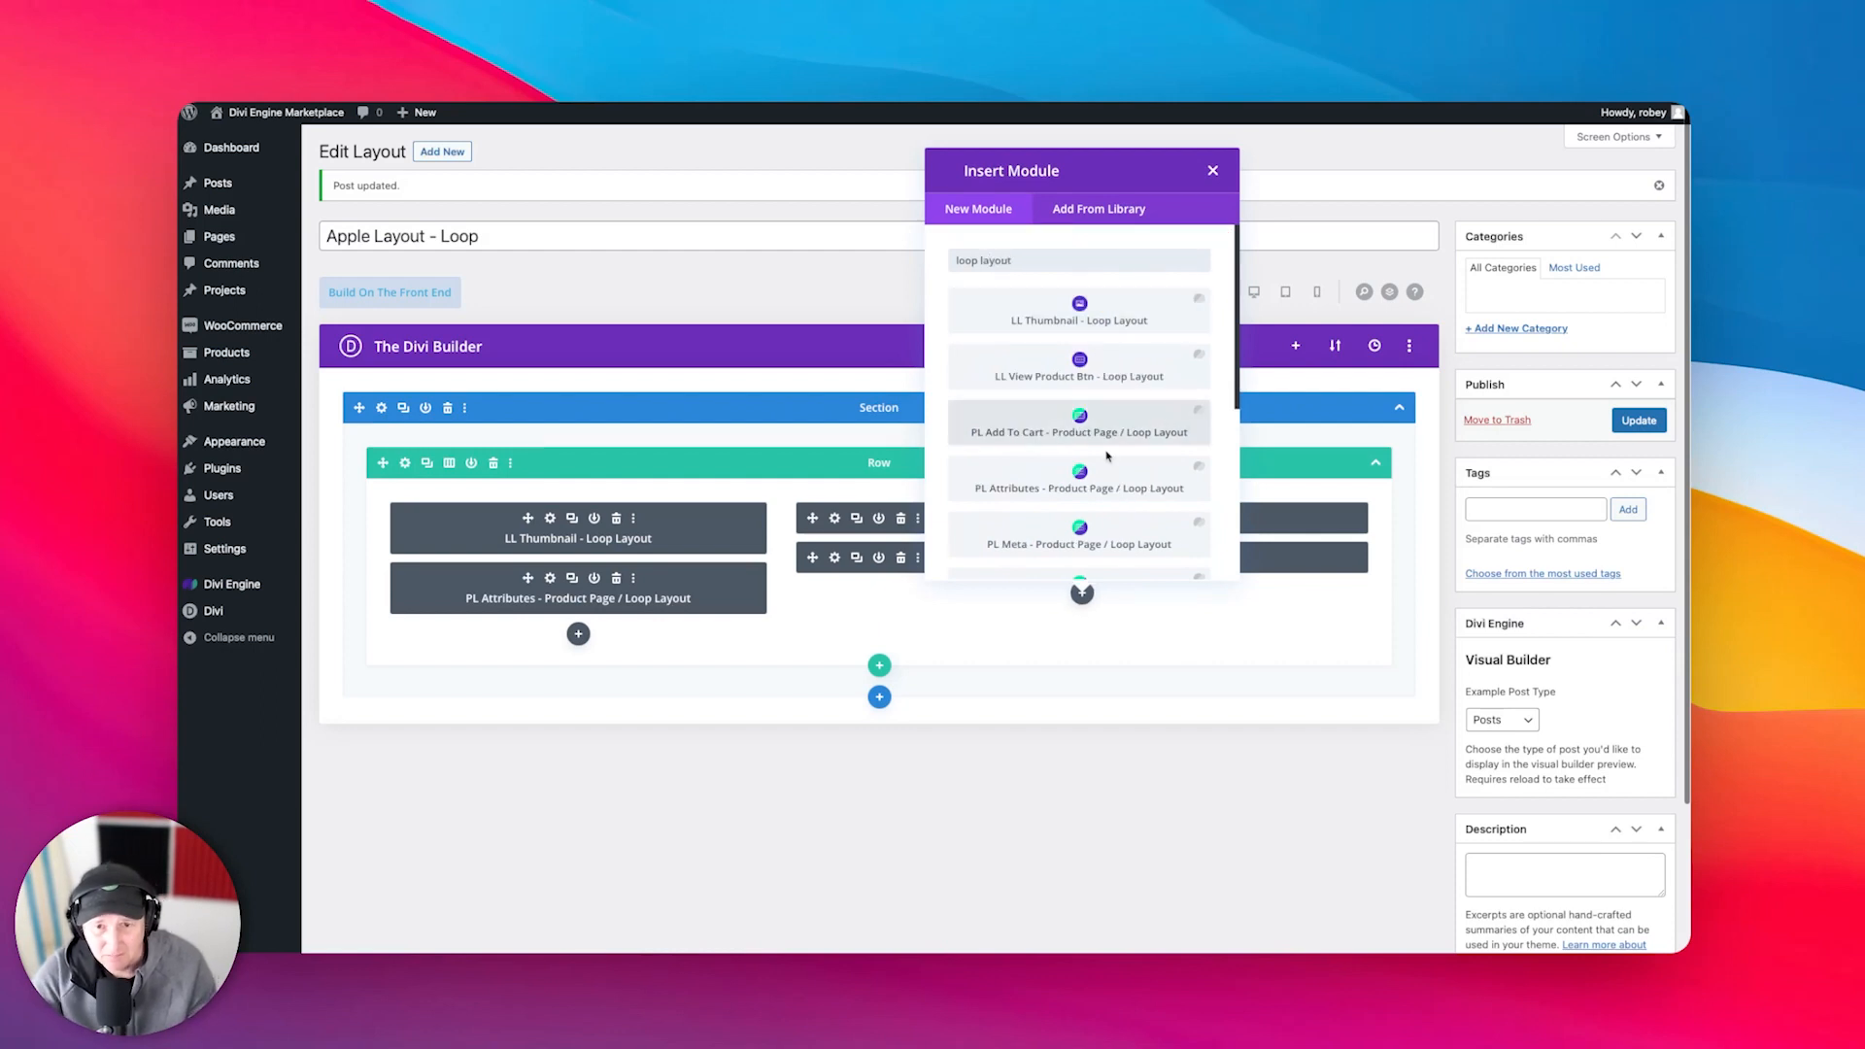
{"action": "scroll", "coordinate": [1042, 446], "scroll_direction": "down", "scroll_amount": 3}
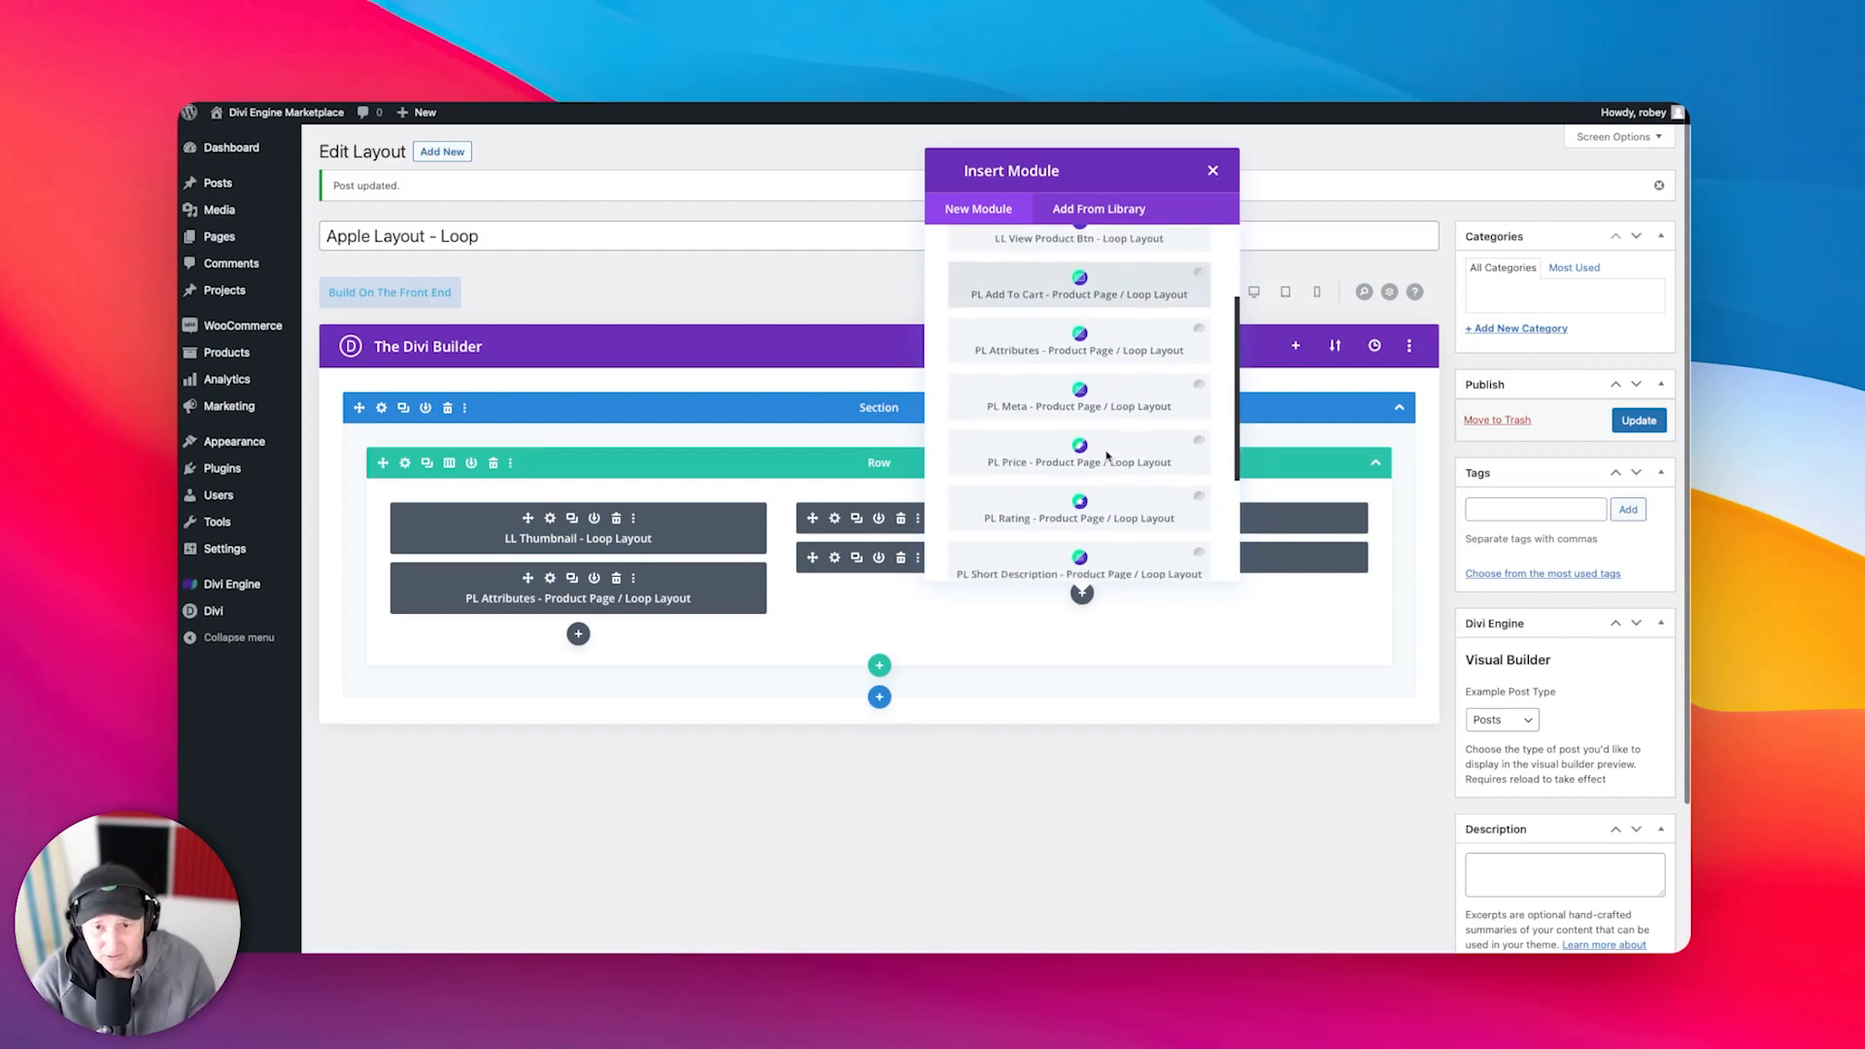
{"action": "left_click", "coordinate": [1042, 435]}
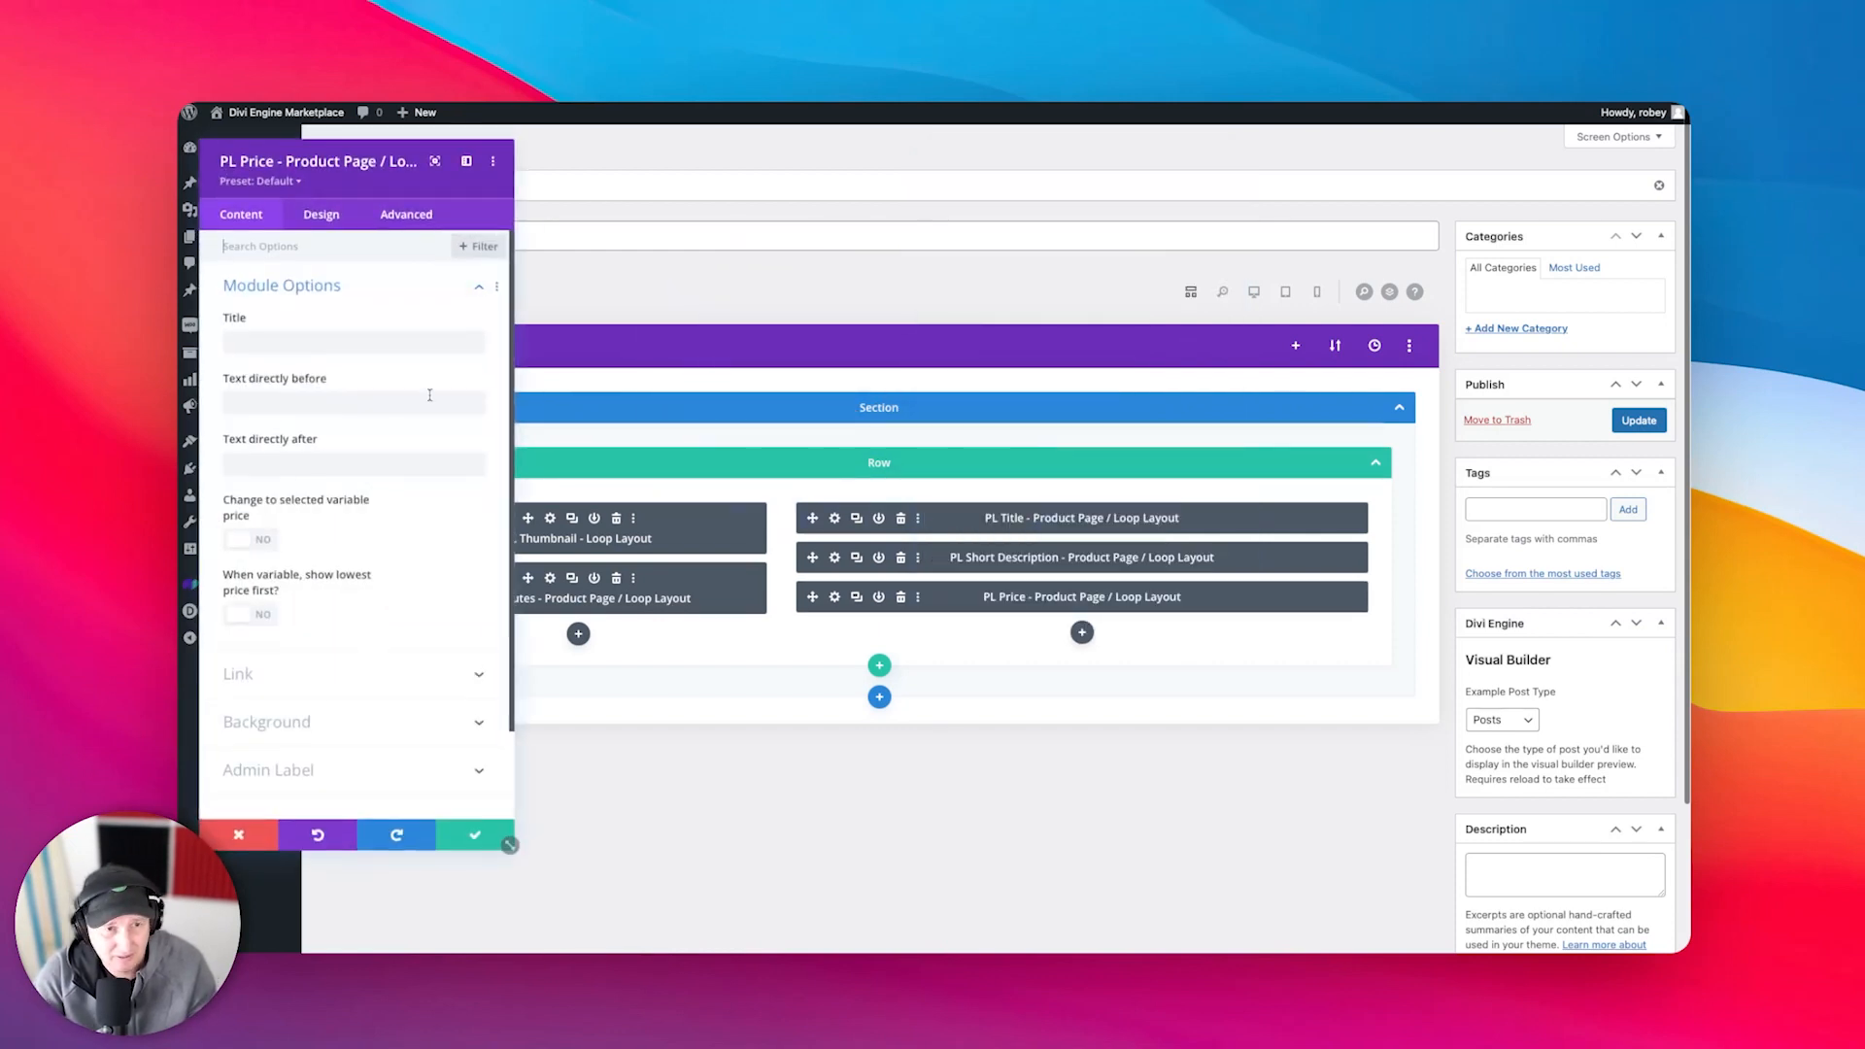
- Set the PL Price module's text directly before the price to "From" and save the module settings
{"action": "left_click", "coordinate": [261, 398]}
{"action": "type", "text": "From"}
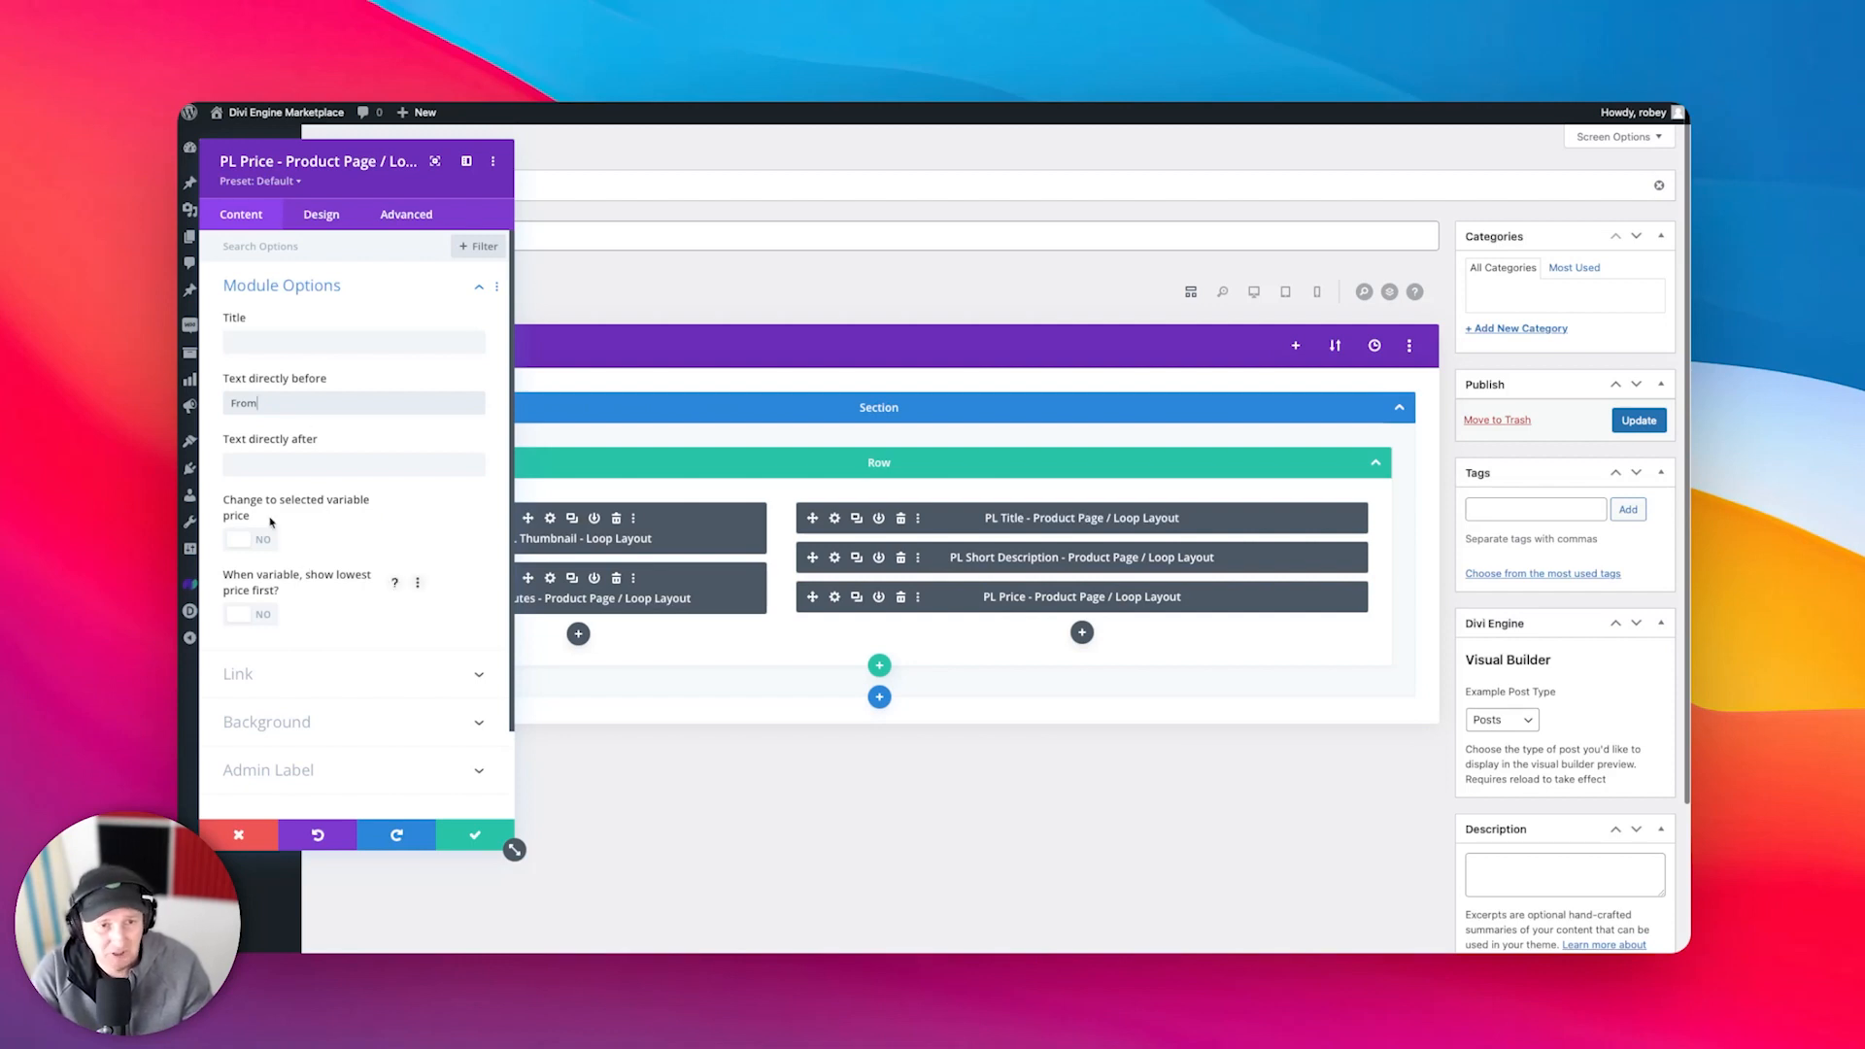
{"action": "scroll", "coordinate": [272, 573], "scroll_direction": "down", "scroll_amount": 1}
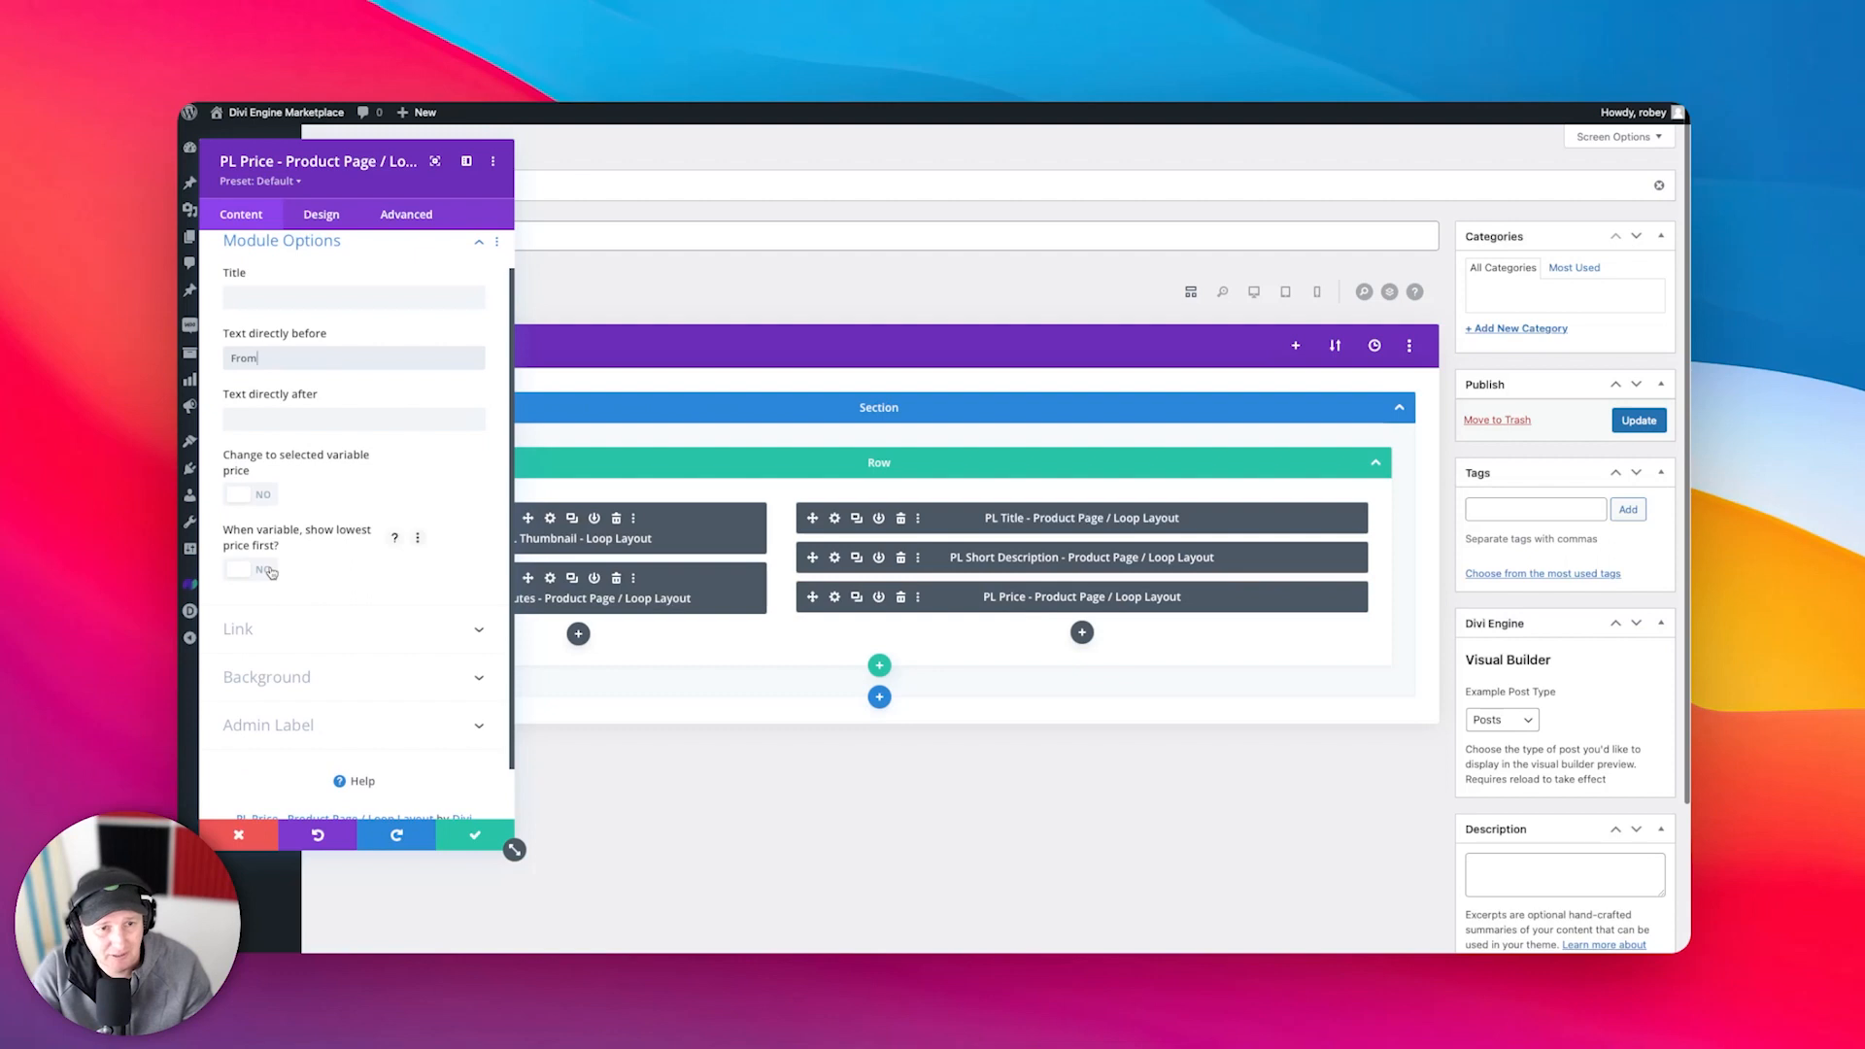
{"action": "left_click", "coordinate": [475, 835]}
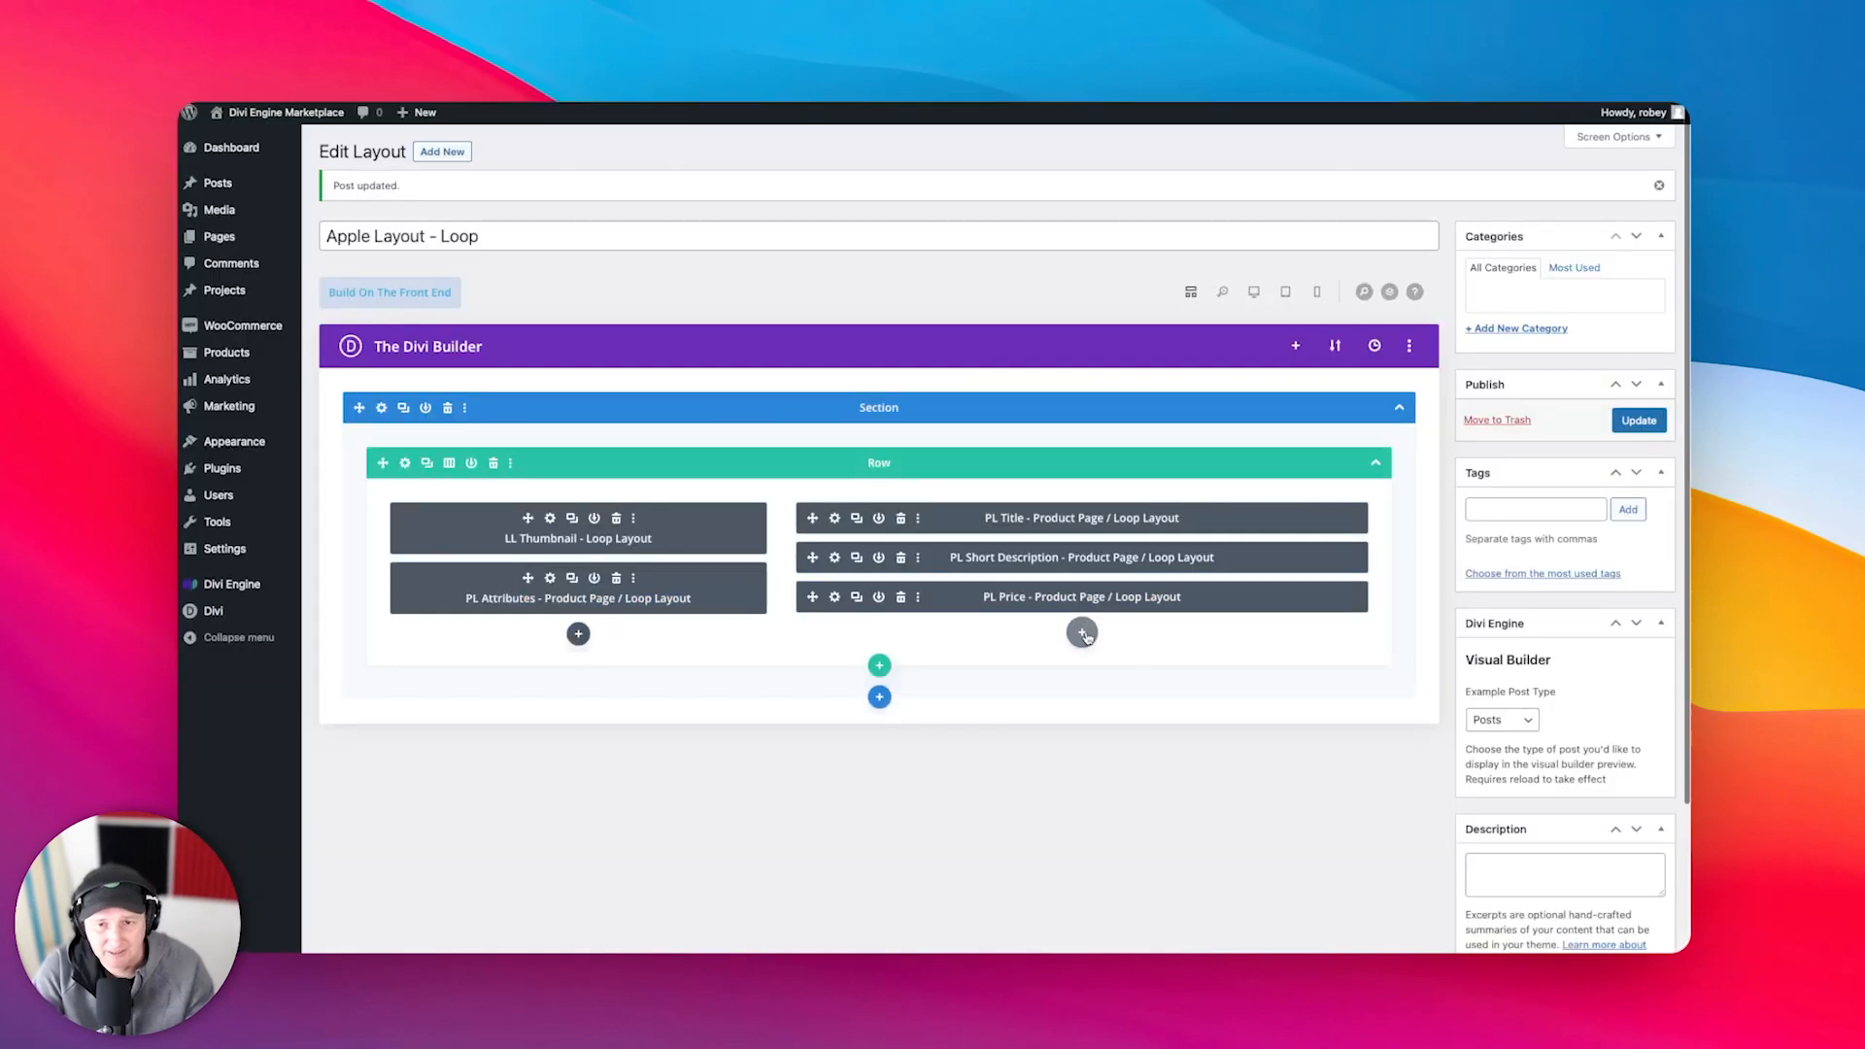
- Insert a PL Add To Cart - Product Page / Loop Layout module below the PL Price module
{"action": "left_click", "coordinate": [1083, 634]}
{"action": "type", "text": "add"}
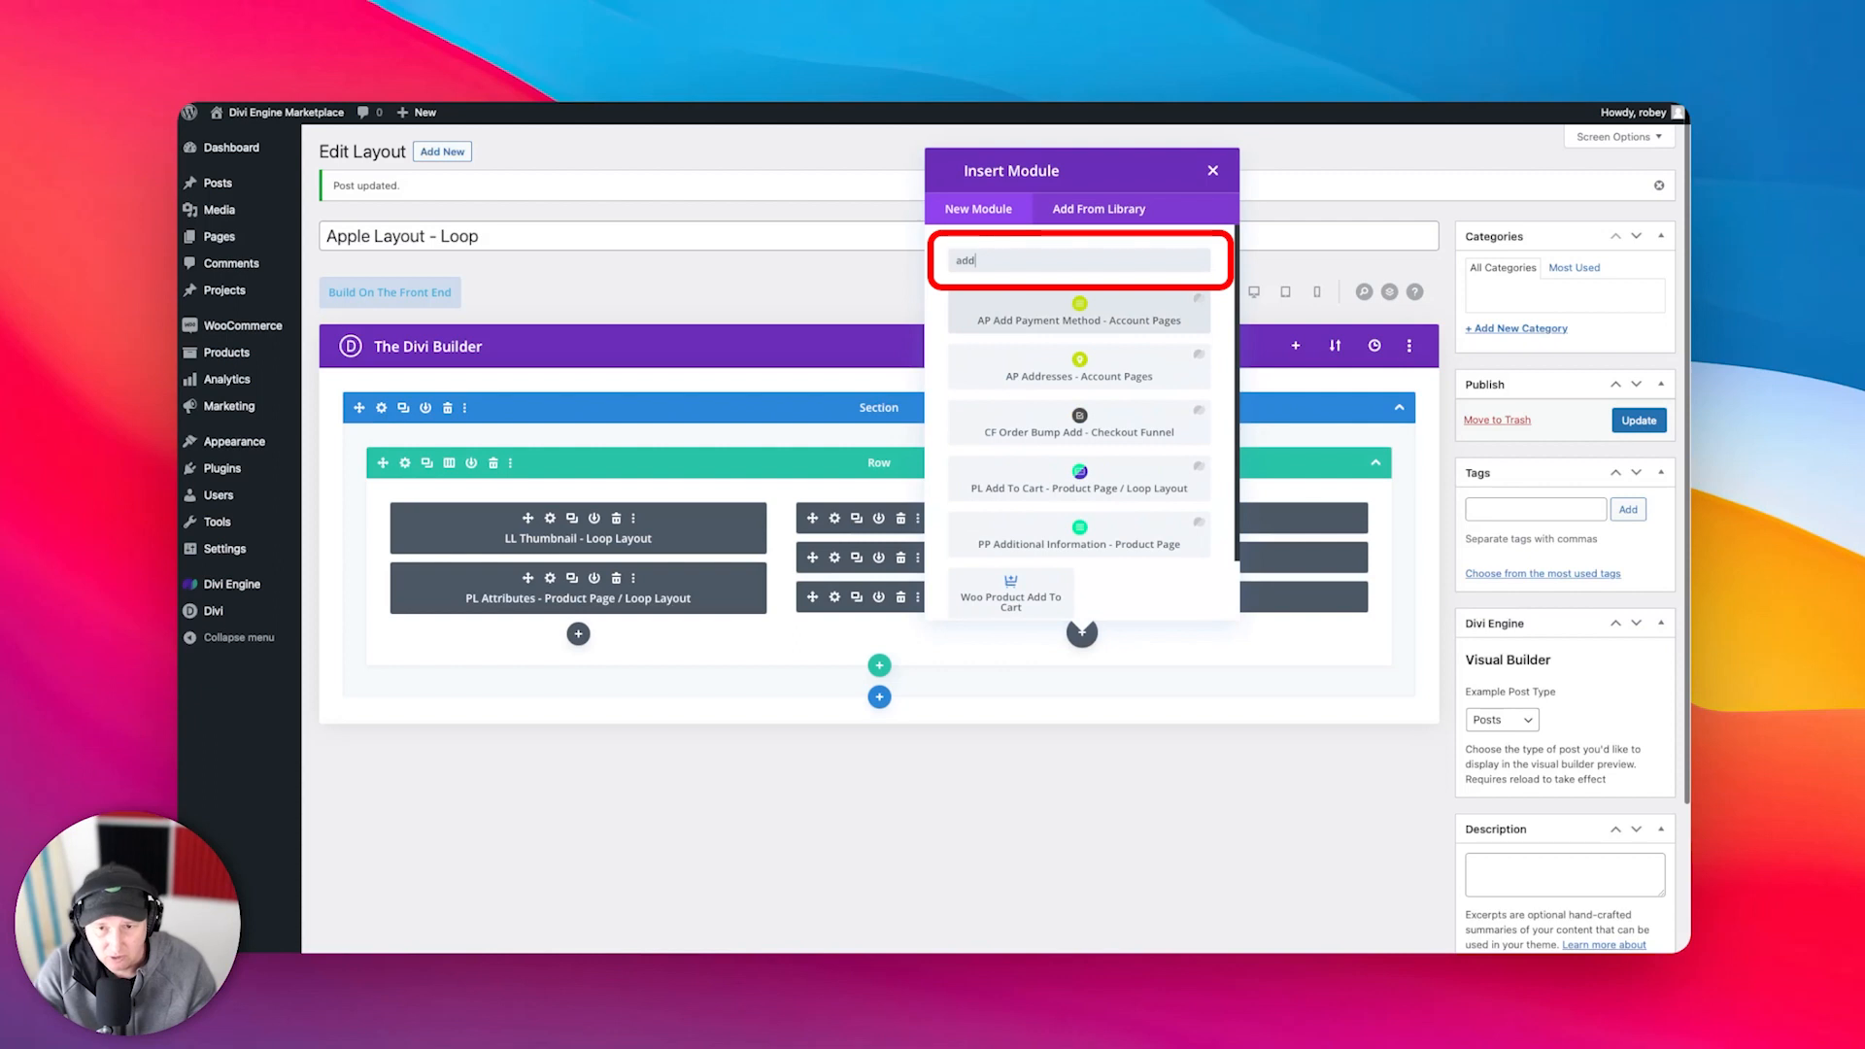
{"action": "left_click", "coordinate": [1117, 492]}
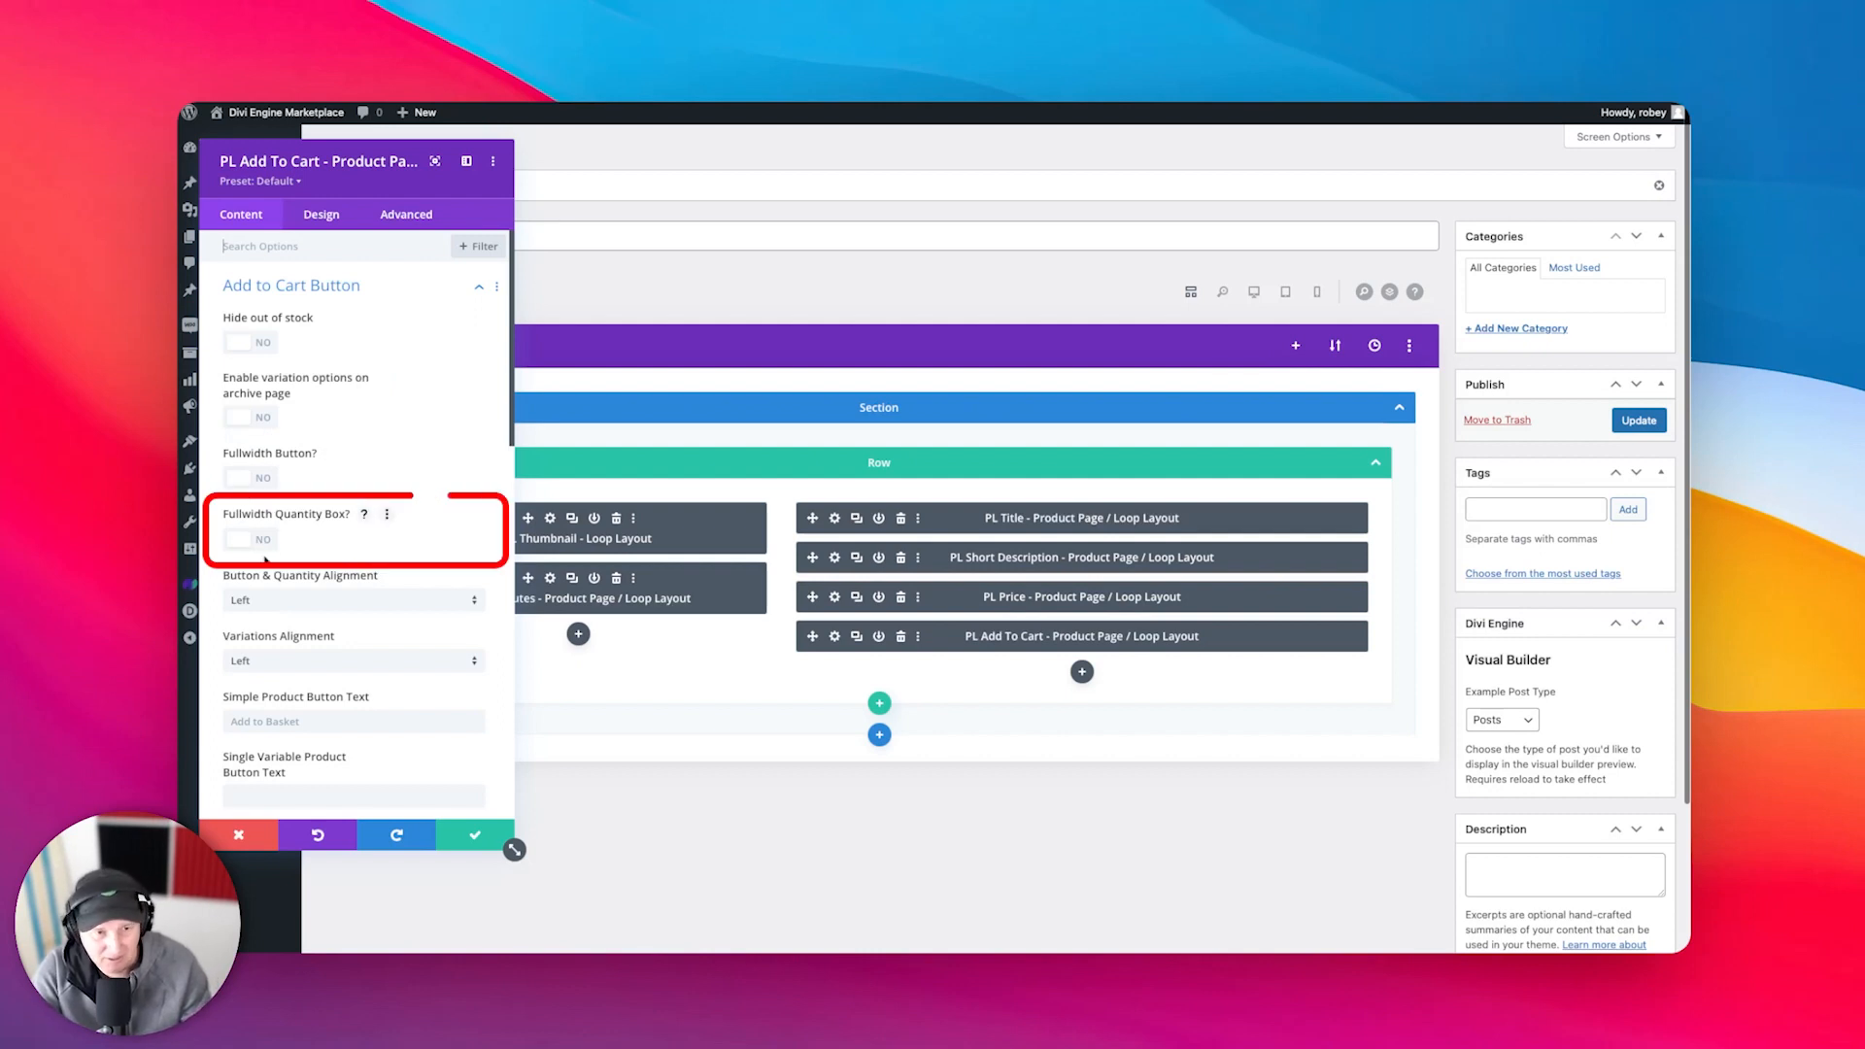
- Set both the variations alignment and the button and quantity alignment of the PL Add To Cart module to Center
{"action": "left_click", "coordinate": [272, 666]}
{"action": "left_click", "coordinate": [272, 702]}
{"action": "left_click", "coordinate": [268, 609]}
{"action": "left_click", "coordinate": [272, 640]}
- Set the simple, single variable and archive variable product button texts of the PL Add To Cart module to "Buy"
{"action": "scroll", "coordinate": [283, 608], "scroll_direction": "down", "scroll_amount": 2}
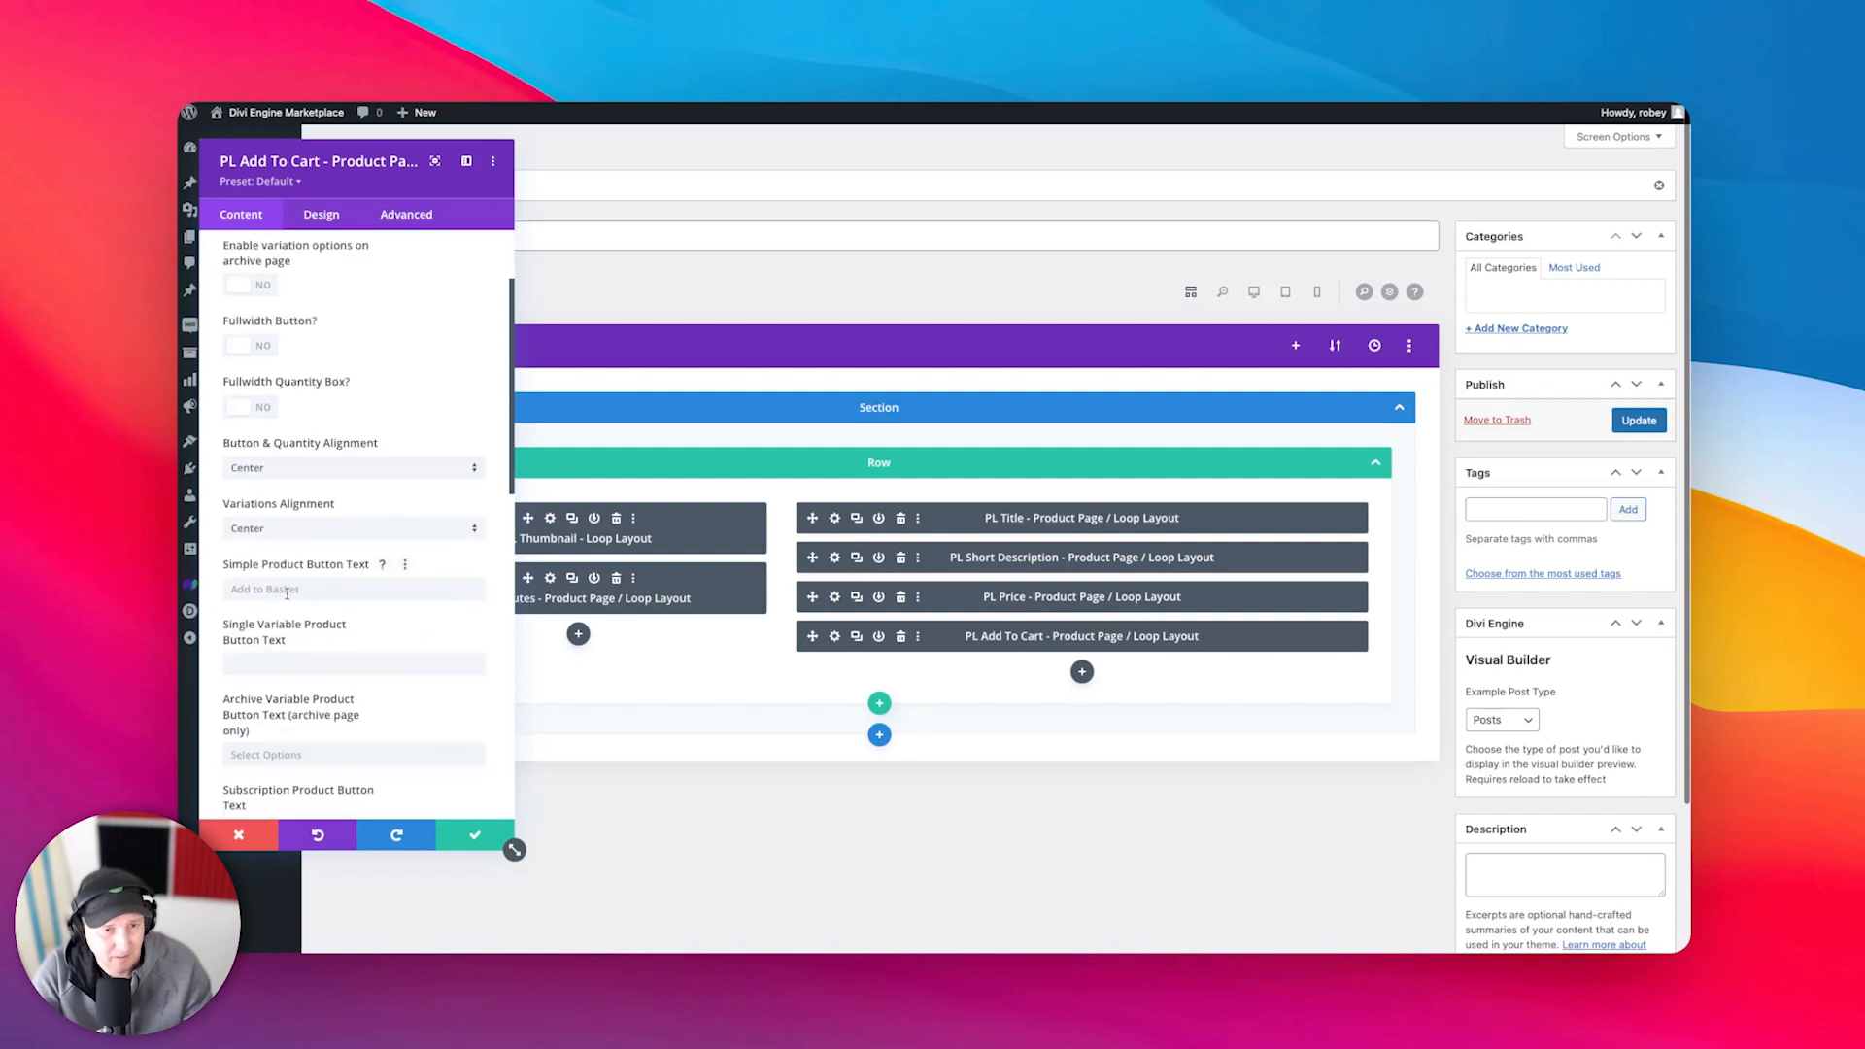
{"action": "left_click", "coordinate": [287, 590]}
{"action": "type", "text": "Buy"}
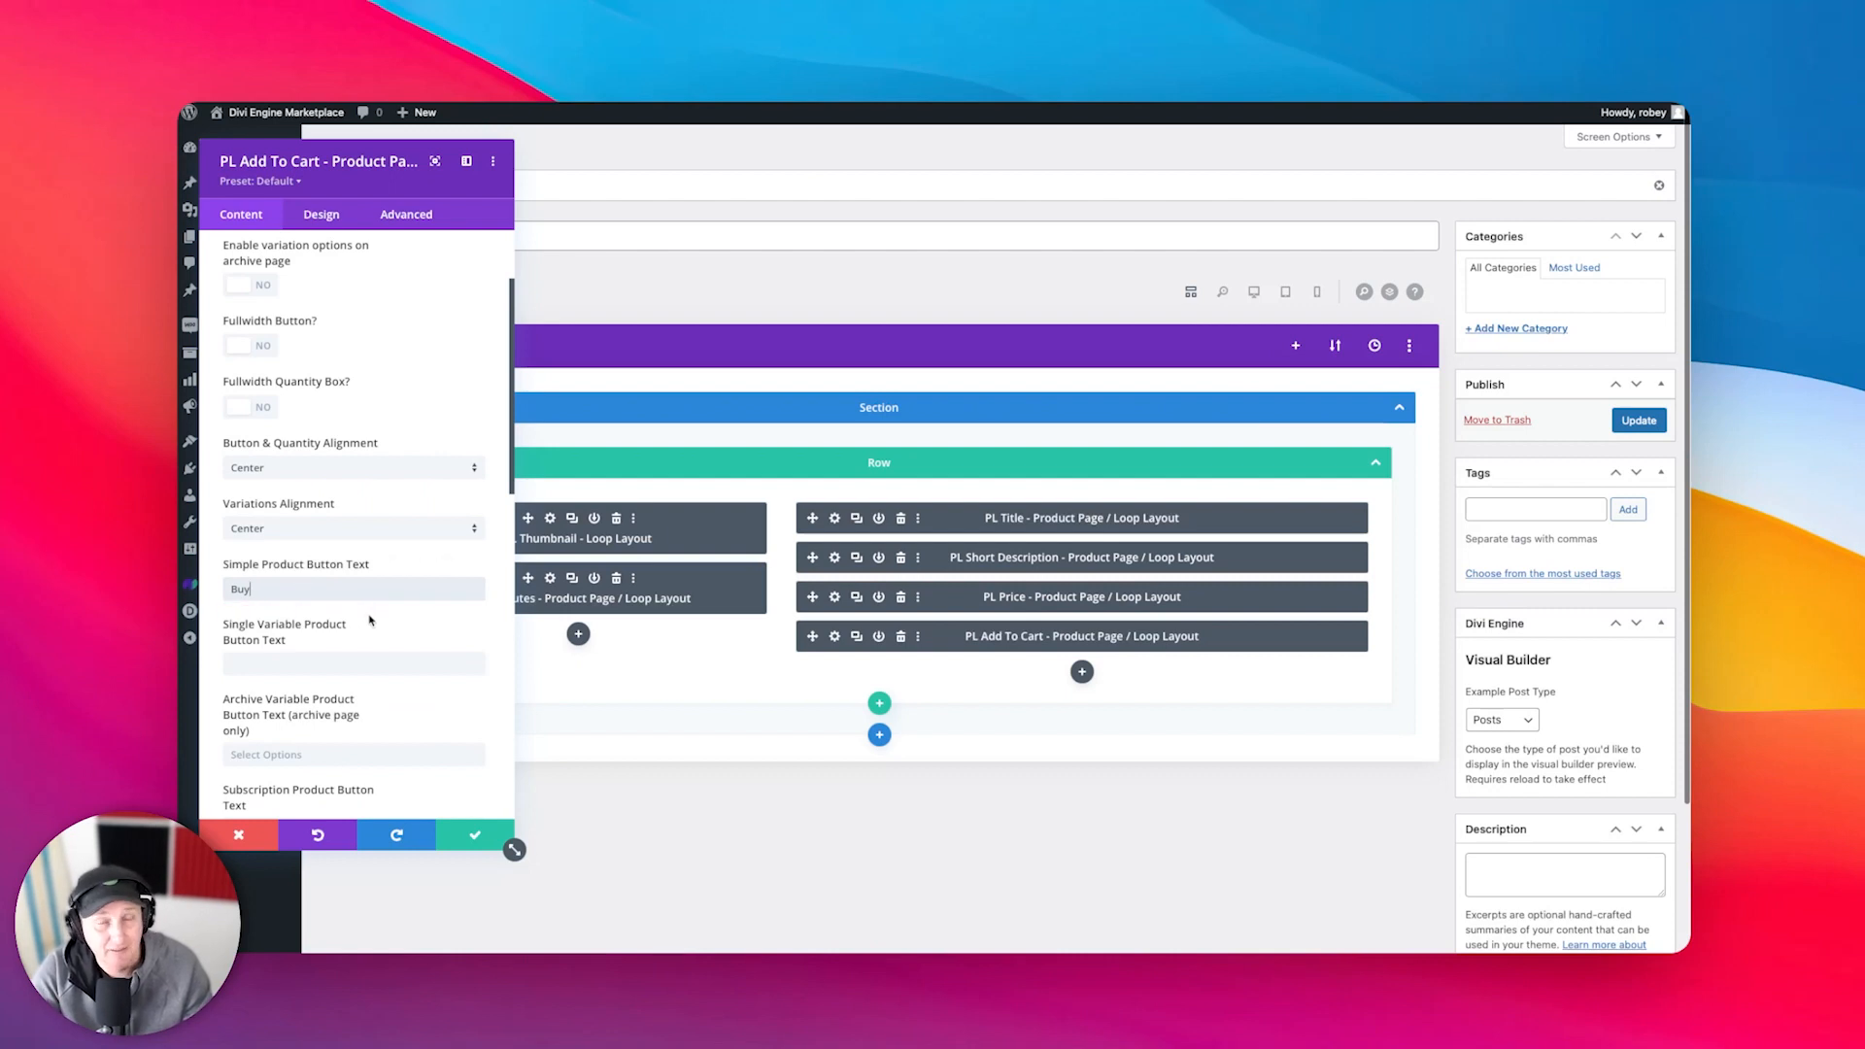
{"action": "scroll", "coordinate": [369, 619], "scroll_direction": "down", "scroll_amount": 1}
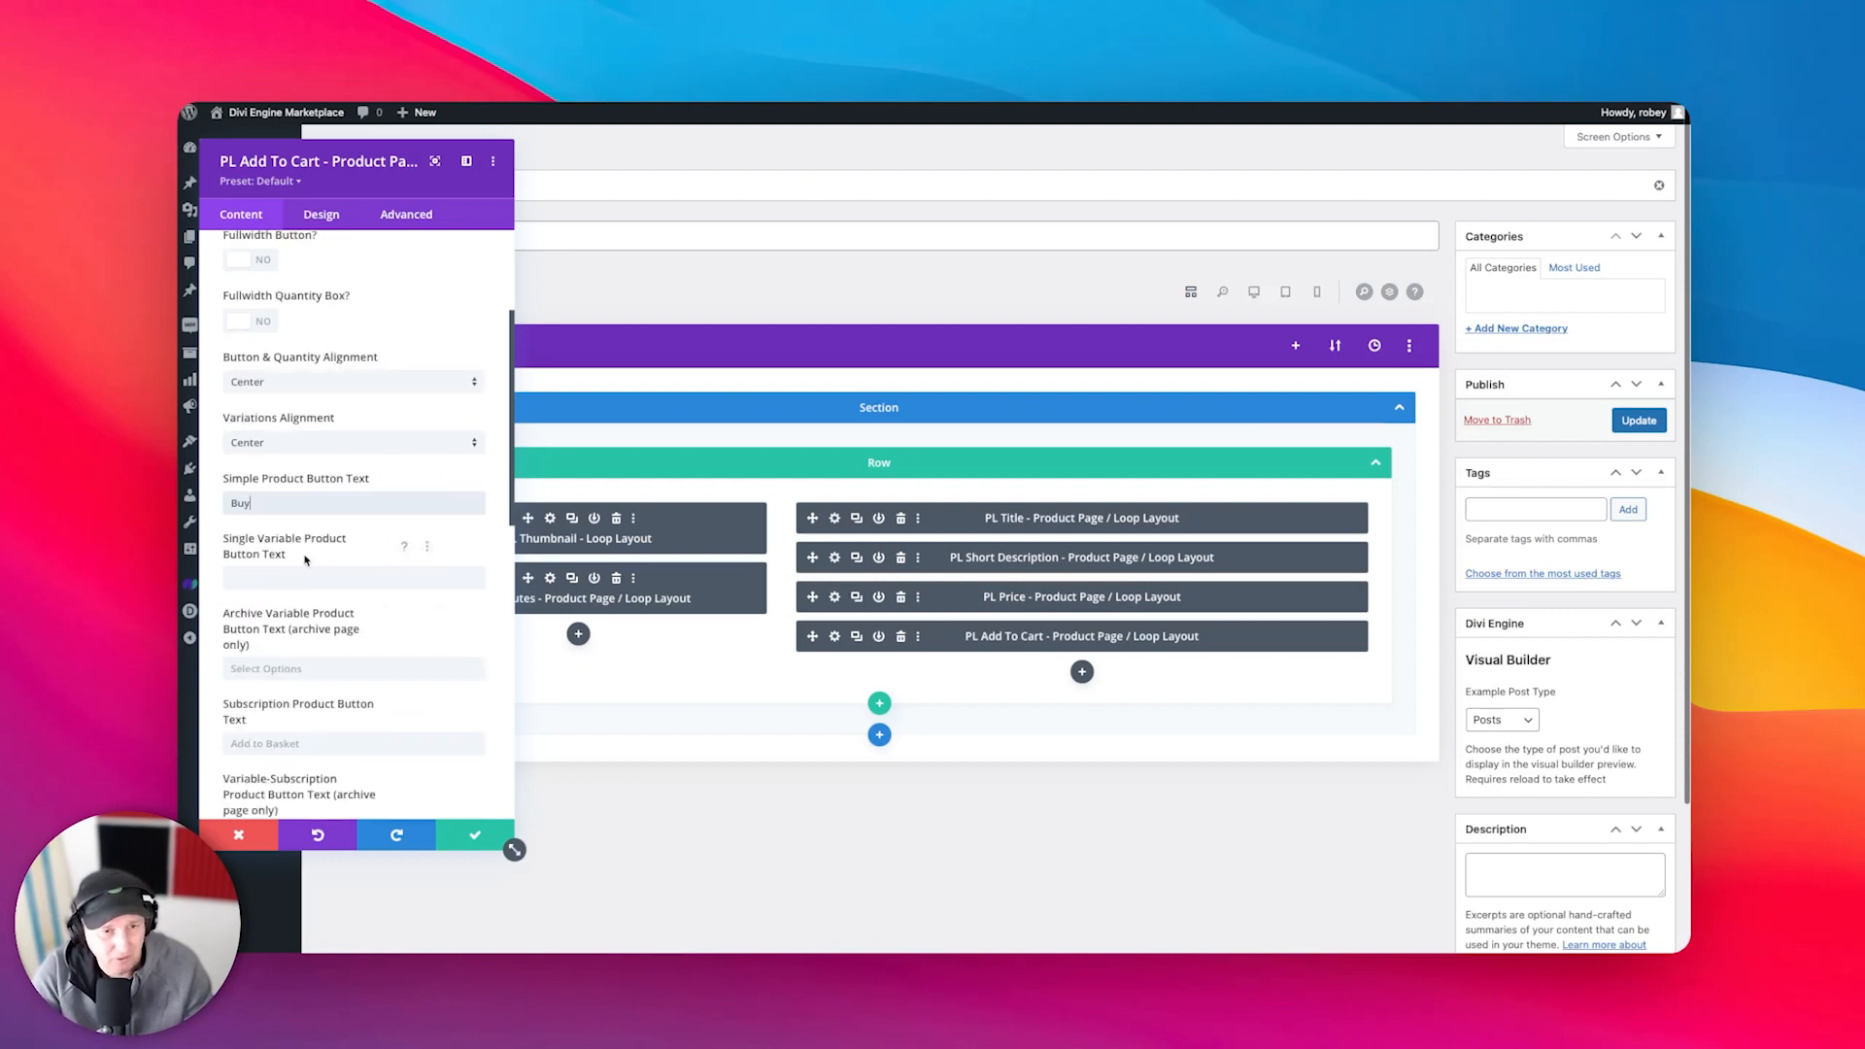
{"action": "type", "text": "Buy"}
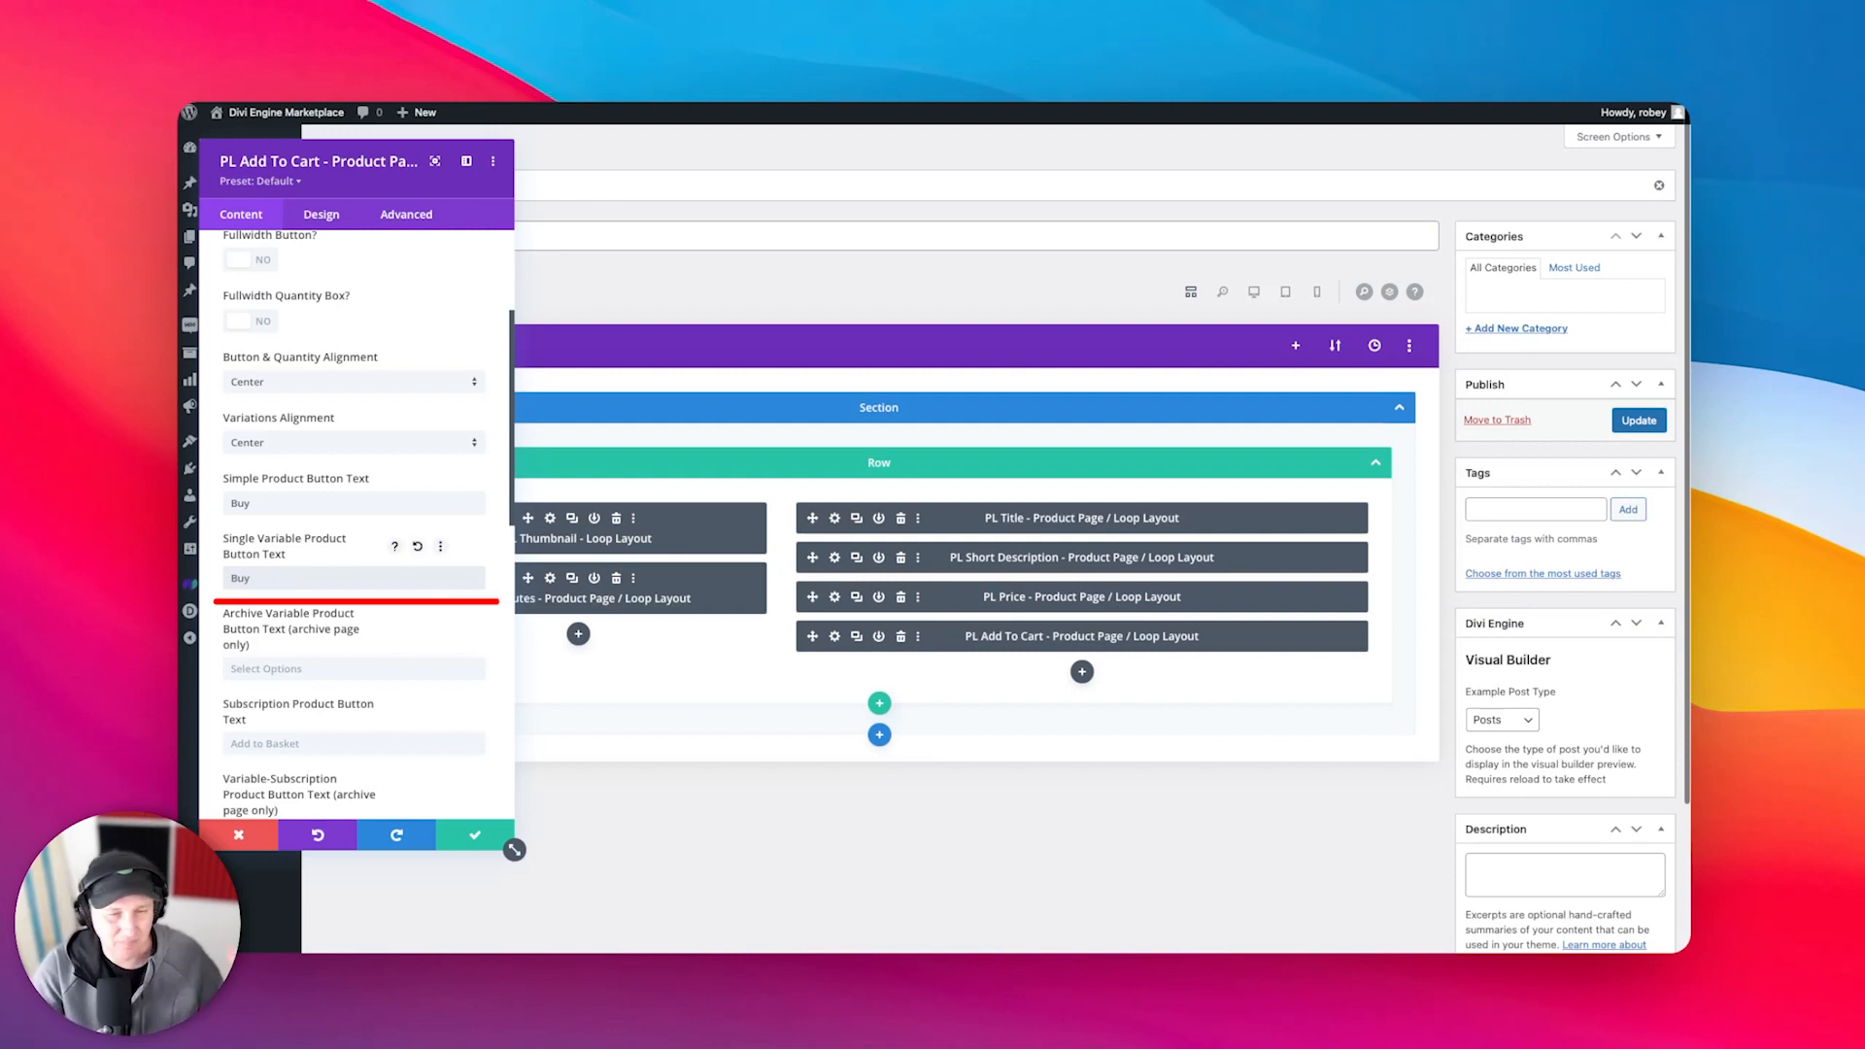
{"action": "left_click", "coordinate": [246, 677]}
{"action": "type", "text": "Buy"}
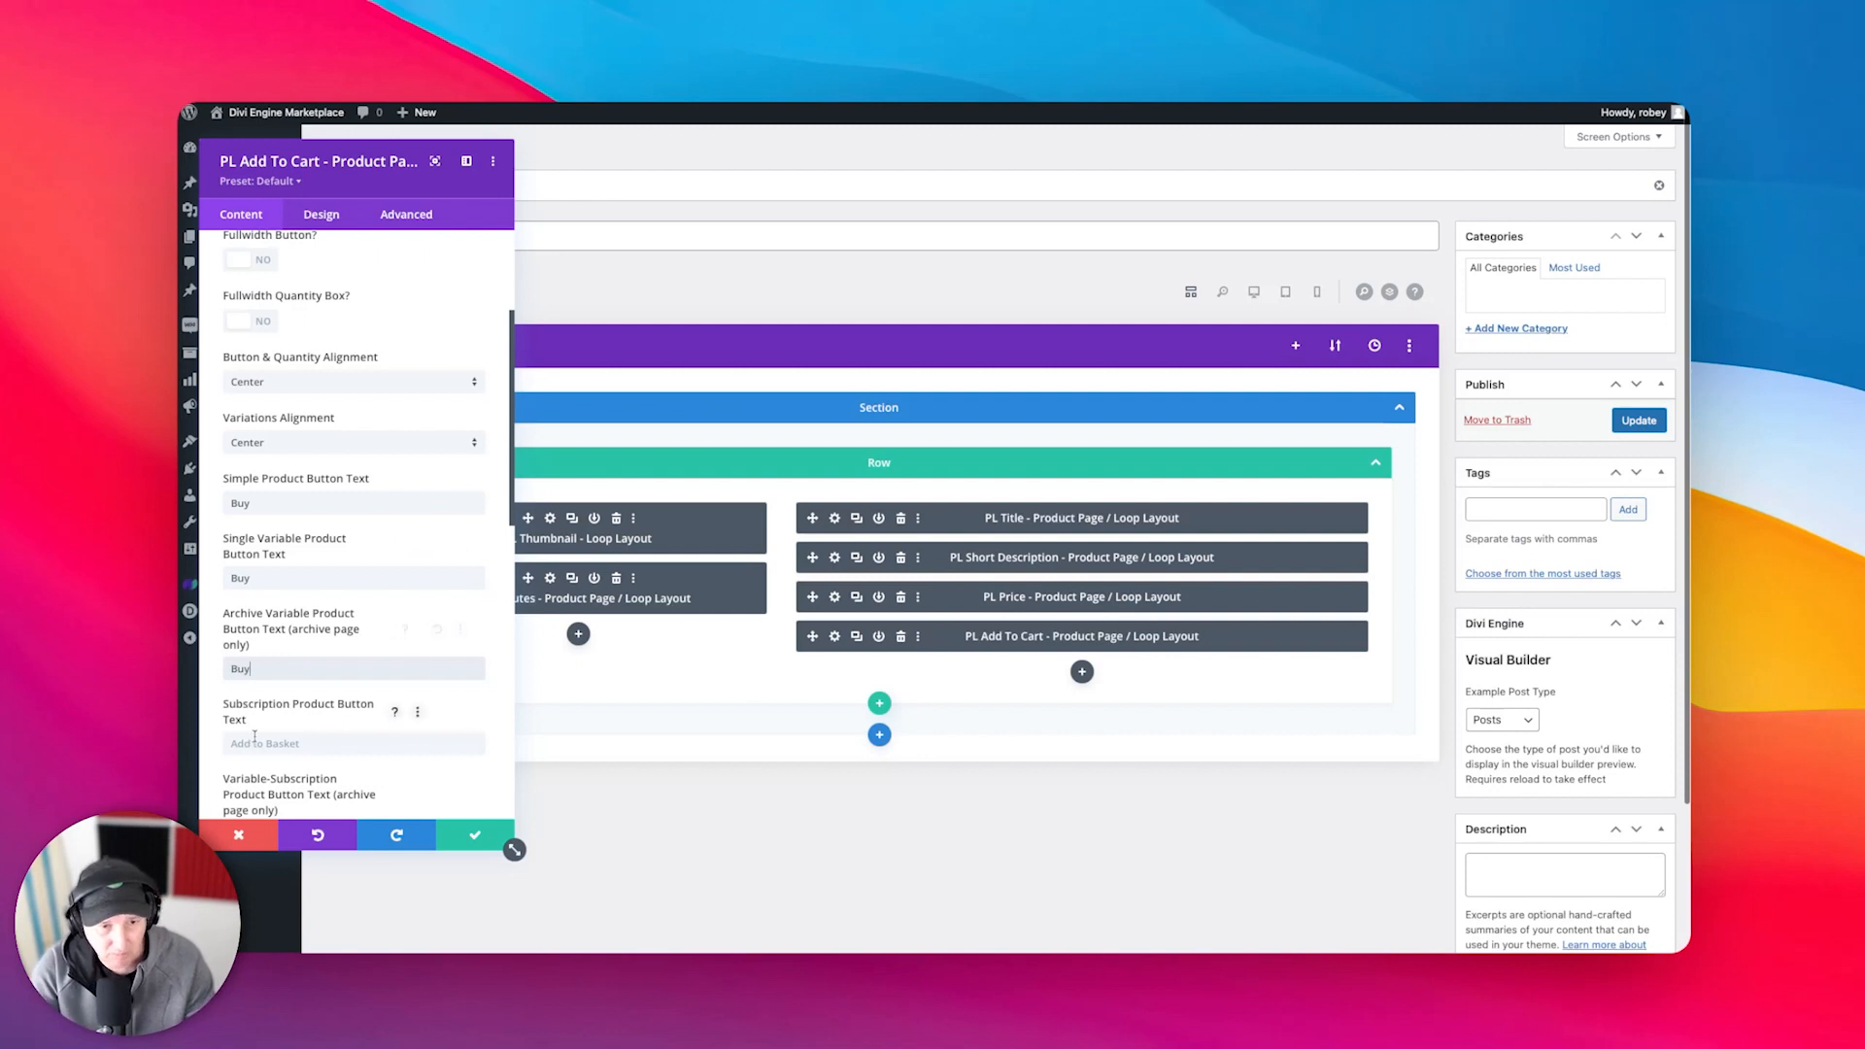
- Review the remaining button texts and the Quantity and Variations options of the PL Add To Cart module, and save its settings
{"action": "scroll", "coordinate": [254, 736], "scroll_direction": "down", "scroll_amount": 3}
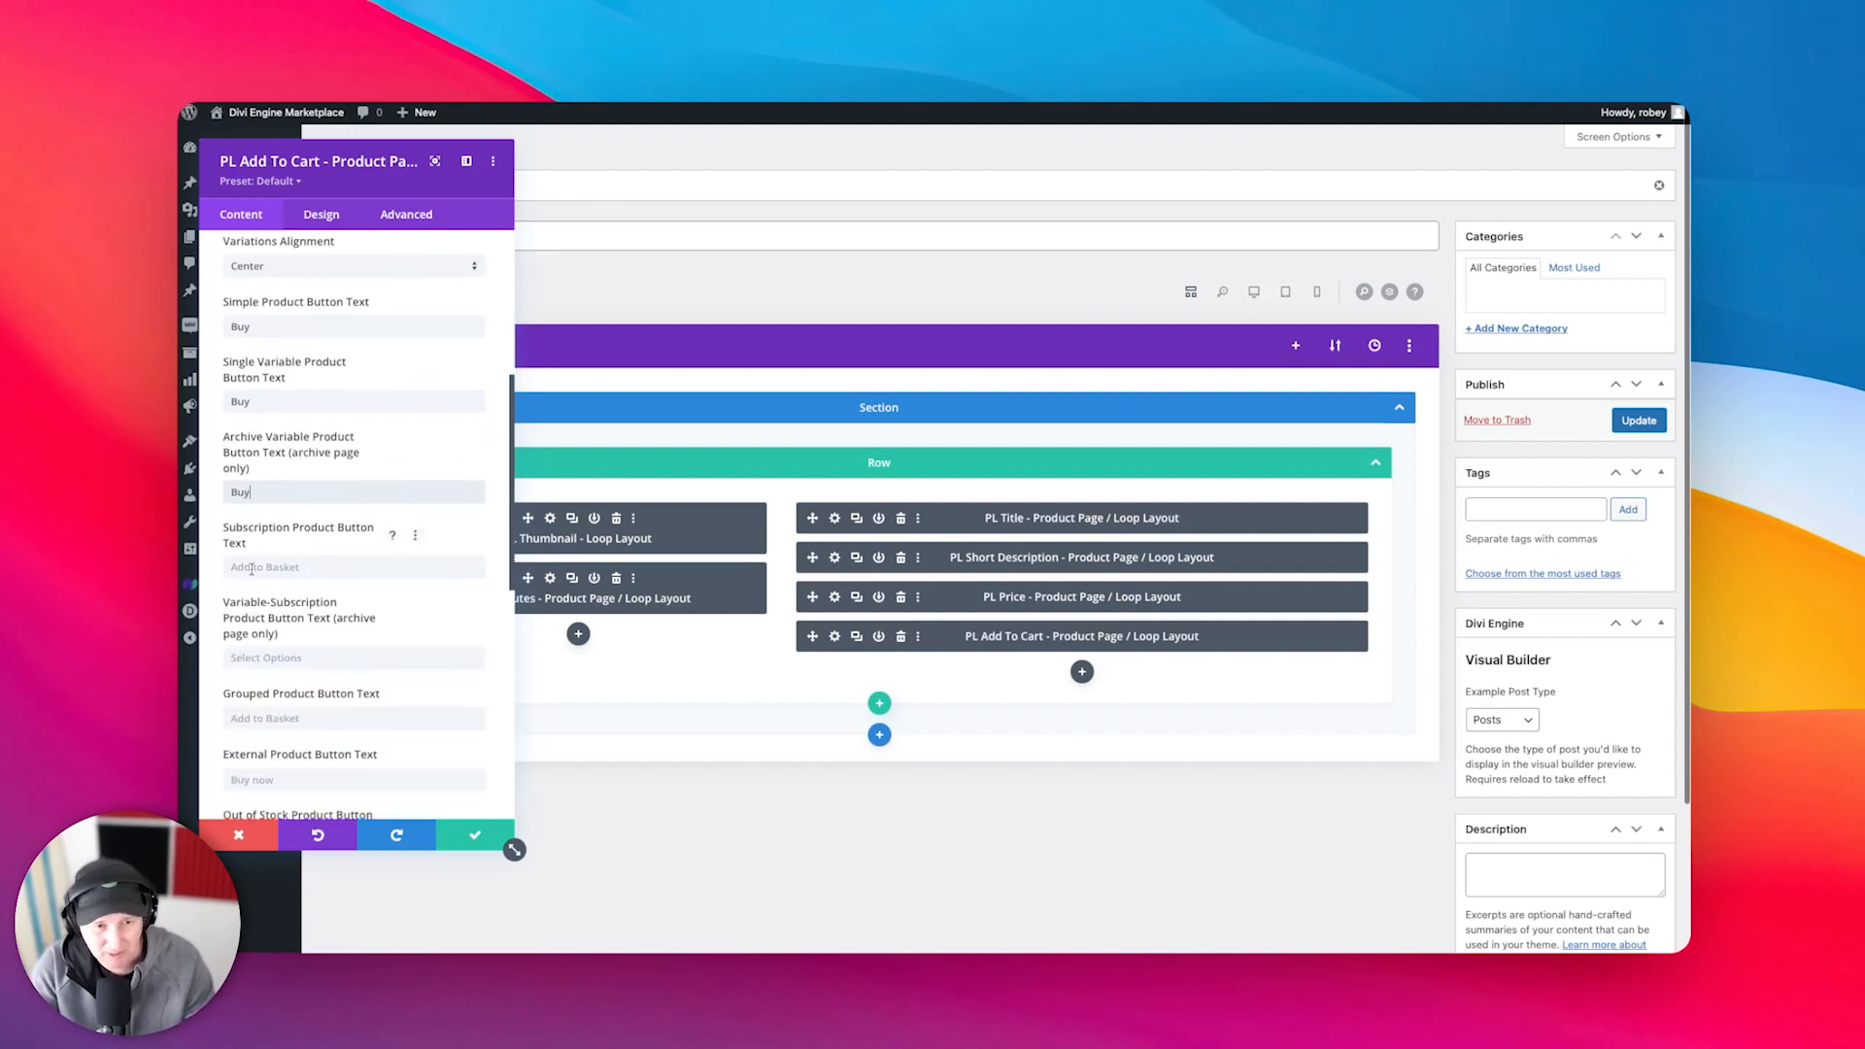
{"action": "scroll", "coordinate": [291, 563], "scroll_direction": "down", "scroll_amount": 4}
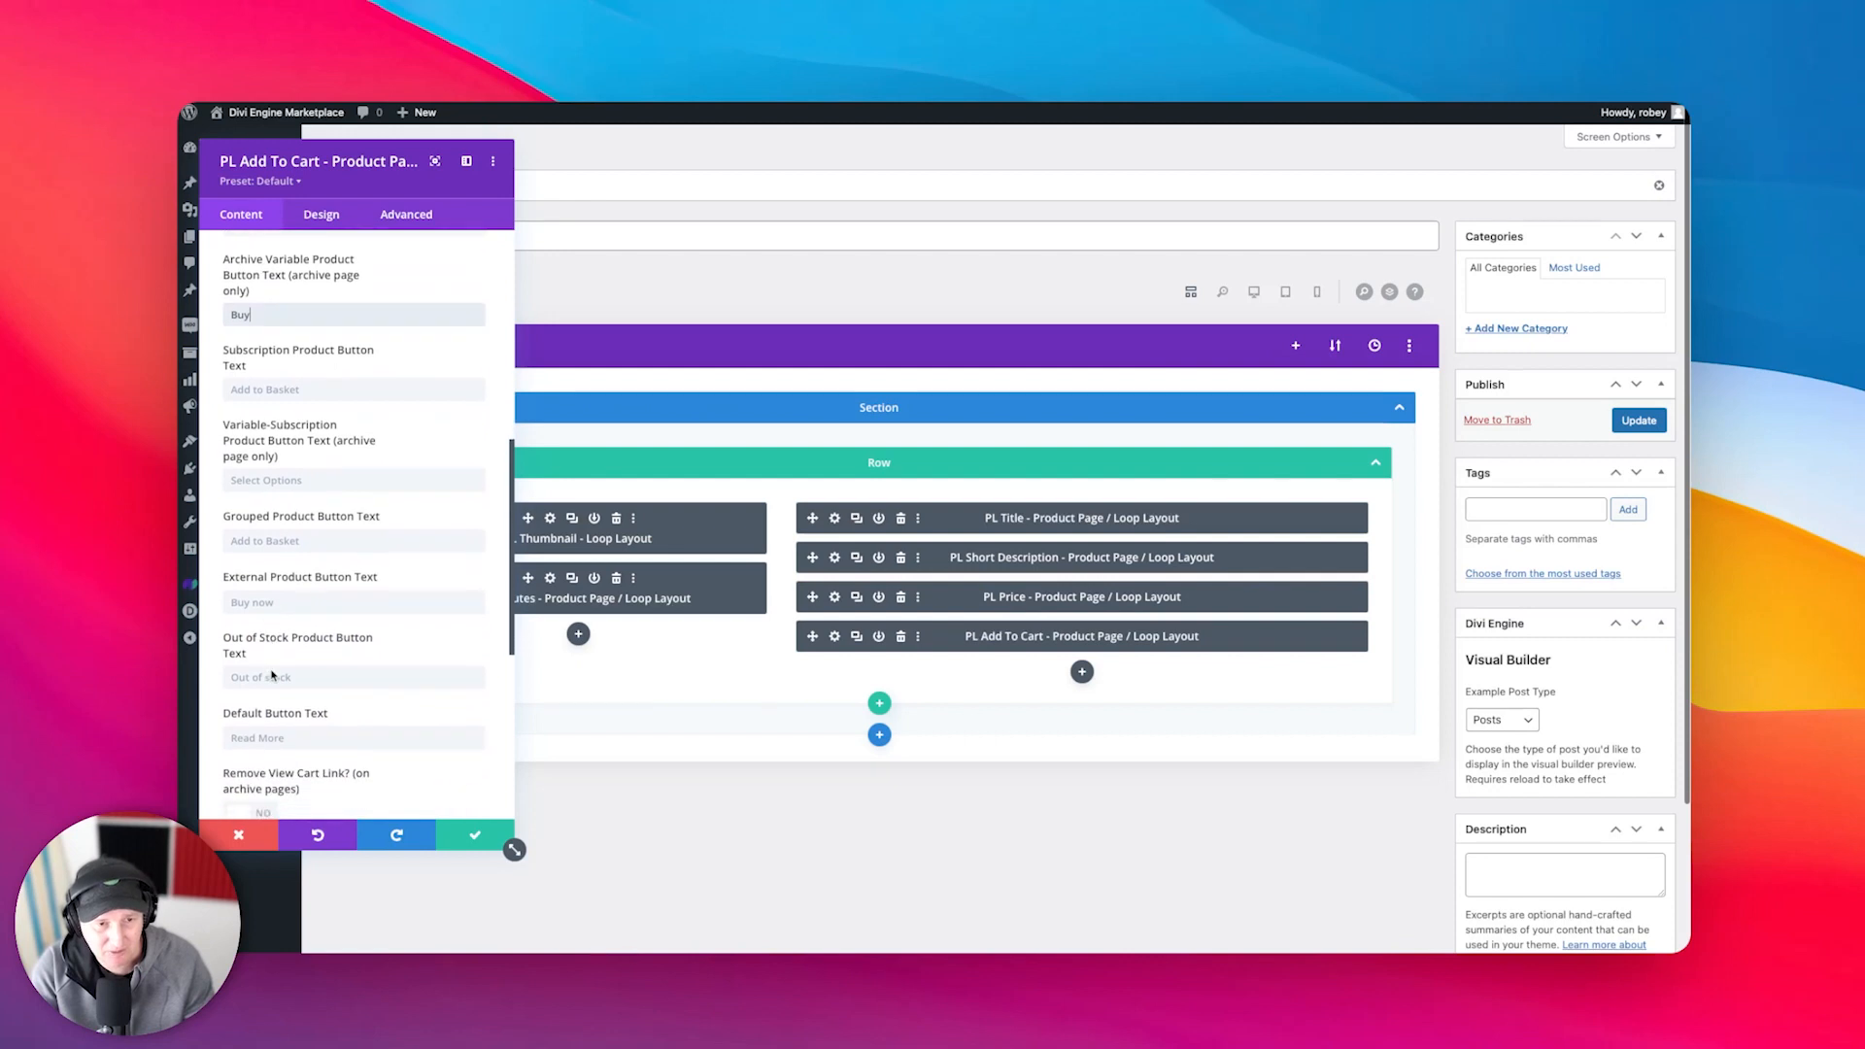
{"action": "scroll", "coordinate": [323, 561], "scroll_direction": "down", "scroll_amount": 2}
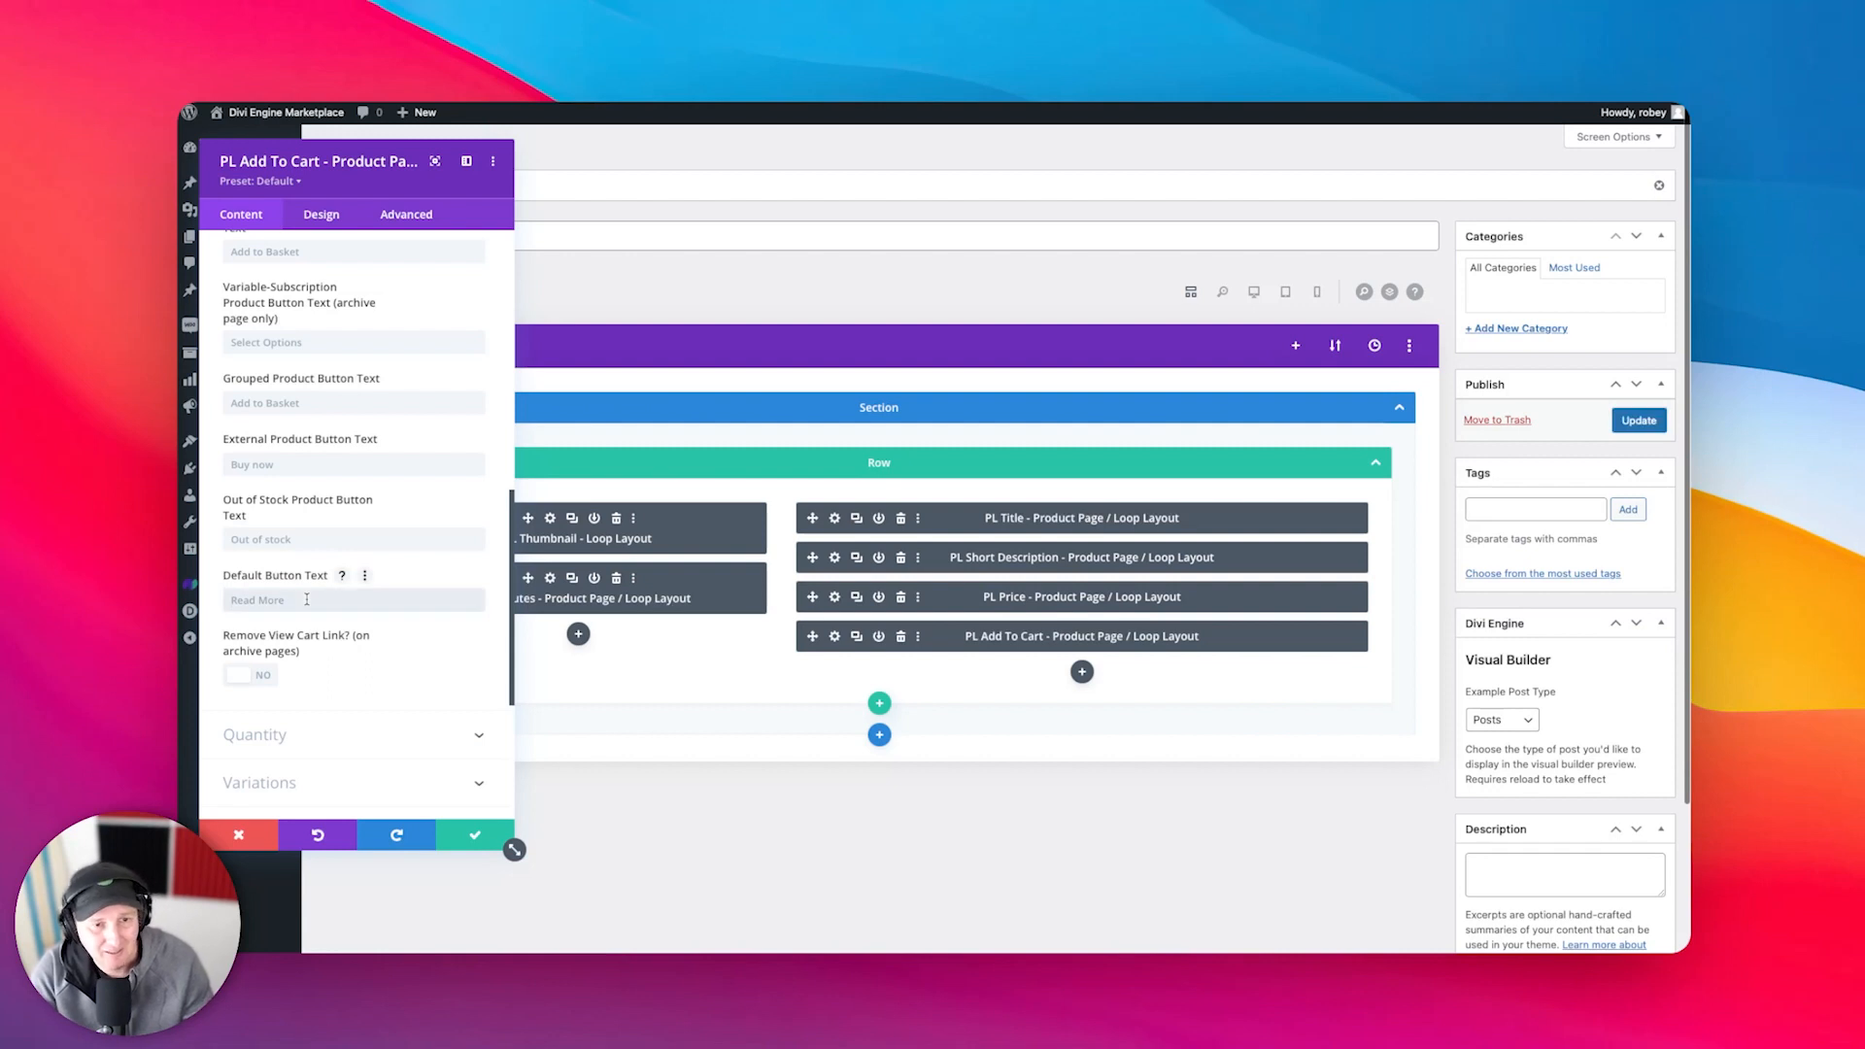
{"action": "scroll", "coordinate": [372, 622], "scroll_direction": "down", "scroll_amount": 4}
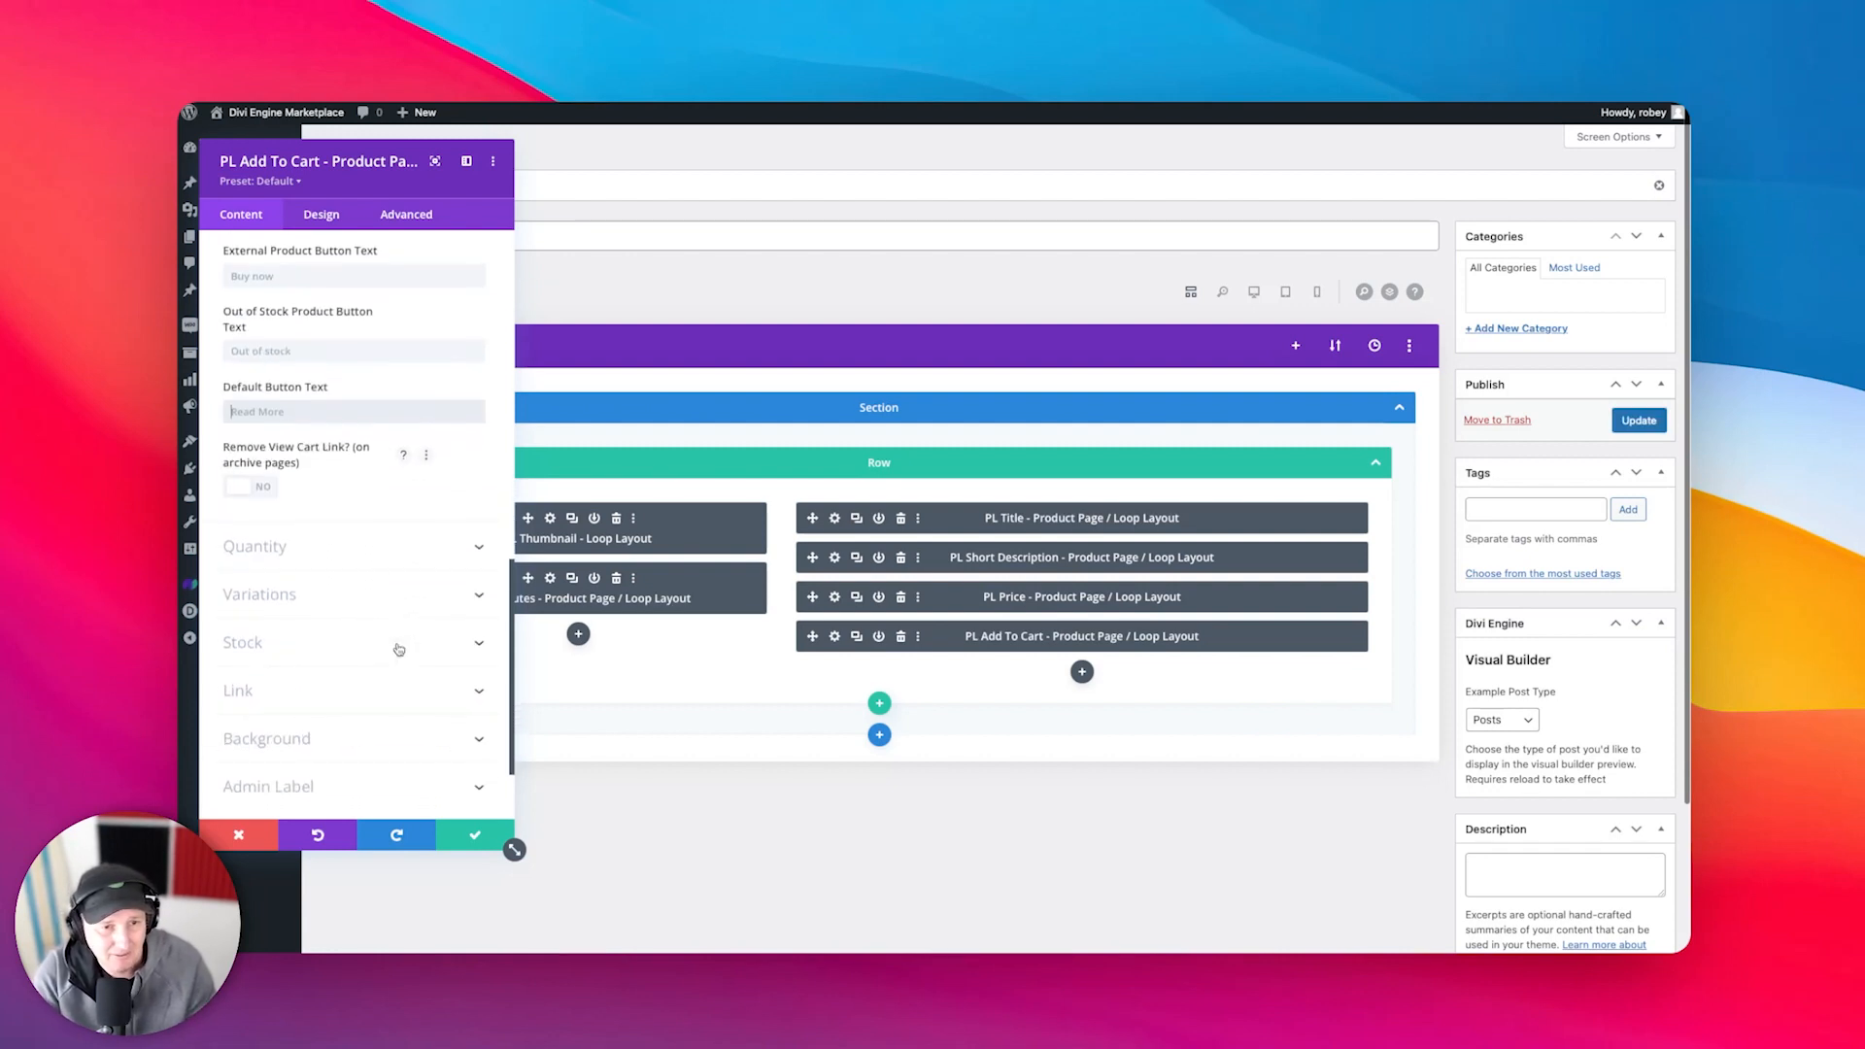
{"action": "left_click", "coordinate": [393, 563]}
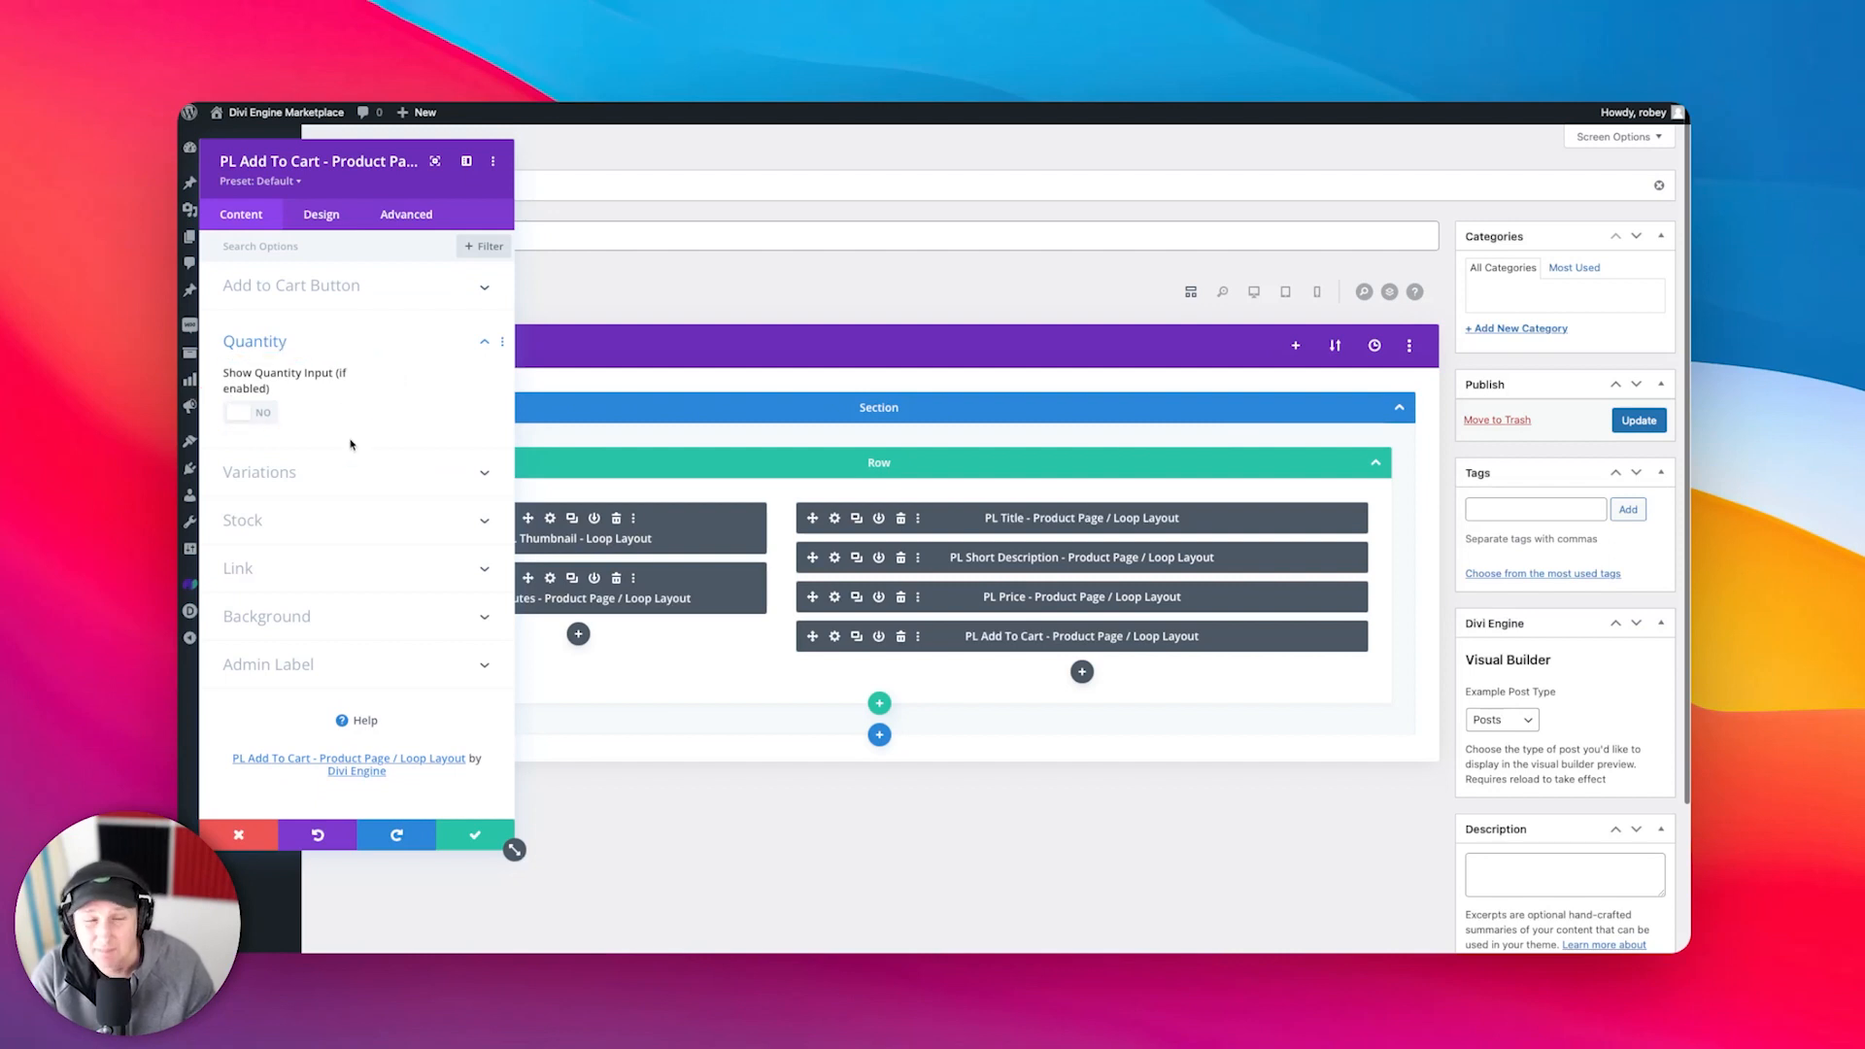
{"action": "left_click", "coordinate": [321, 472]}
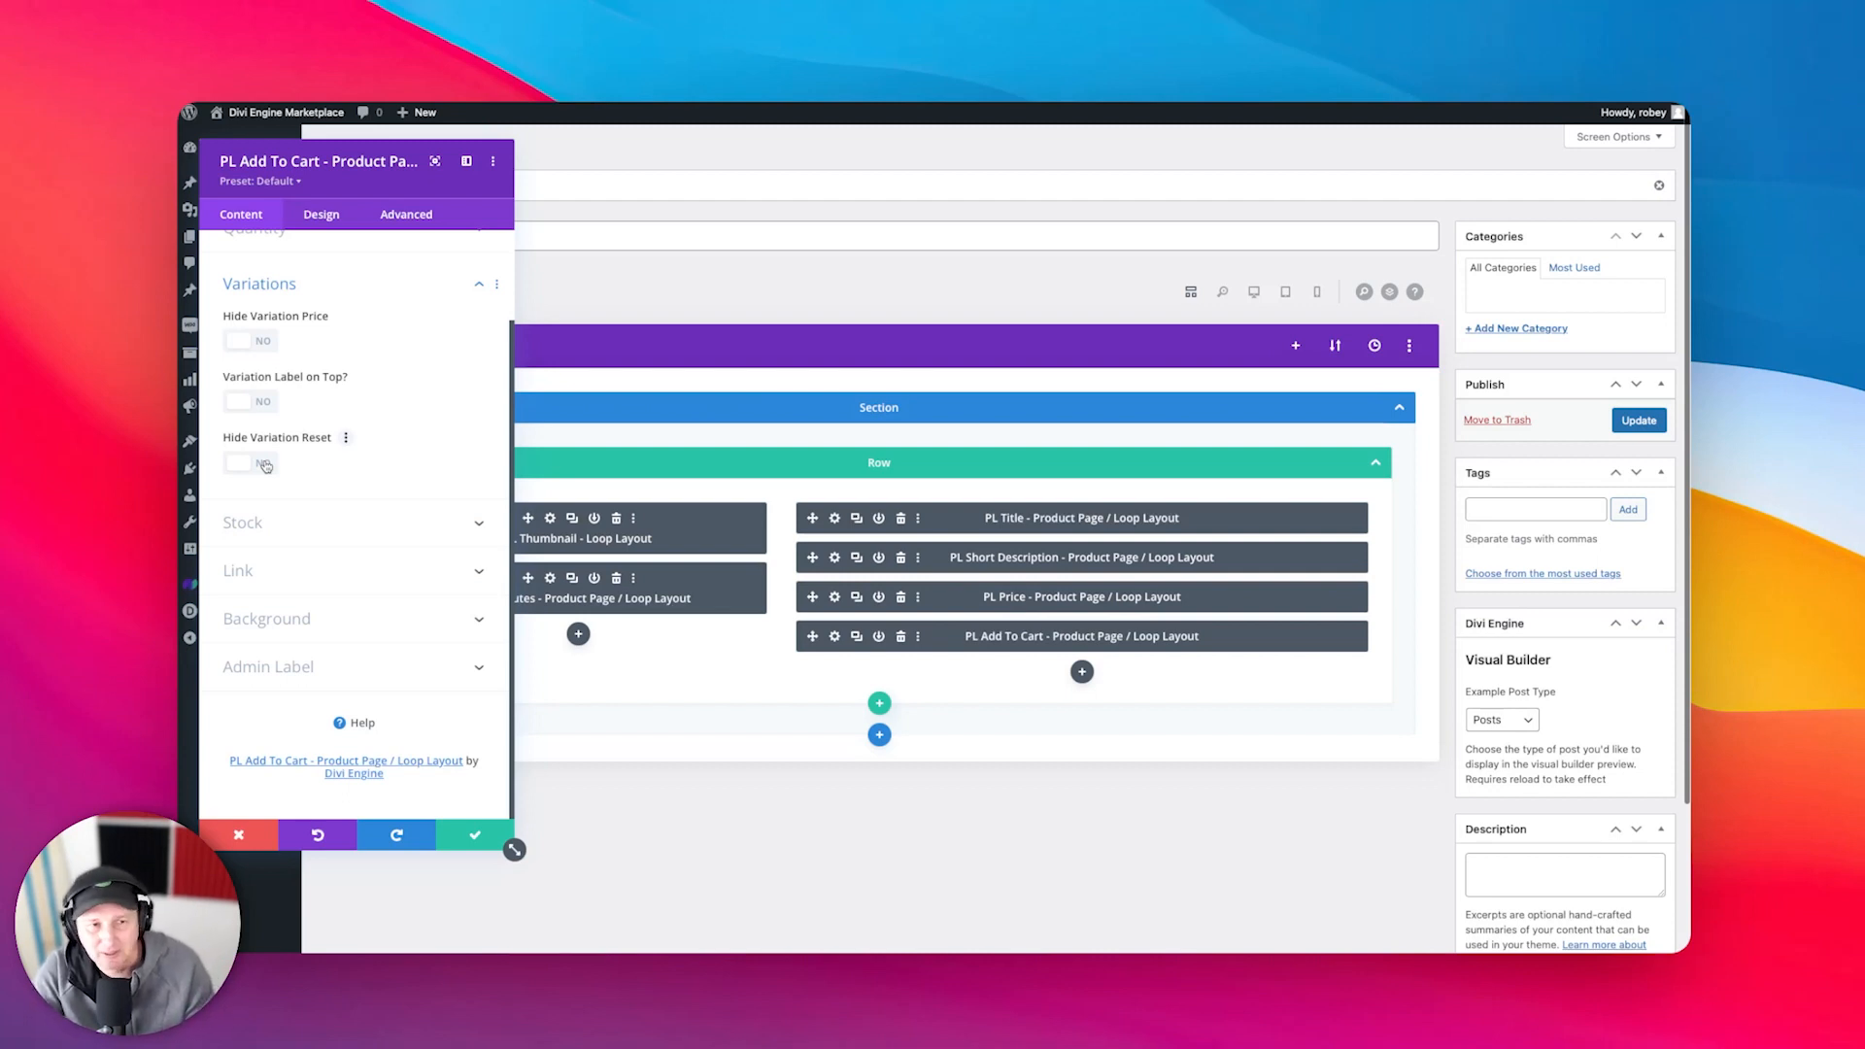
{"action": "left_click", "coordinate": [470, 838]}
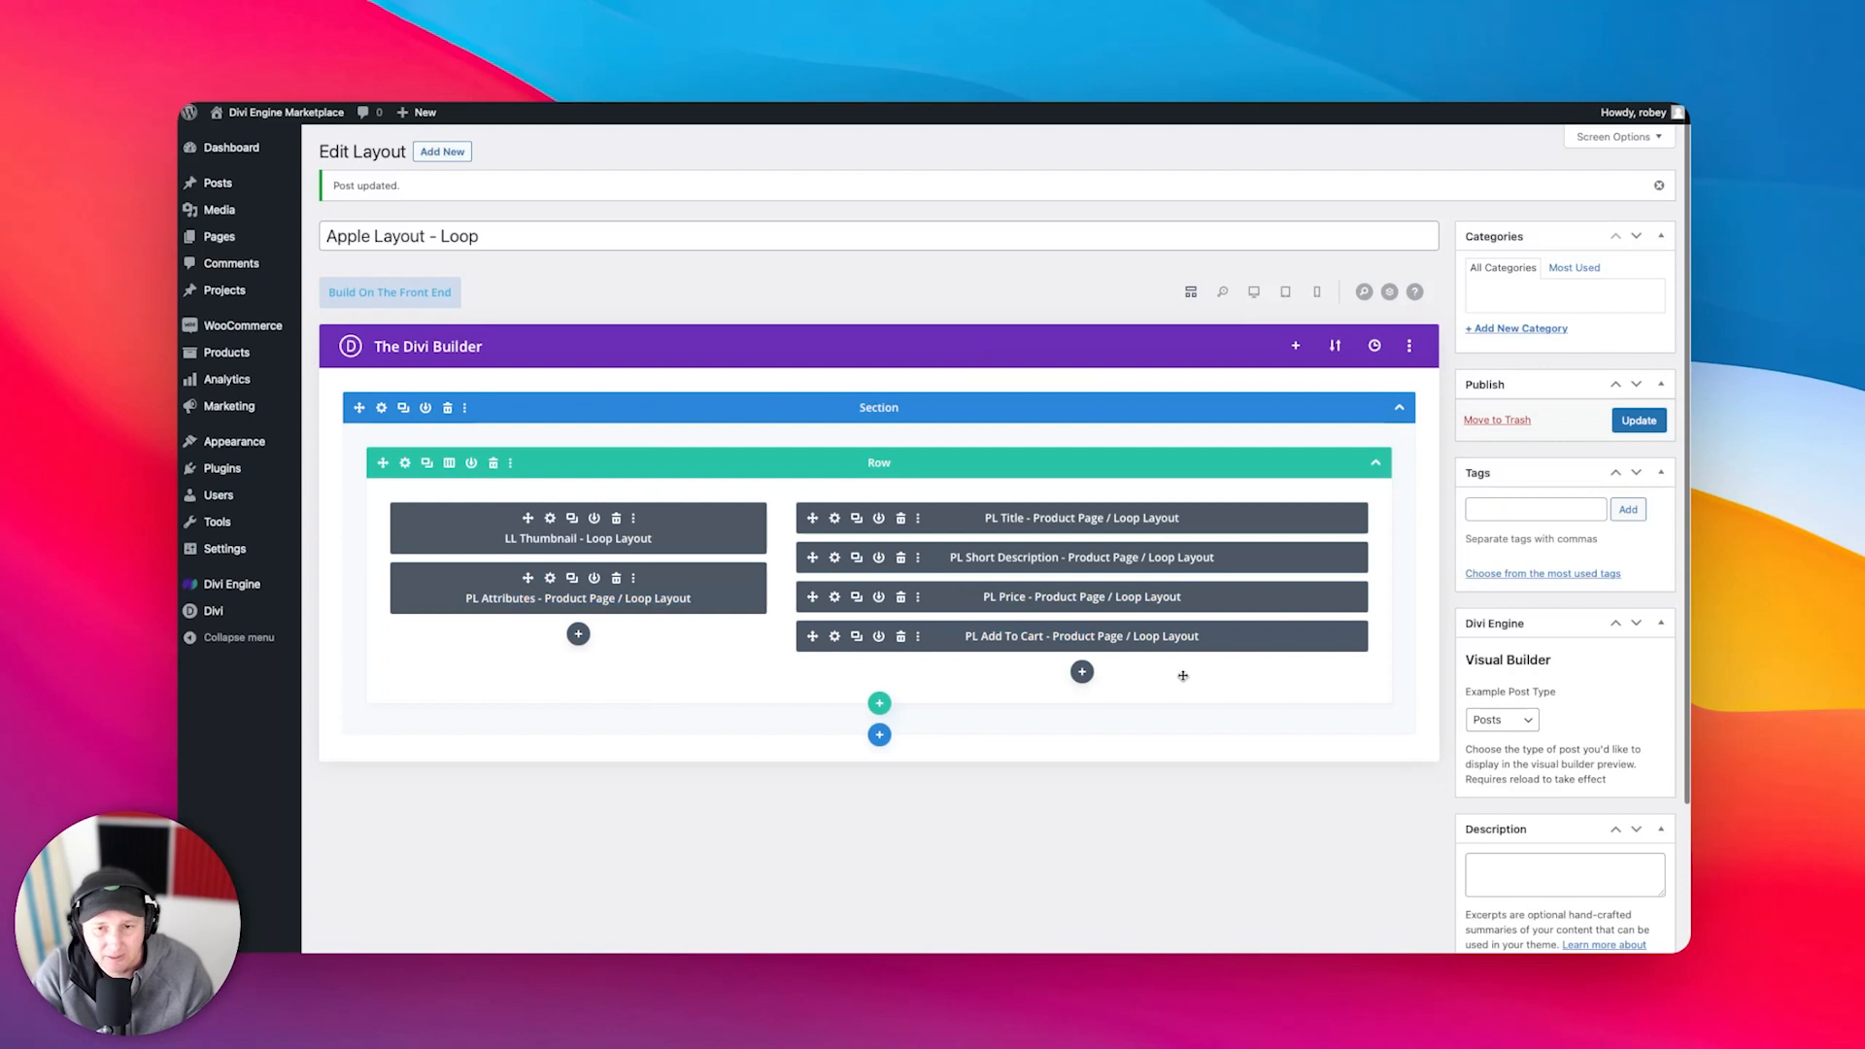
- Insert an LL View Product Btn - Loop Layout module below the PL Add To Cart module
{"action": "left_click", "coordinate": [1081, 671]}
{"action": "type", "text": "view"}
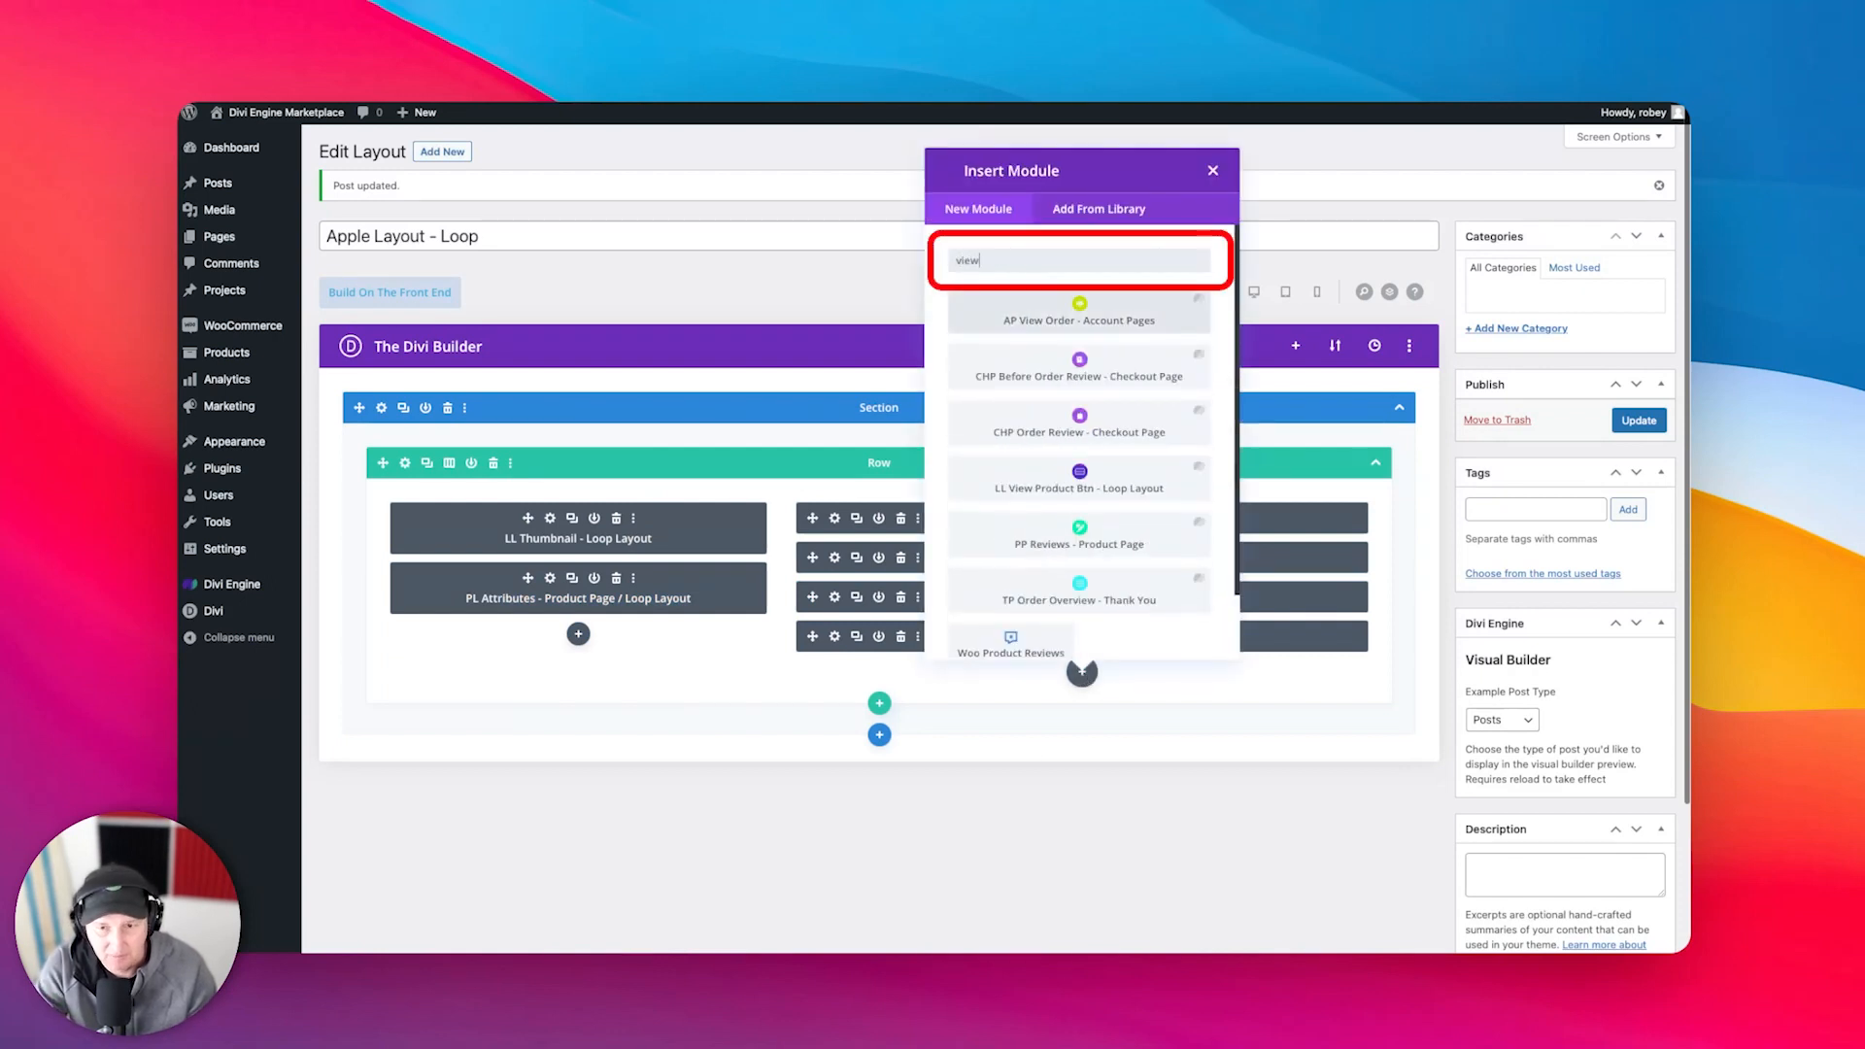
{"action": "scroll", "coordinate": [1090, 538], "scroll_direction": "down", "scroll_amount": 1}
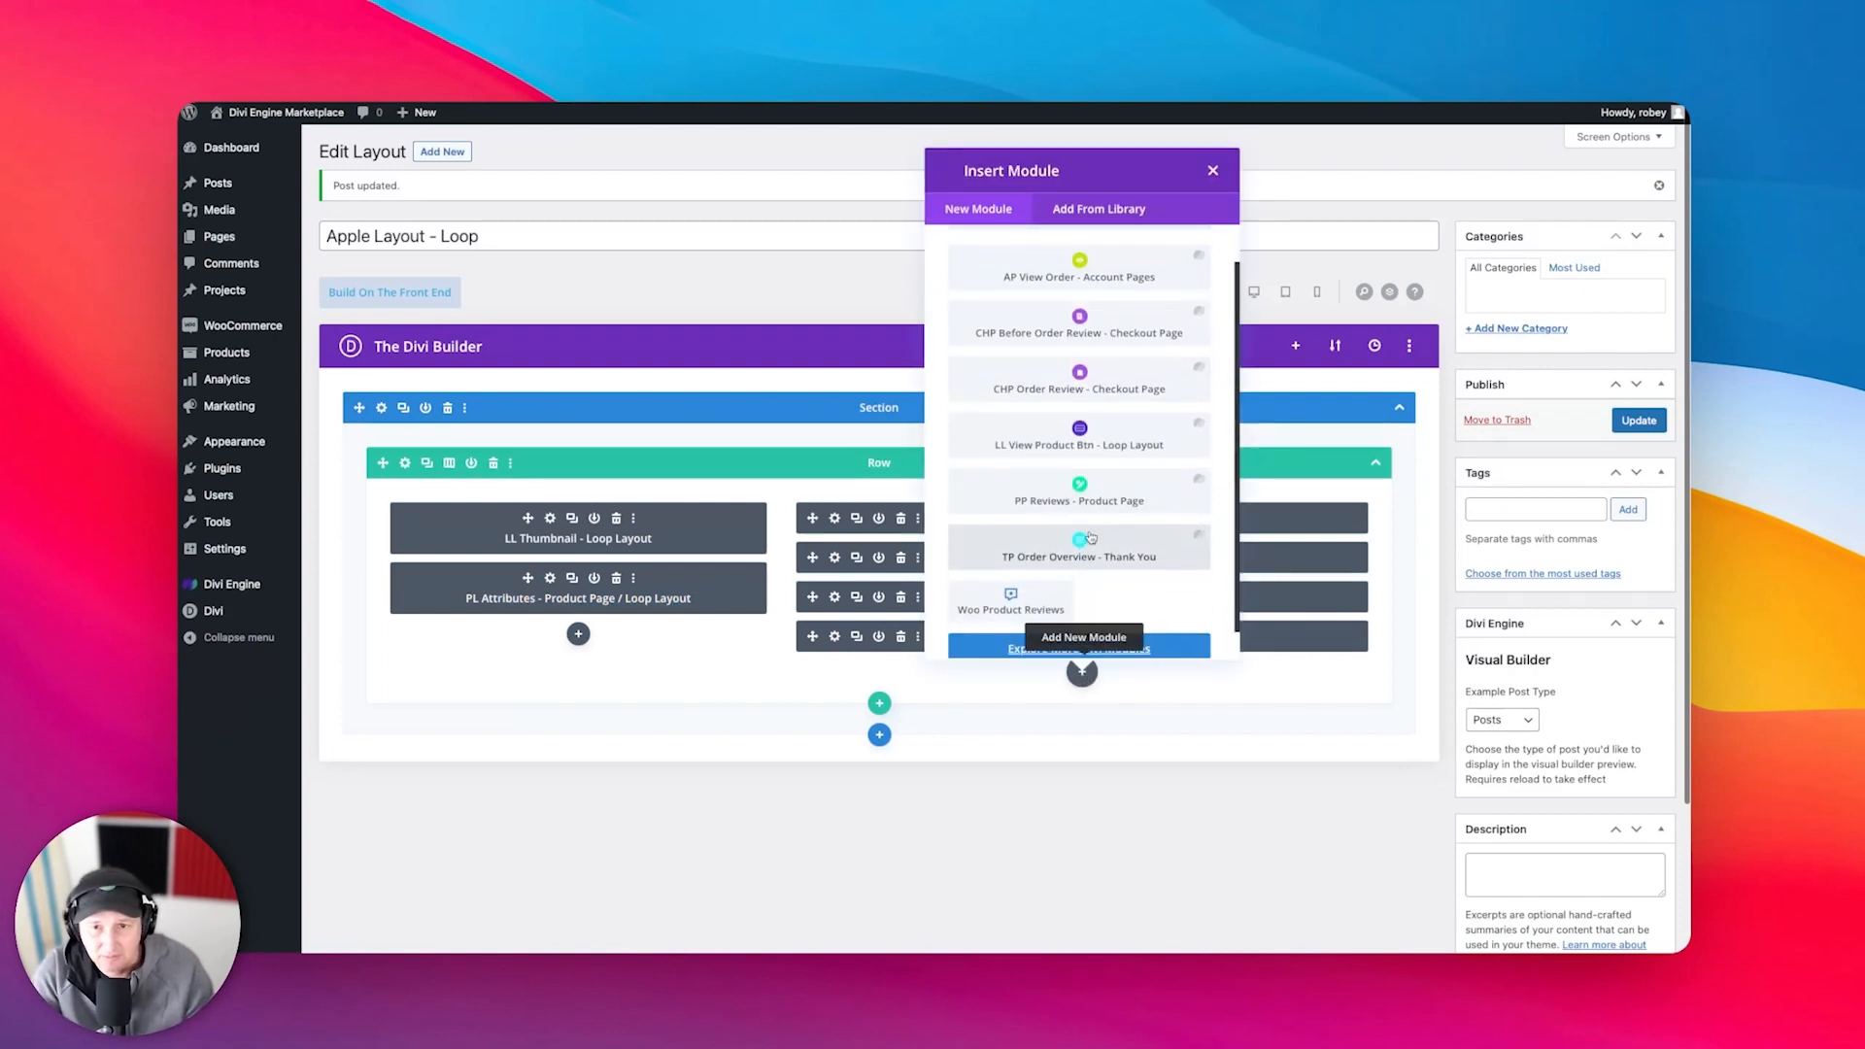
{"action": "left_click", "coordinate": [1018, 445]}
- Set the view product button's text to "Learn More", disable its button style and save the module settings
{"action": "left_click", "coordinate": [354, 342]}
{"action": "type", "text": "Learn More"}
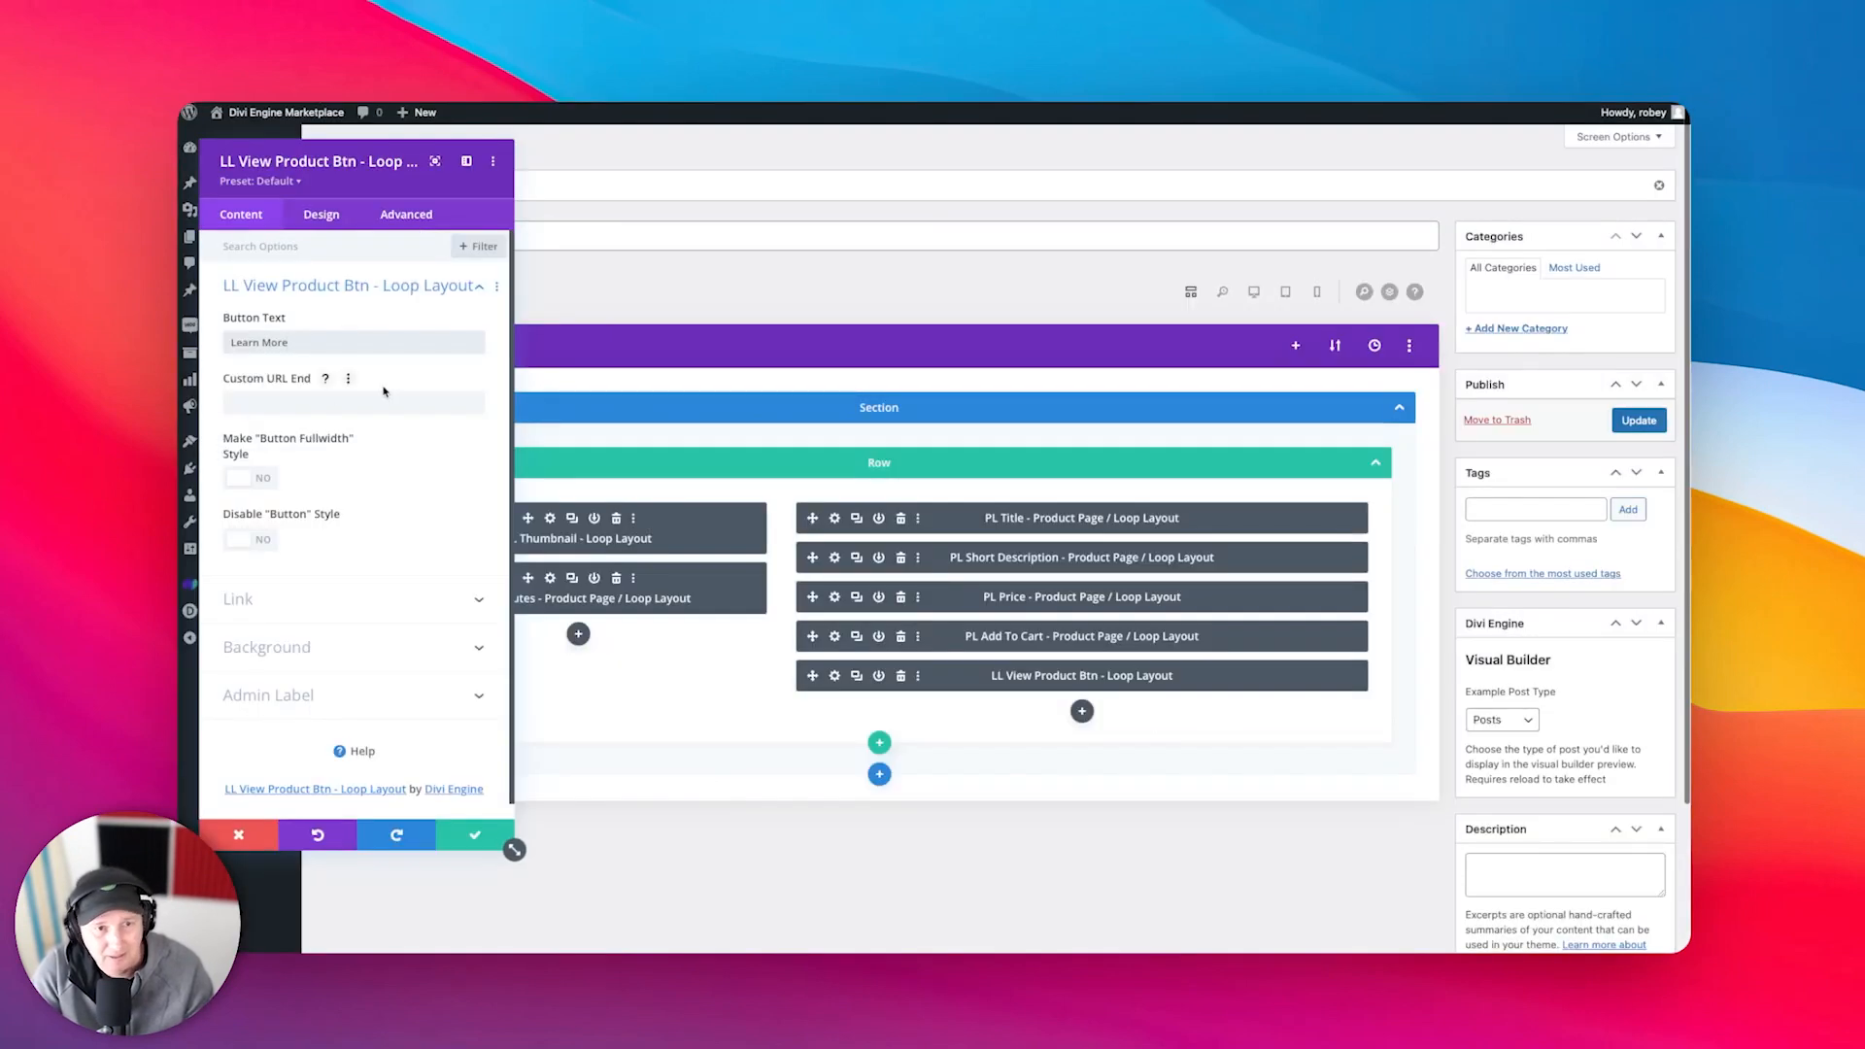
{"action": "left_click", "coordinate": [254, 542]}
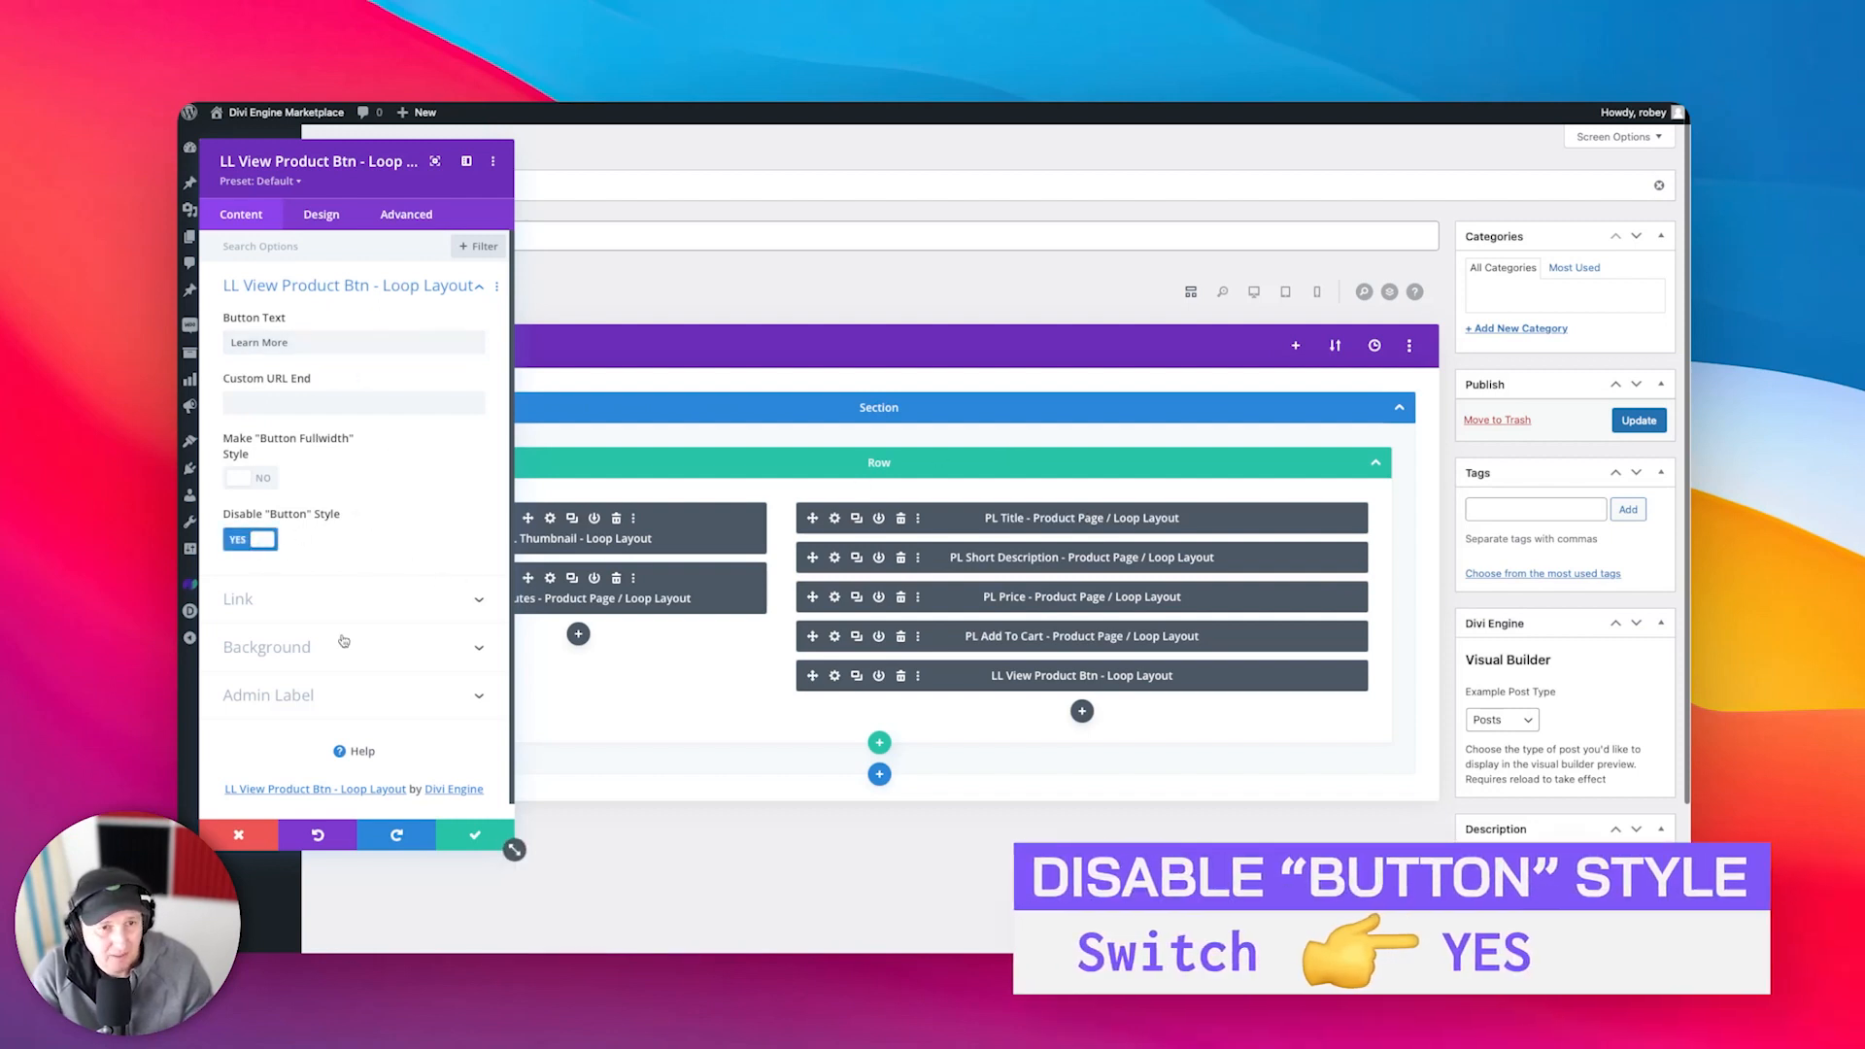
{"action": "left_click", "coordinate": [318, 226]}
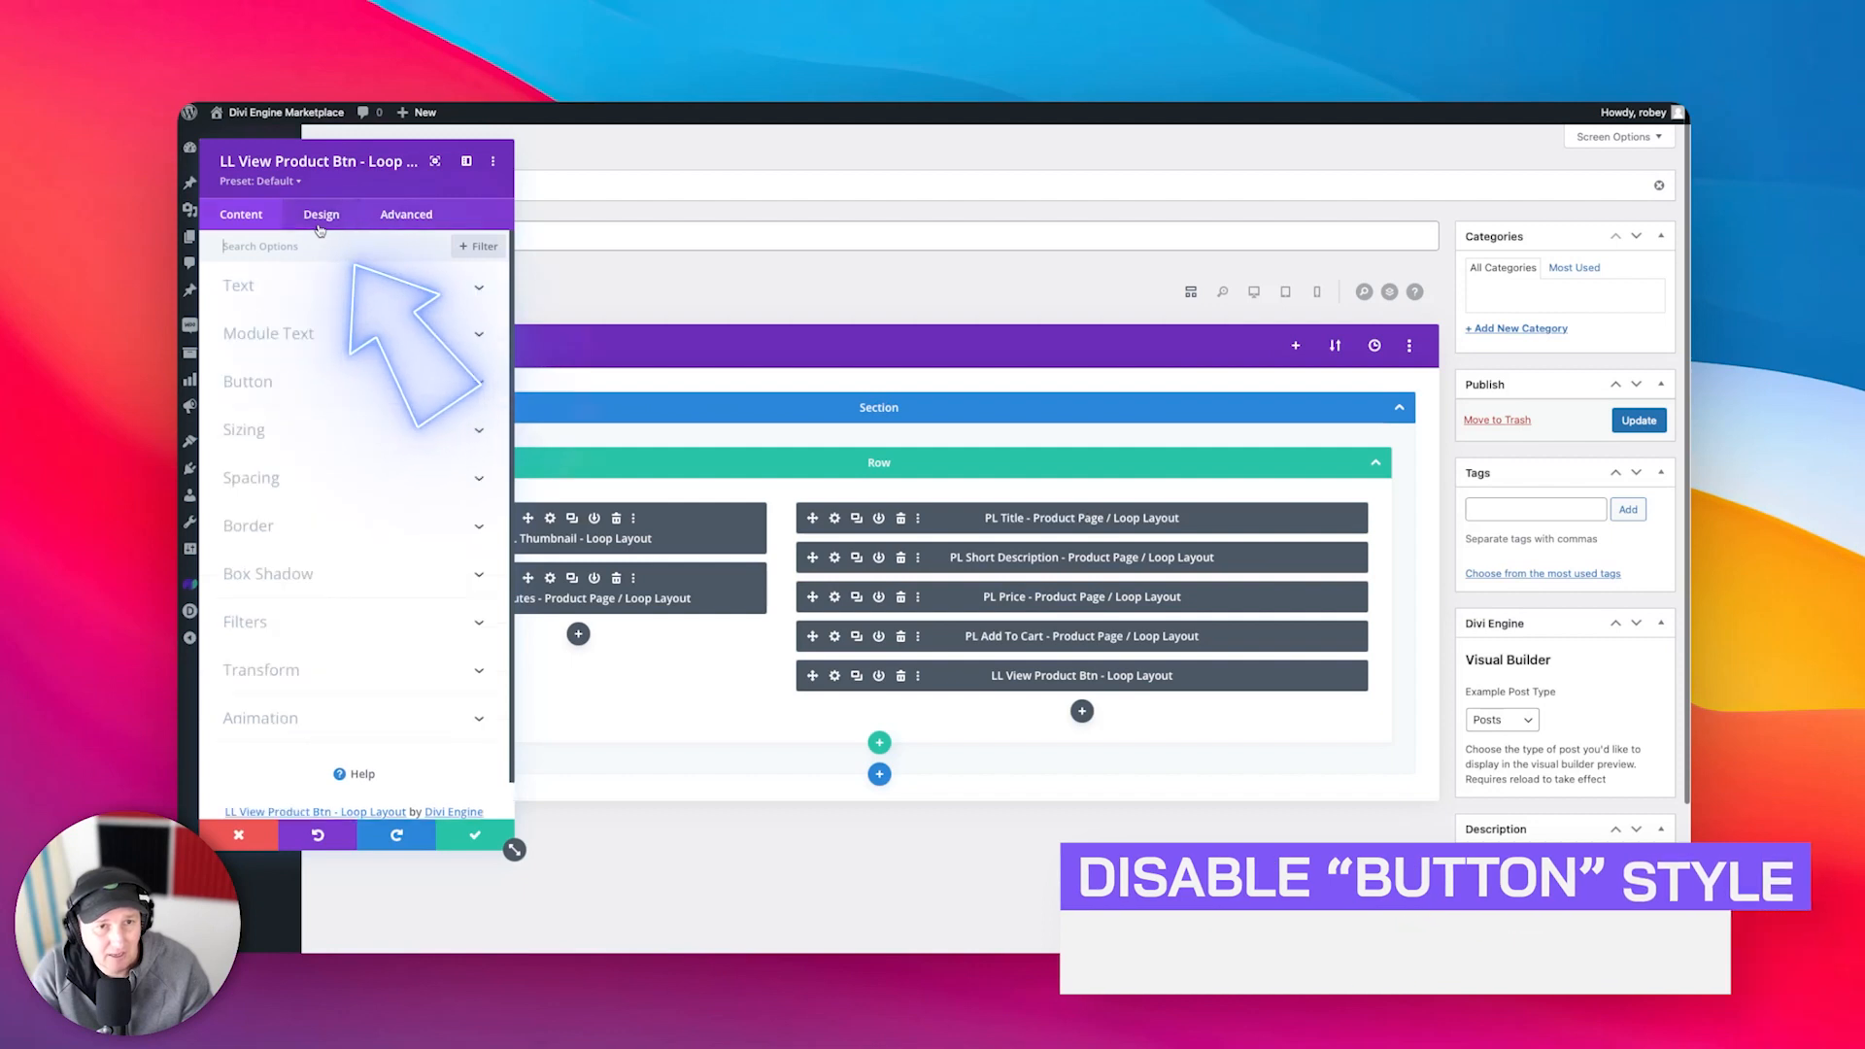
{"action": "left_click", "coordinate": [303, 381]}
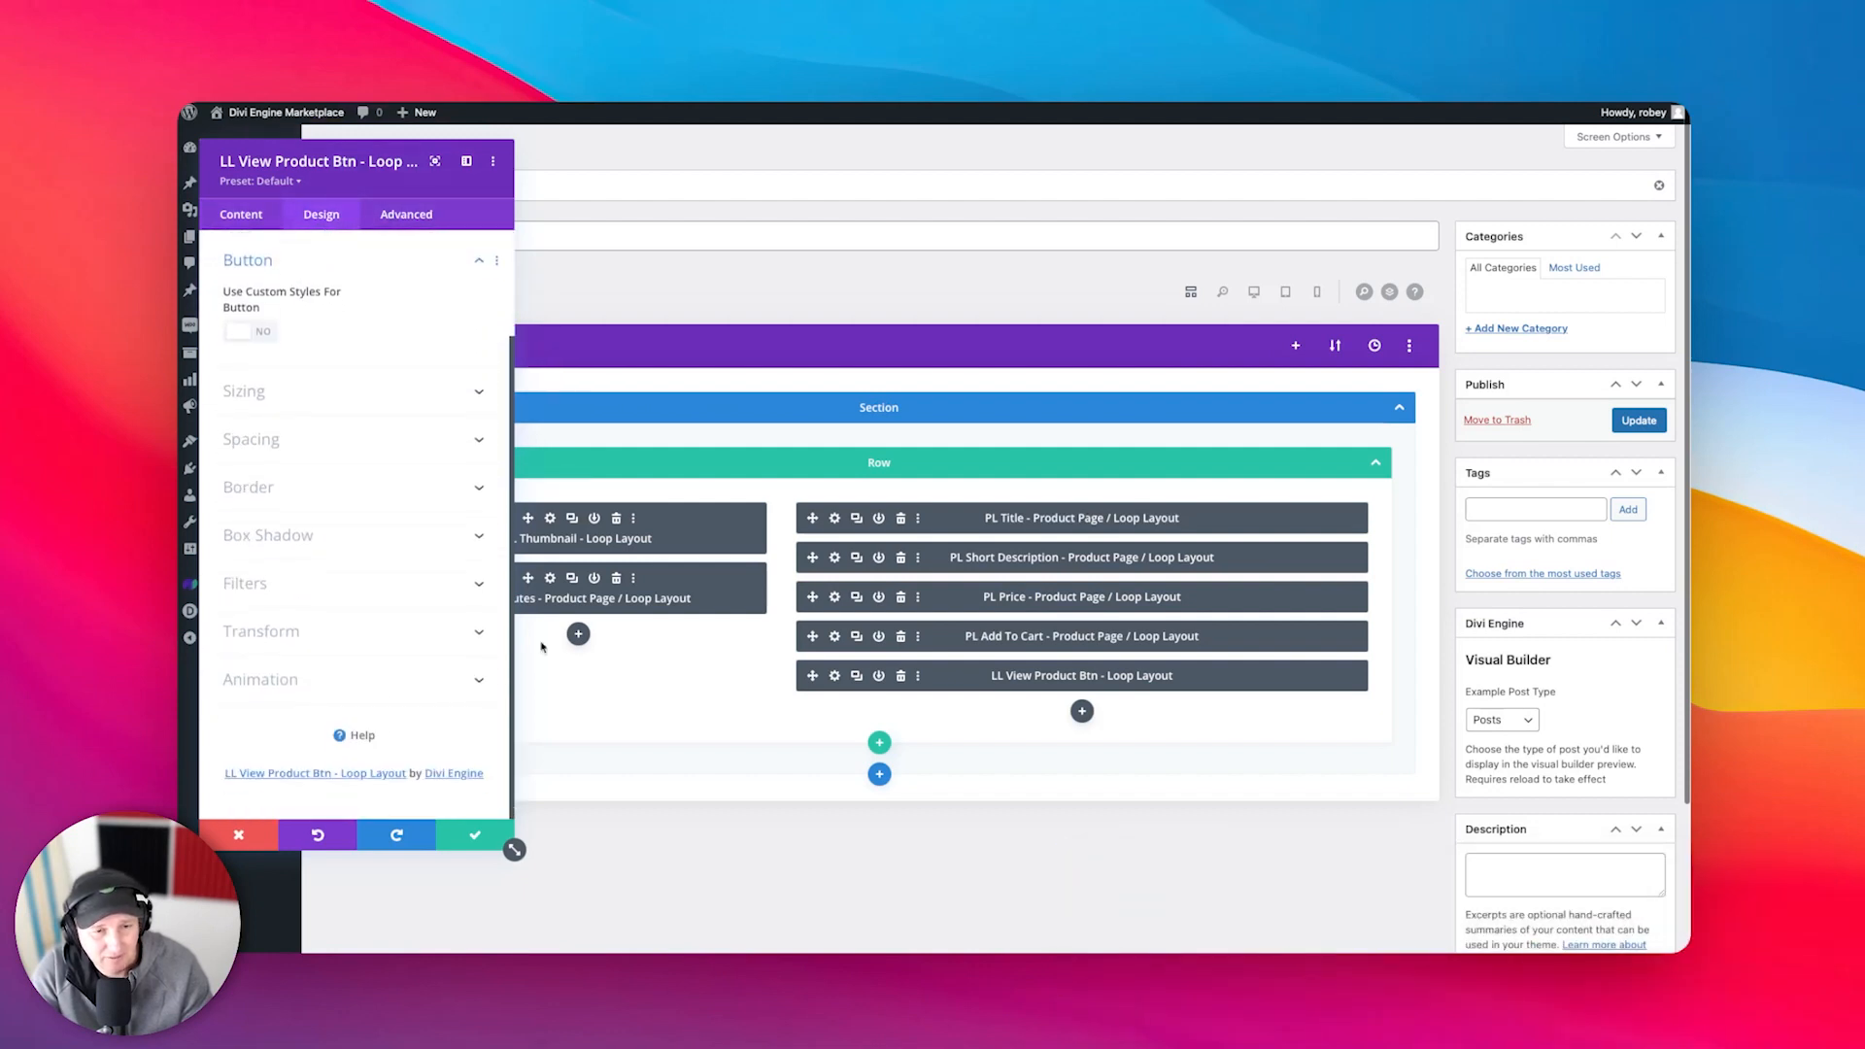
{"action": "left_click", "coordinate": [449, 839]}
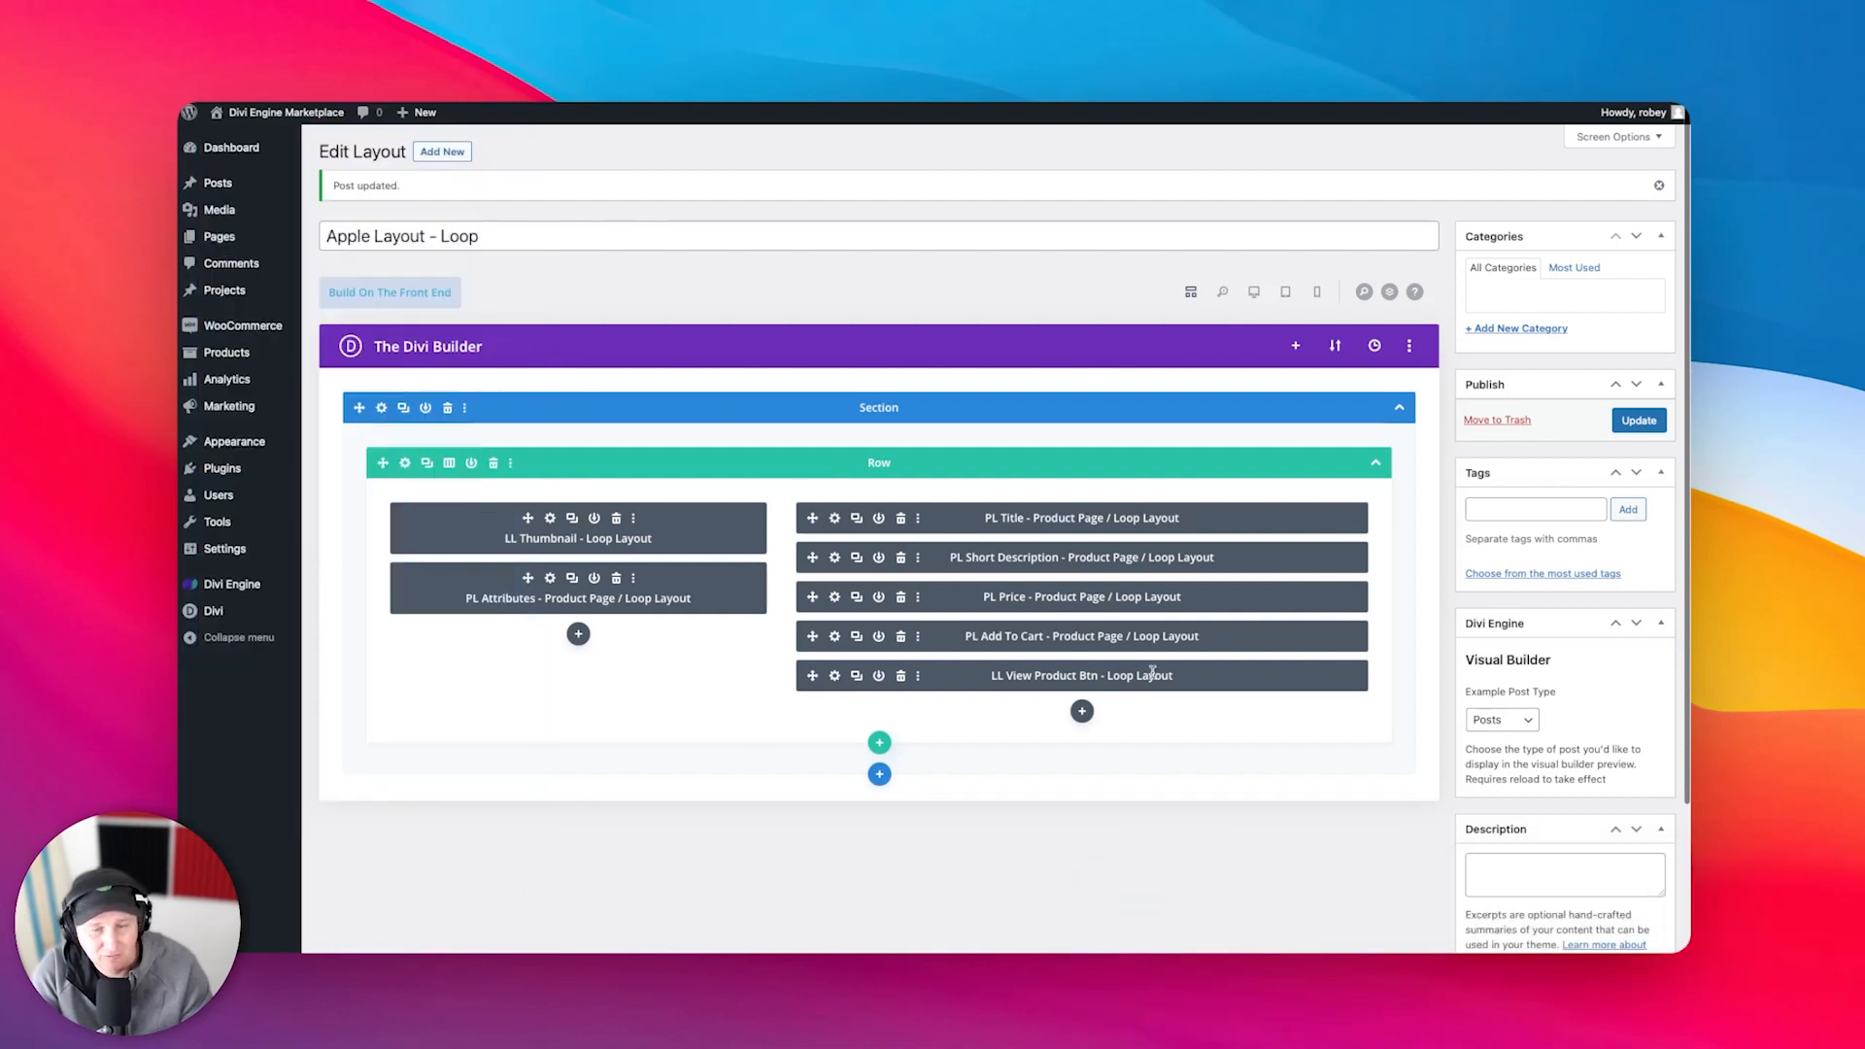
- Update the loop layout and check the product cards on the shop page
{"action": "left_click", "coordinate": [1649, 419]}
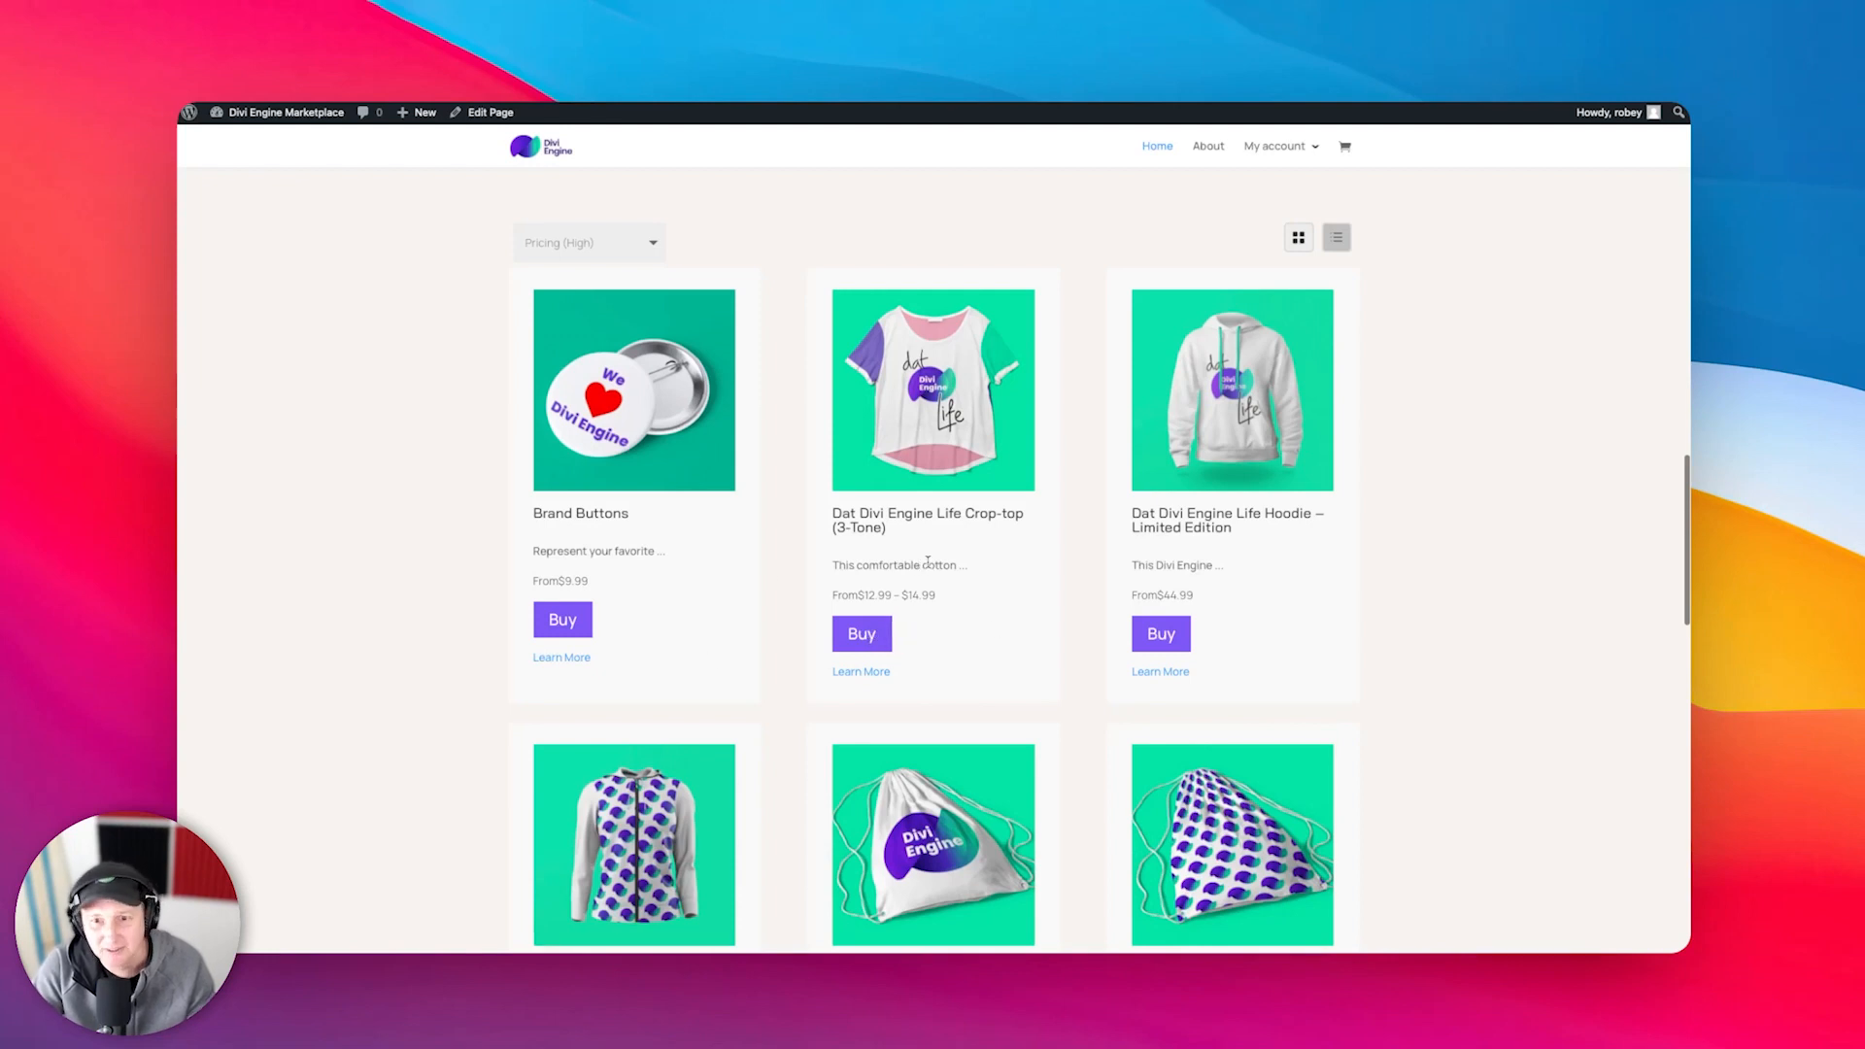
{"action": "scroll", "coordinate": [929, 564], "scroll_direction": "down", "scroll_amount": 3}
{"action": "scroll", "coordinate": [929, 567], "scroll_direction": "up", "scroll_amount": 5}
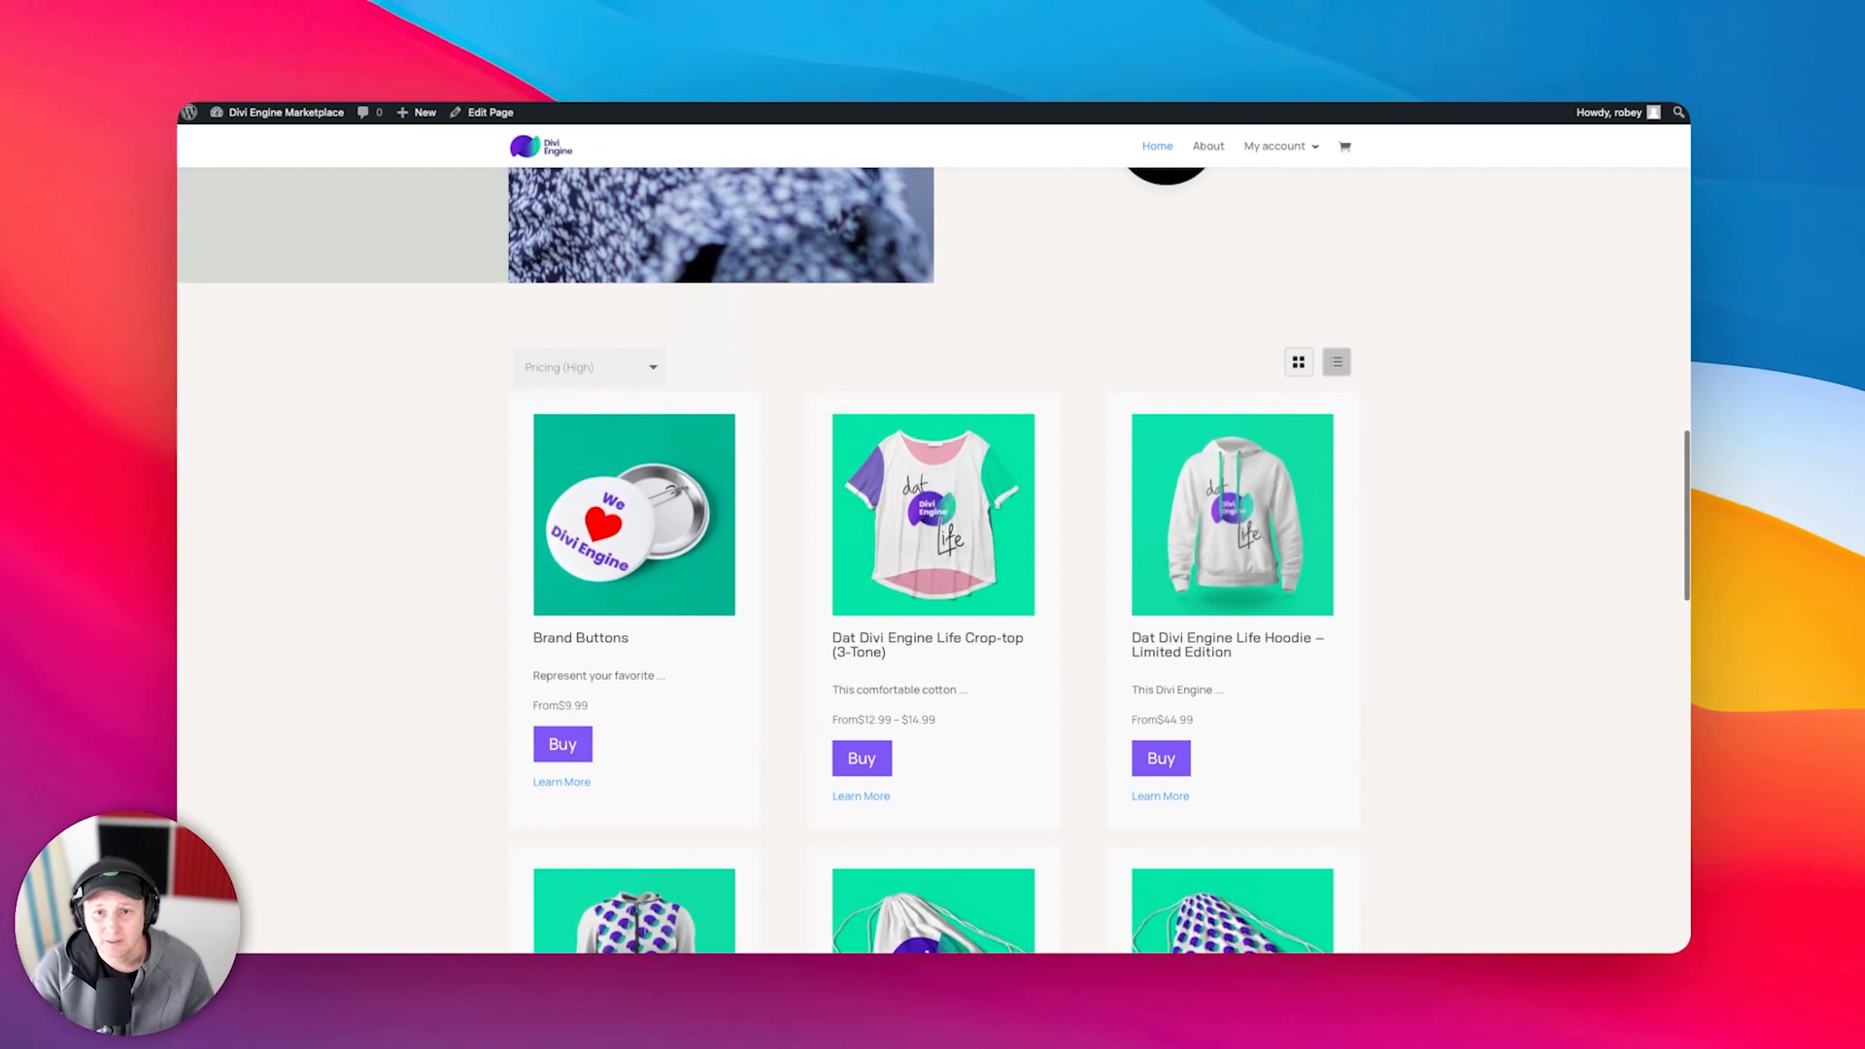
{"action": "scroll", "coordinate": [1378, 416], "scroll_direction": "down", "scroll_amount": 10}
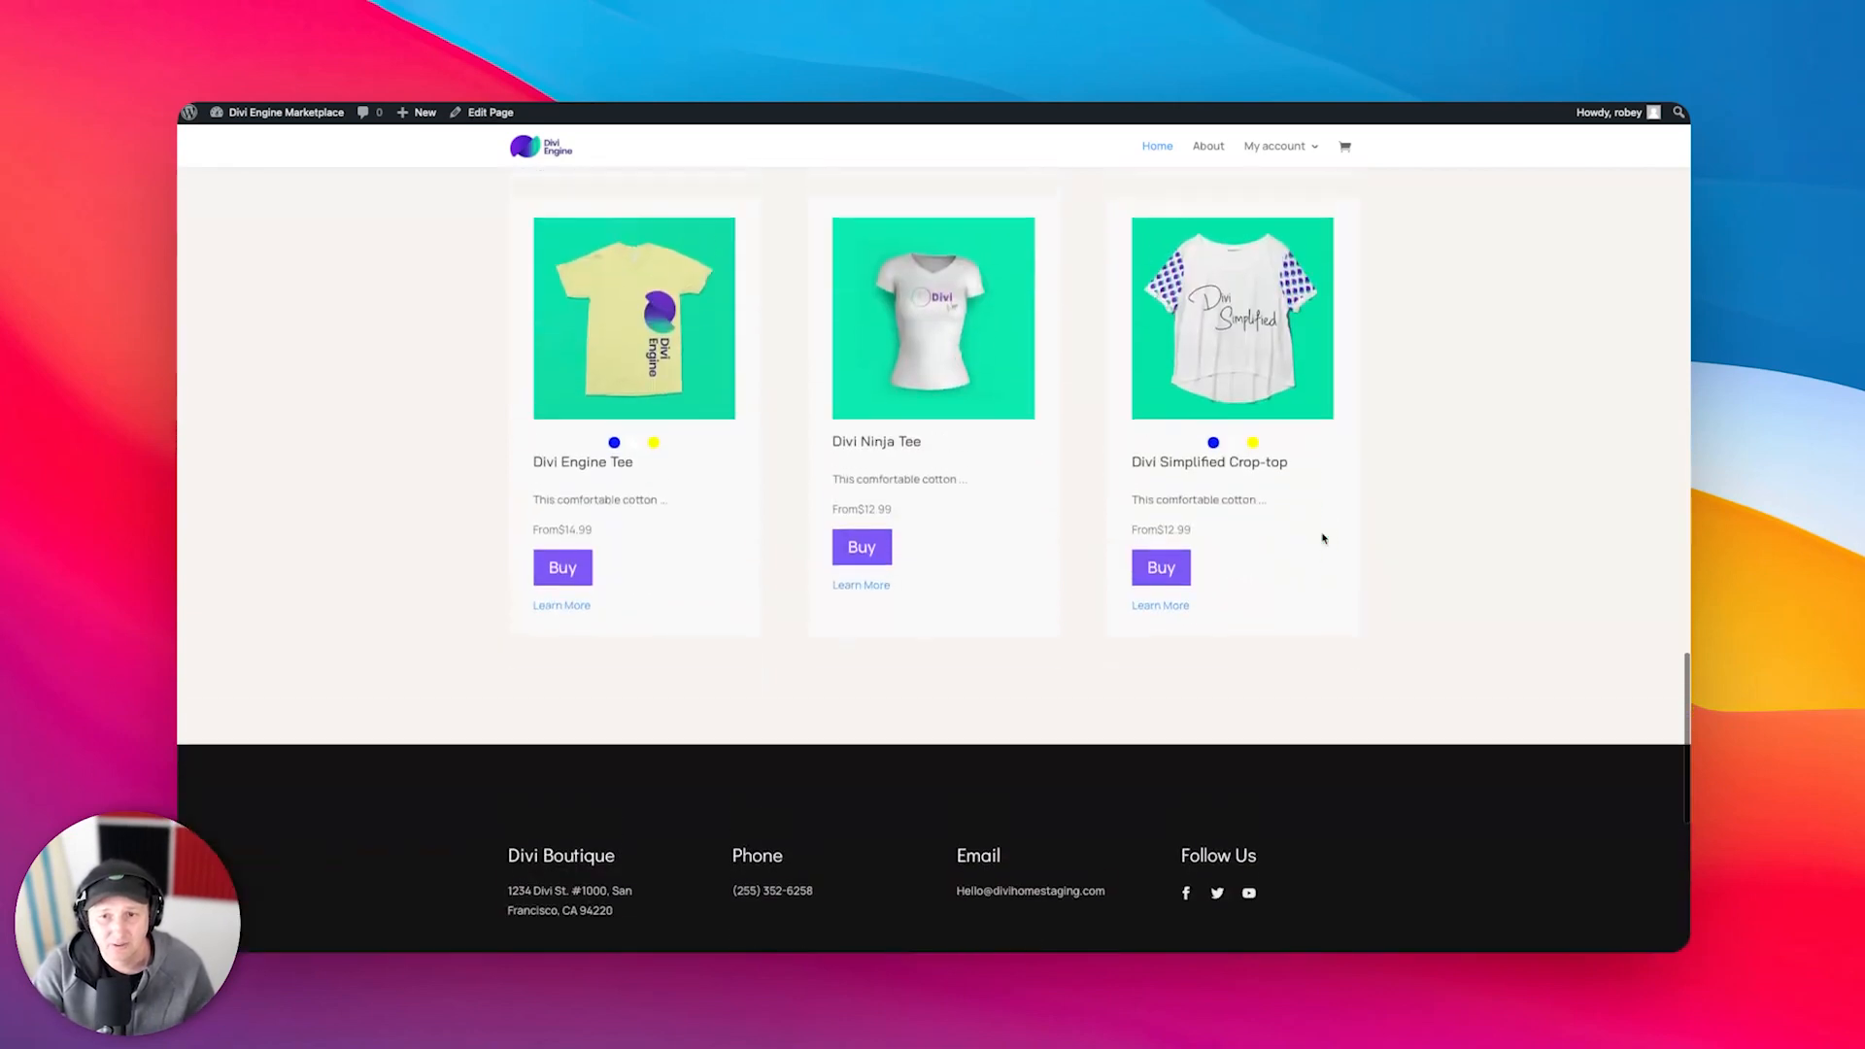
{"action": "scroll", "coordinate": [1323, 539], "scroll_direction": "up", "scroll_amount": 2}
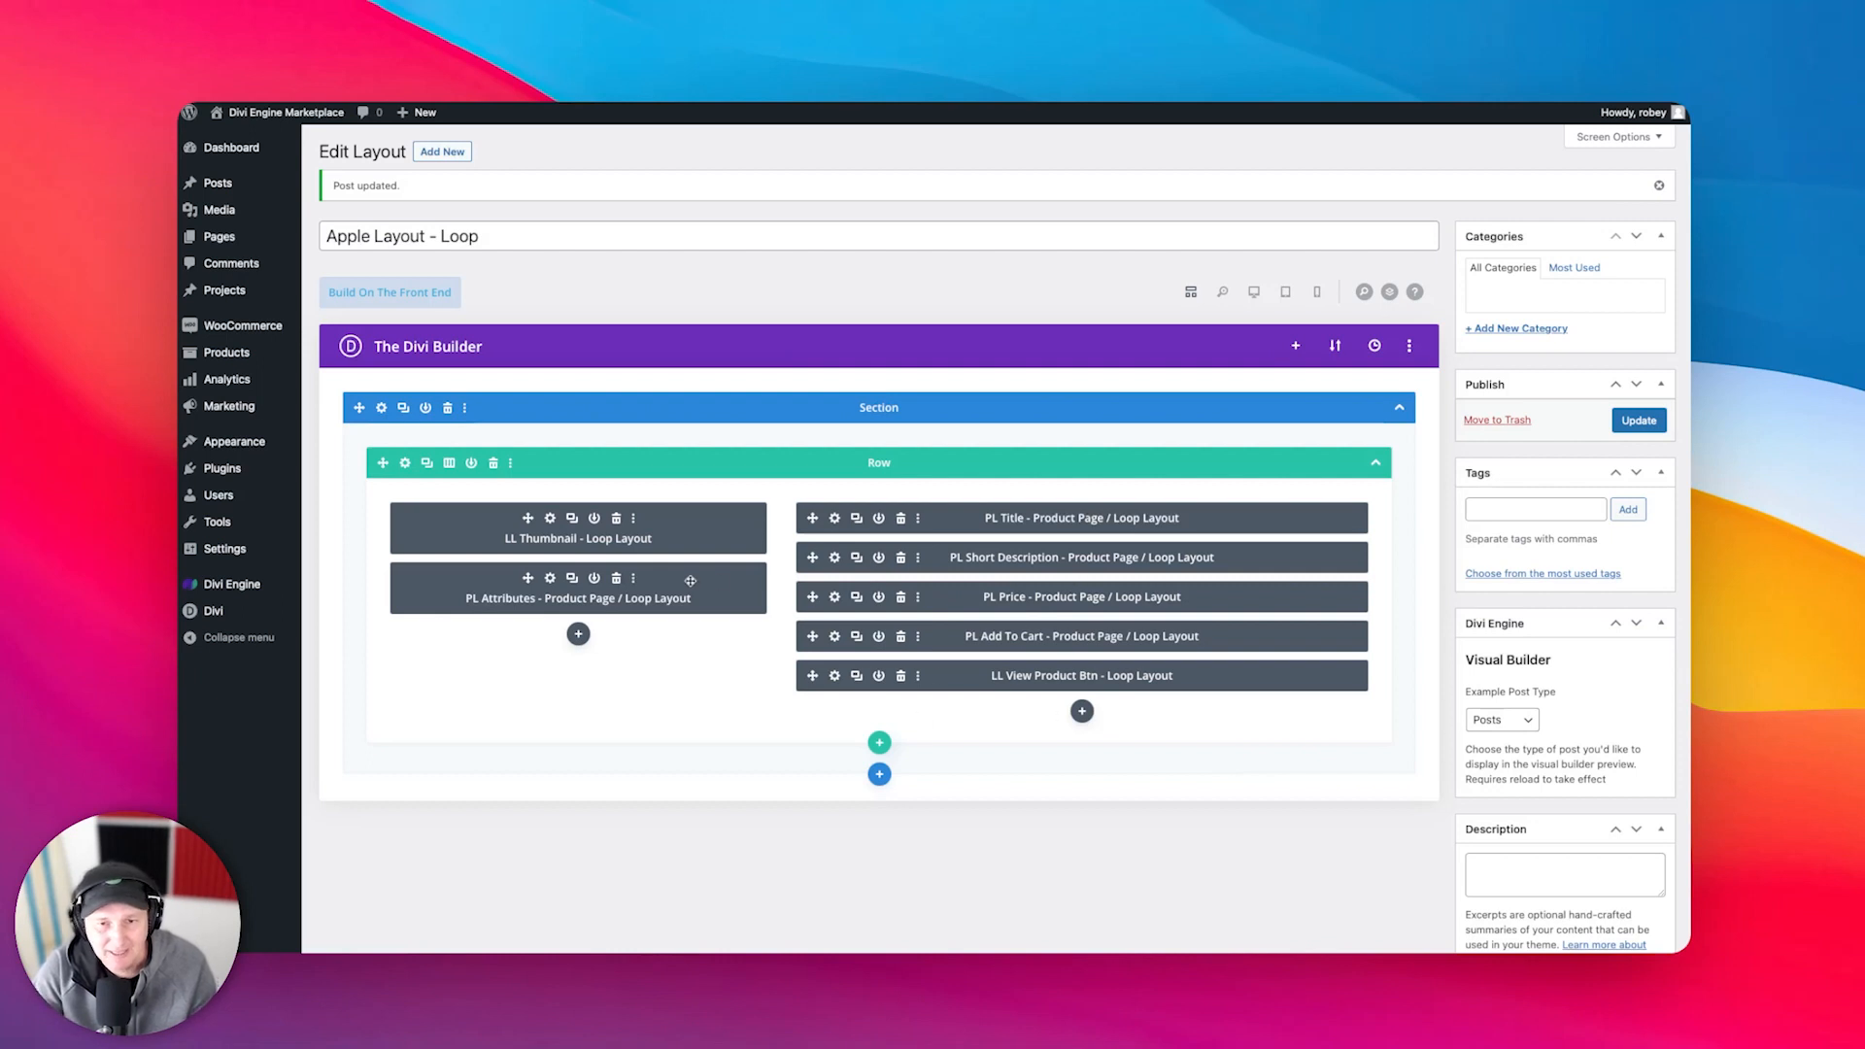
- Set the layout's example post type to Products and update the layout
{"action": "left_click", "coordinate": [1493, 720]}
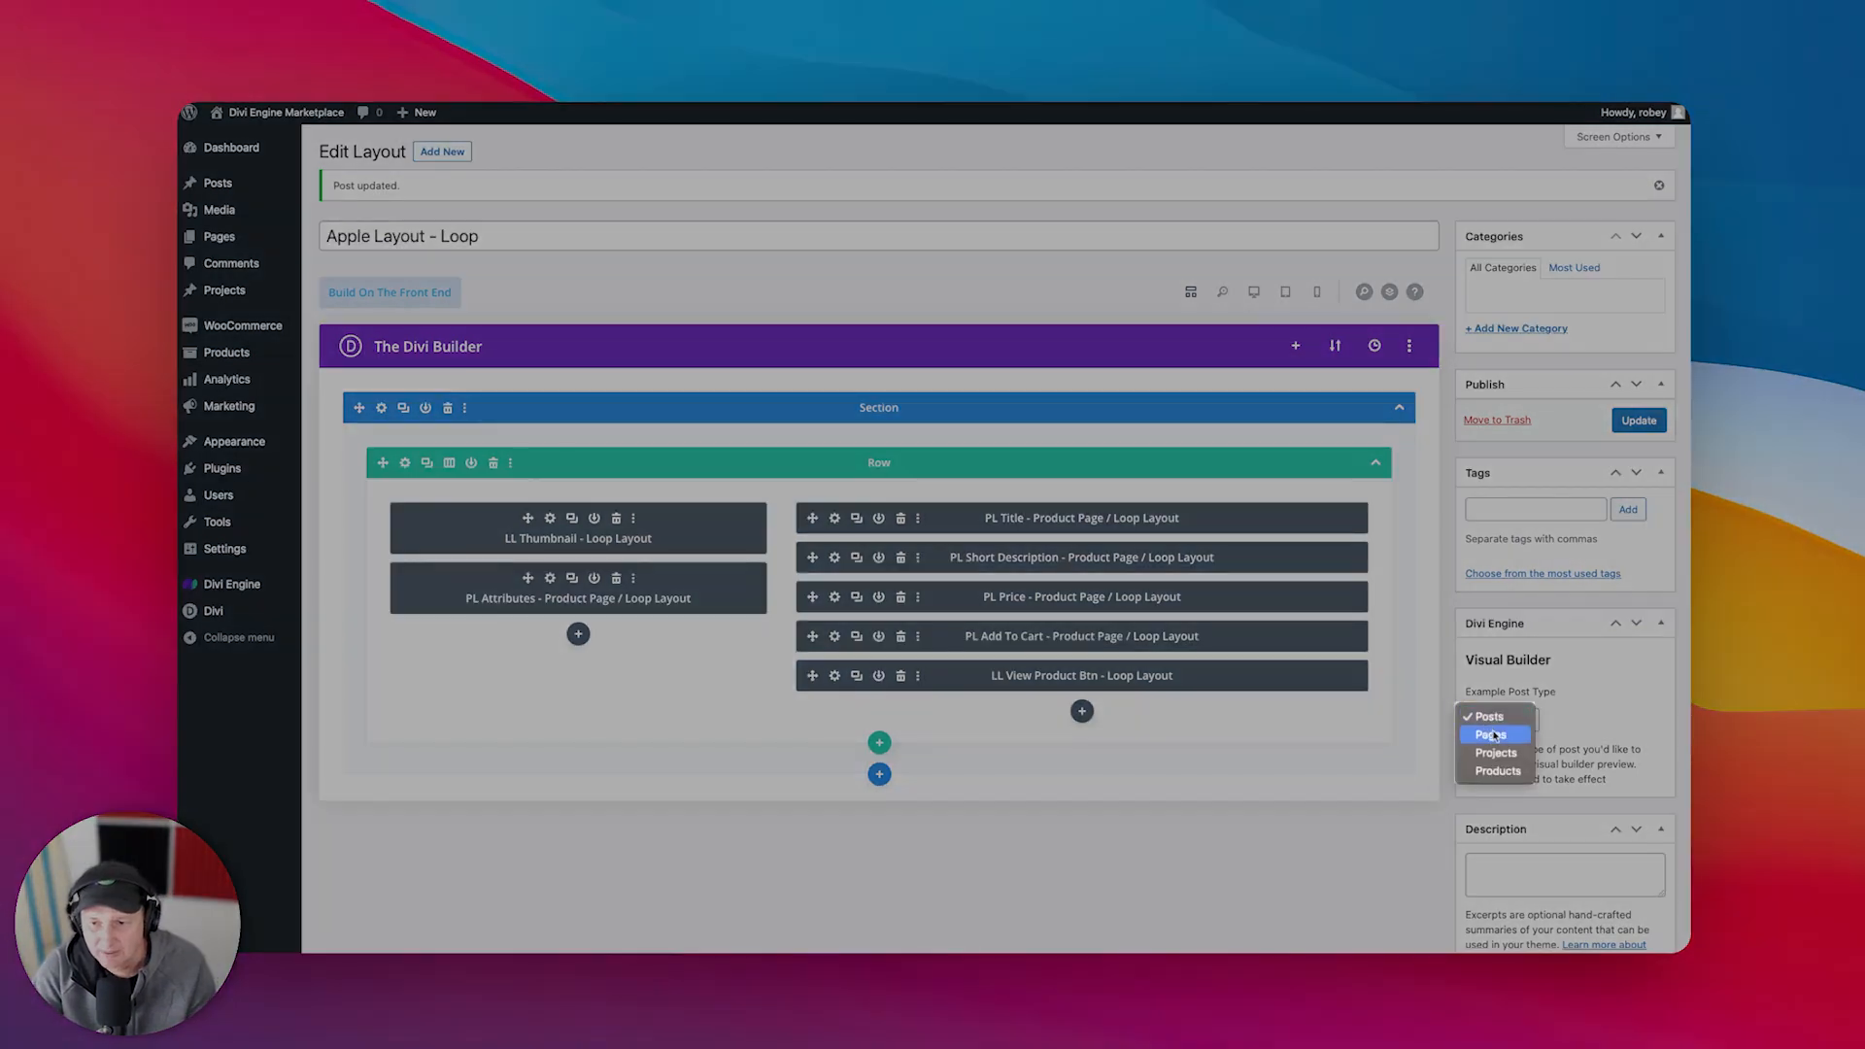
{"action": "left_click", "coordinate": [1496, 767]}
{"action": "left_click", "coordinate": [1639, 419]}
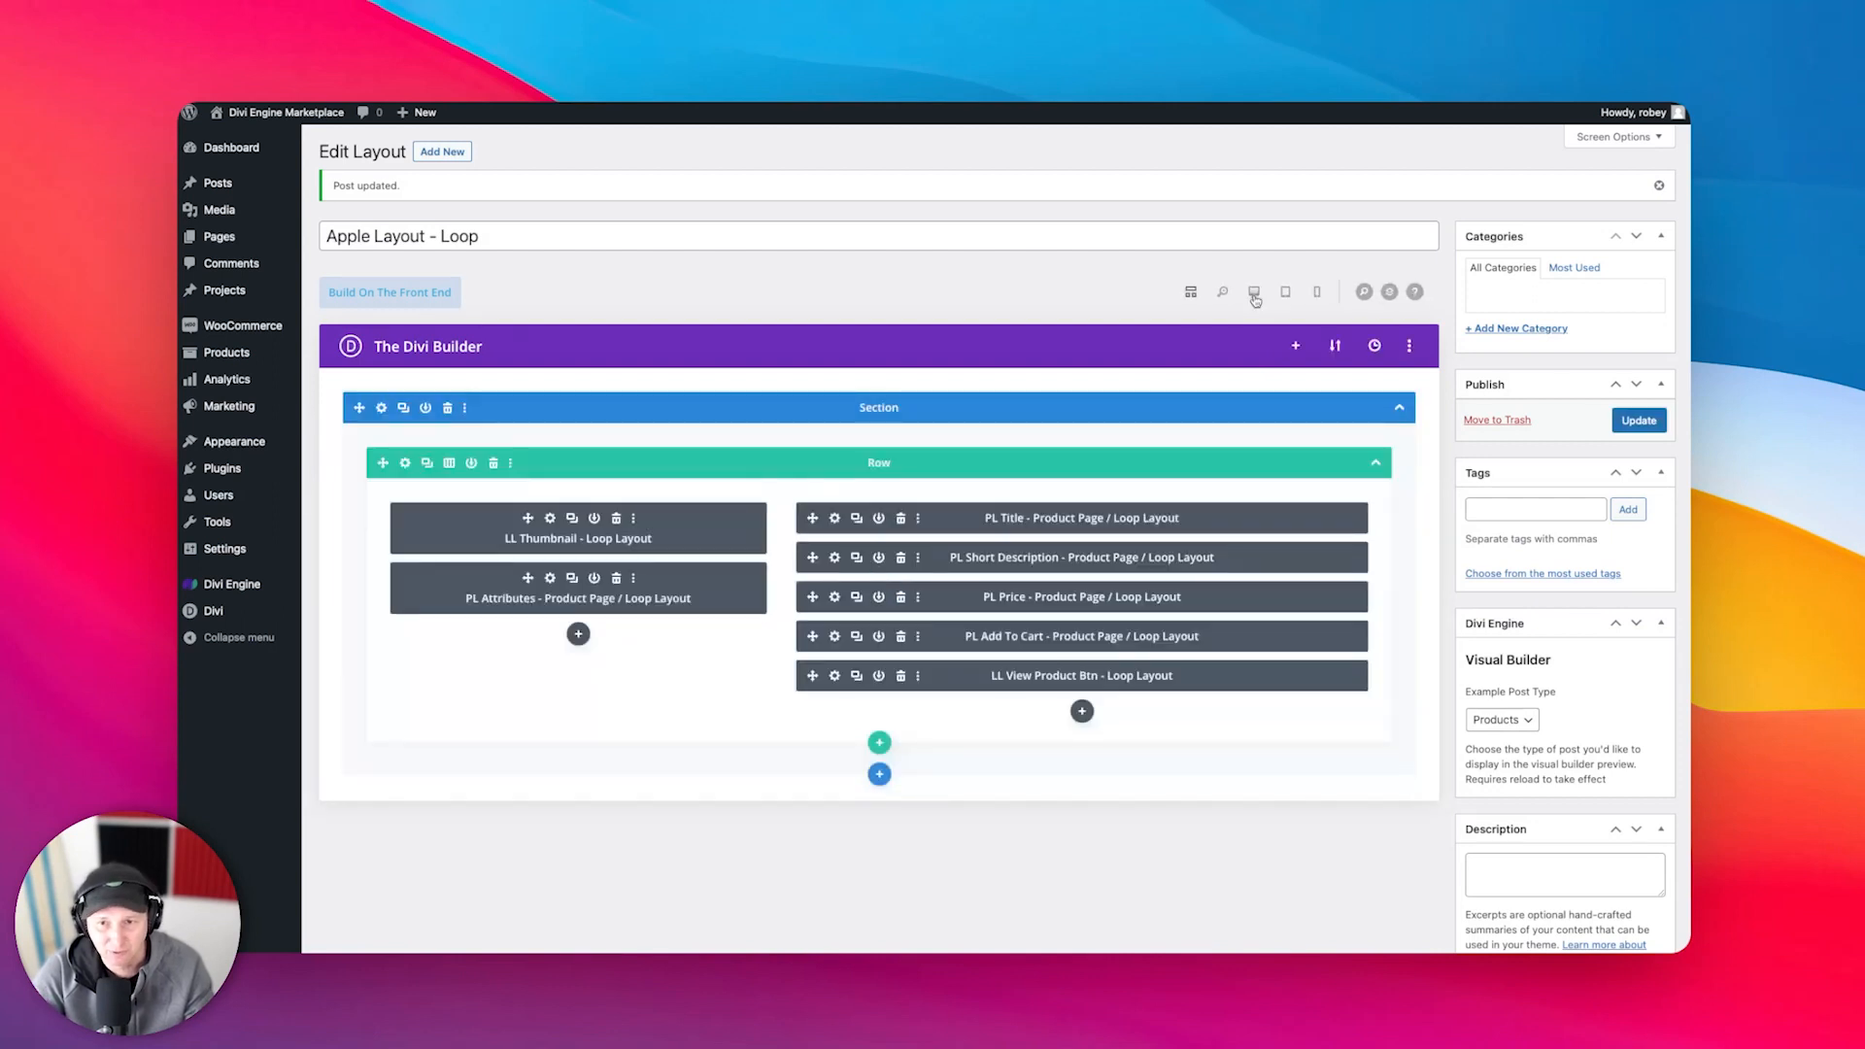
- Preview the loop layout visually in the builder at phone size
{"action": "left_click", "coordinate": [1254, 295]}
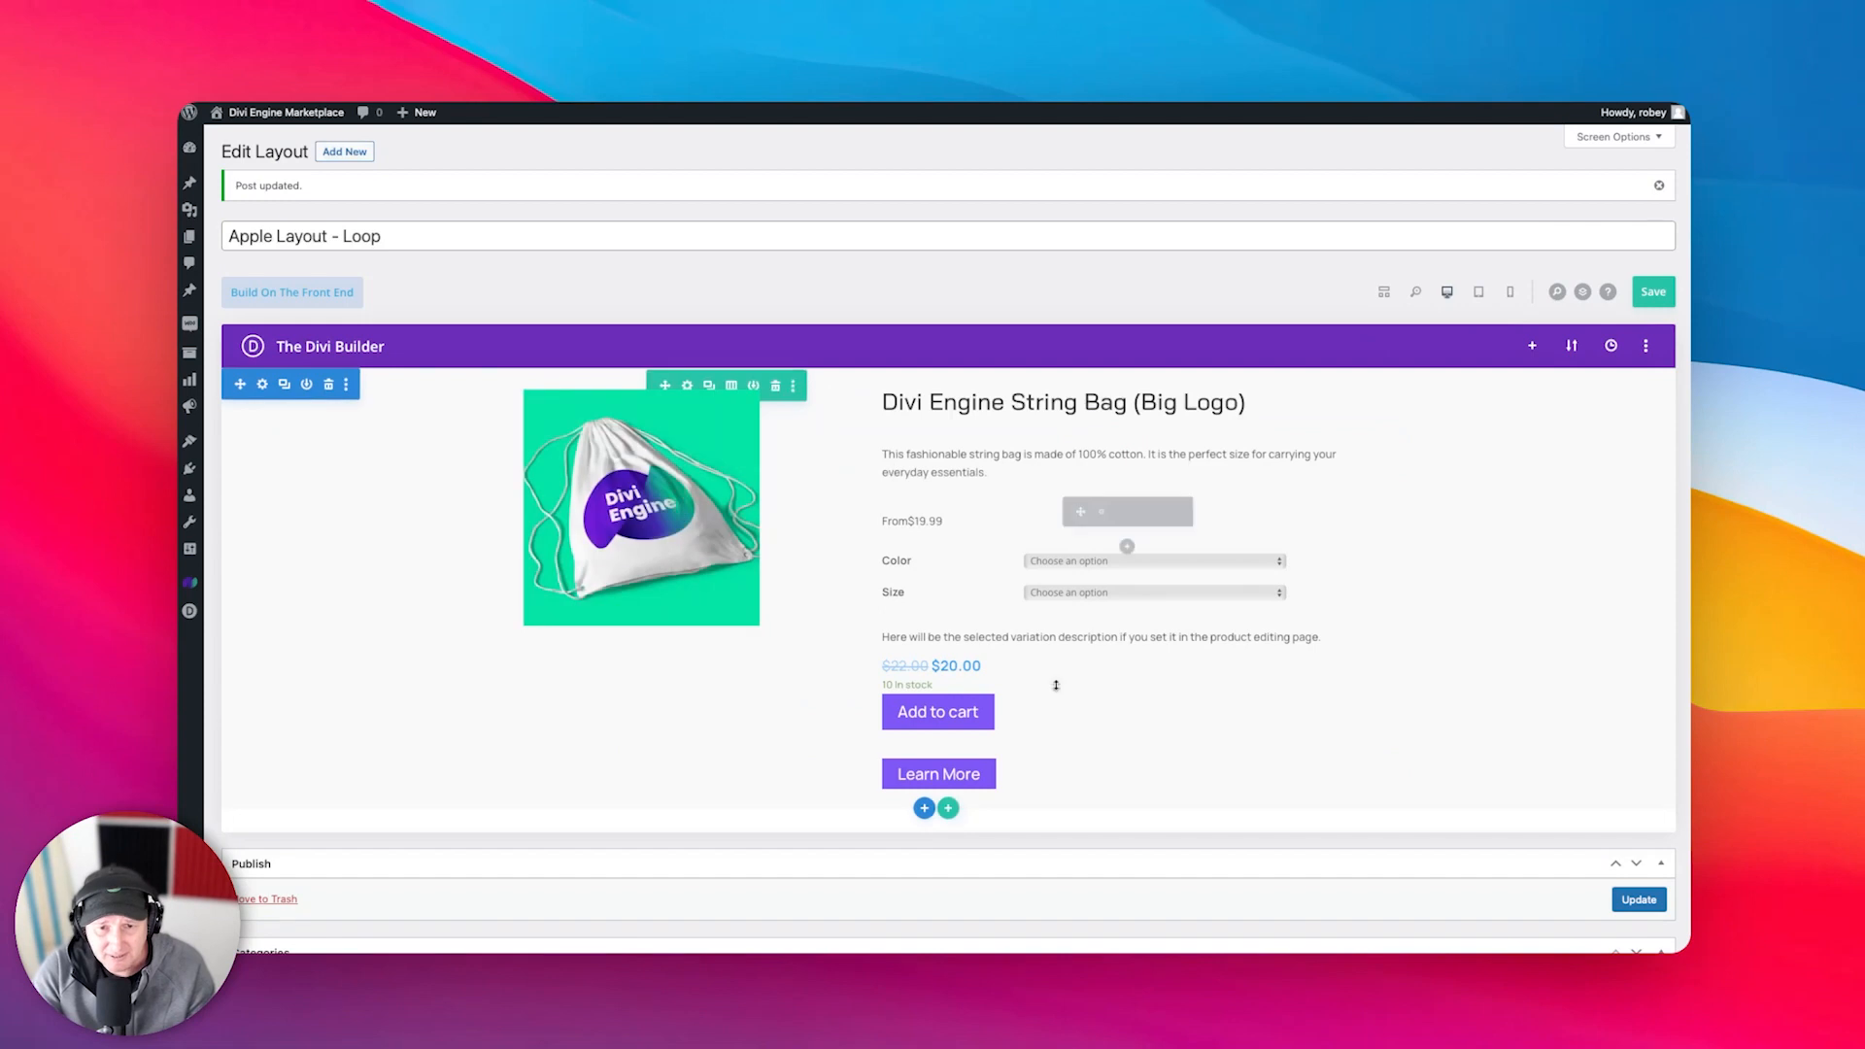
{"action": "left_click", "coordinate": [1510, 293]}
{"action": "scroll", "coordinate": [872, 583], "scroll_direction": "down", "scroll_amount": 5}
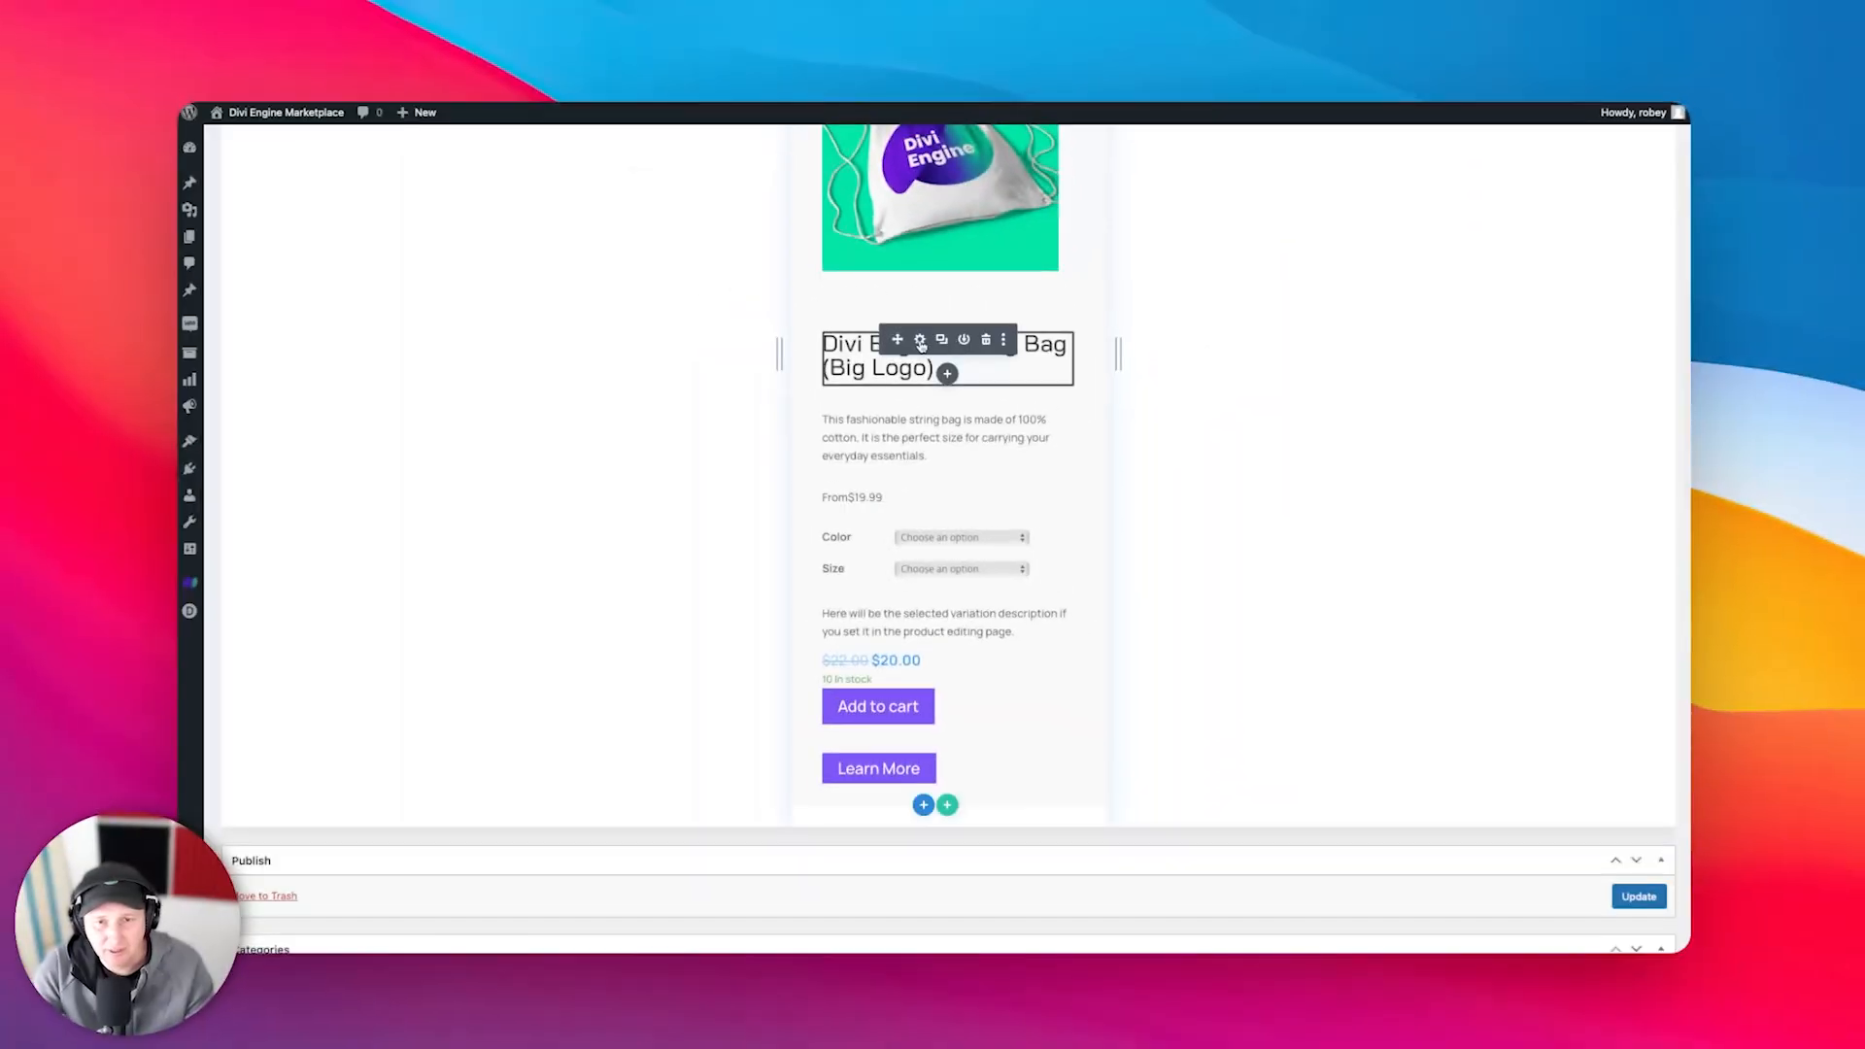
- Style the PL Title module's title text with centered alignment, Bold font weight and a 34px text size
{"action": "left_click", "coordinate": [920, 342]}
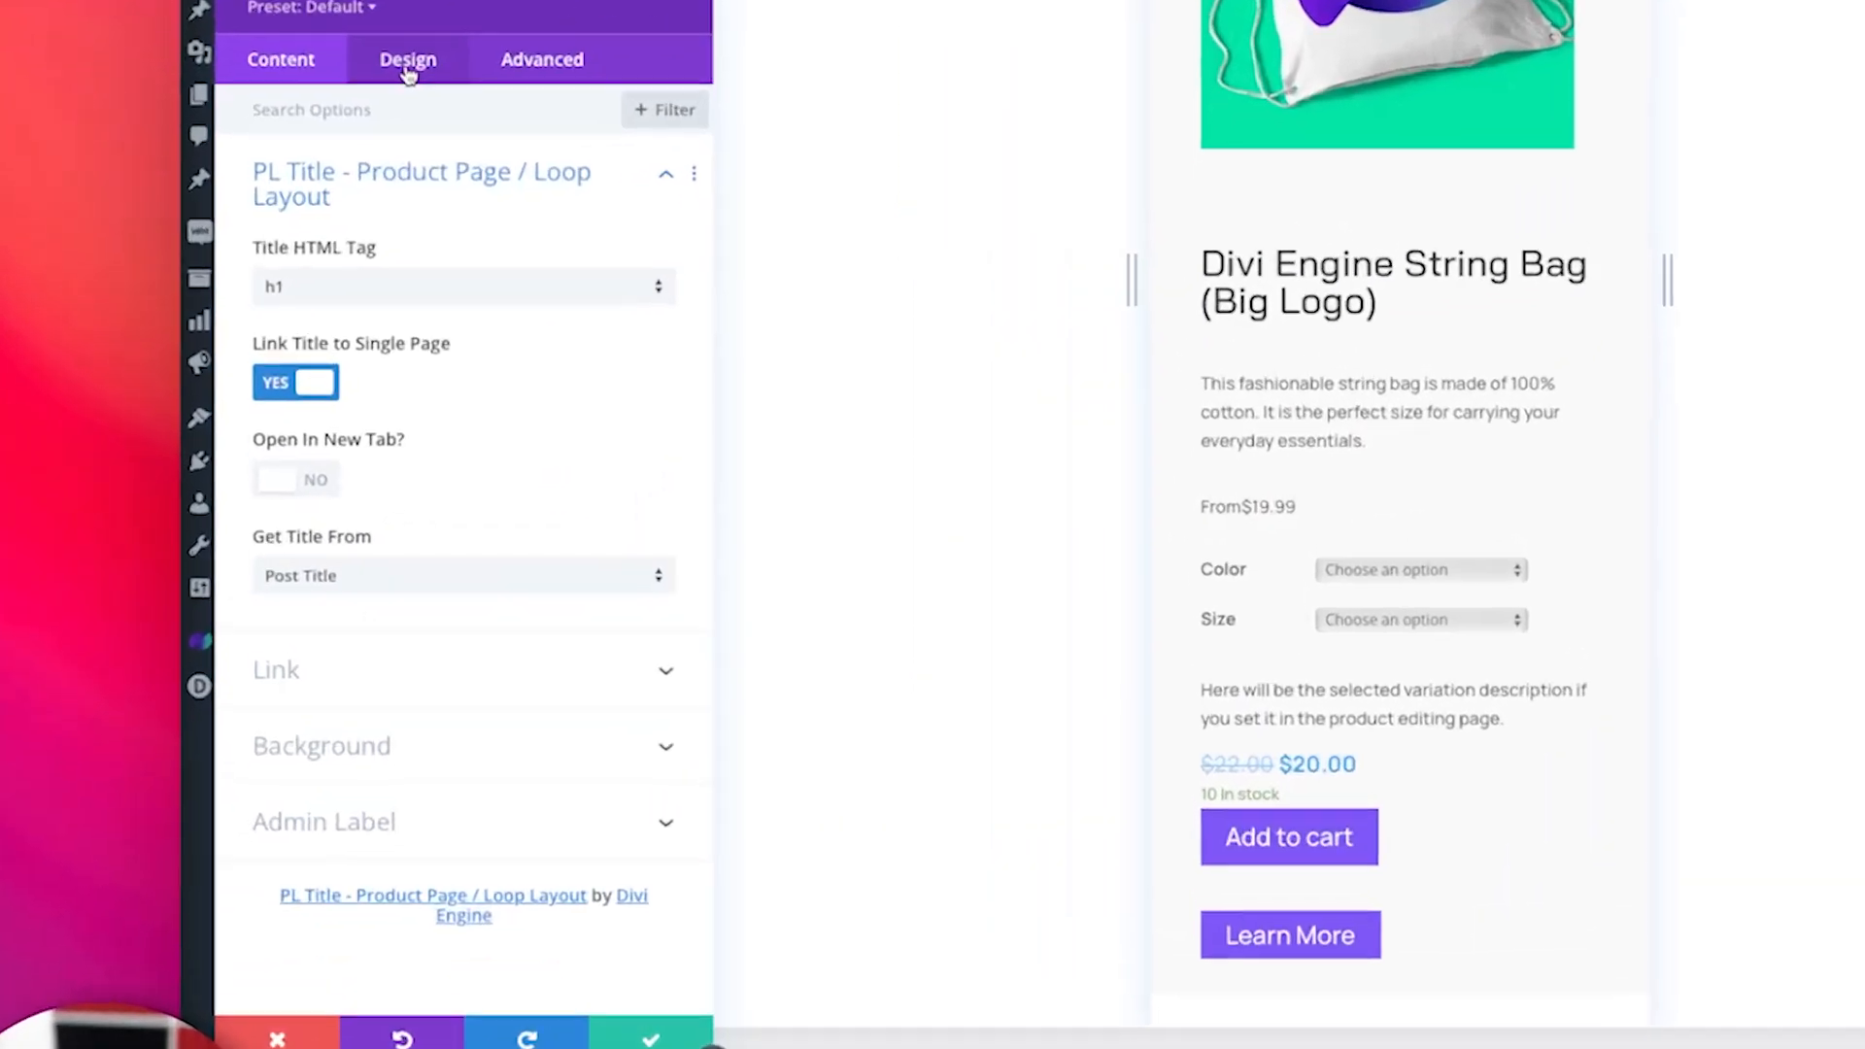
{"action": "left_click", "coordinate": [324, 196]}
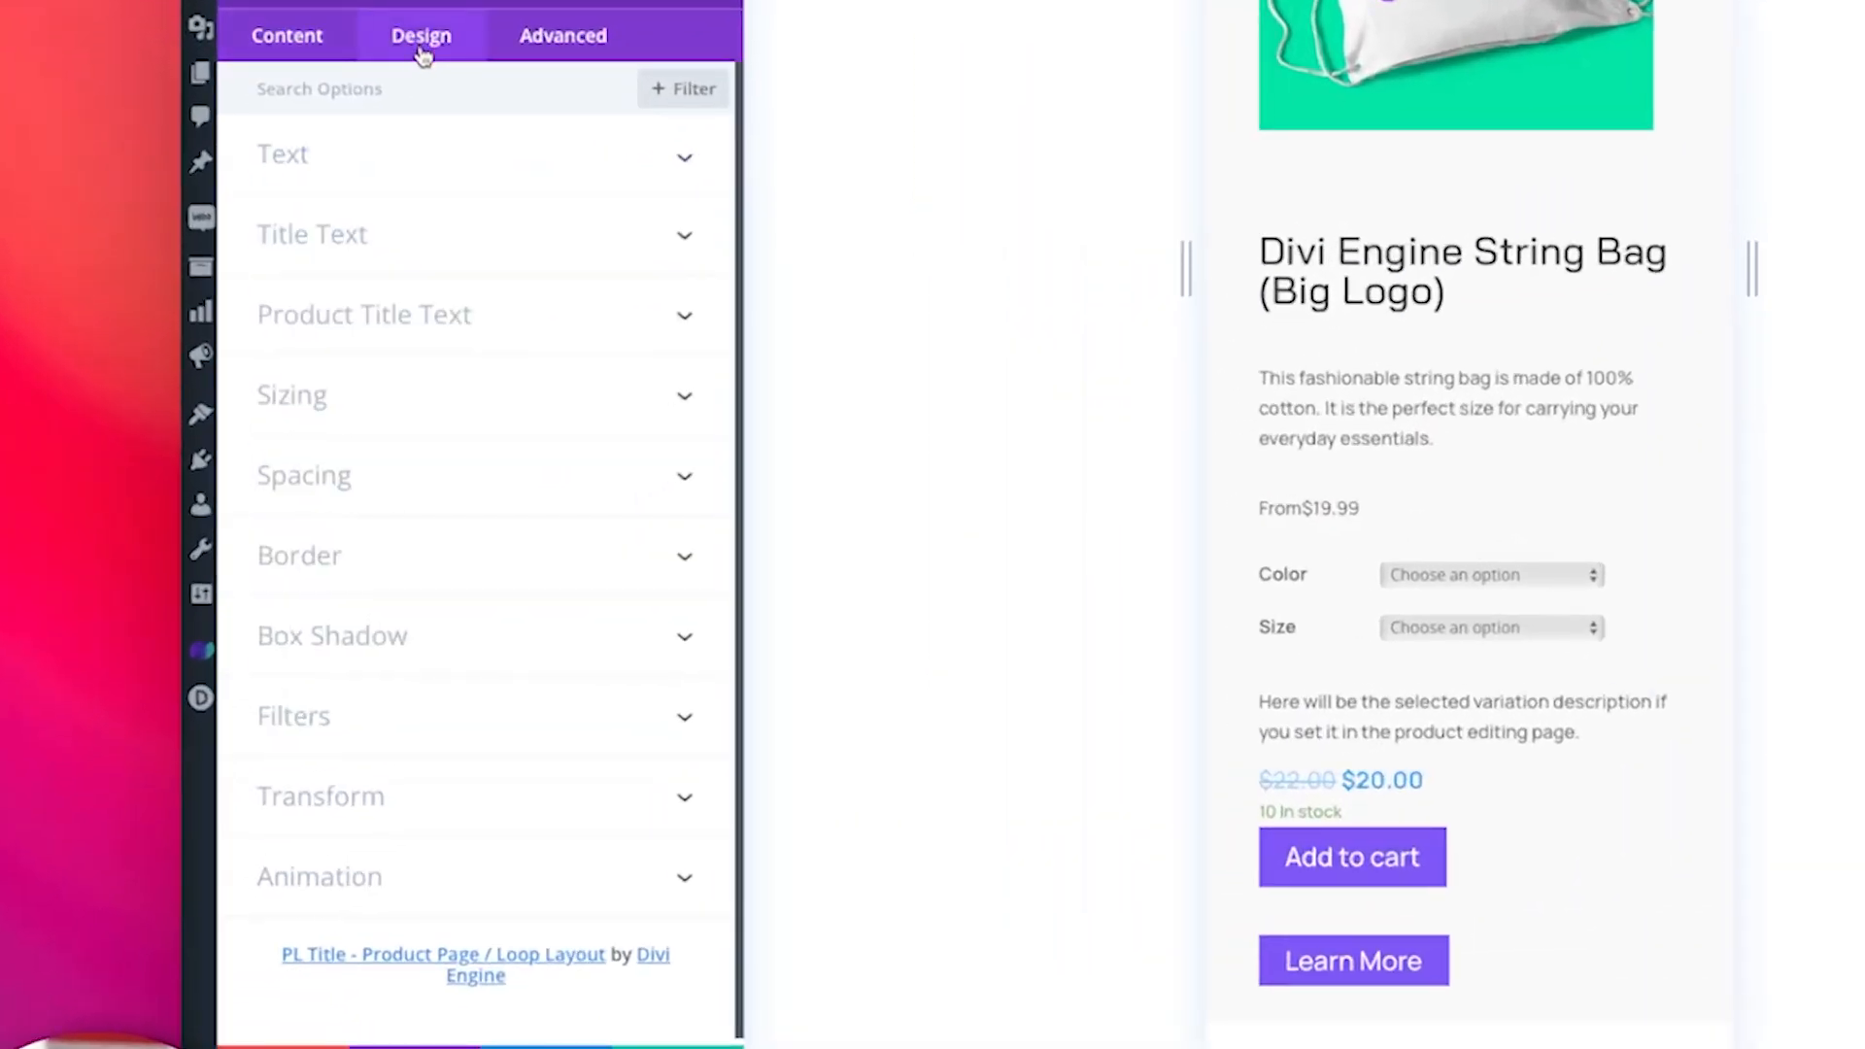
{"action": "left_click", "coordinate": [385, 234]}
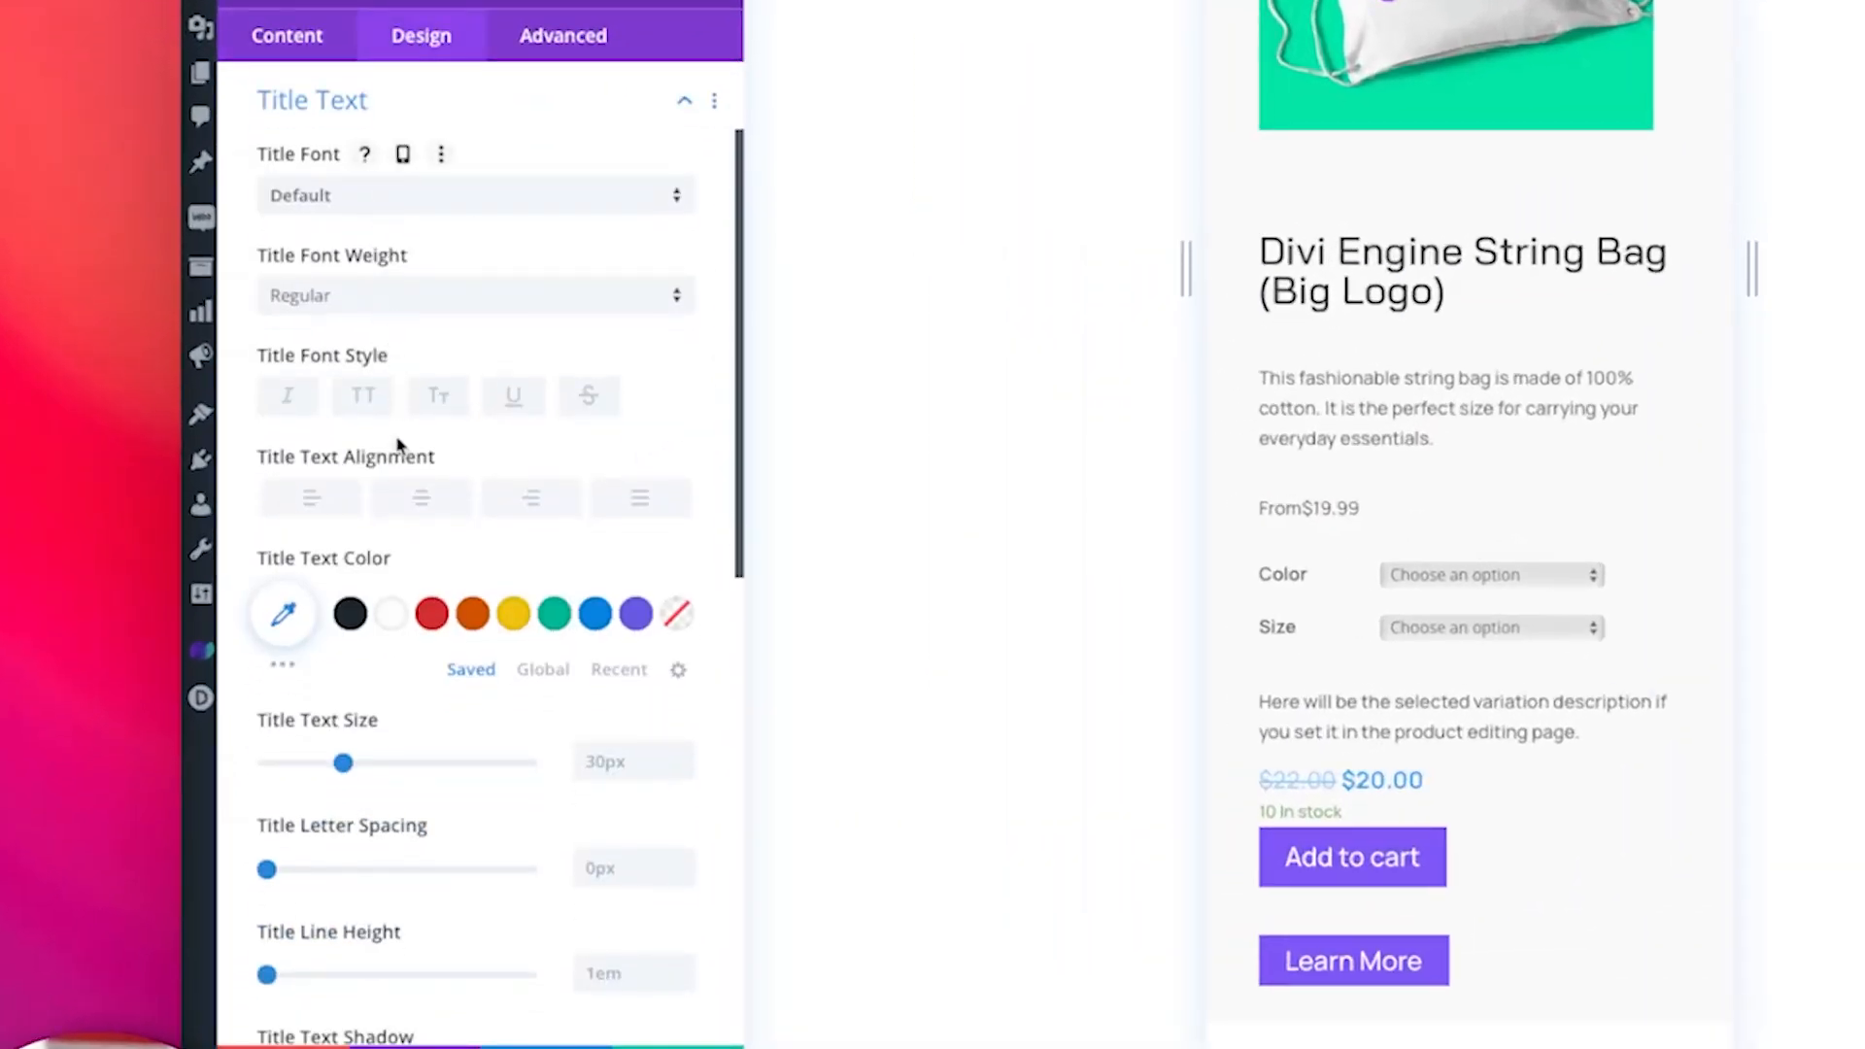
{"action": "left_click", "coordinate": [419, 500]}
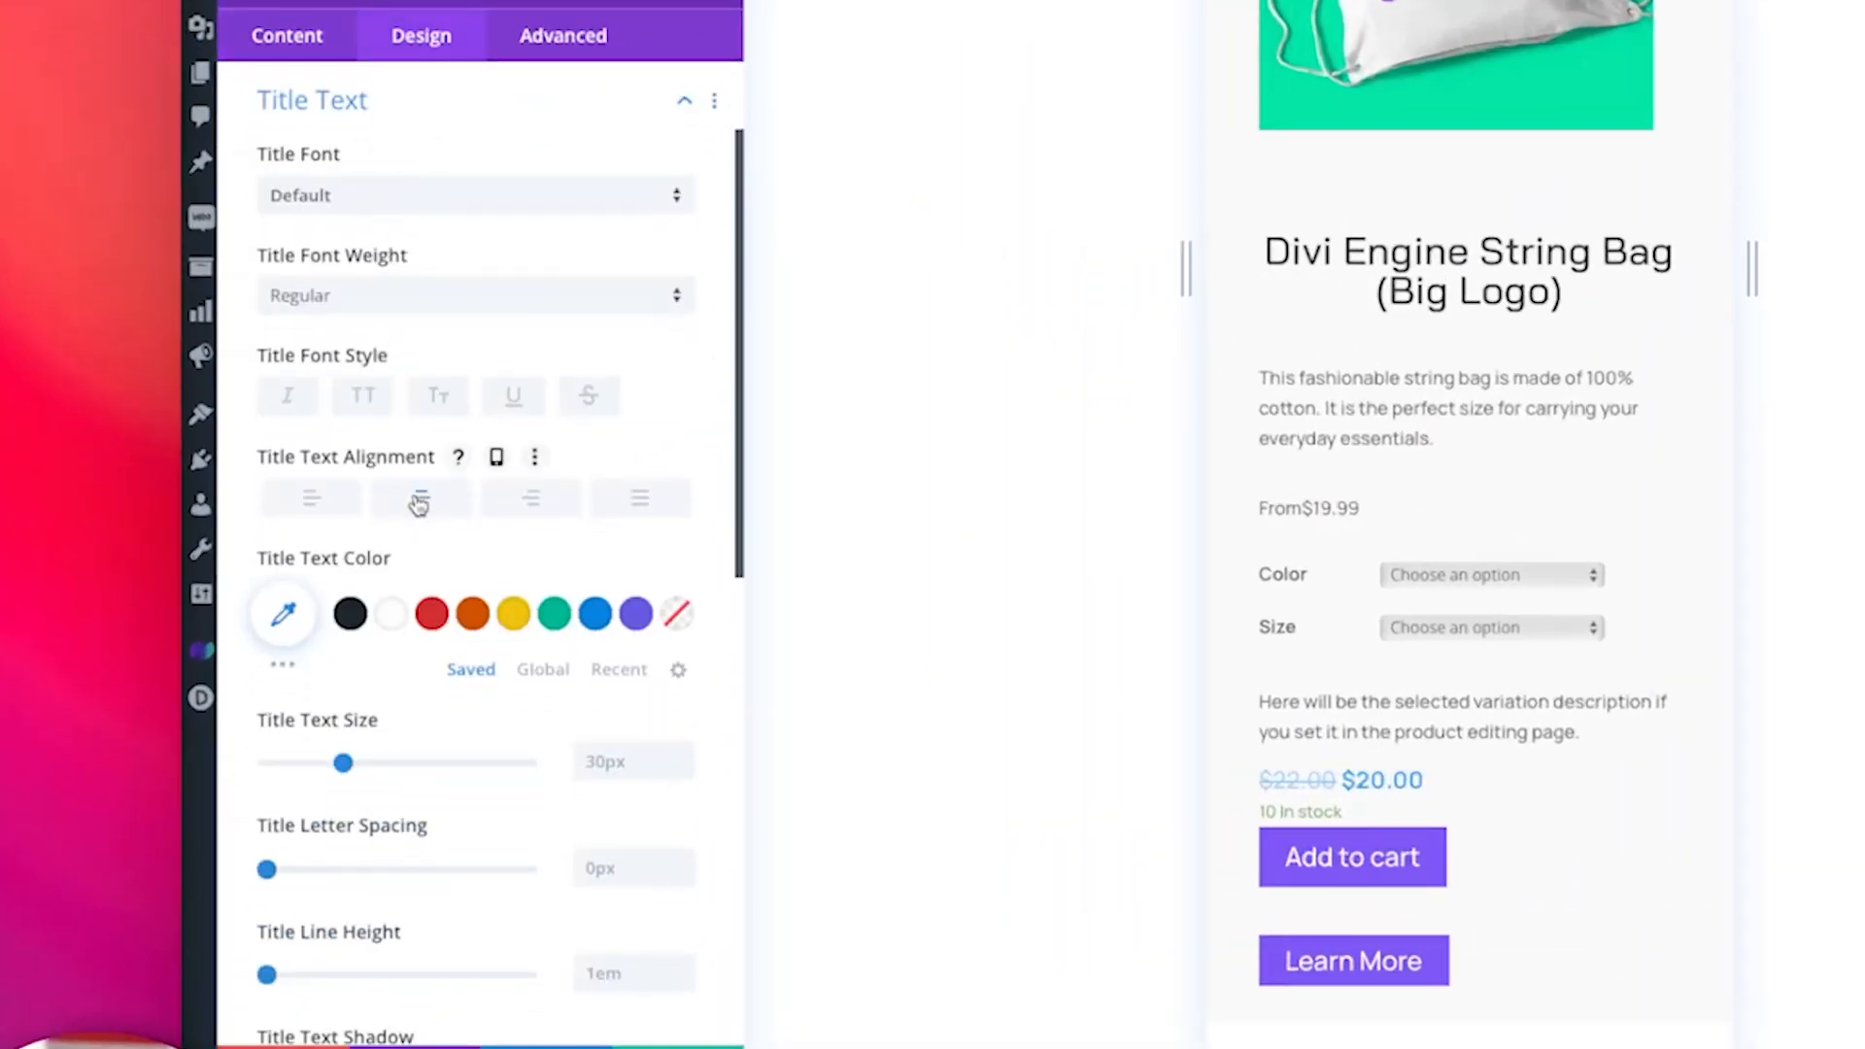
{"action": "left_click", "coordinate": [424, 303]}
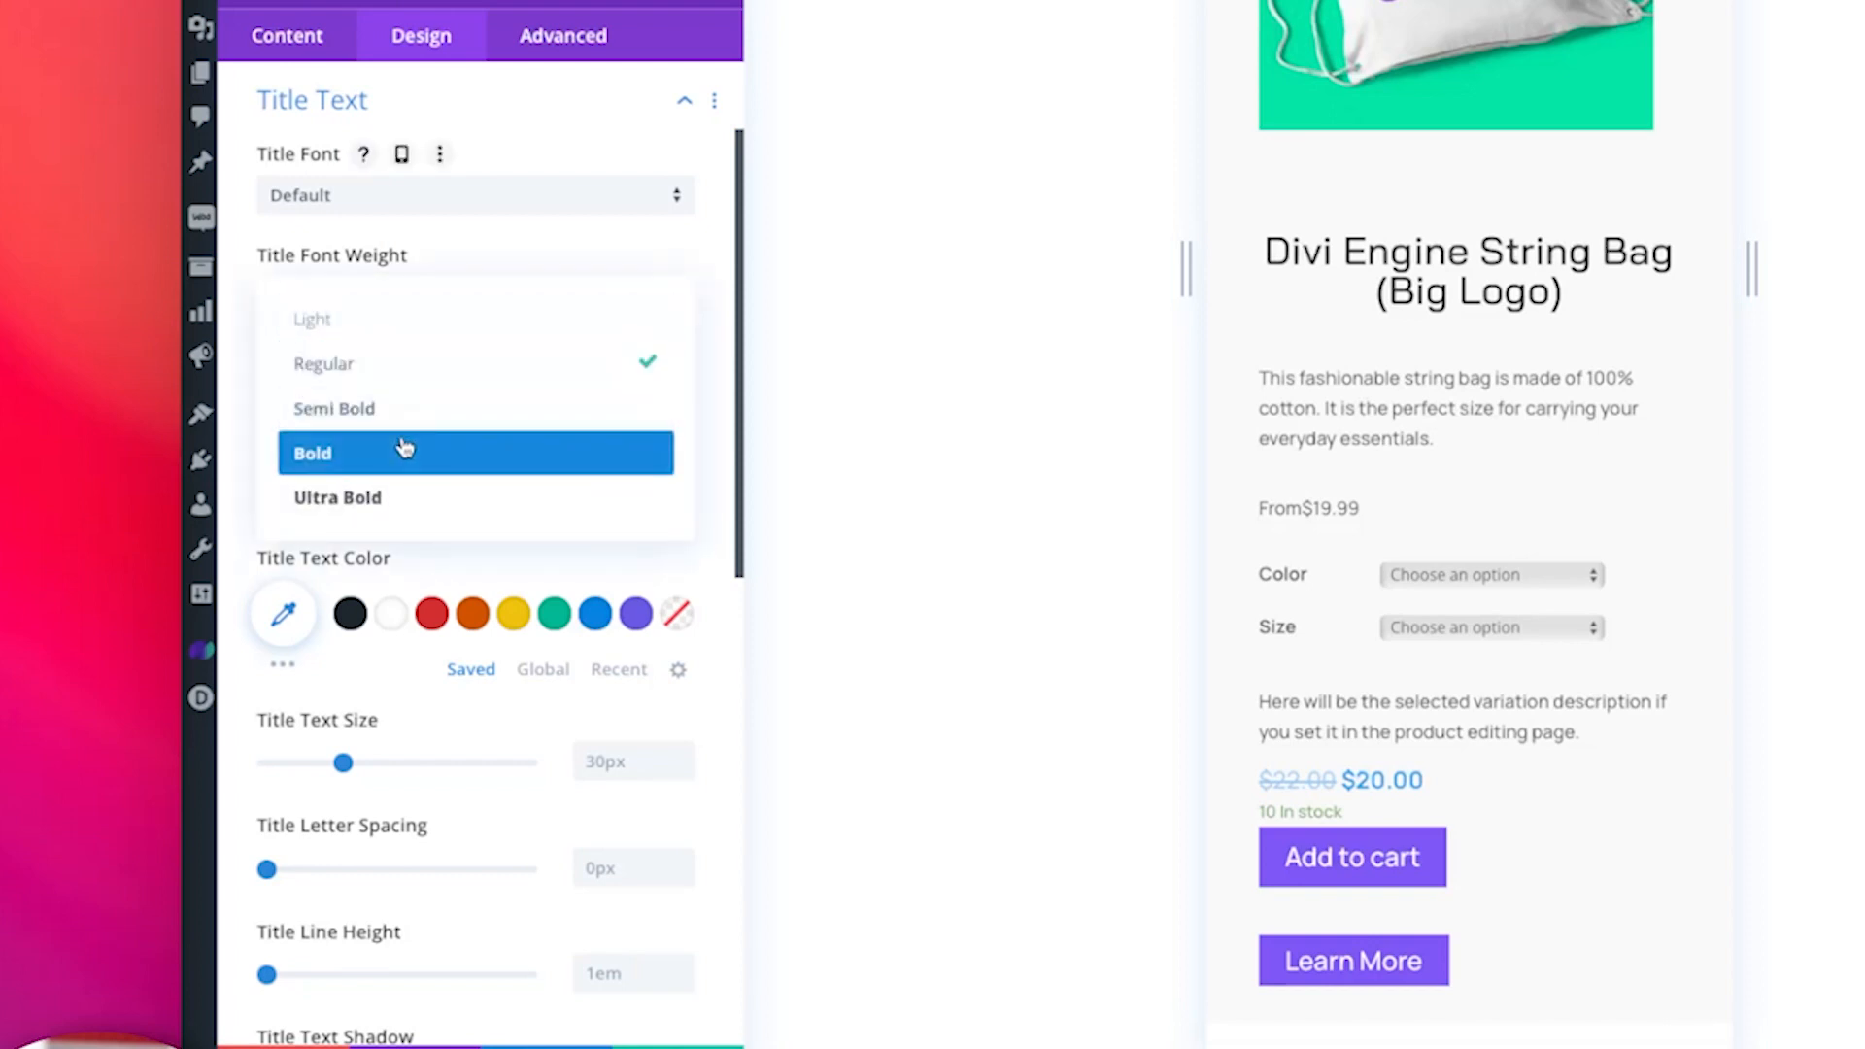
{"action": "left_click", "coordinate": [406, 452]}
{"action": "left_click", "coordinate": [681, 756]}
{"action": "left_click", "coordinate": [681, 755]}
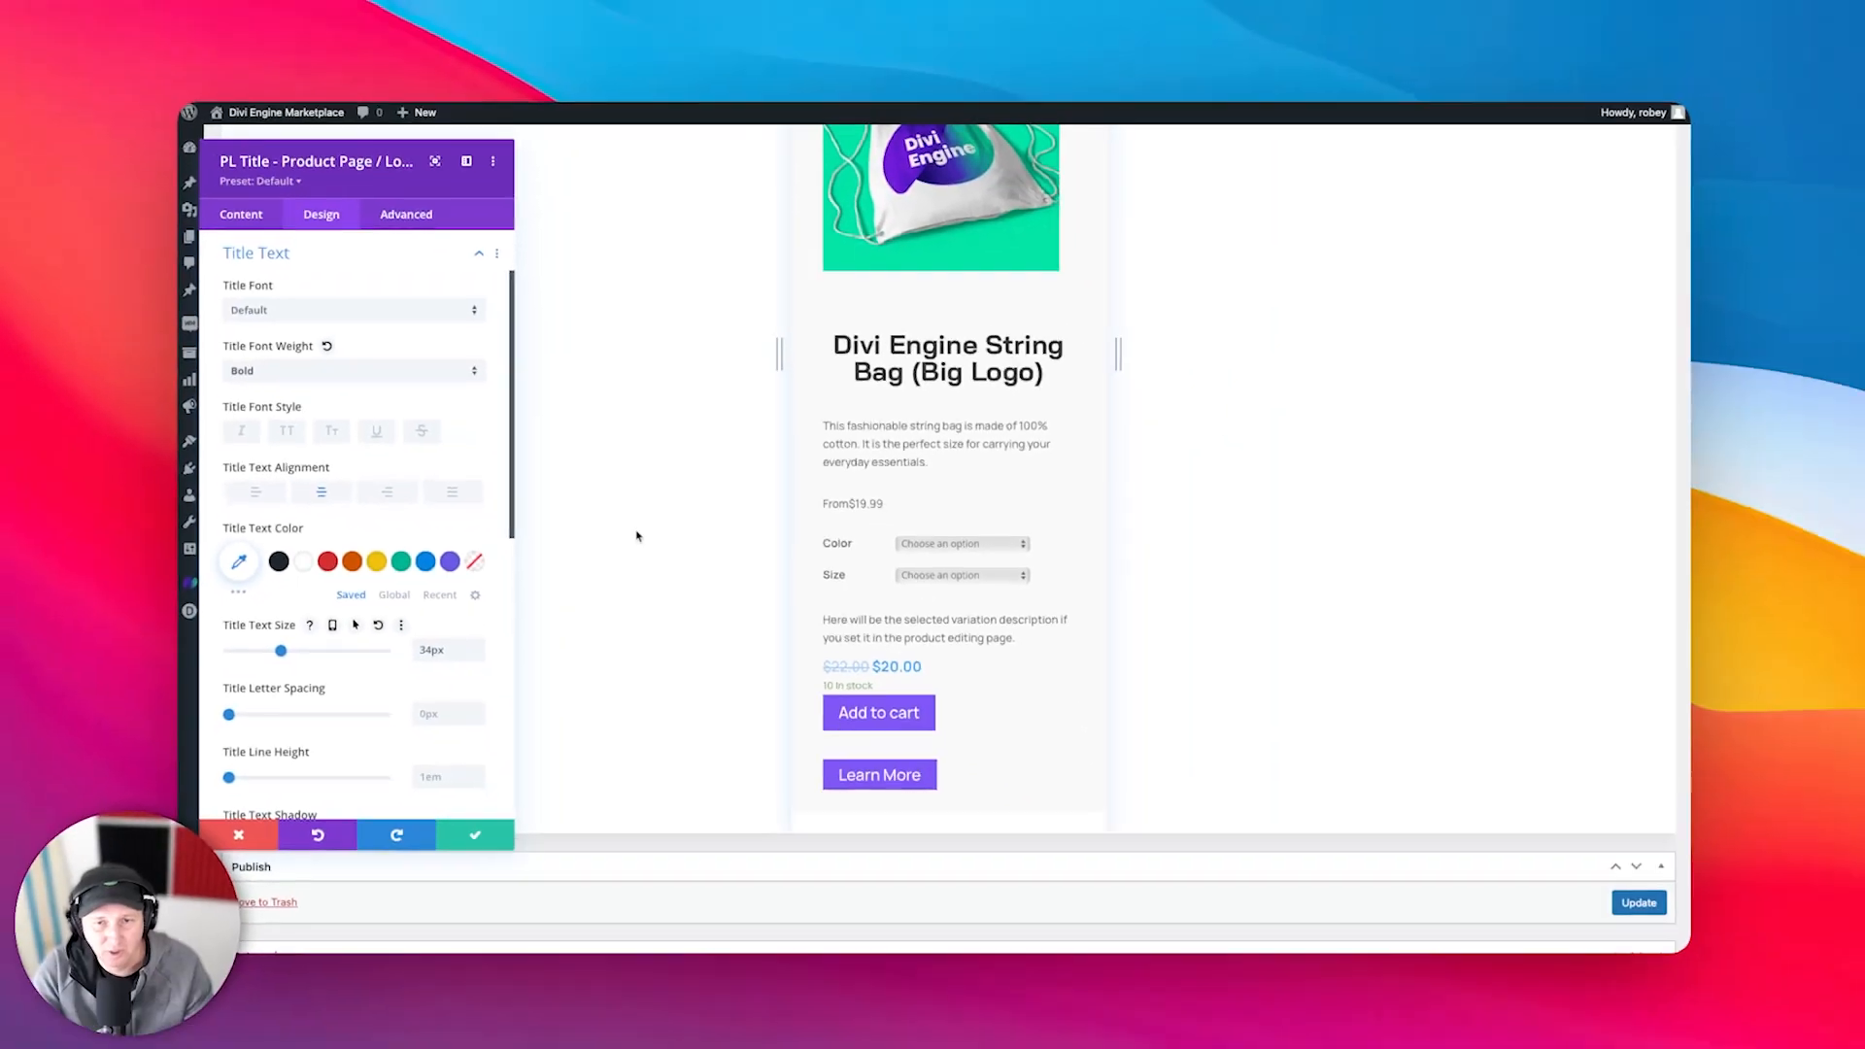
- Review the PL Title module's remaining design options, including the product title text, and save the module's settings
{"action": "scroll", "coordinate": [1387, 235], "scroll_direction": "up", "scroll_amount": 4}
{"action": "scroll", "coordinate": [1387, 235], "scroll_direction": "down", "scroll_amount": 2}
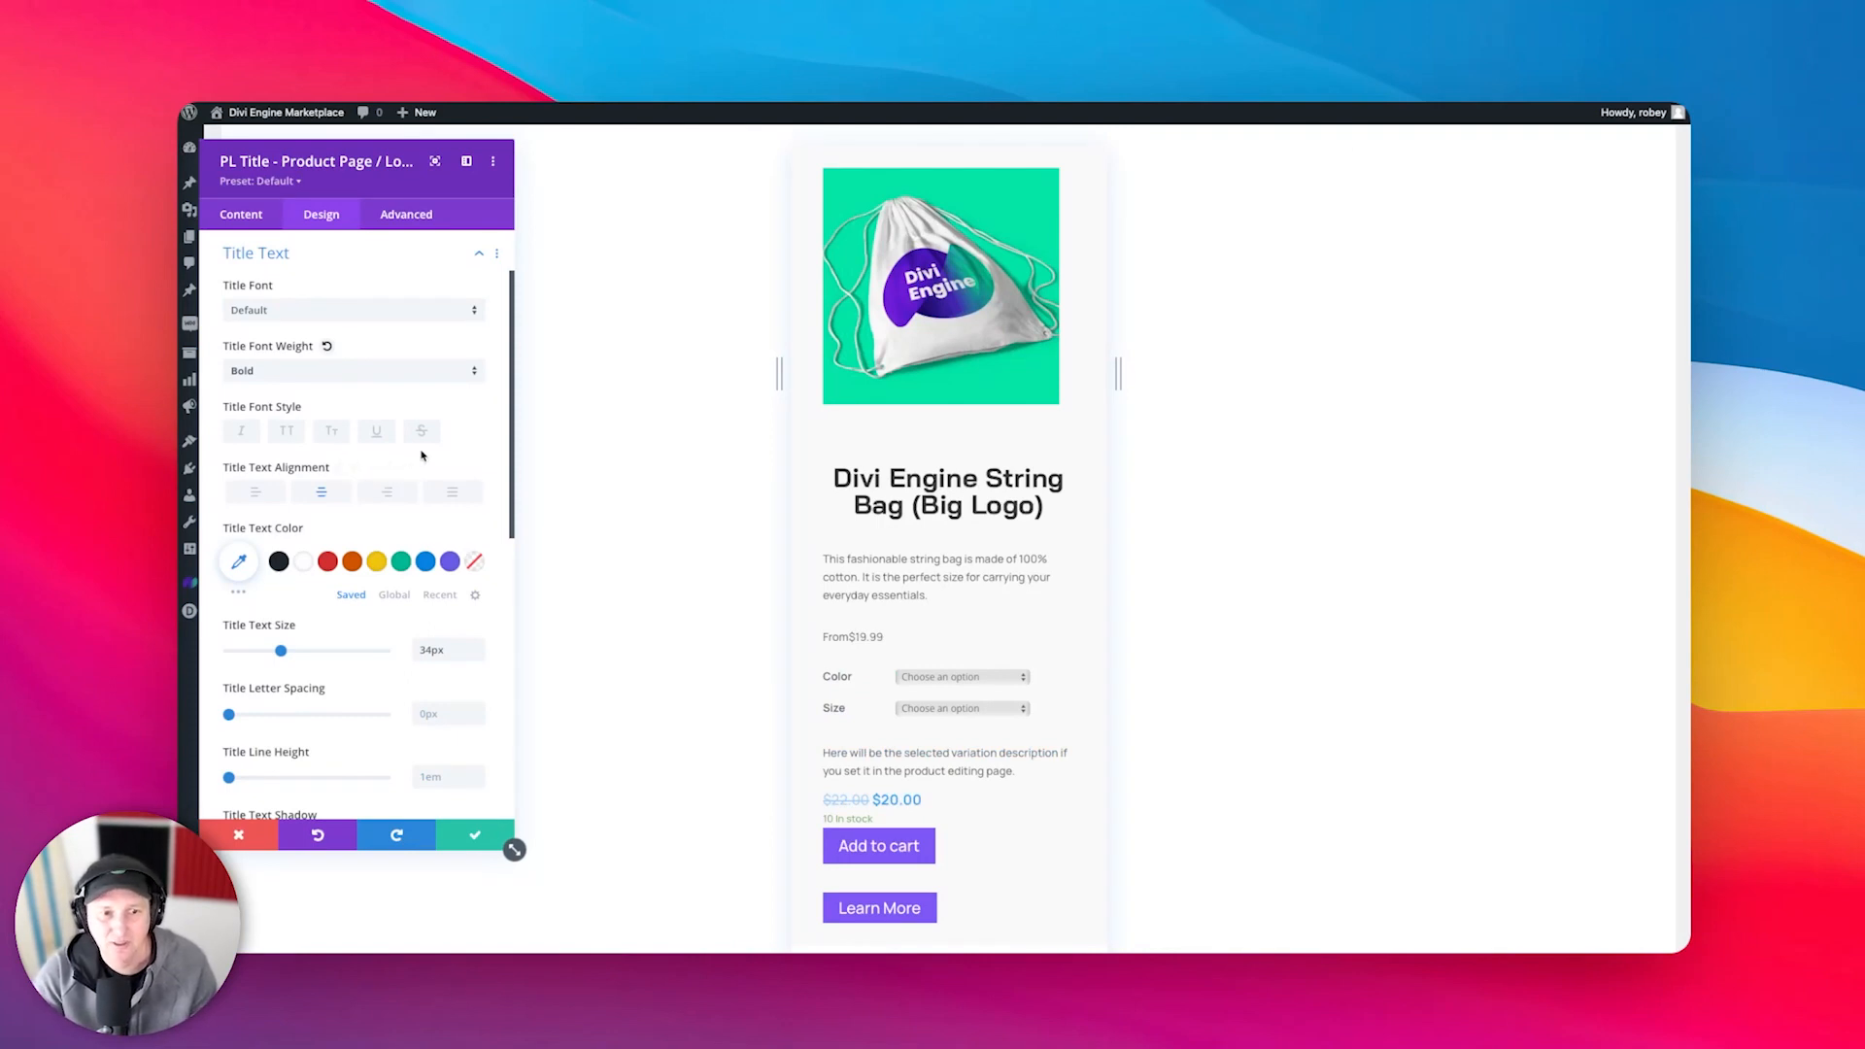
{"action": "scroll", "coordinate": [422, 455], "scroll_direction": "down", "scroll_amount": 6}
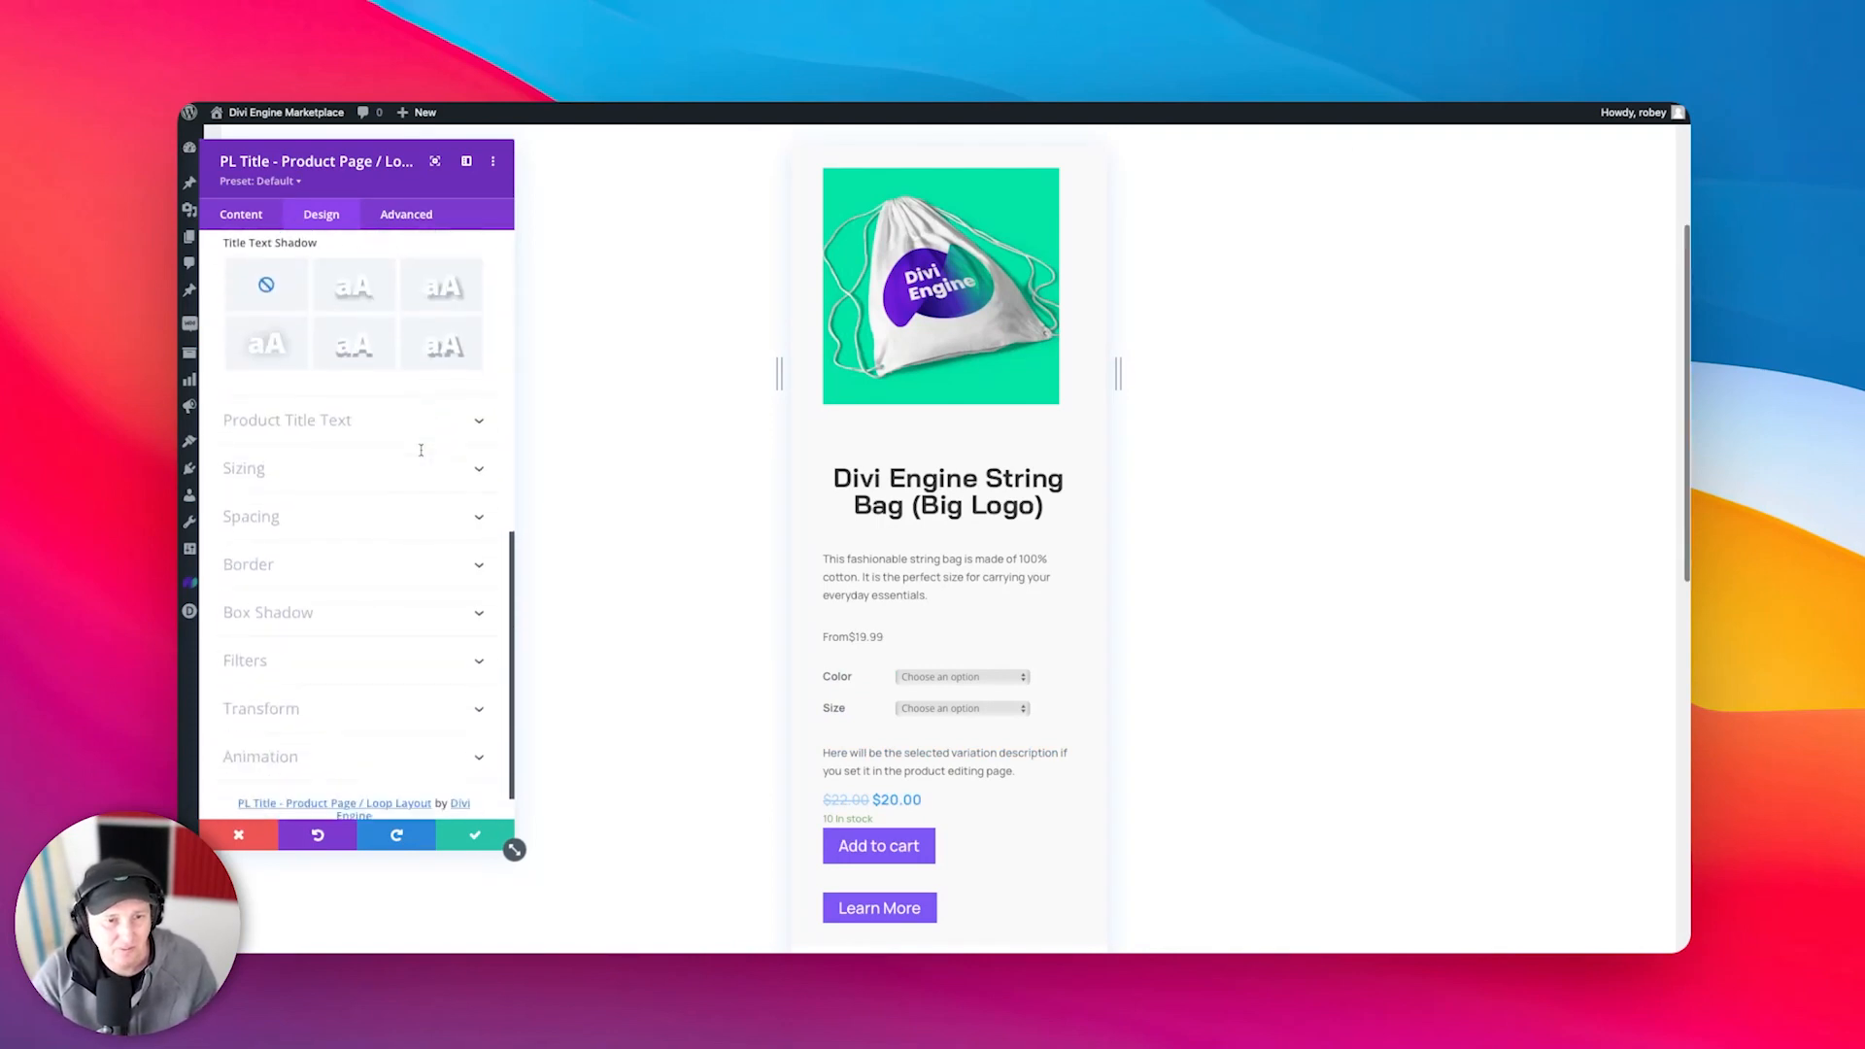
{"action": "scroll", "coordinate": [421, 451], "scroll_direction": "down", "scroll_amount": 1}
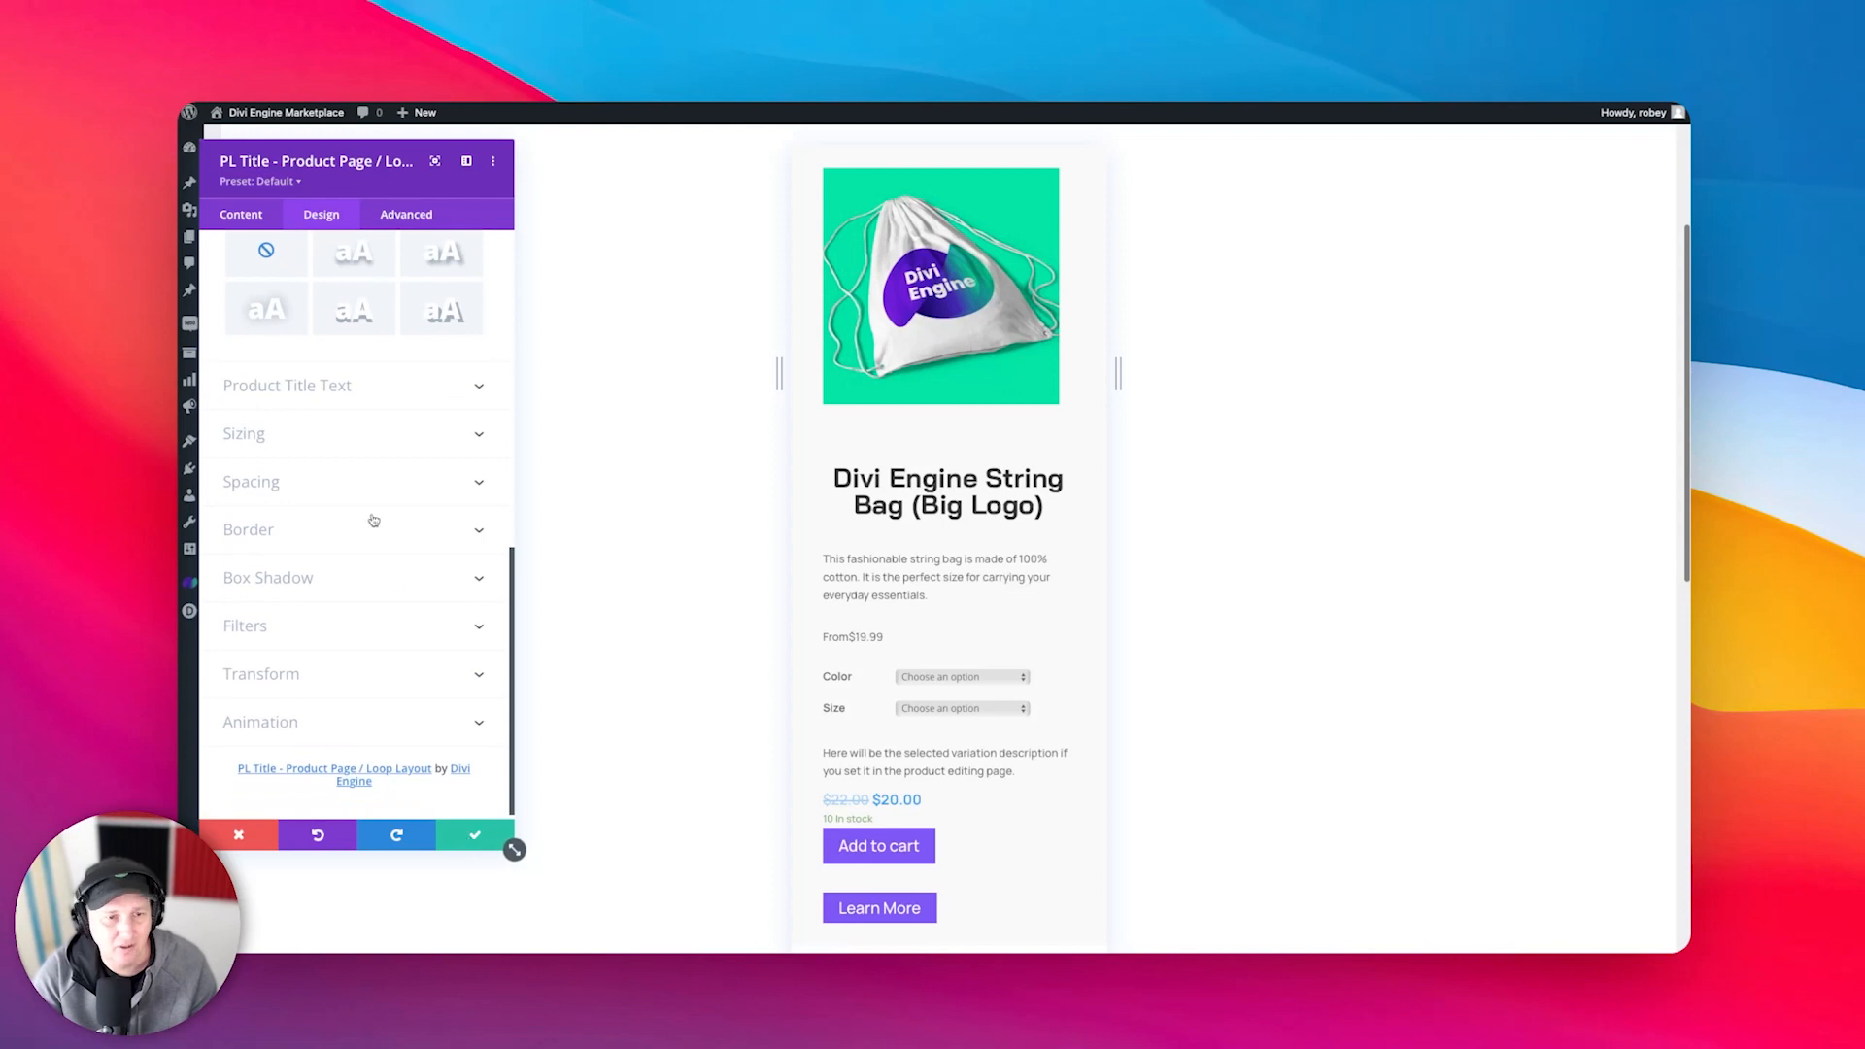
{"action": "left_click", "coordinate": [323, 405]}
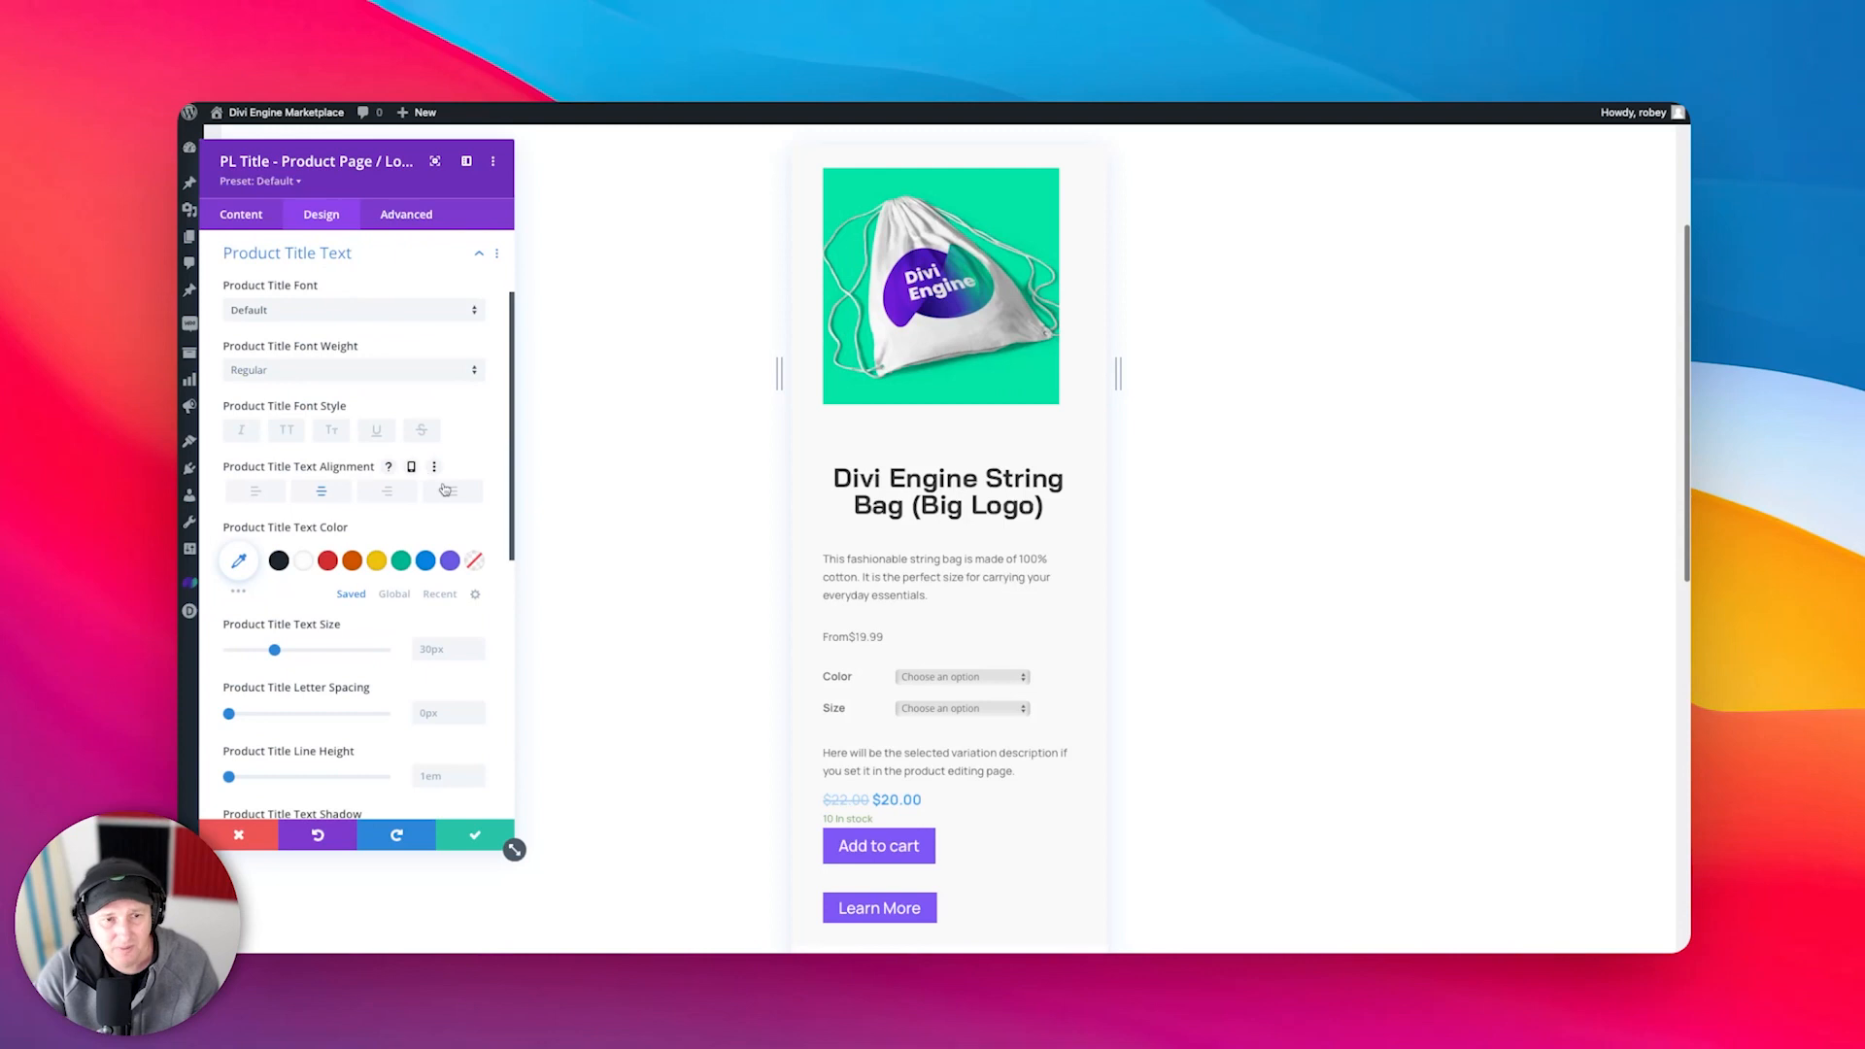
{"action": "left_click", "coordinate": [464, 844]}
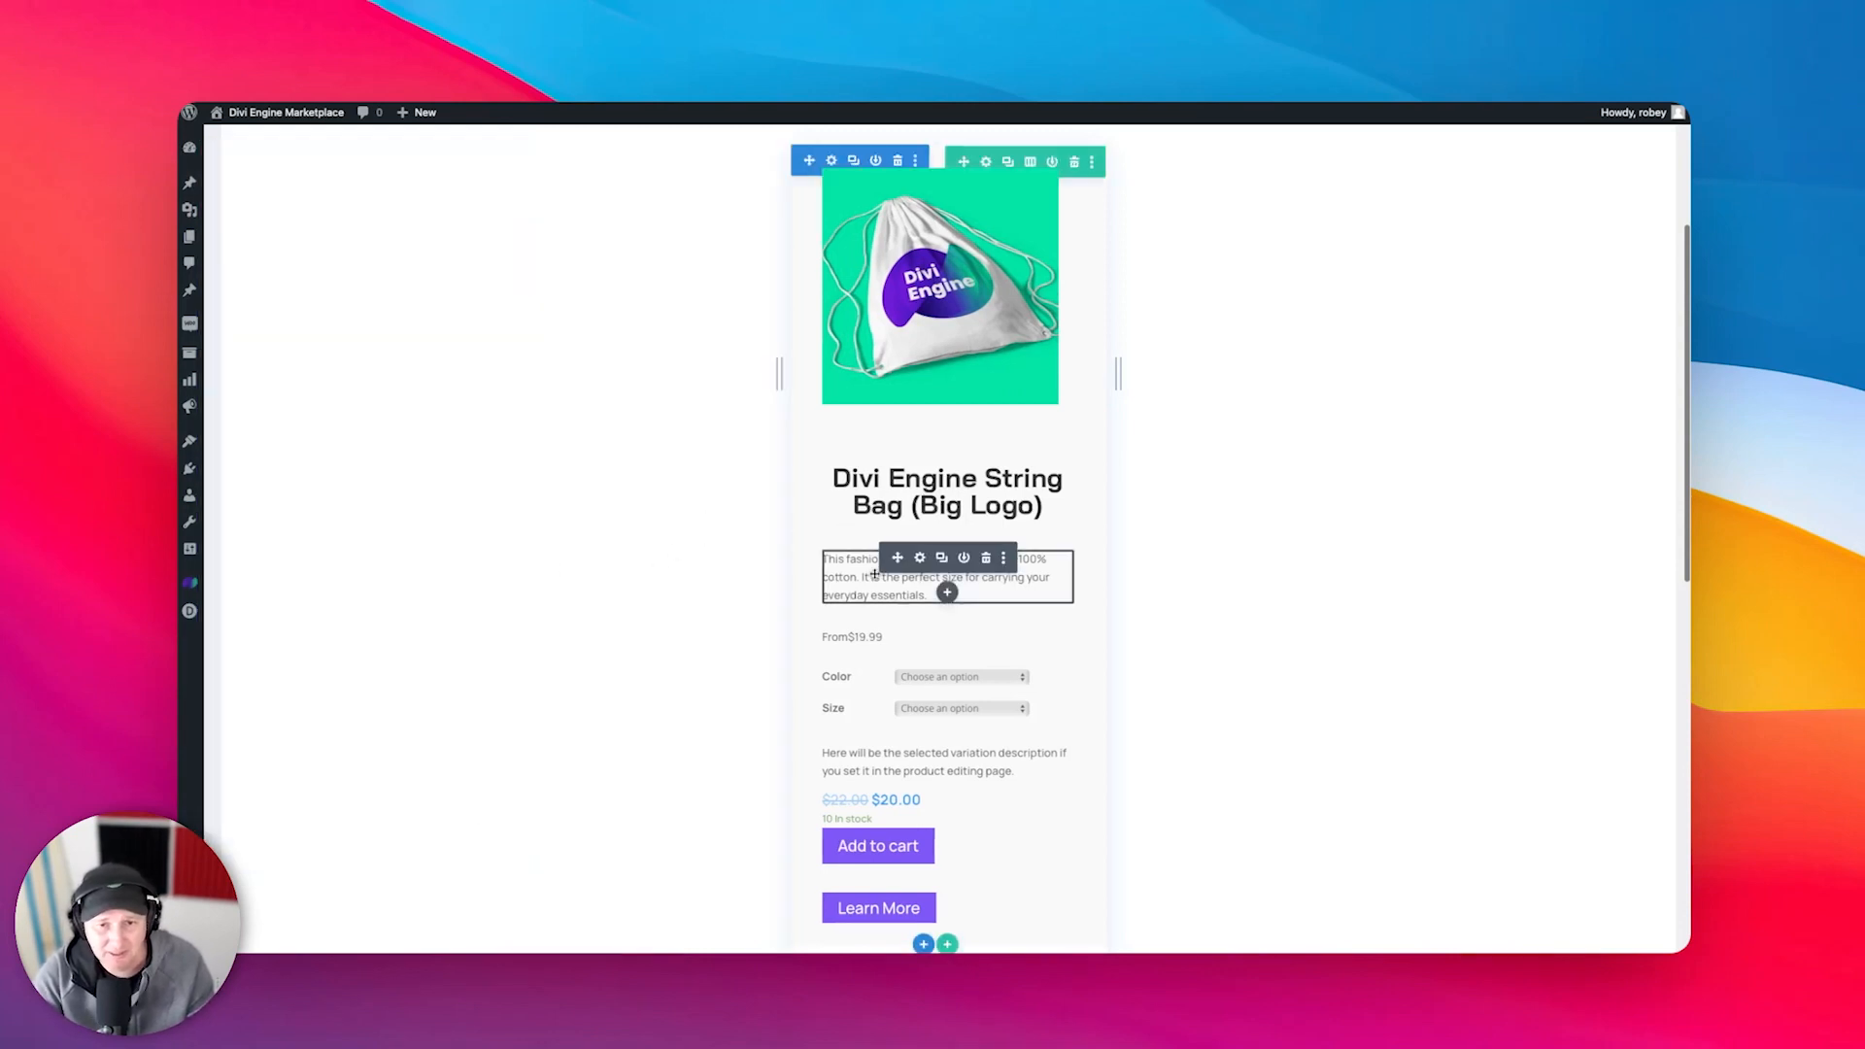
- Center-align the text of the PL Short Description module and save its settings
{"action": "left_click", "coordinate": [922, 560]}
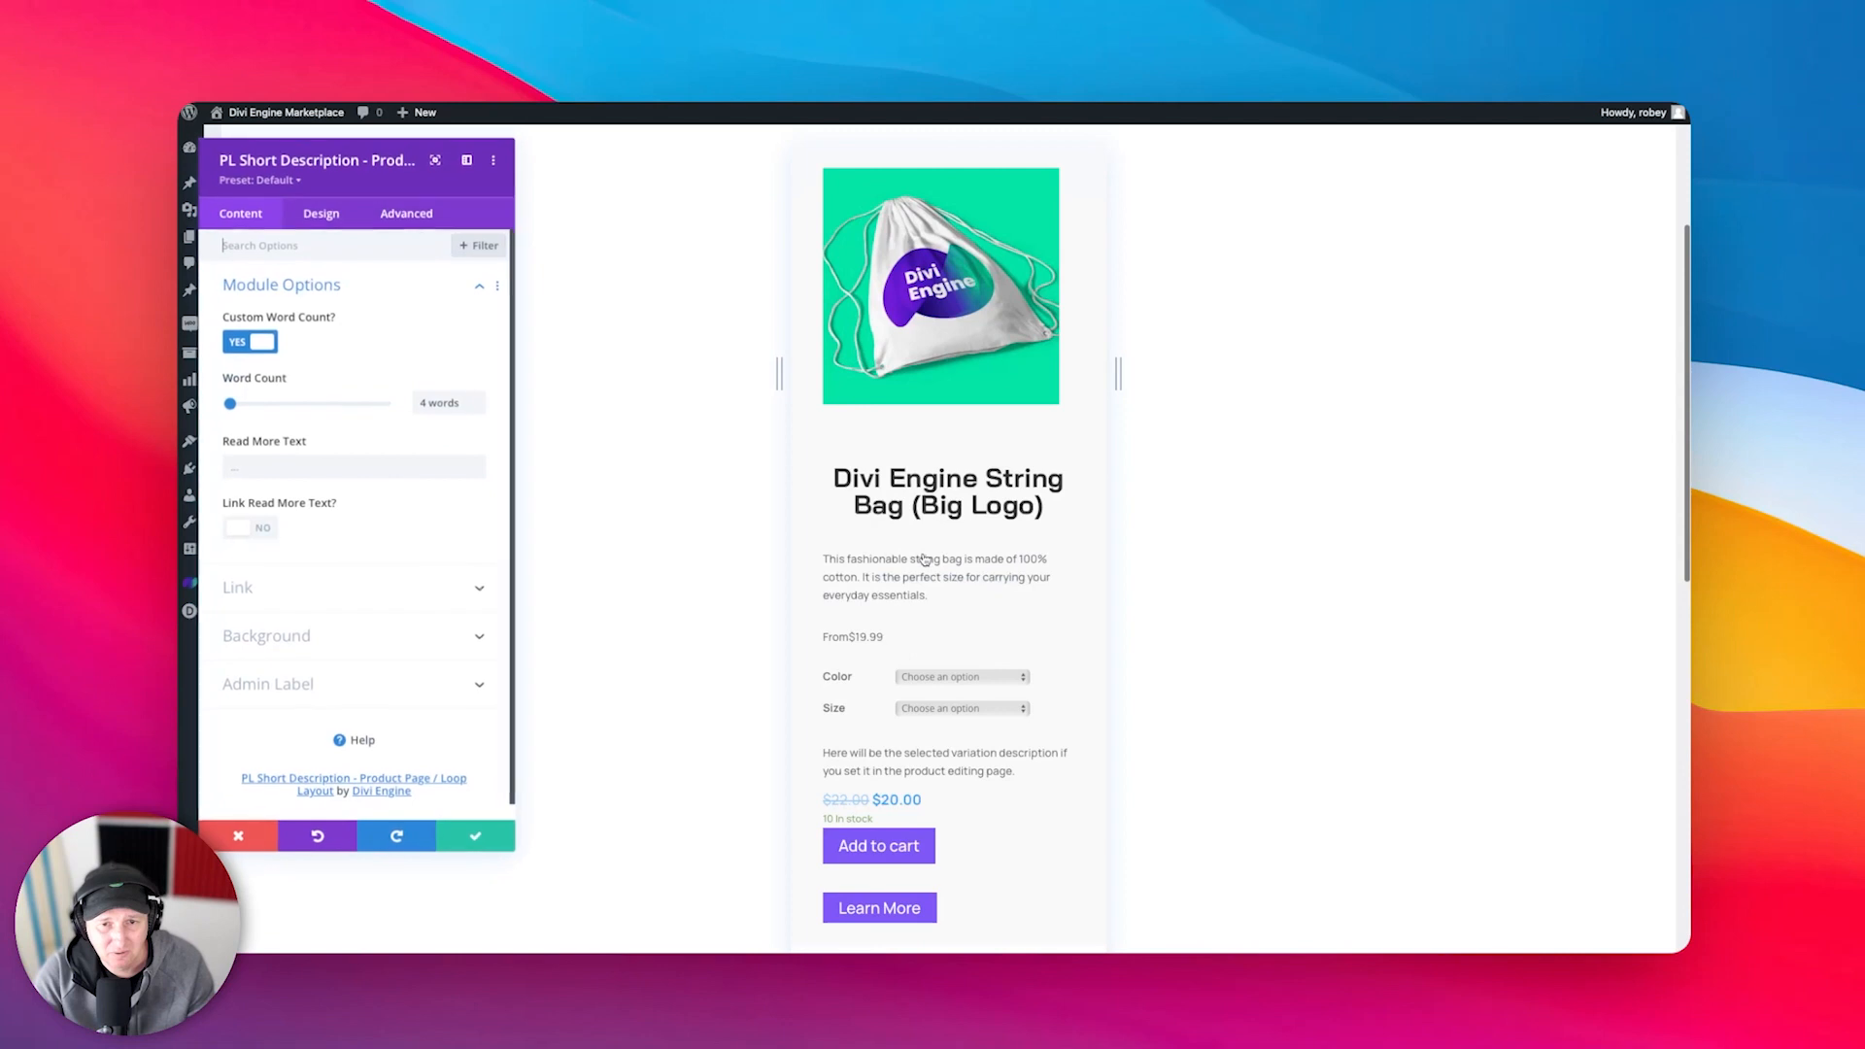
{"action": "left_click", "coordinate": [319, 217]}
{"action": "left_click", "coordinate": [287, 294]}
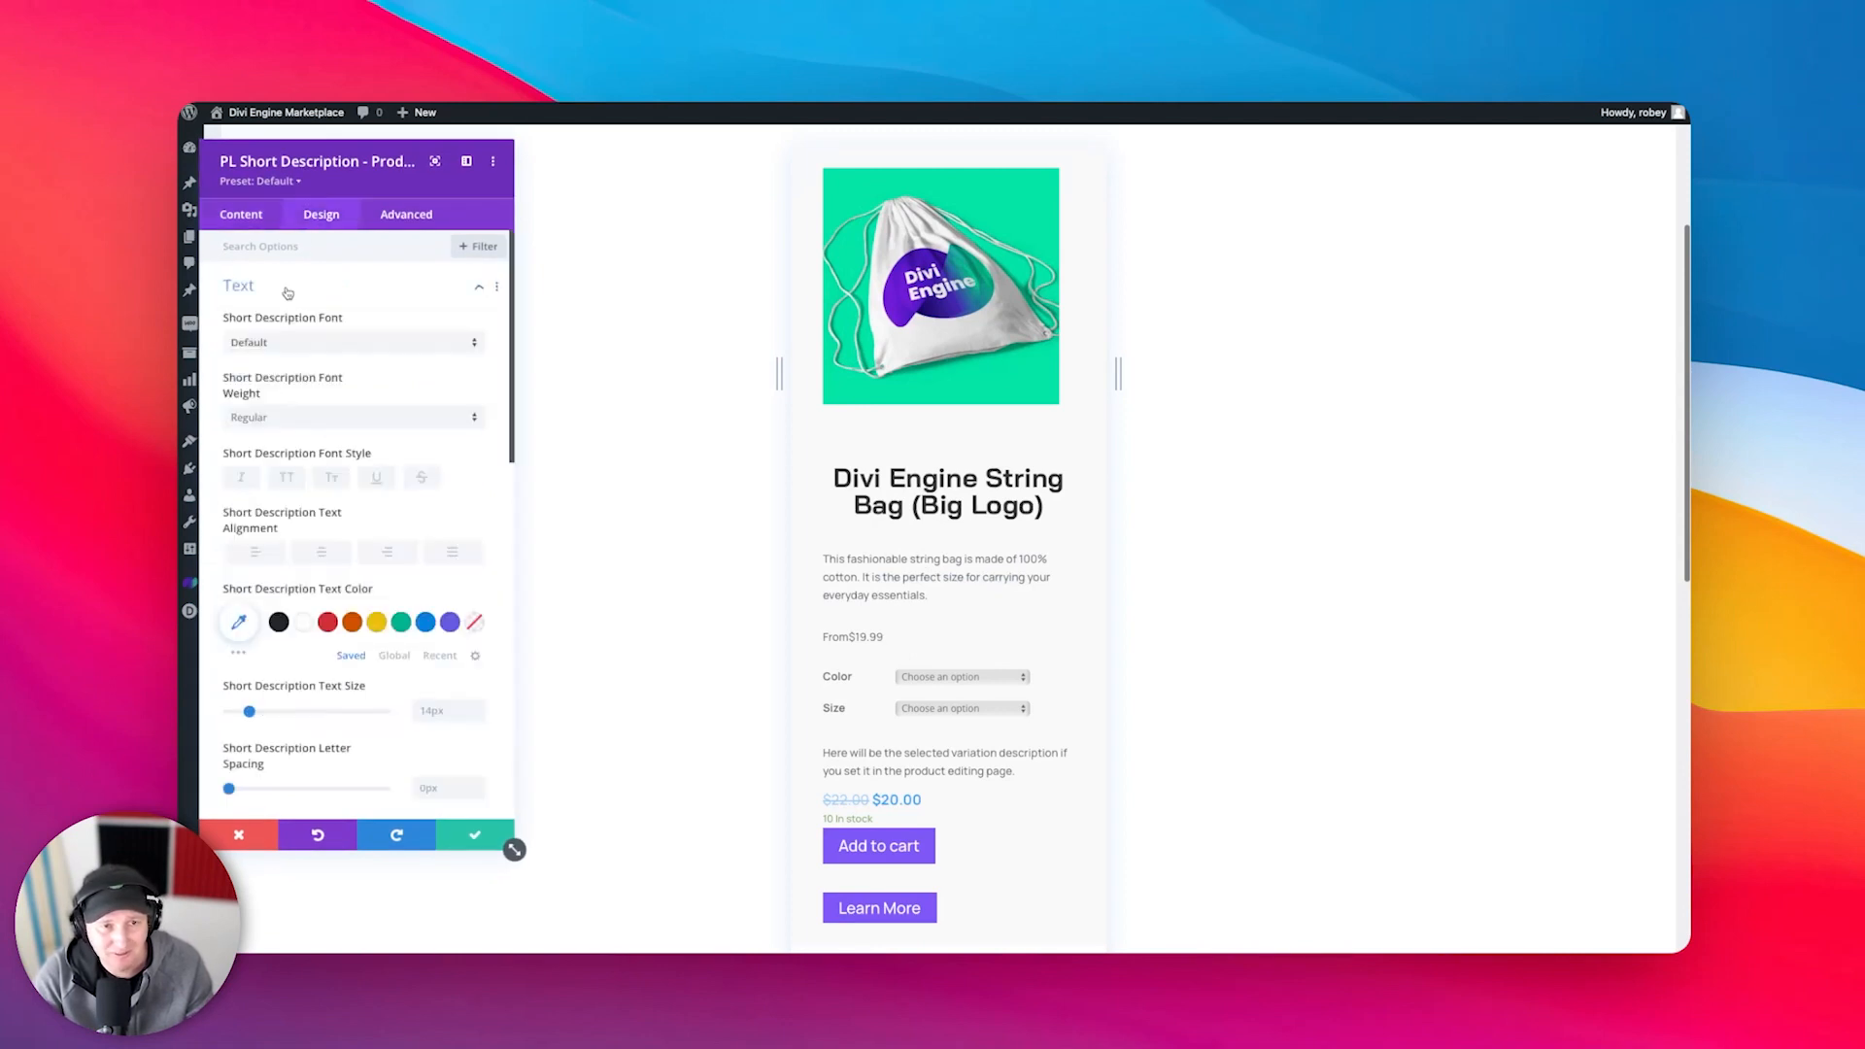
{"action": "left_click", "coordinate": [320, 553]}
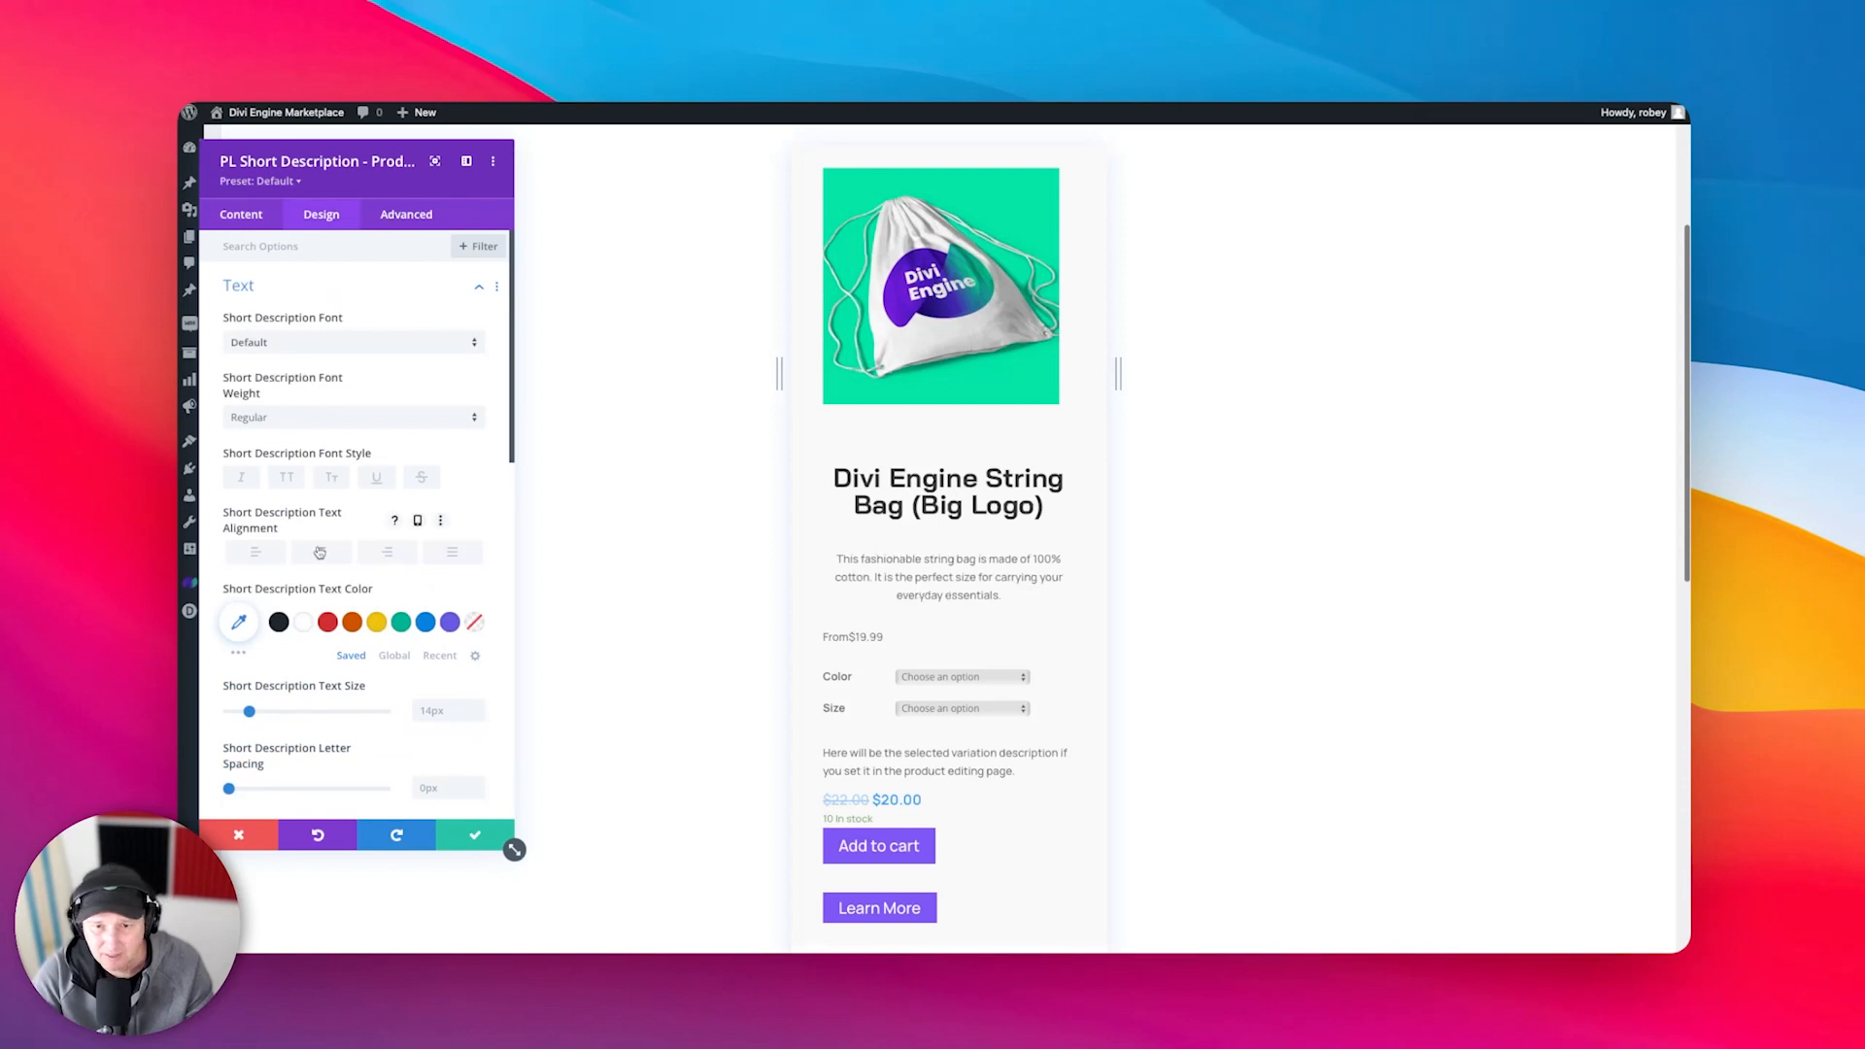
{"action": "left_click", "coordinate": [463, 846]}
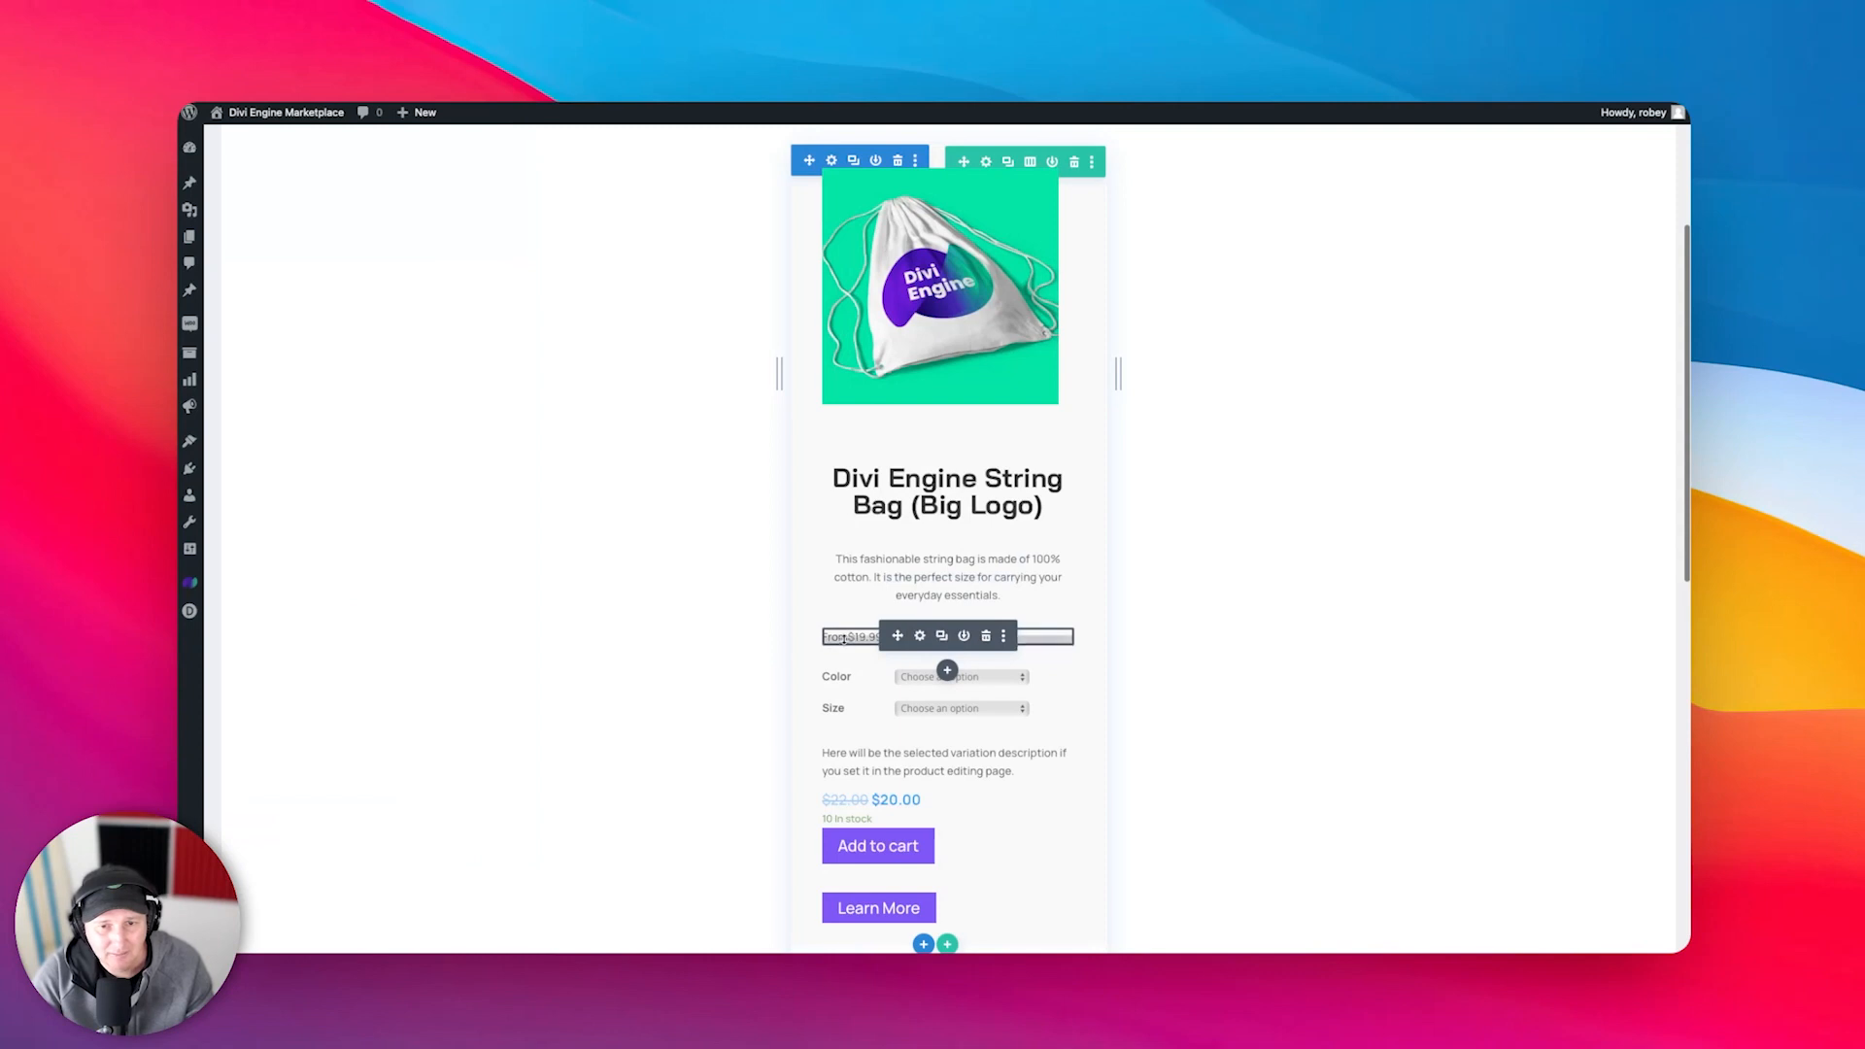
- Add a space after "From" in the PL Price module's text directly before the price, center-align its text and save
{"action": "left_click", "coordinate": [921, 636]}
{"action": "left_click", "coordinate": [261, 401]}
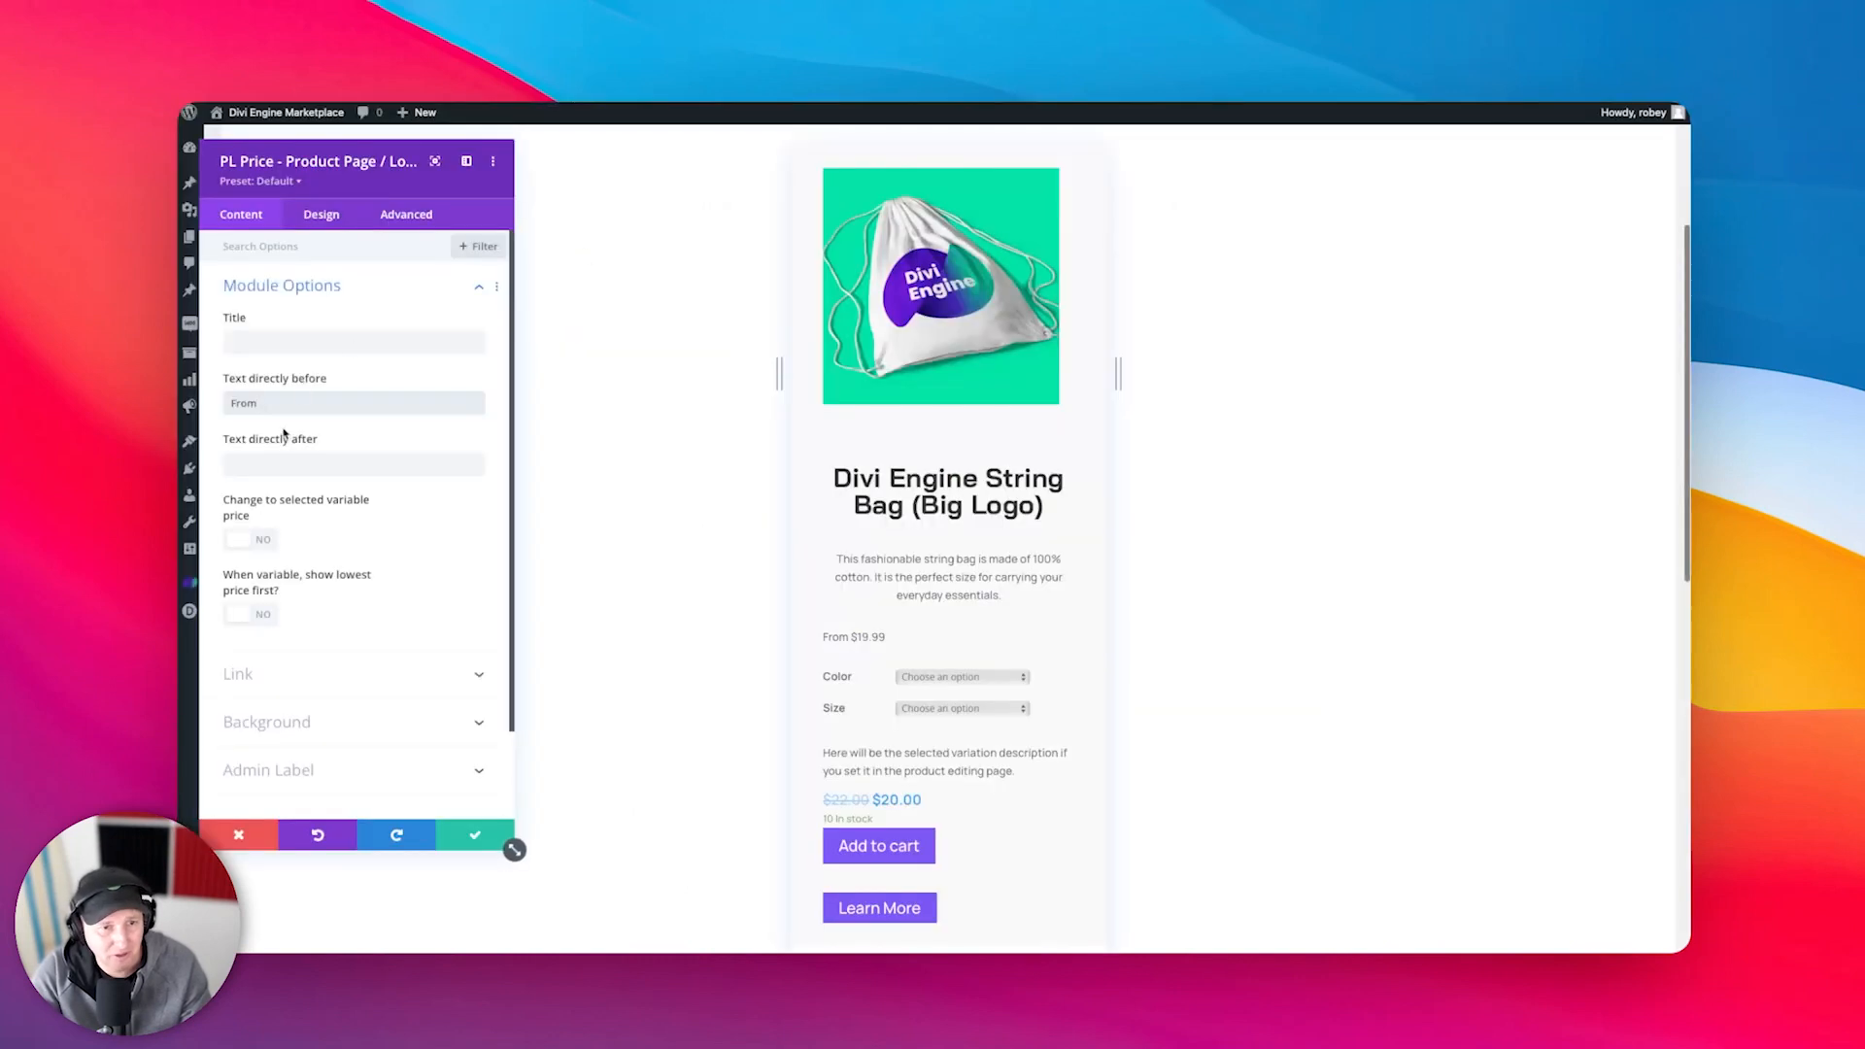
{"action": "left_click", "coordinate": [321, 220]}
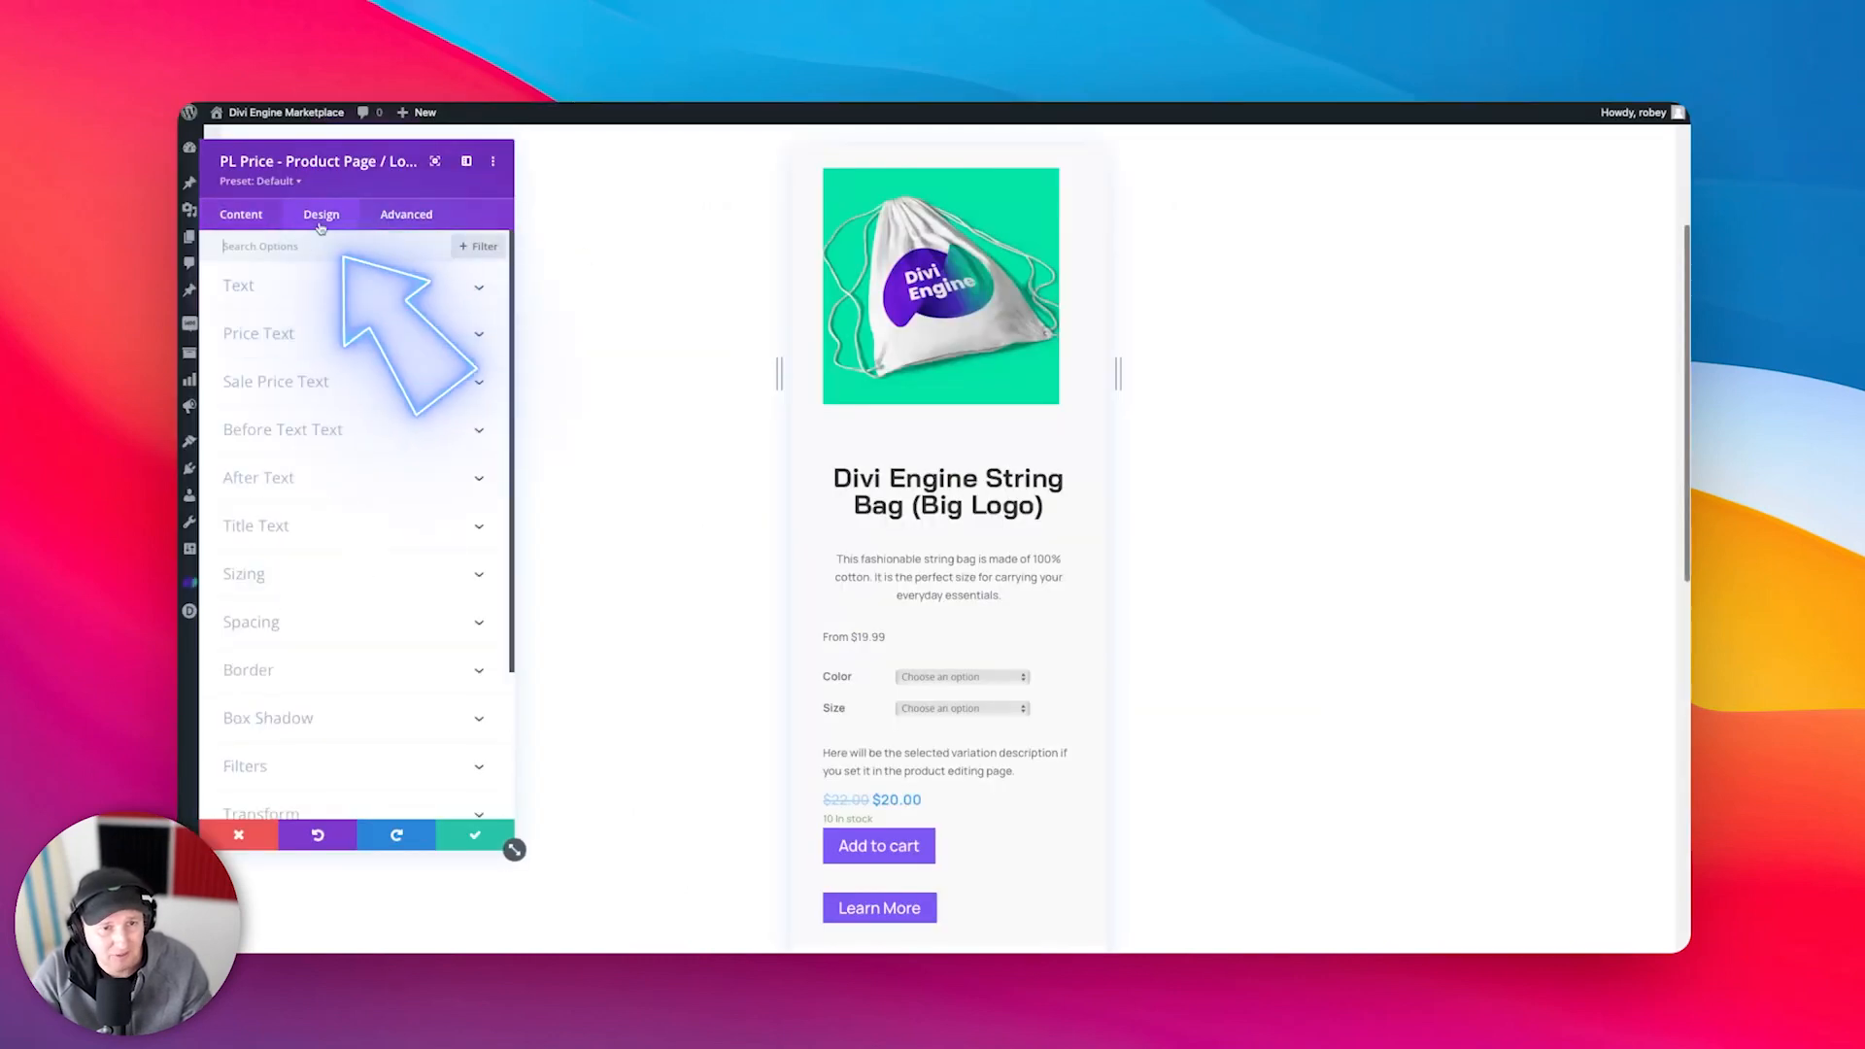
{"action": "left_click", "coordinate": [277, 291]}
{"action": "left_click", "coordinate": [313, 346]}
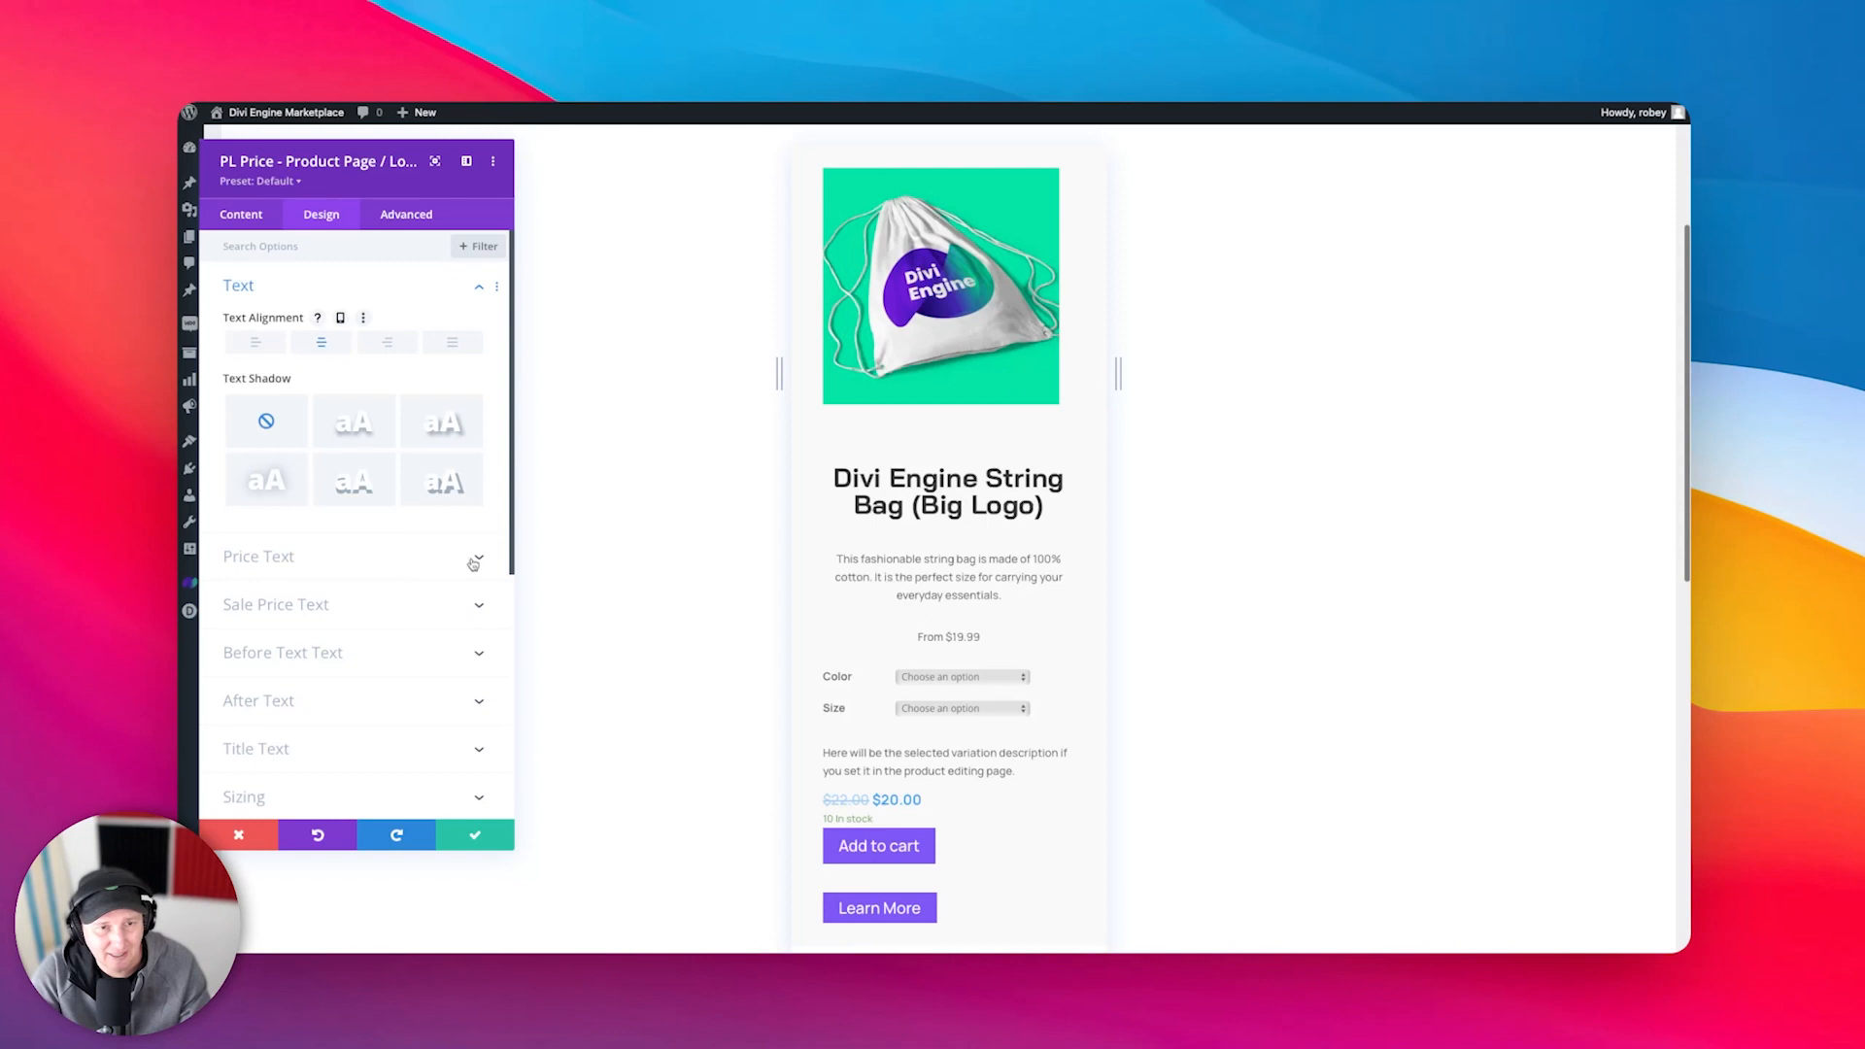
{"action": "left_click", "coordinate": [475, 835]}
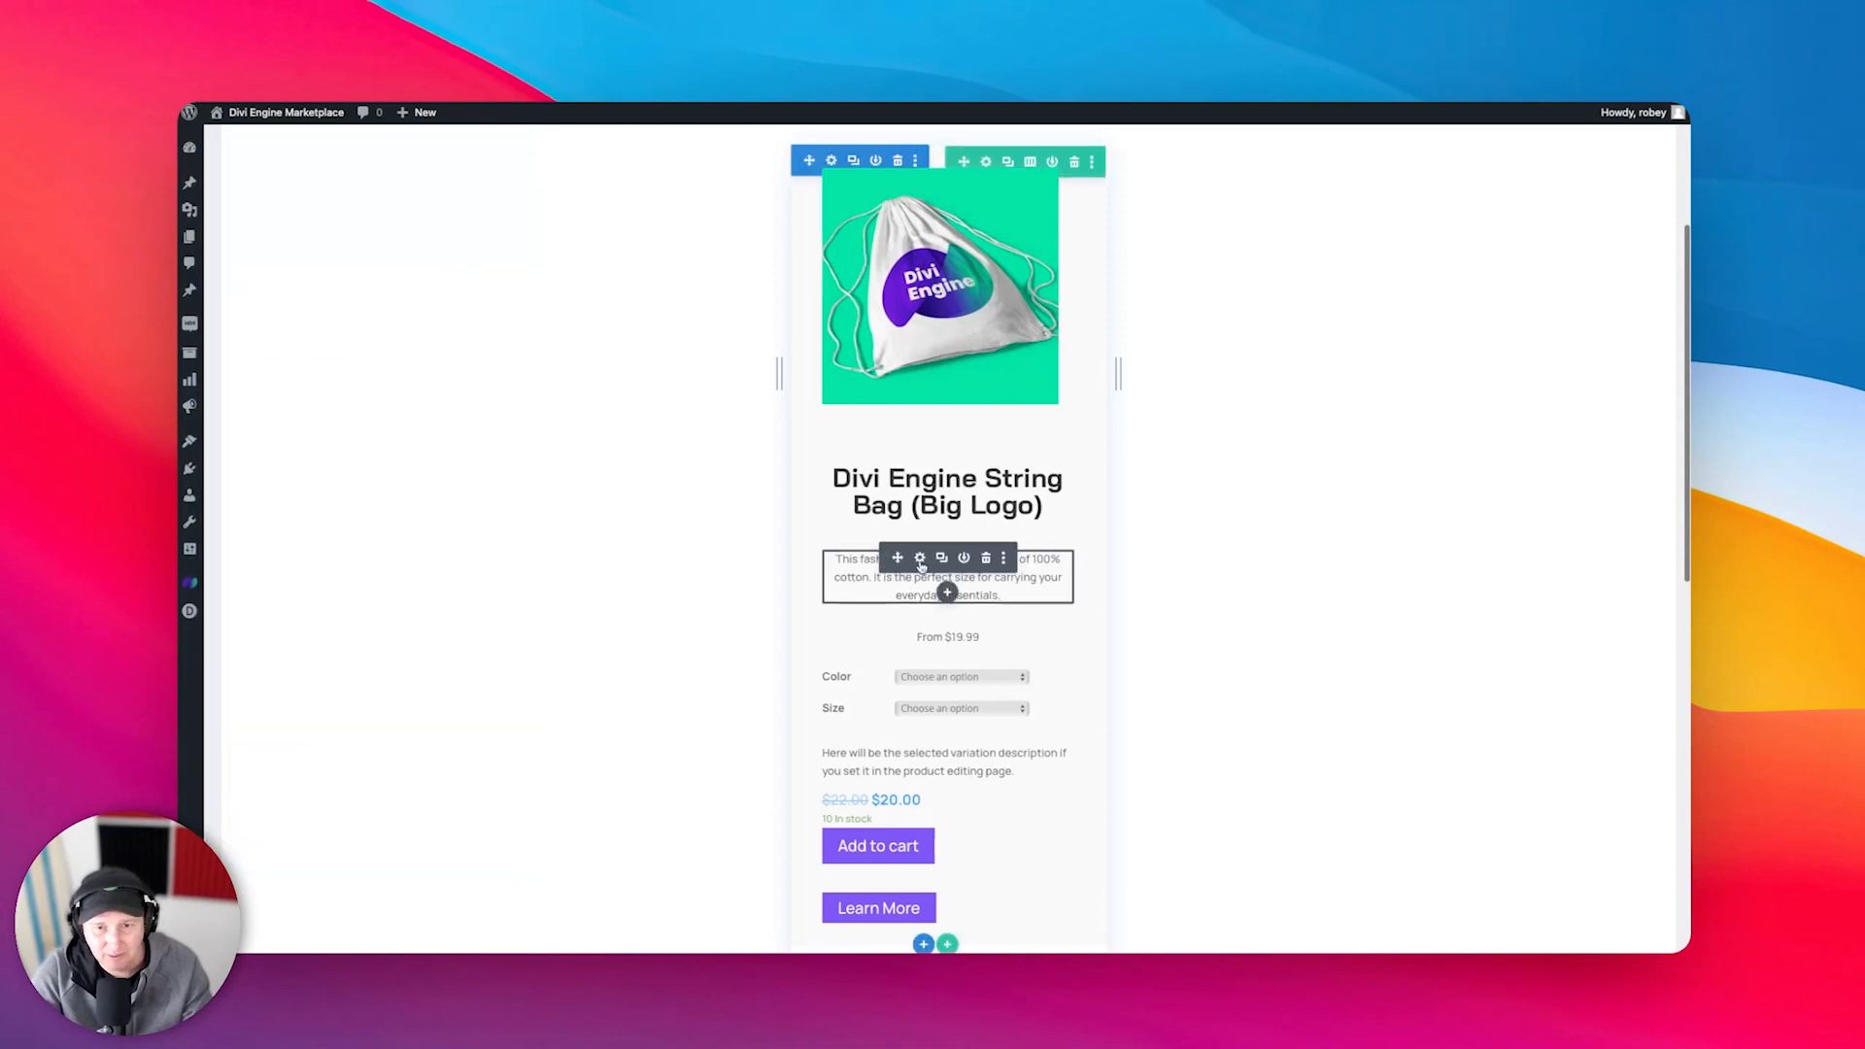
- Set the PL Short Description module's text size to 16px and save its settings
{"action": "left_click", "coordinate": [920, 559]}
{"action": "left_click", "coordinate": [318, 214]}
{"action": "left_click", "coordinate": [265, 292]}
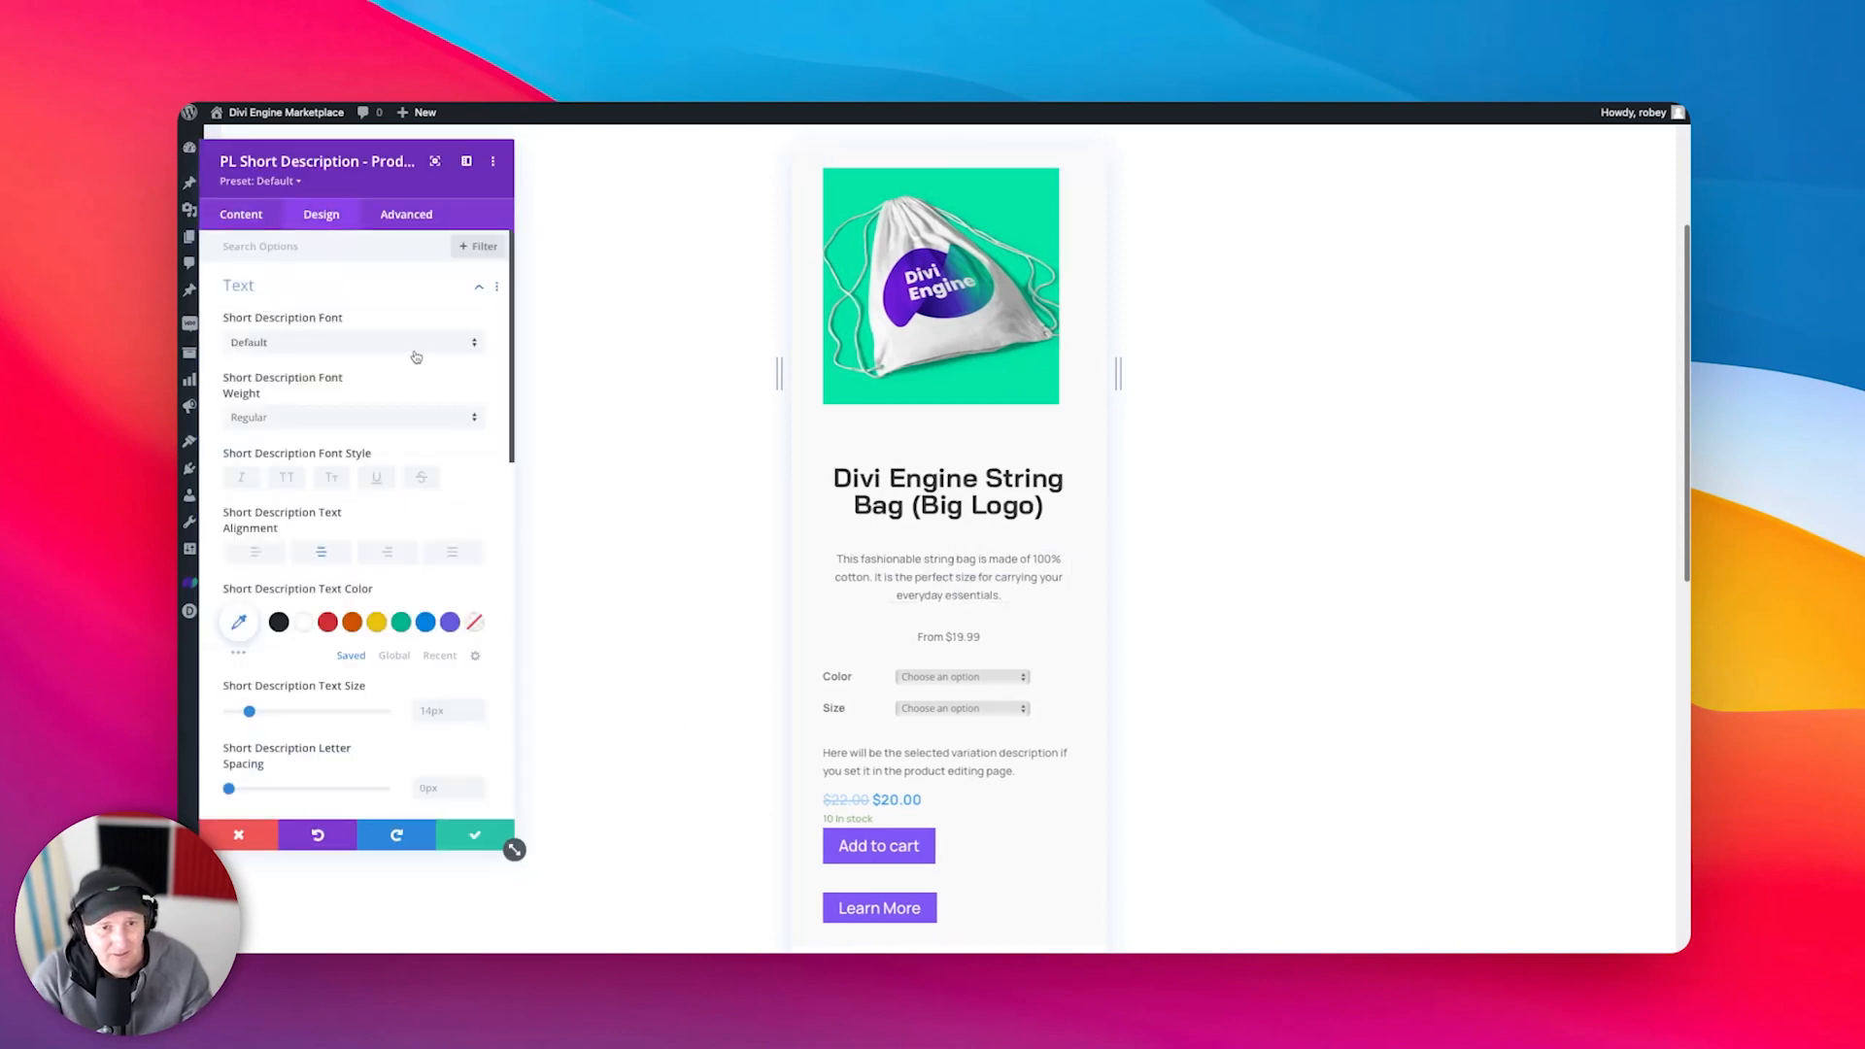
{"action": "left_click", "coordinate": [478, 708]}
{"action": "left_click", "coordinate": [478, 708]}
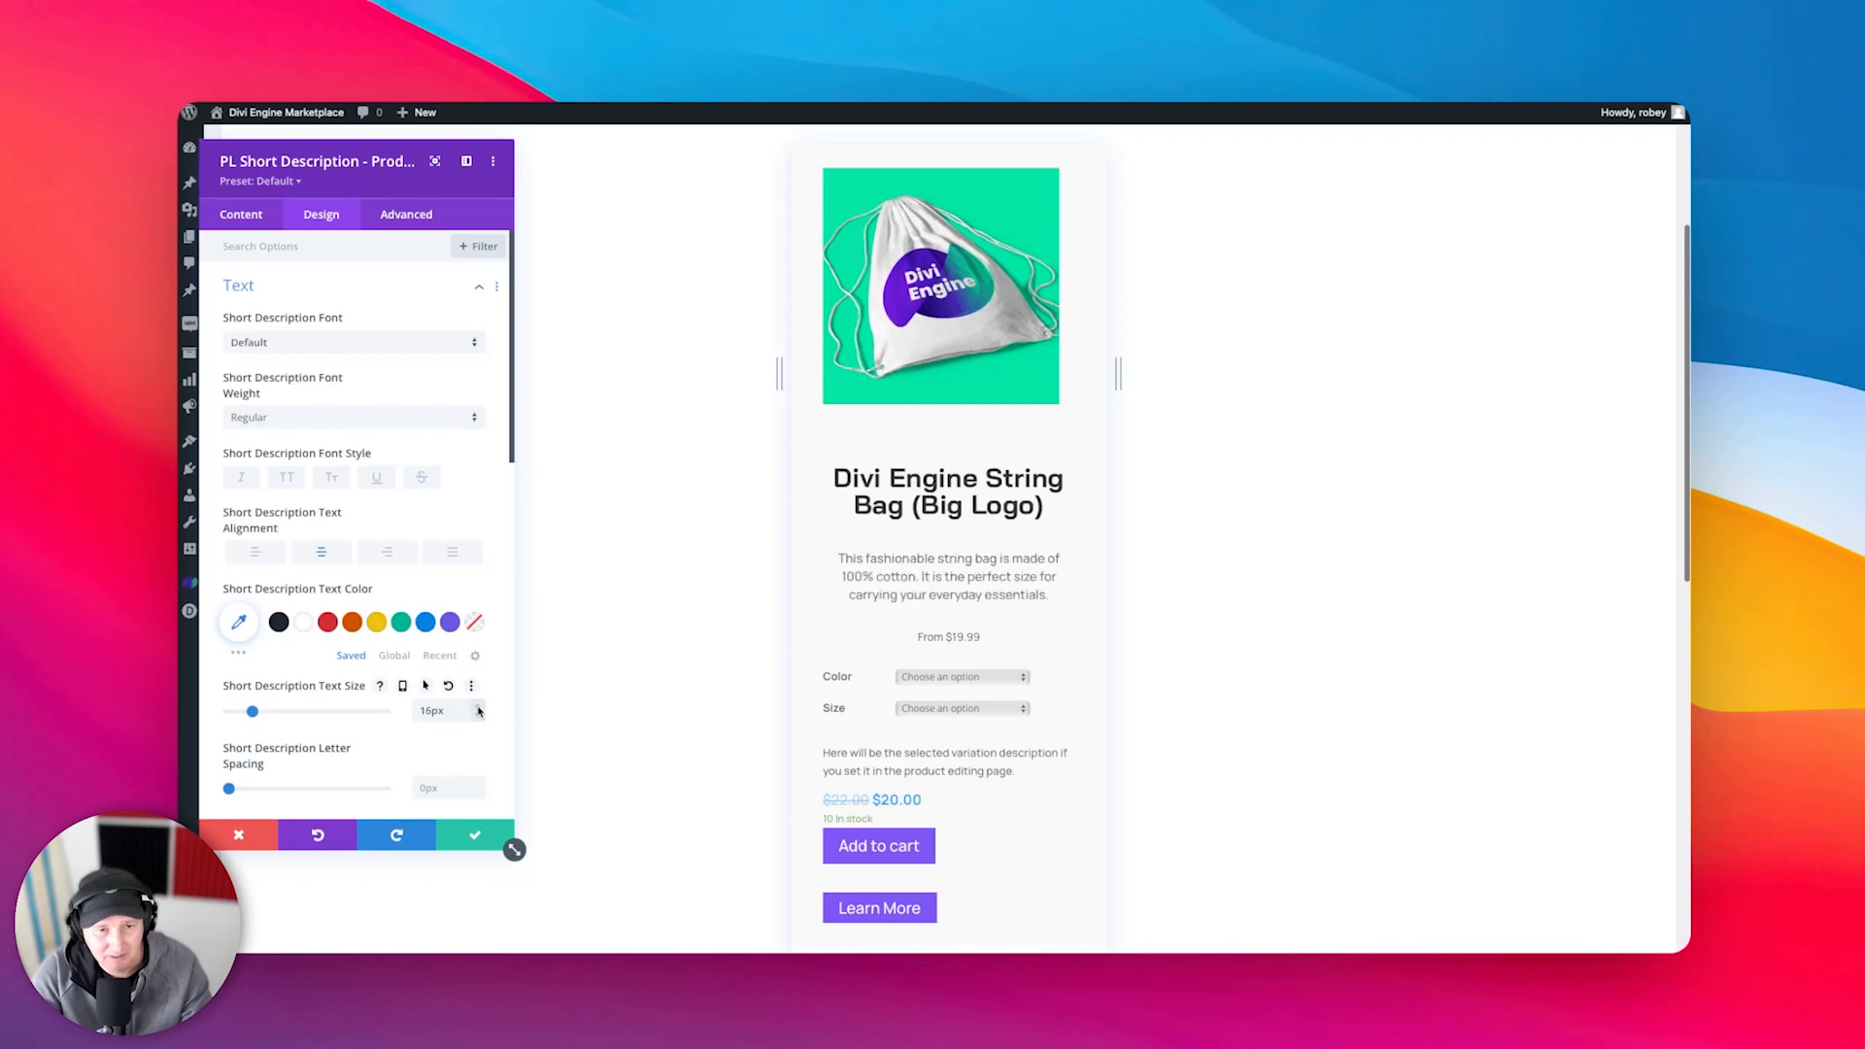
{"action": "left_click", "coordinate": [473, 836]}
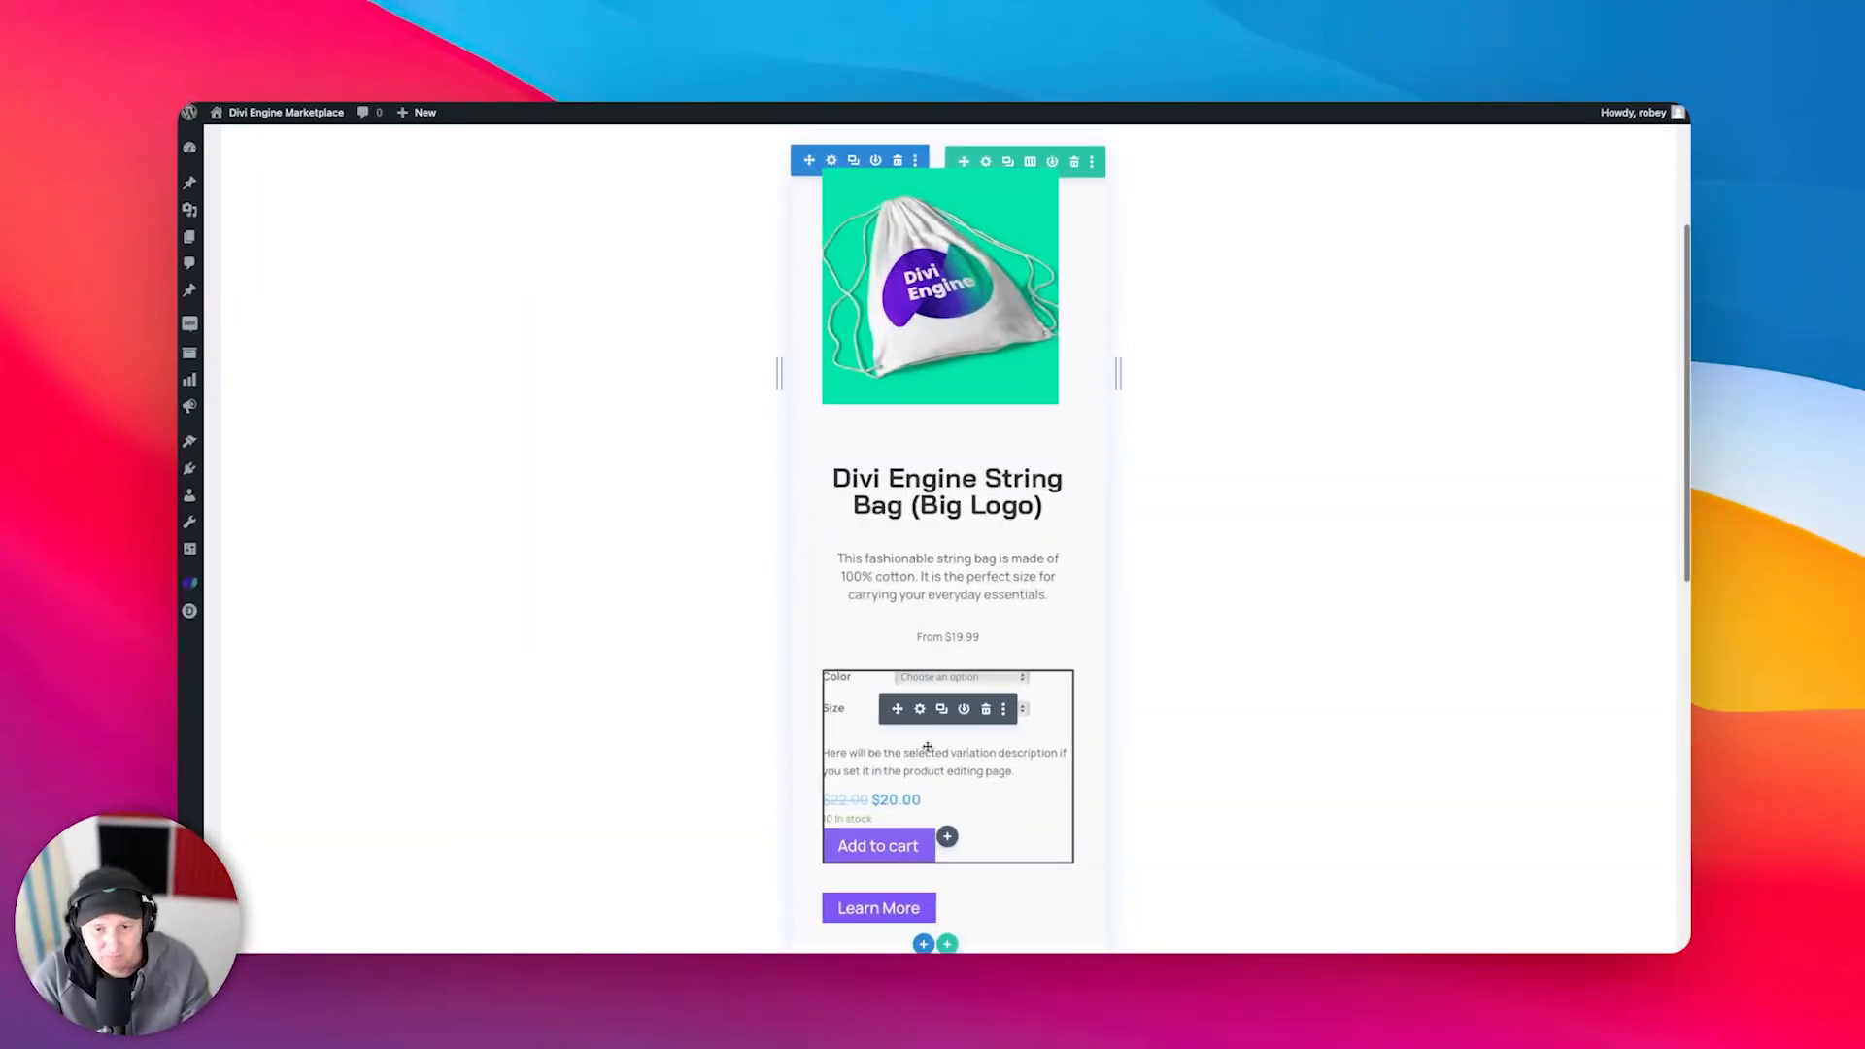
- Examine the PL Add To Cart module's content, variation and design settings for the button and its alignment
{"action": "left_click", "coordinate": [920, 709]}
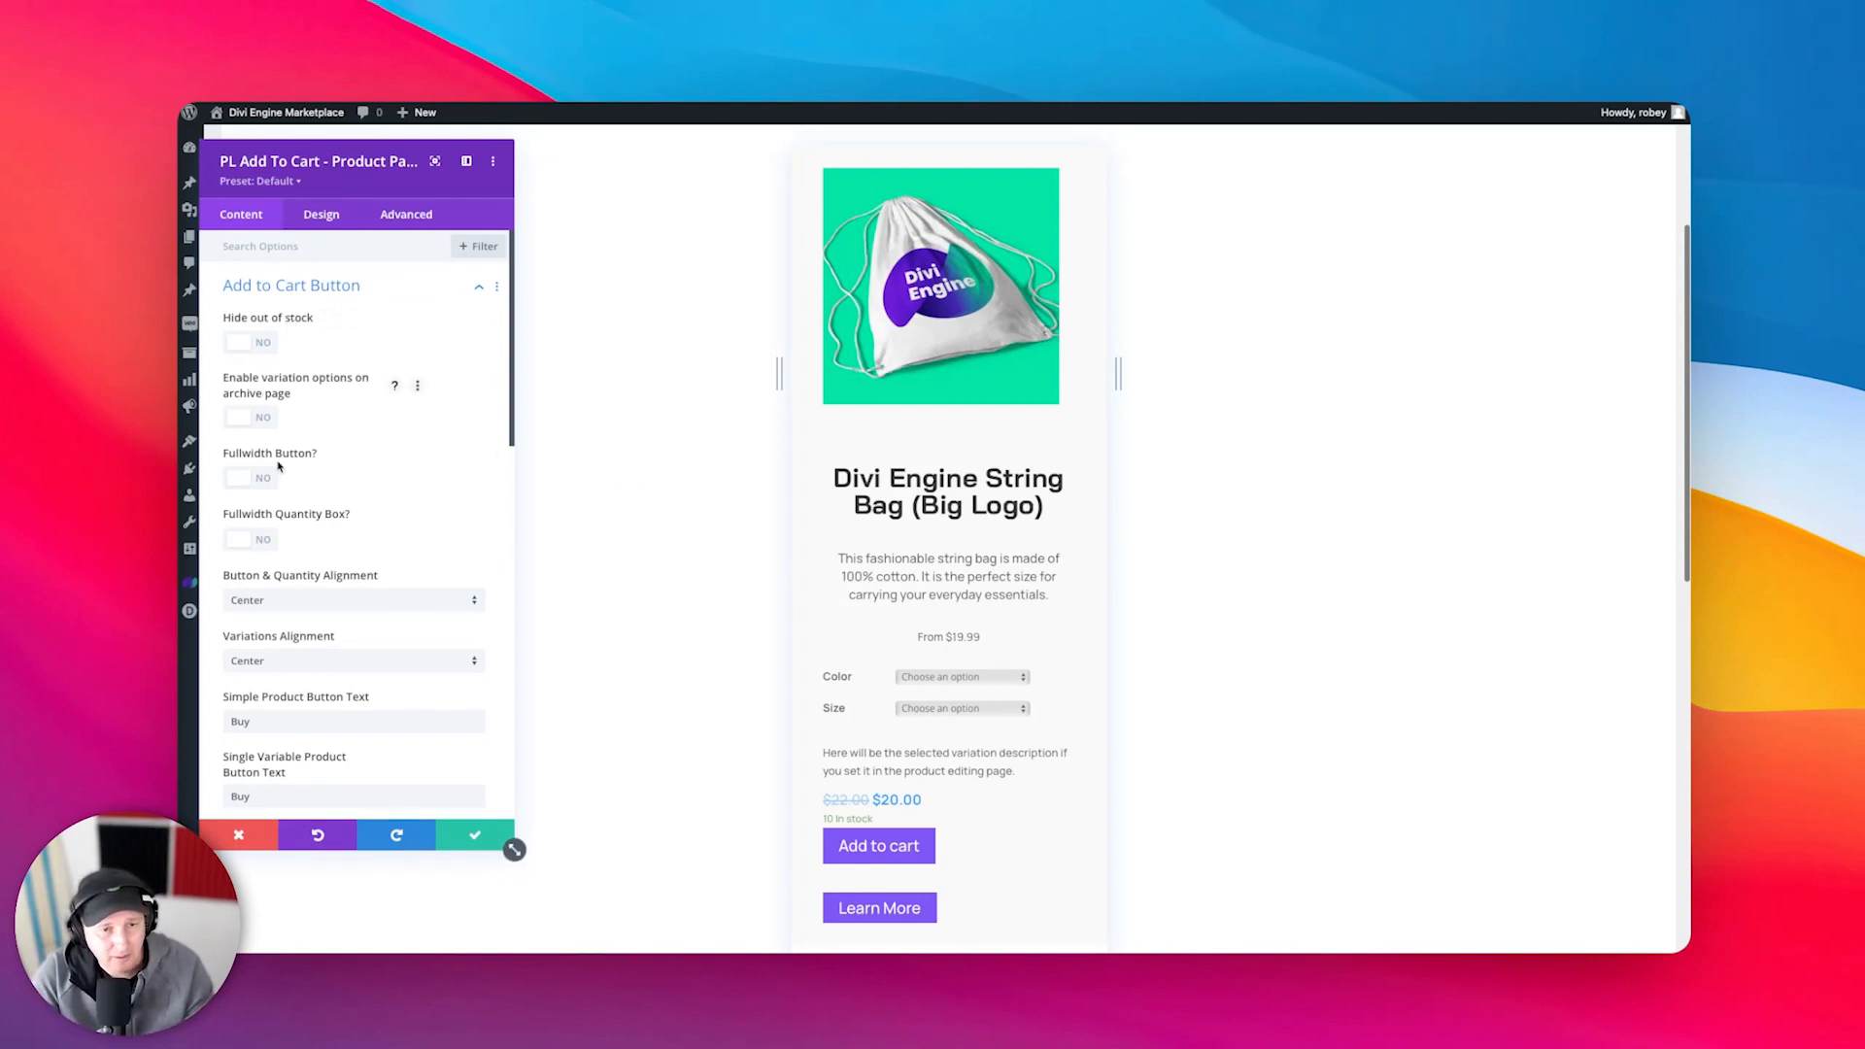
{"action": "scroll", "coordinate": [279, 467], "scroll_direction": "down", "scroll_amount": 5}
{"action": "scroll", "coordinate": [279, 468], "scroll_direction": "down", "scroll_amount": 6}
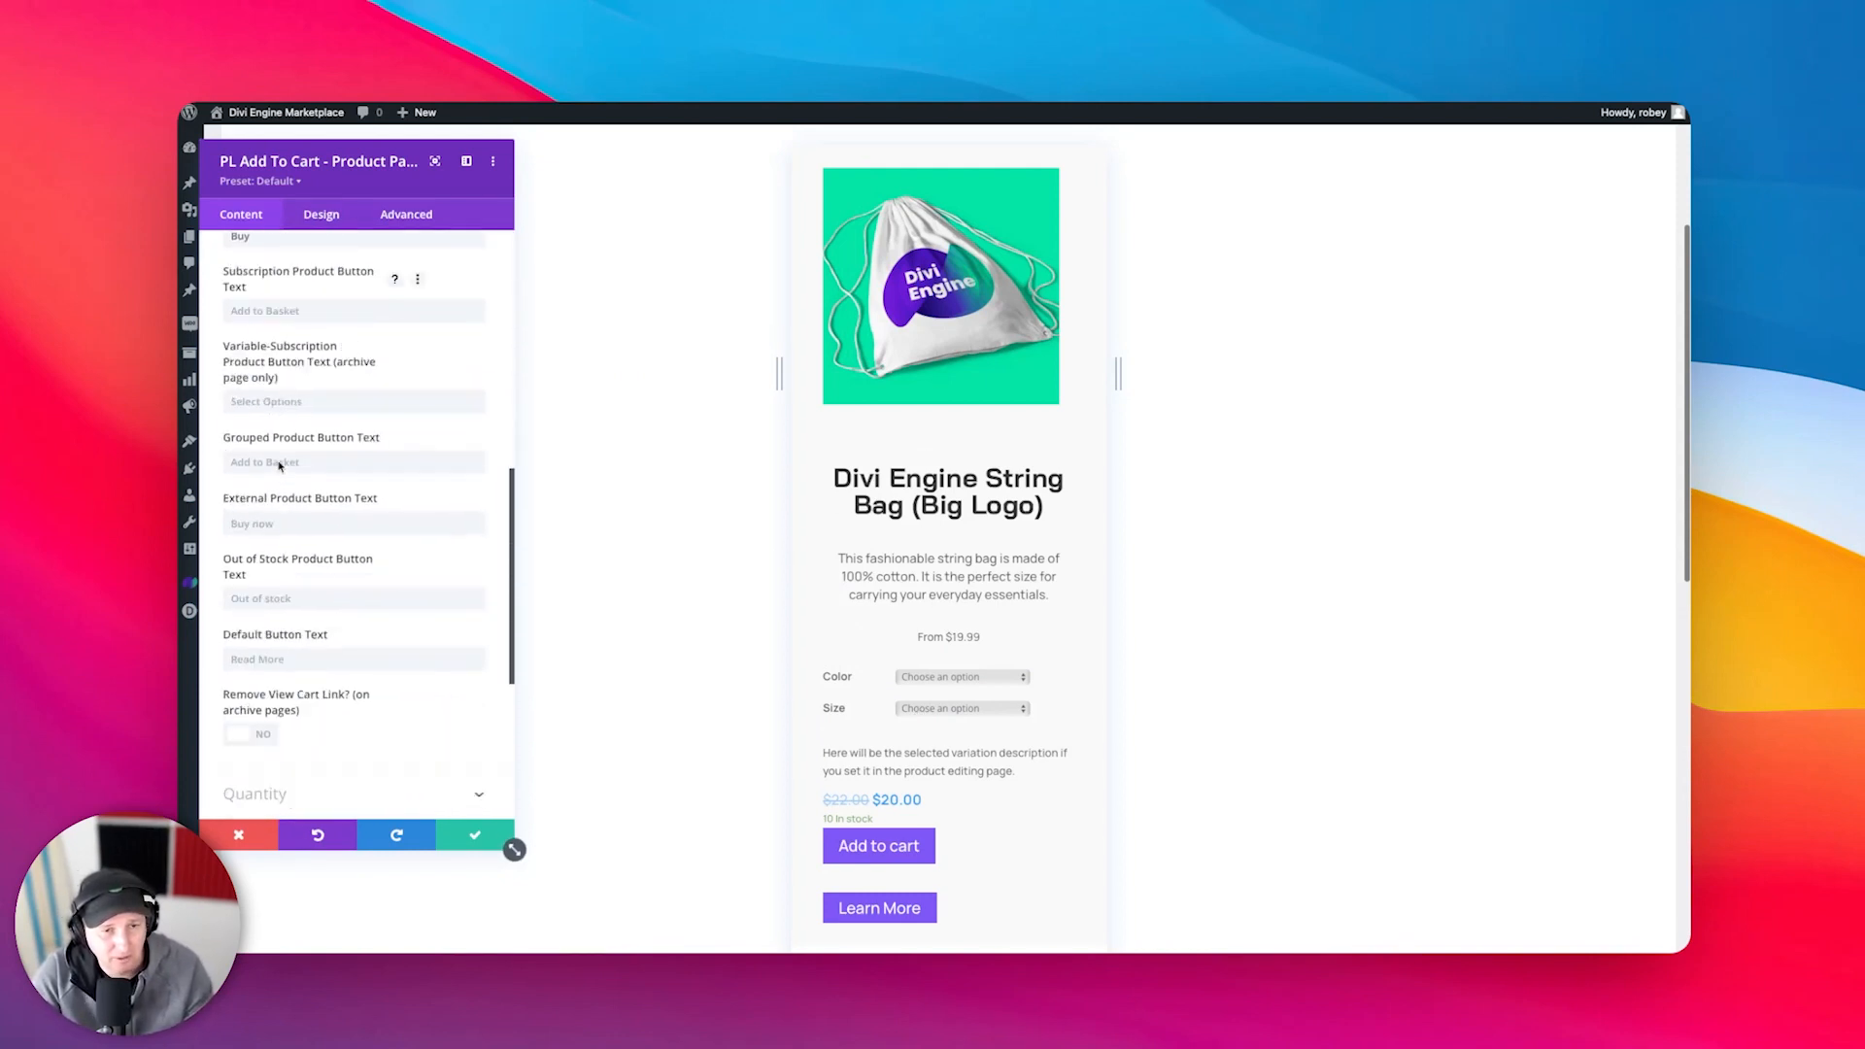
{"action": "left_click", "coordinate": [283, 476]}
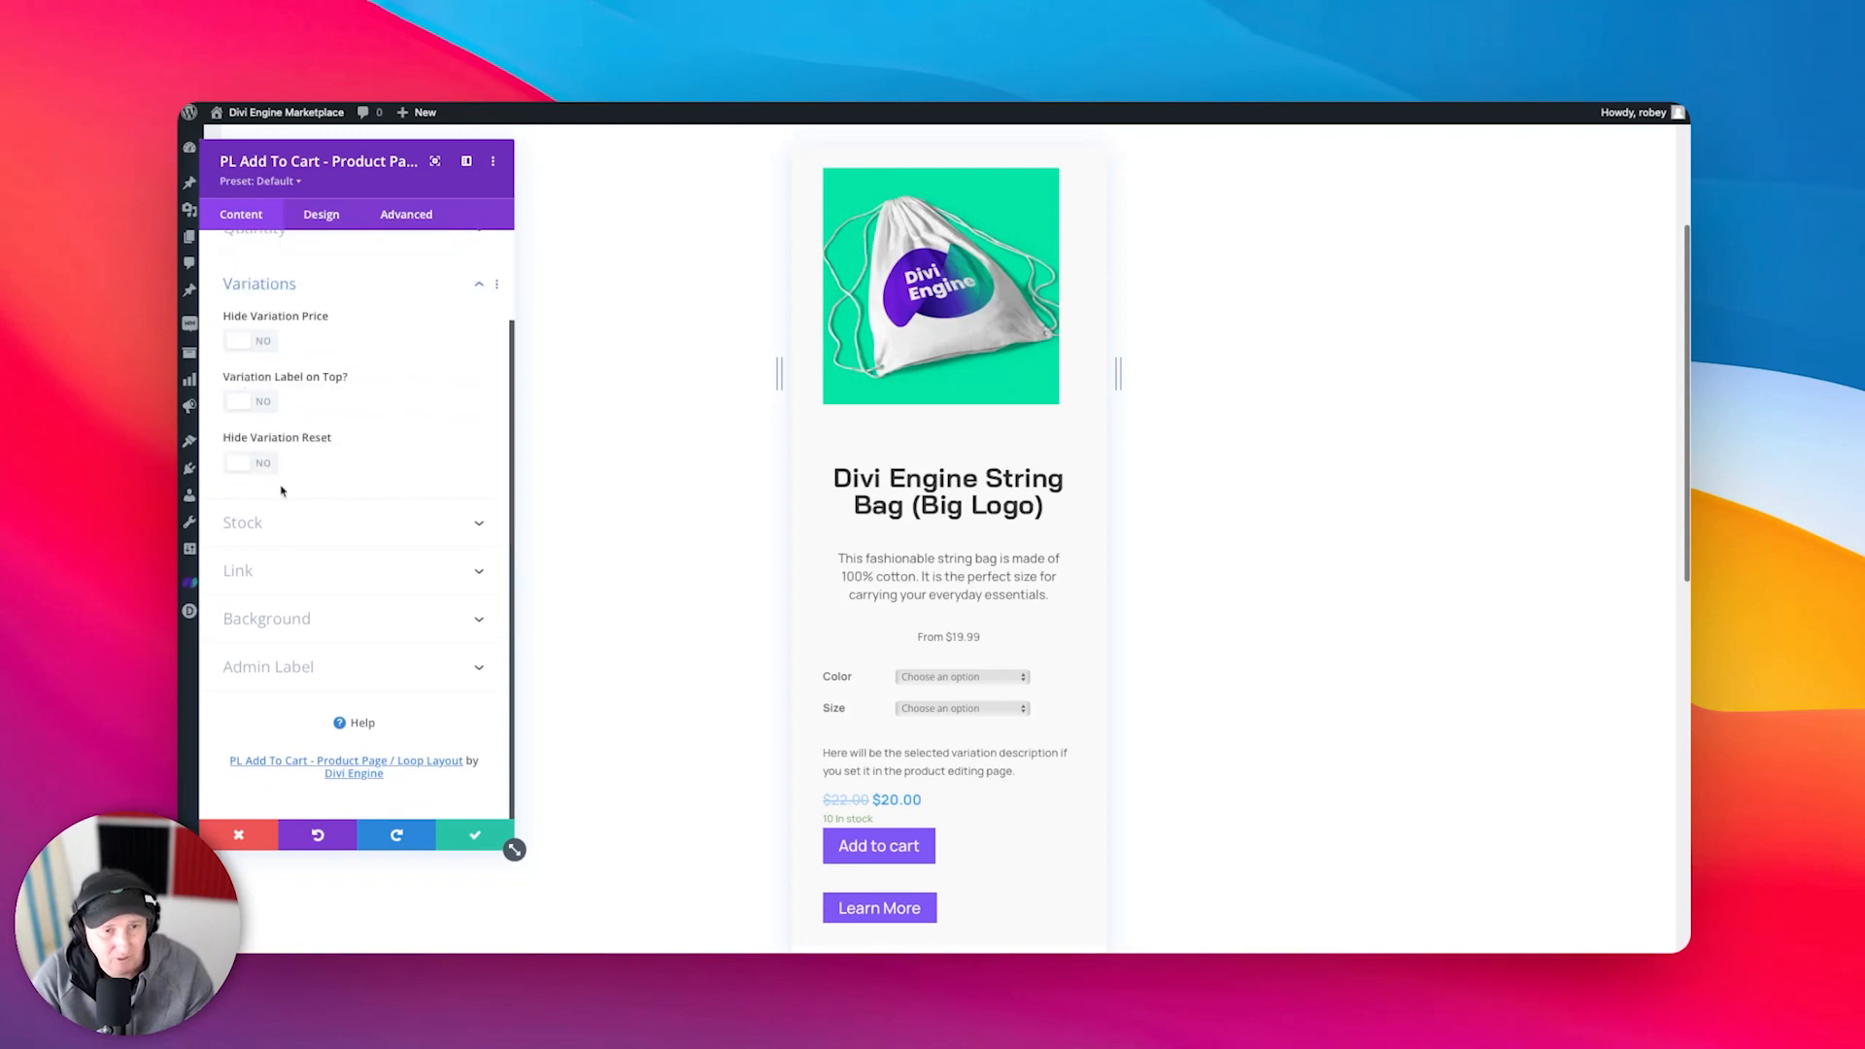
{"action": "scroll", "coordinate": [349, 416], "scroll_direction": "up", "scroll_amount": 1}
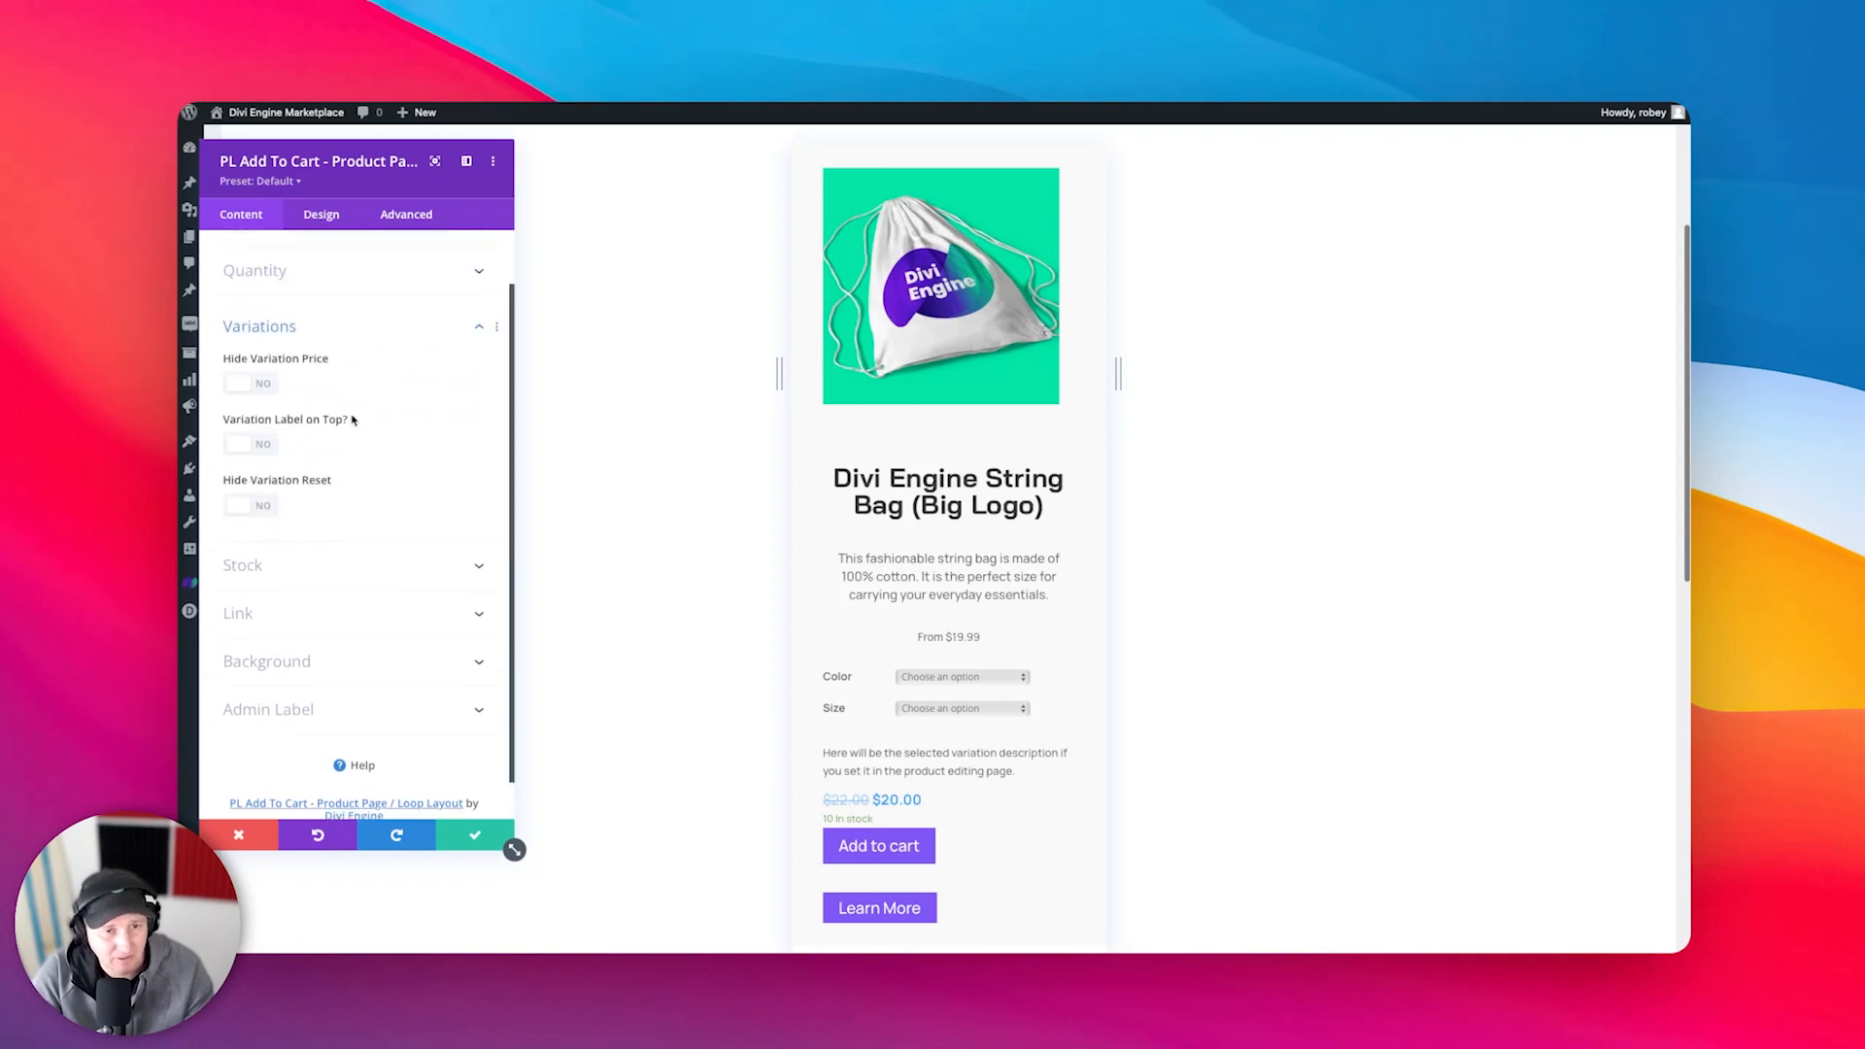
{"action": "left_click", "coordinate": [321, 221]}
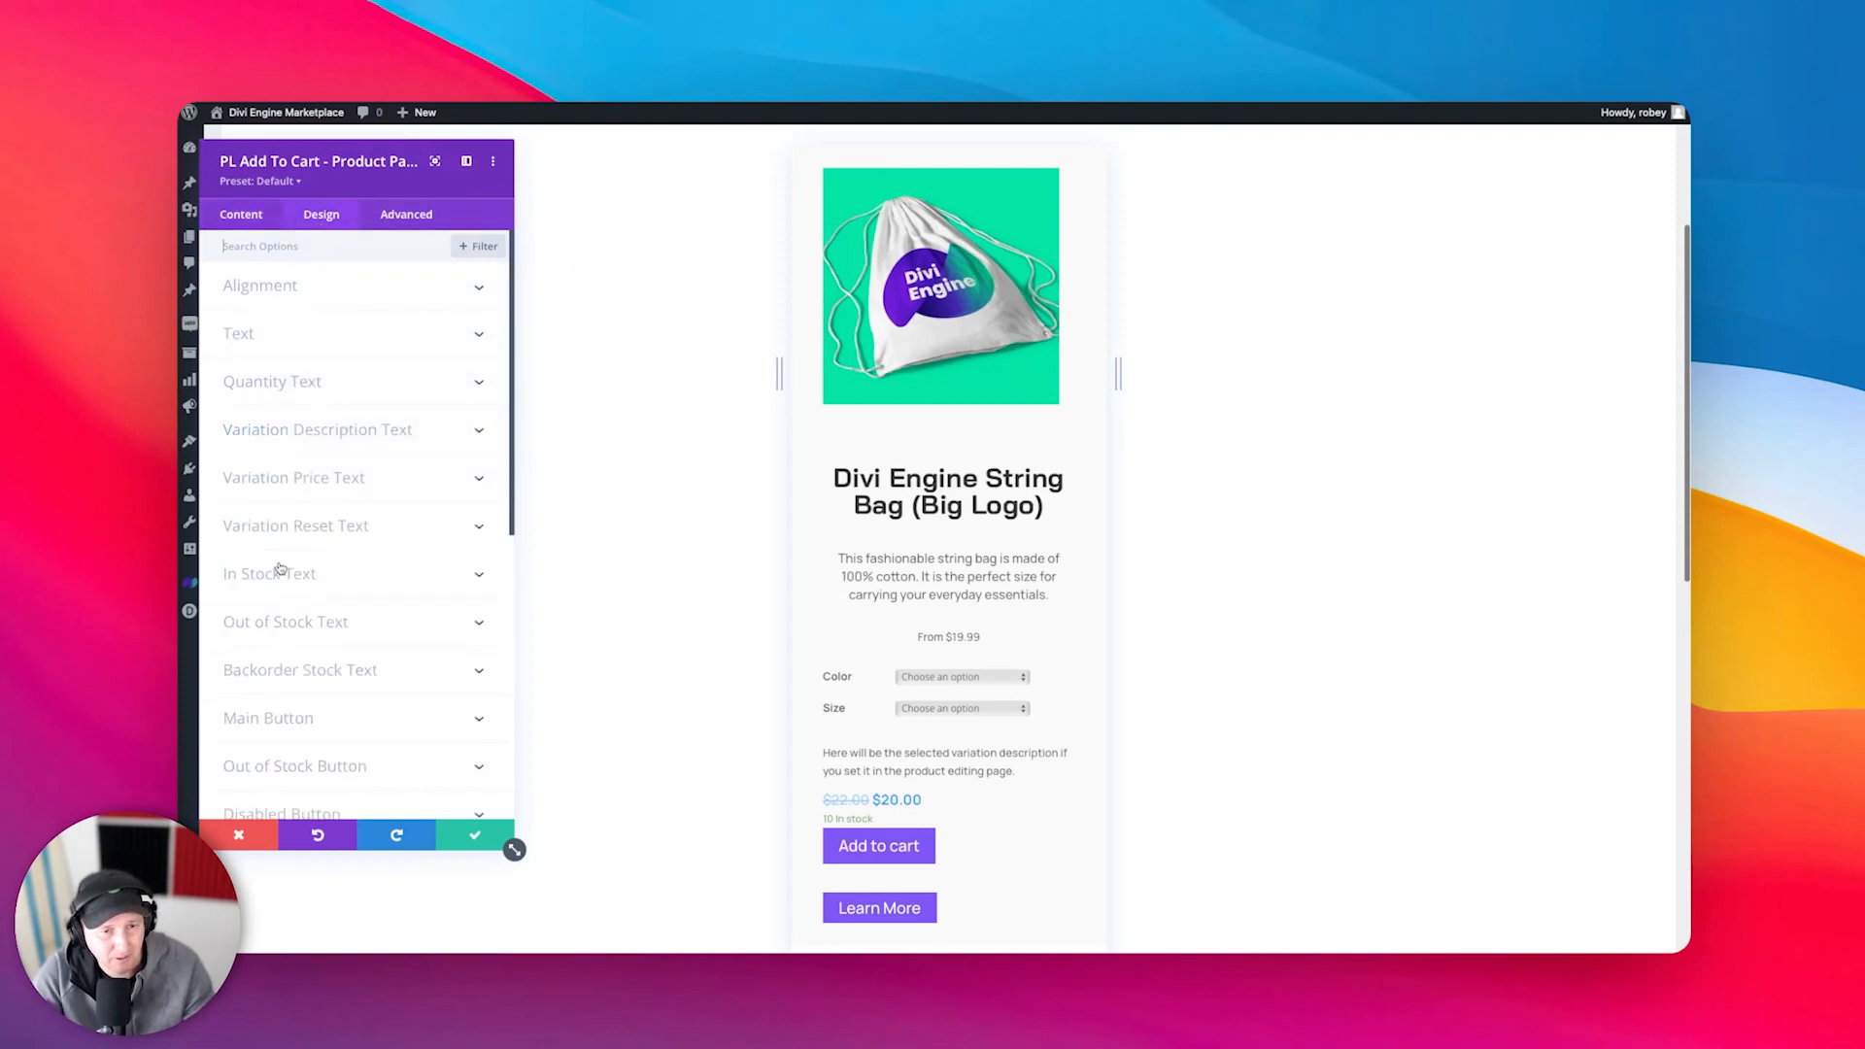
{"action": "scroll", "coordinate": [280, 569], "scroll_direction": "down", "scroll_amount": 4}
{"action": "scroll", "coordinate": [281, 569], "scroll_direction": "down", "scroll_amount": 8}
{"action": "scroll", "coordinate": [280, 569], "scroll_direction": "up", "scroll_amount": 12}
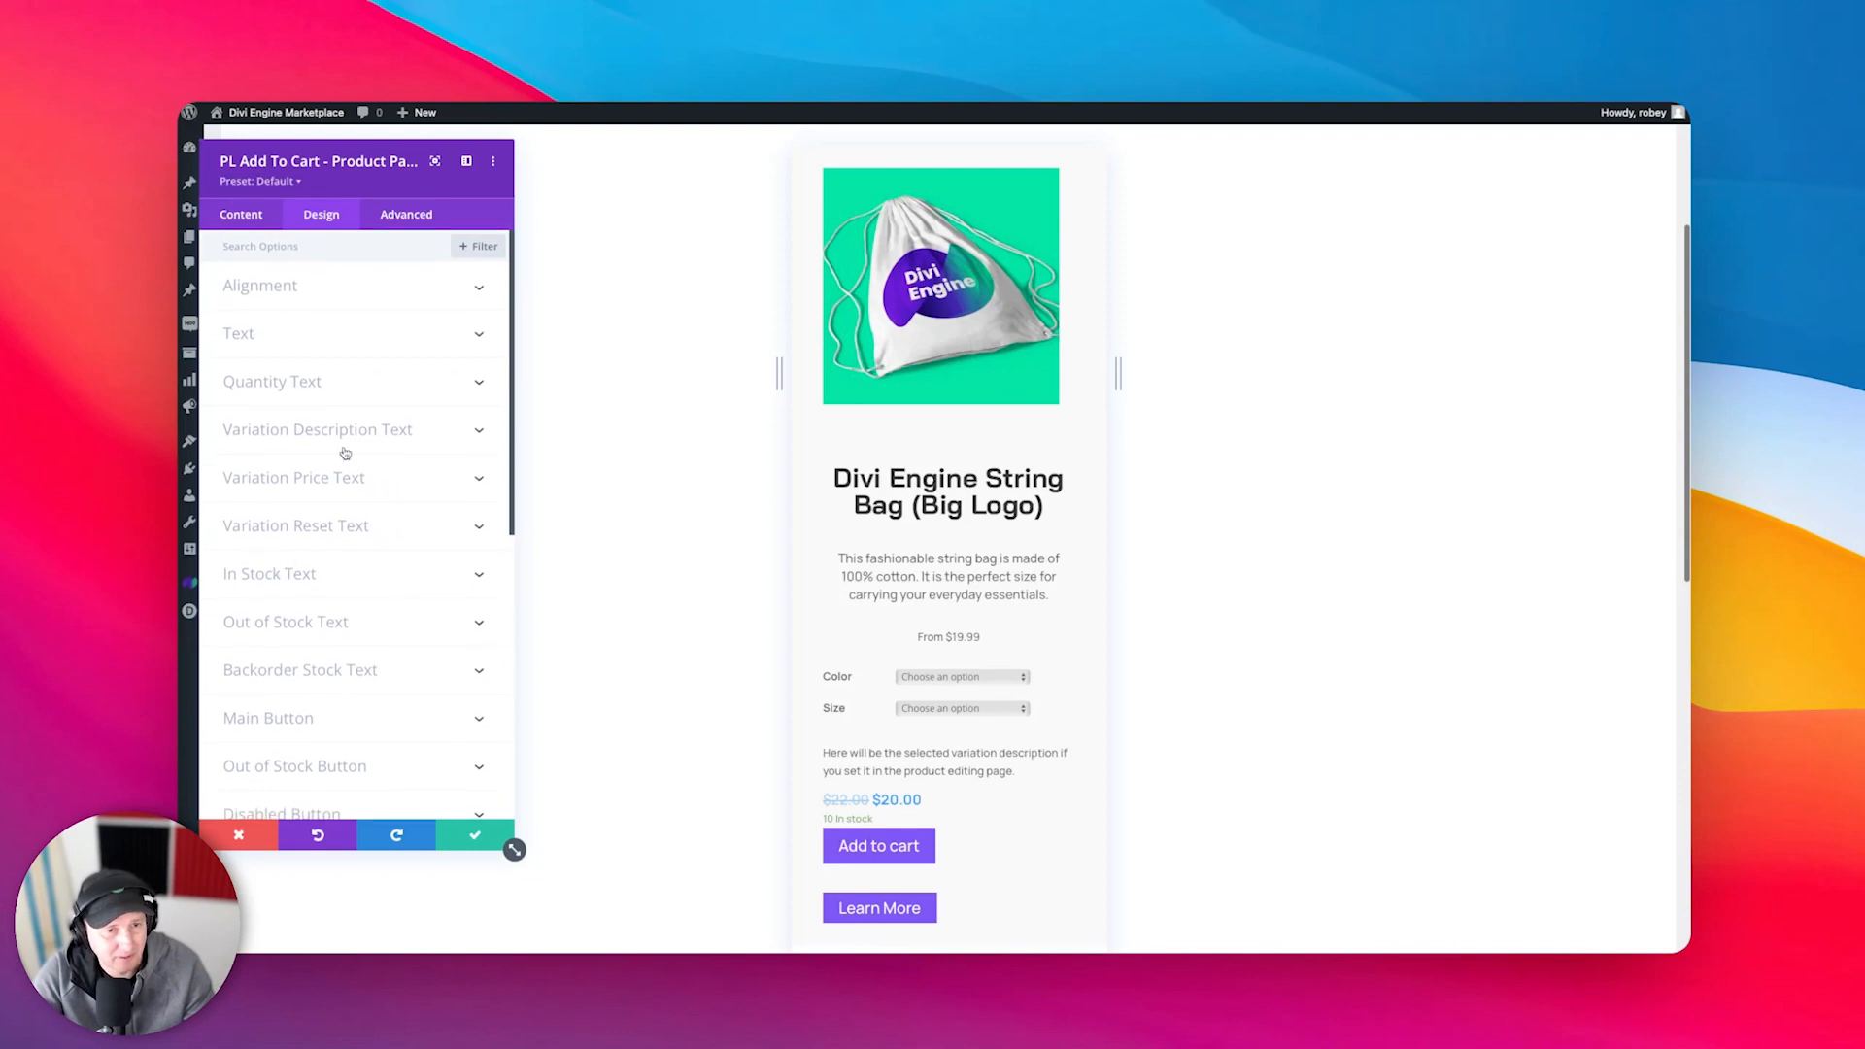
{"action": "left_click", "coordinate": [334, 303]}
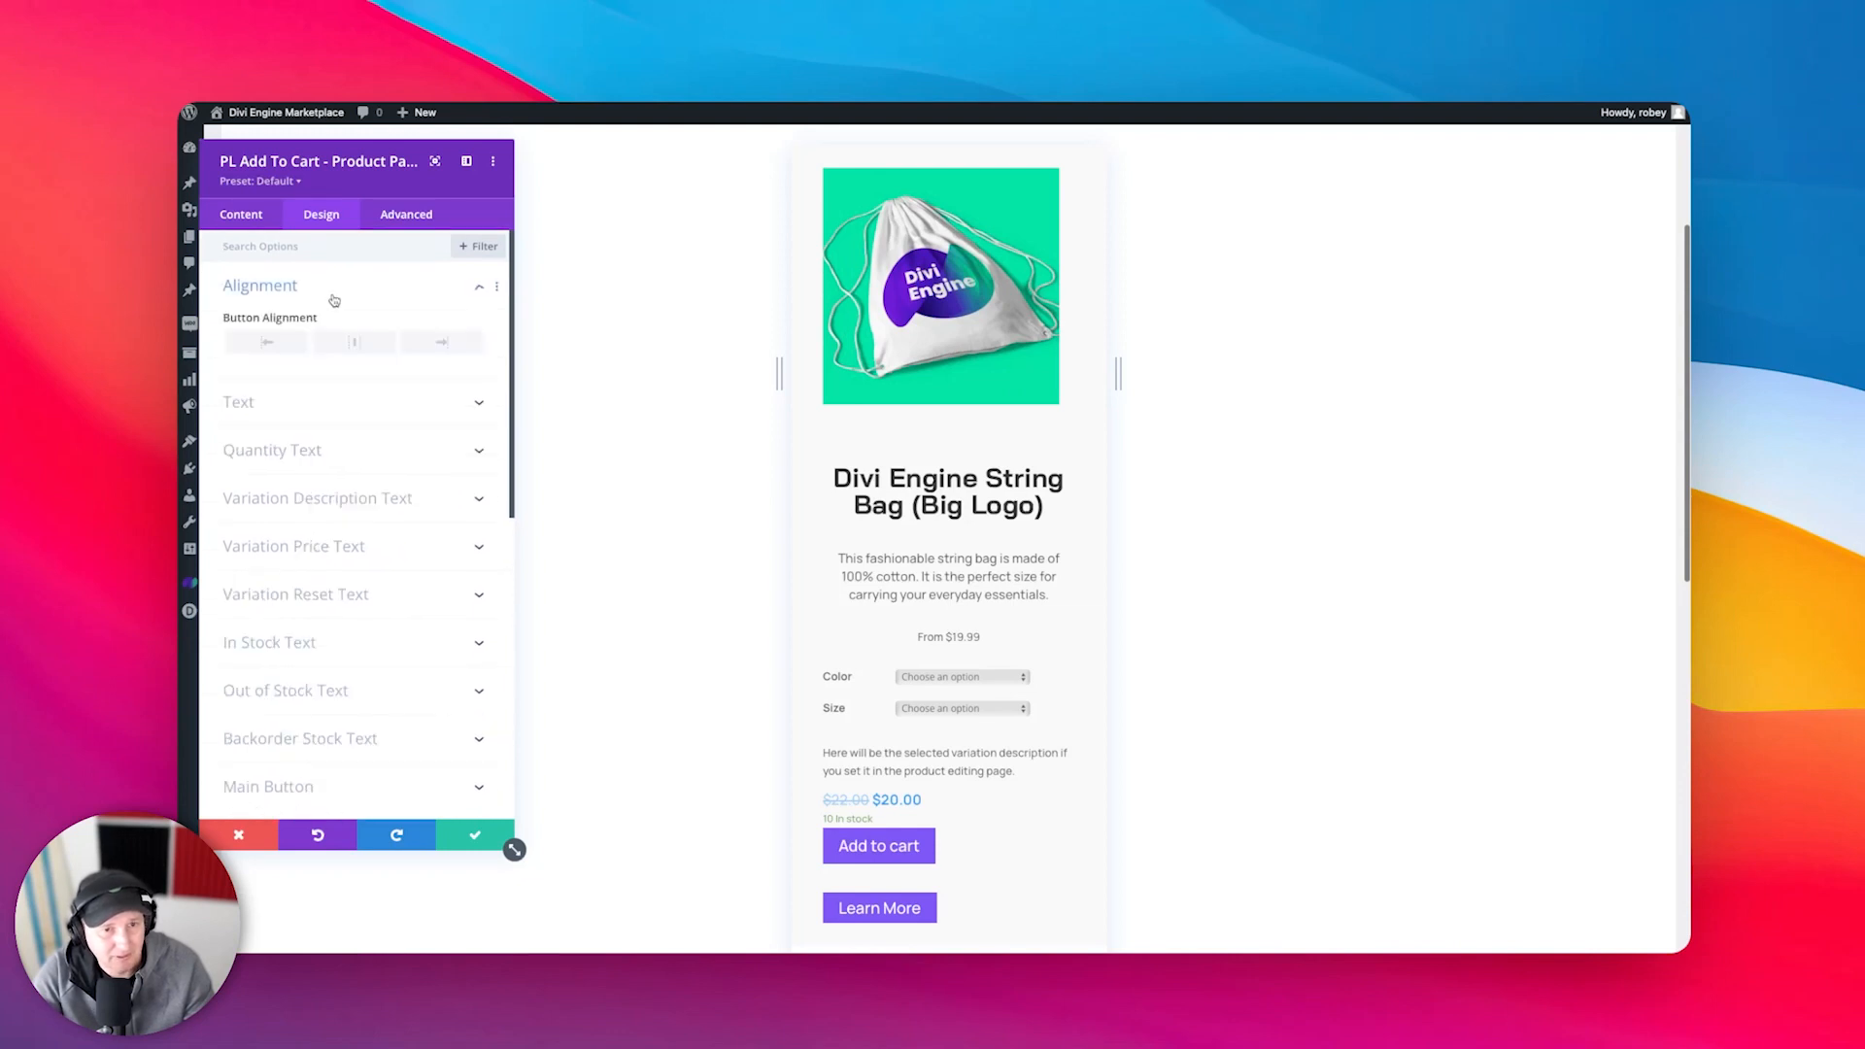
{"action": "scroll", "coordinate": [388, 437], "scroll_direction": "down", "scroll_amount": 3}
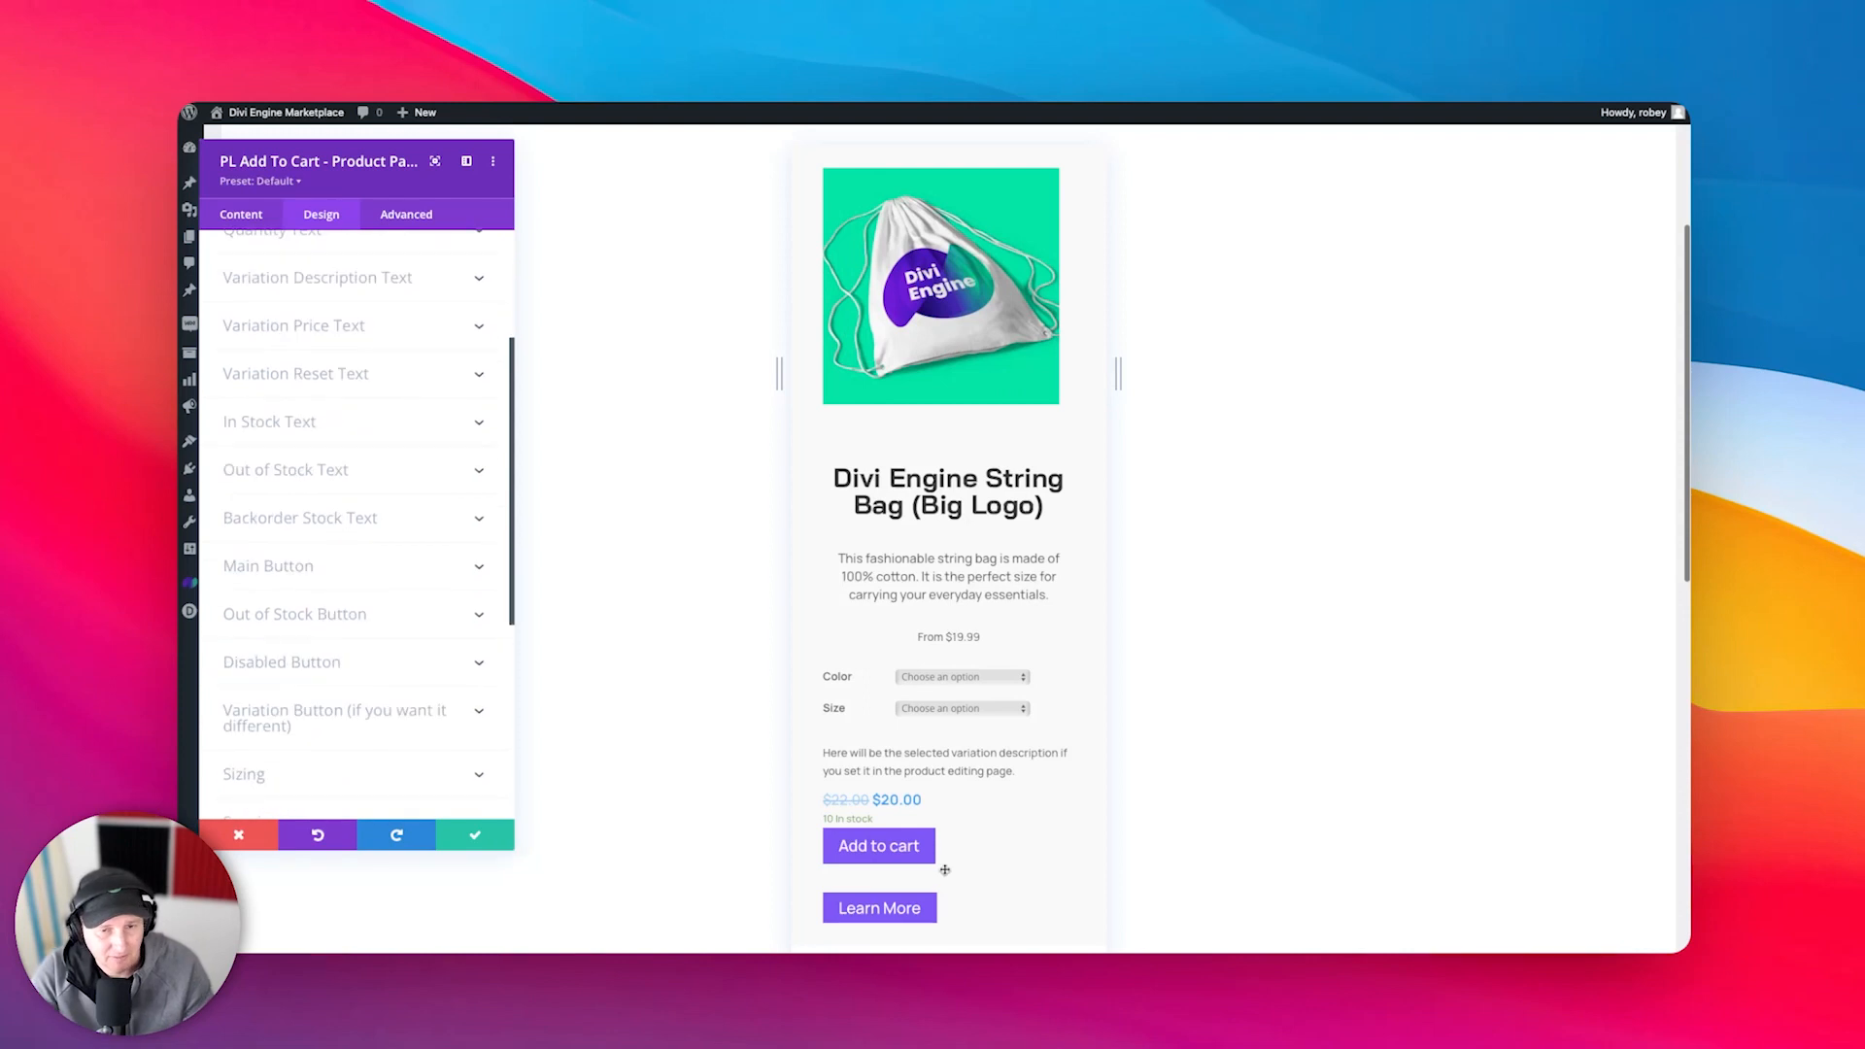
- Enable custom styles for the Add To Cart main button and give it white text on a blue background
{"action": "left_click", "coordinate": [330, 573]}
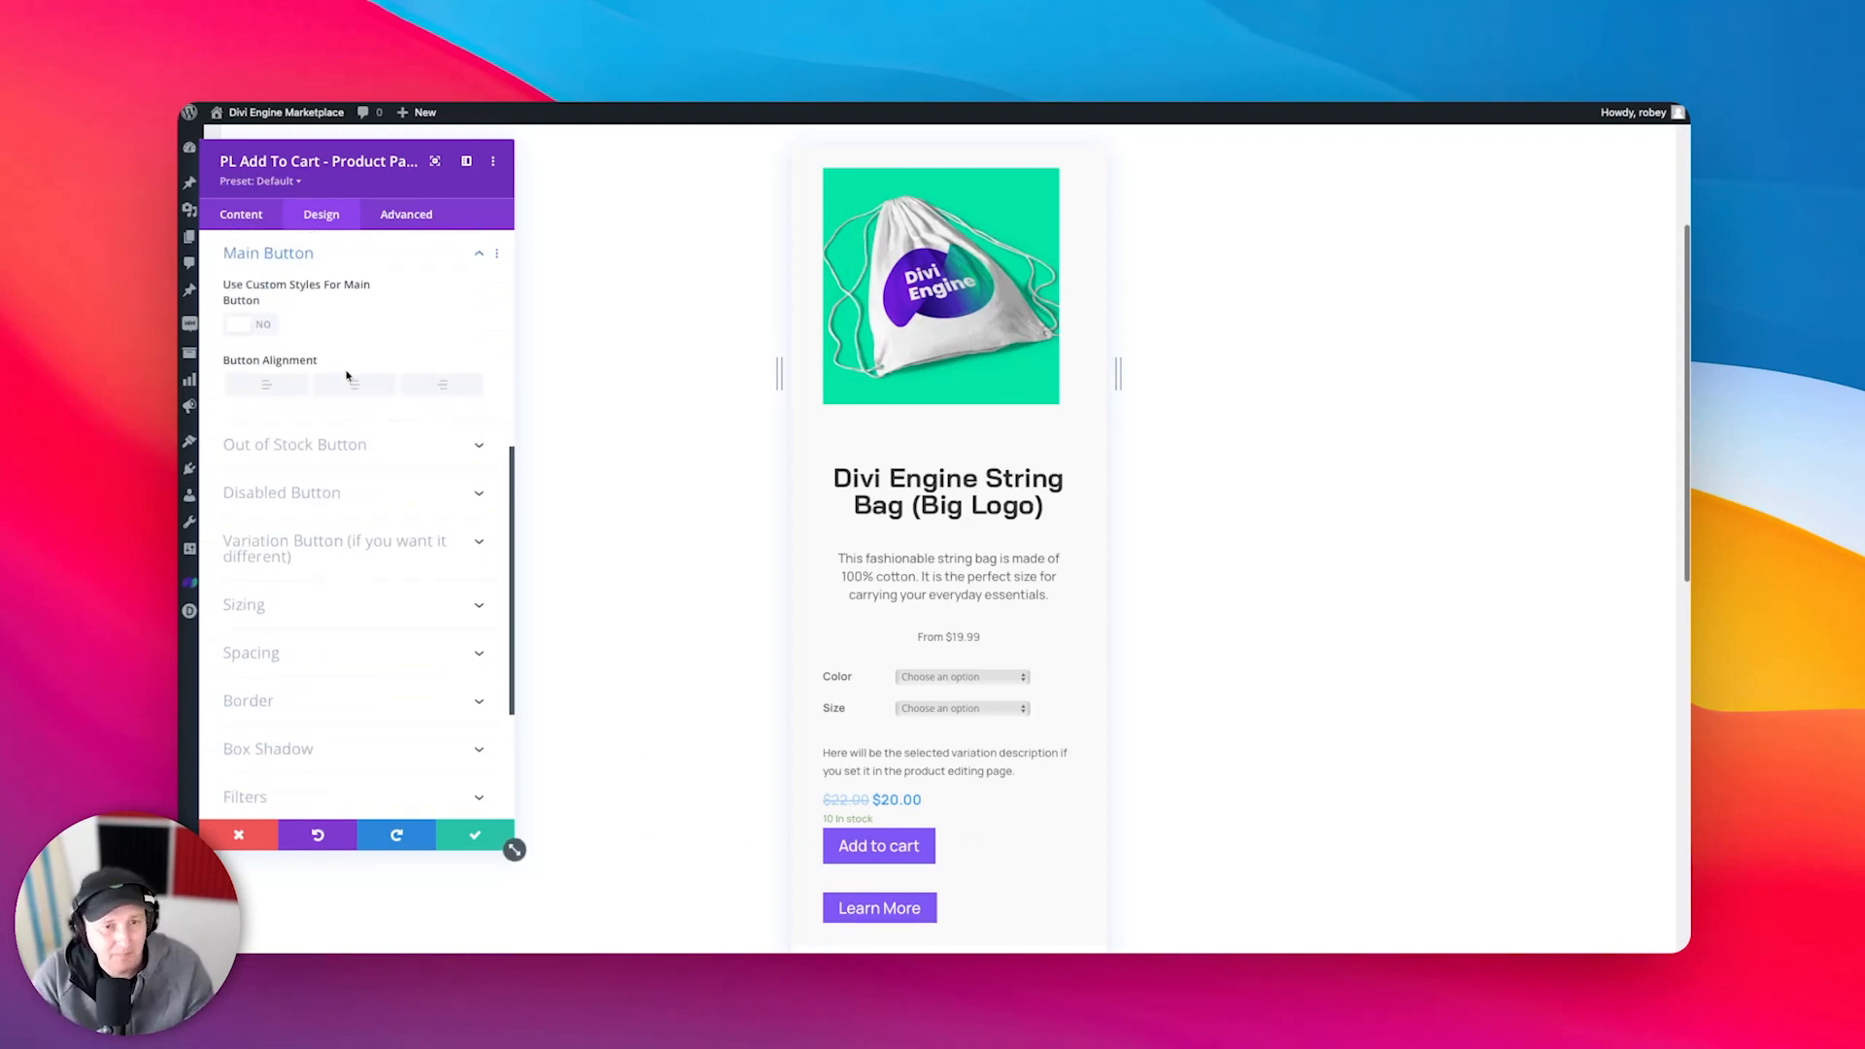
{"action": "left_click", "coordinate": [253, 328]}
{"action": "scroll", "coordinate": [471, 610], "scroll_direction": "down", "scroll_amount": 1}
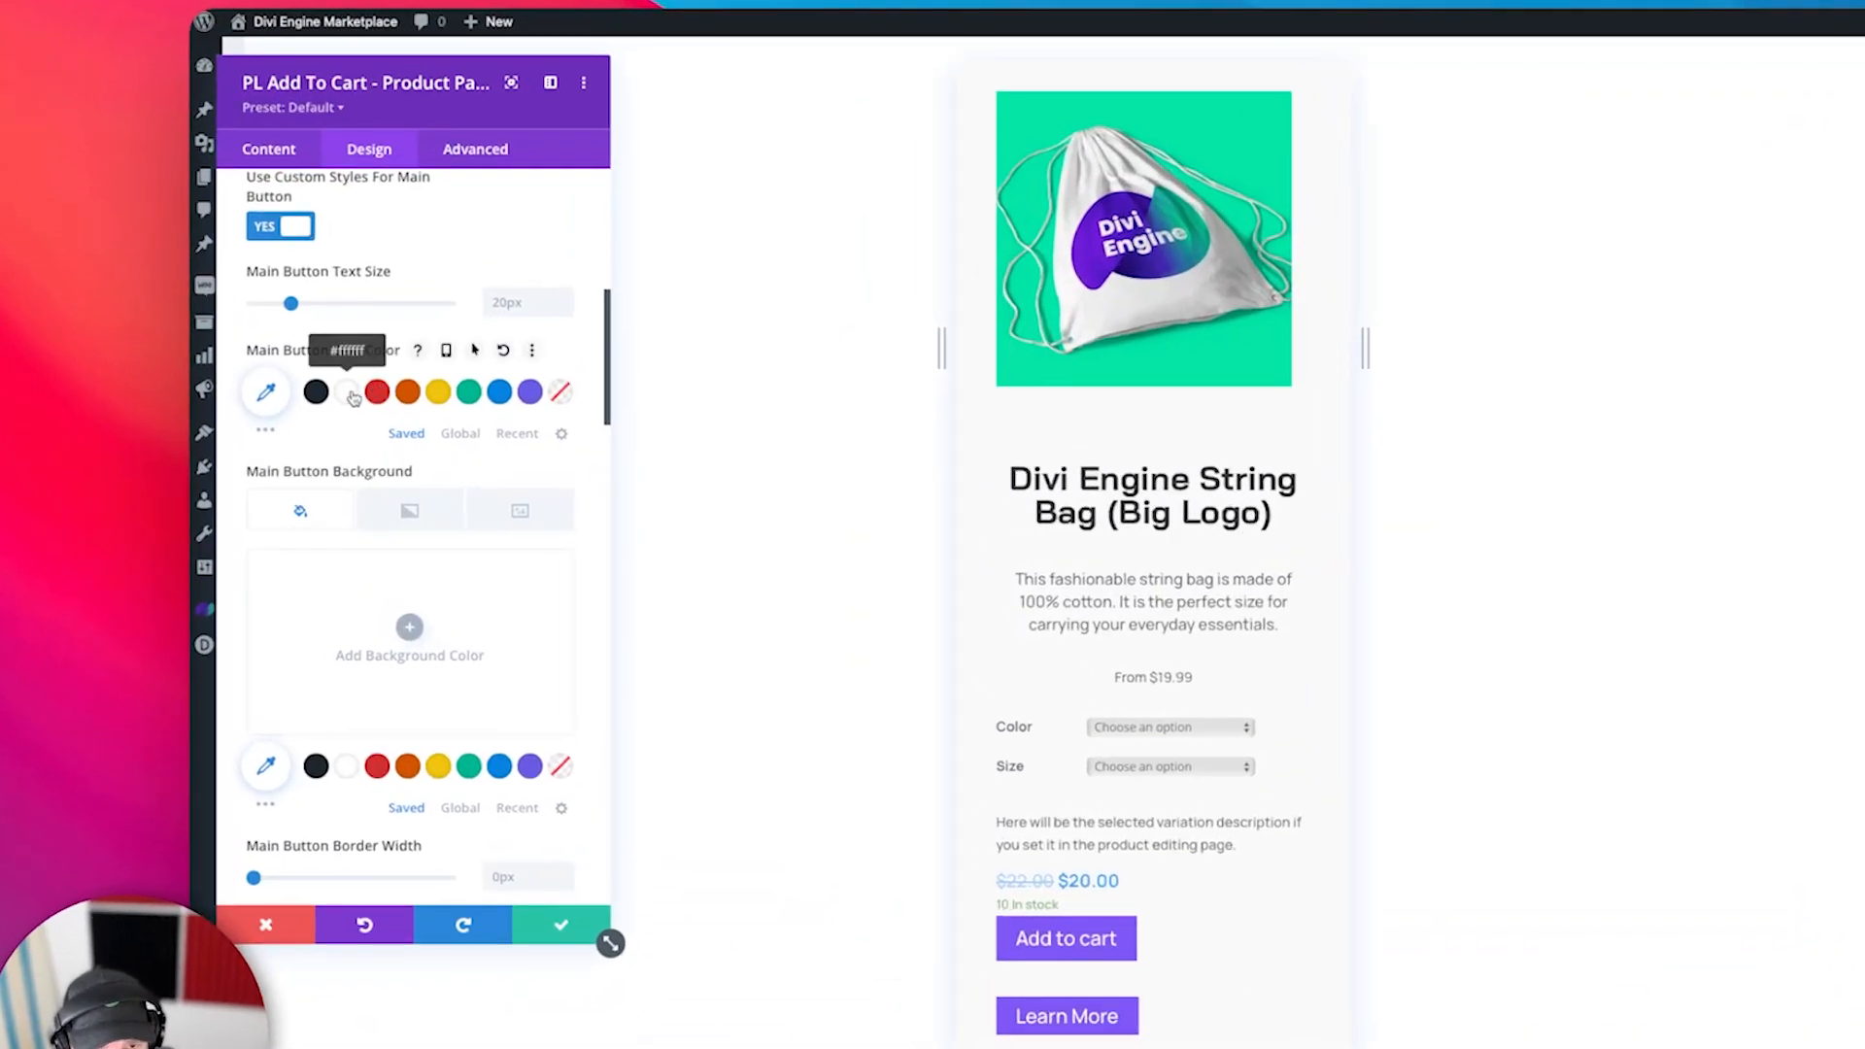
{"action": "left_click", "coordinate": [349, 394]}
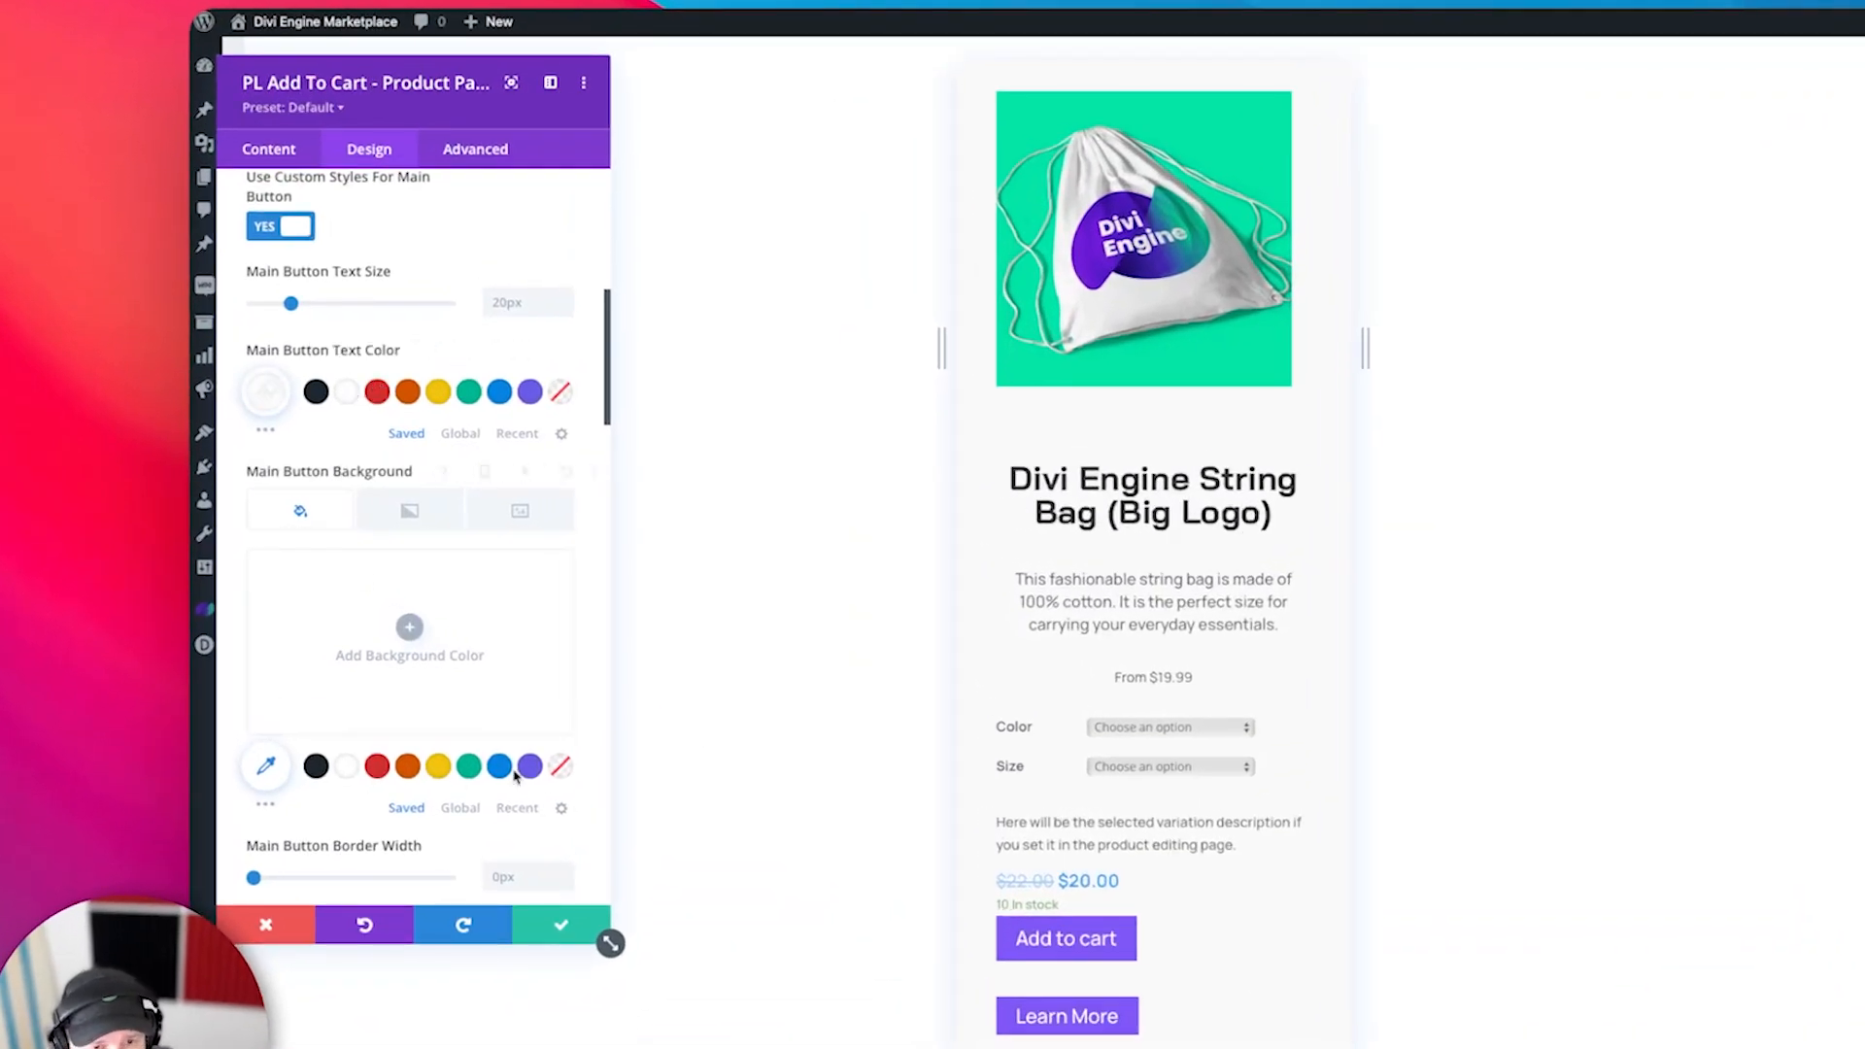
{"action": "left_click", "coordinate": [499, 769]}
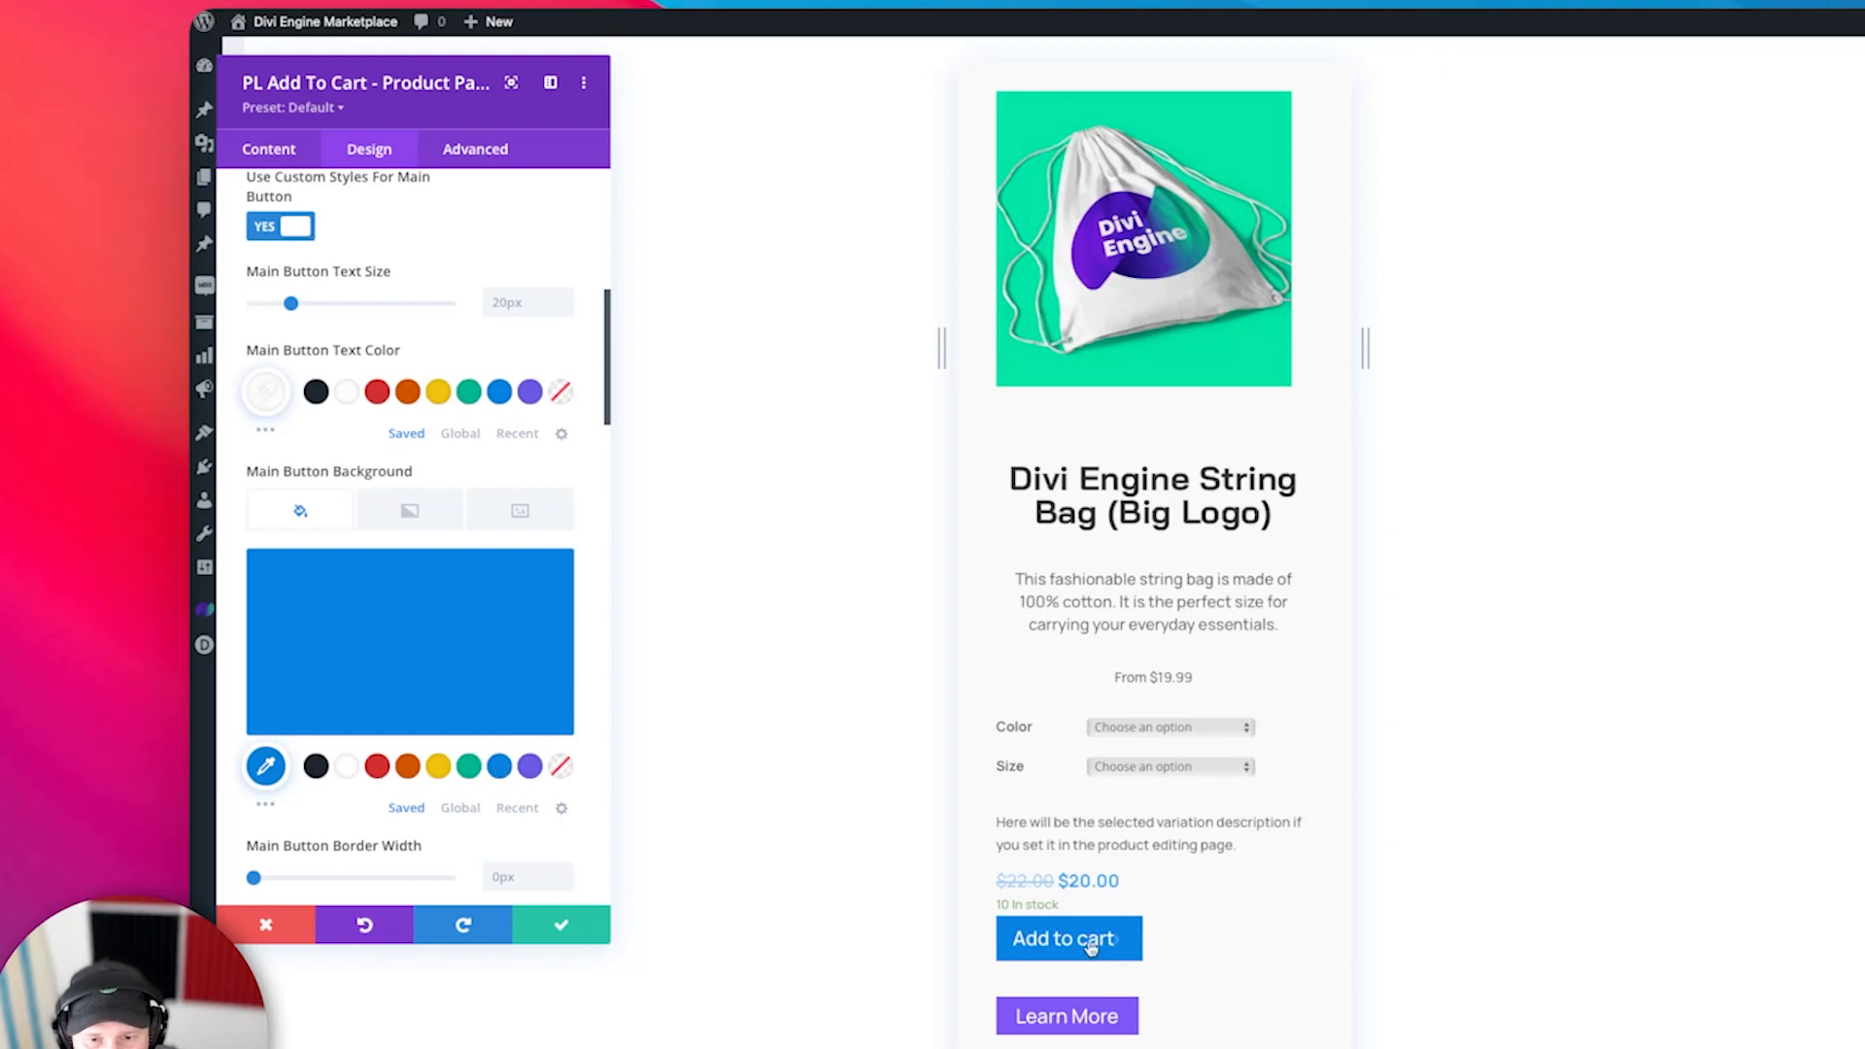
- Set the main button's border radius to 25px and turn off its button icon
{"action": "scroll", "coordinate": [450, 833], "scroll_direction": "down", "scroll_amount": 5}
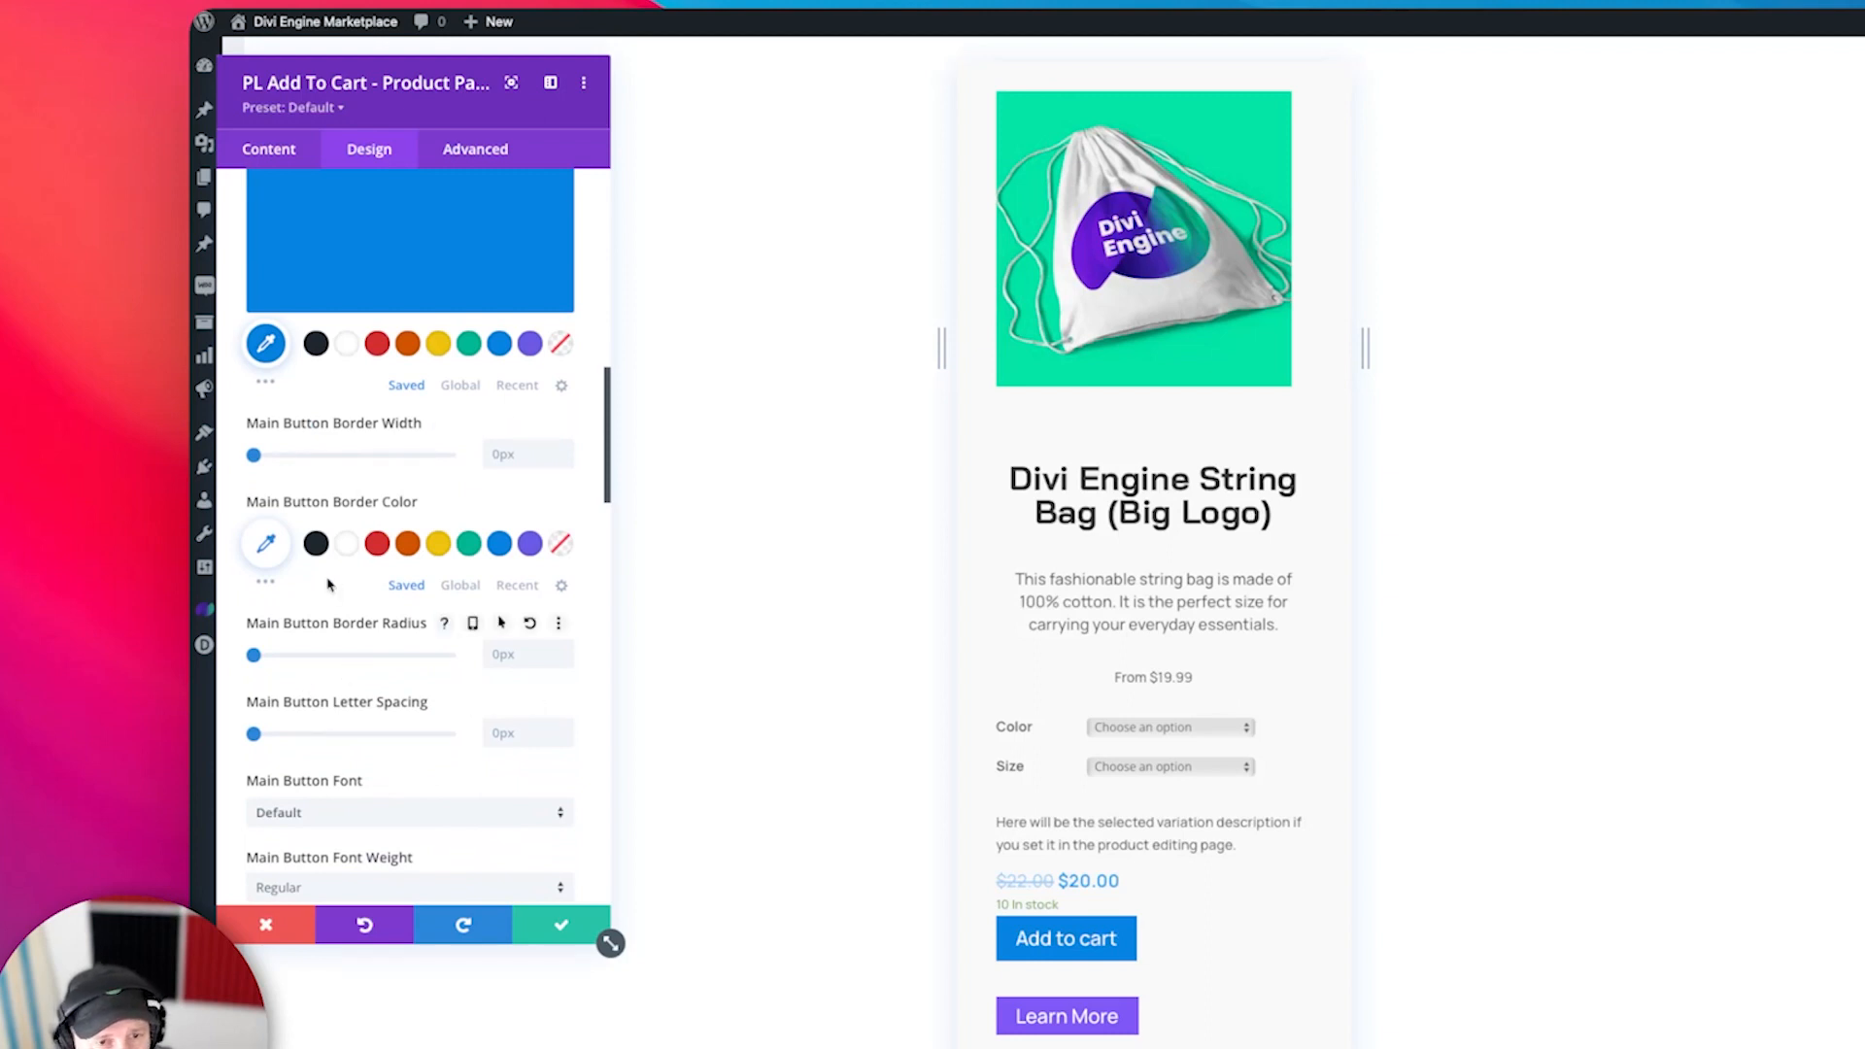
{"action": "left_click", "coordinate": [499, 649]}
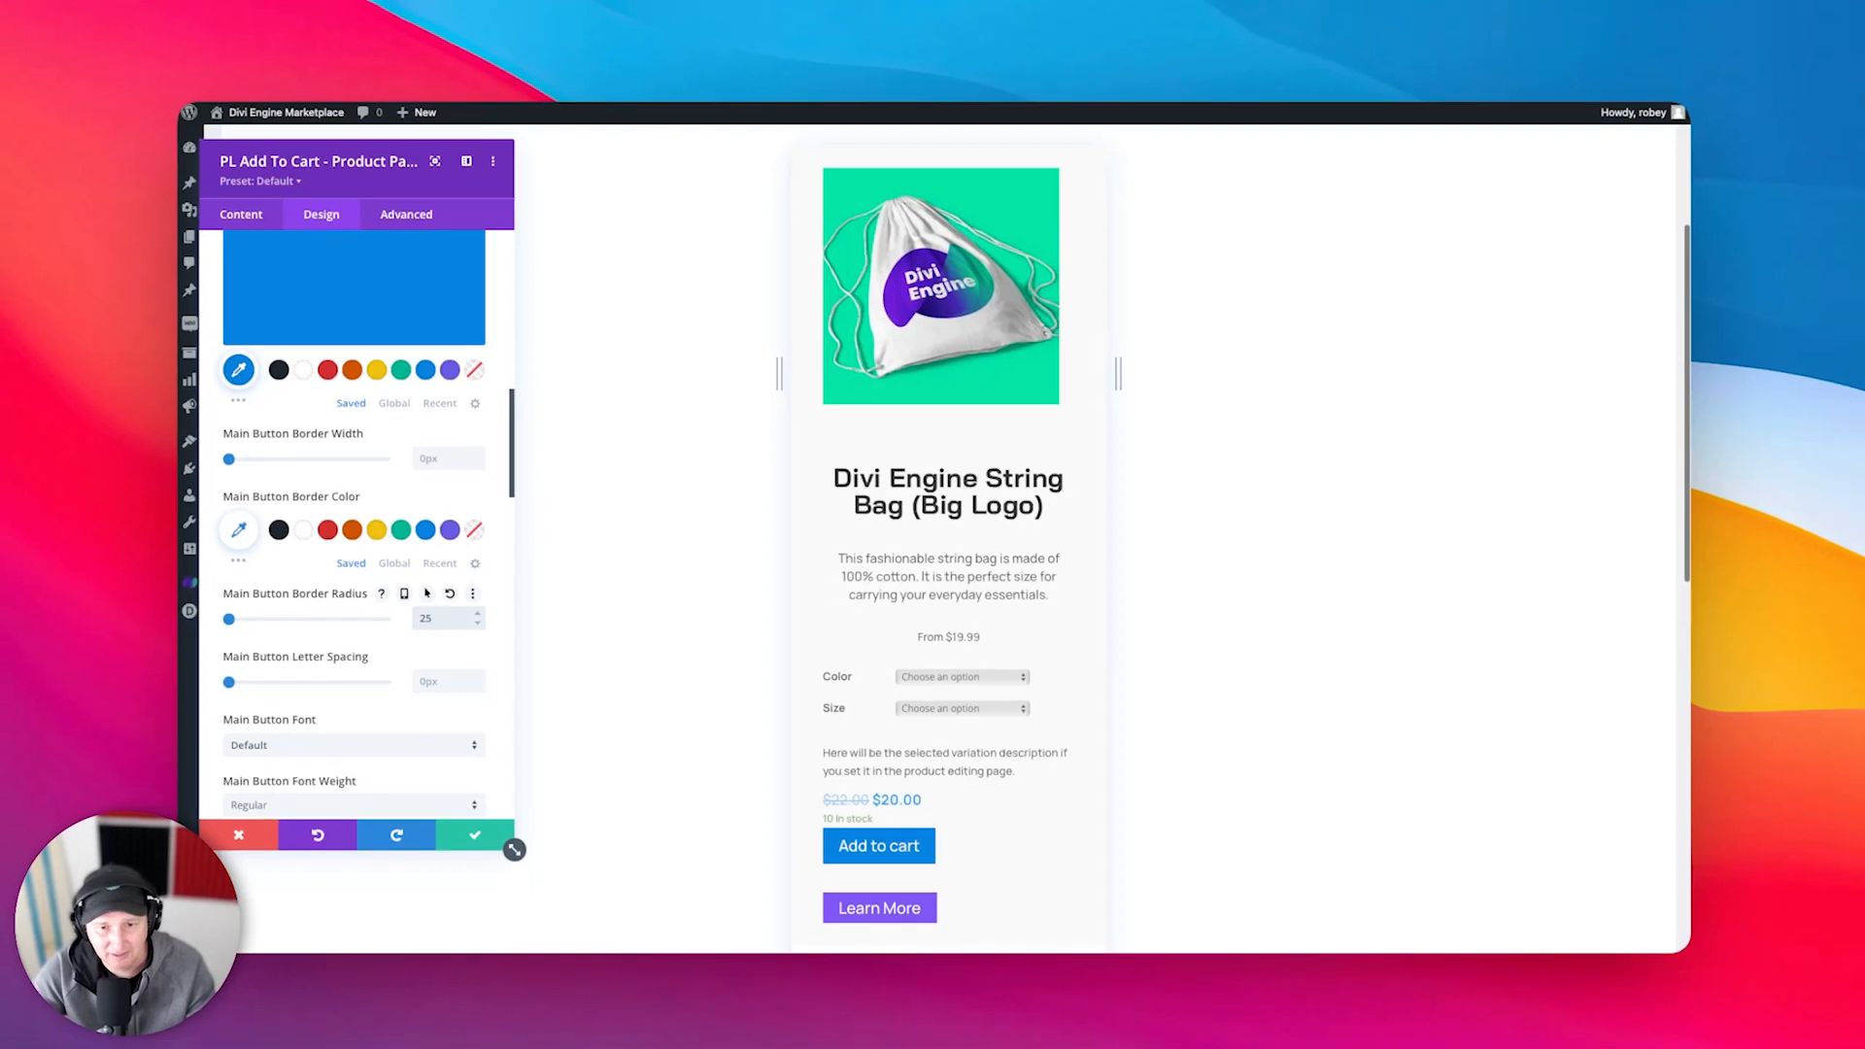
{"action": "type", "text": "25"}
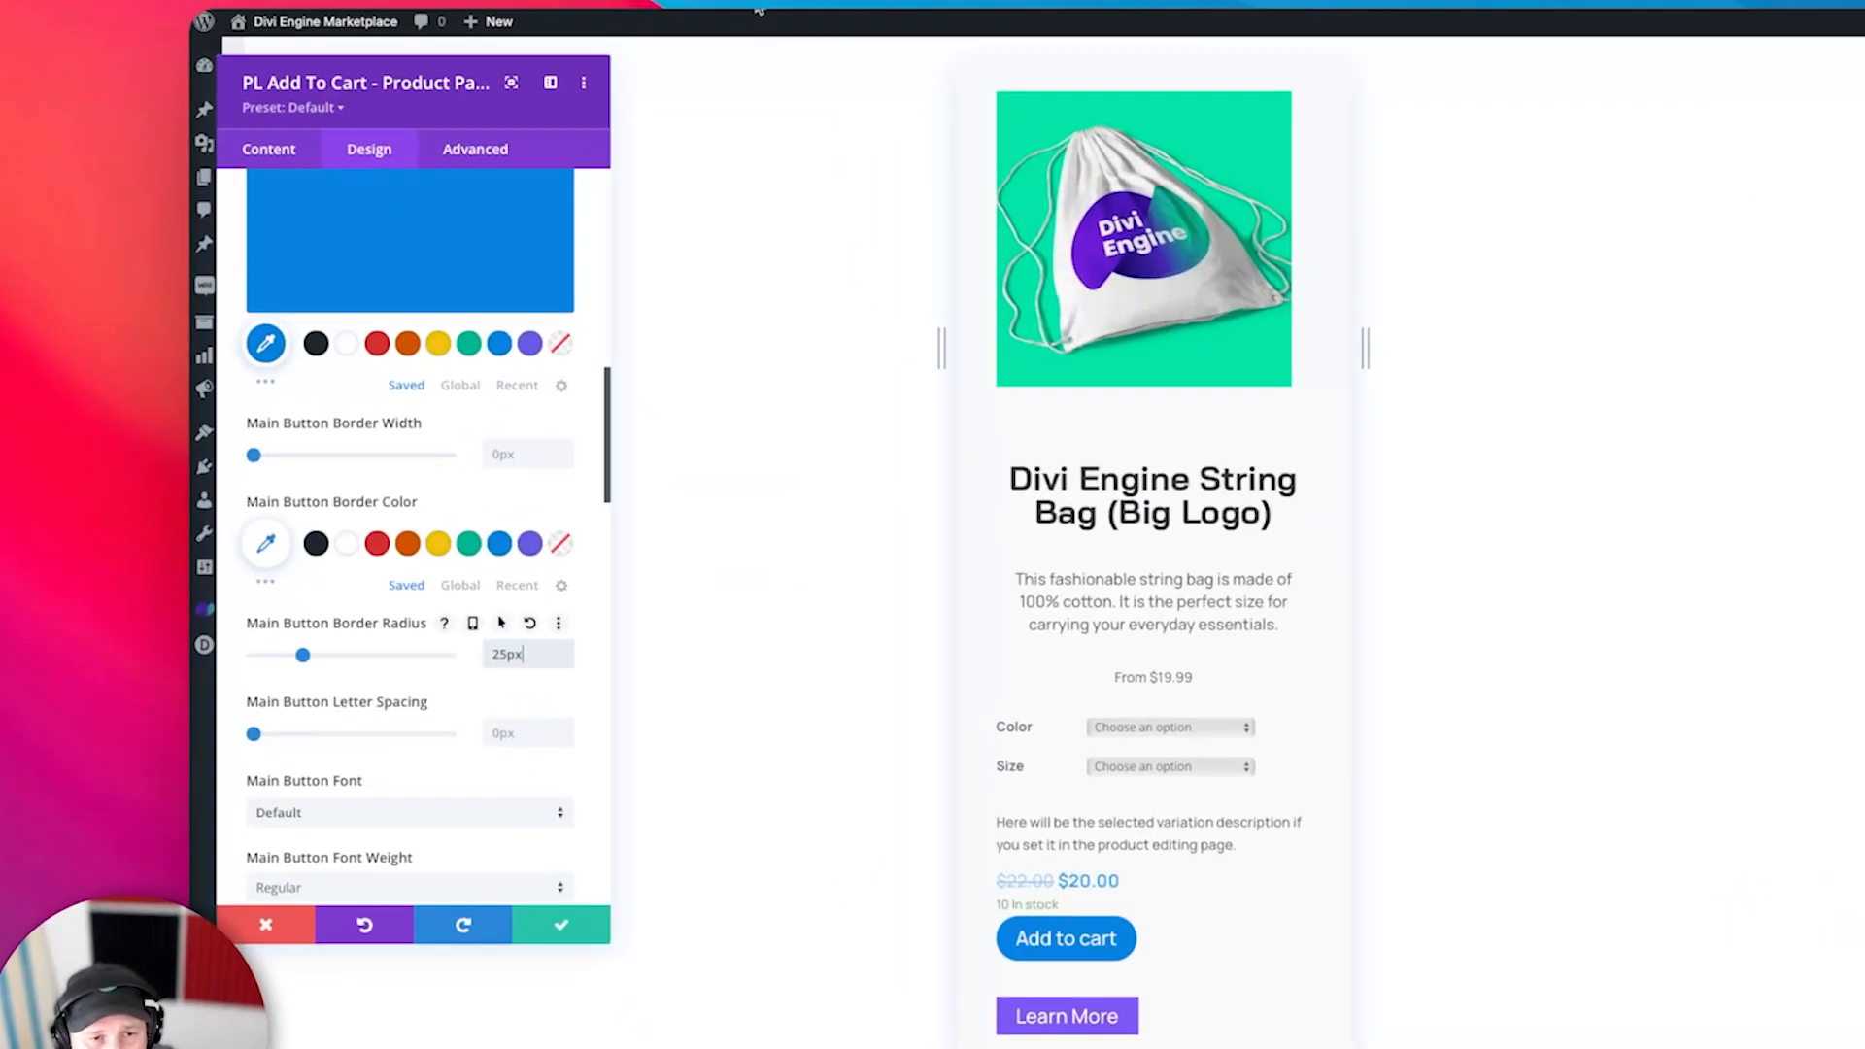
{"action": "scroll", "coordinate": [331, 622], "scroll_direction": "down", "scroll_amount": 3}
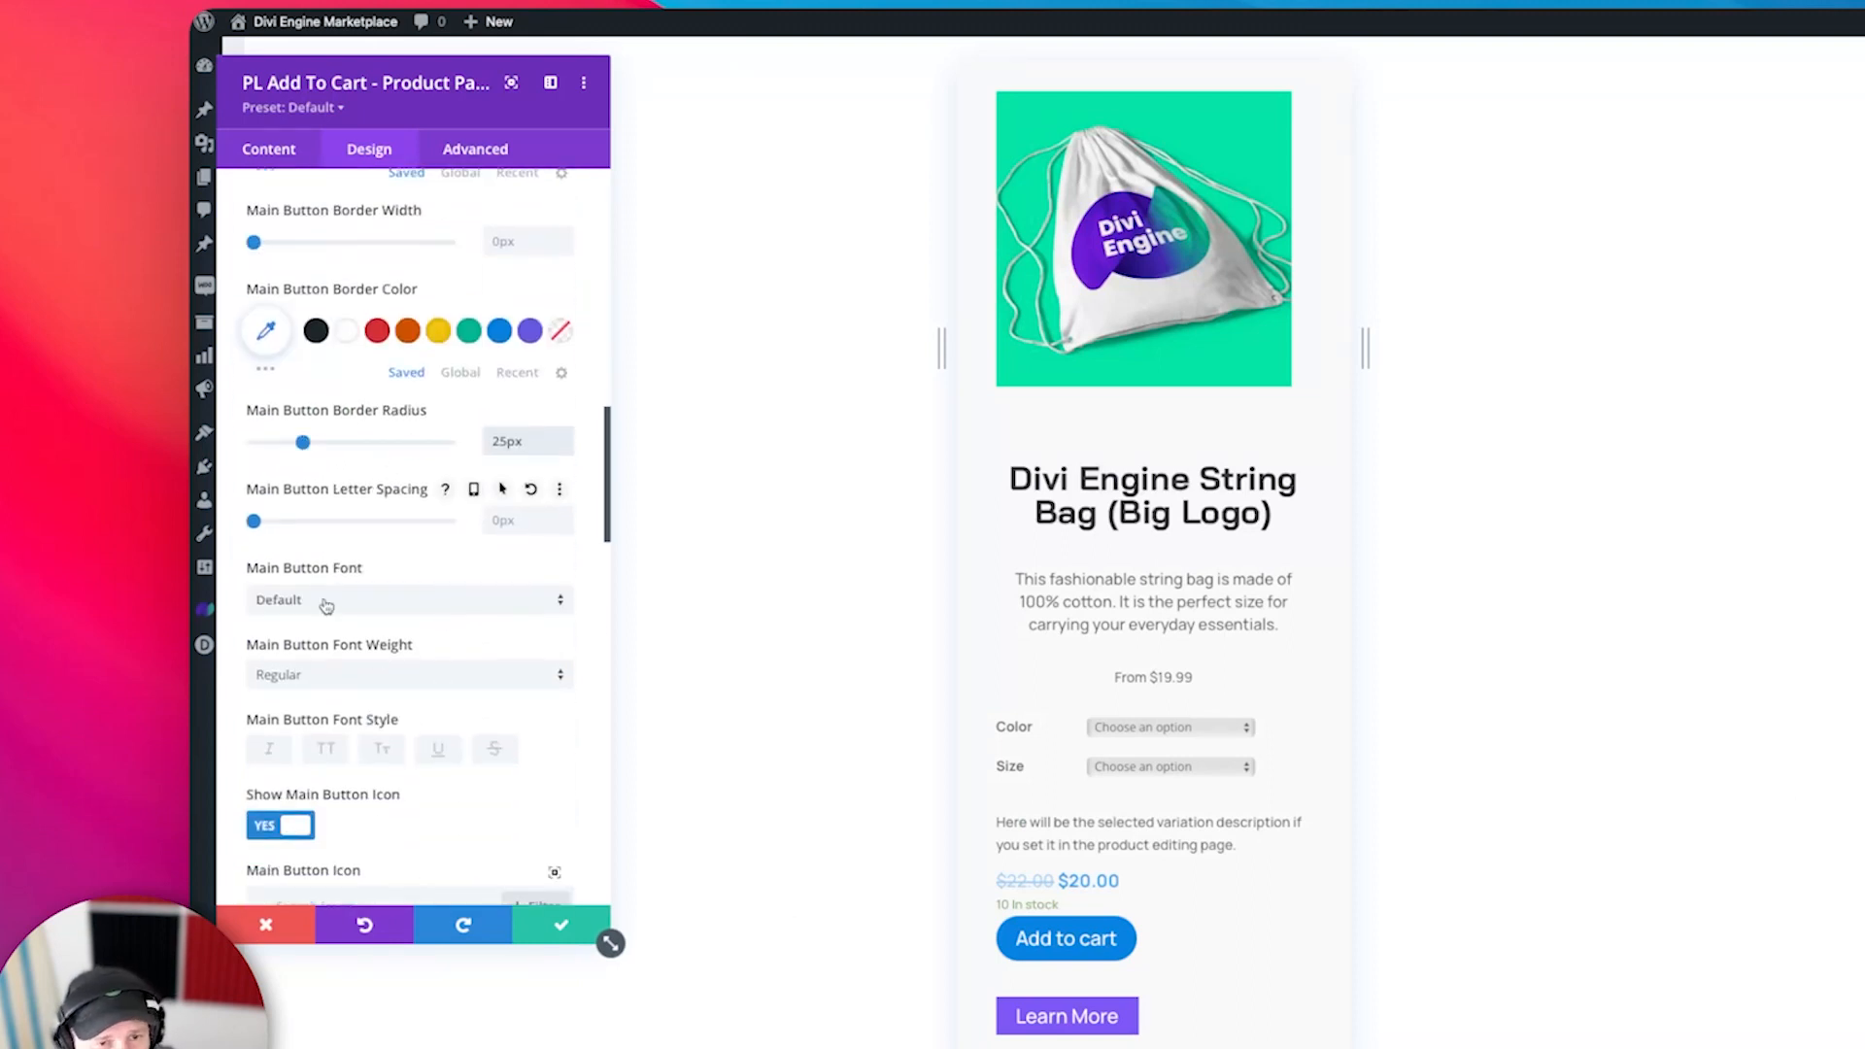
{"action": "scroll", "coordinate": [320, 593], "scroll_direction": "down", "scroll_amount": 4}
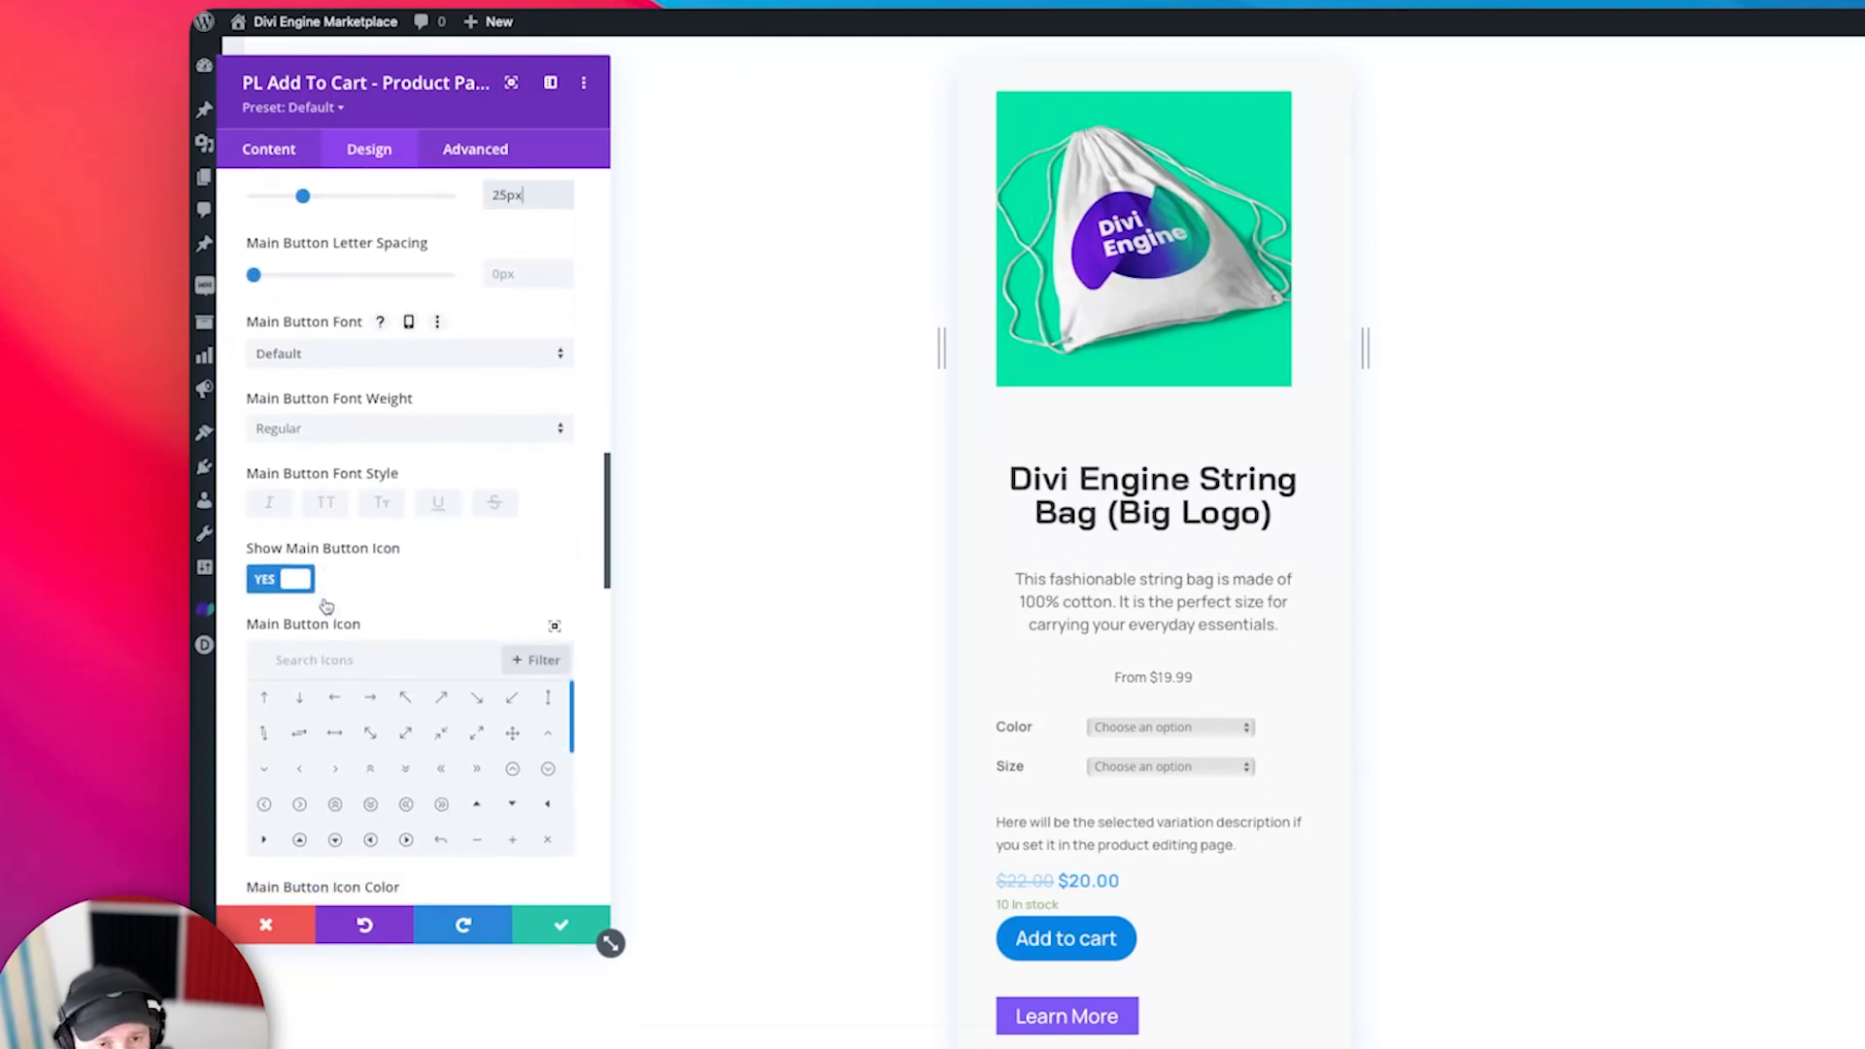
{"action": "left_click", "coordinate": [296, 532]}
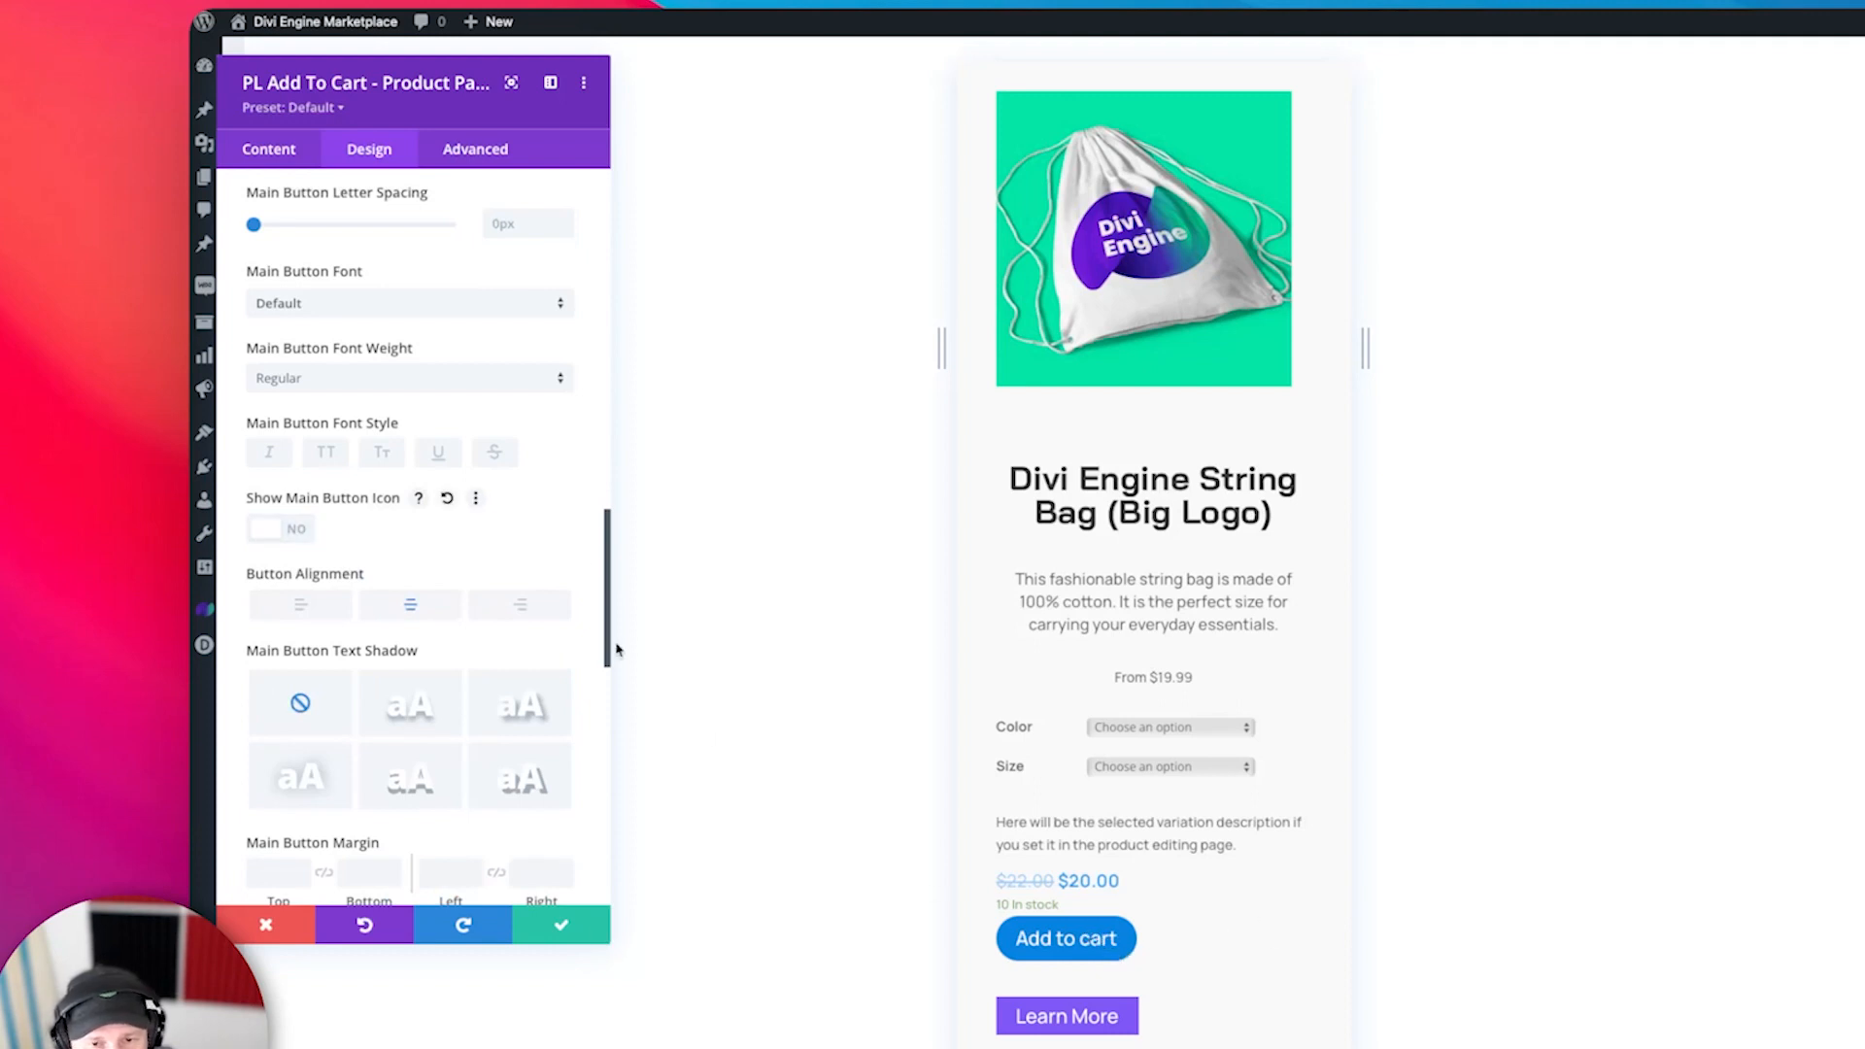
{"action": "scroll", "coordinate": [393, 347], "scroll_direction": "up", "scroll_amount": 10}
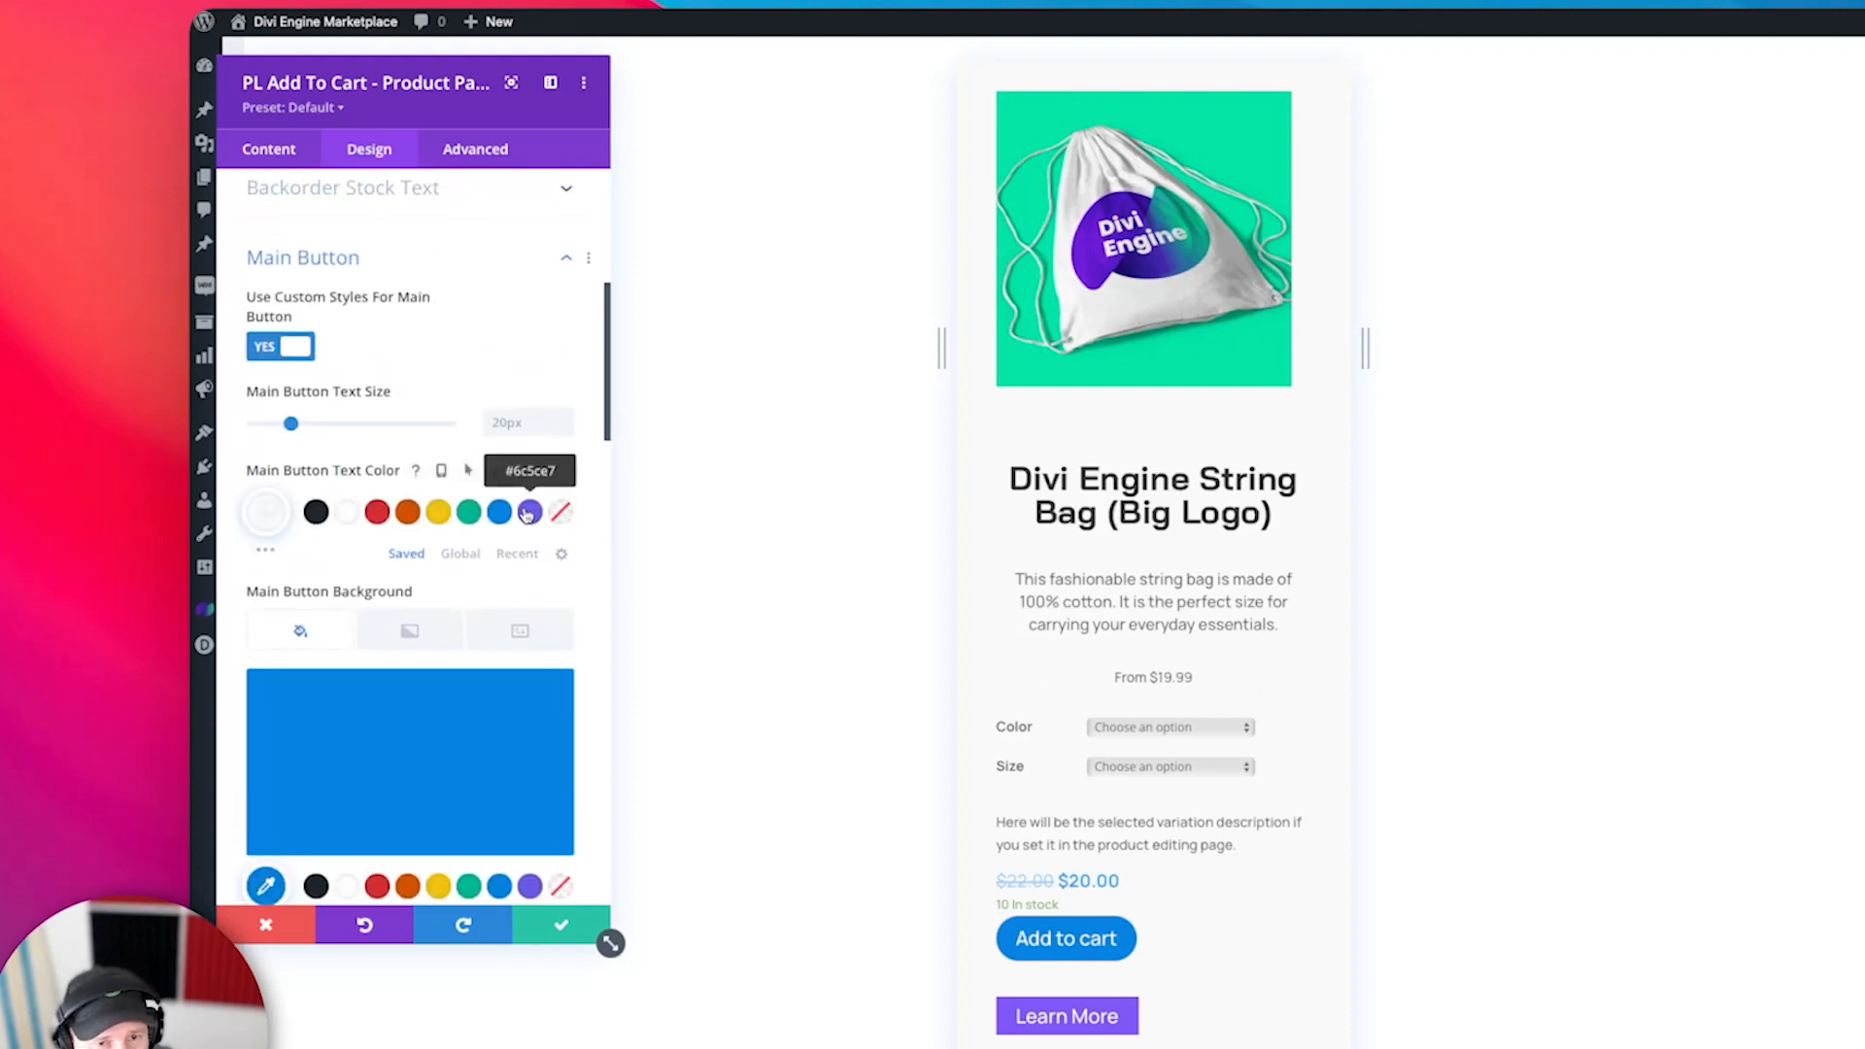
- Set the Add To Cart main button's text size to 12px and save the module's settings
{"action": "left_click", "coordinate": [503, 424]}
{"action": "type", "text": "12"}
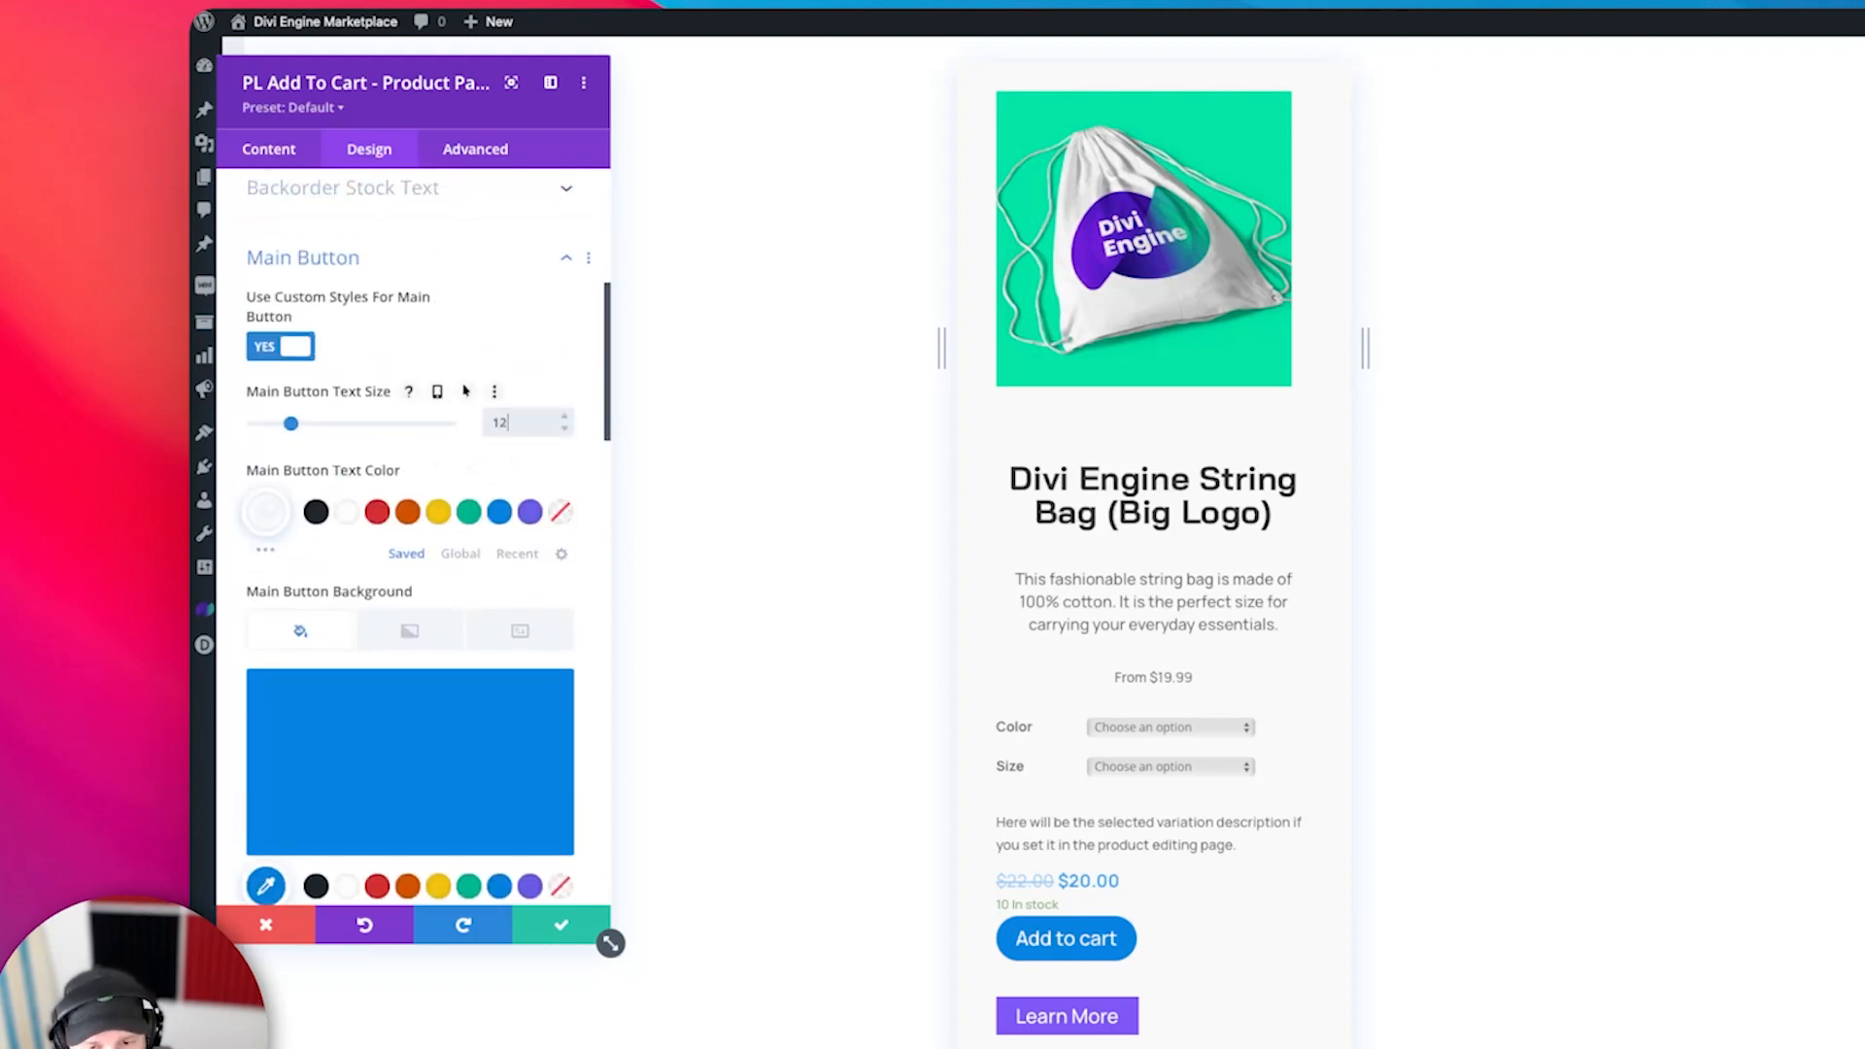
{"action": "type", "text": "px"}
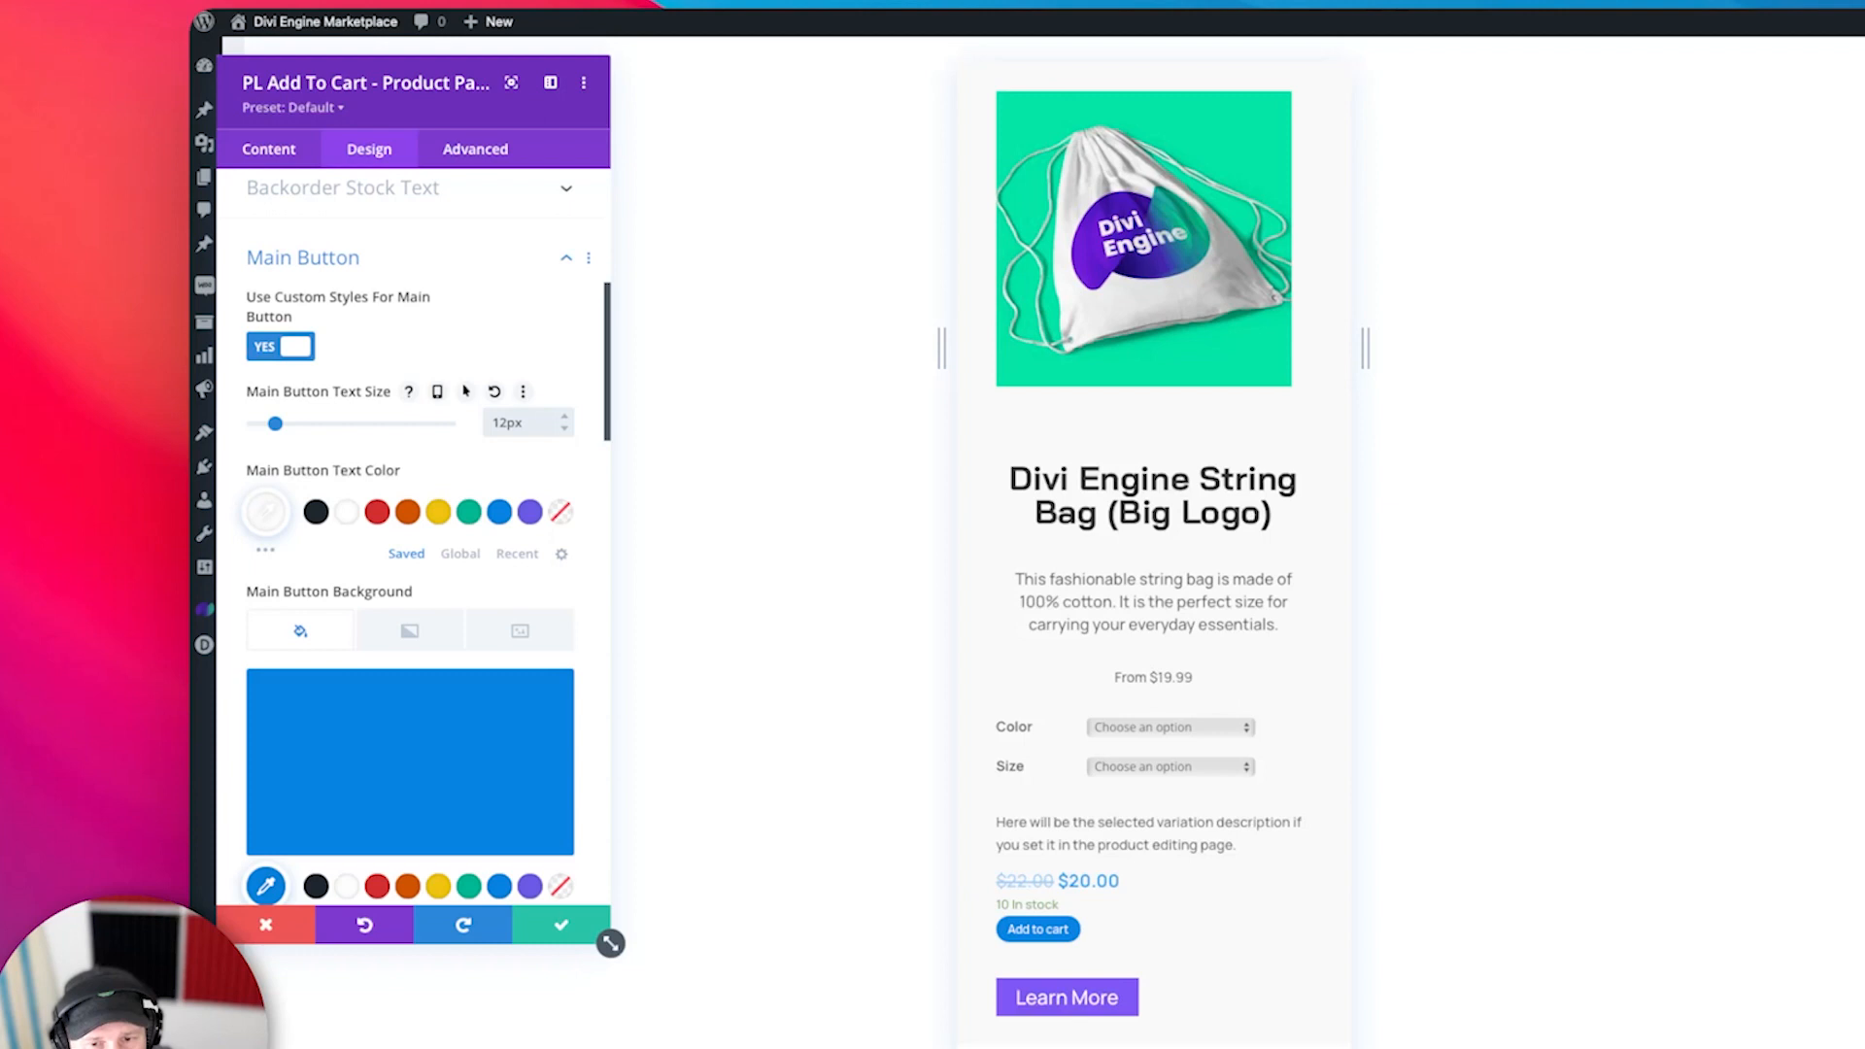
{"action": "scroll", "coordinate": [480, 478], "scroll_direction": "down", "scroll_amount": 10}
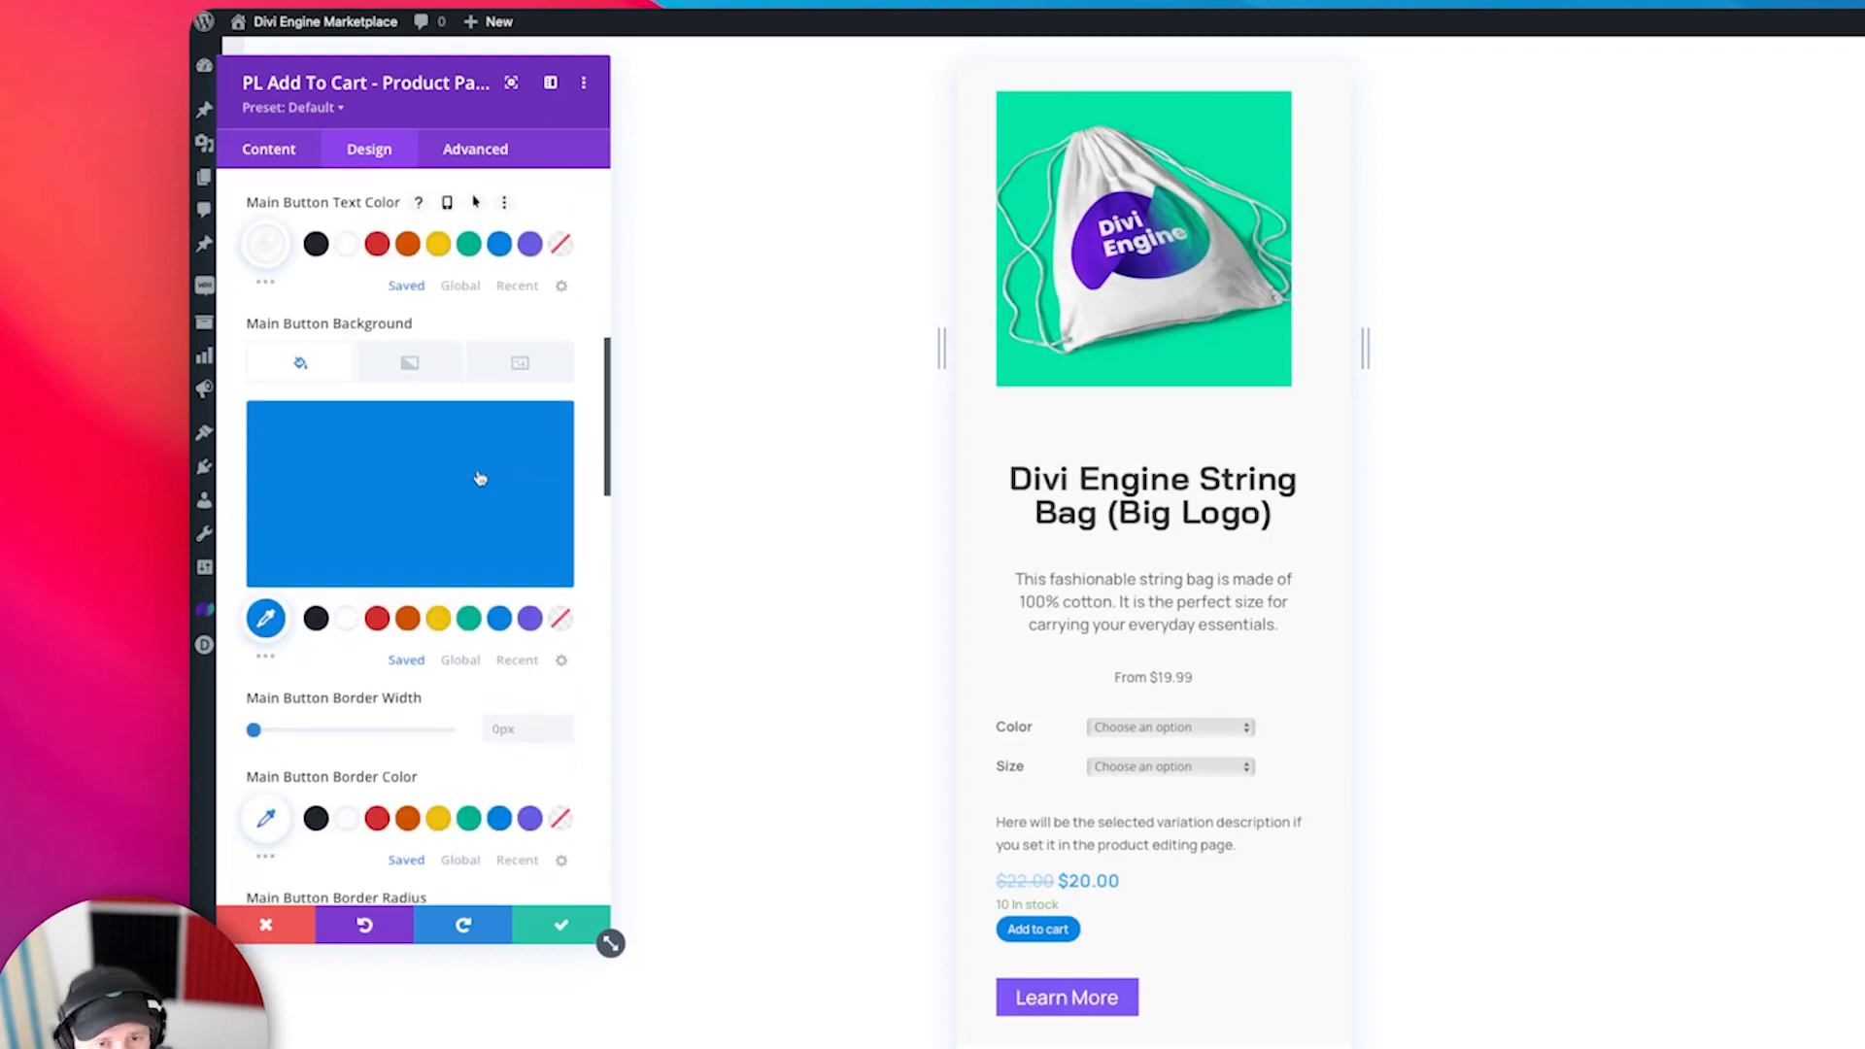
{"action": "scroll", "coordinate": [479, 478], "scroll_direction": "down", "scroll_amount": 2}
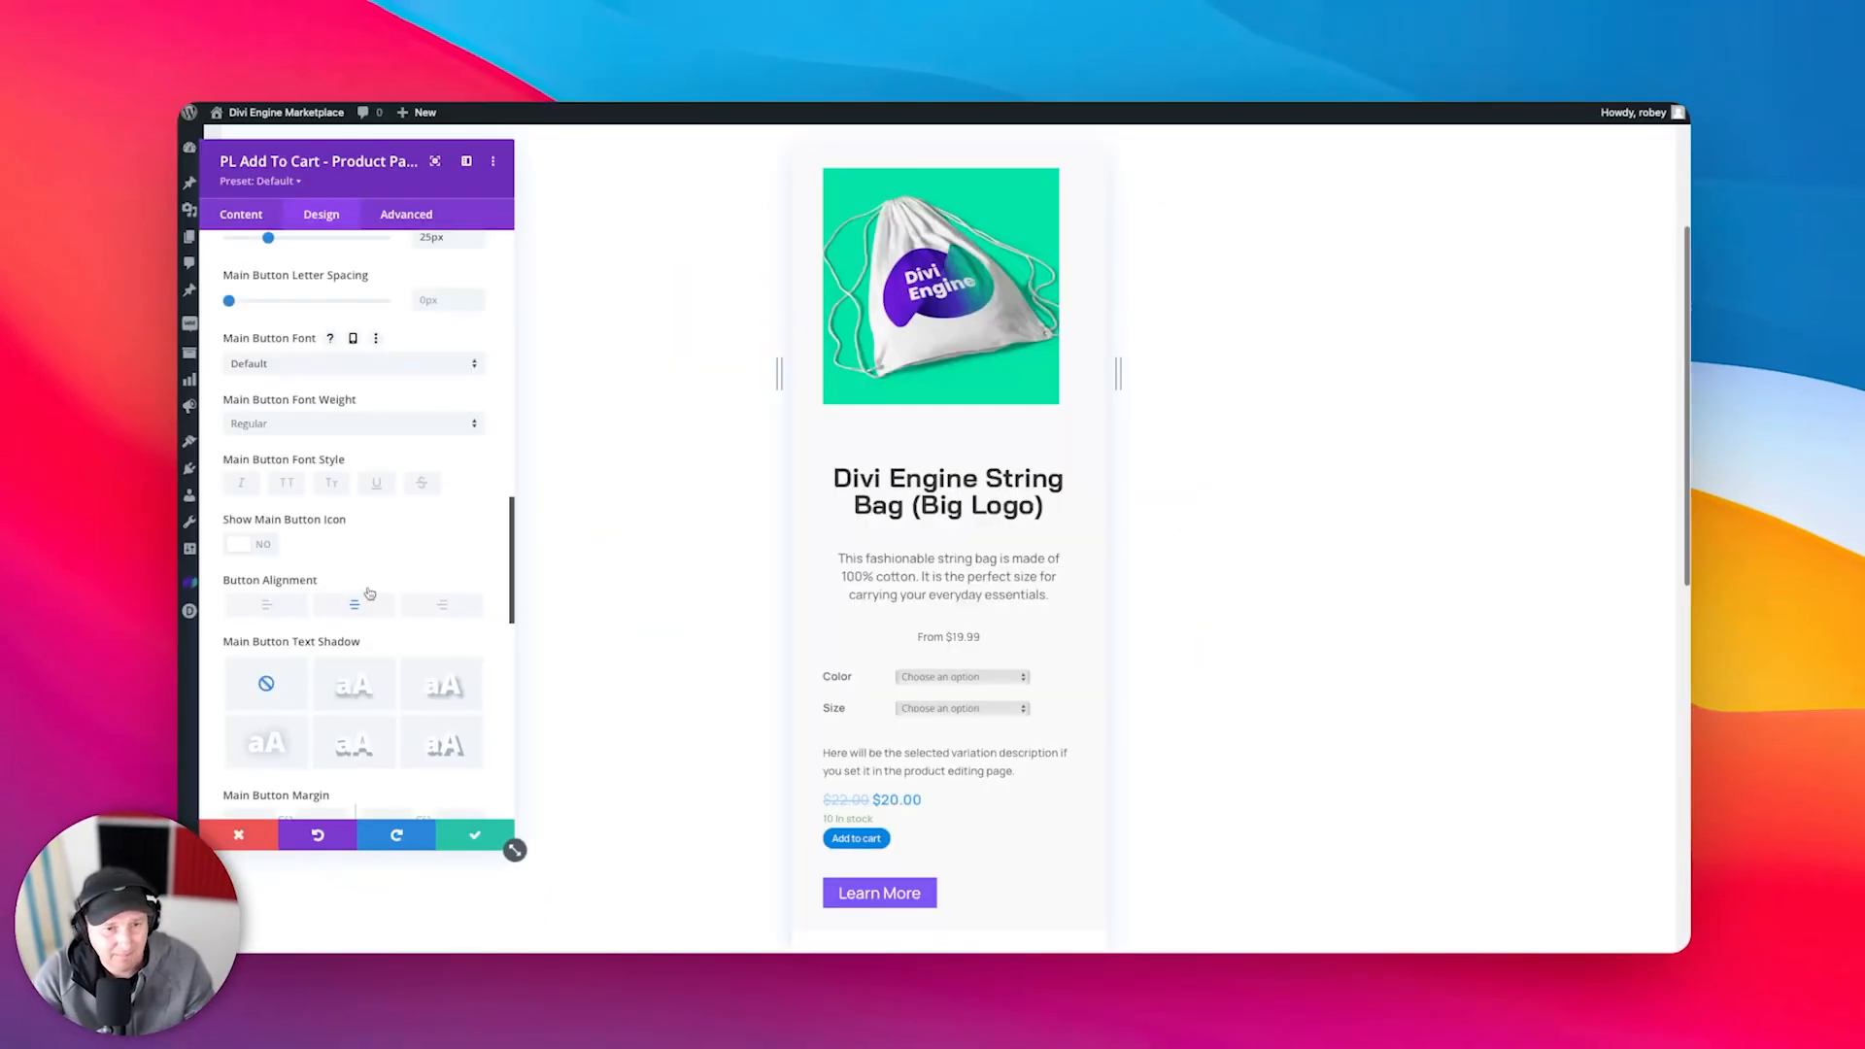
{"action": "left_click", "coordinate": [457, 847]}
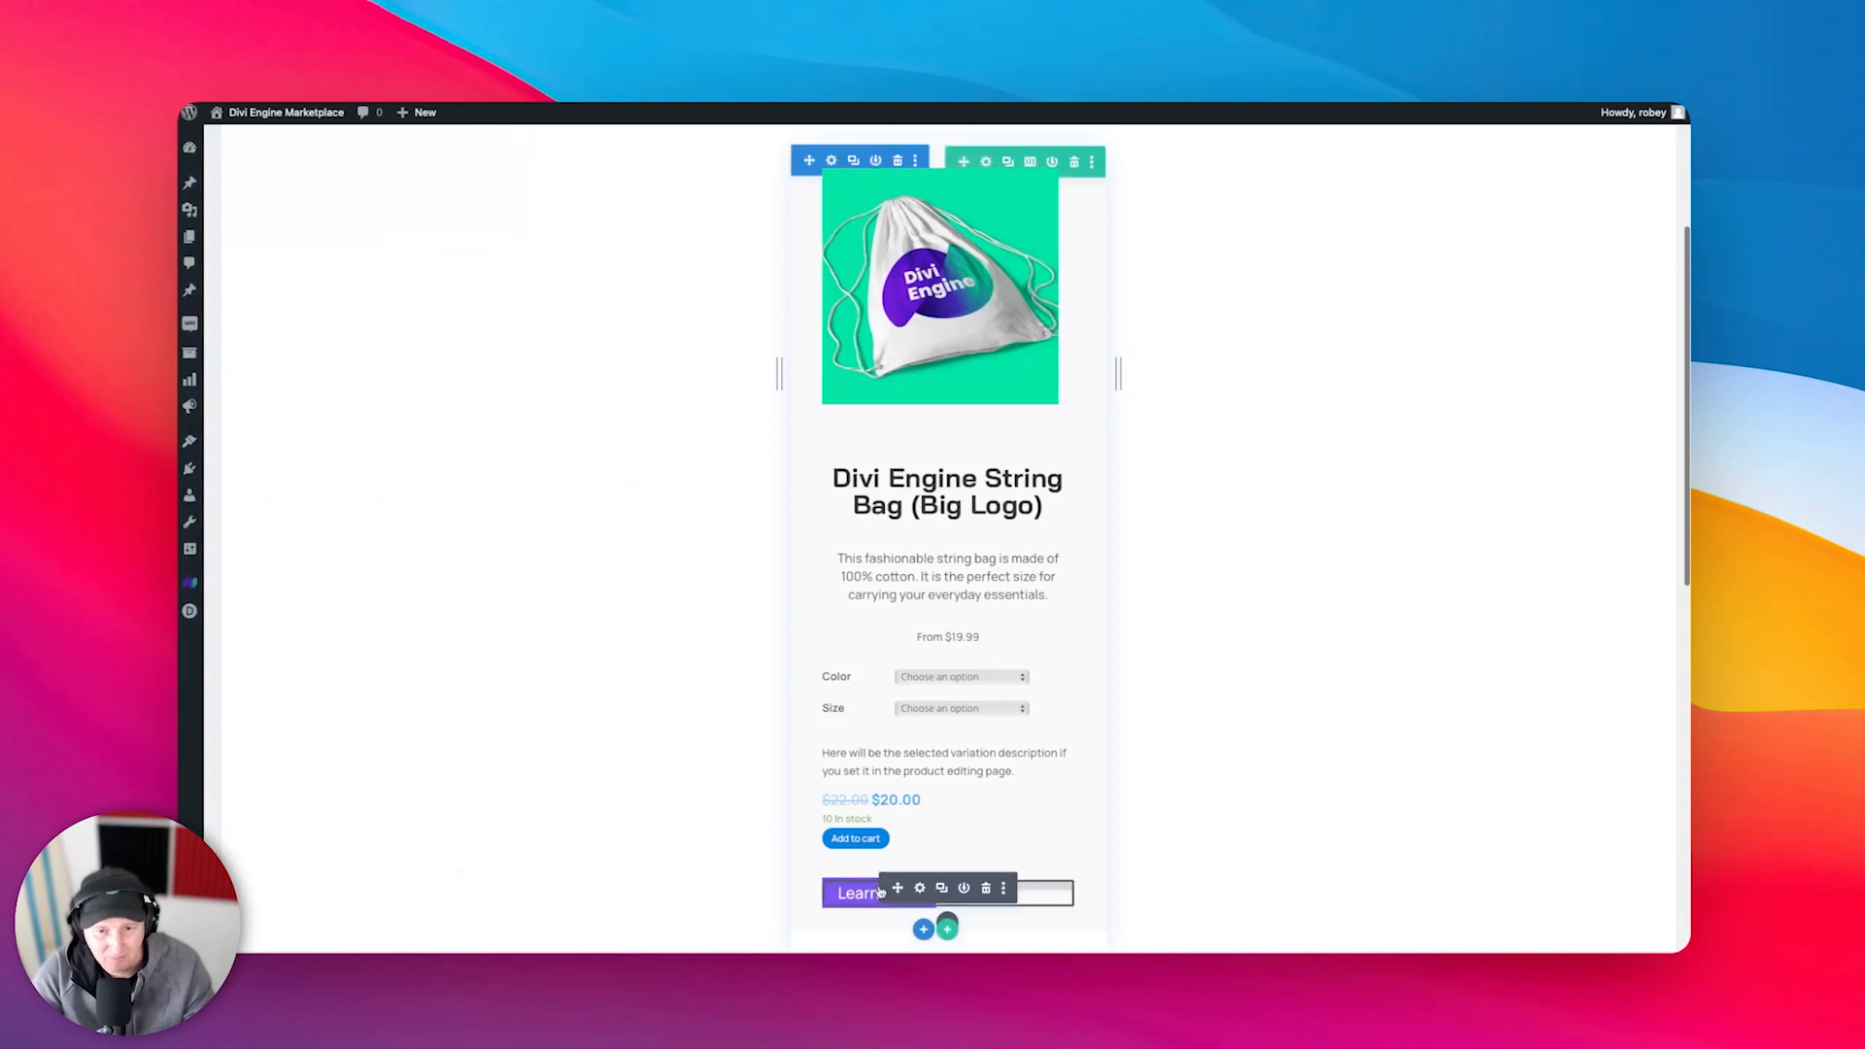
- Center the LL View Product Btn module's text and module text, and give the module text a blue color
{"action": "left_click", "coordinate": [921, 890]}
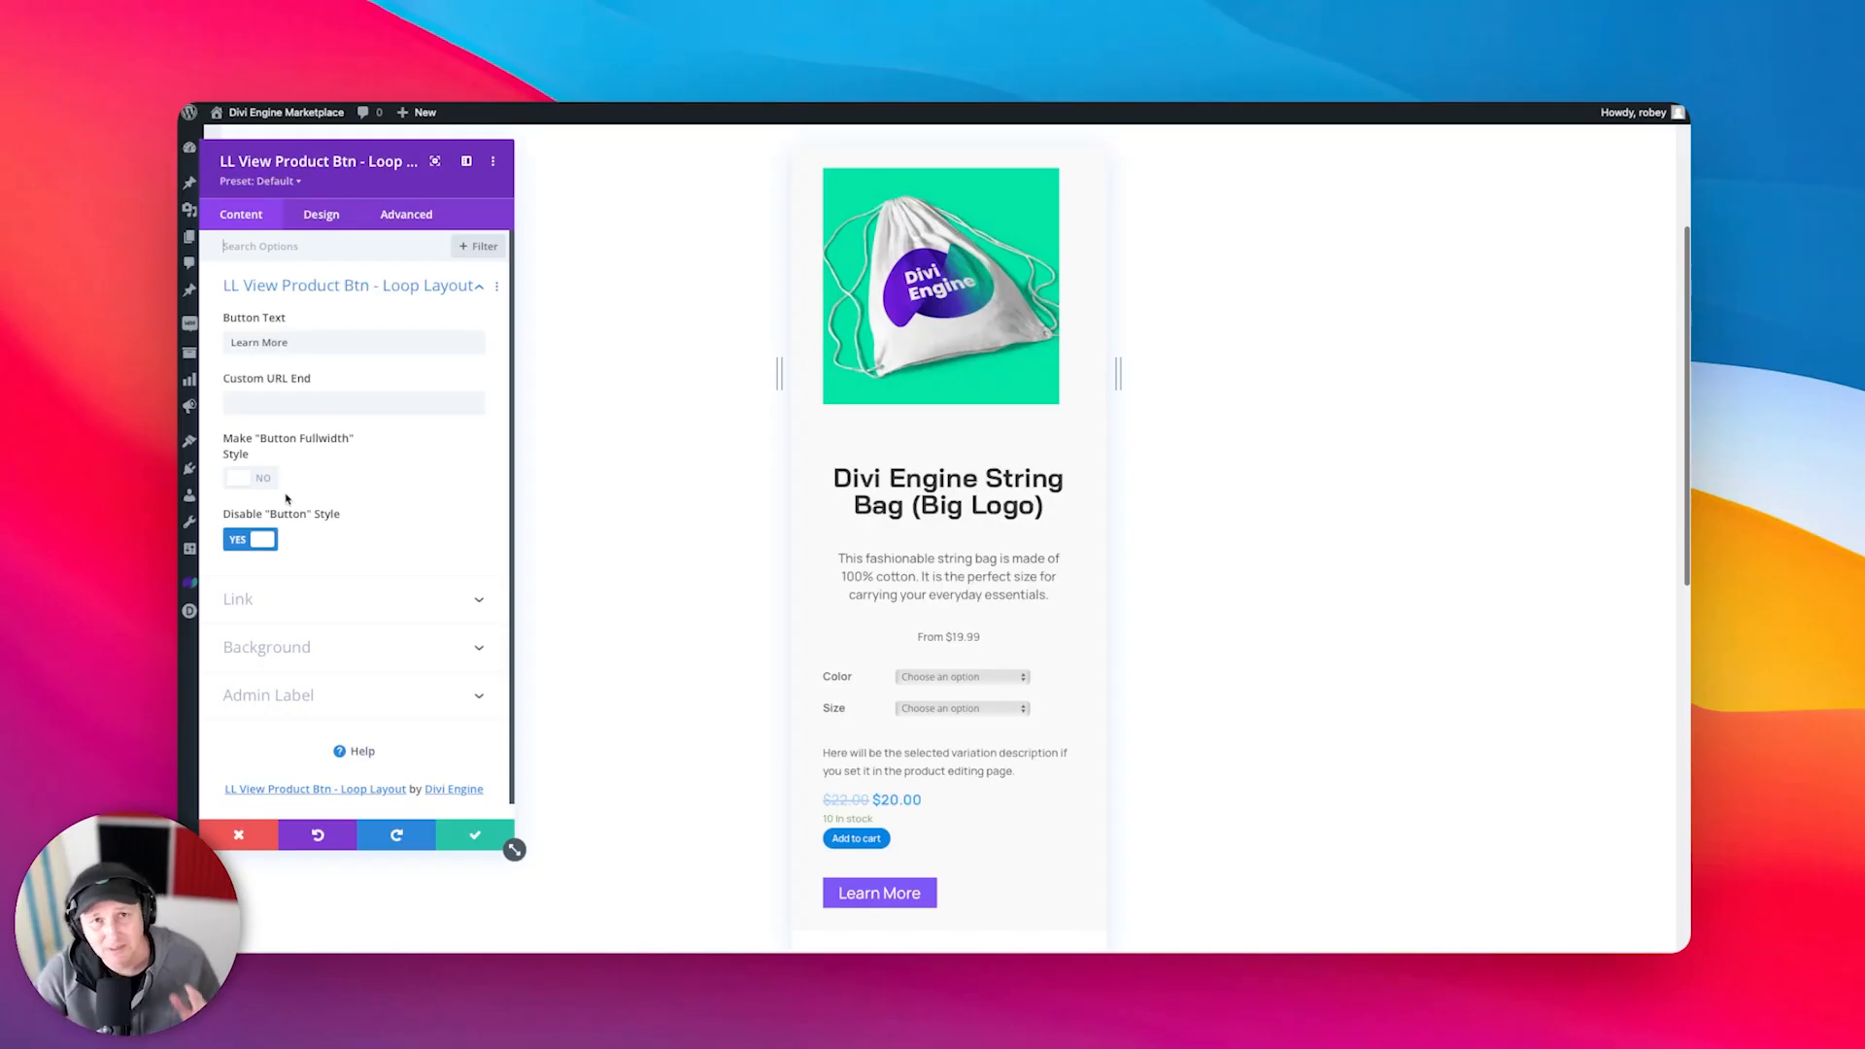
{"action": "left_click", "coordinate": [324, 215]}
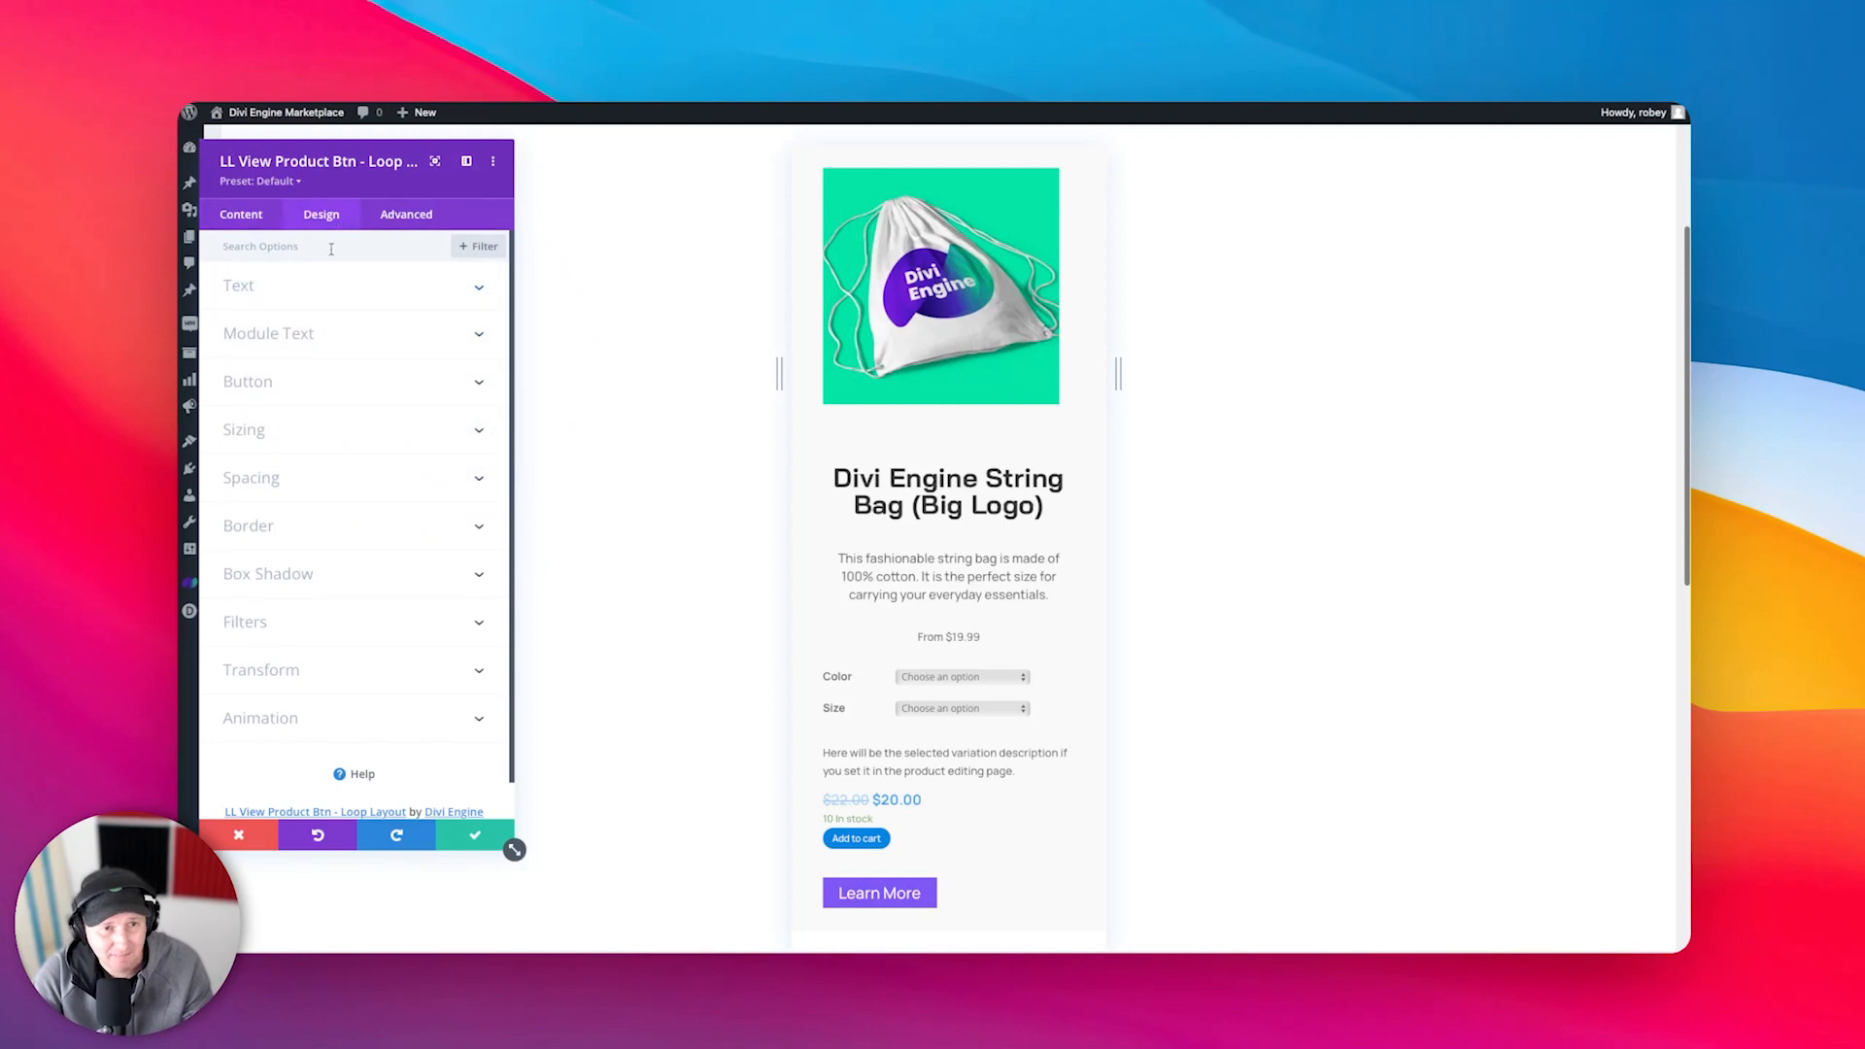
{"action": "left_click", "coordinate": [310, 286]}
{"action": "left_click", "coordinate": [320, 342]}
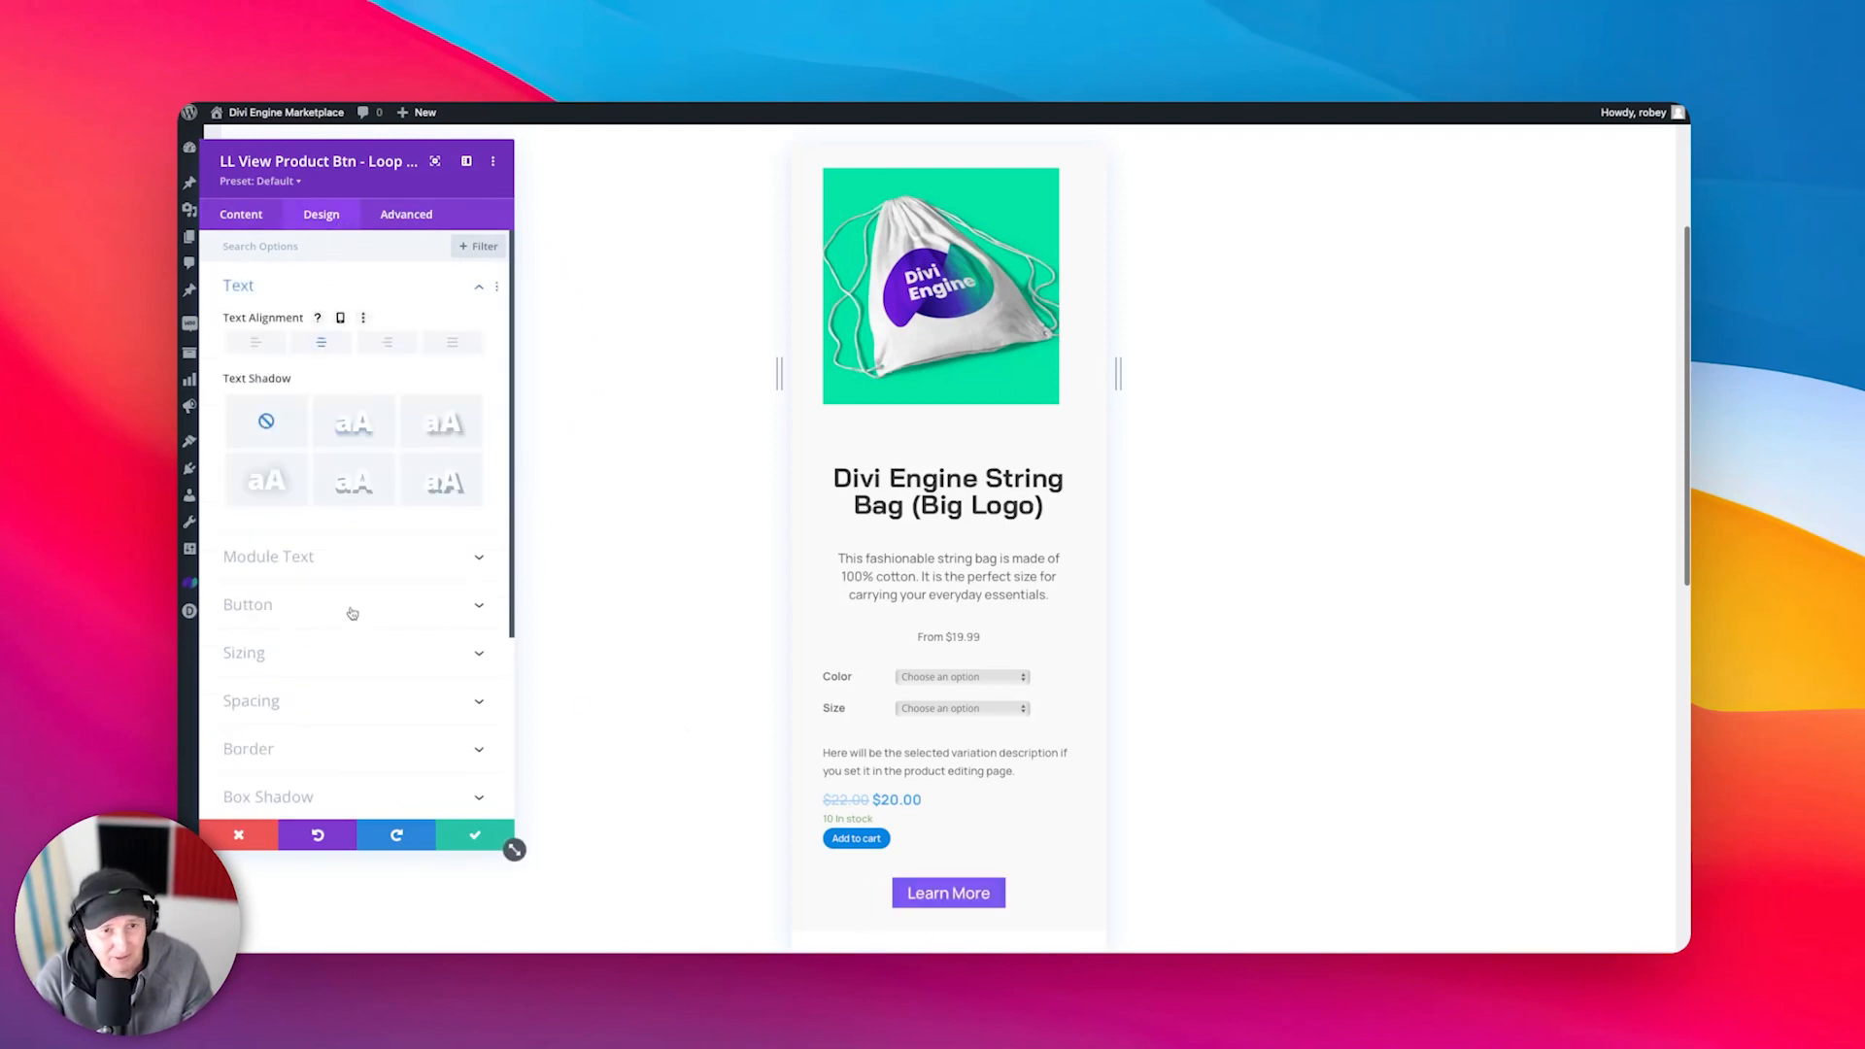
{"action": "left_click", "coordinate": [341, 558]}
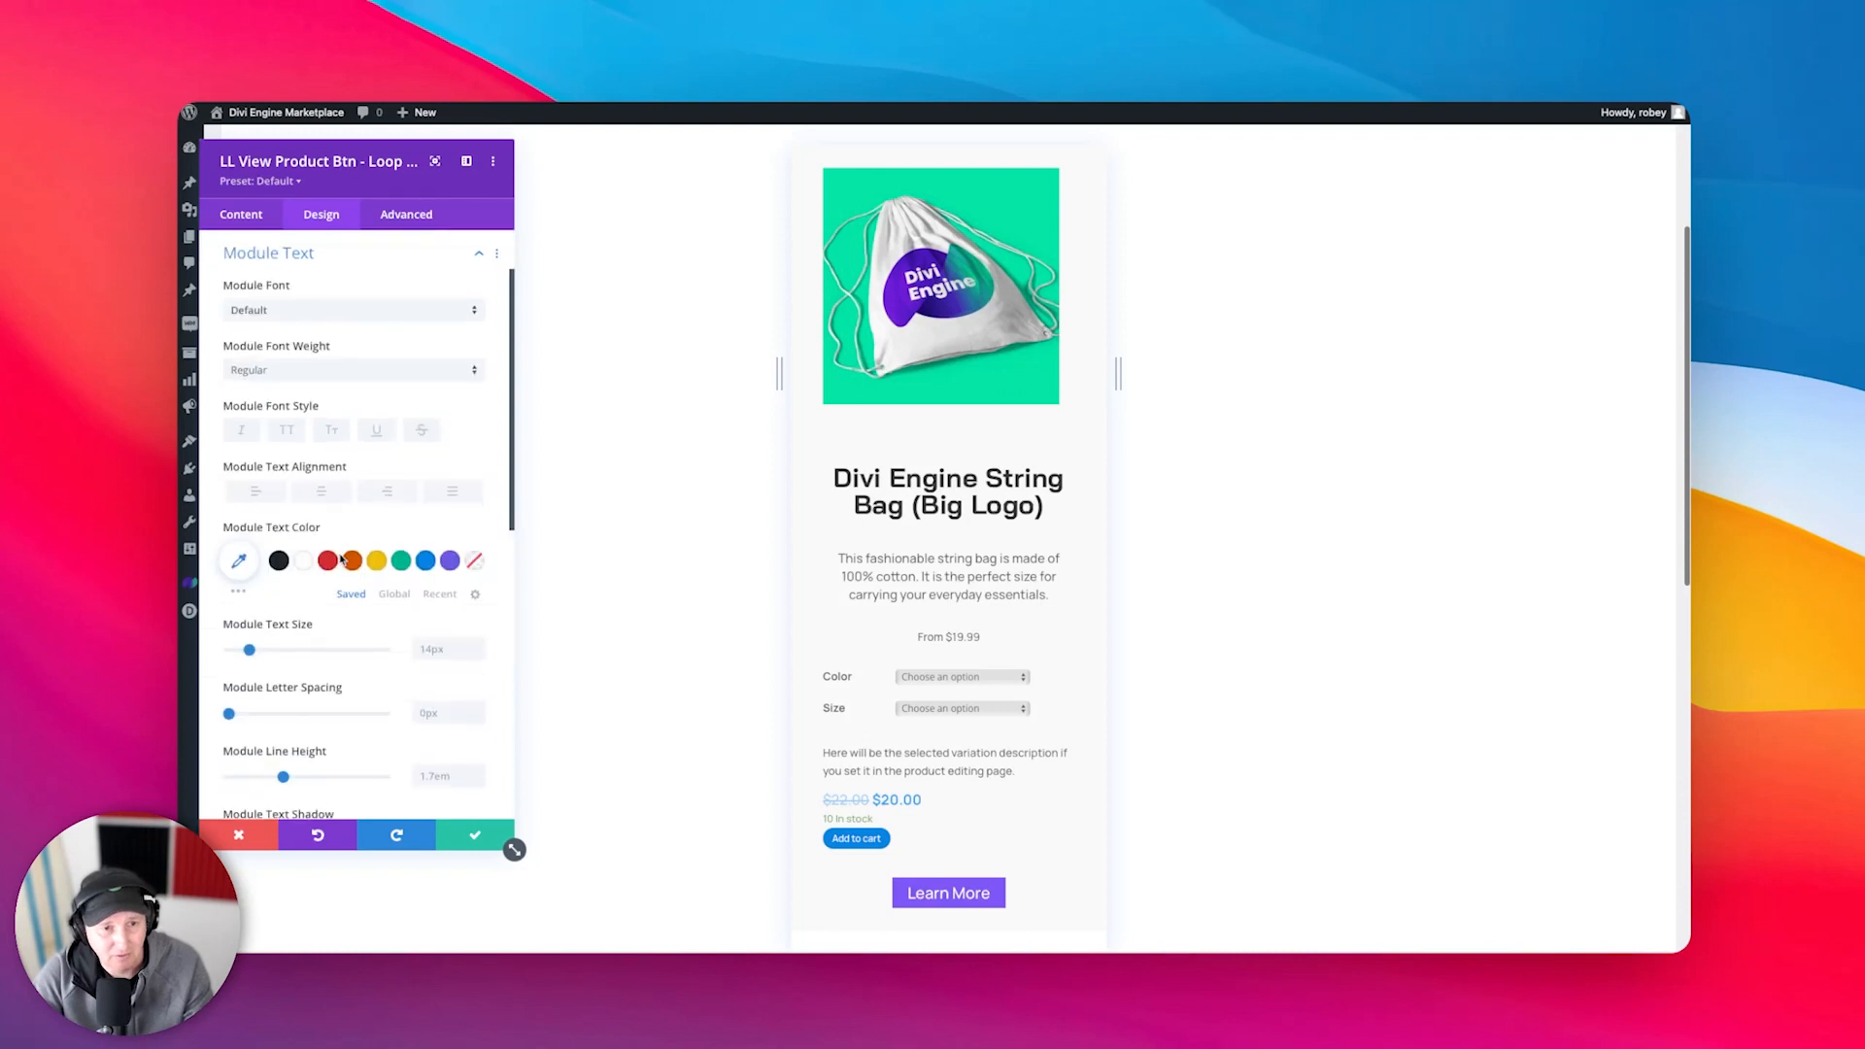
{"action": "left_click", "coordinate": [331, 490]}
{"action": "left_click", "coordinate": [428, 563]}
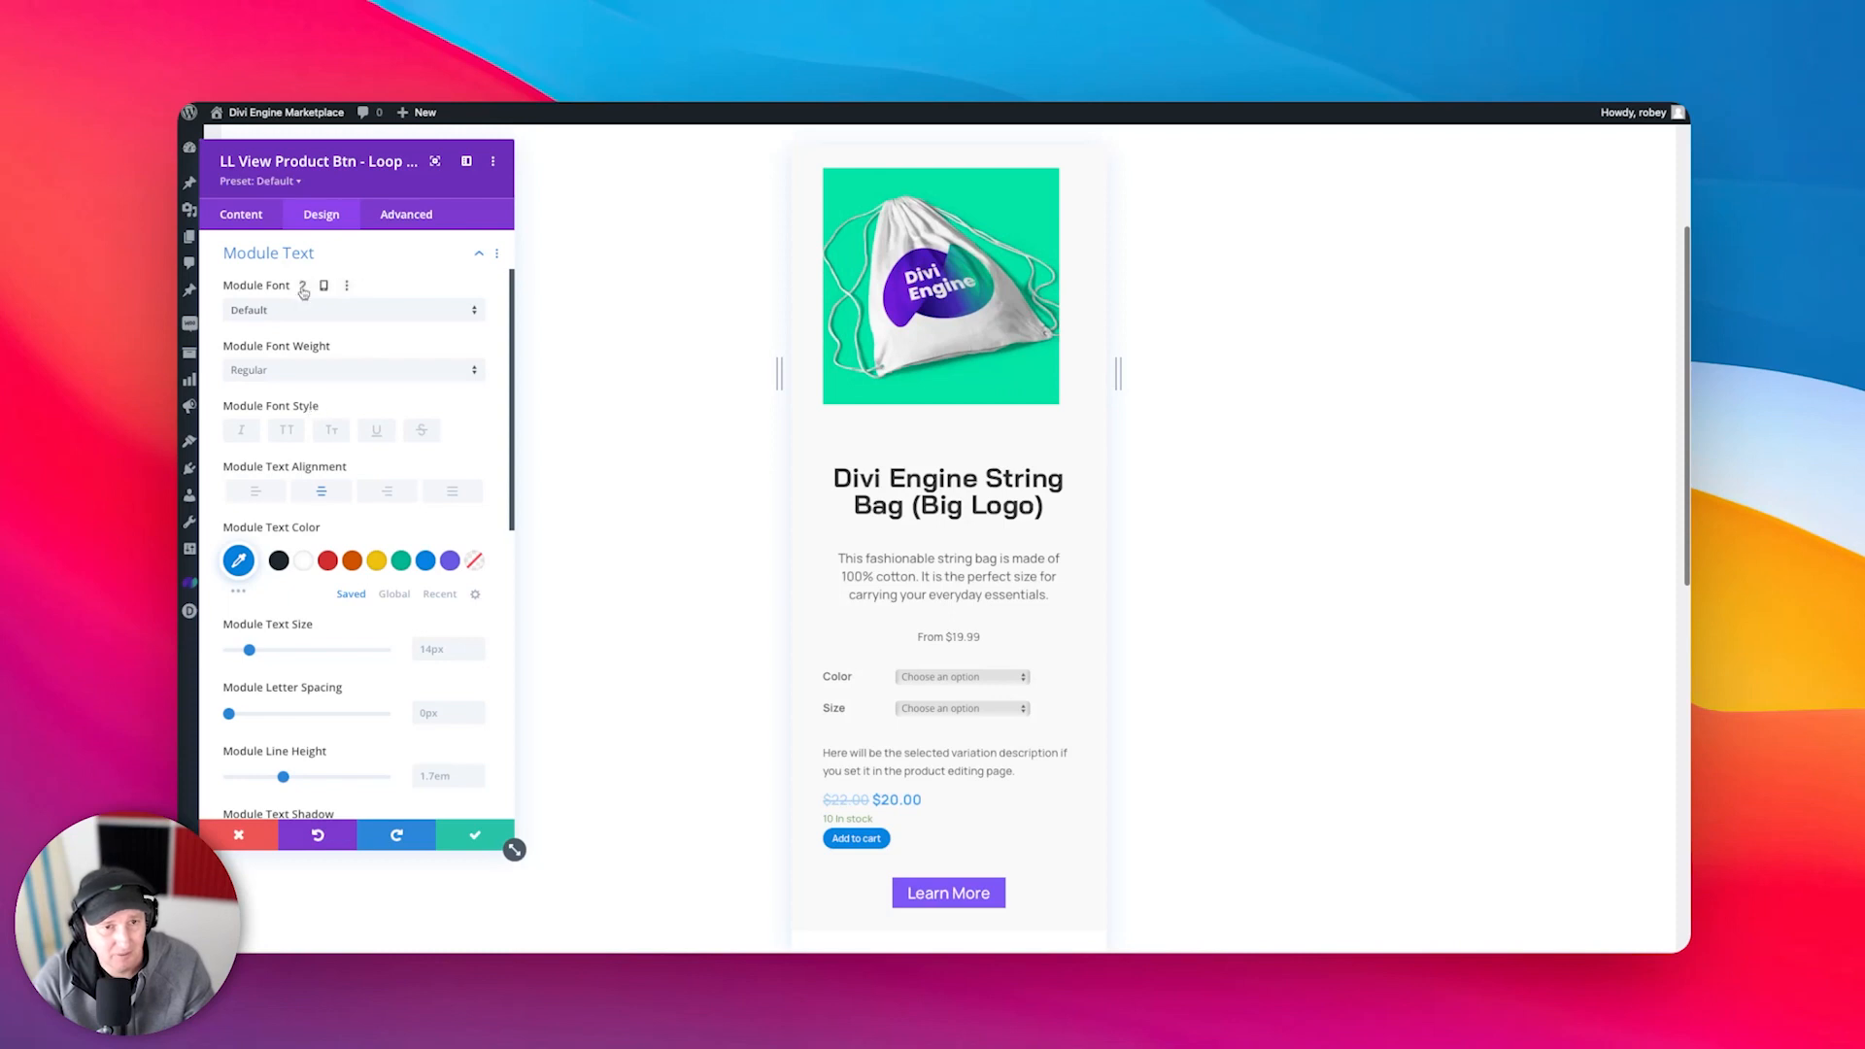
- Enable custom styles for the LL View Product Btn module's button and choose a small right-arrow button icon
{"action": "scroll", "coordinate": [309, 412], "scroll_direction": "down", "scroll_amount": 3}
{"action": "scroll", "coordinate": [291, 554], "scroll_direction": "down", "scroll_amount": 6}
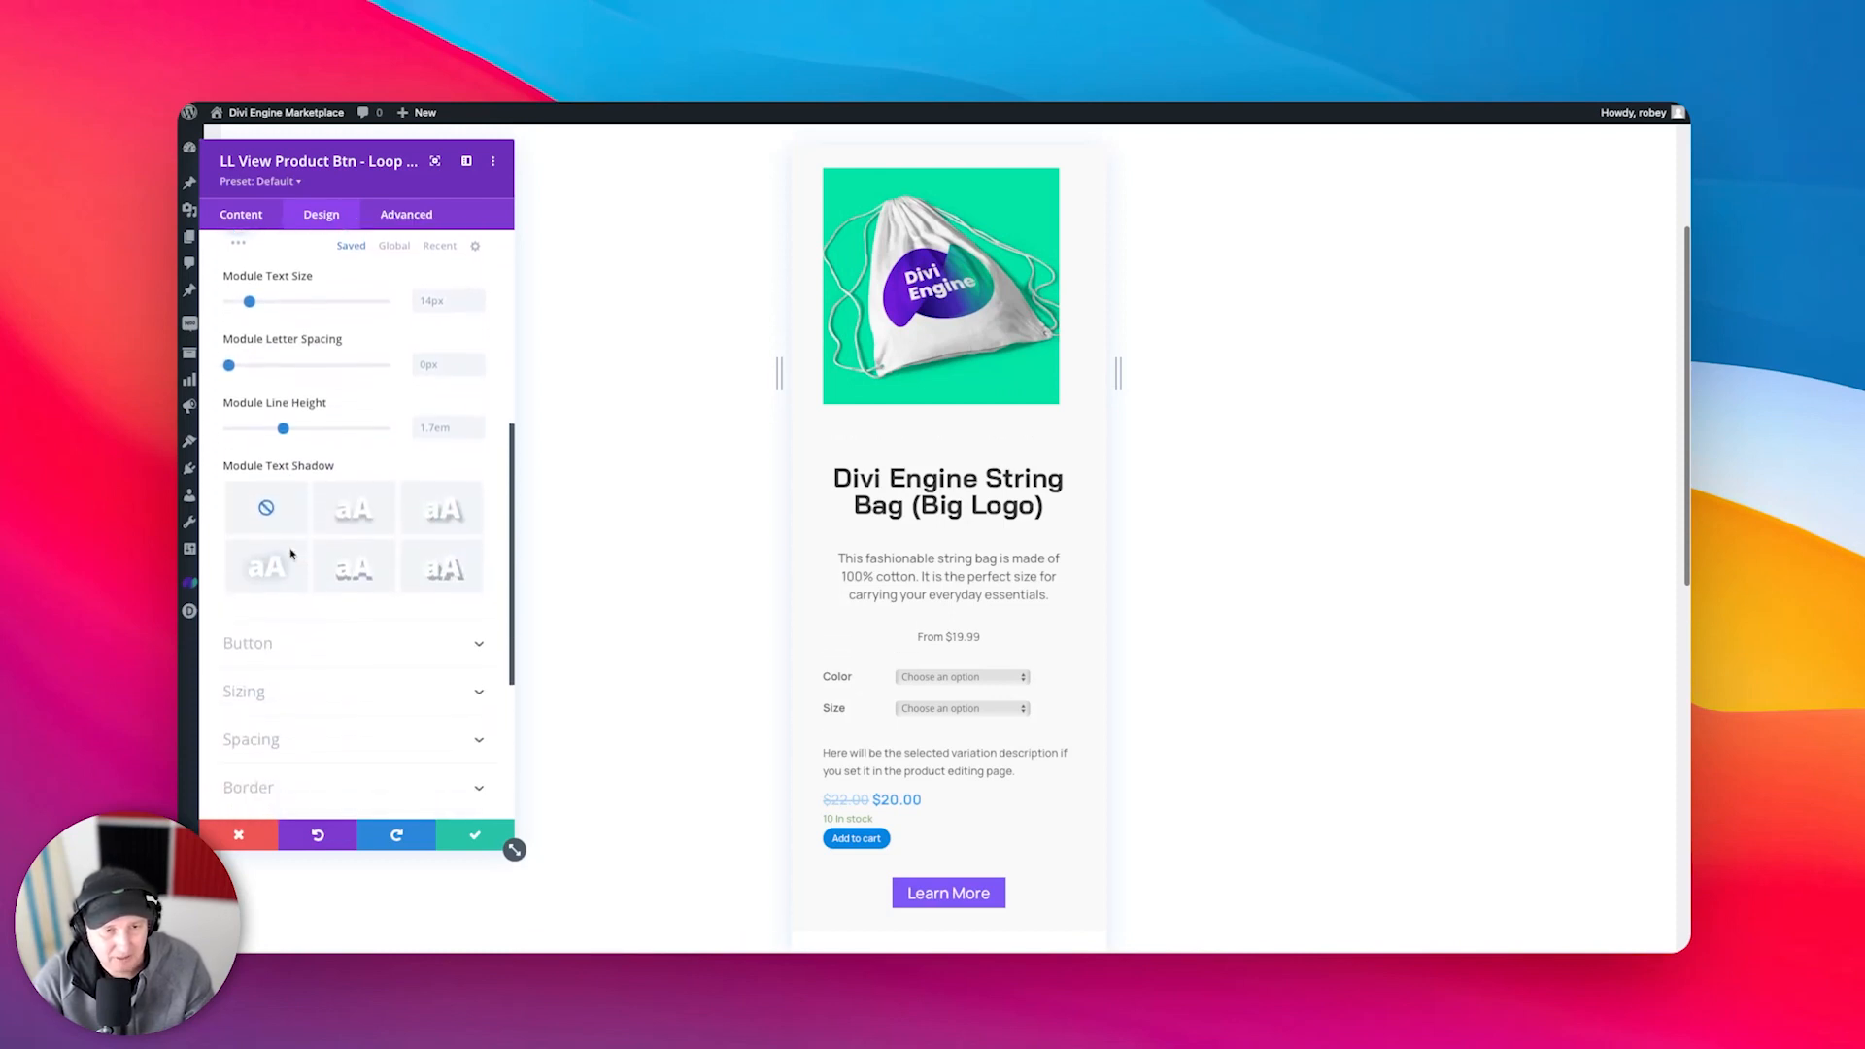
{"action": "left_click", "coordinate": [291, 555]}
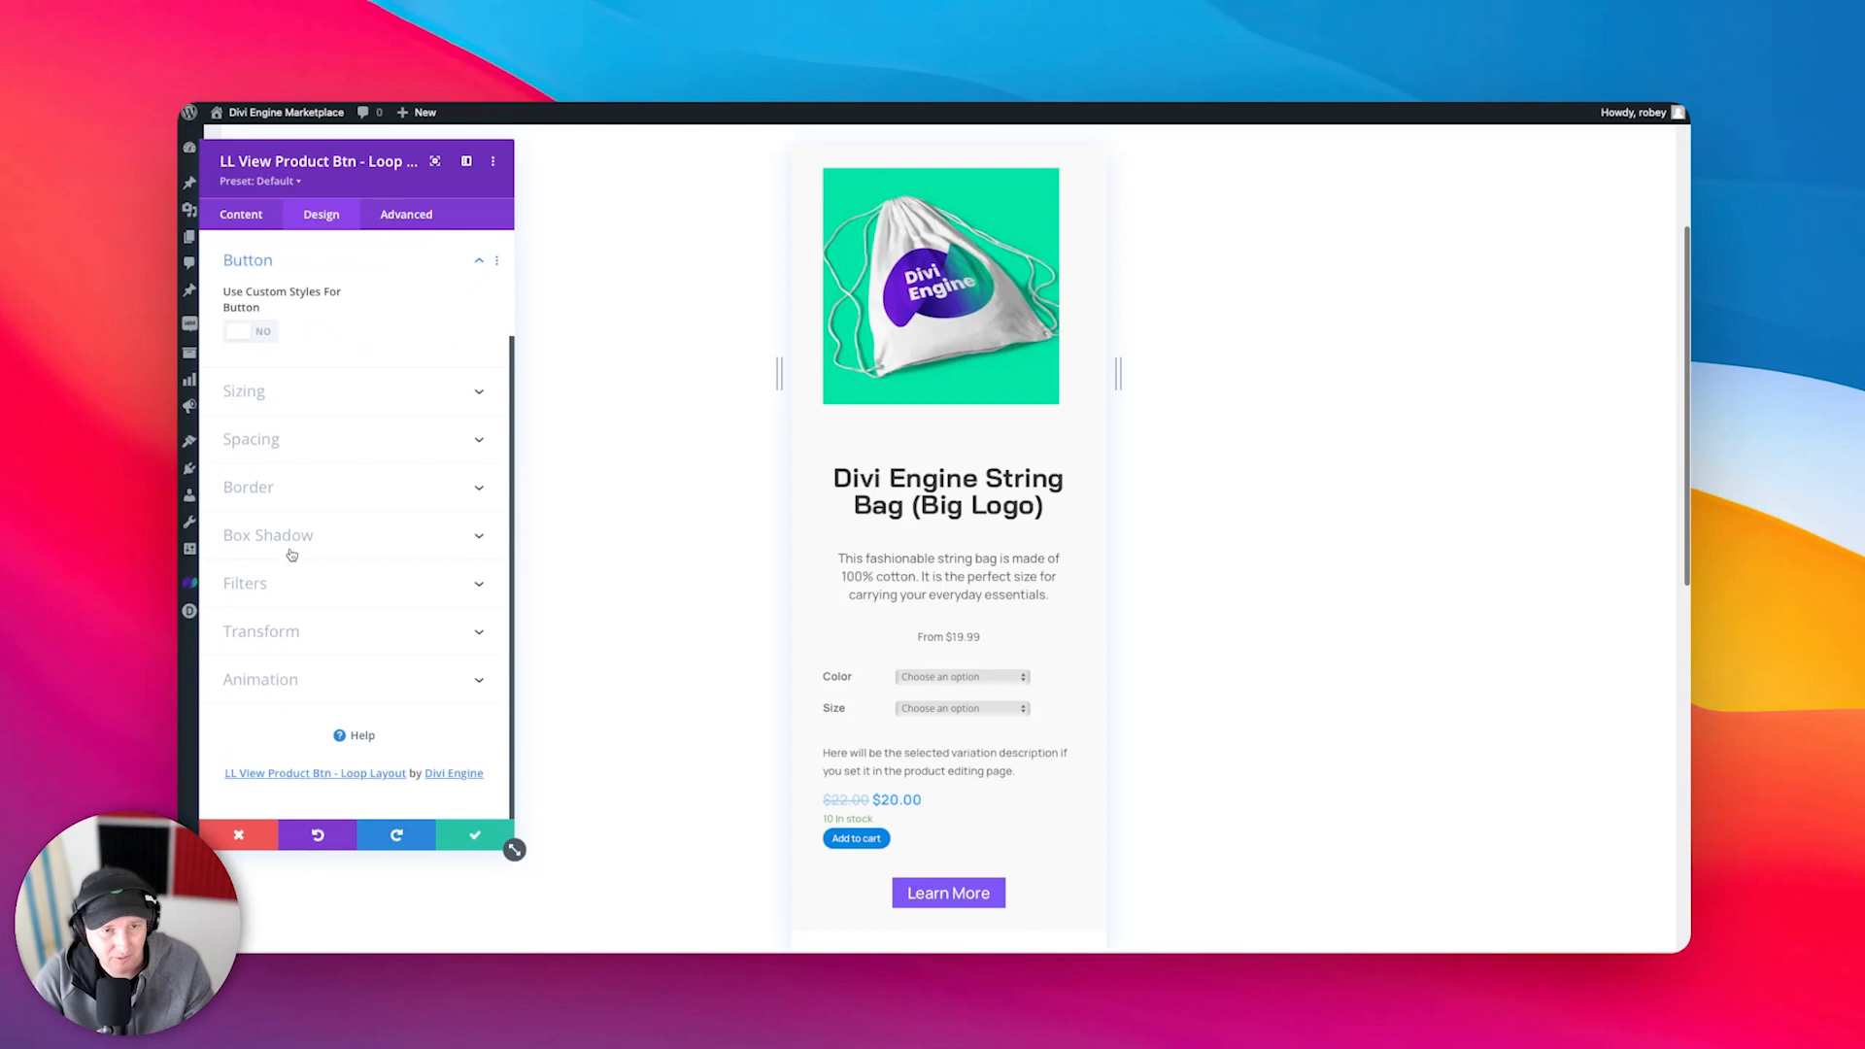
{"action": "left_click", "coordinate": [255, 335]}
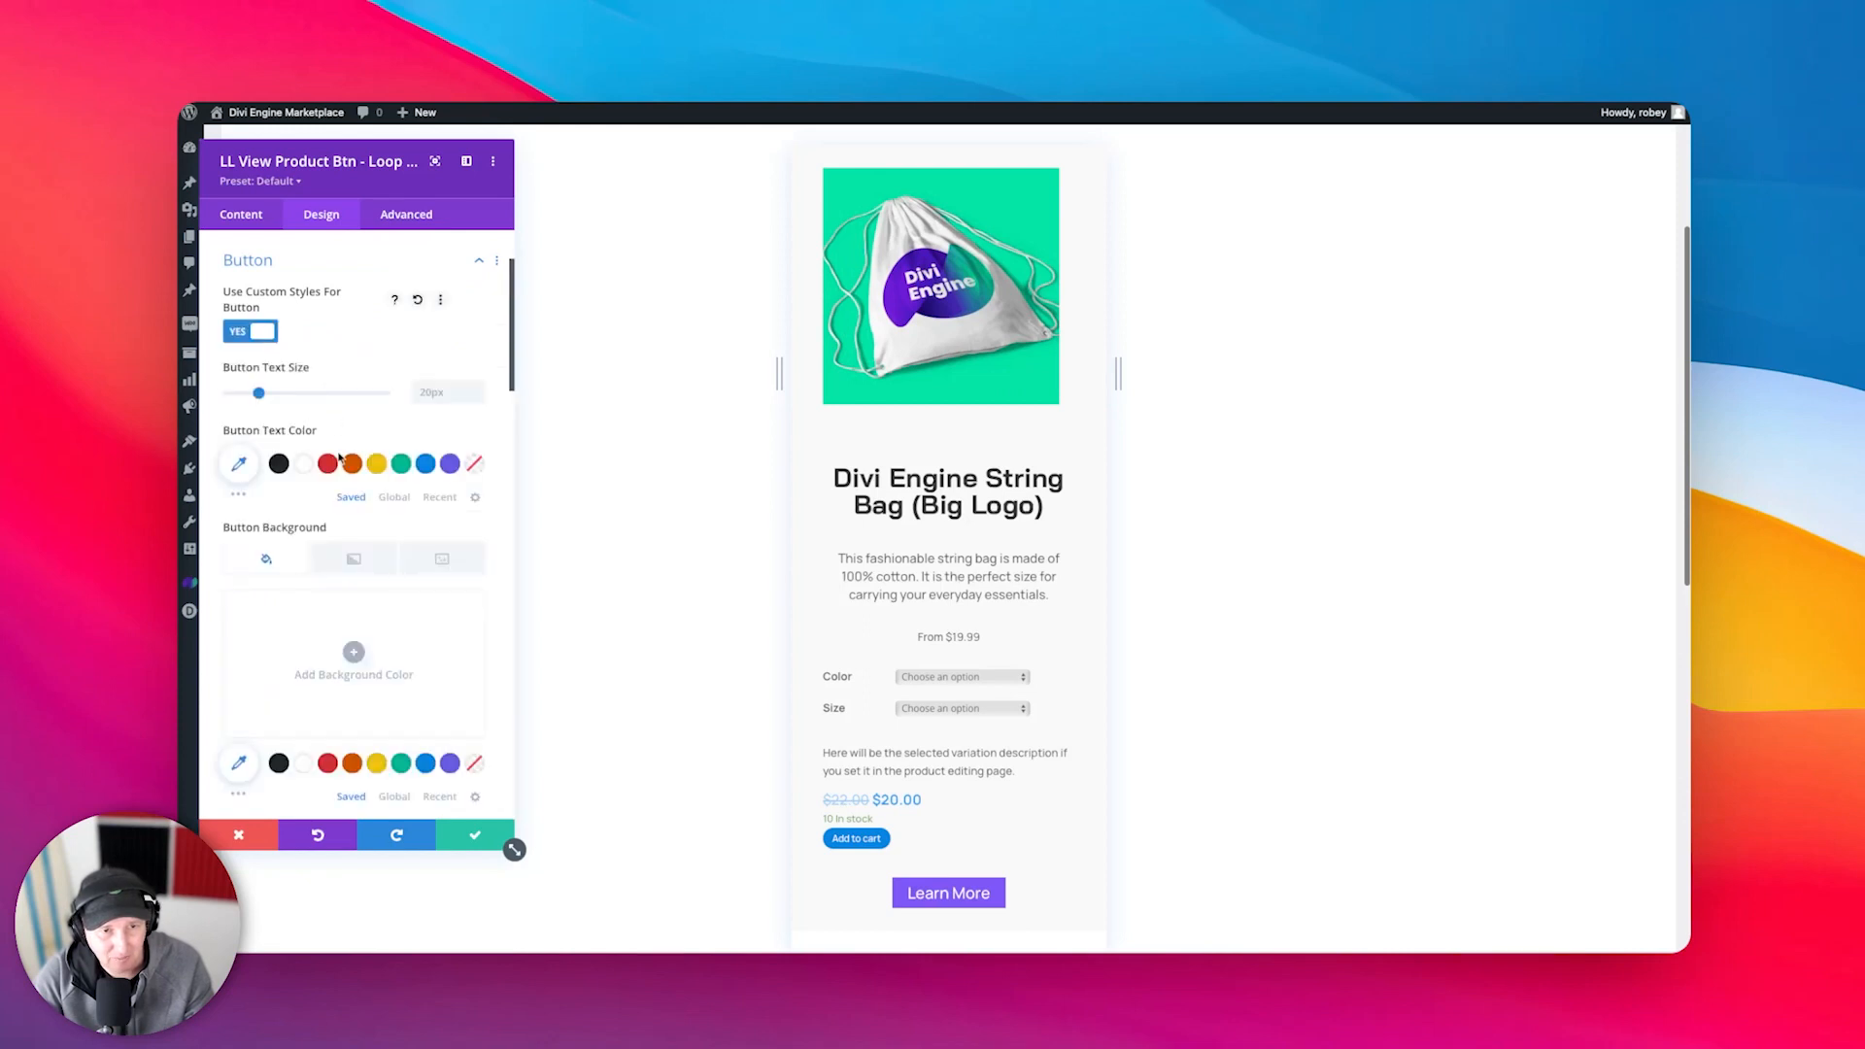
{"action": "scroll", "coordinate": [339, 456], "scroll_direction": "down", "scroll_amount": 10}
{"action": "scroll", "coordinate": [339, 457], "scroll_direction": "down", "scroll_amount": 2}
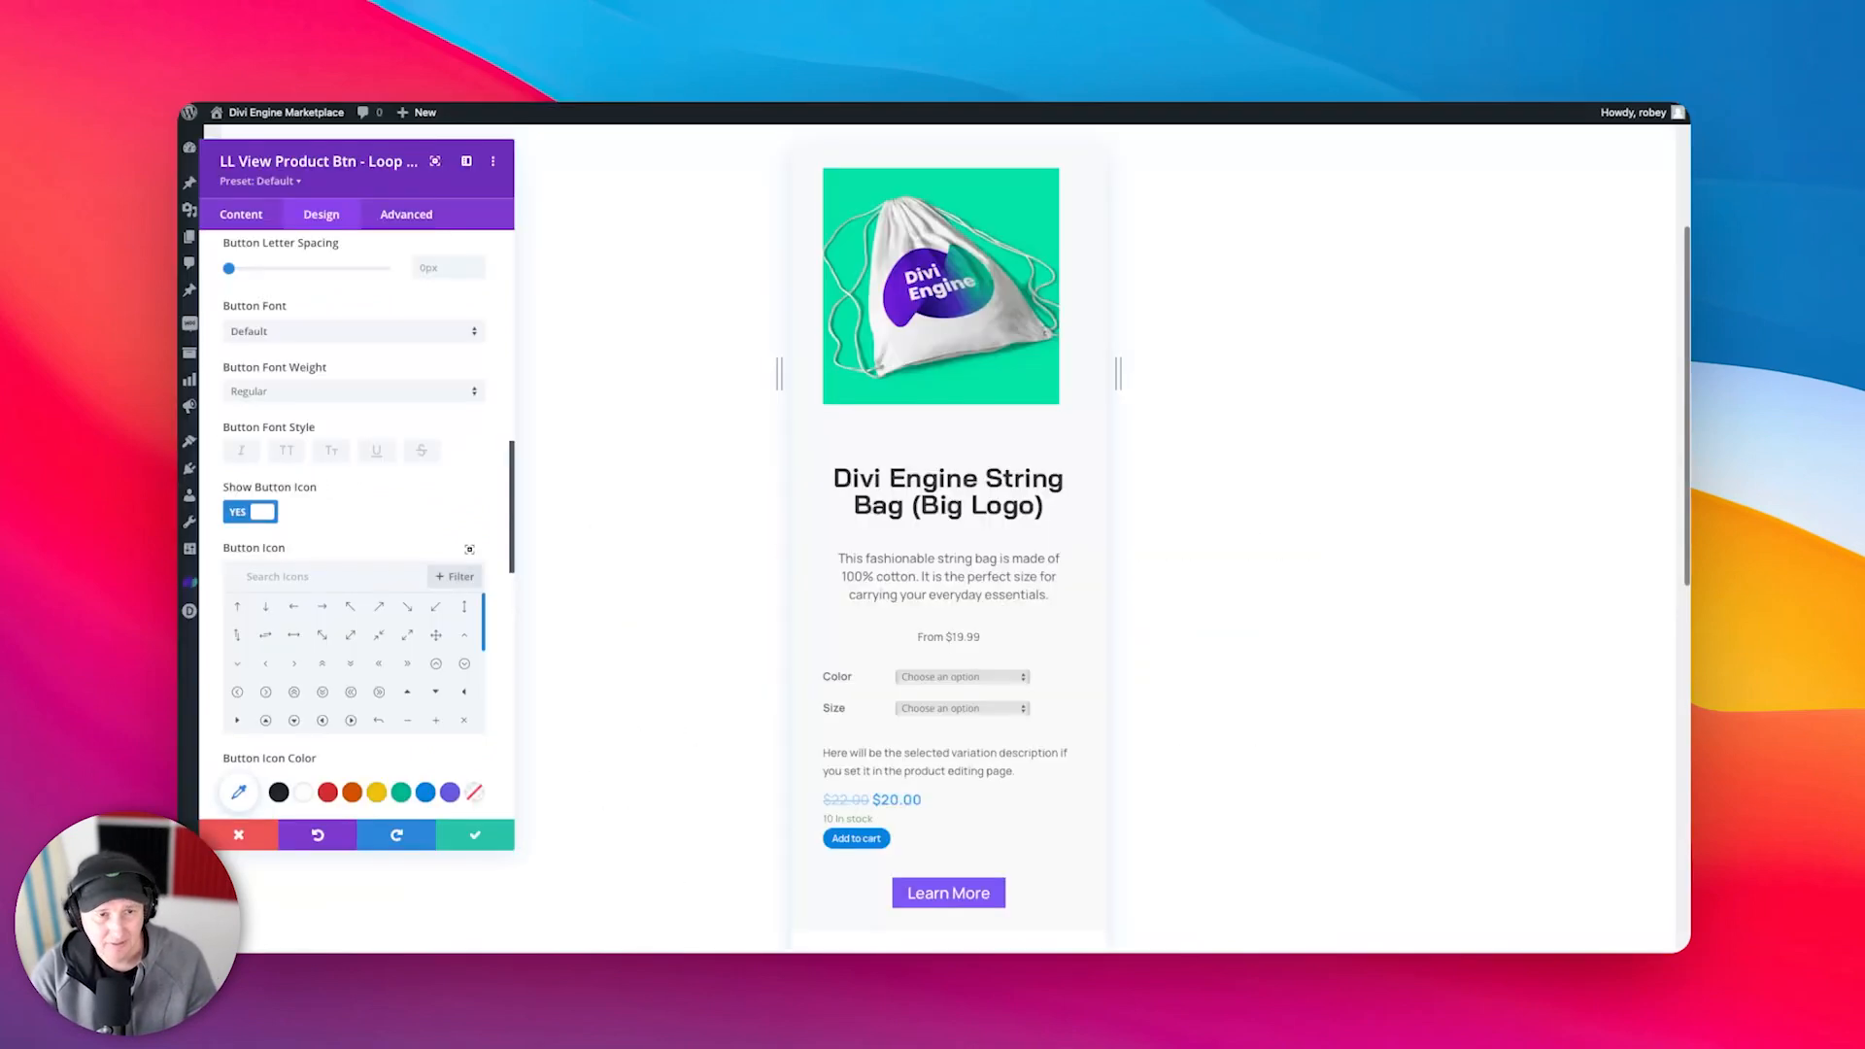
{"action": "left_click", "coordinate": [293, 664]}
{"action": "scroll", "coordinate": [383, 668], "scroll_direction": "down", "scroll_amount": 10}
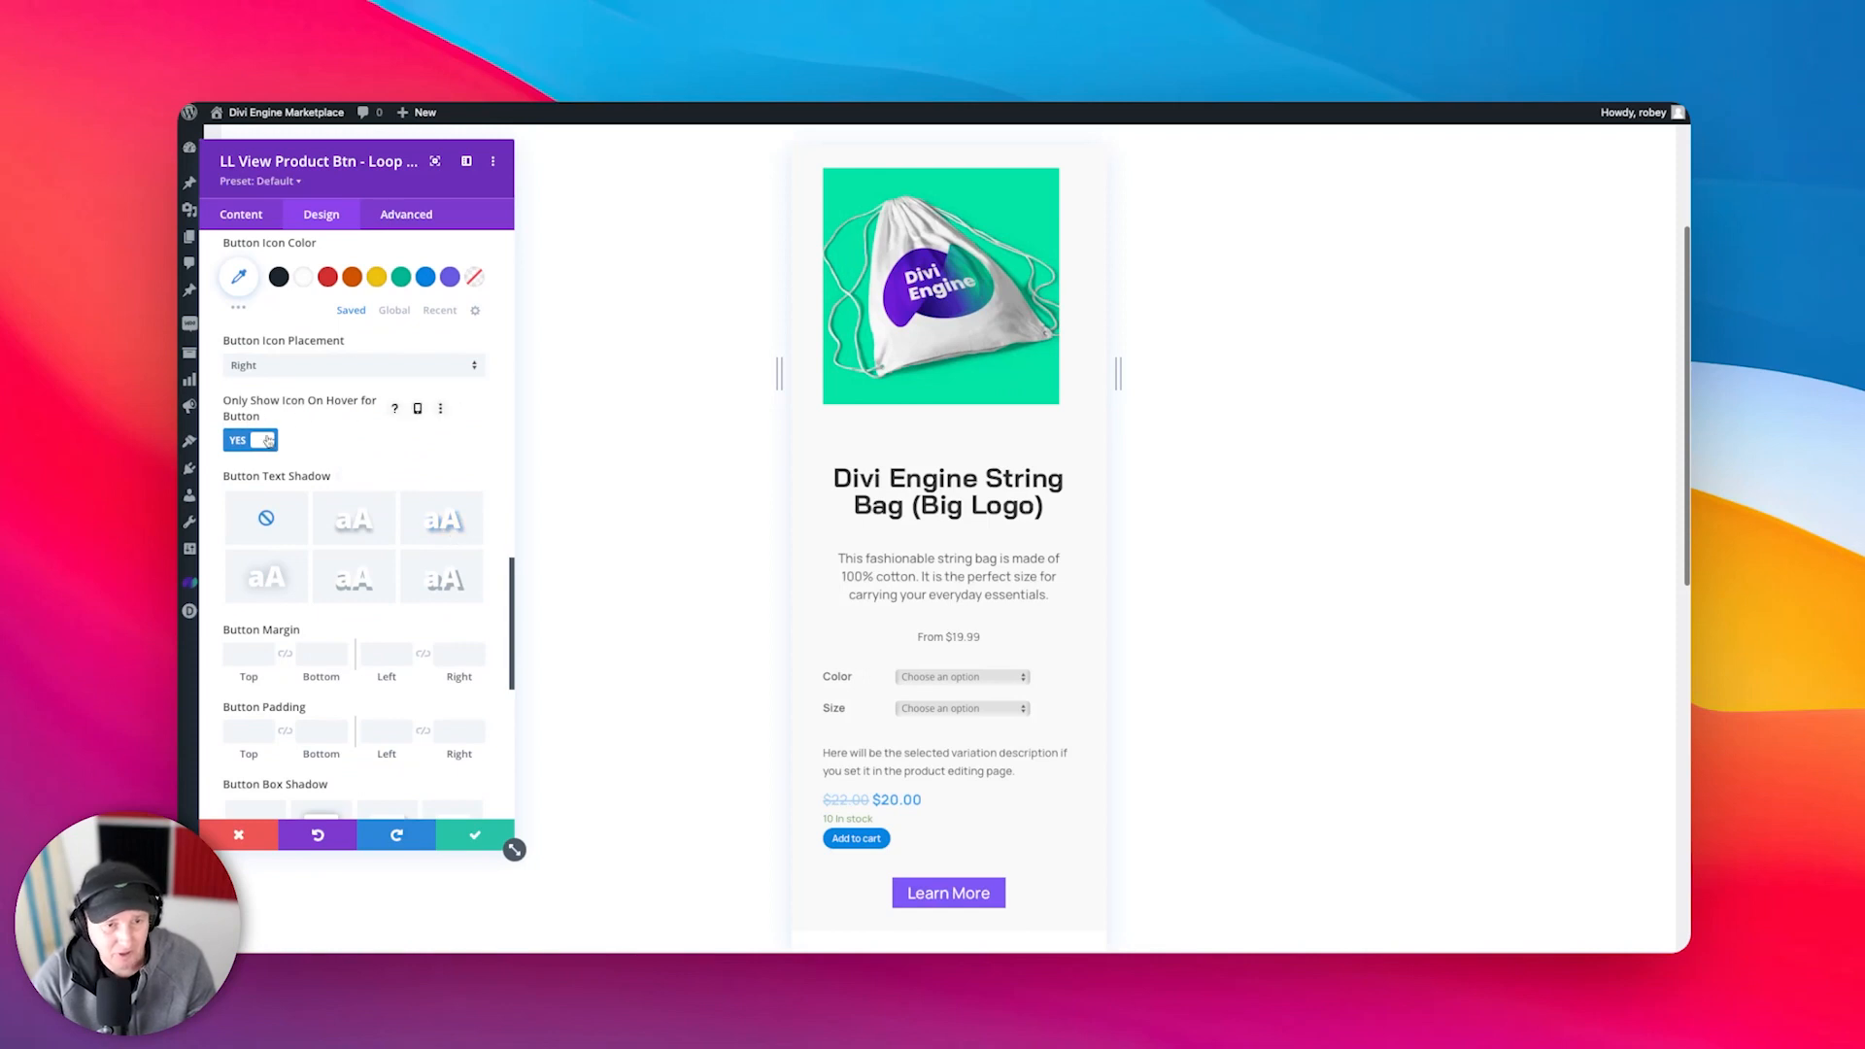
- Turn off showing the button icon only on hover, color the icon blue (#0984e3), and save the module's settings
{"action": "left_click", "coordinate": [267, 440]}
{"action": "scroll", "coordinate": [473, 580], "scroll_direction": "up", "scroll_amount": 1}
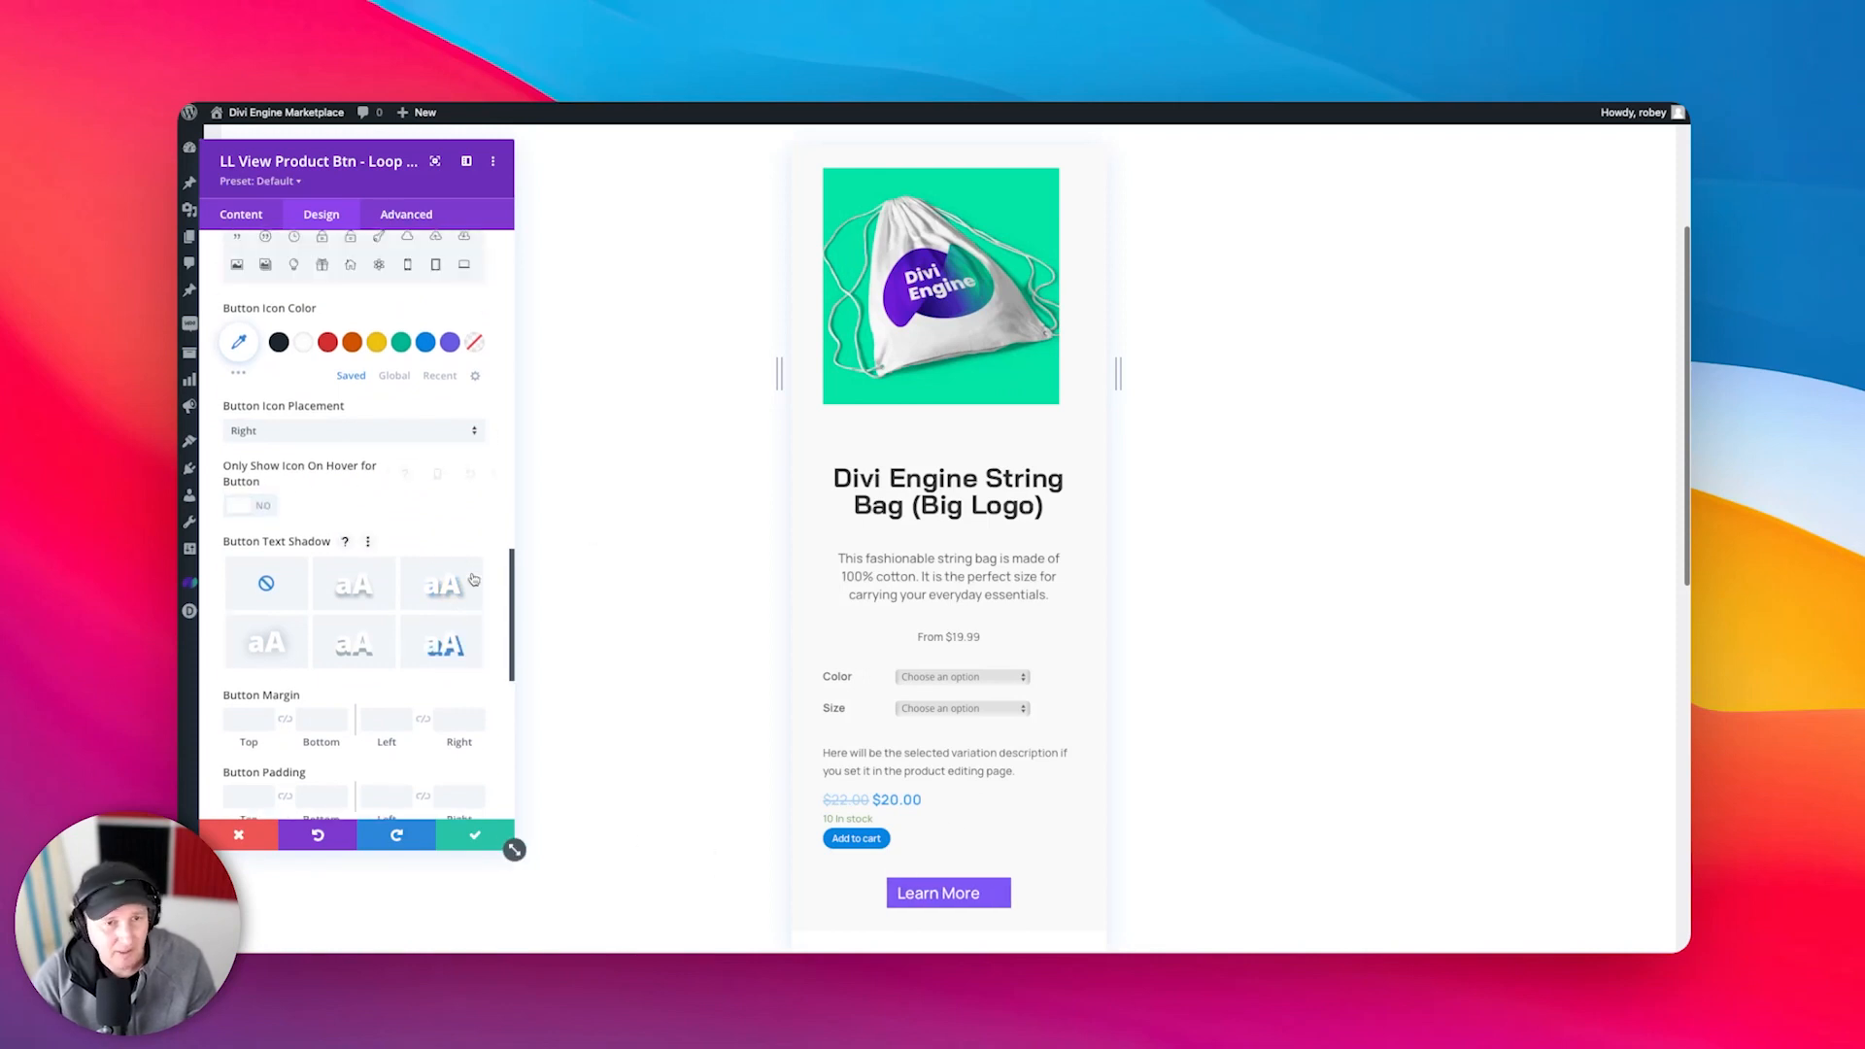
{"action": "scroll", "coordinate": [473, 580], "scroll_direction": "up", "scroll_amount": 4}
{"action": "left_click", "coordinate": [426, 598]}
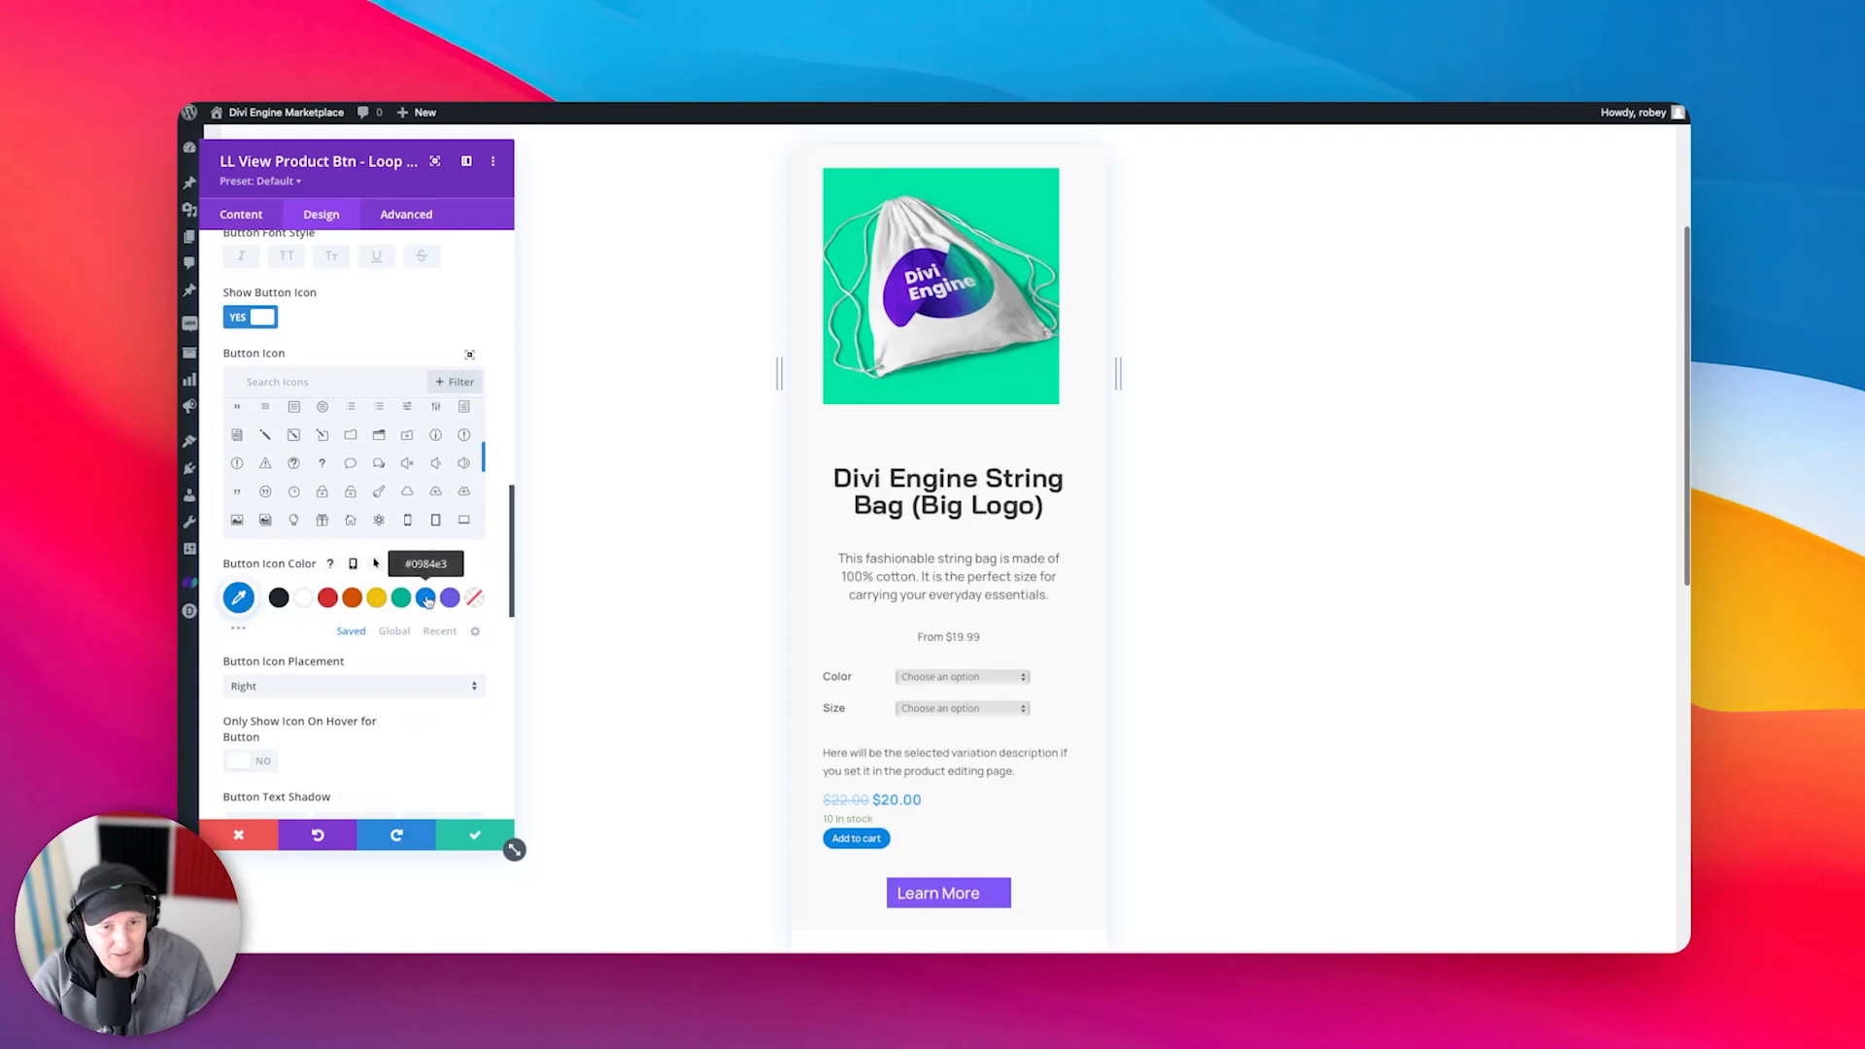
{"action": "left_click", "coordinate": [458, 836]}
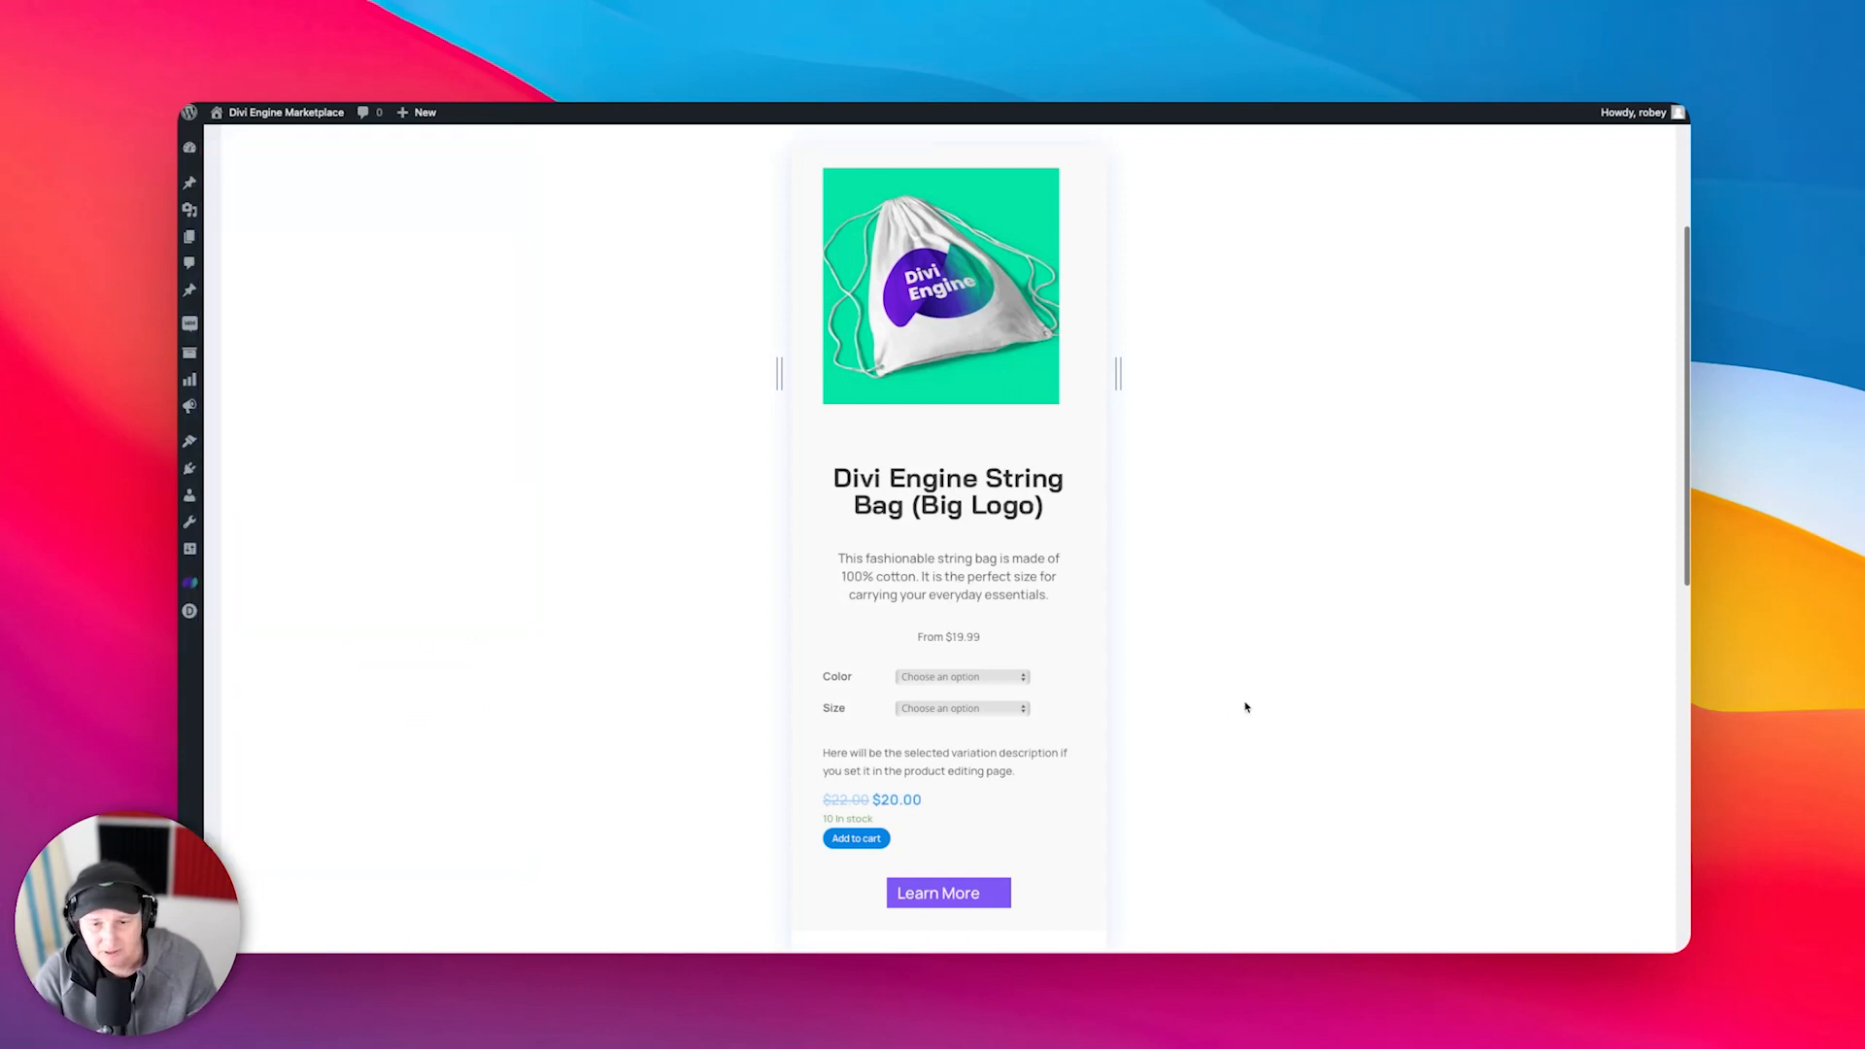
- Turn off custom button styles in the LL View Product Btn module of the Apple Layout - Loop and update the layout
{"action": "scroll", "coordinate": [1263, 505], "scroll_direction": "up", "scroll_amount": 5}
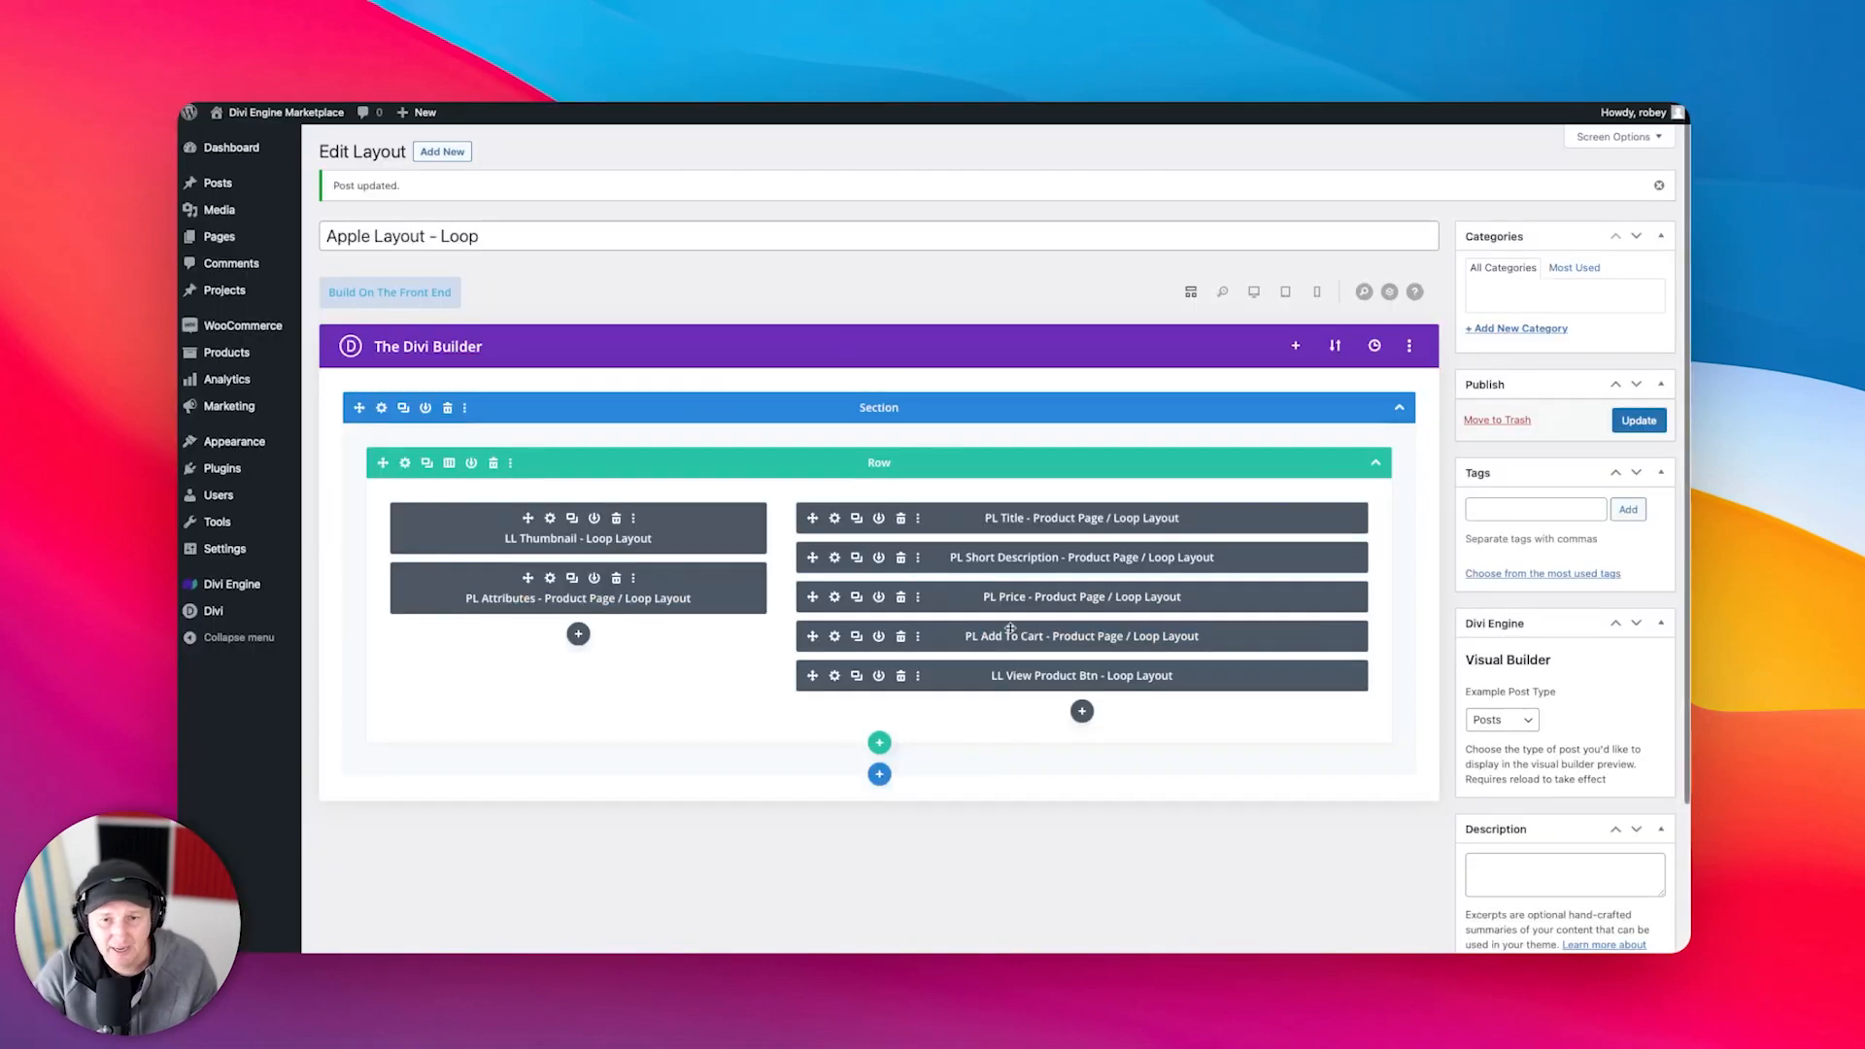
{"action": "left_click", "coordinate": [835, 675]}
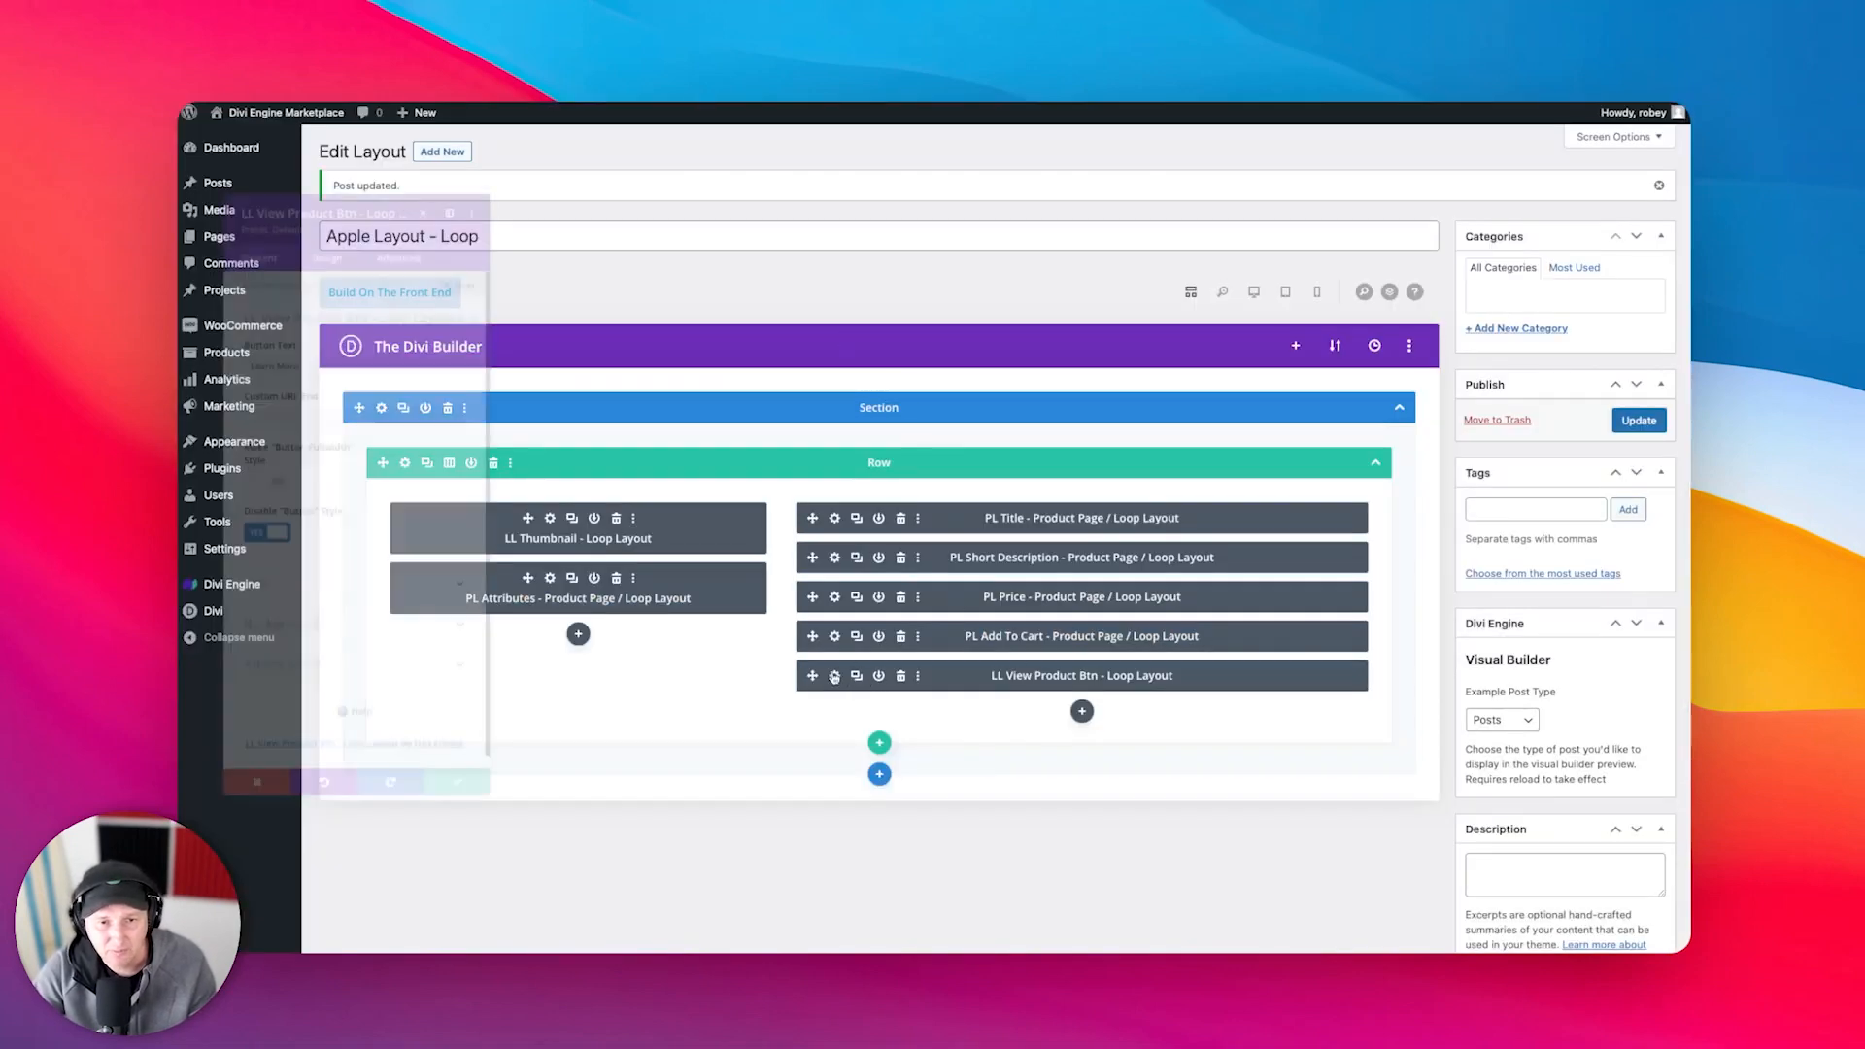
{"action": "left_click", "coordinate": [321, 215]}
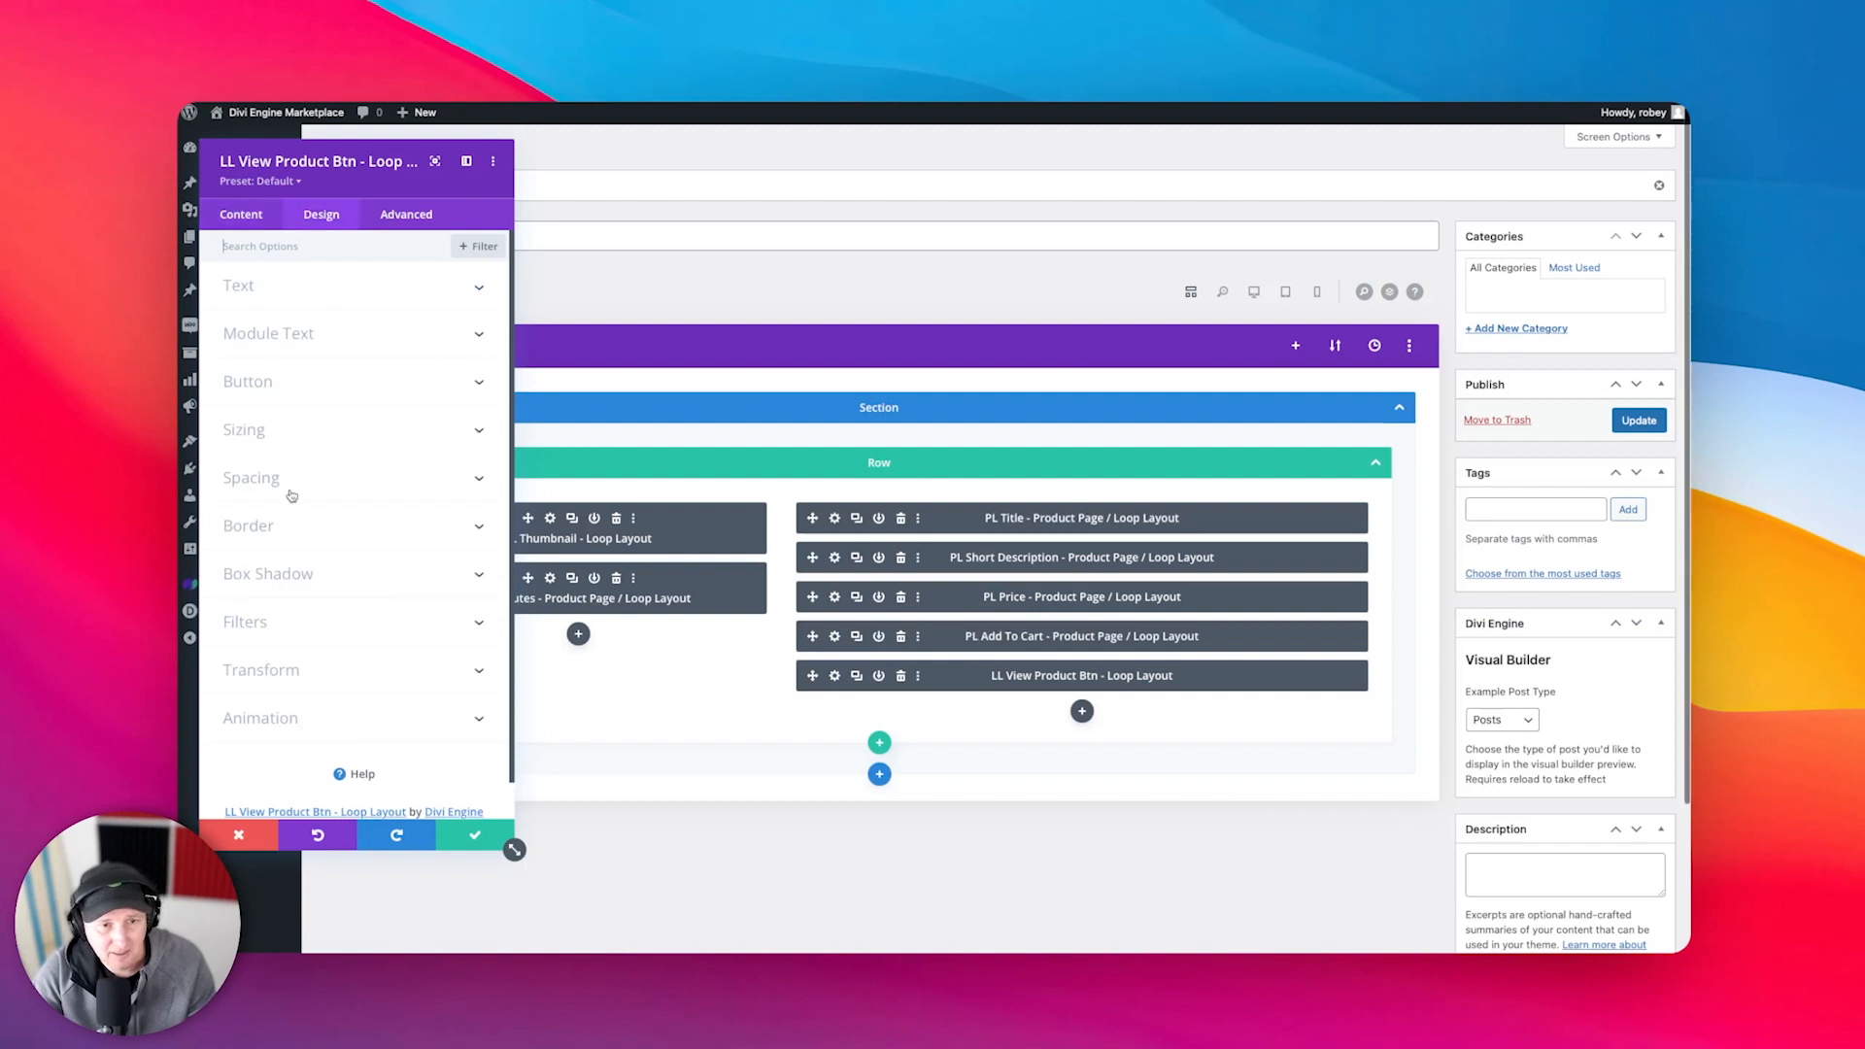
{"action": "scroll", "coordinate": [282, 491], "scroll_direction": "down", "scroll_amount": 1}
{"action": "left_click", "coordinate": [266, 346]}
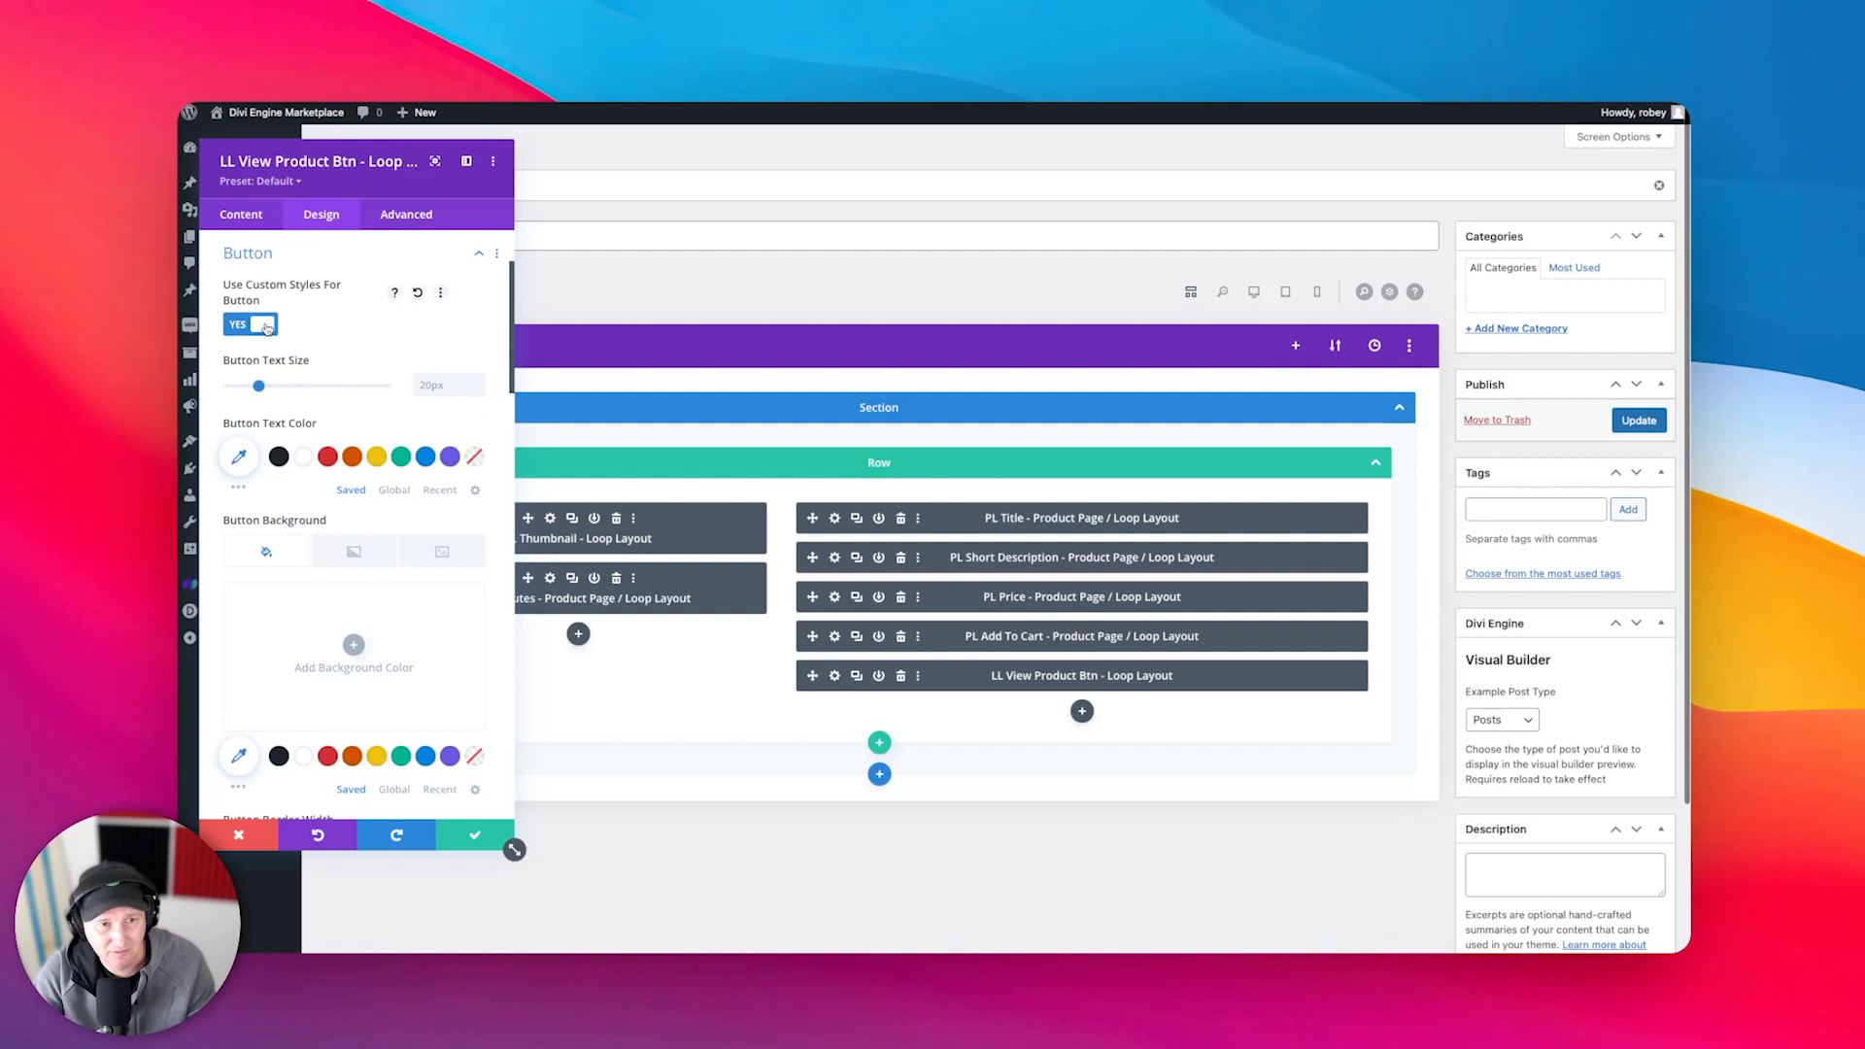
{"action": "left_click", "coordinate": [263, 325]}
{"action": "left_click", "coordinate": [1632, 421]}
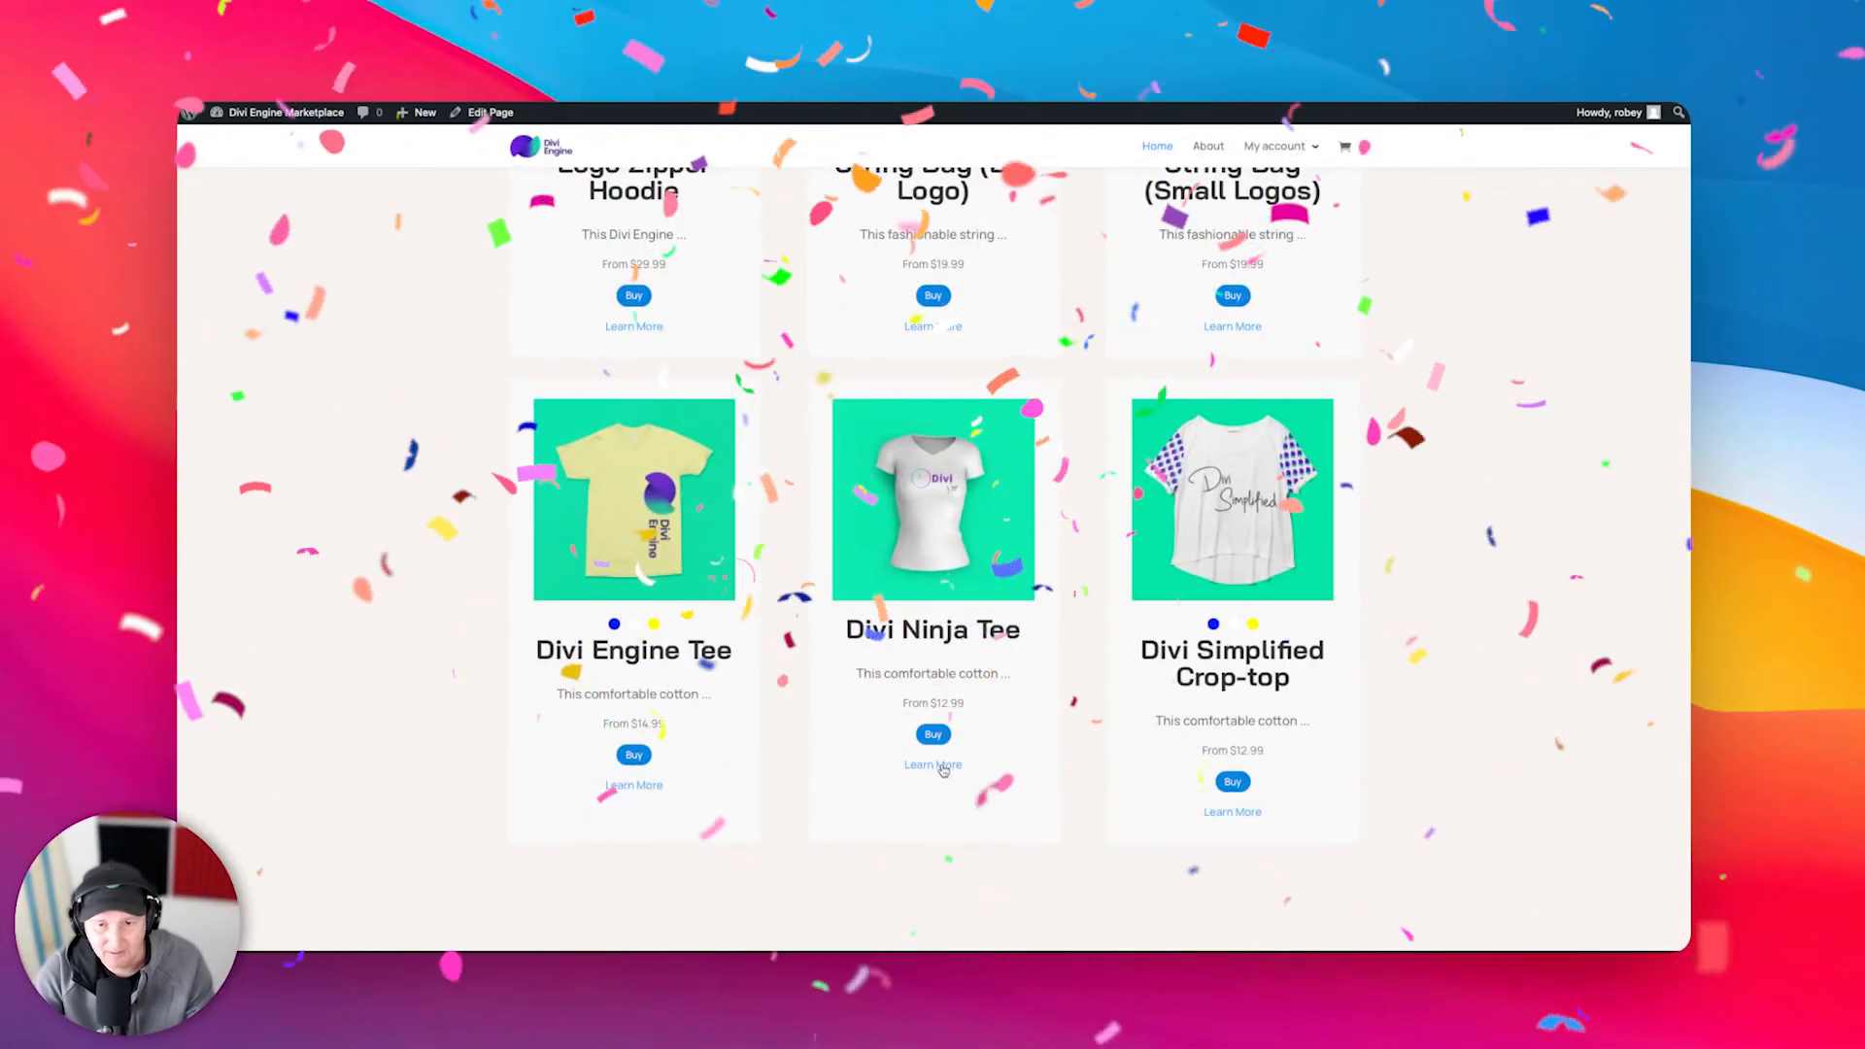
- Review the styled product cards in the shop grid and switch the products to list view
{"action": "scroll", "coordinate": [942, 770], "scroll_direction": "up", "scroll_amount": 3}
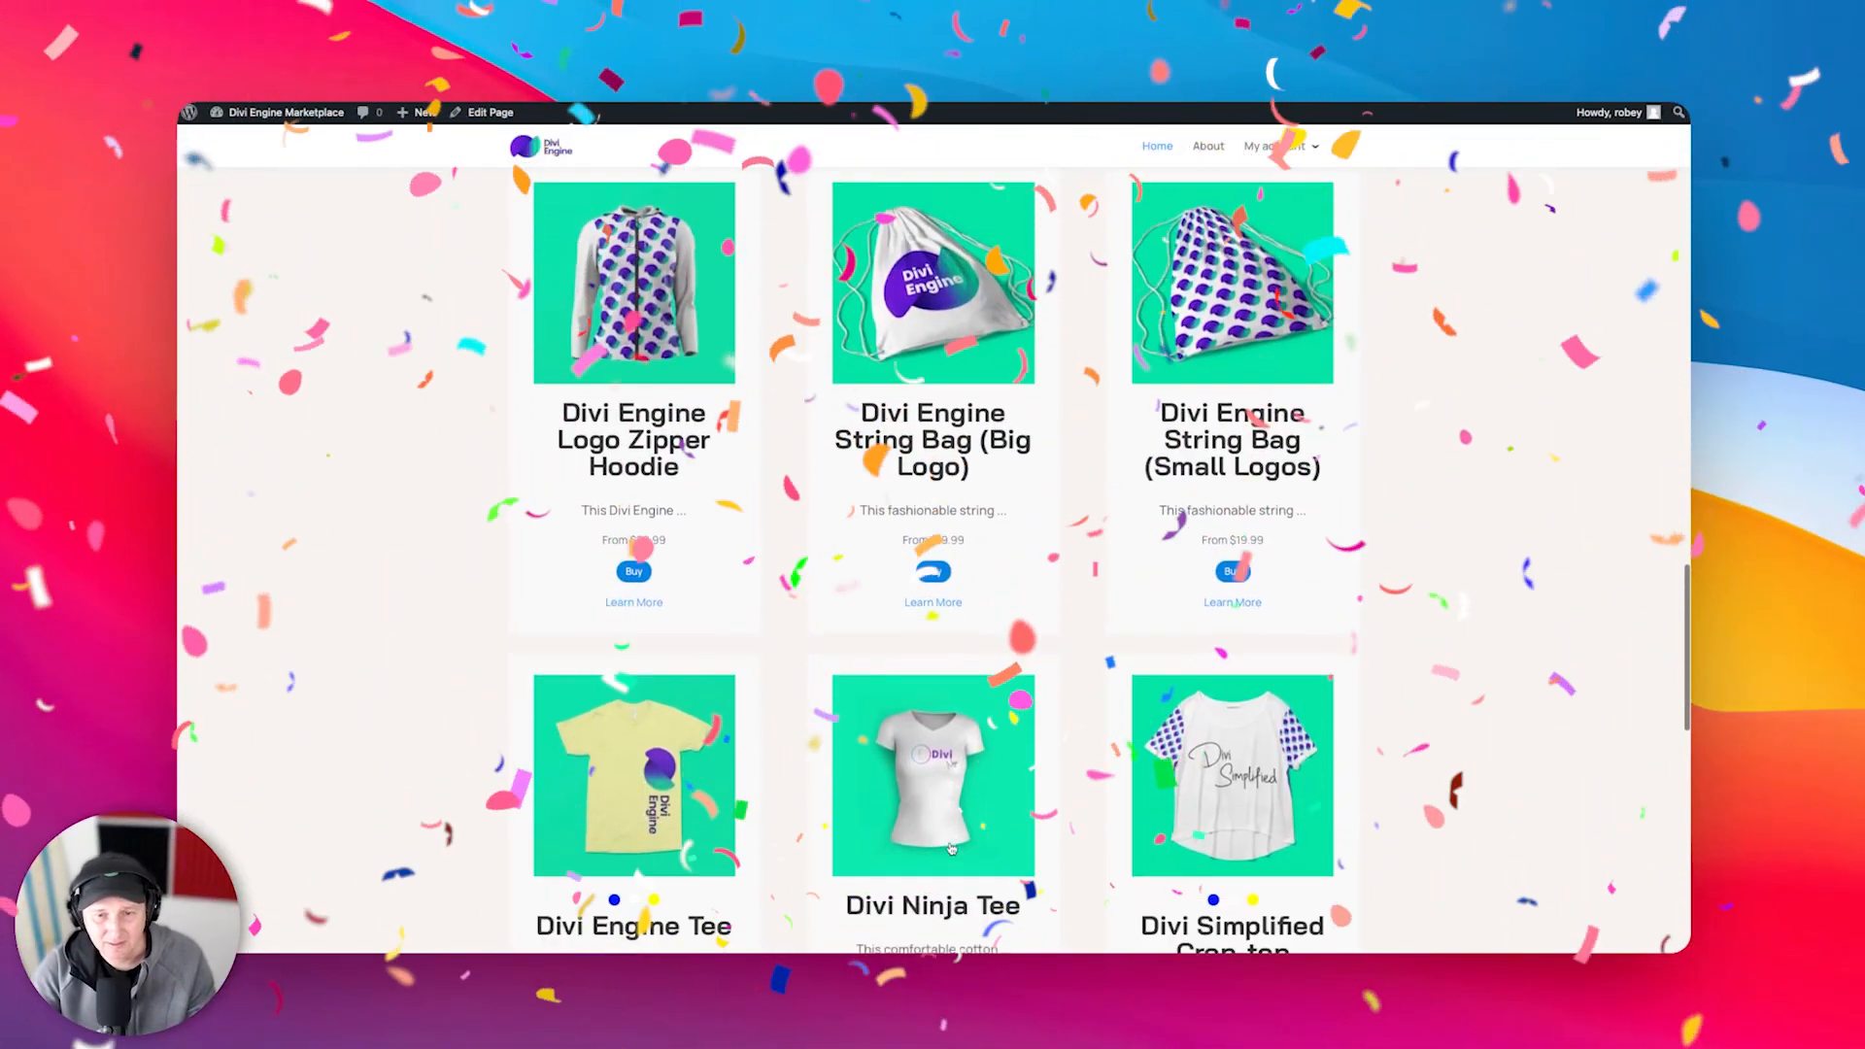
{"action": "scroll", "coordinate": [952, 848], "scroll_direction": "down", "scroll_amount": 3}
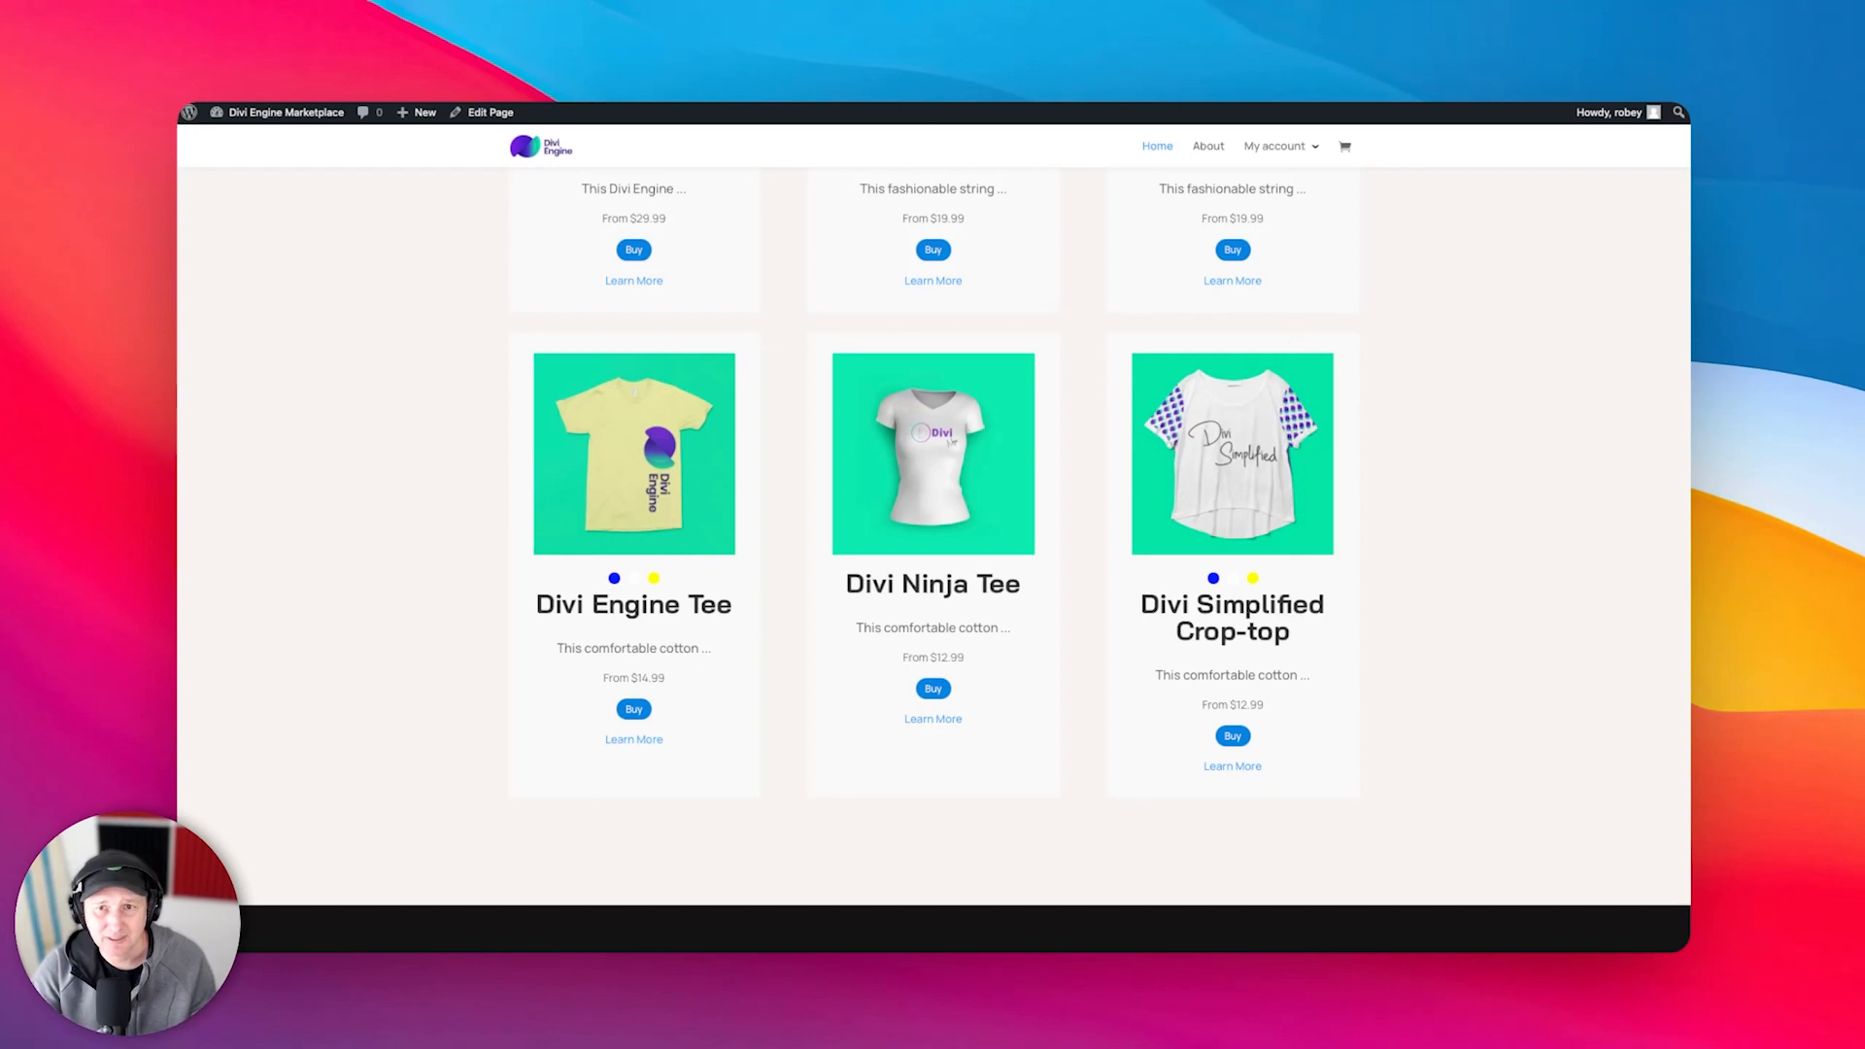
{"action": "scroll", "coordinate": [1142, 620], "scroll_direction": "up", "scroll_amount": 10}
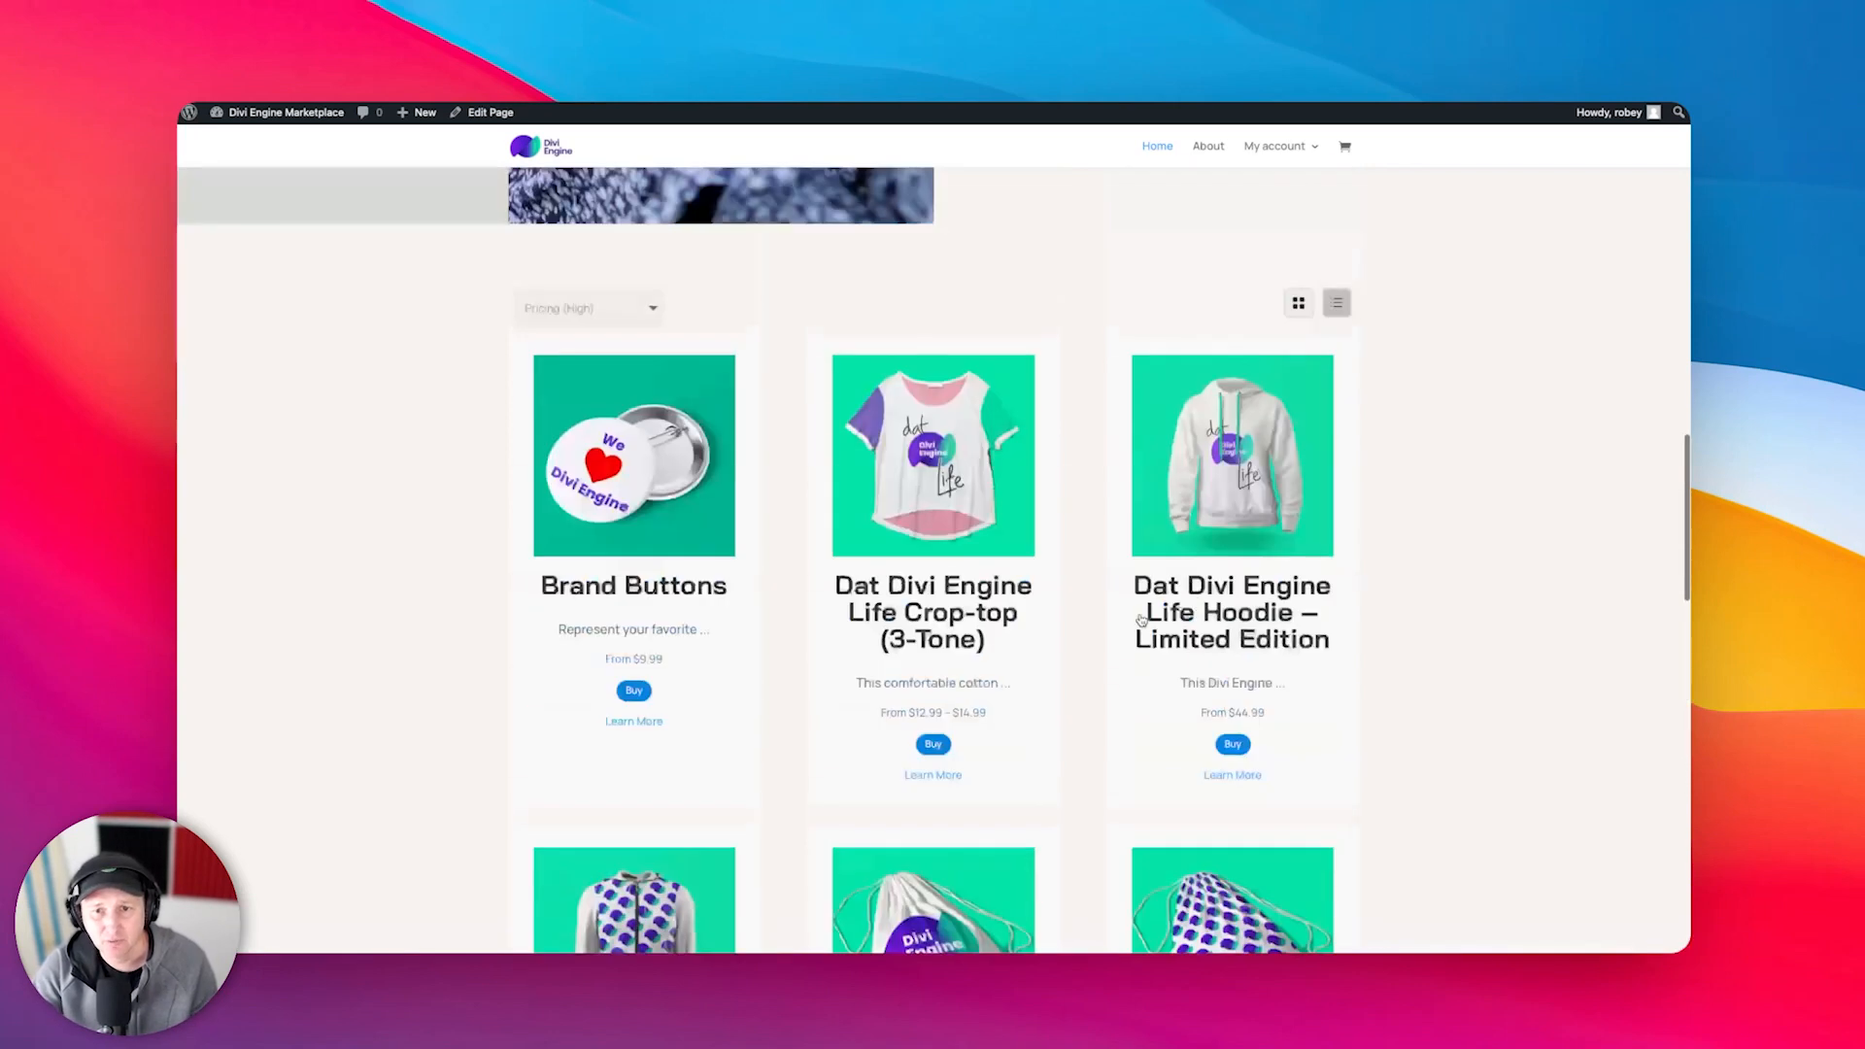
{"action": "left_click", "coordinate": [1335, 308]}
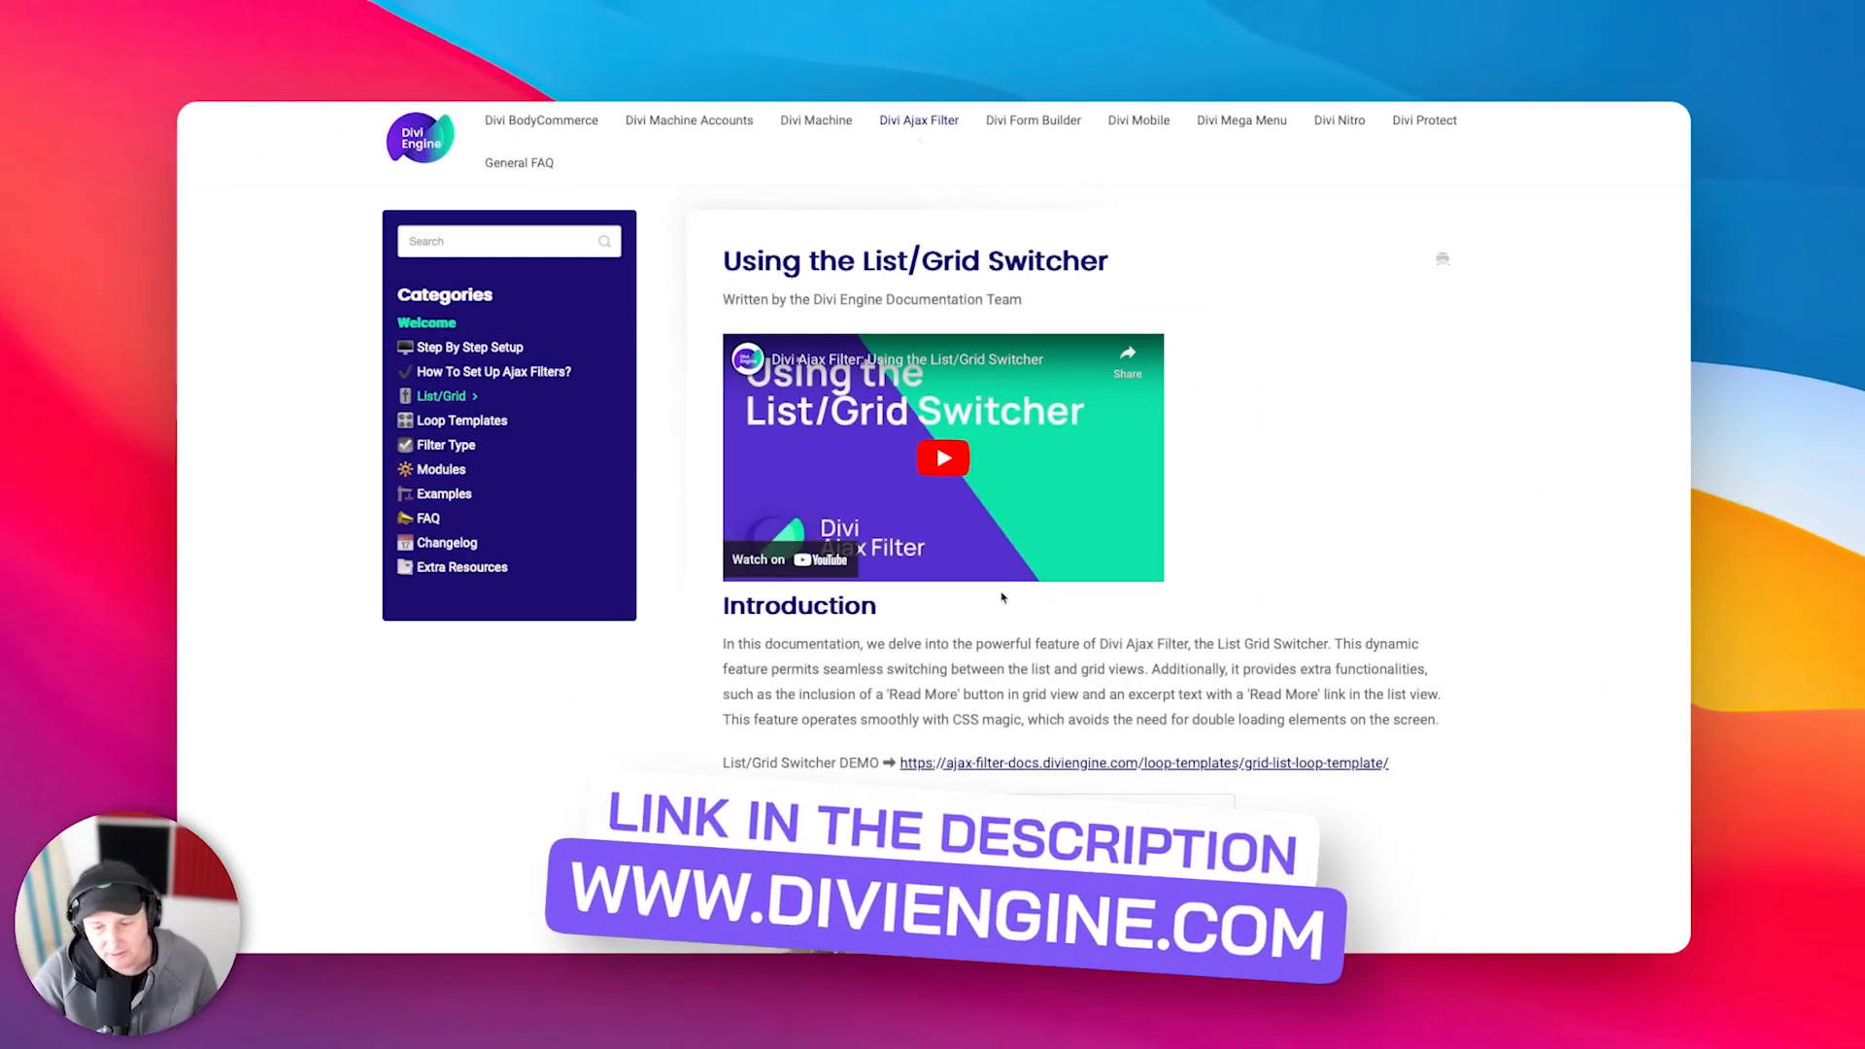
- Read the List/Grid Switcher documentation for its setup steps, grid options and available CSS classes
{"action": "scroll", "coordinate": [1003, 597], "scroll_direction": "down", "scroll_amount": 2}
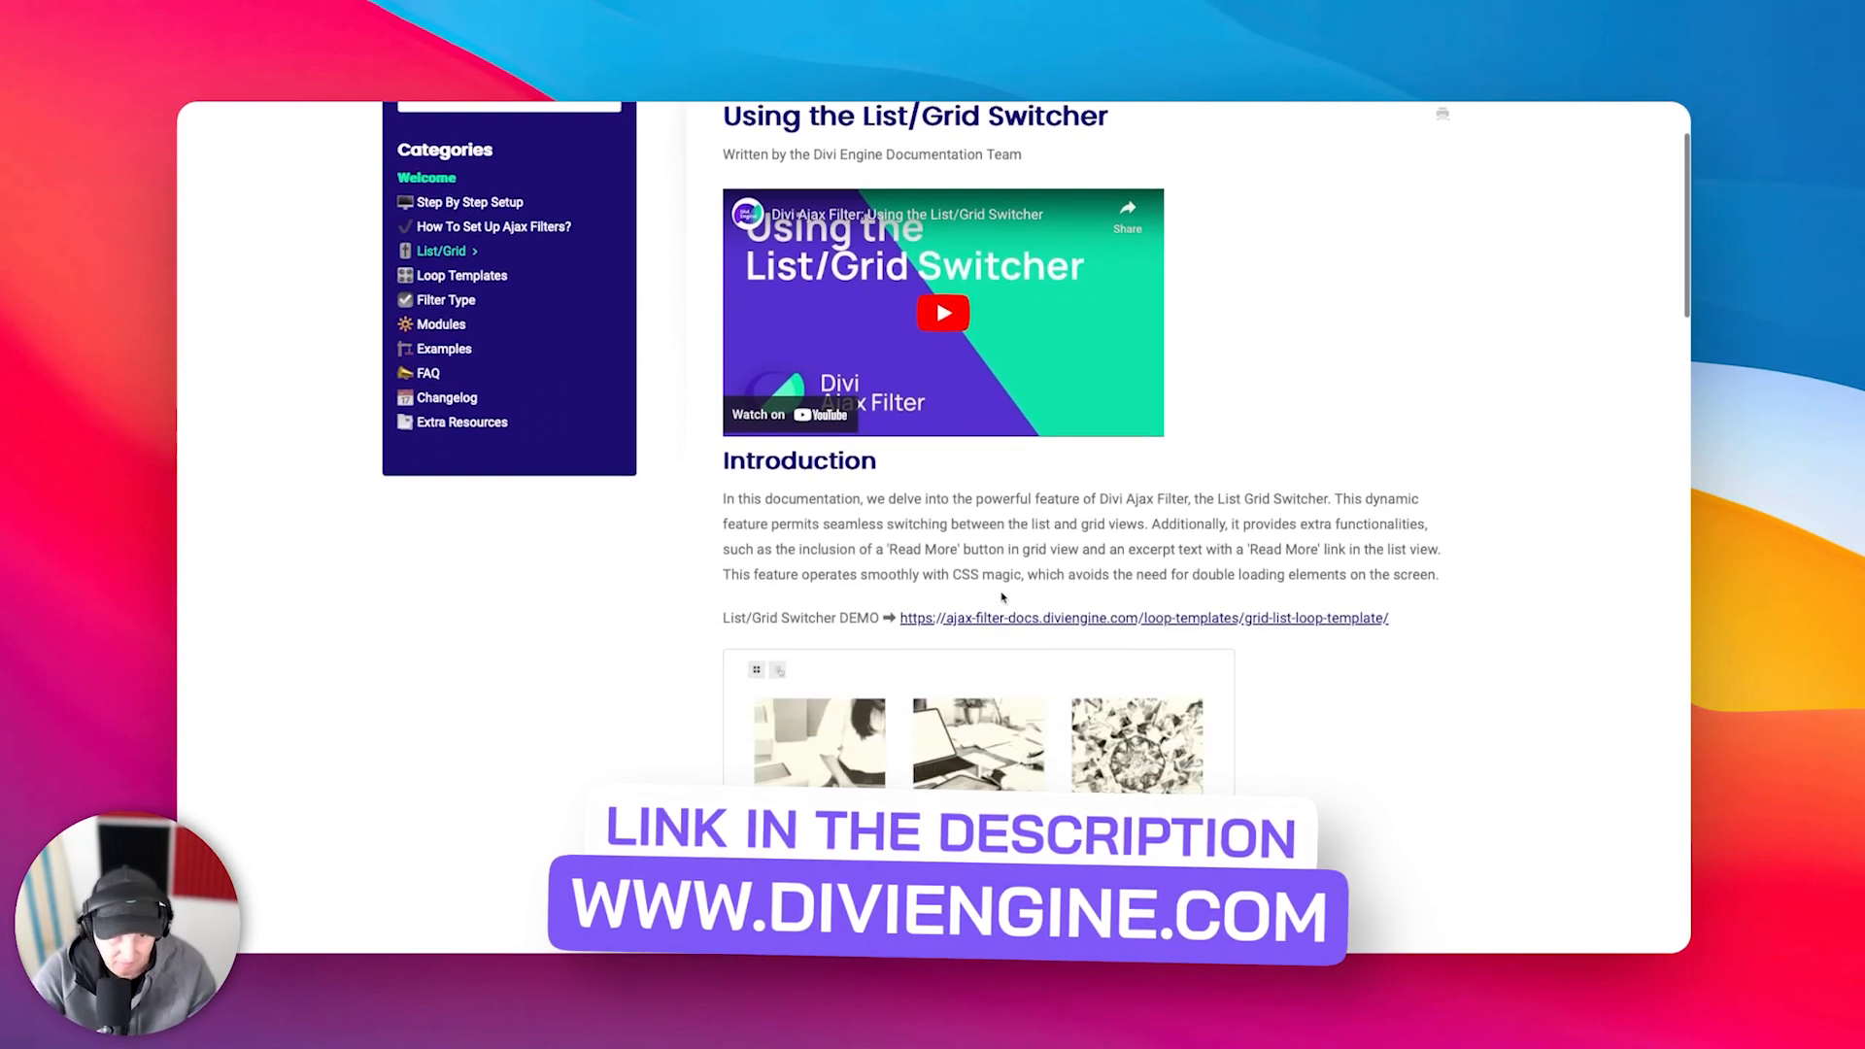
{"action": "scroll", "coordinate": [1003, 598], "scroll_direction": "down", "scroll_amount": 4}
{"action": "scroll", "coordinate": [1003, 598], "scroll_direction": "down", "scroll_amount": 4}
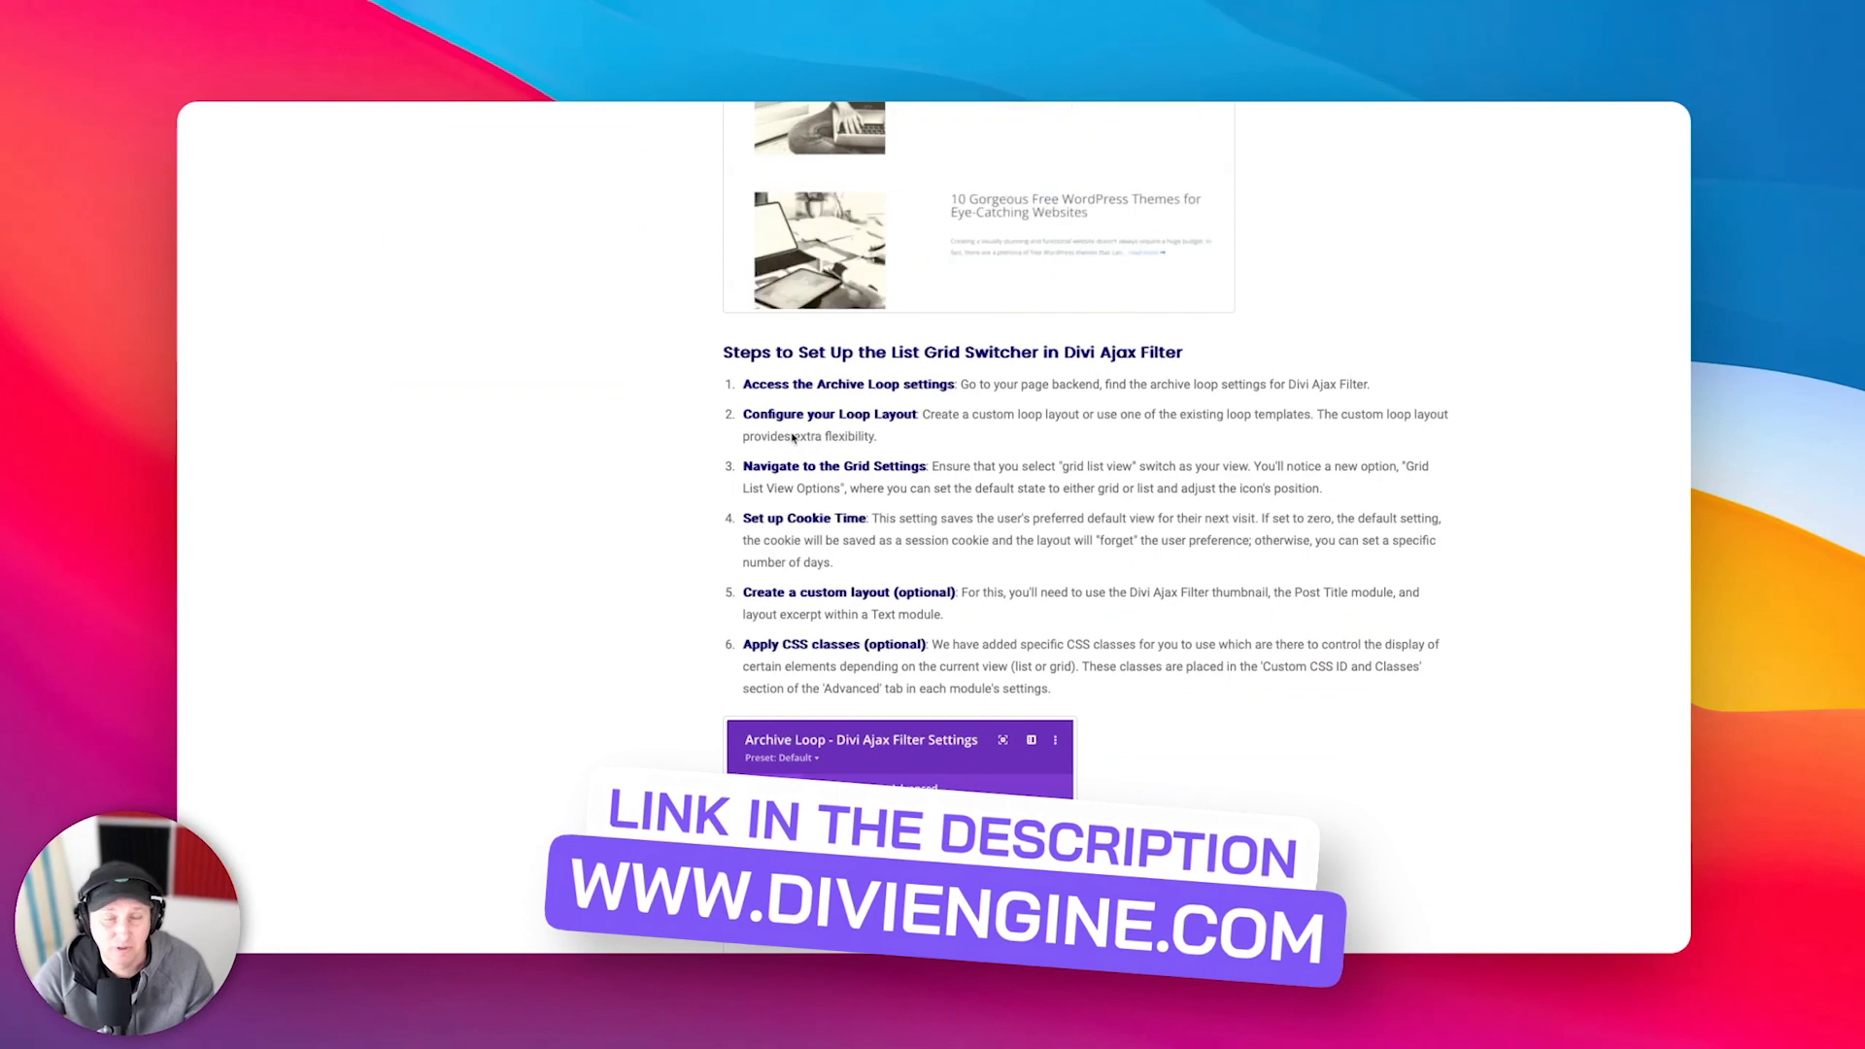
{"action": "scroll", "coordinate": [794, 438], "scroll_direction": "down", "scroll_amount": 2}
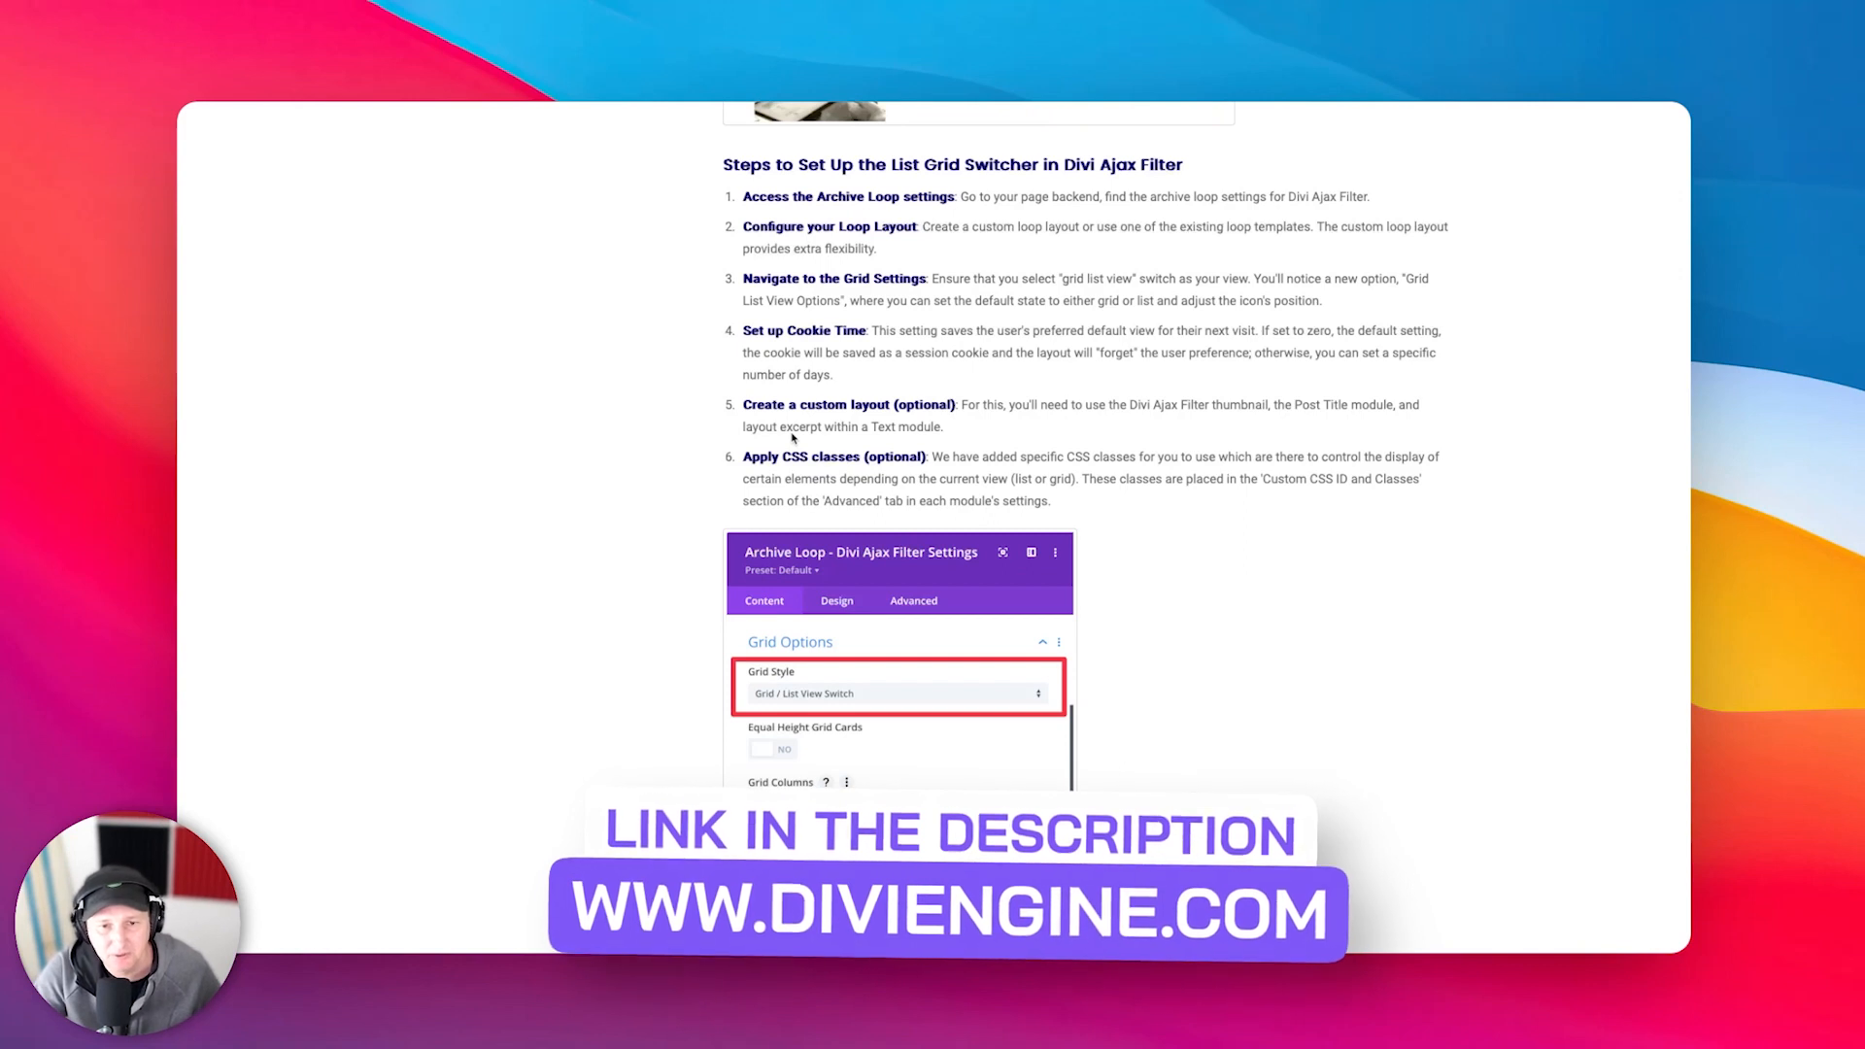
{"action": "scroll", "coordinate": [793, 438], "scroll_direction": "down", "scroll_amount": 10}
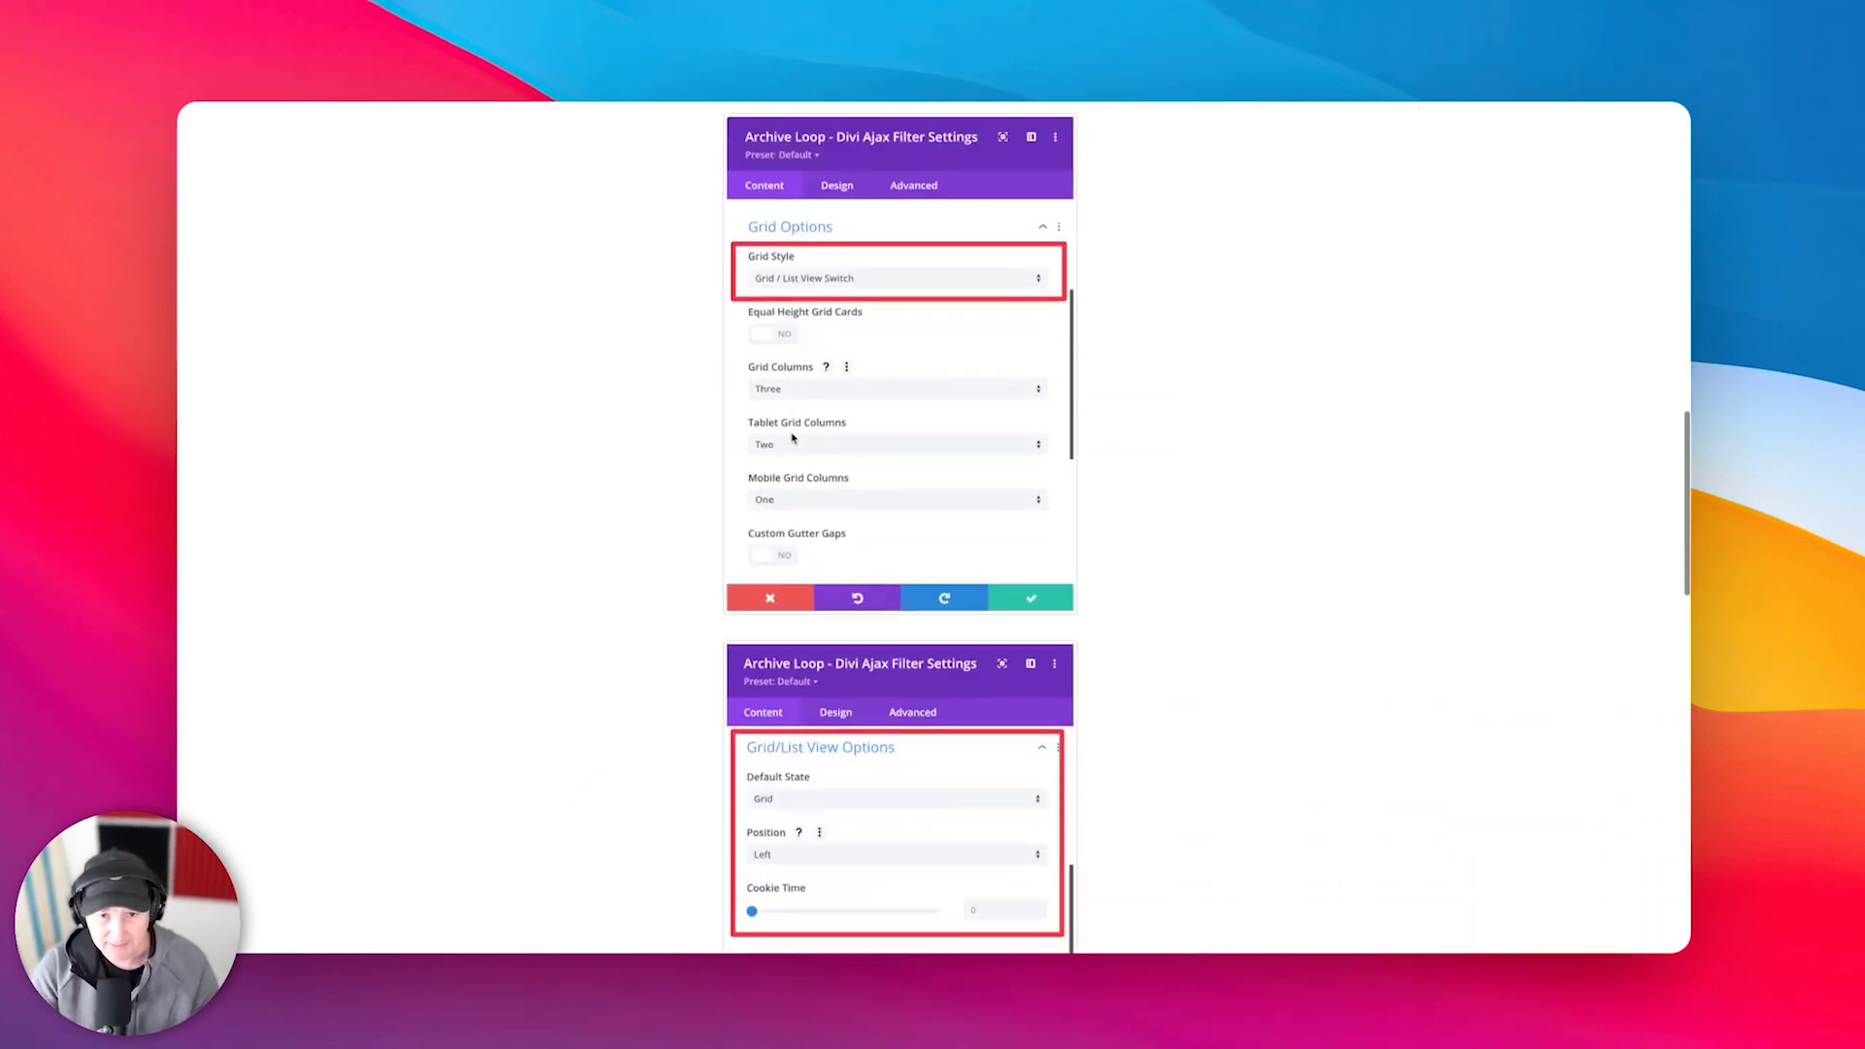
{"action": "scroll", "coordinate": [793, 438], "scroll_direction": "down", "scroll_amount": 3}
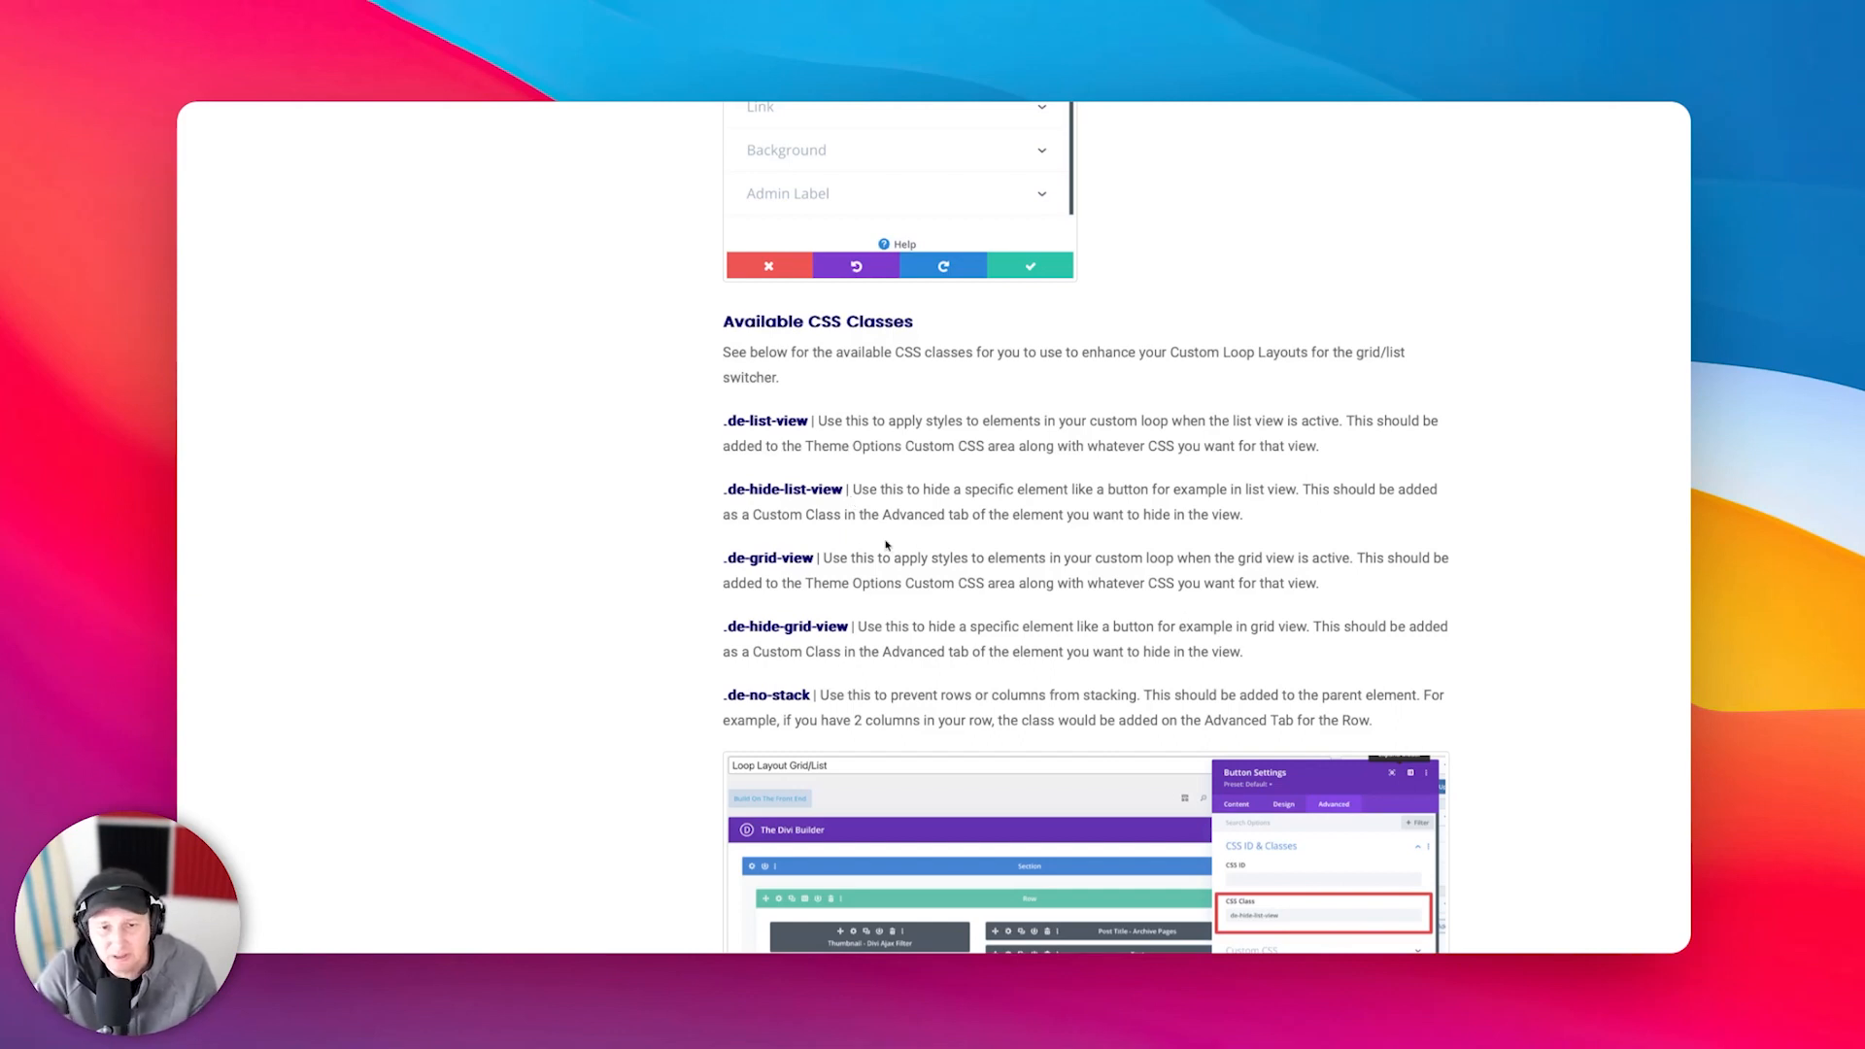
- Copy the de-hide-list-view class name, without its leading dot, from the Available CSS Classes section of the documentation
{"action": "triple_click", "coordinate": [780, 485]}
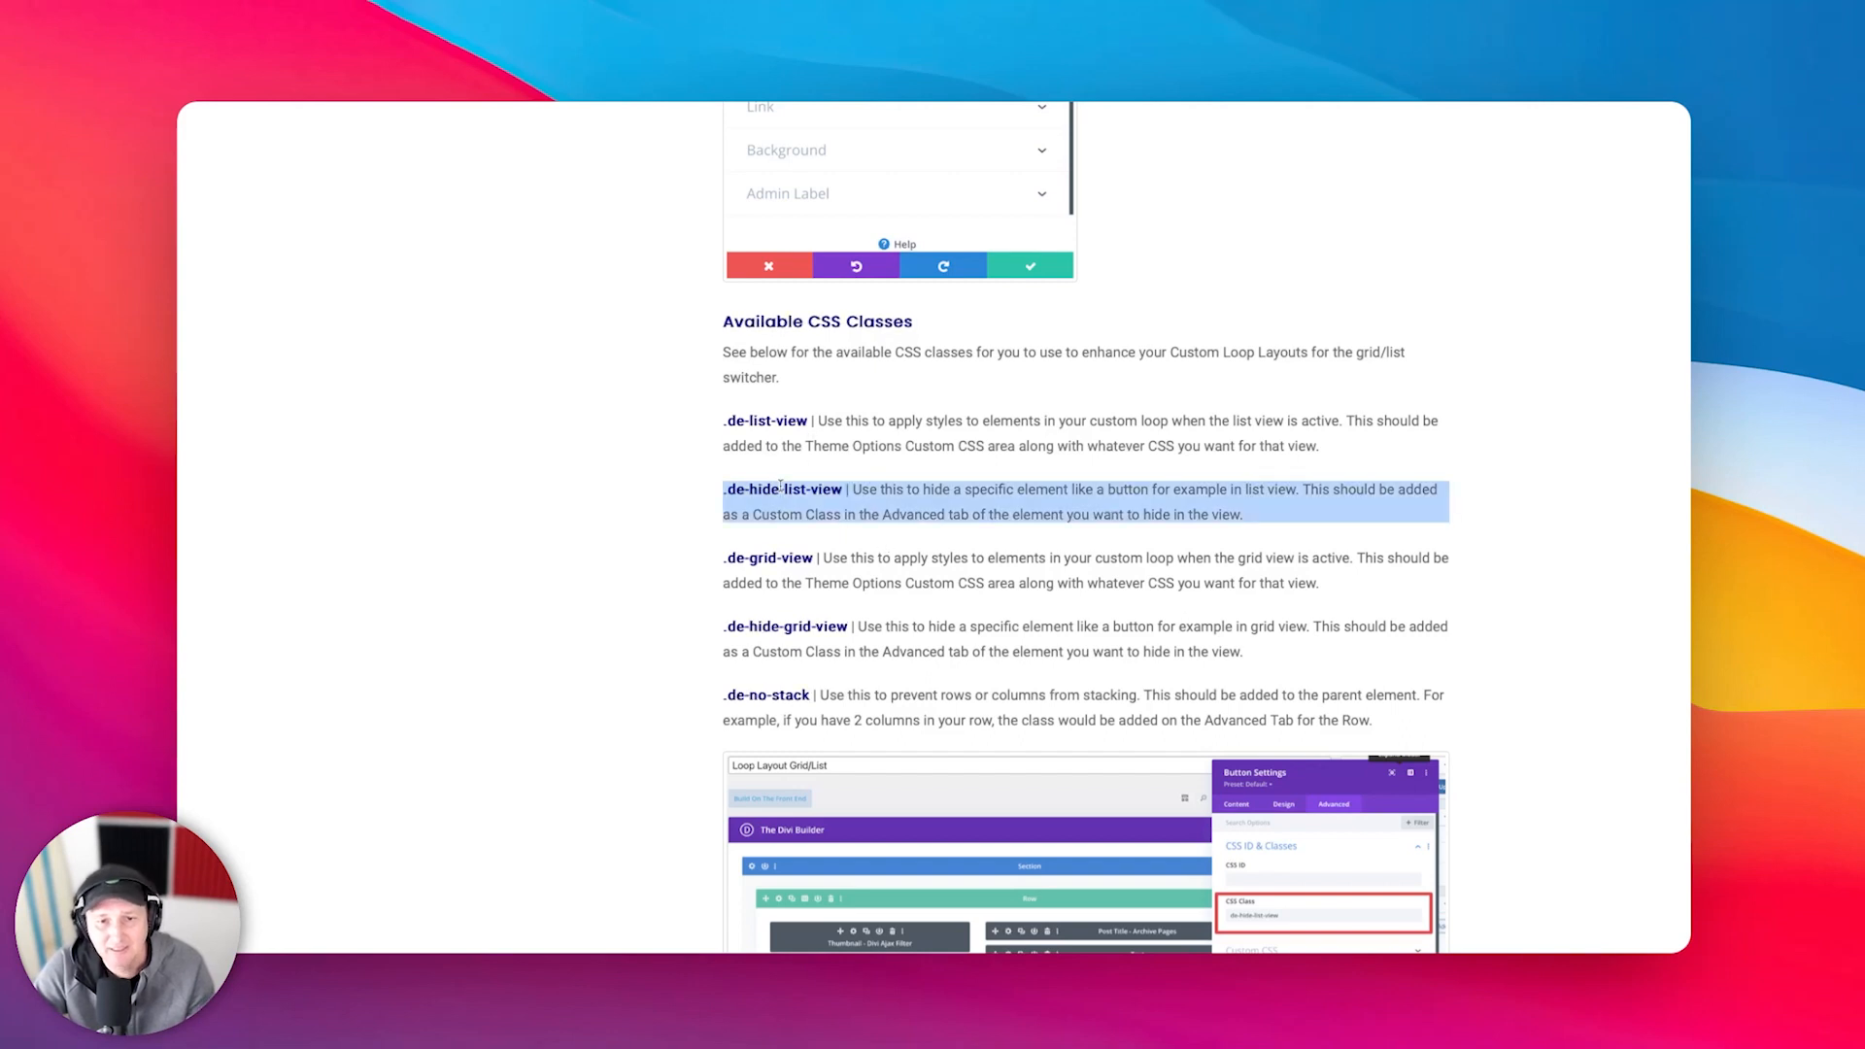
{"action": "double_click", "coordinate": [781, 643]}
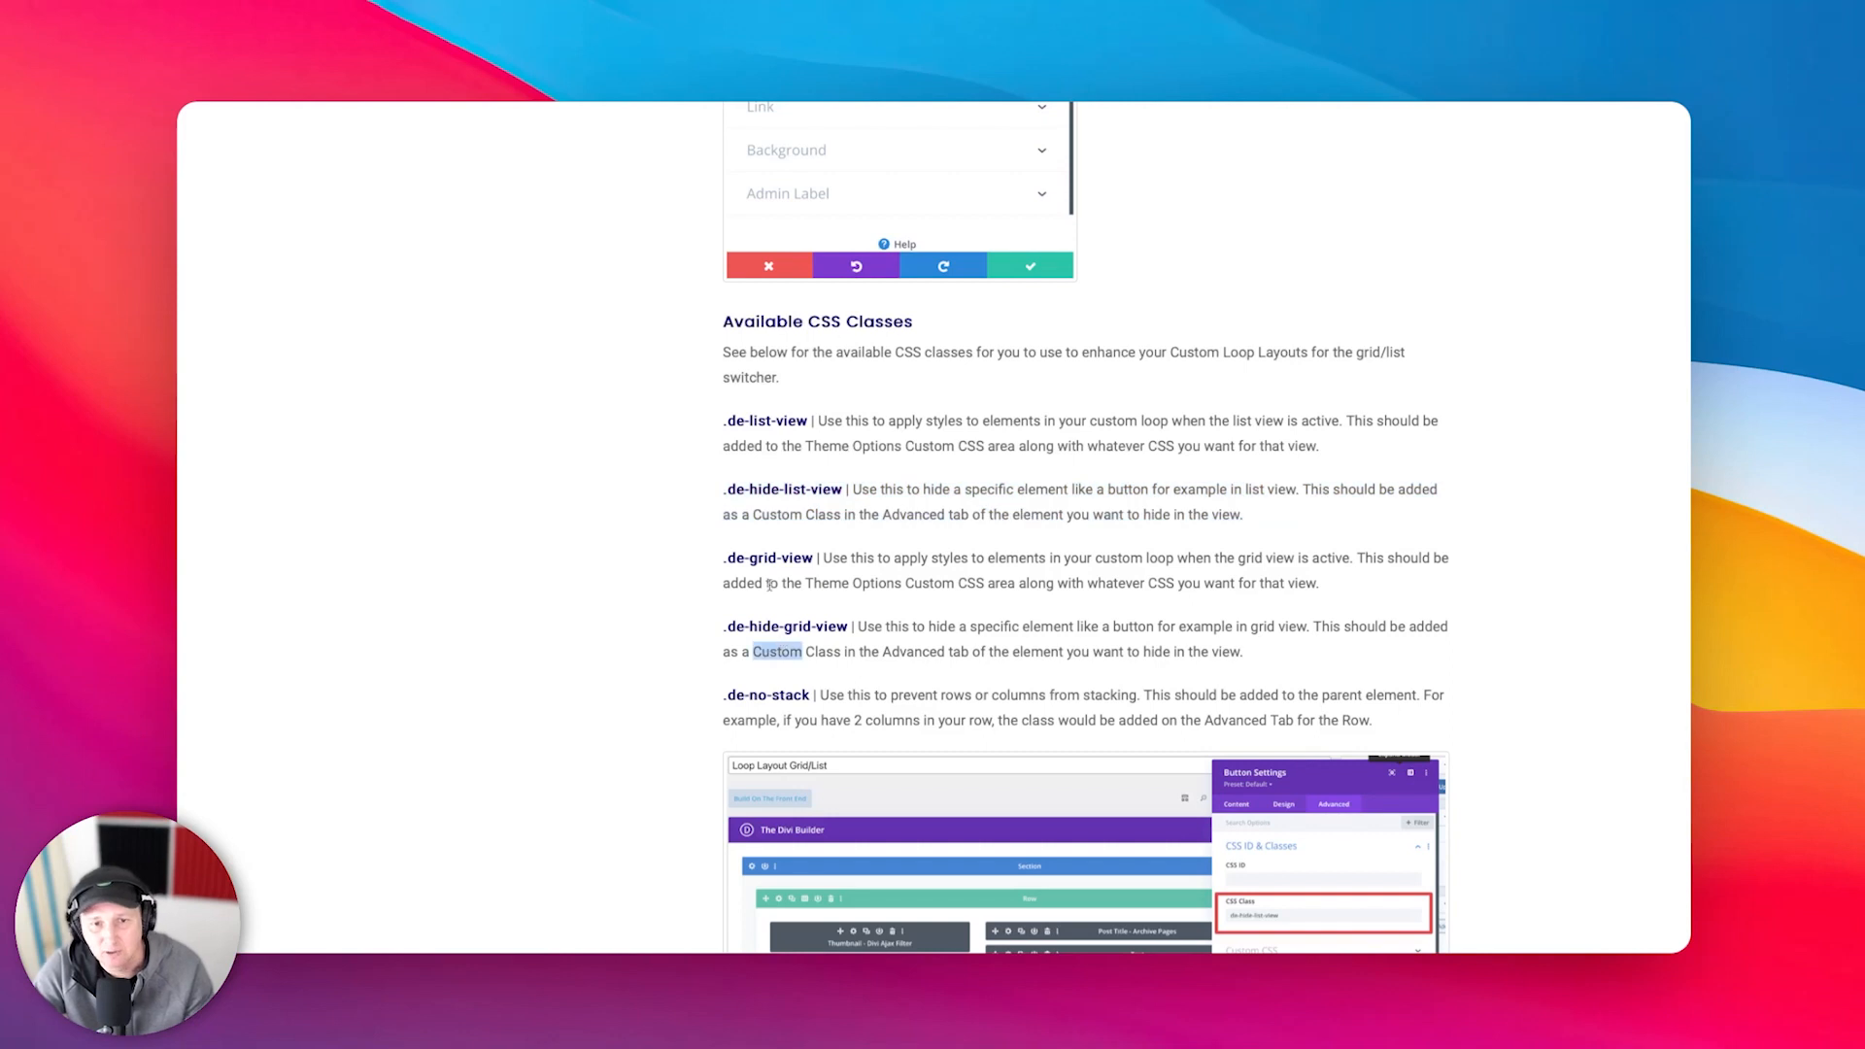
{"action": "triple_click", "coordinate": [730, 489]}
{"action": "left_click", "coordinate": [730, 490]}
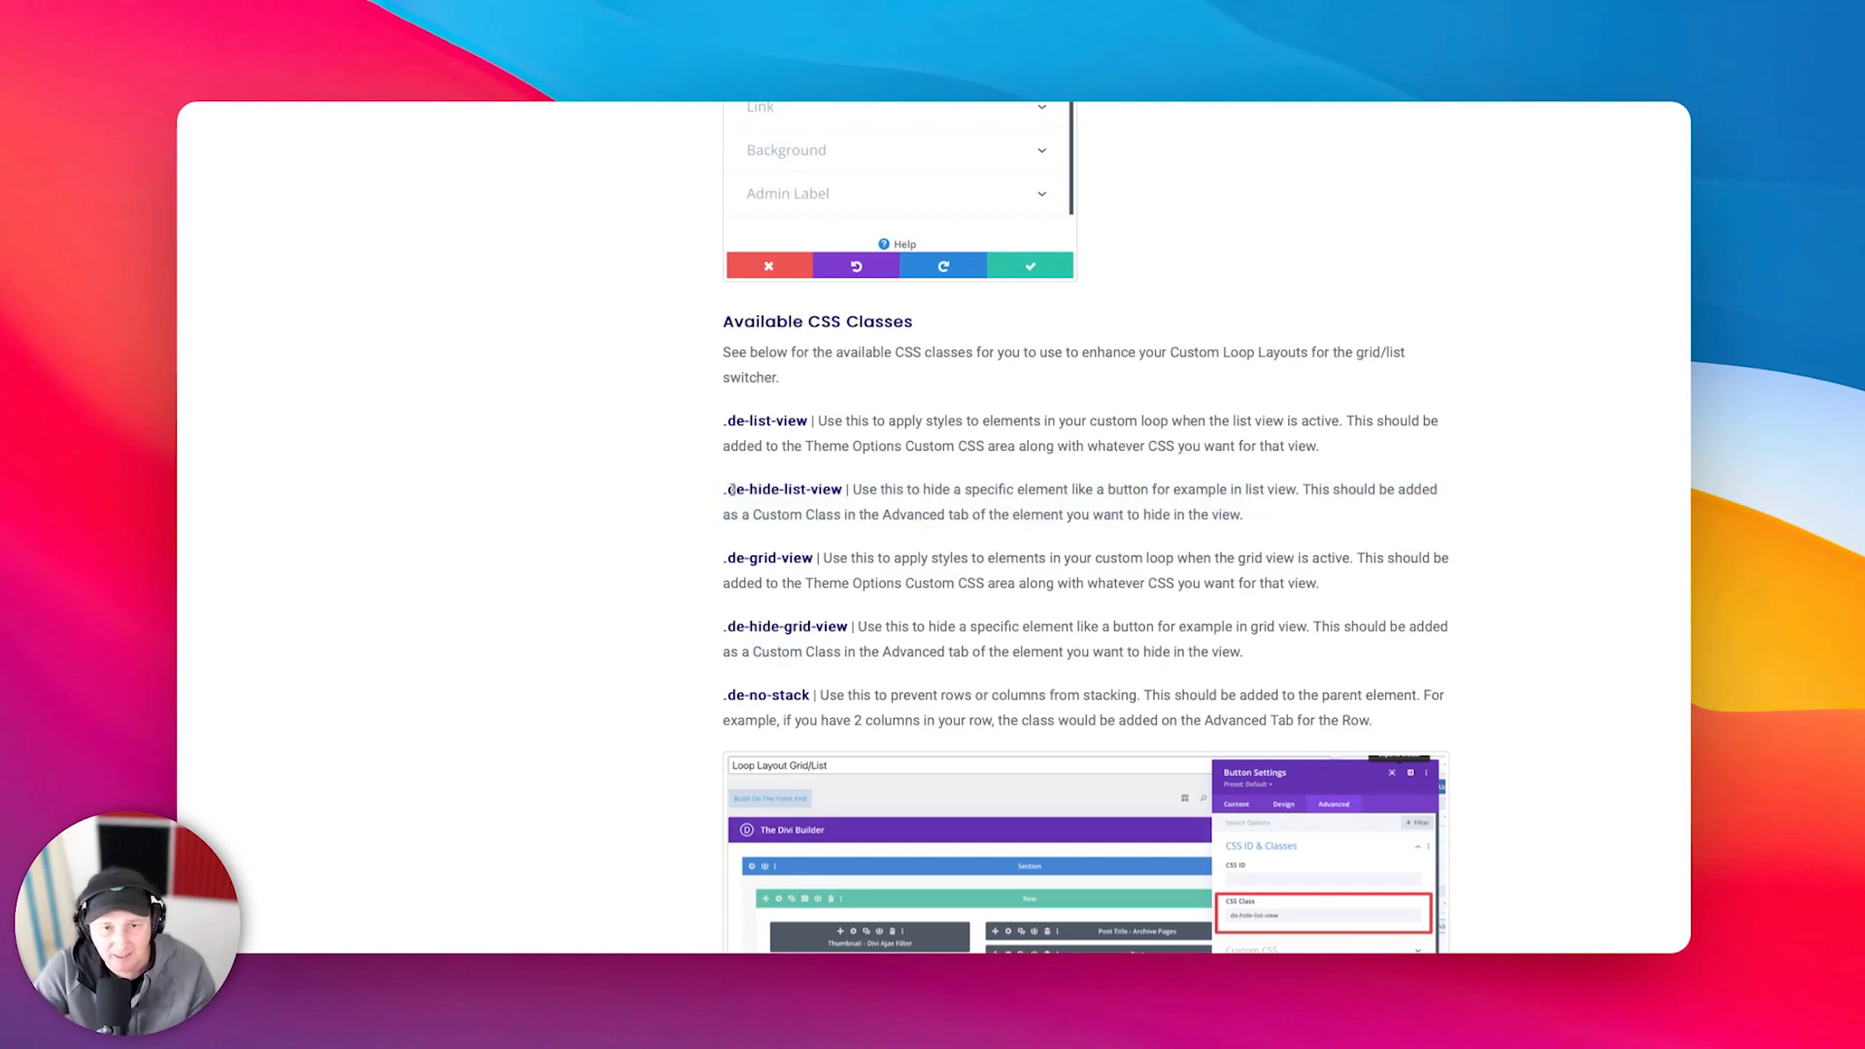
{"action": "left_click_drag", "start_coordinate": [730, 490], "coordinate": [828, 489]}
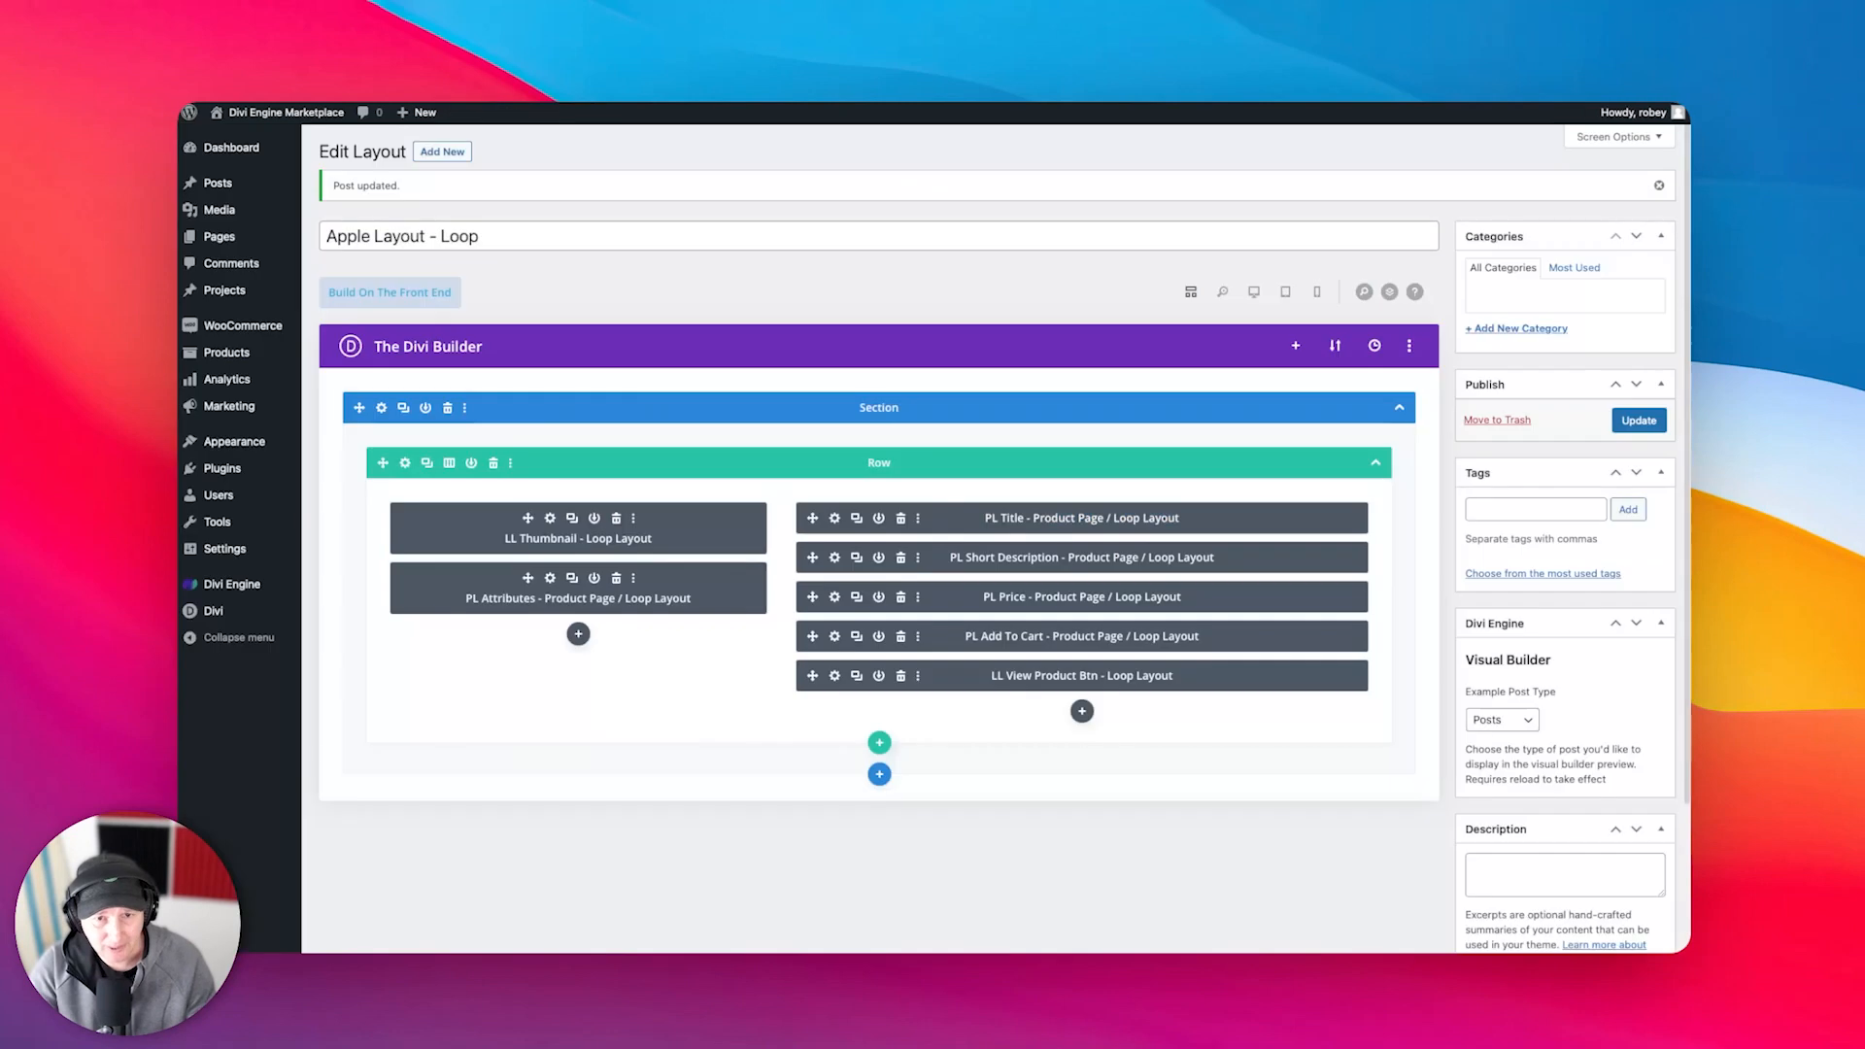
- Set the CSS class of the LL View Product Btn module in the Apple Layout - Loop to de-hide-list-view and save the module
{"action": "left_click", "coordinate": [842, 678]}
{"action": "left_click", "coordinate": [406, 214]}
{"action": "left_click", "coordinate": [332, 282]}
{"action": "left_click", "coordinate": [275, 400]}
{"action": "type", "text": "de-hide-list-view"}
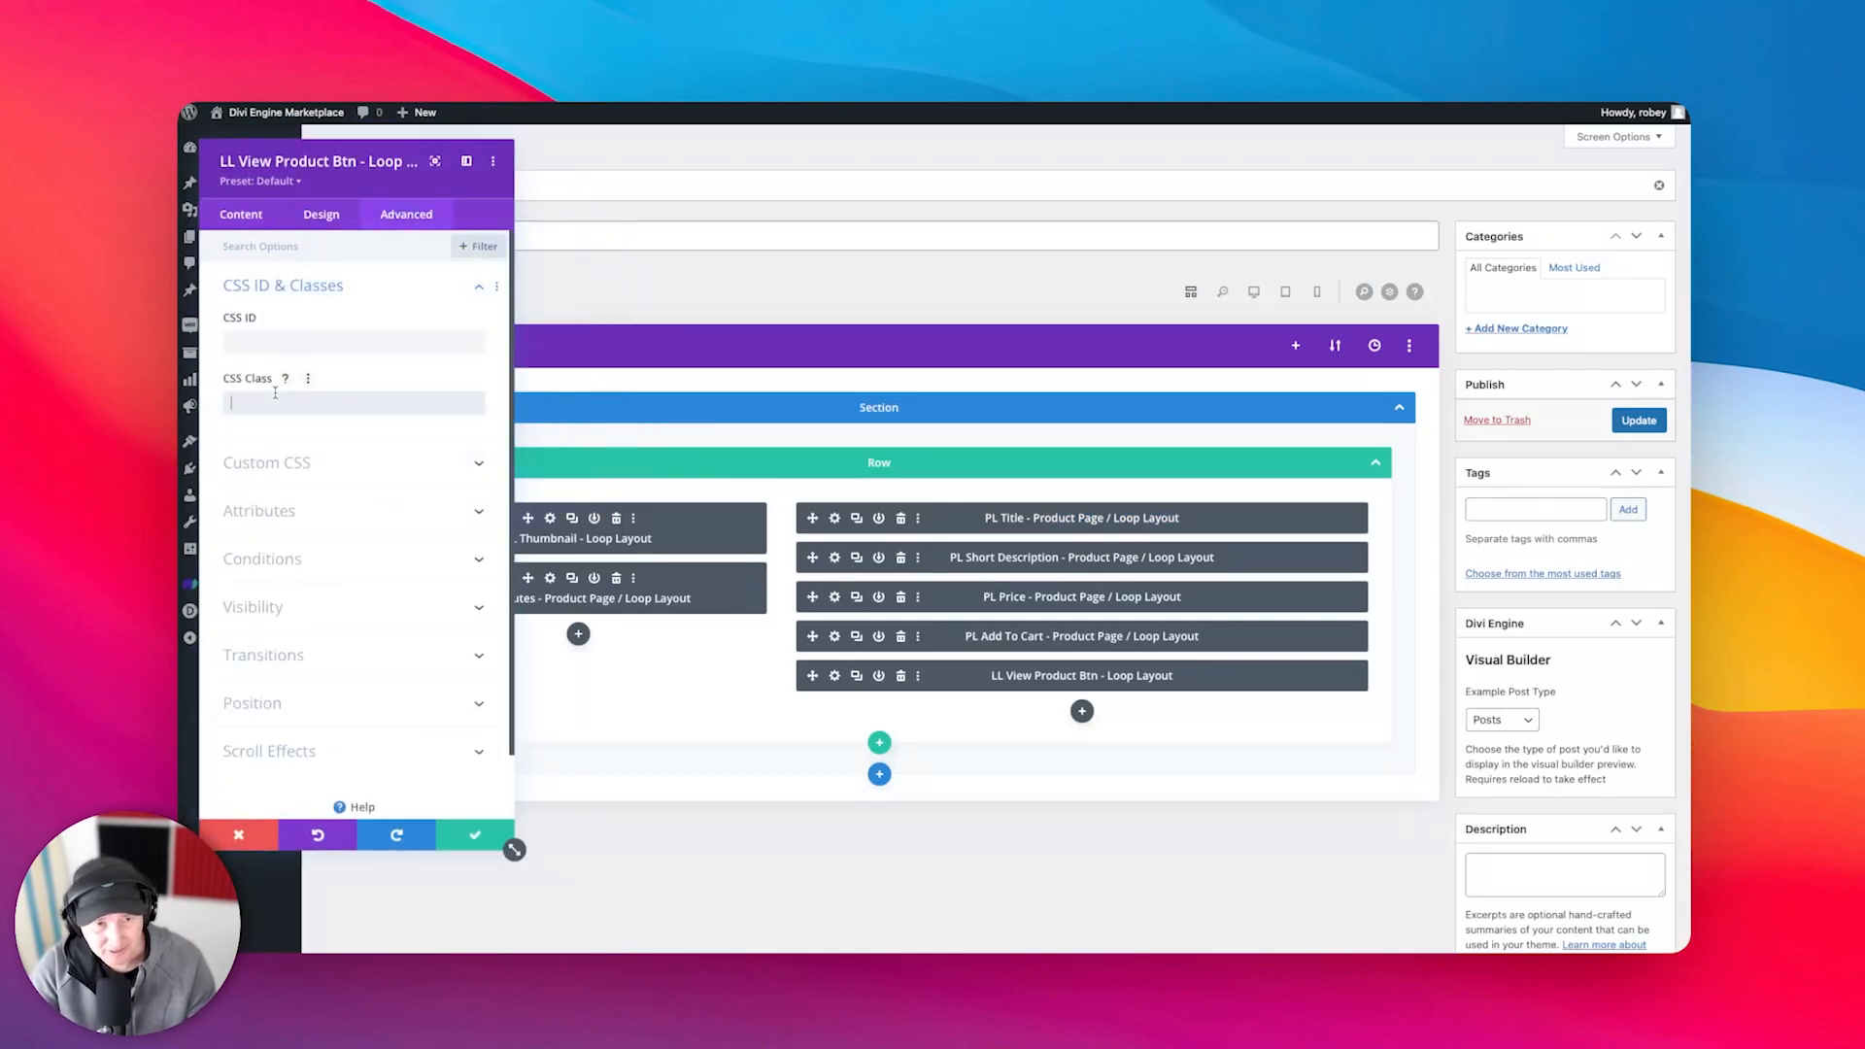
{"action": "left_click", "coordinate": [475, 836]}
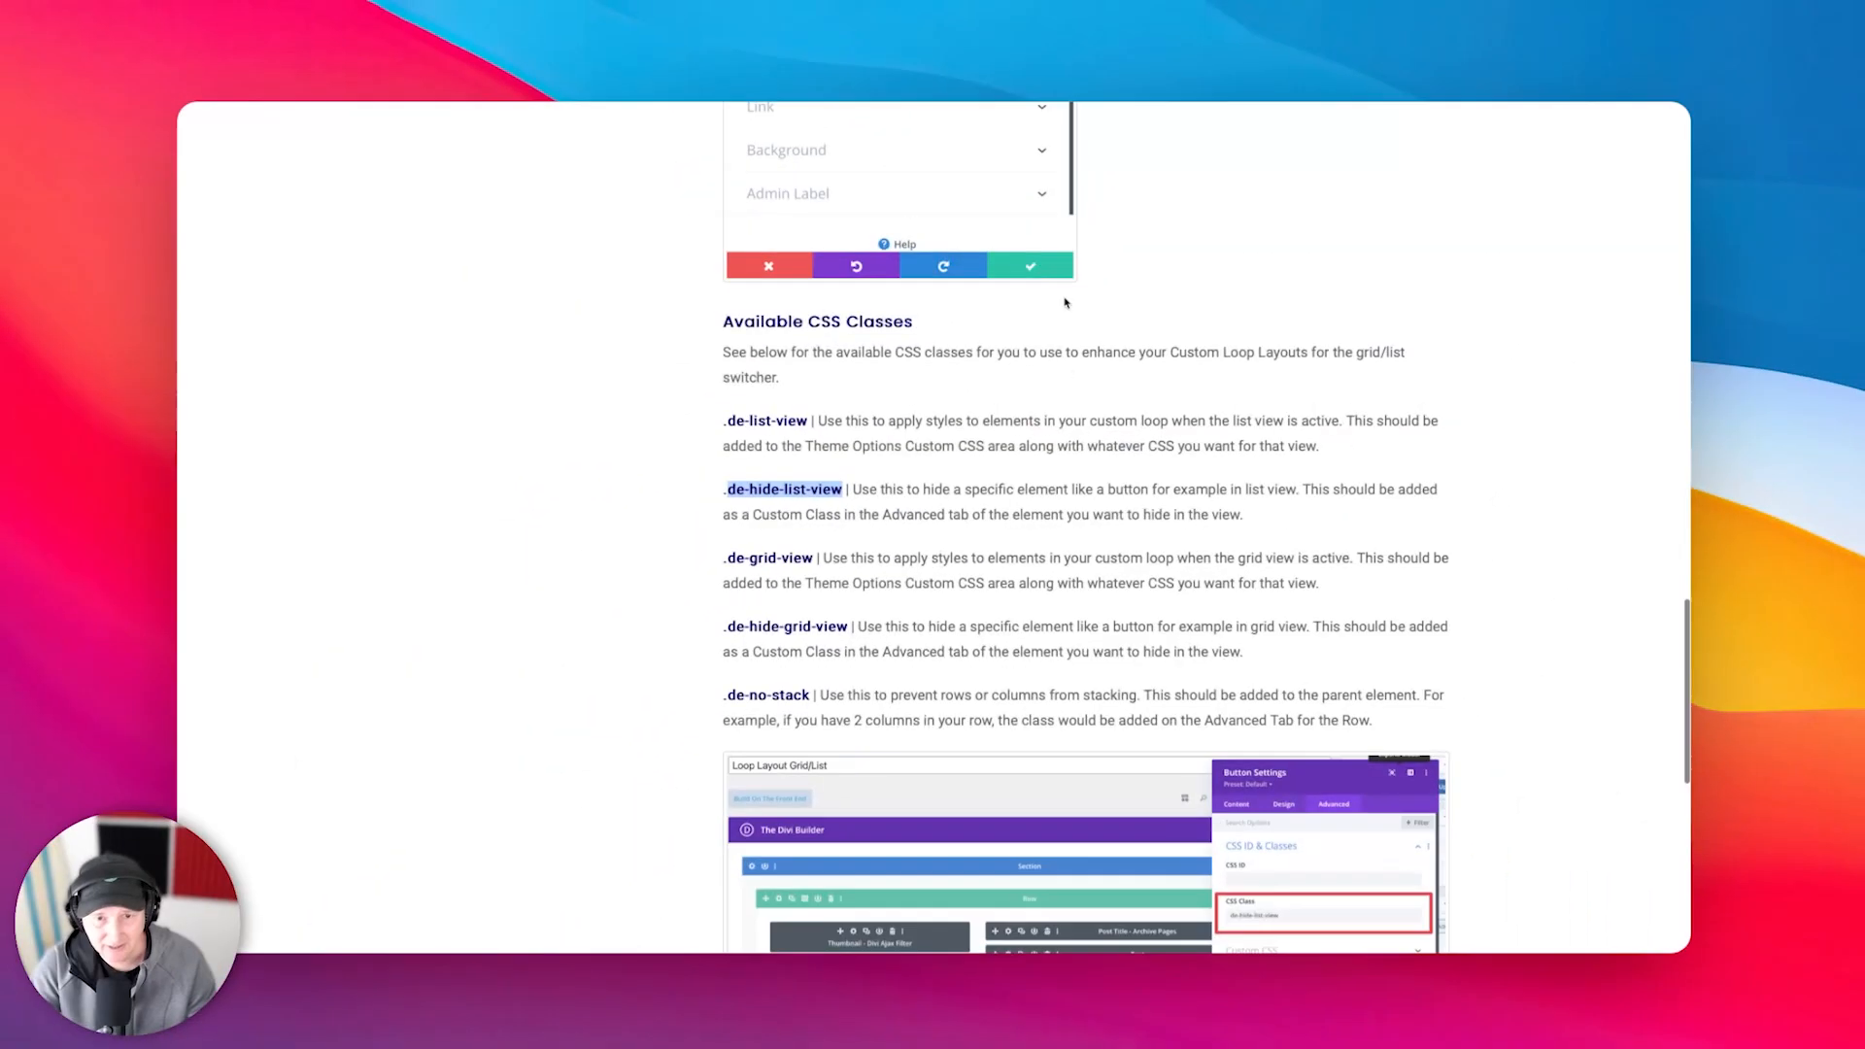
- Copy the de-hide-grid-view class name from the documentation into the PL Add To Cart module's CSS class and update the layout
{"action": "left_click_drag", "start_coordinate": [727, 626], "coordinate": [851, 627]}
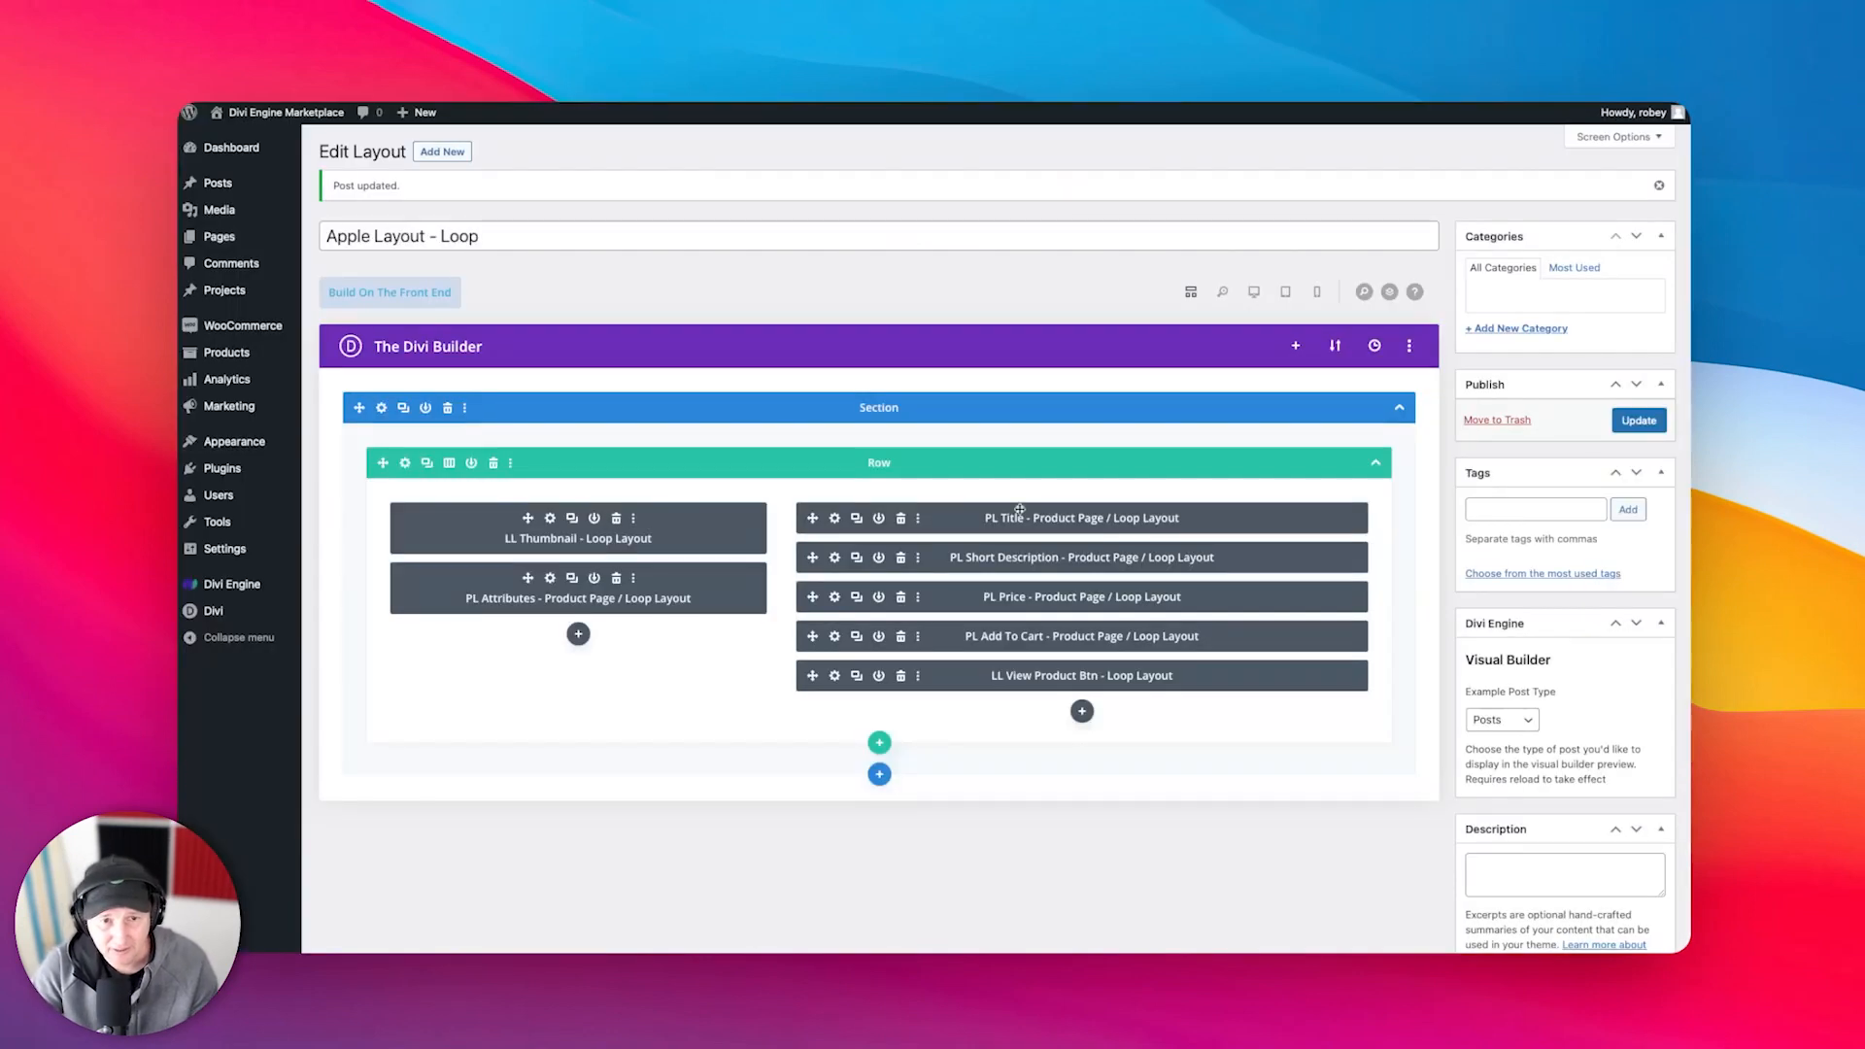
{"action": "left_click", "coordinate": [833, 637]}
{"action": "left_click", "coordinate": [406, 214]}
{"action": "left_click", "coordinate": [338, 285]}
{"action": "left_click", "coordinate": [317, 401]}
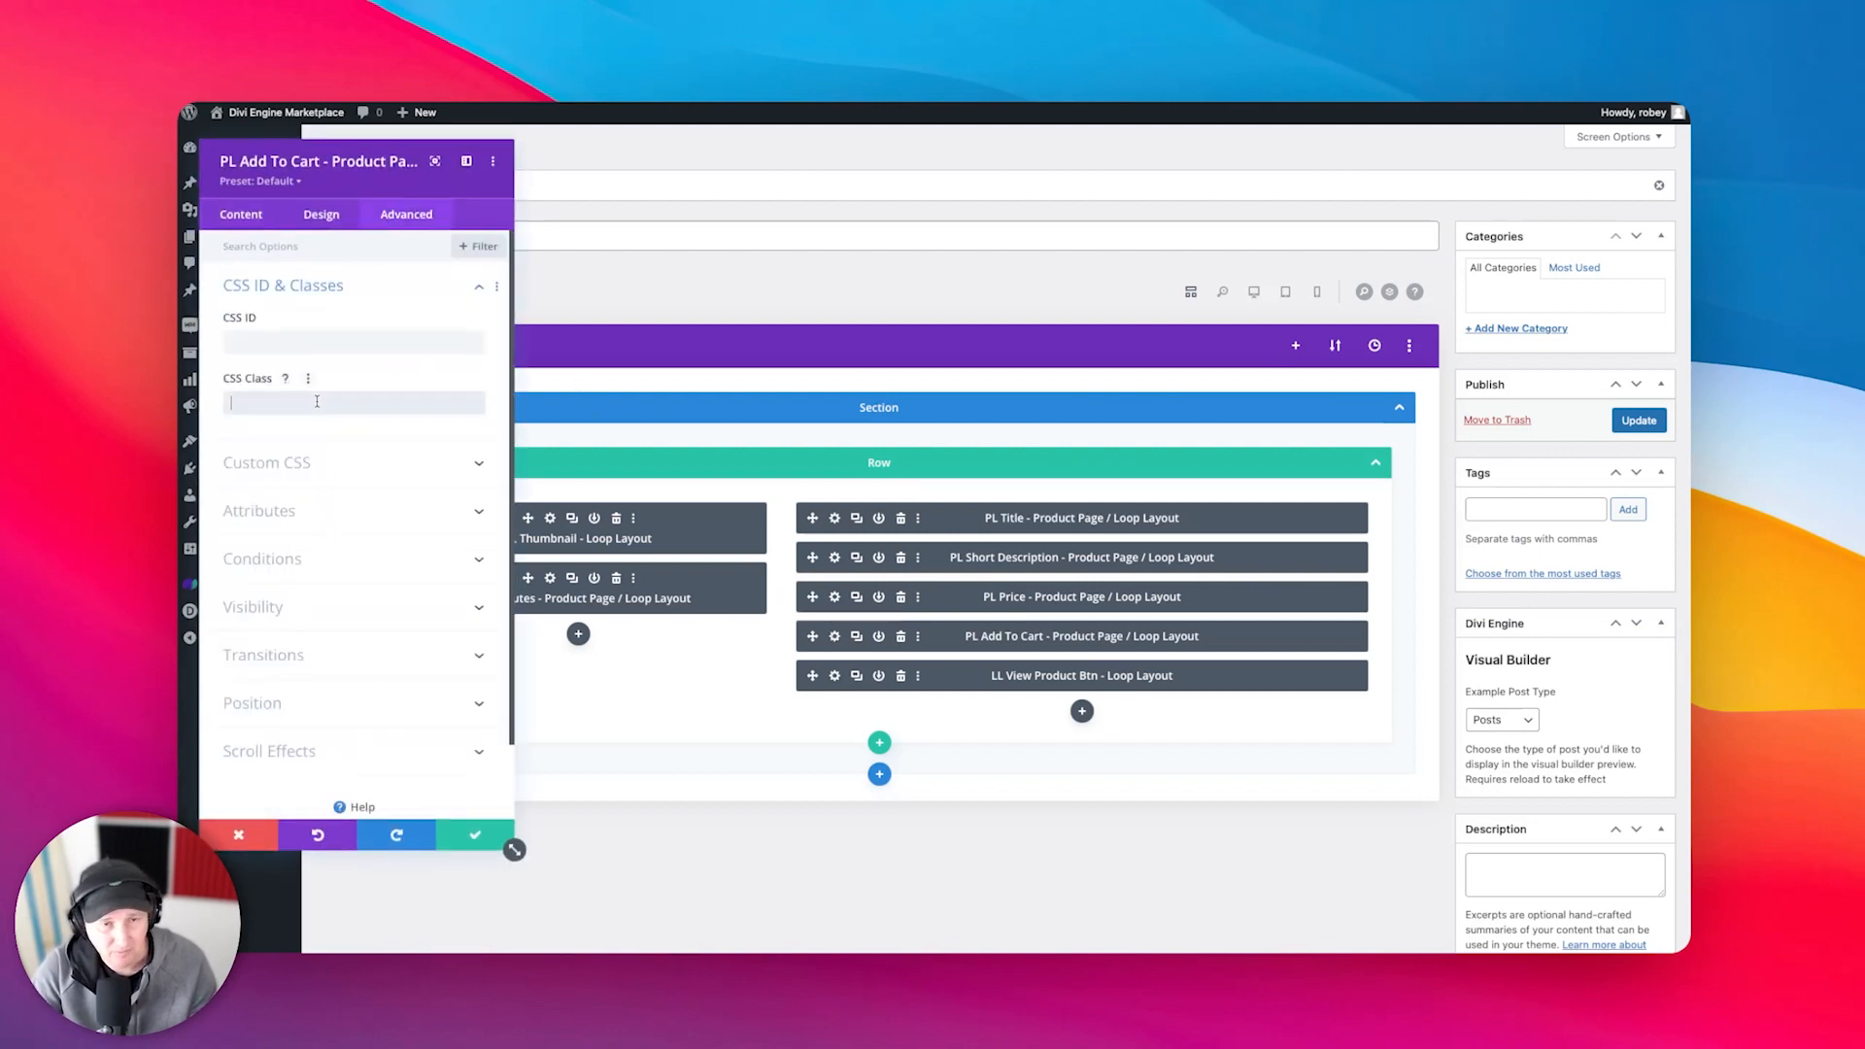
{"action": "key", "text": "ctrl+v"}
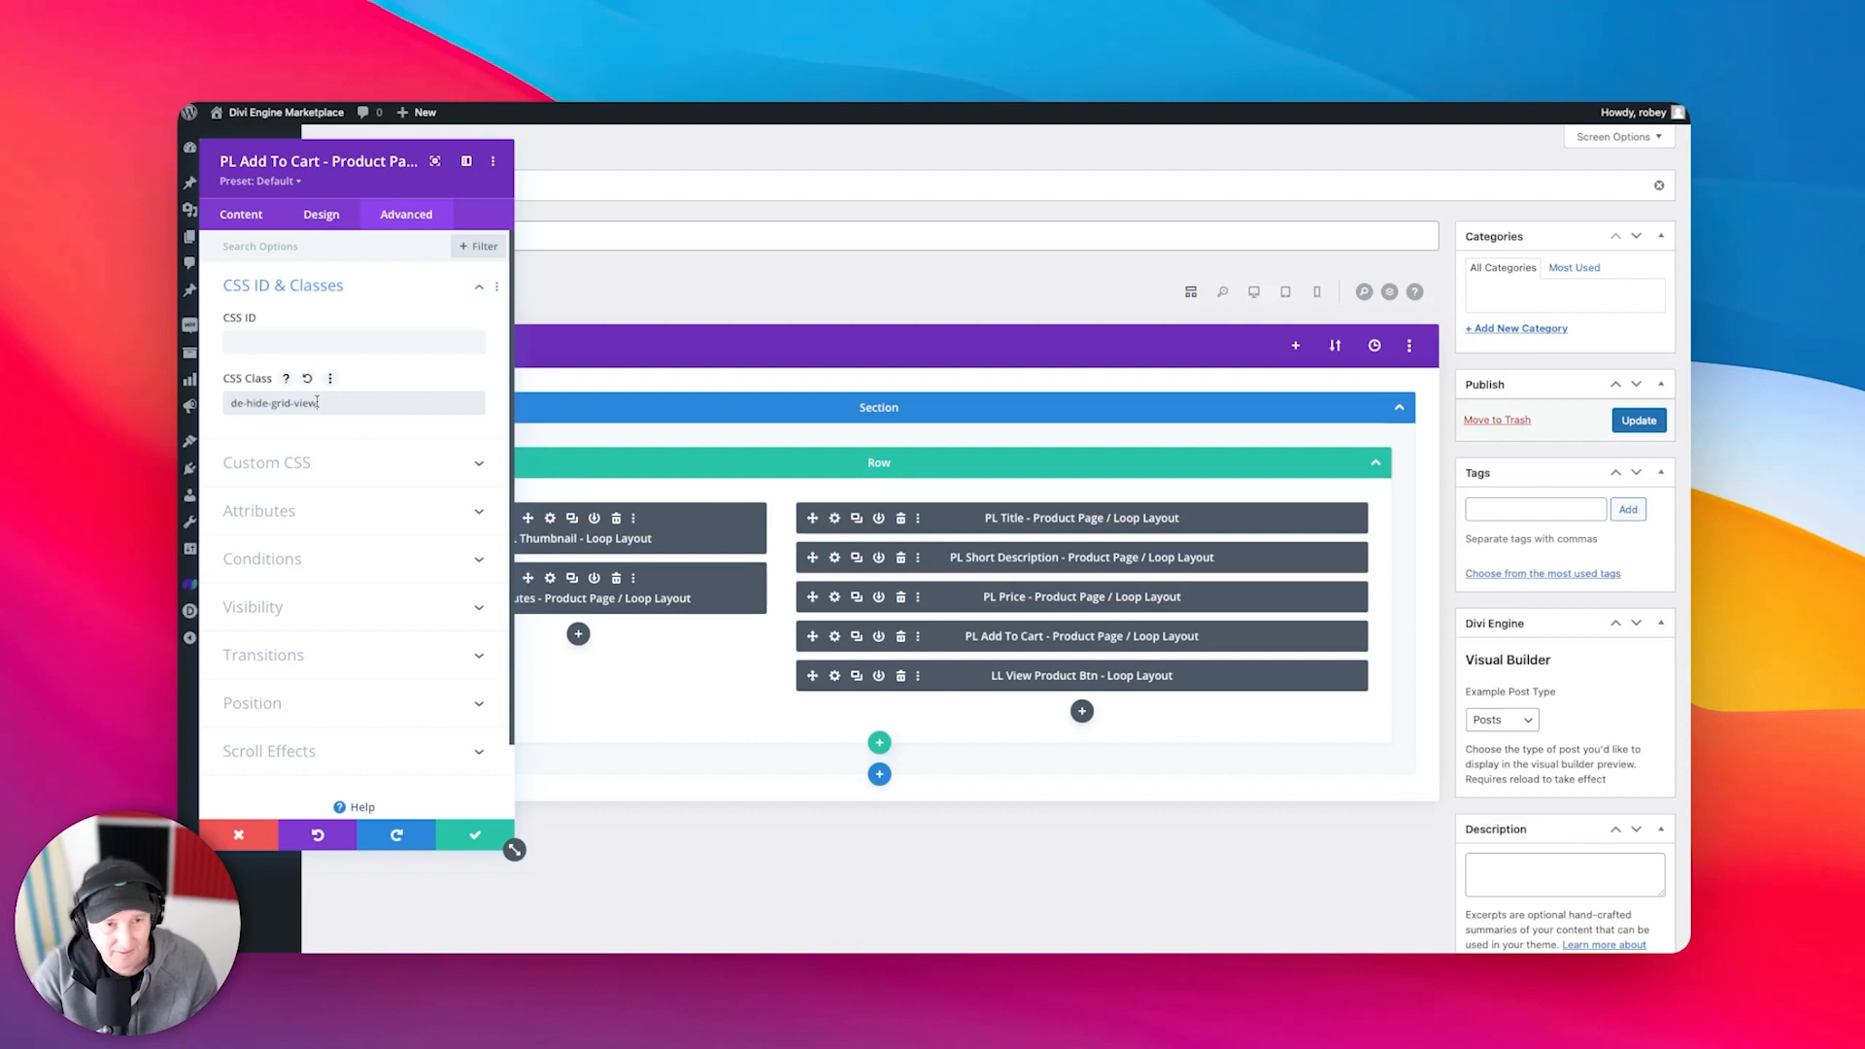
{"action": "left_click", "coordinate": [475, 835]}
{"action": "left_click", "coordinate": [1639, 419]}
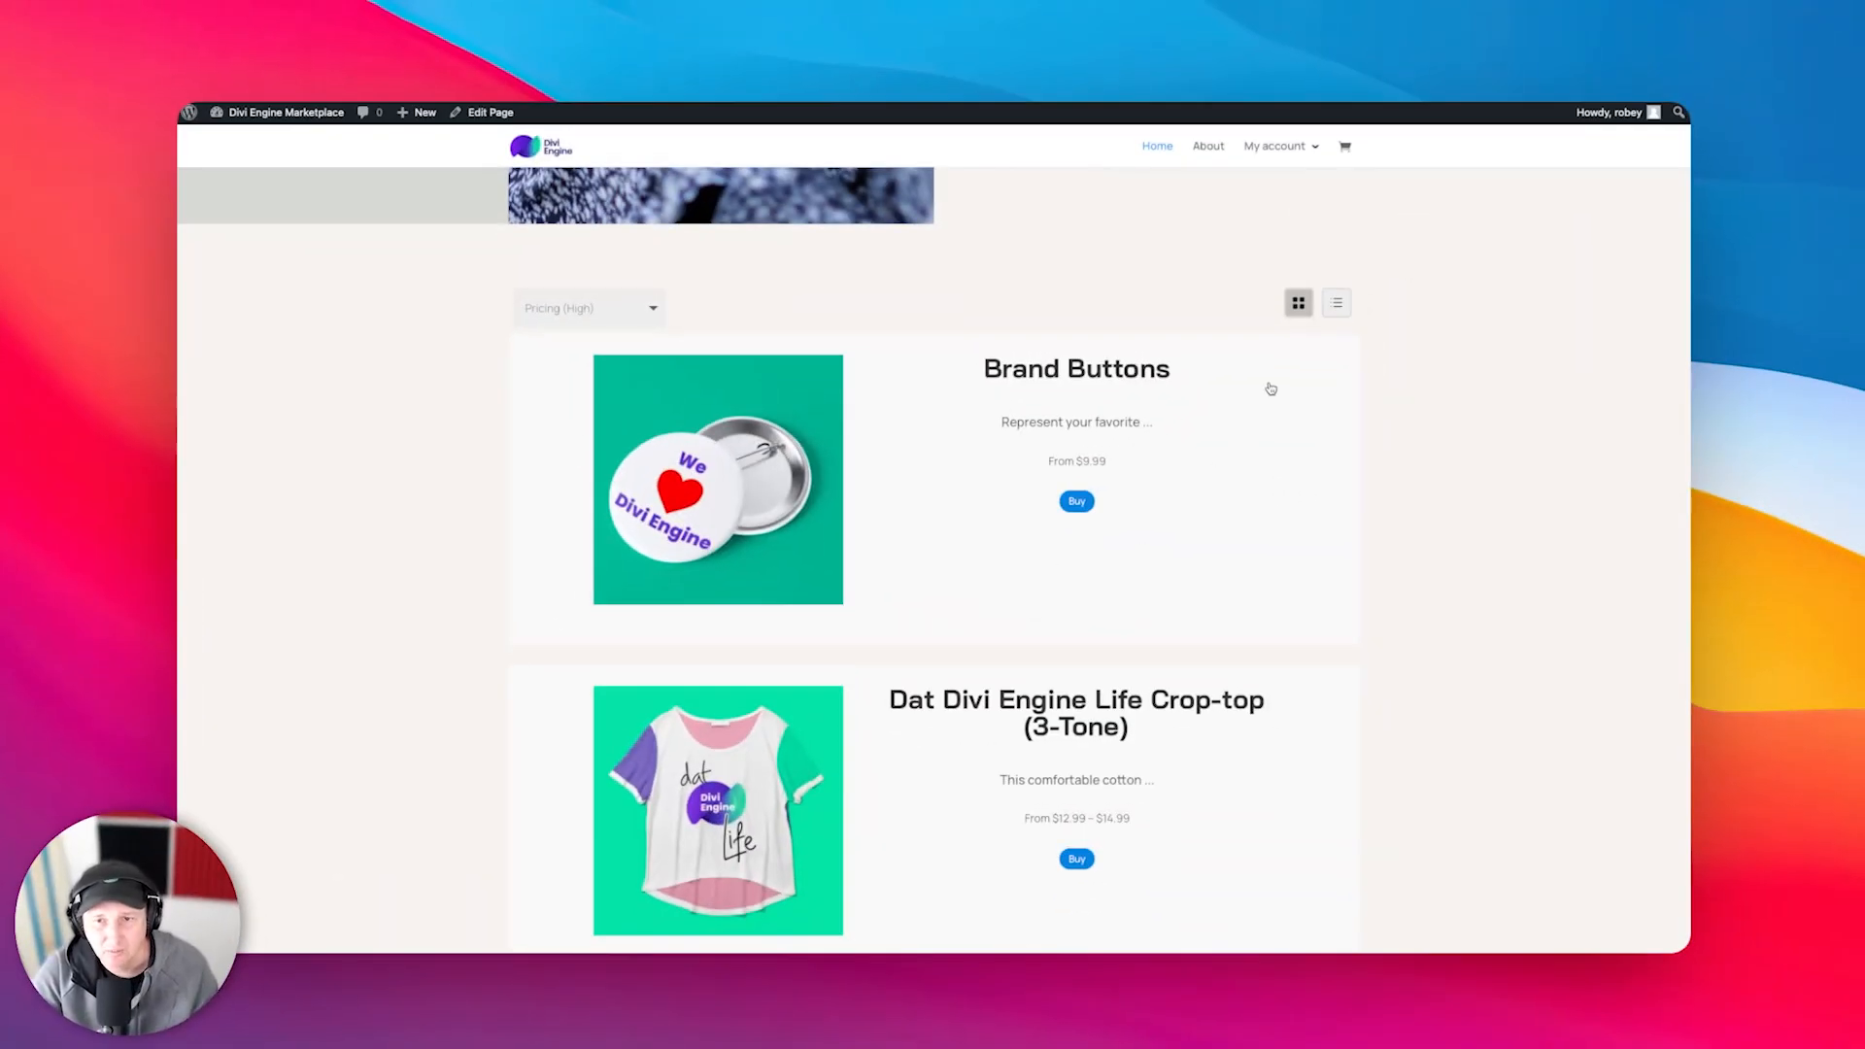
{"action": "left_click", "coordinate": [1299, 306]}
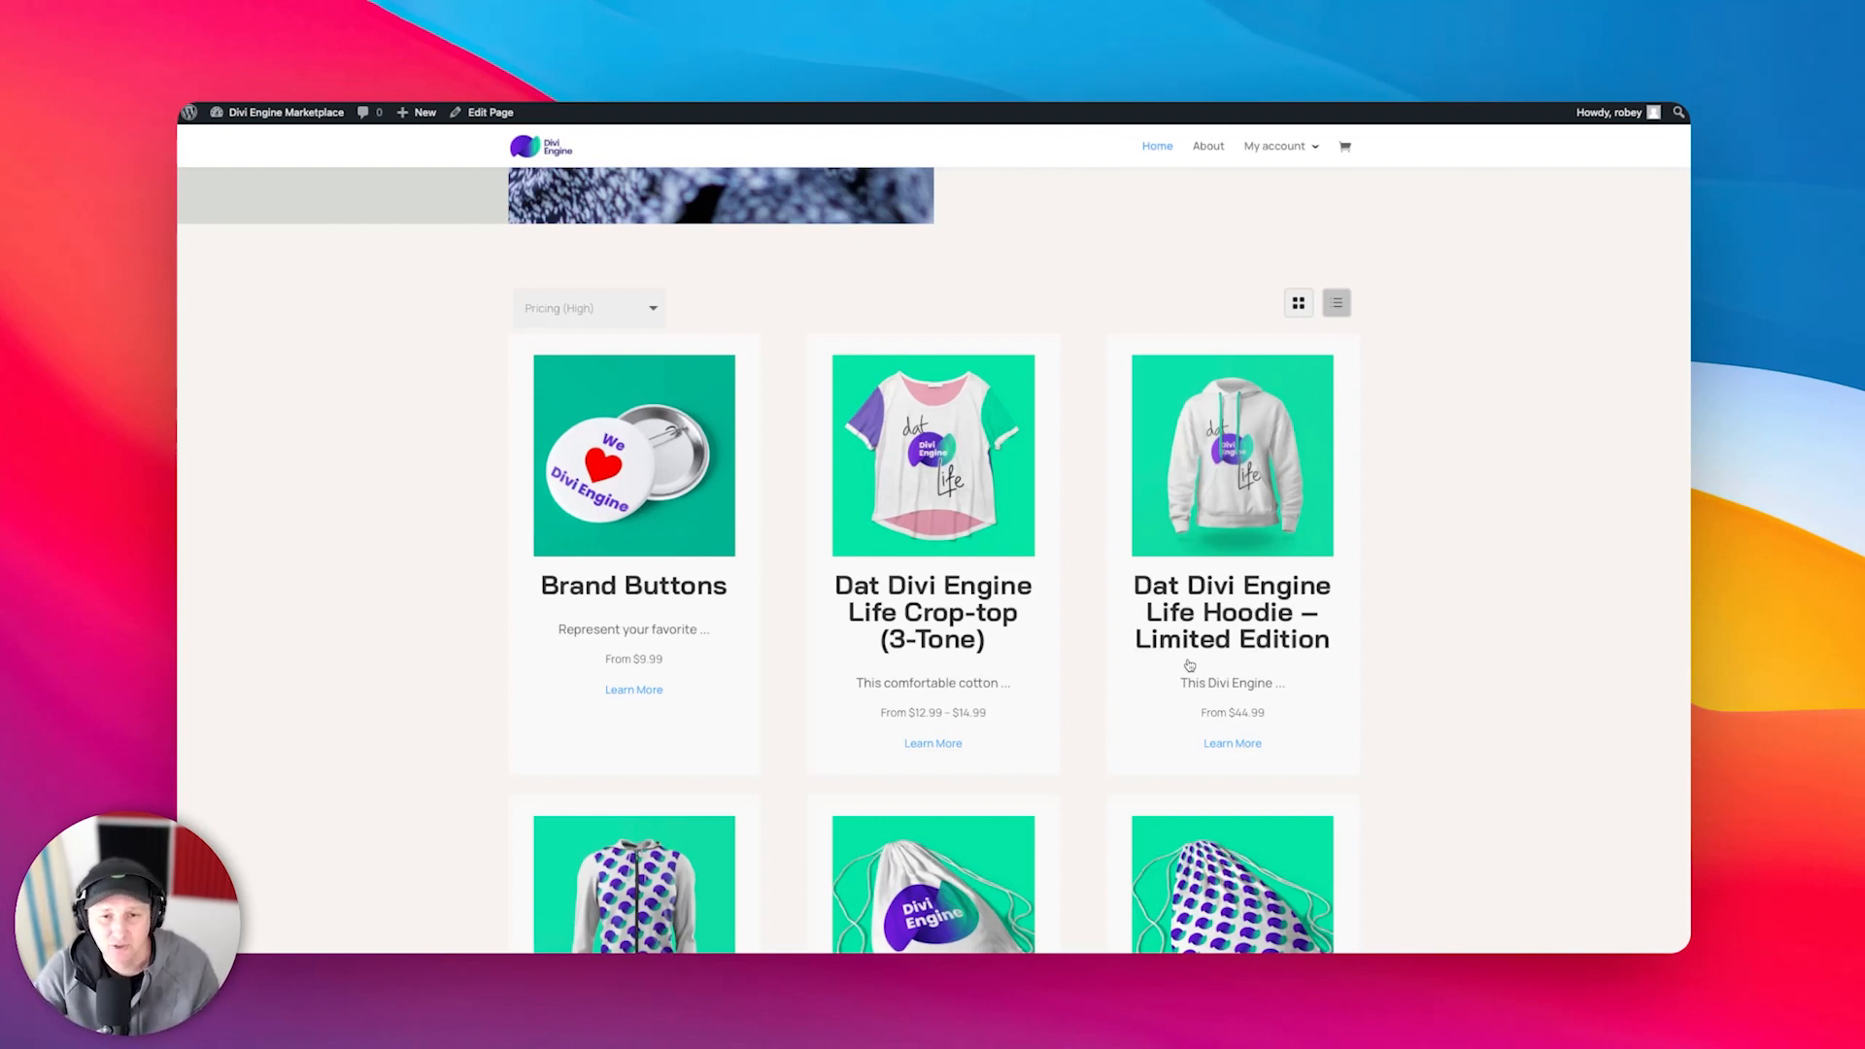
{"action": "scroll", "coordinate": [1041, 911], "scroll_direction": "down", "scroll_amount": 10}
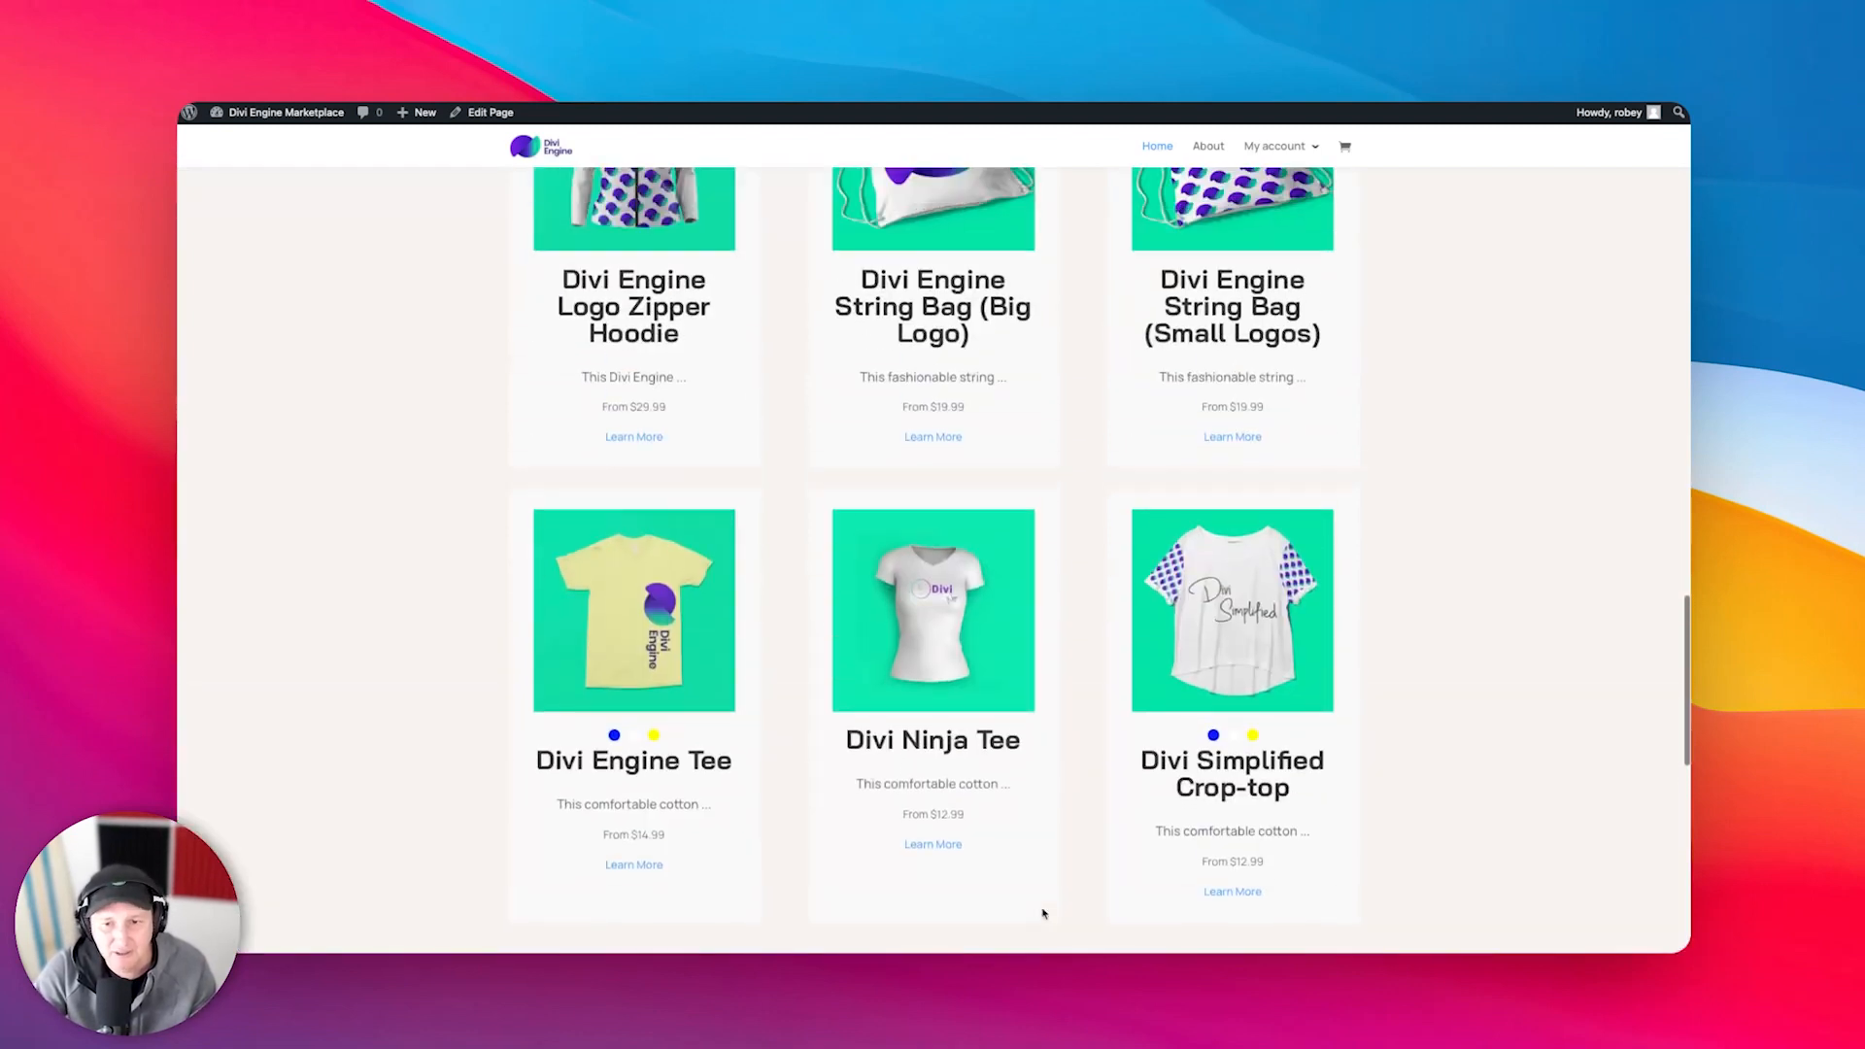
{"action": "scroll", "coordinate": [1041, 909], "scroll_direction": "up", "scroll_amount": 10}
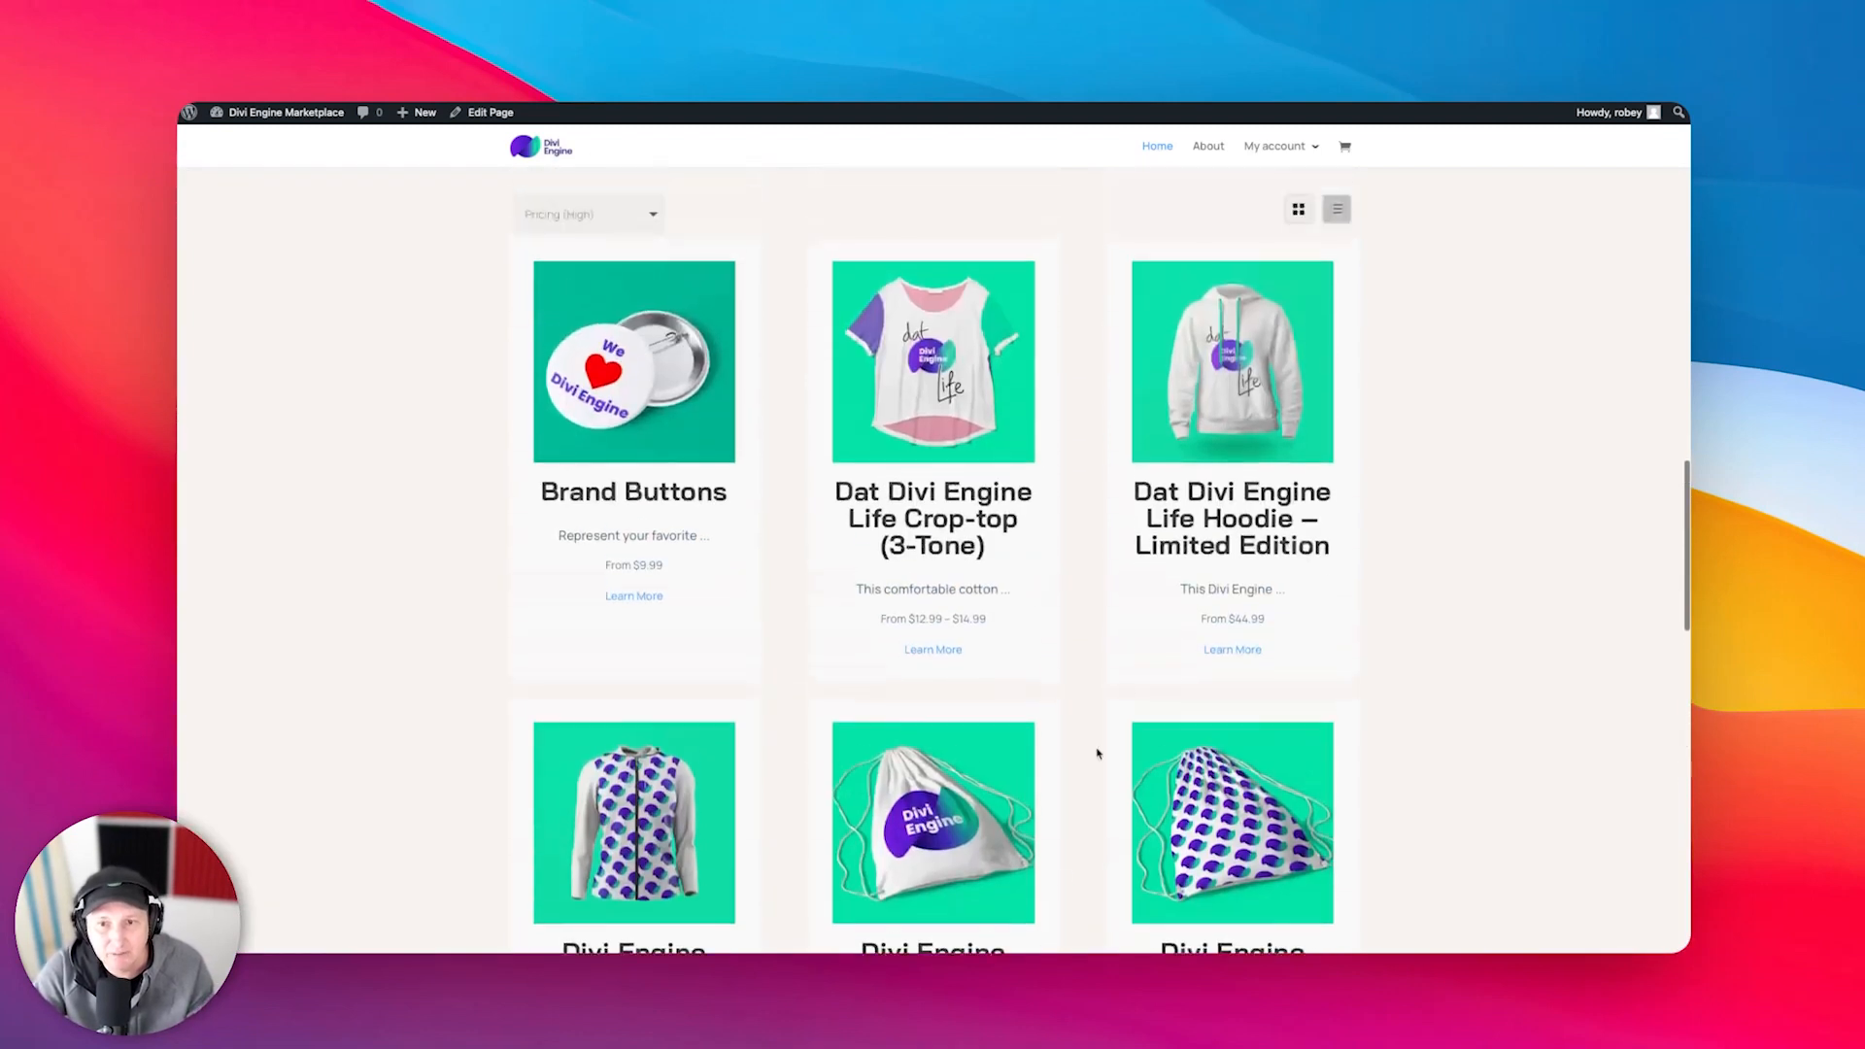
{"action": "scroll", "coordinate": [1161, 632], "scroll_direction": "down", "scroll_amount": 5}
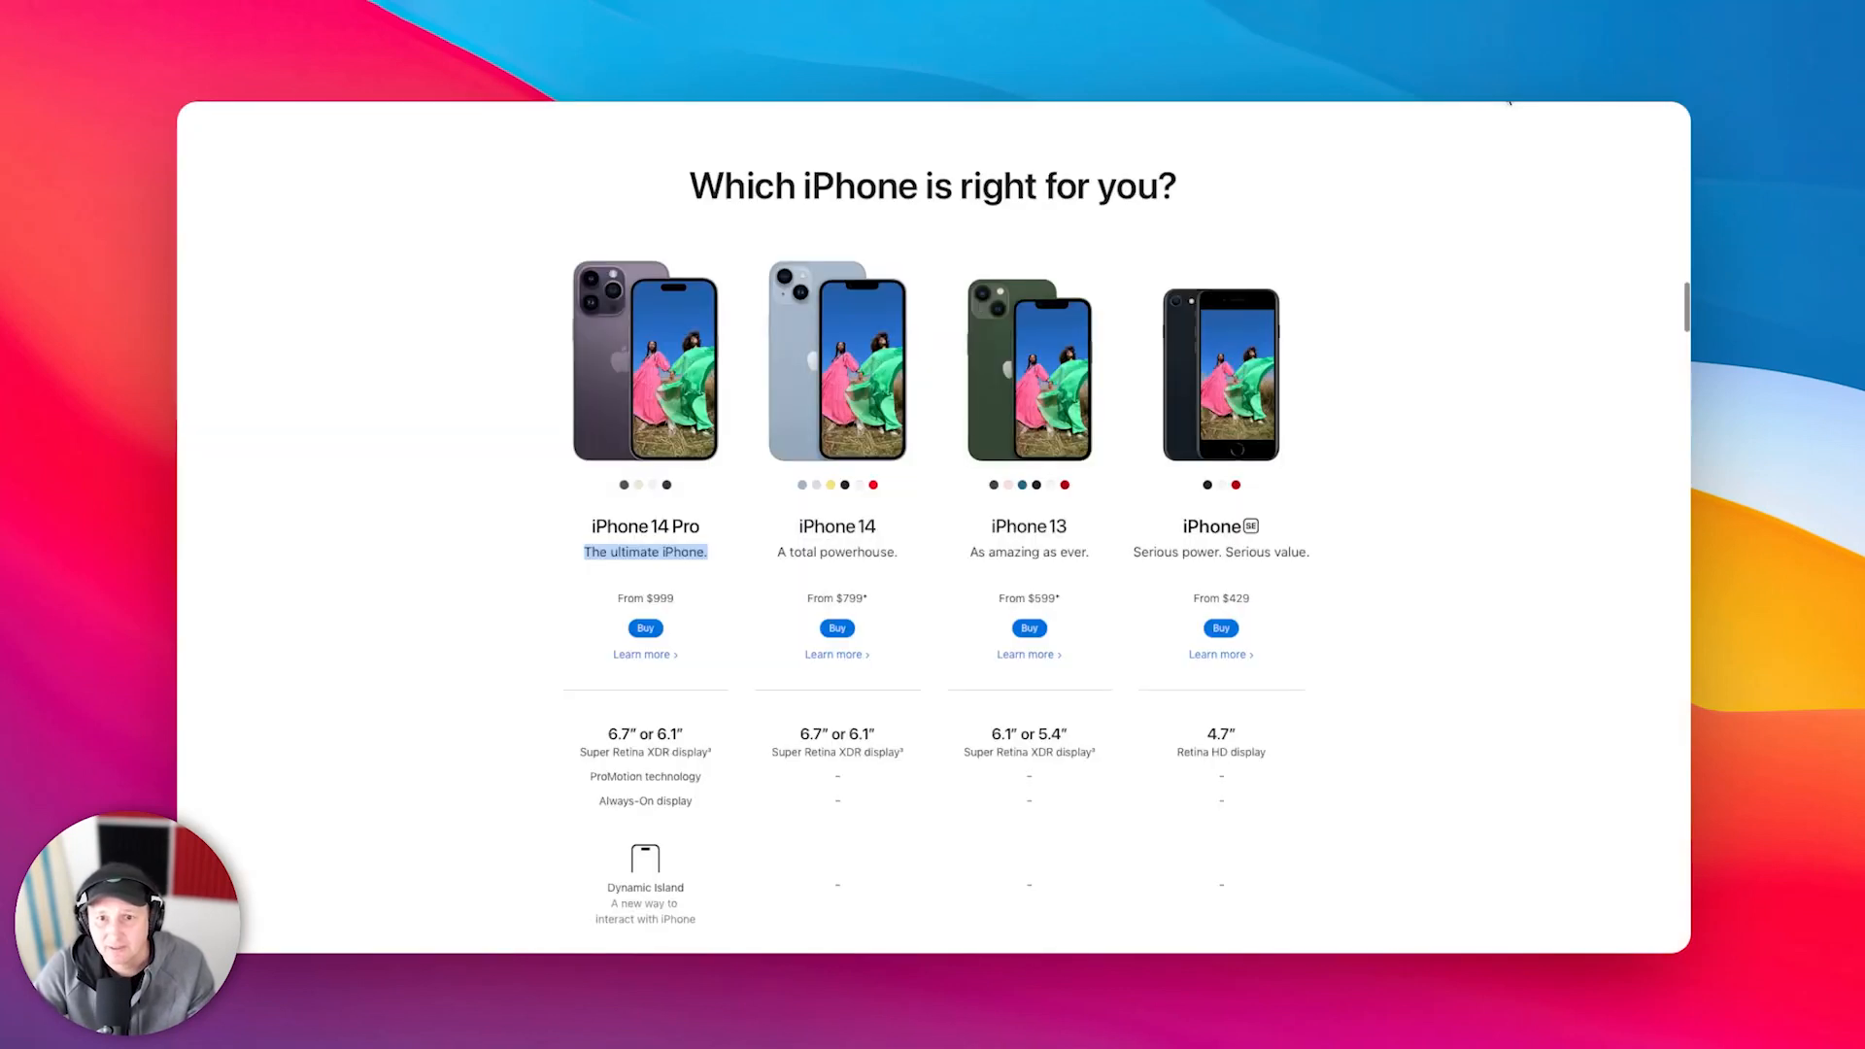
{"action": "left_click", "coordinate": [717, 557]}
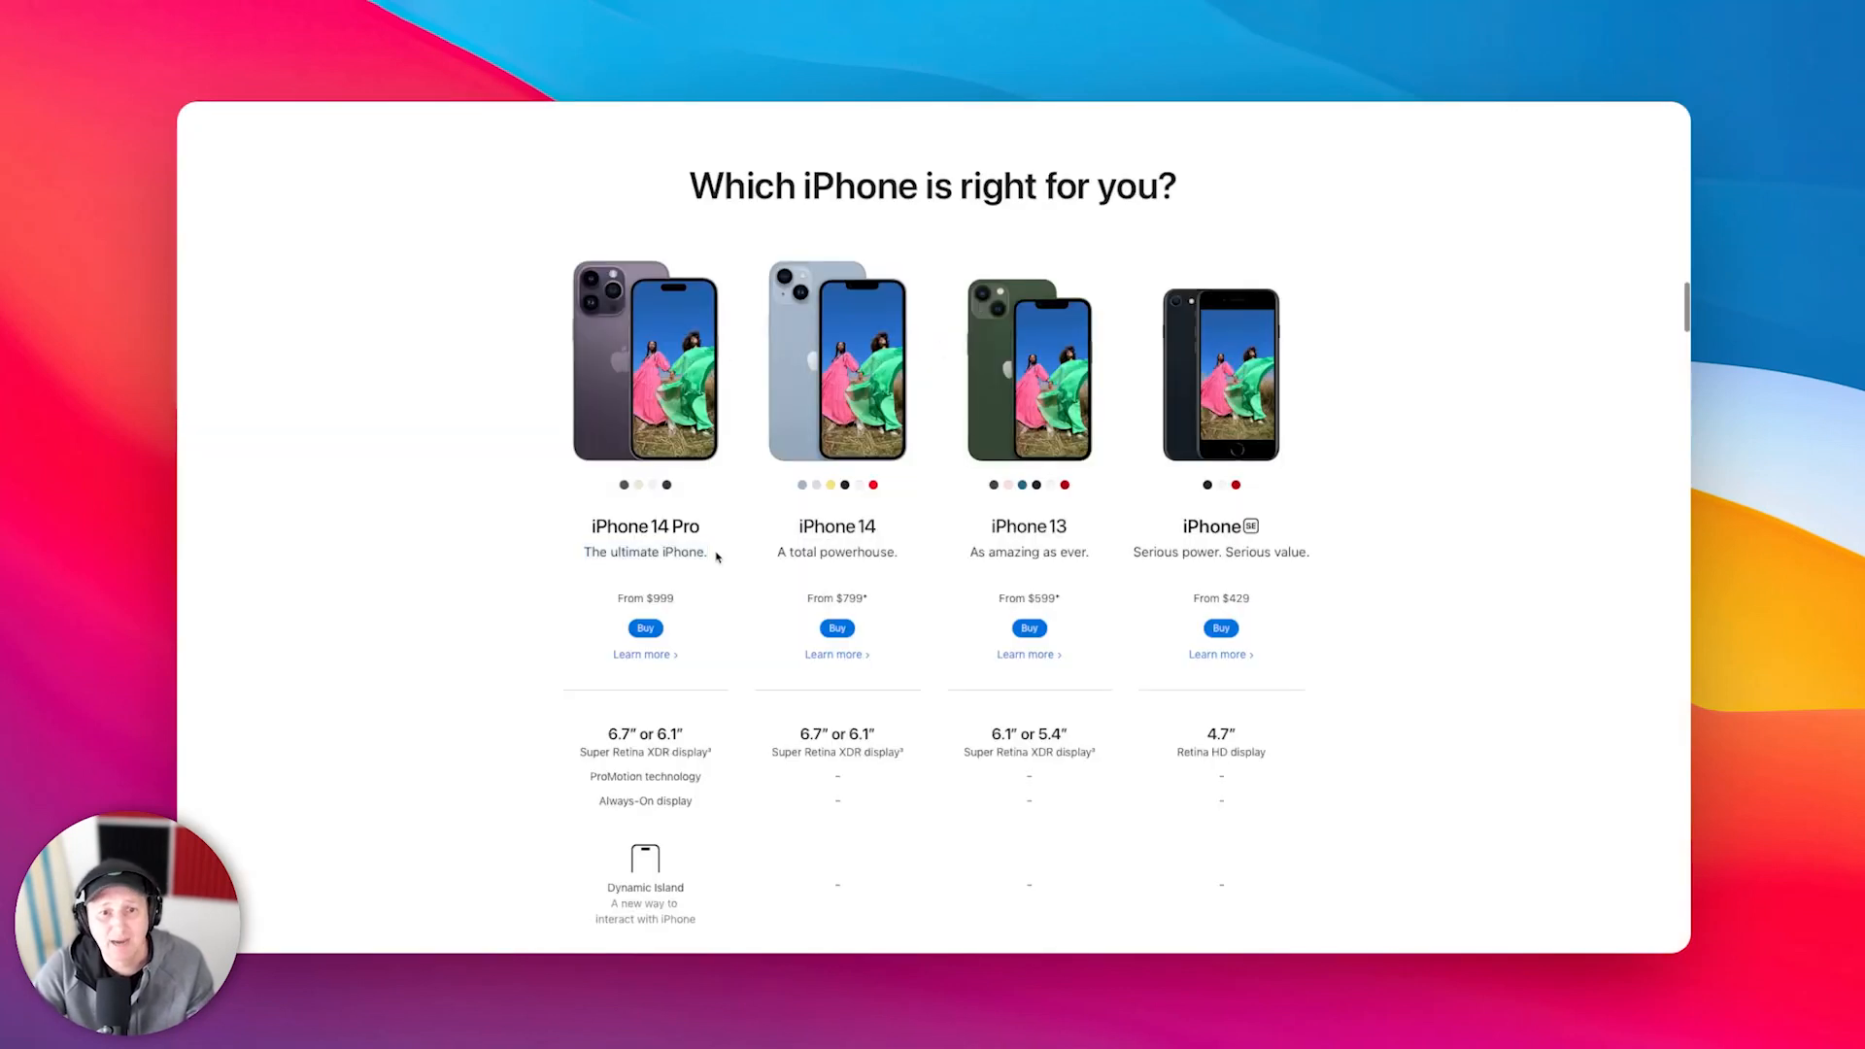